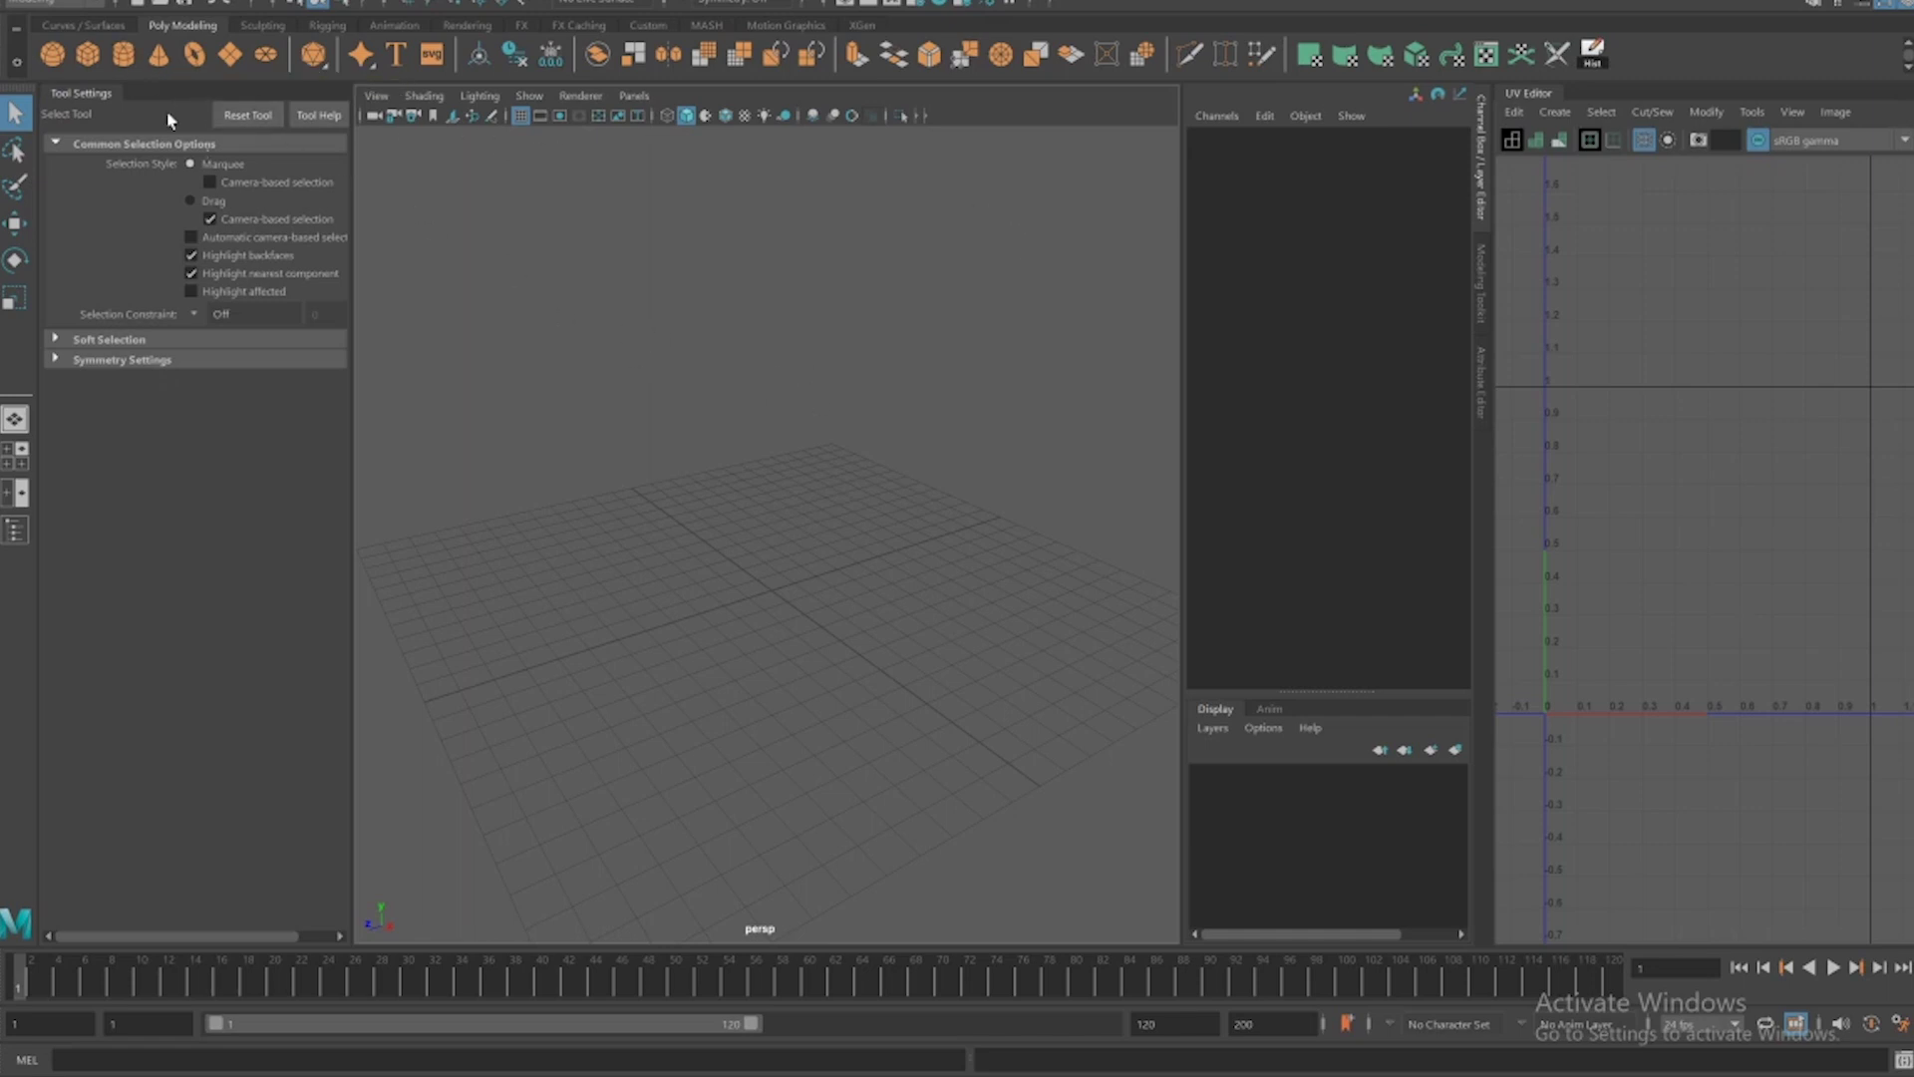
Create a polygon cylinder and stretch it vertically to a Scale Y of about 2.893.
left_click(124, 54)
key("f")
scroll(802, 610, "down", 4)
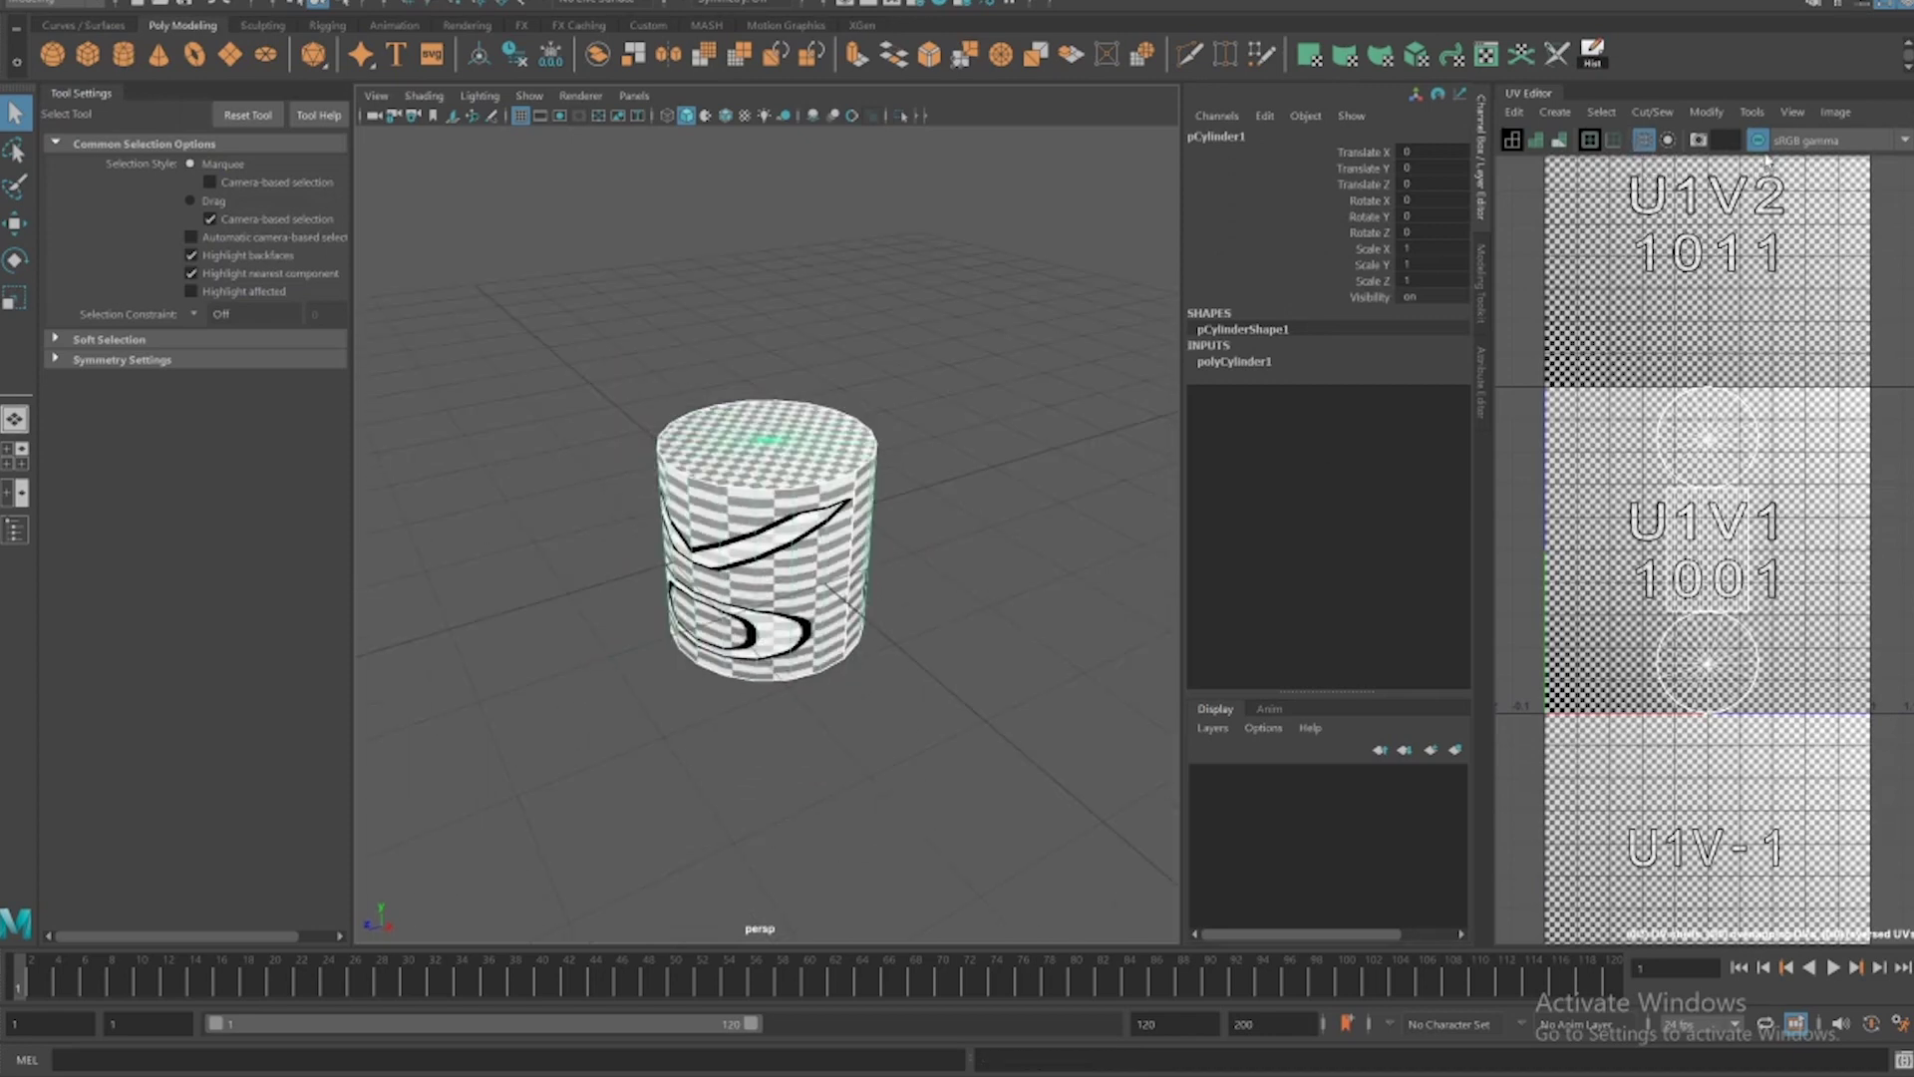
scroll(948, 504, "down", 5)
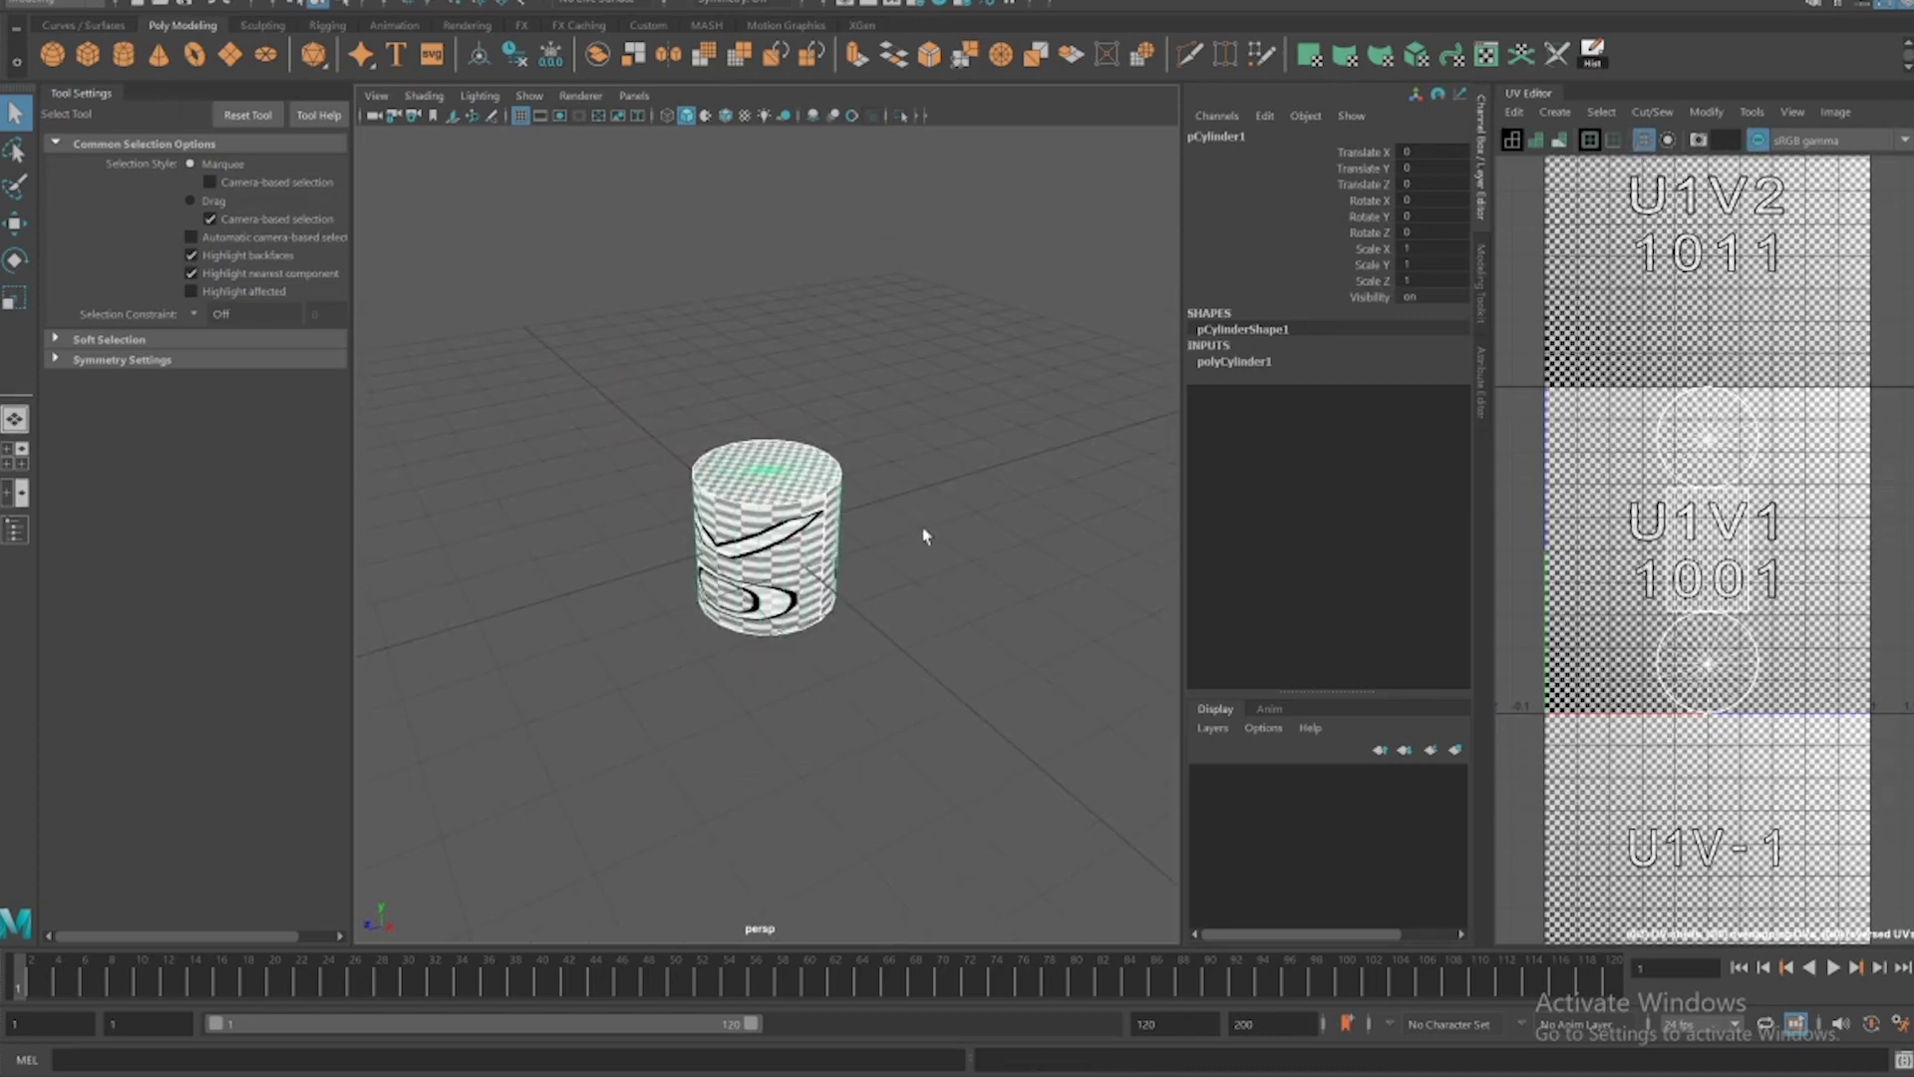
key("r")
left_click_drag(770, 447, 782, 262)
left_click_drag(800, 355, 776, 397, "alt")
scroll(859, 437, "up", 2)
scroll(859, 436, "up", 1)
Bevel the edge loops around the cylinder's upper and lower rims with a fraction of 0.2.
right_click_drag(814, 371, 813, 306)
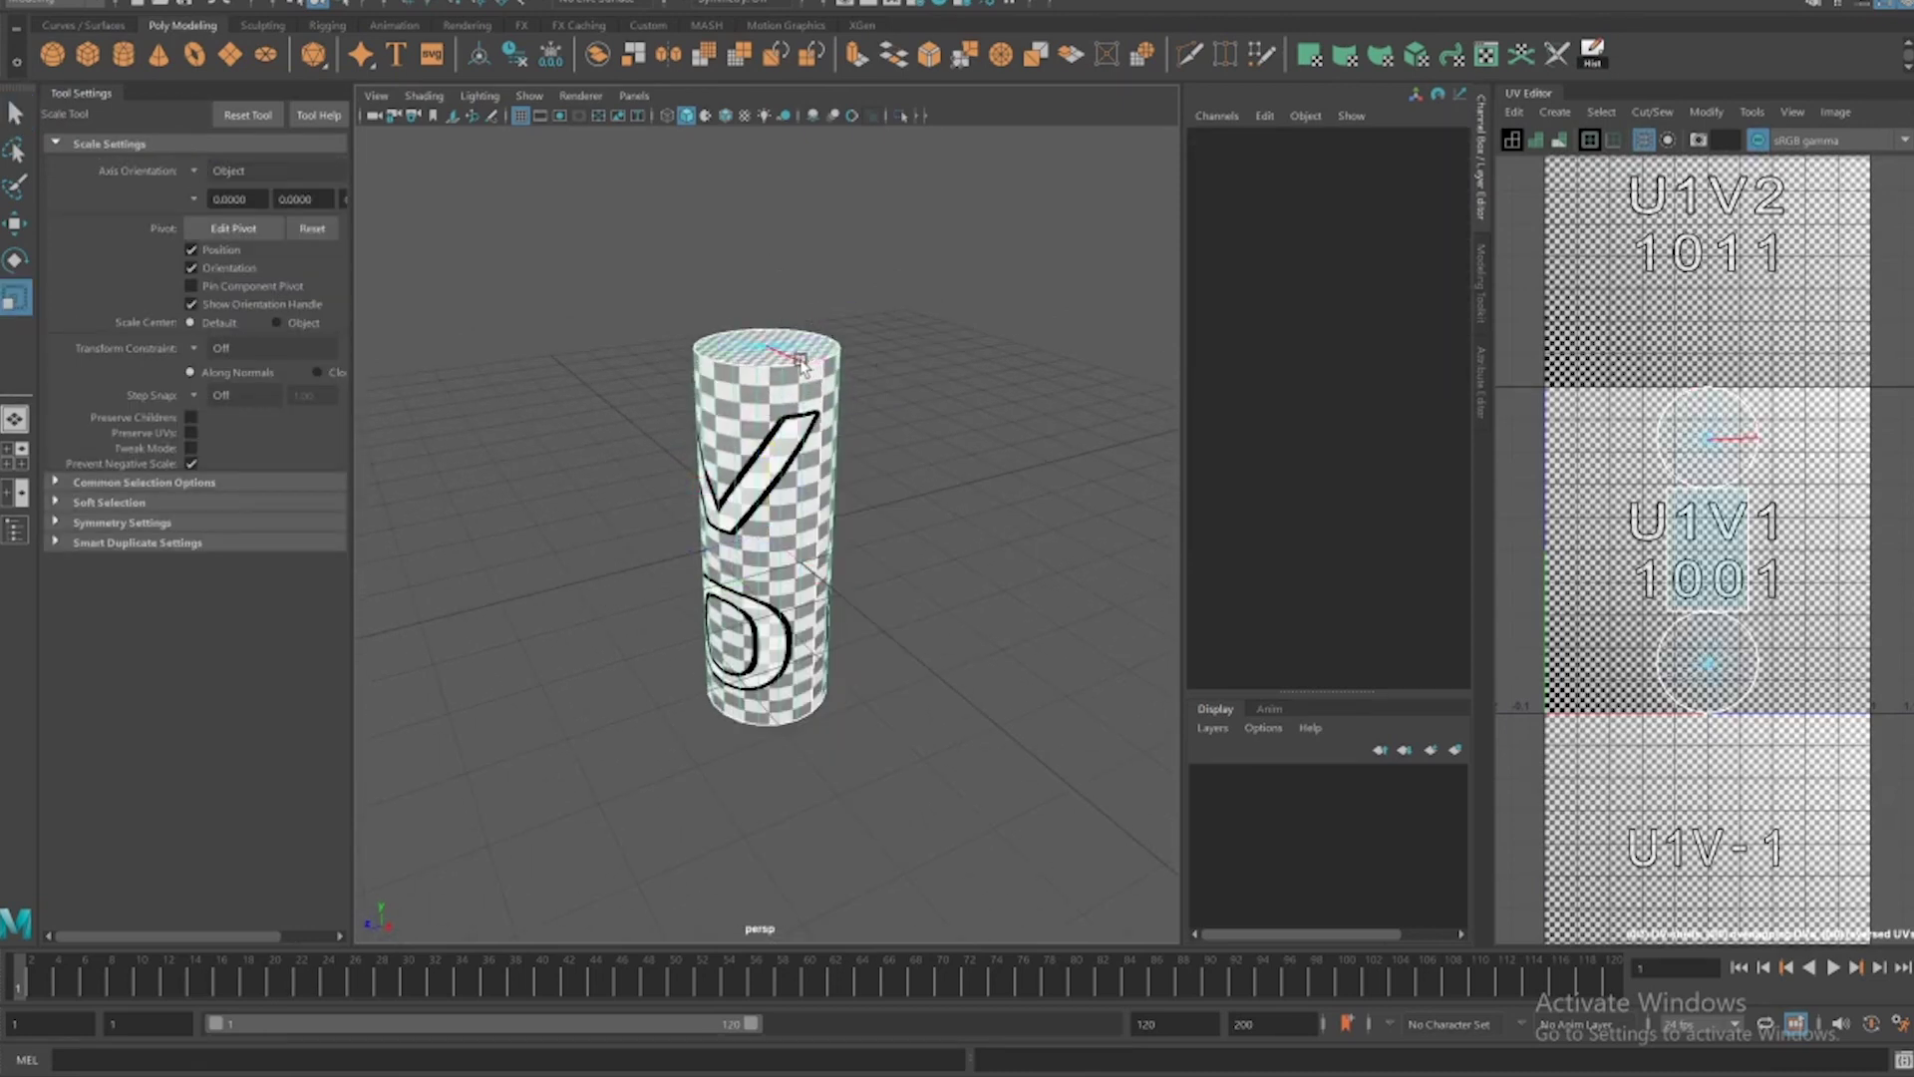
left_click(796, 363)
double_click(796, 363)
double_click(782, 720, "shift")
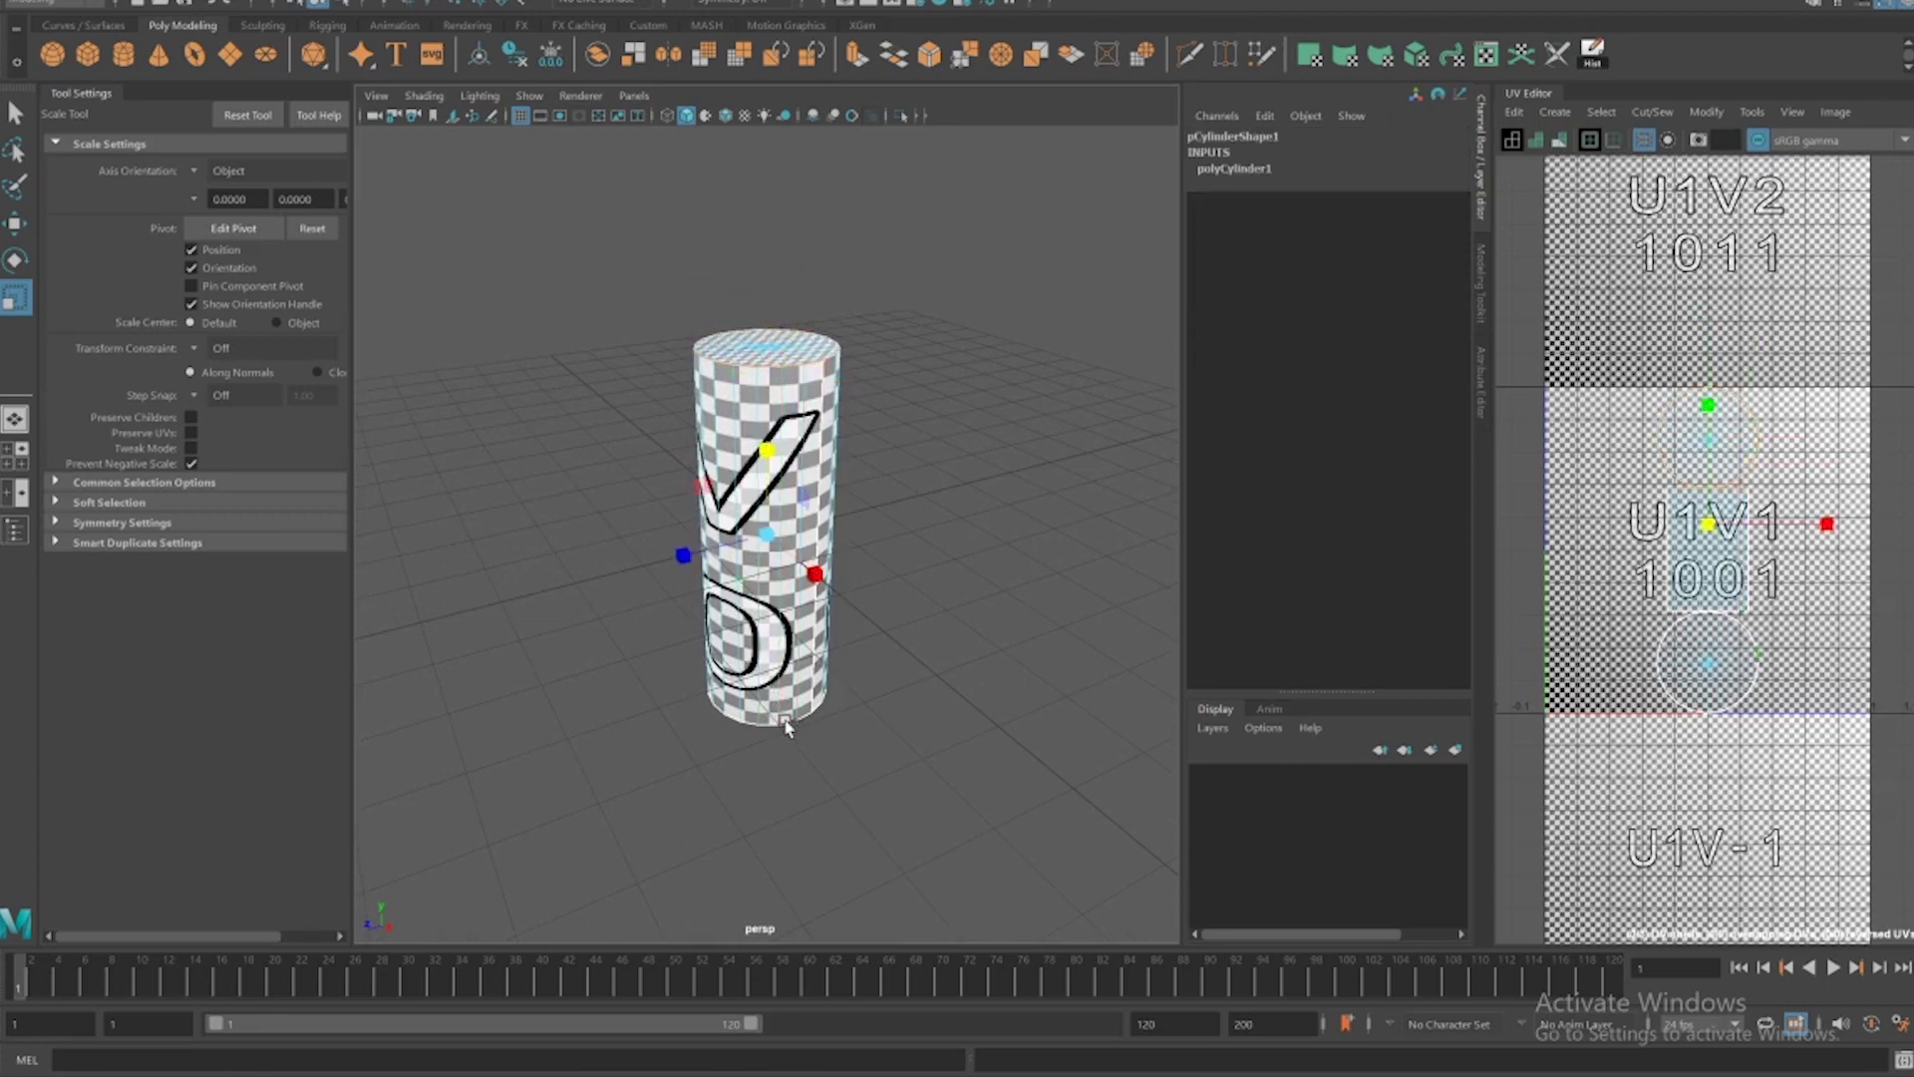
key("ctrl+b")
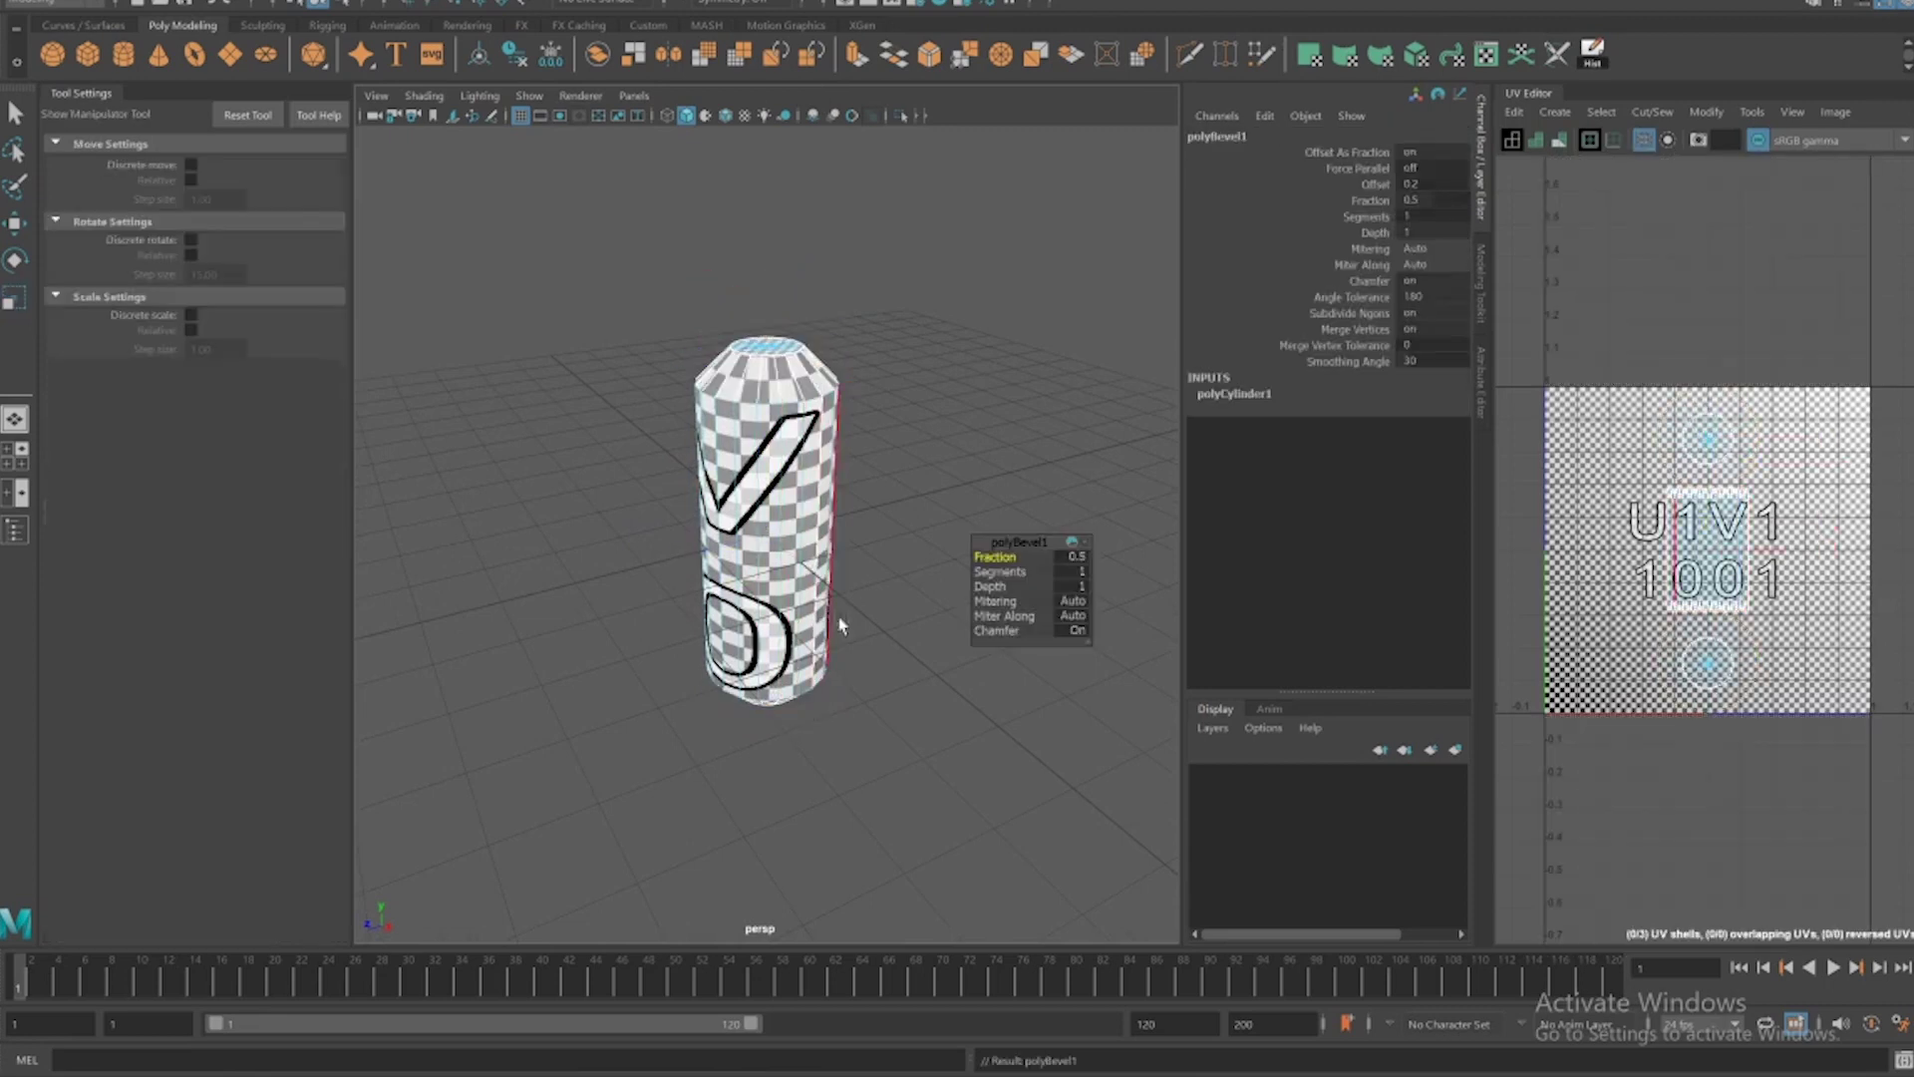
left_click_drag(1003, 567, 900, 448)
scroll(873, 429, "up", 2)
left_click(885, 436)
left_click(807, 464)
Scale the UV shell of the cylinder's side vertically to even out the checker pattern.
right_click_drag(1565, 546, 1561, 638)
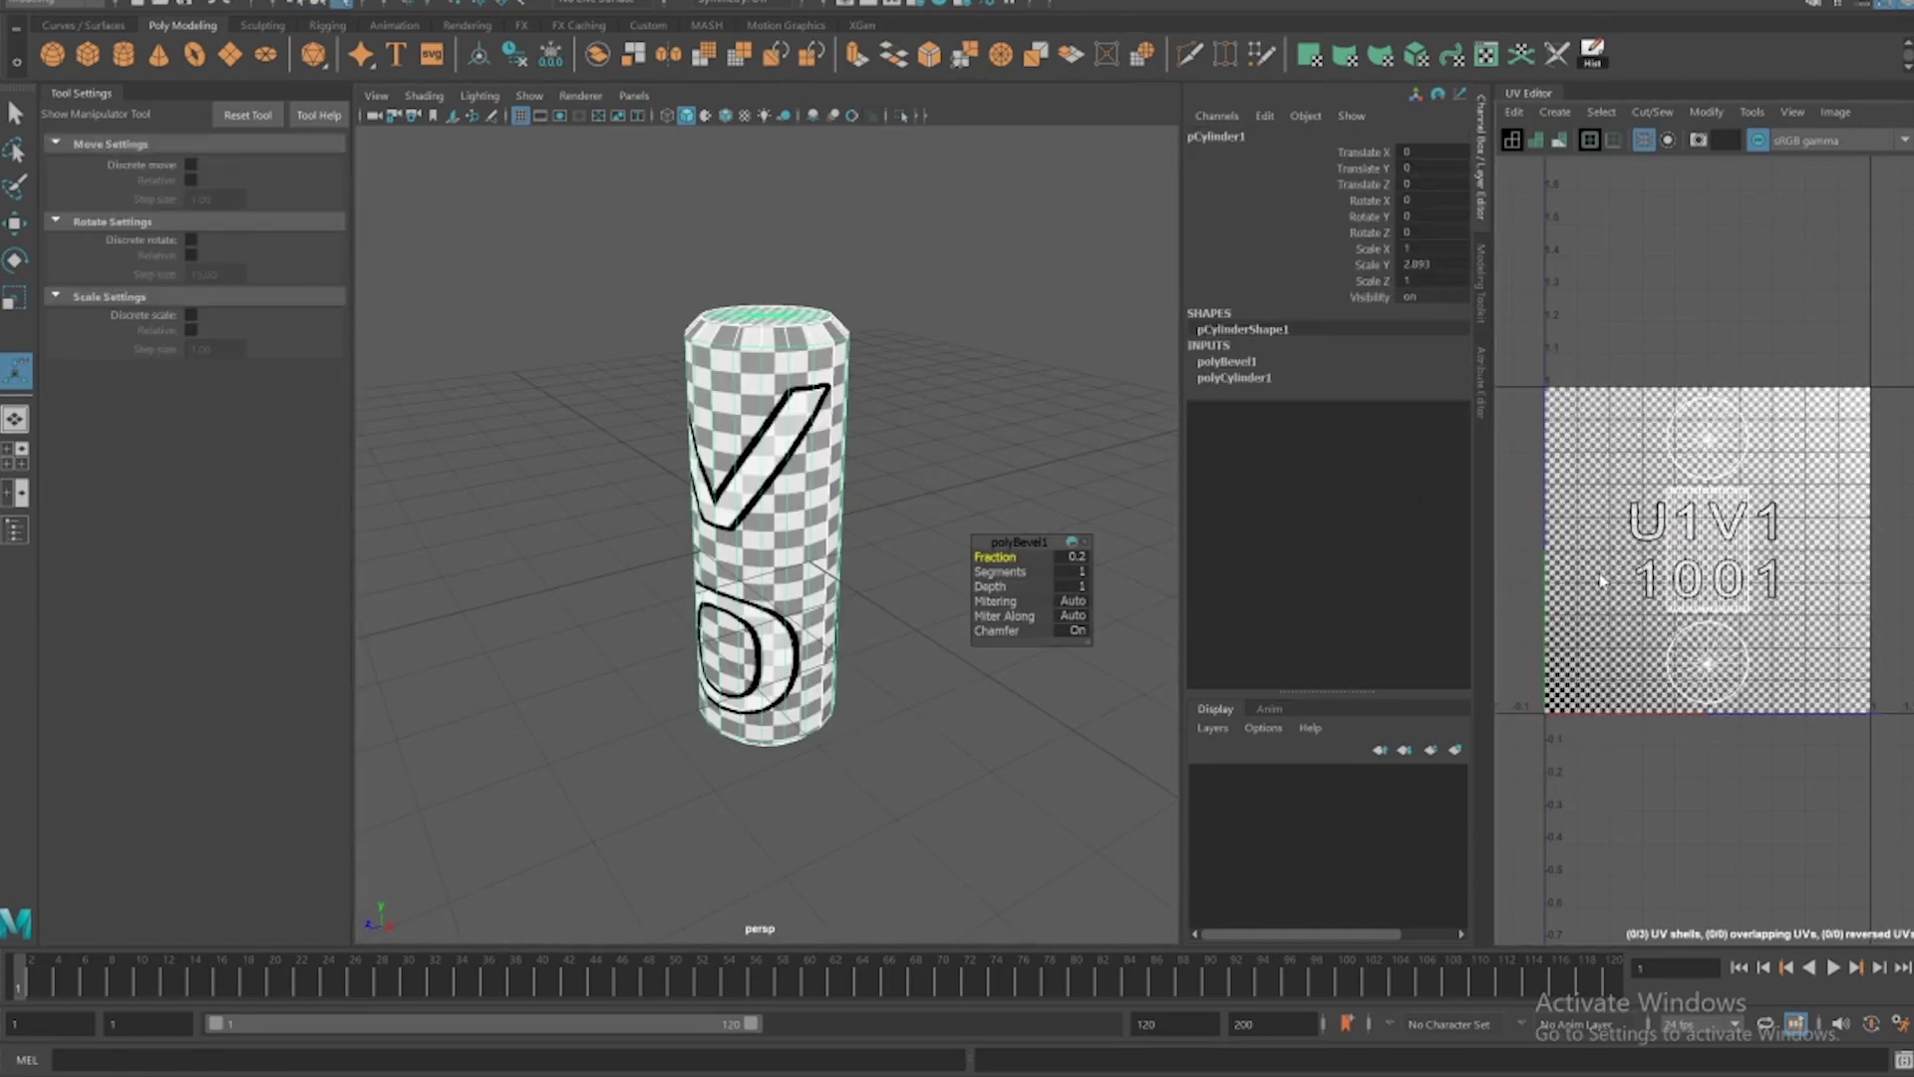
left_click(1695, 538)
key("r")
left_click_drag(1709, 434, 1711, 478)
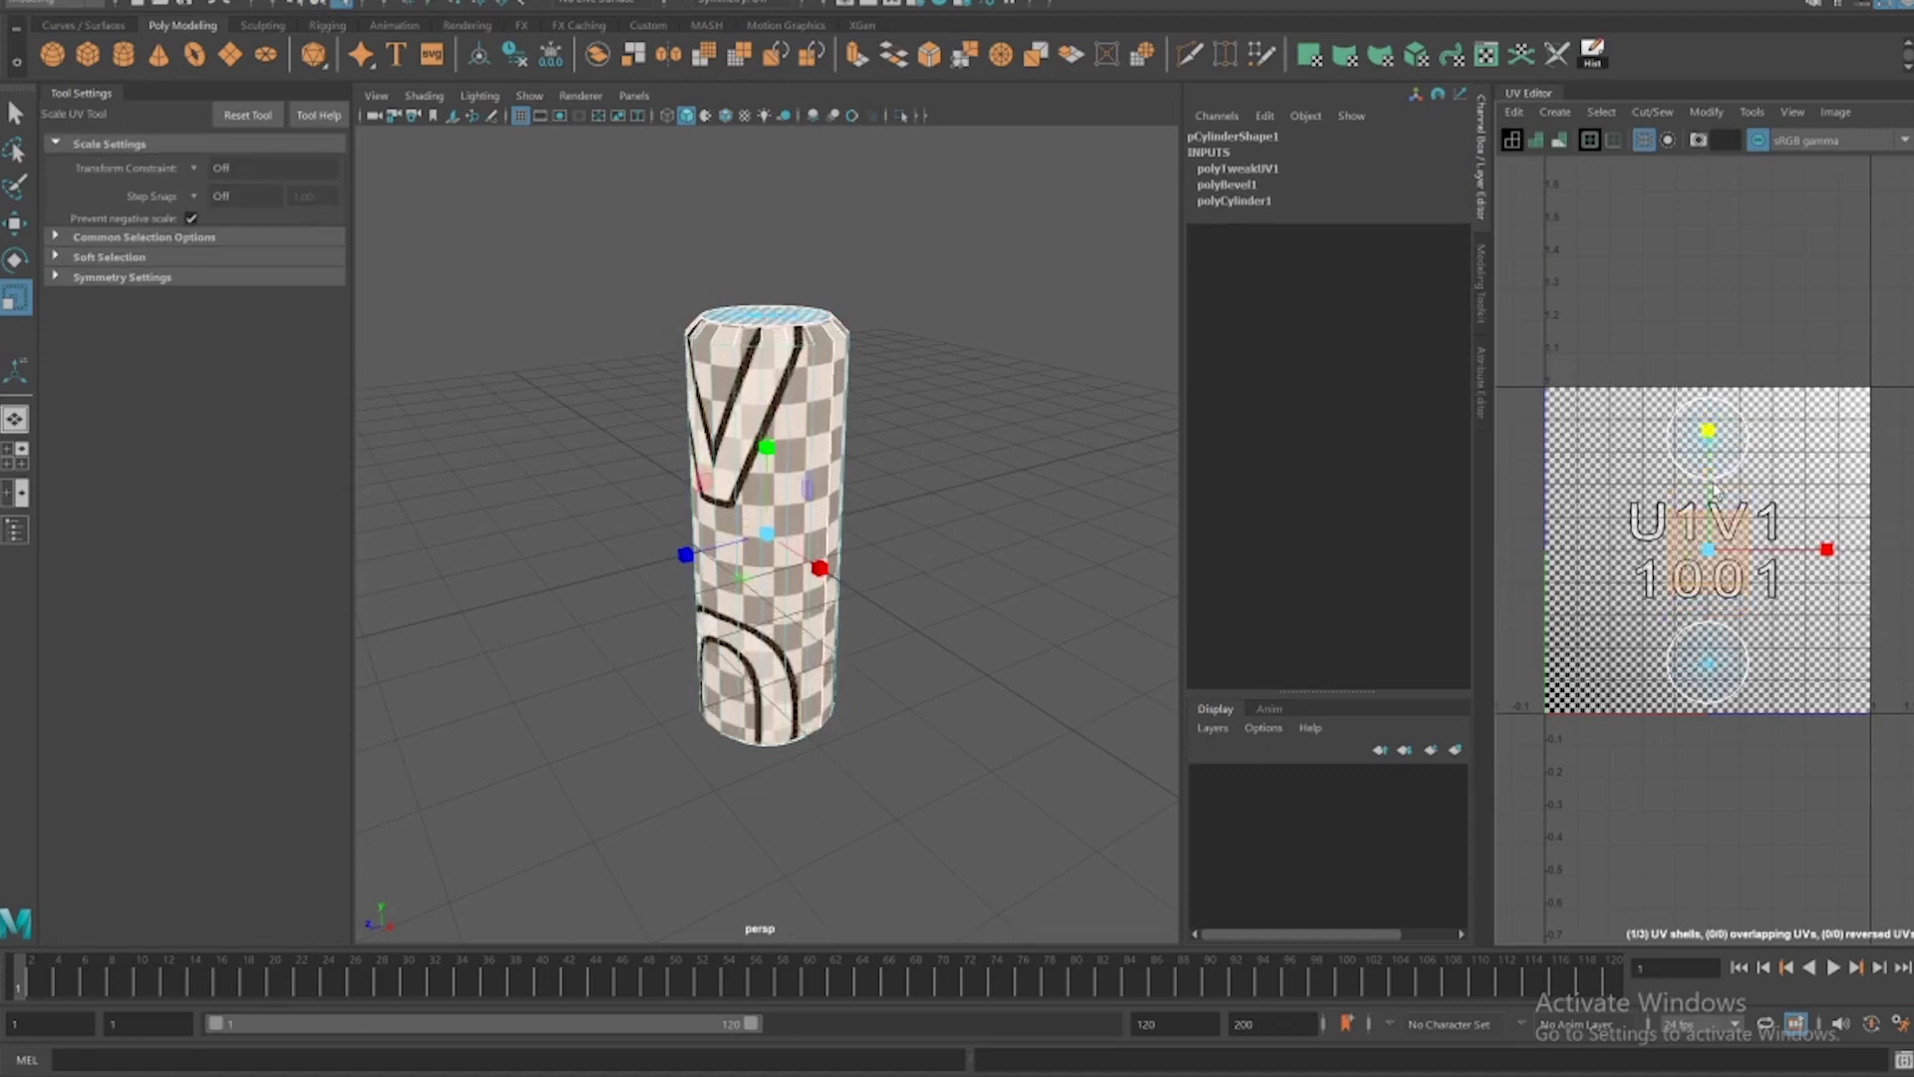
Hide the viewport grid and reselect the cylinder.
left_click_drag(858, 523, 863, 506, "alt")
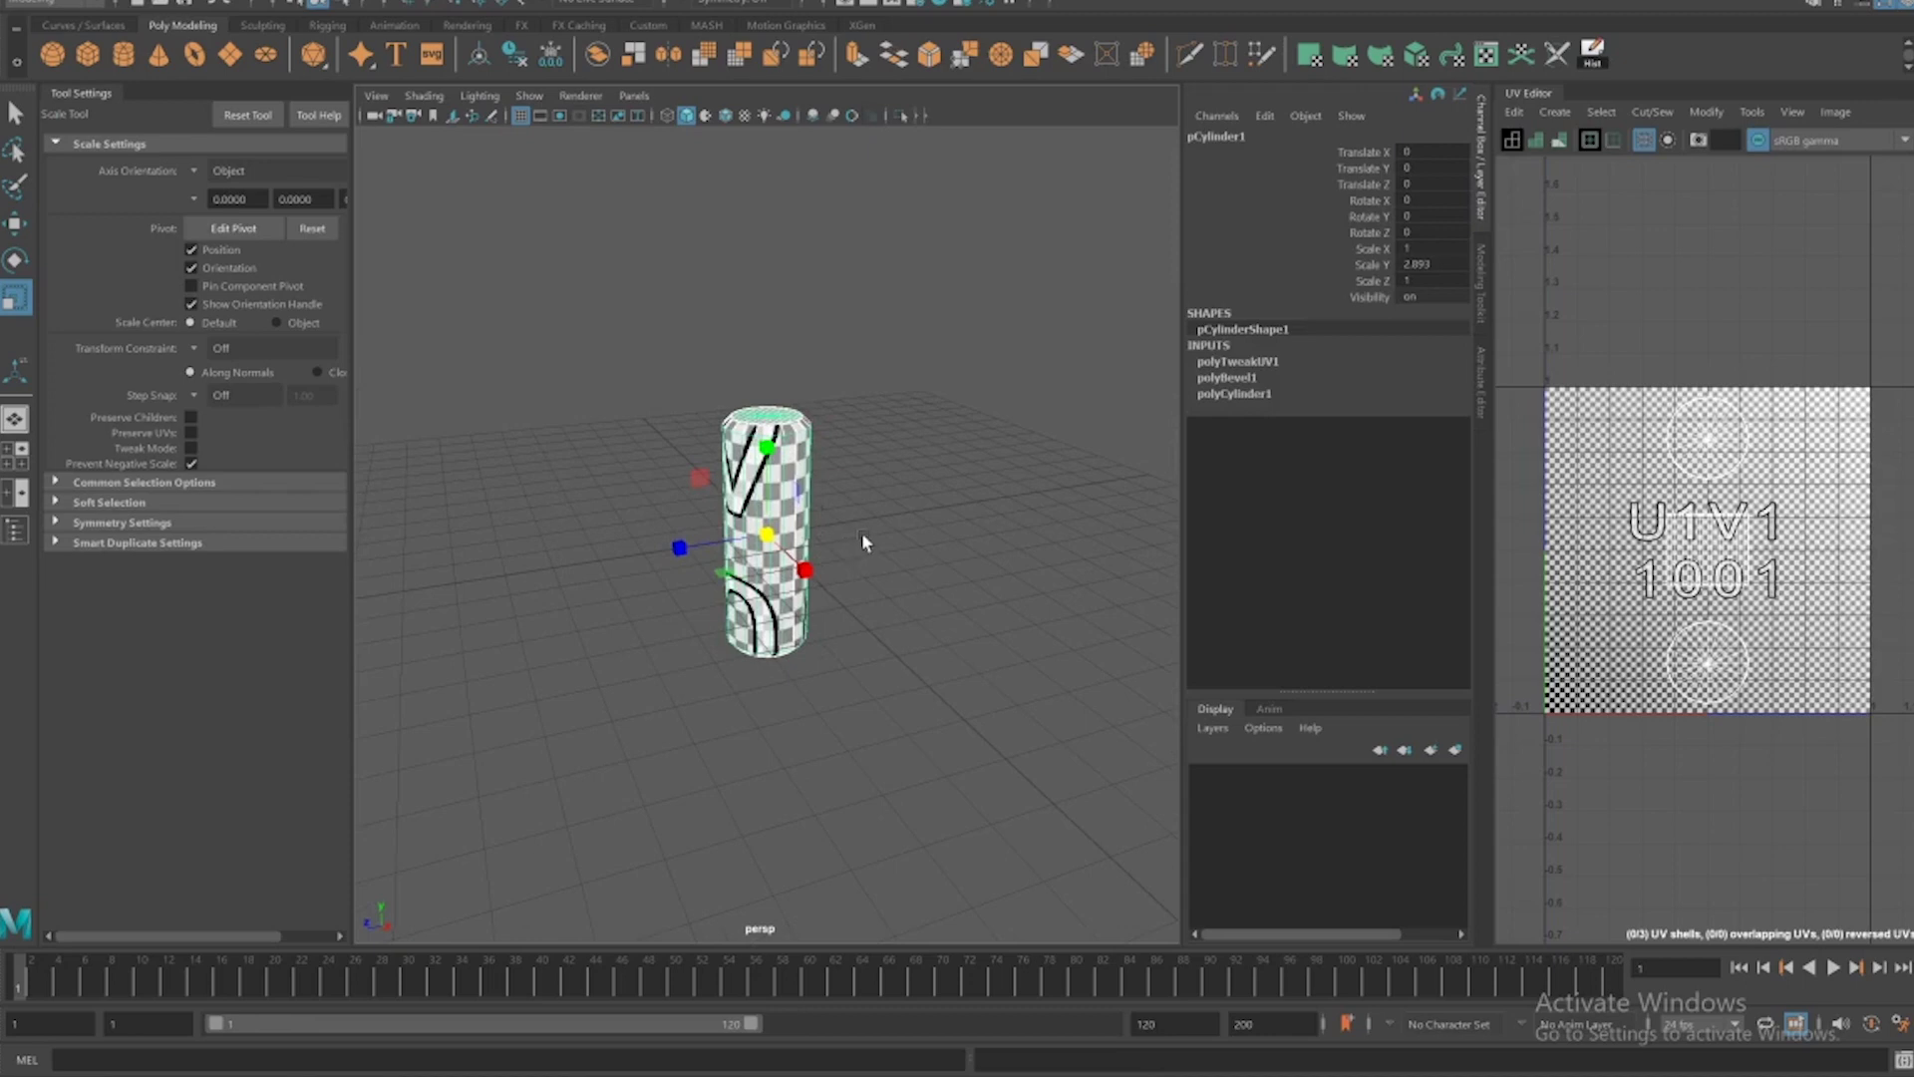
scroll(808, 508, "up", 3)
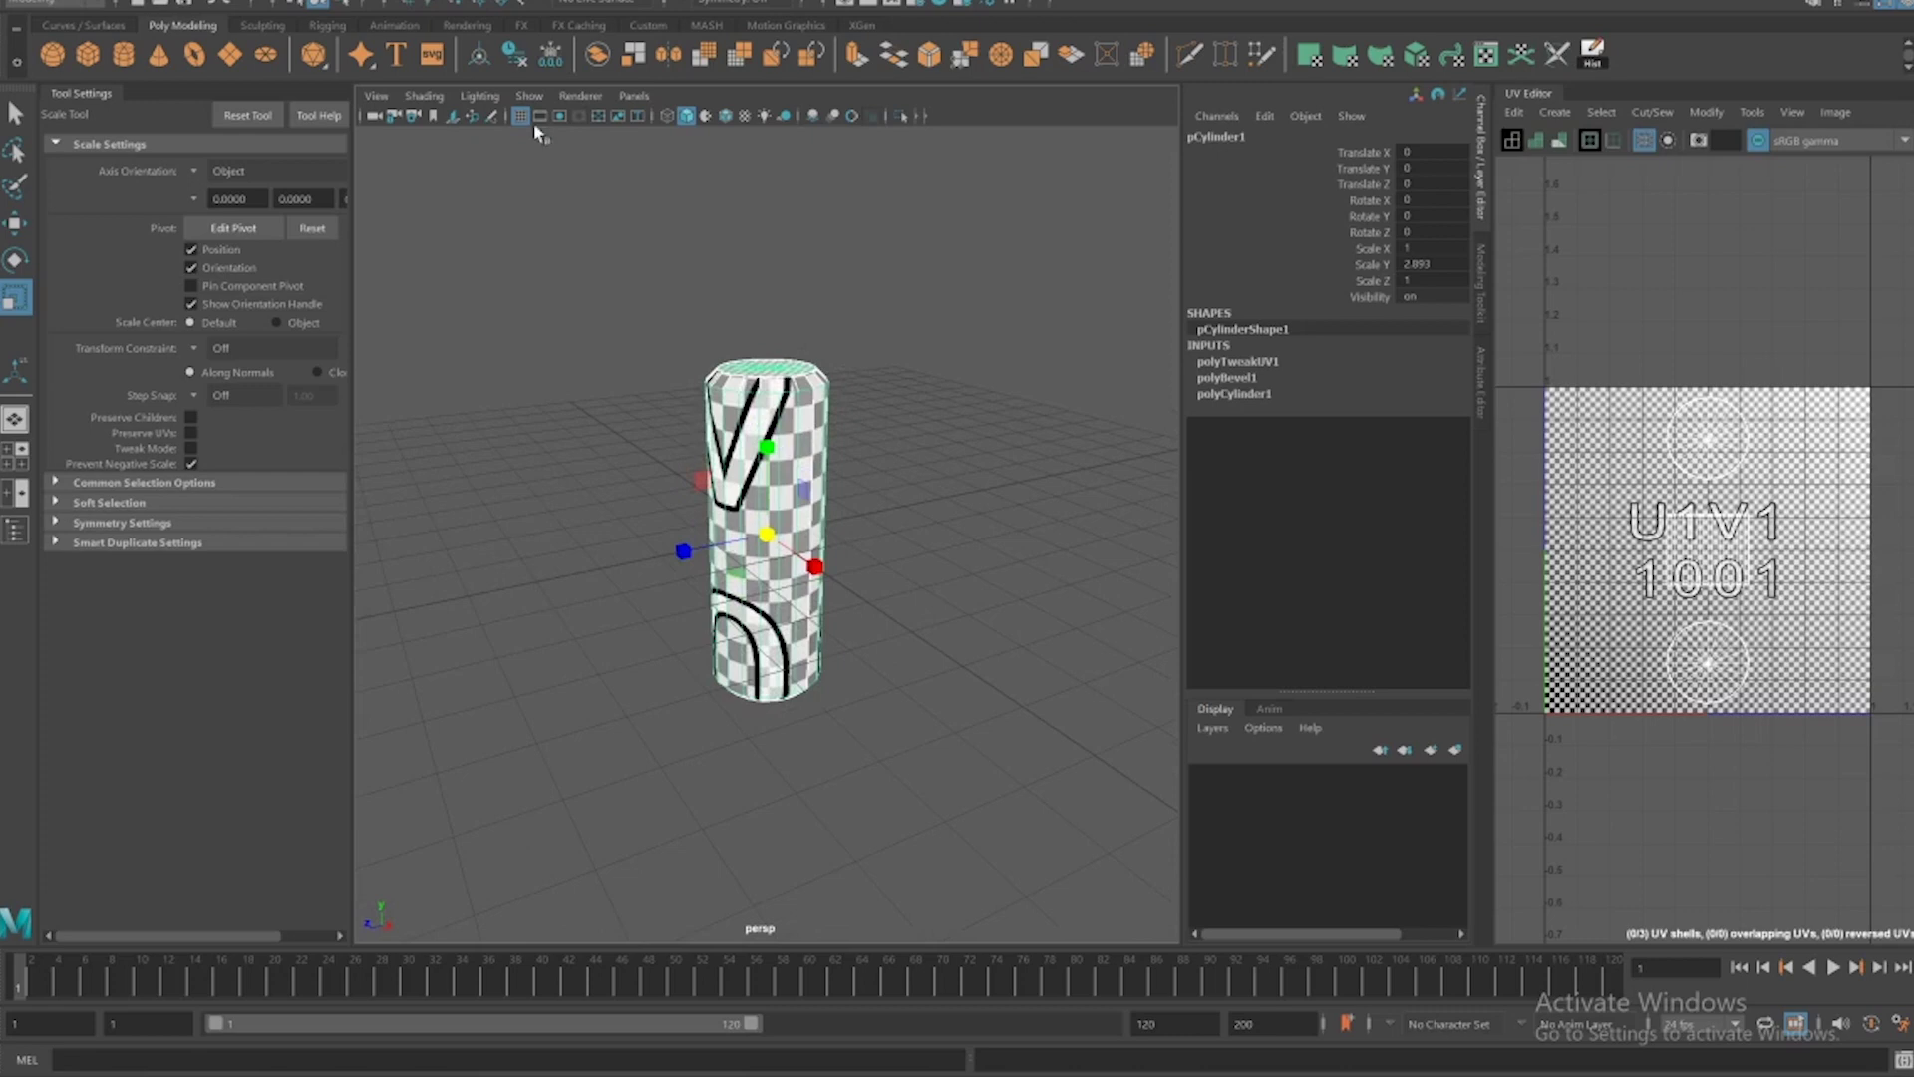
left_click(521, 117)
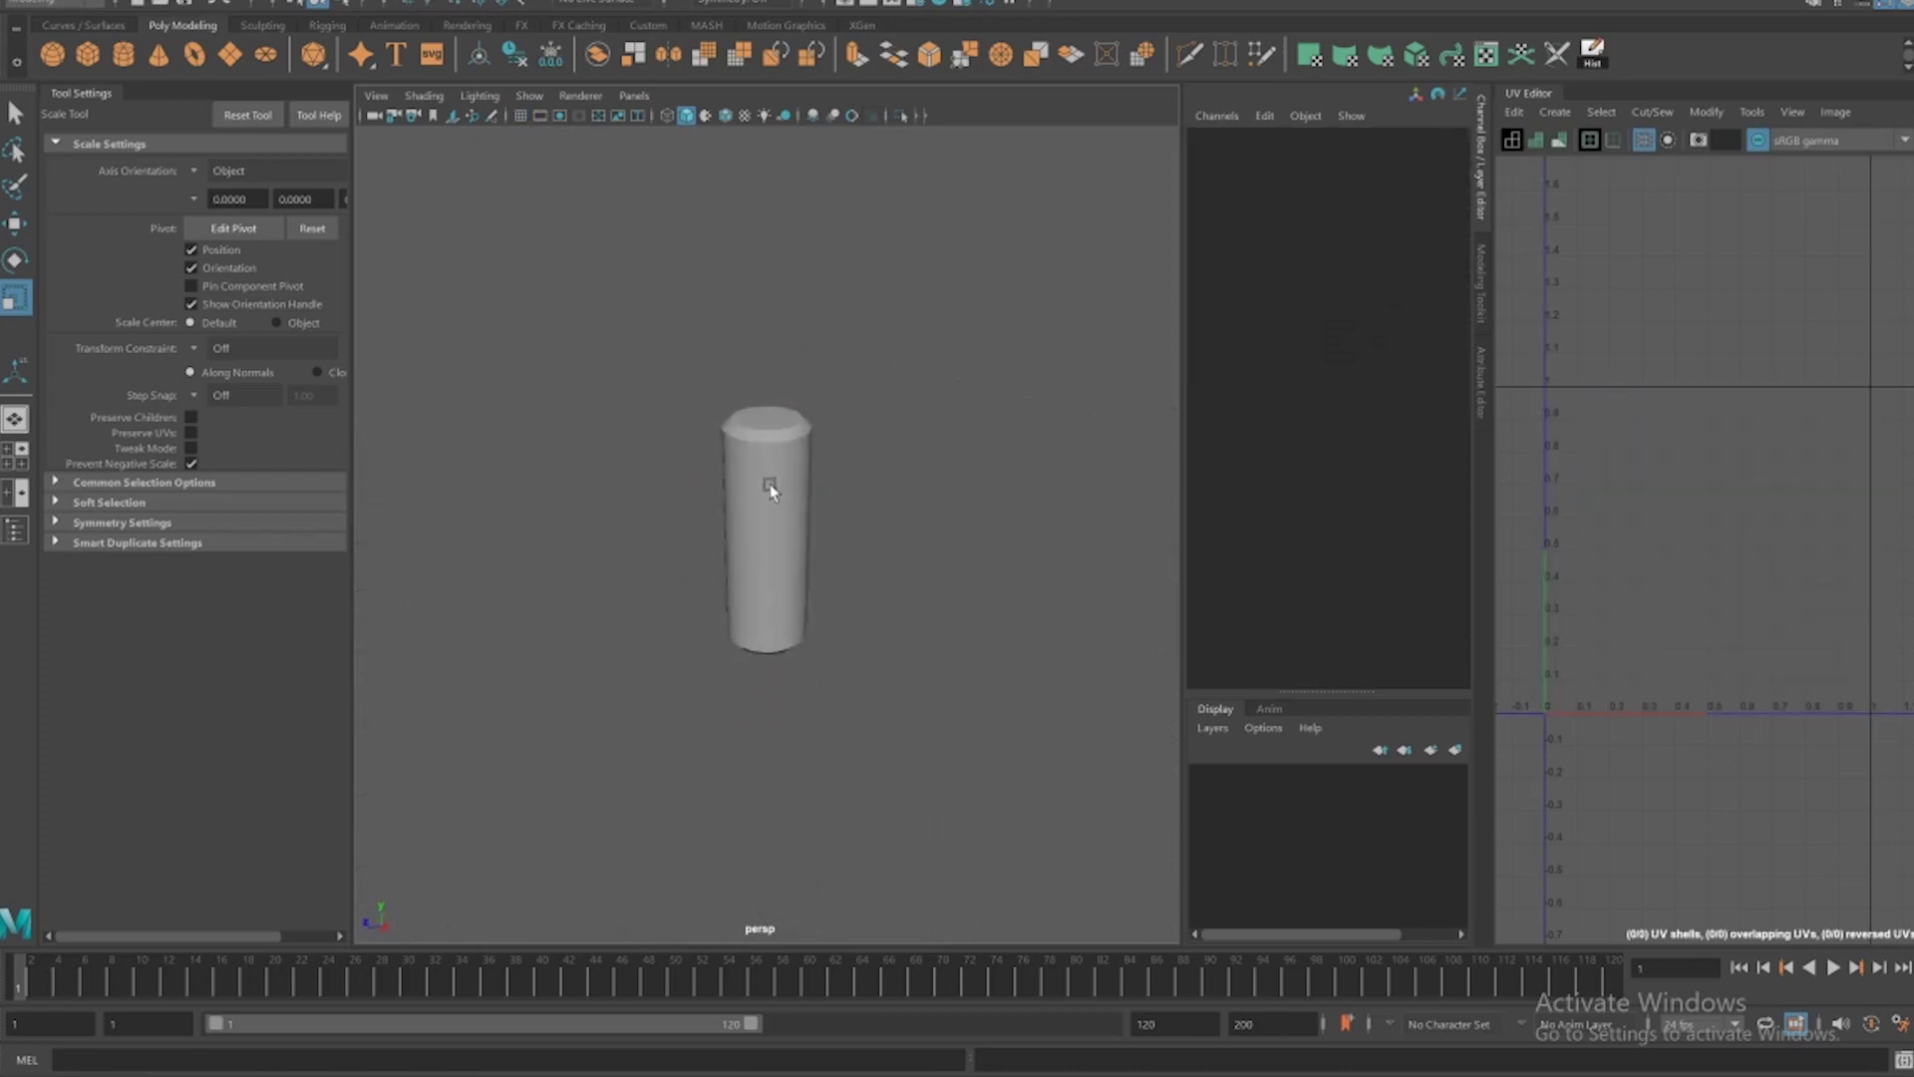
left_click(770, 488)
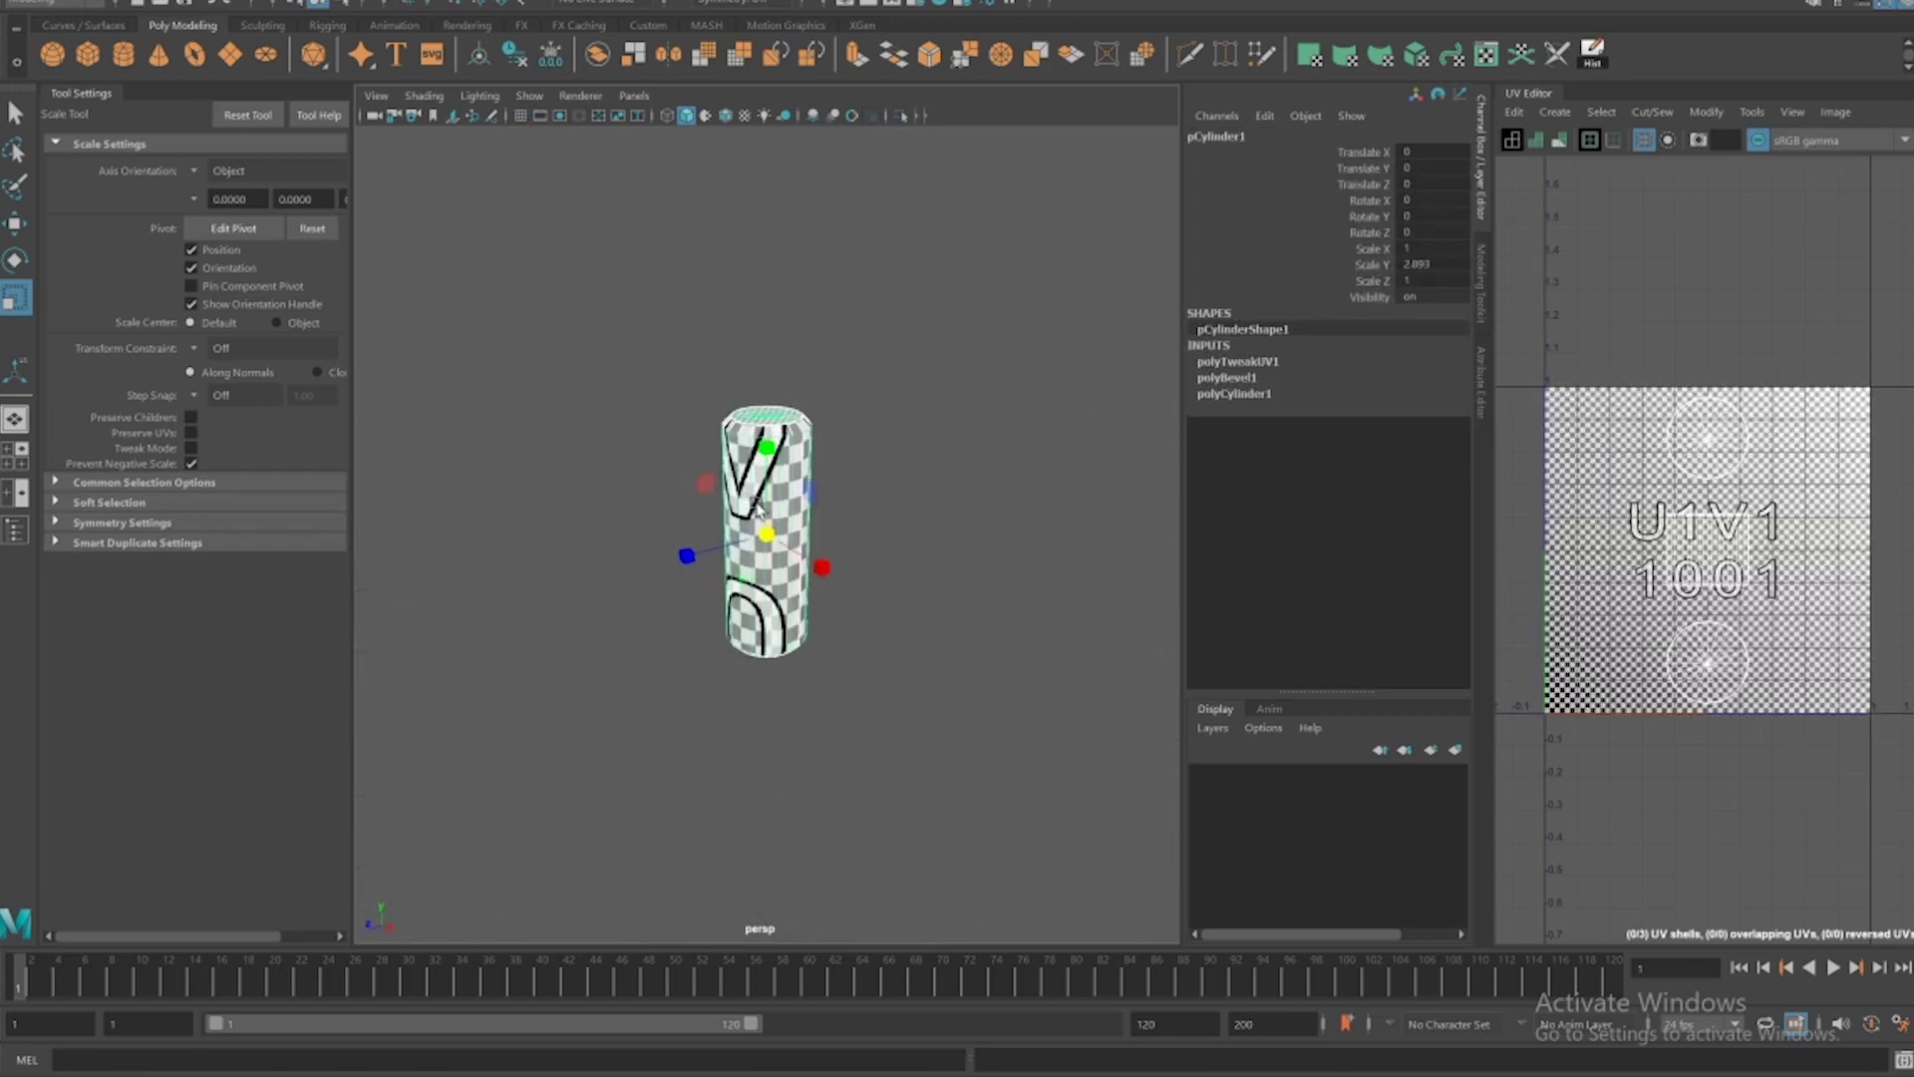
Stretch the cylinder taller to a Scale Y of about 5.804.
key("w")
left_click_drag(761, 496, 745, 447, "alt")
right_click_drag(746, 447, 855, 510, "alt")
left_click_drag(854, 510, 831, 516, "alt")
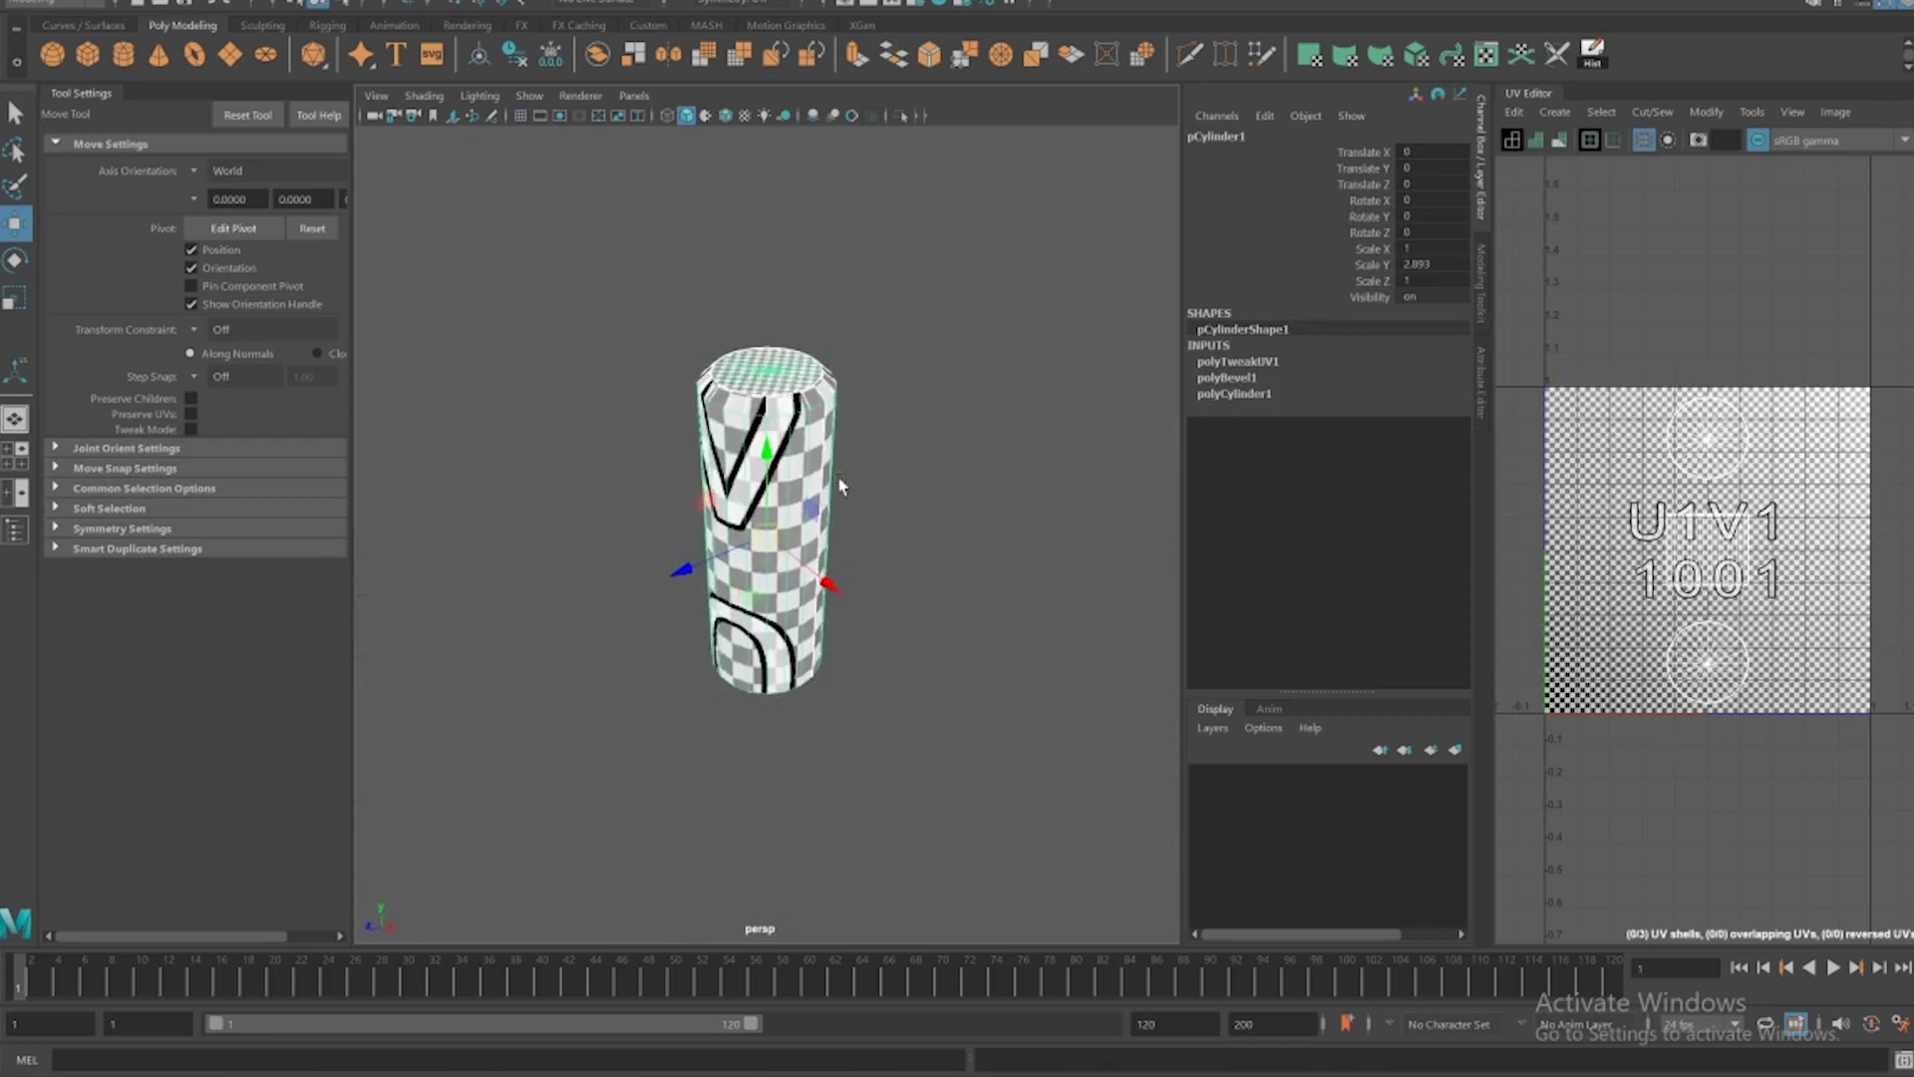
right_click_drag(865, 520, 803, 483, "alt")
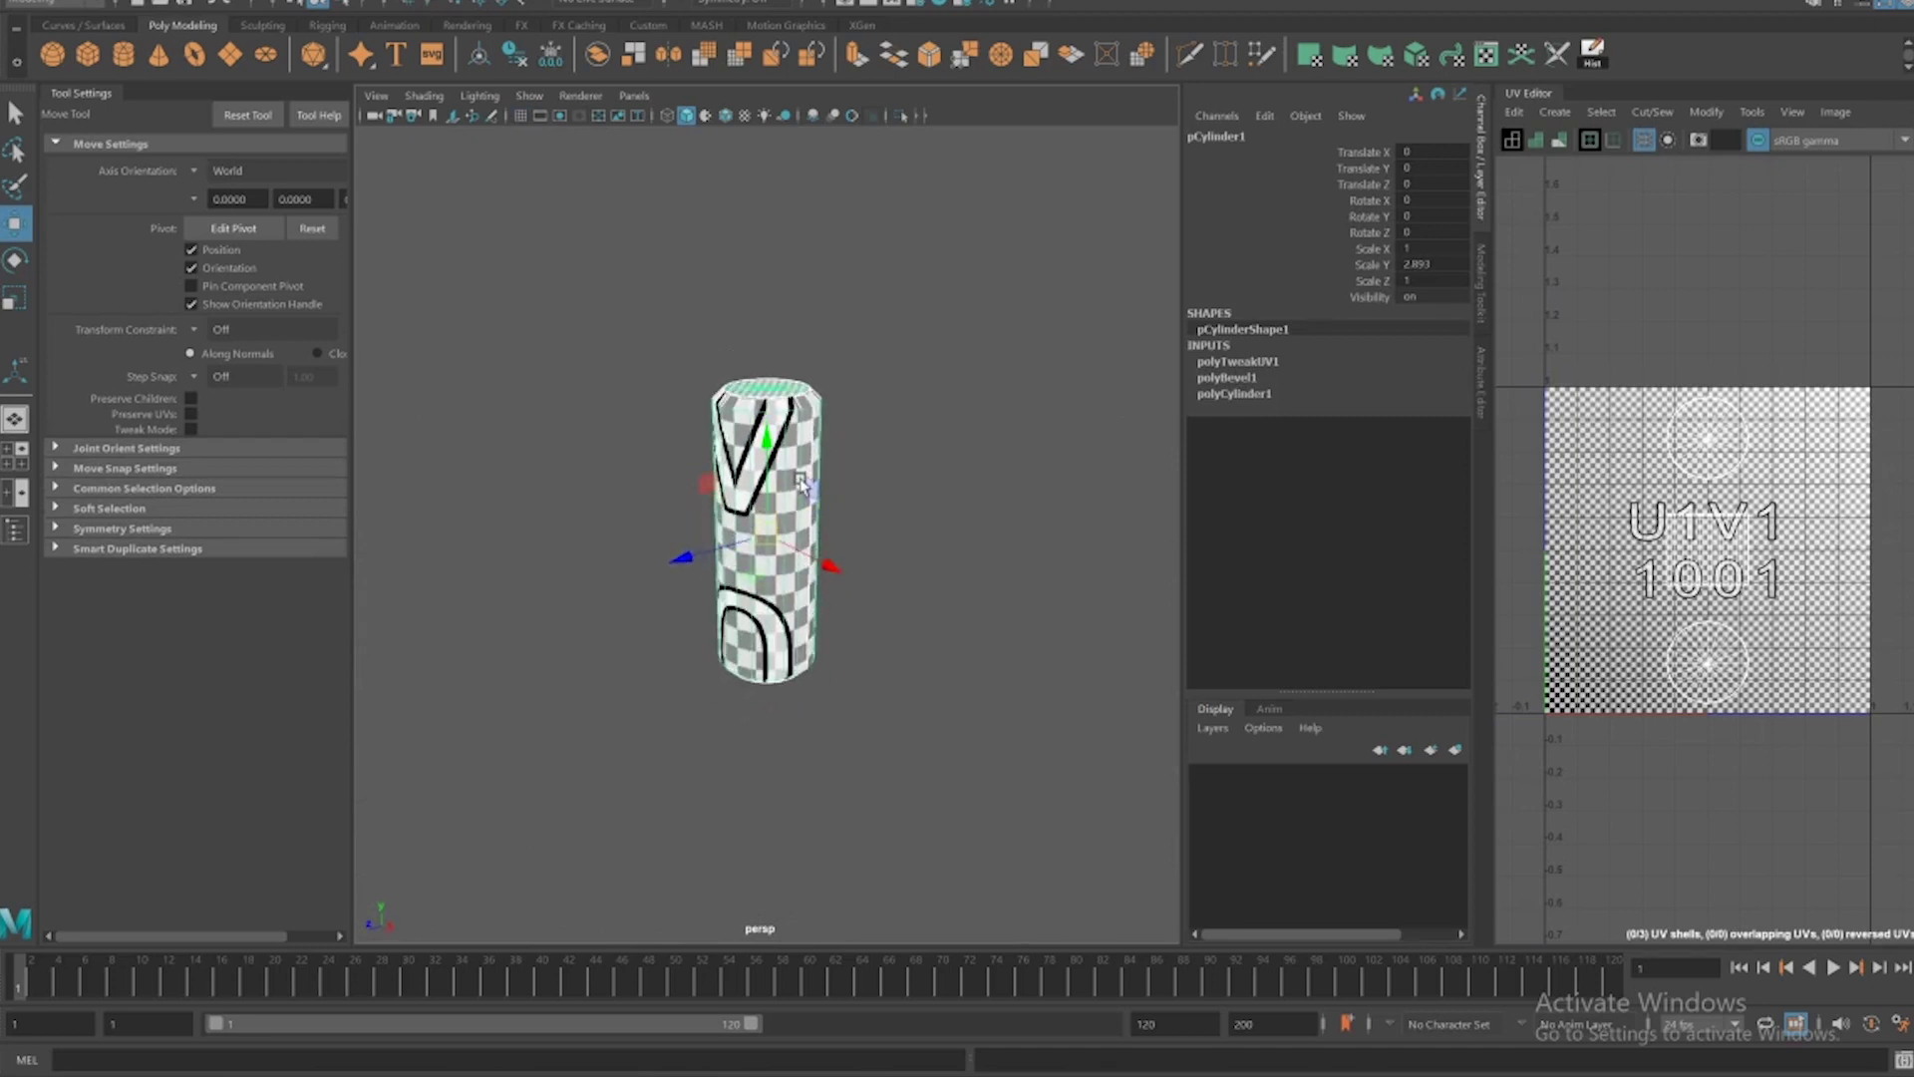
key("r")
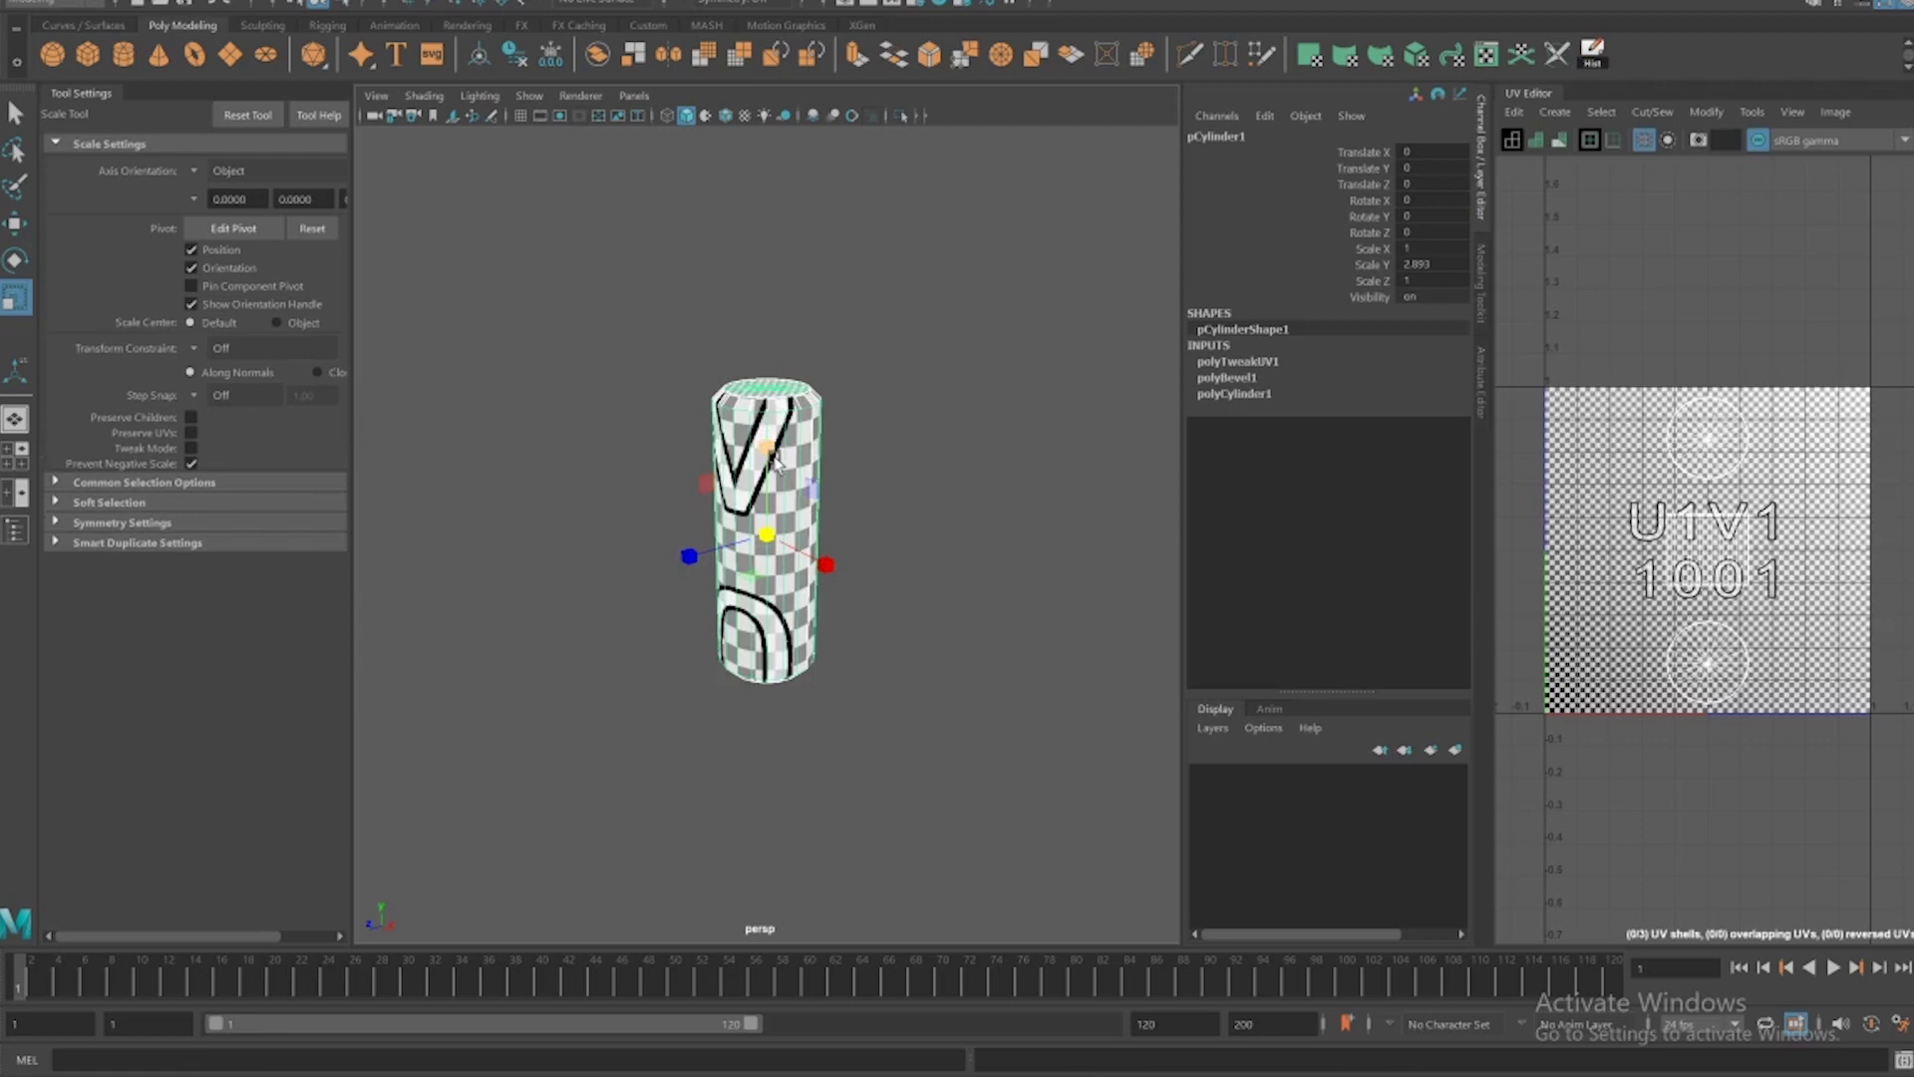
left_click_drag(782, 467, 783, 384)
left_click_drag(783, 384, 786, 424, "alt")
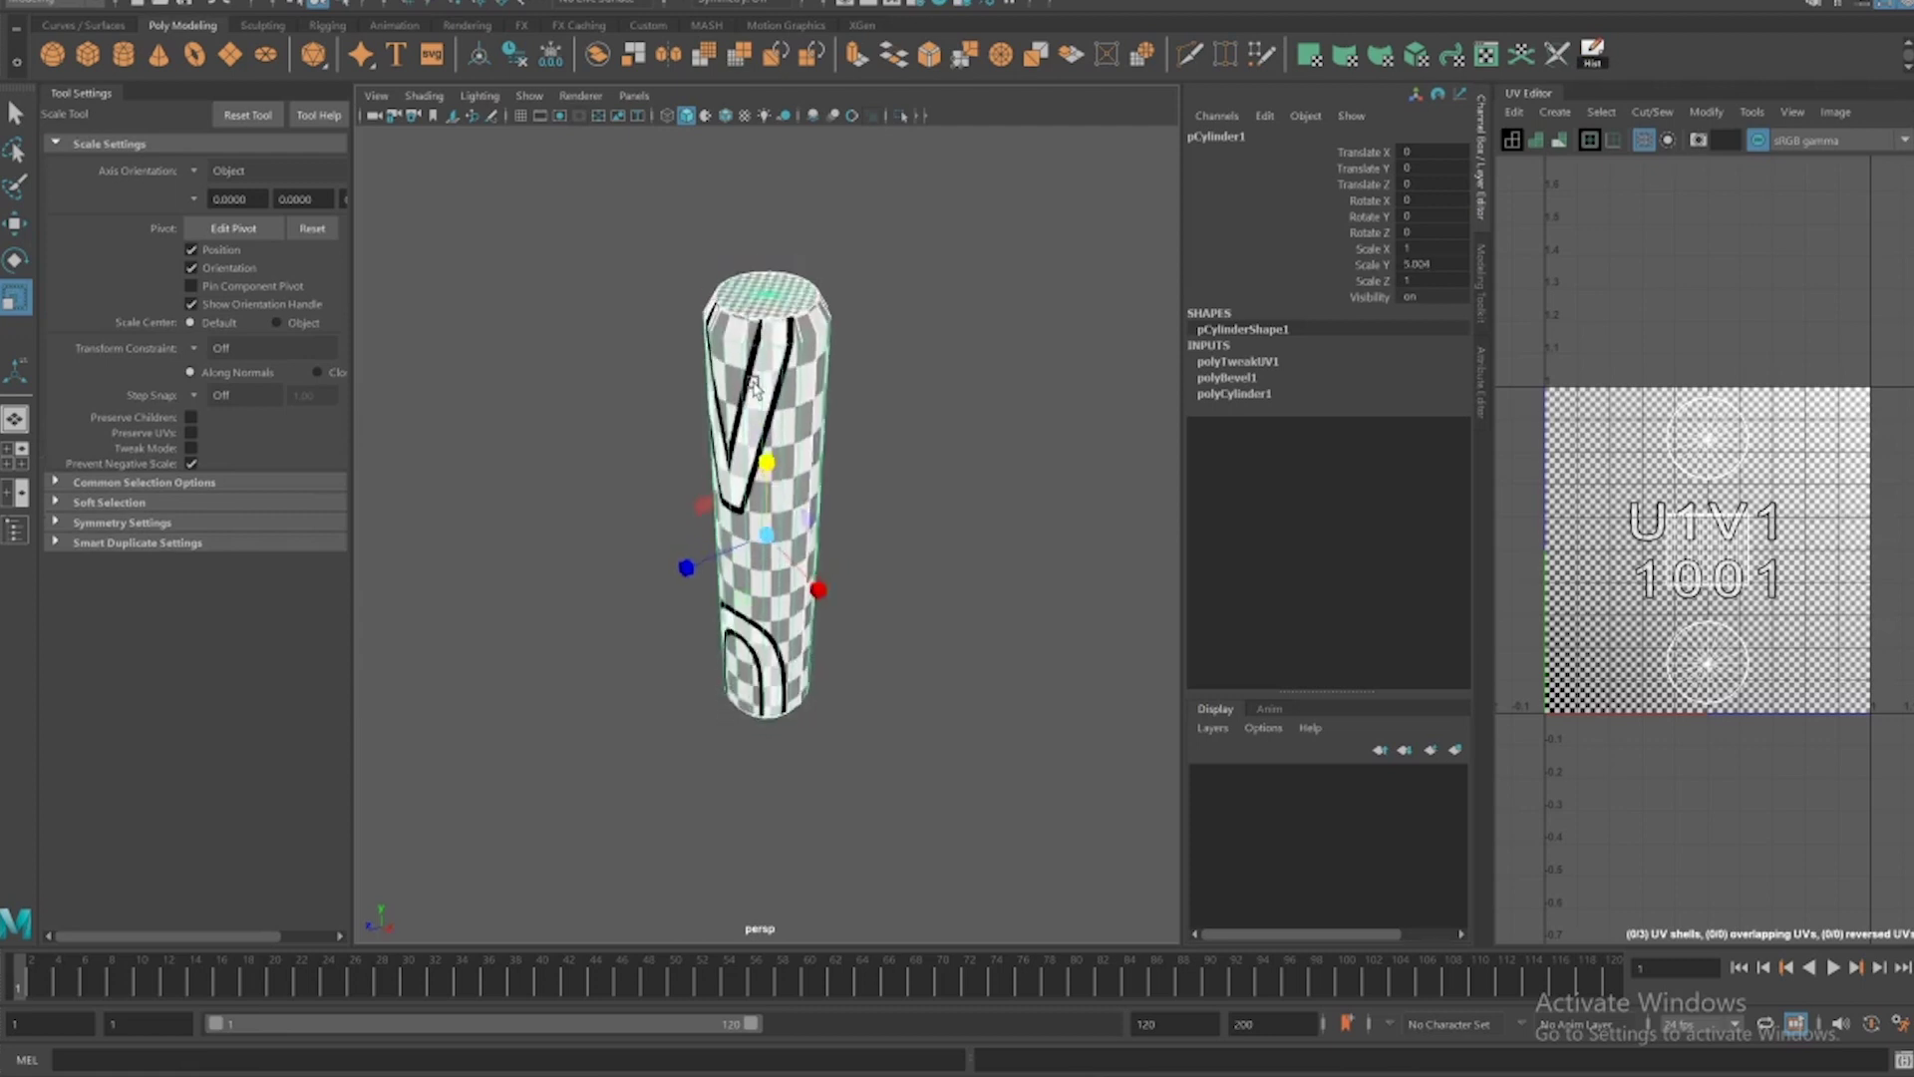
Rescale the side's UV shell vertically to match the taller cylinder, and deselect it.
right_click_drag(786, 399, 827, 399, "alt")
middle_click_drag(810, 329, 785, 402, "alt")
left_click_drag(786, 401, 786, 350, "alt")
middle_click_drag(787, 351, 791, 443, "alt")
left_click_drag(790, 439, 757, 364, "alt")
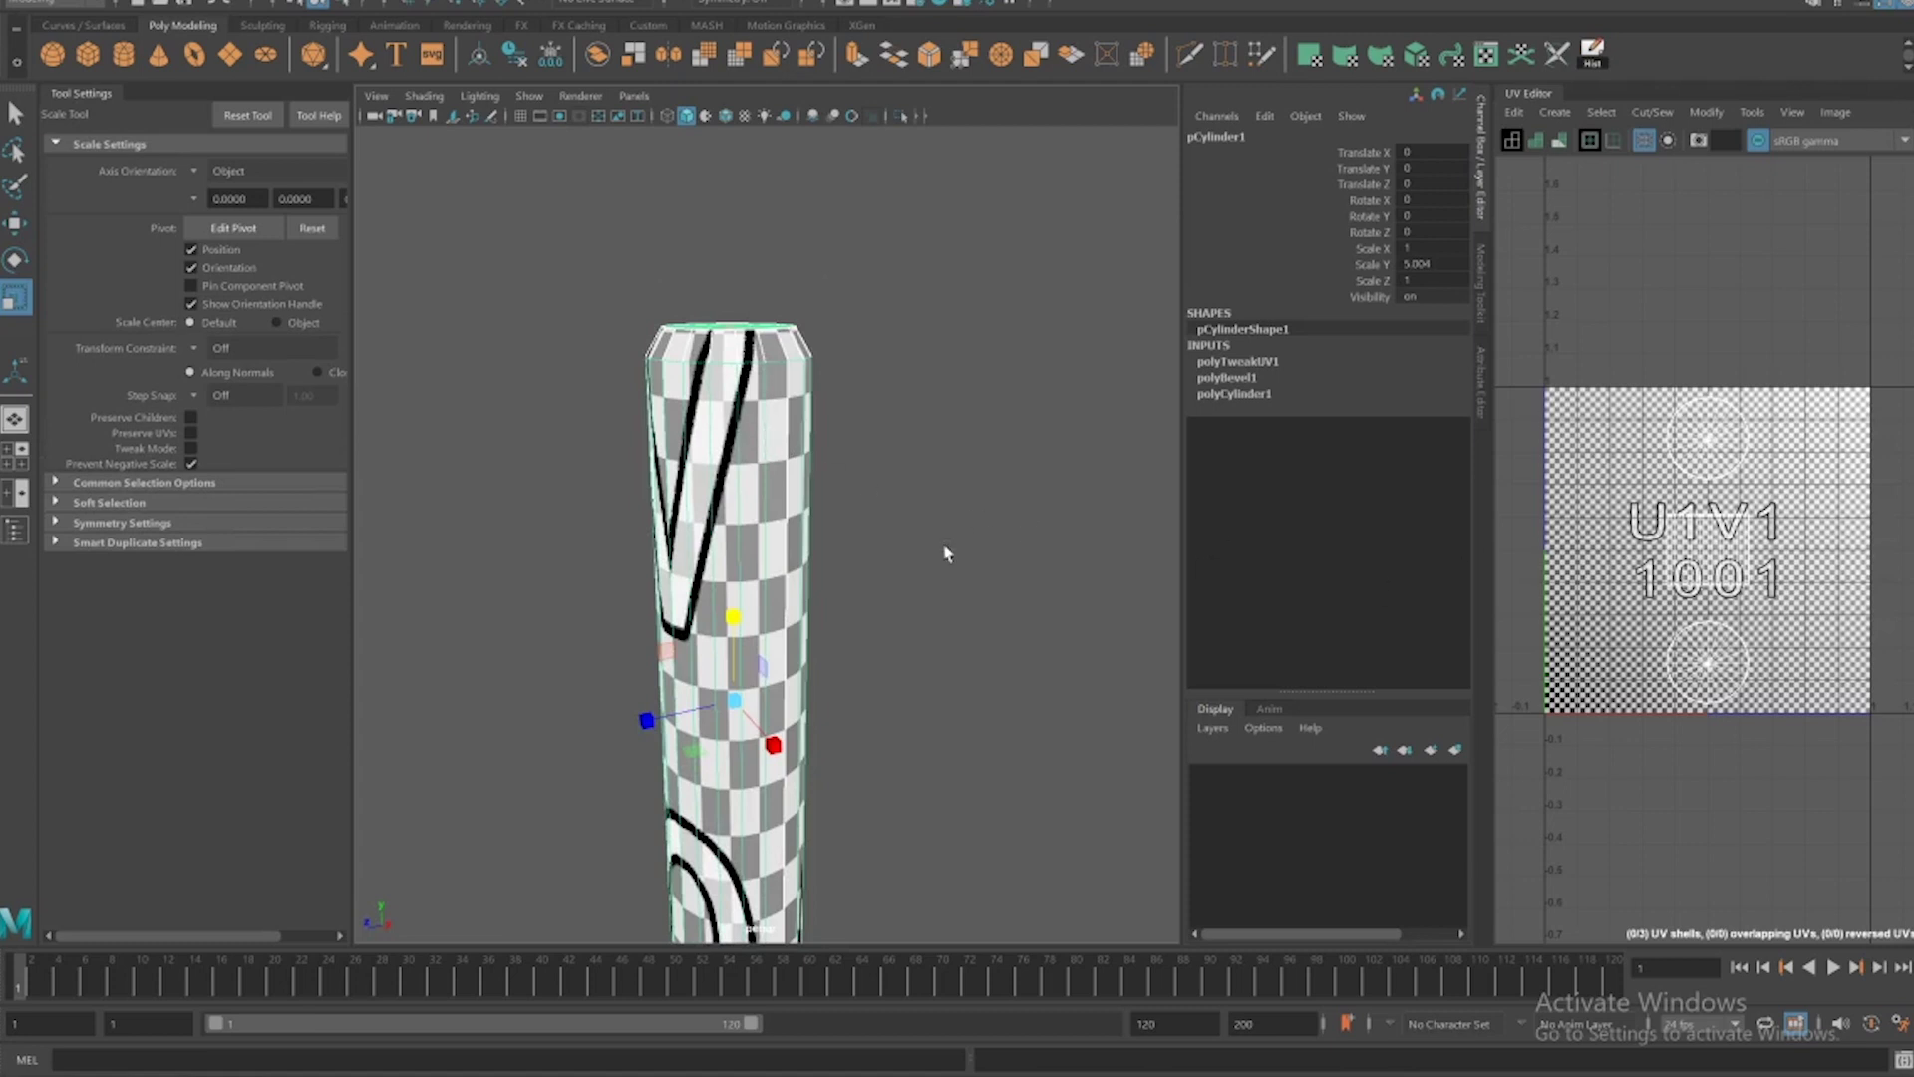
right_click_drag(1649, 580, 1648, 636)
double_click(1691, 547)
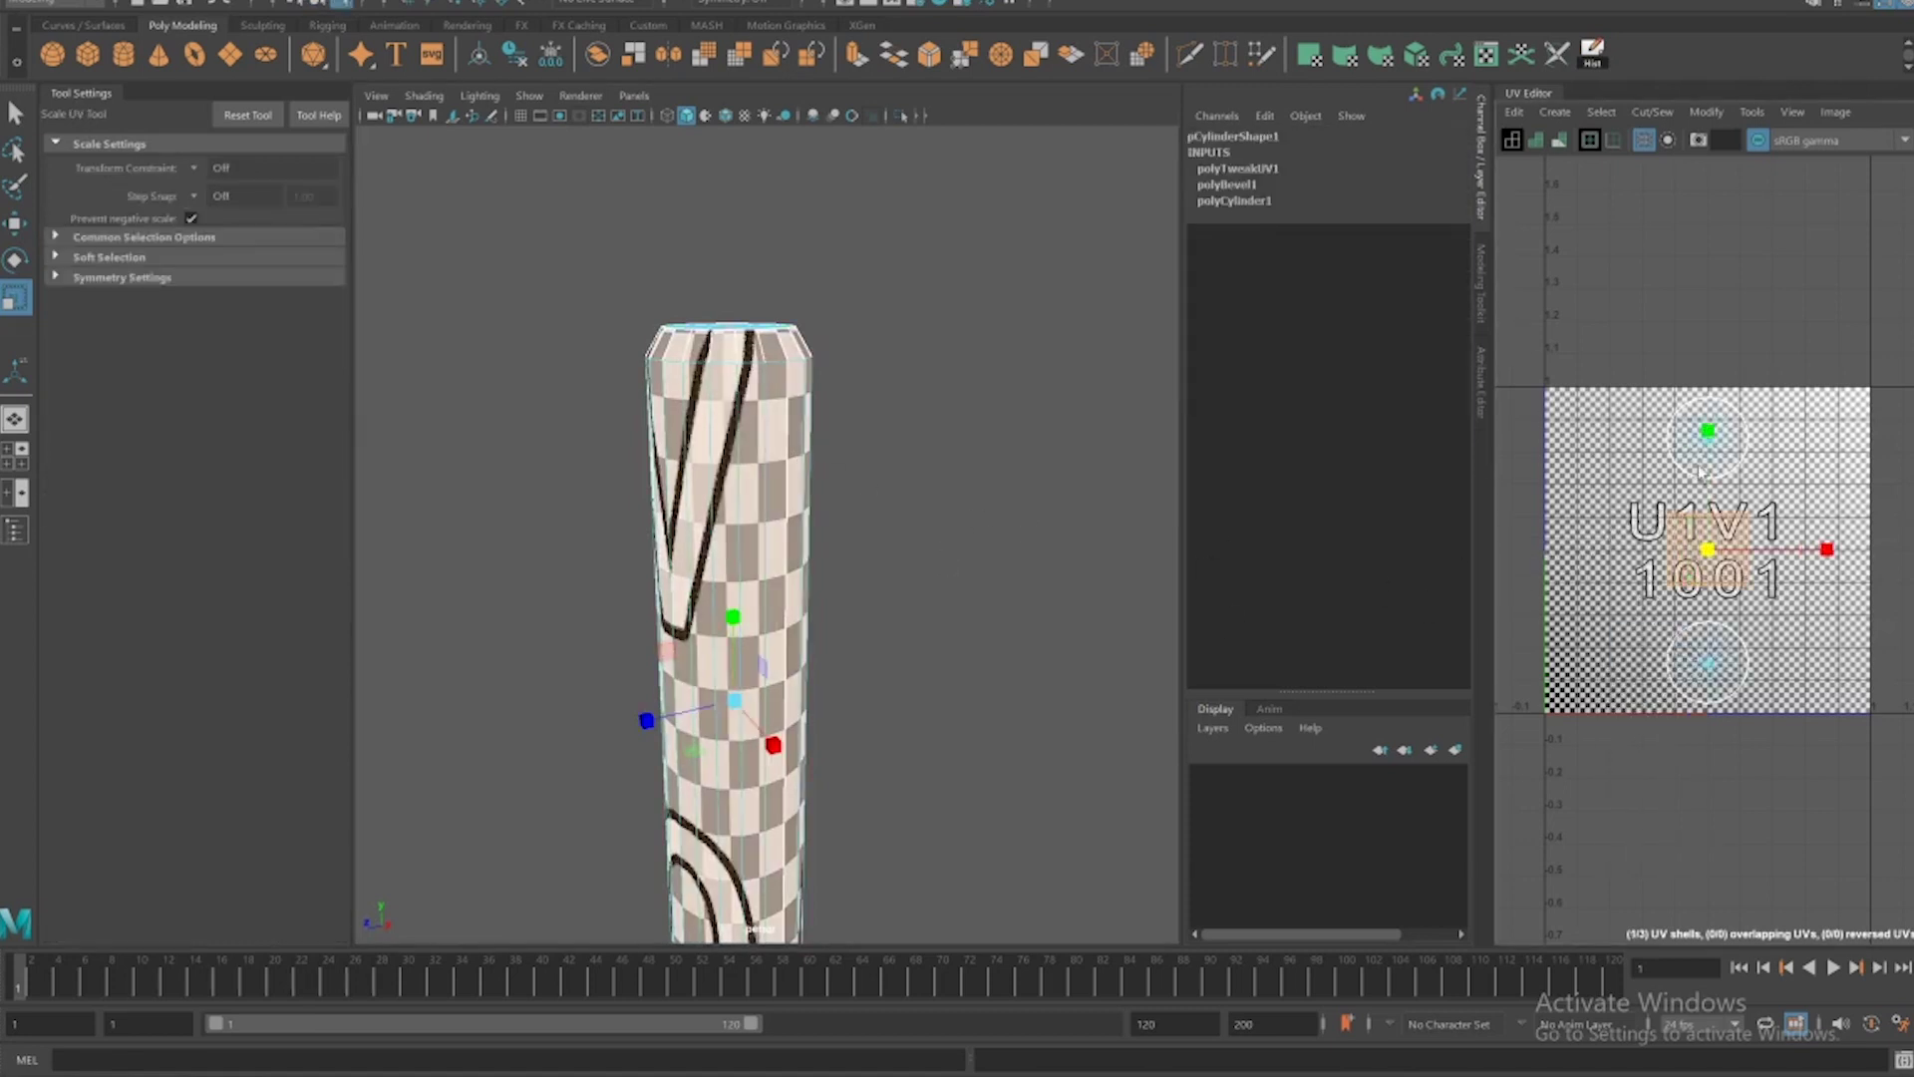
left_click_drag(1708, 430, 1707, 373)
double_click(1042, 535)
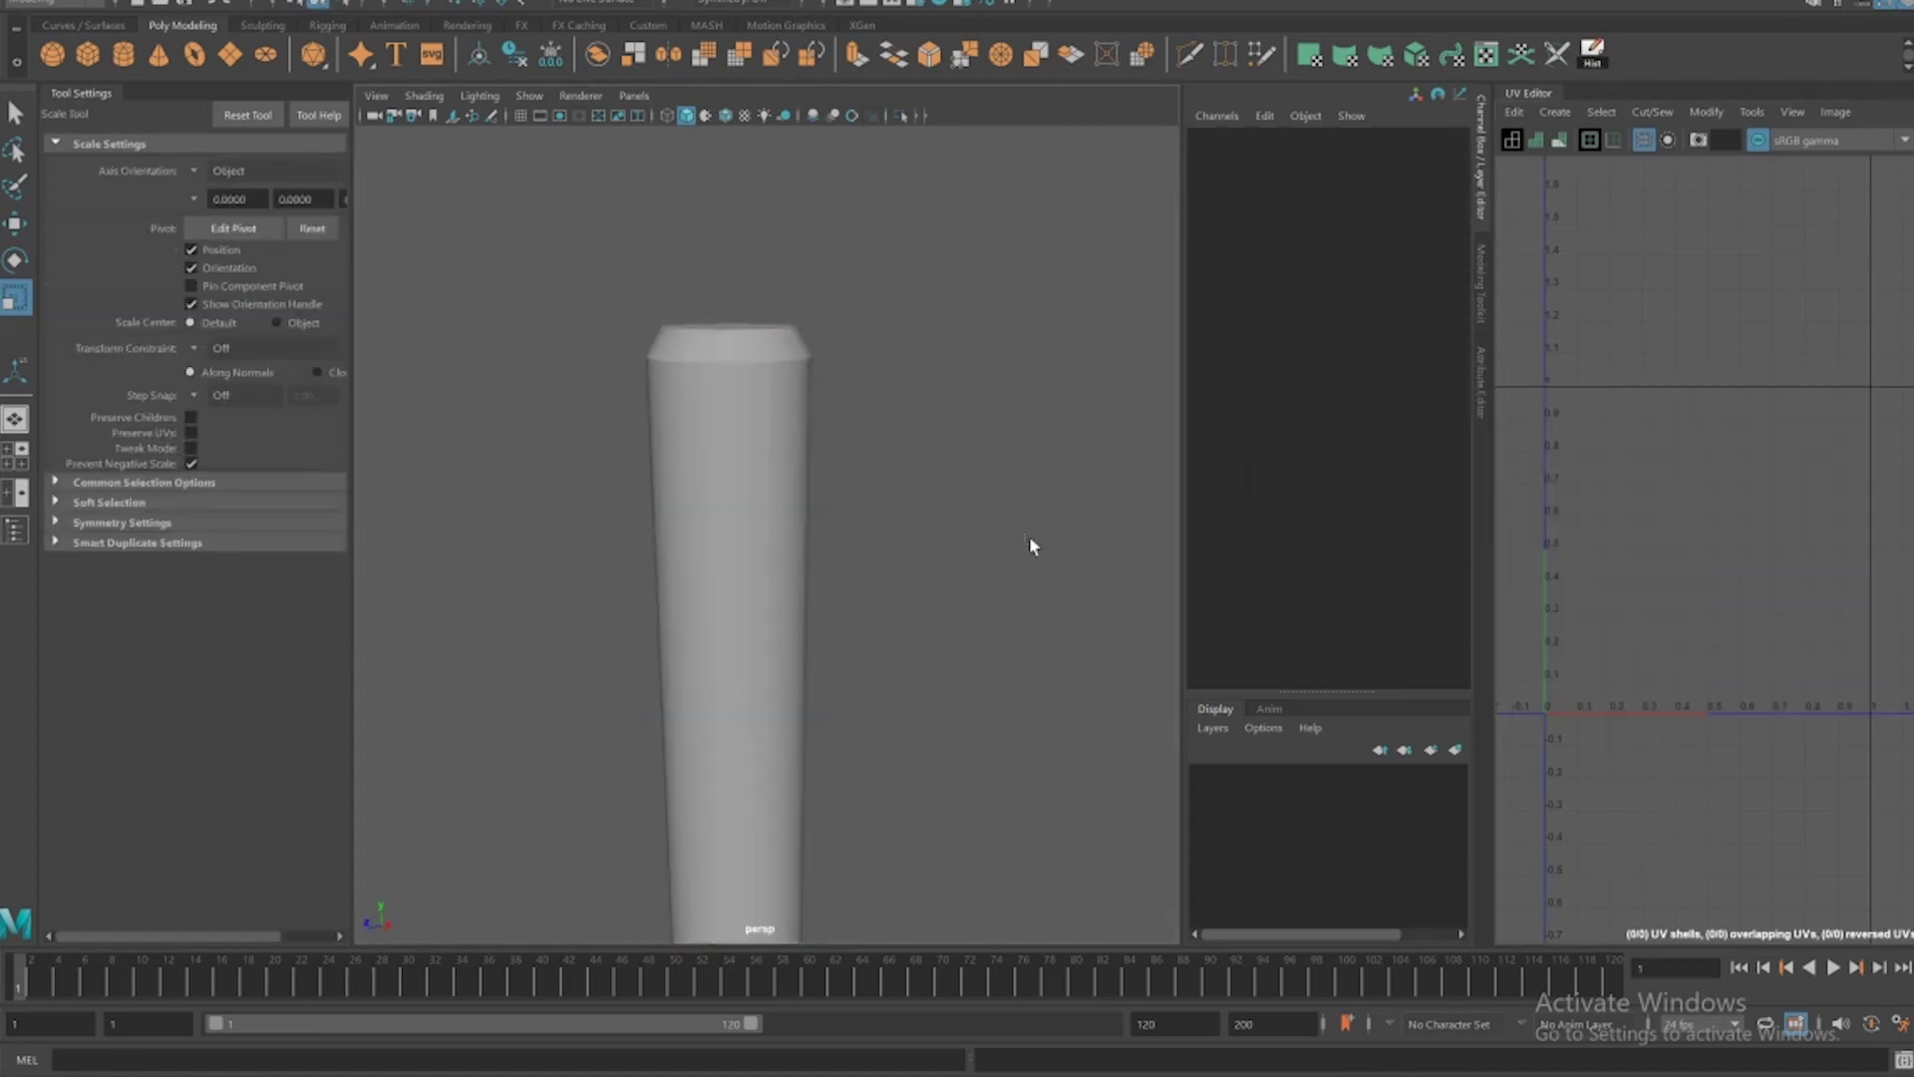
Set the cylinder's axis subdivisions to 24 in its polyCylinder1 construction history.
left_click(816, 563)
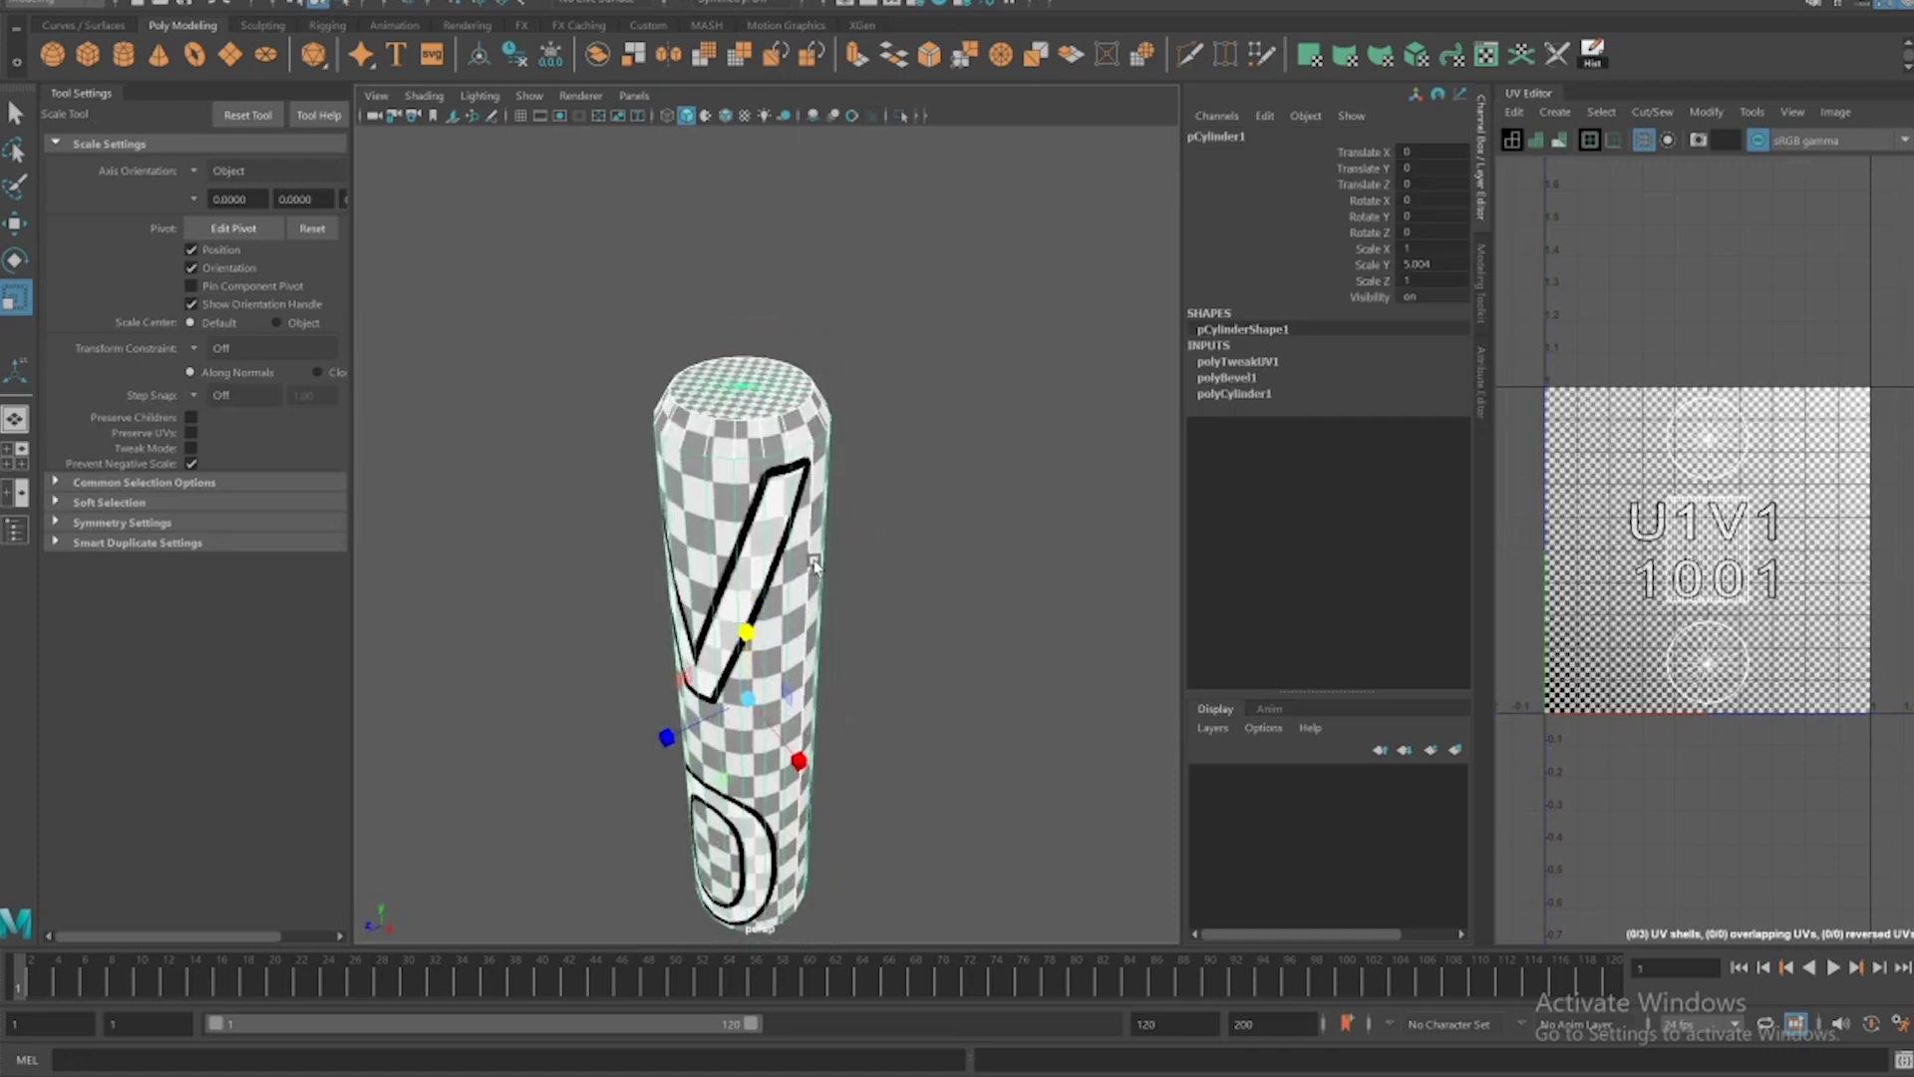
left_click(1234, 393)
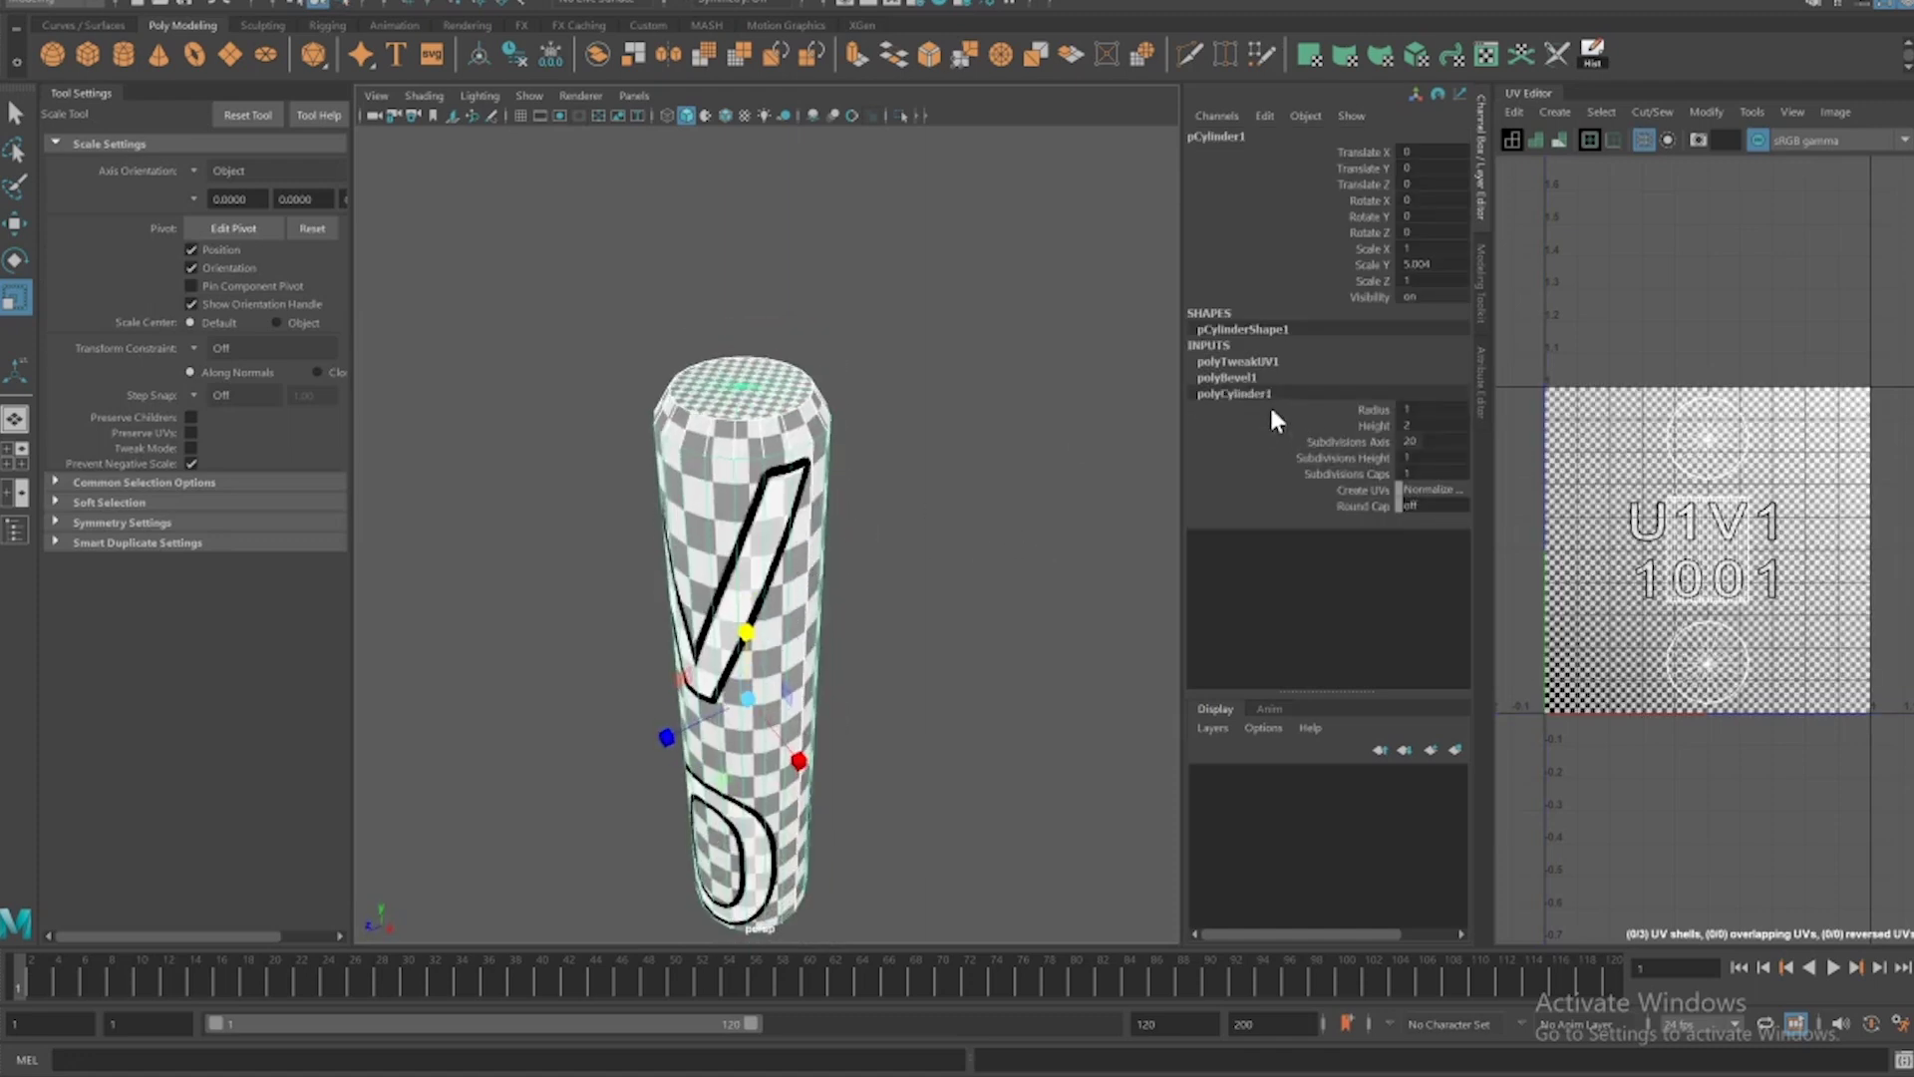
left_click(1416, 440)
type("24")
key("Return")
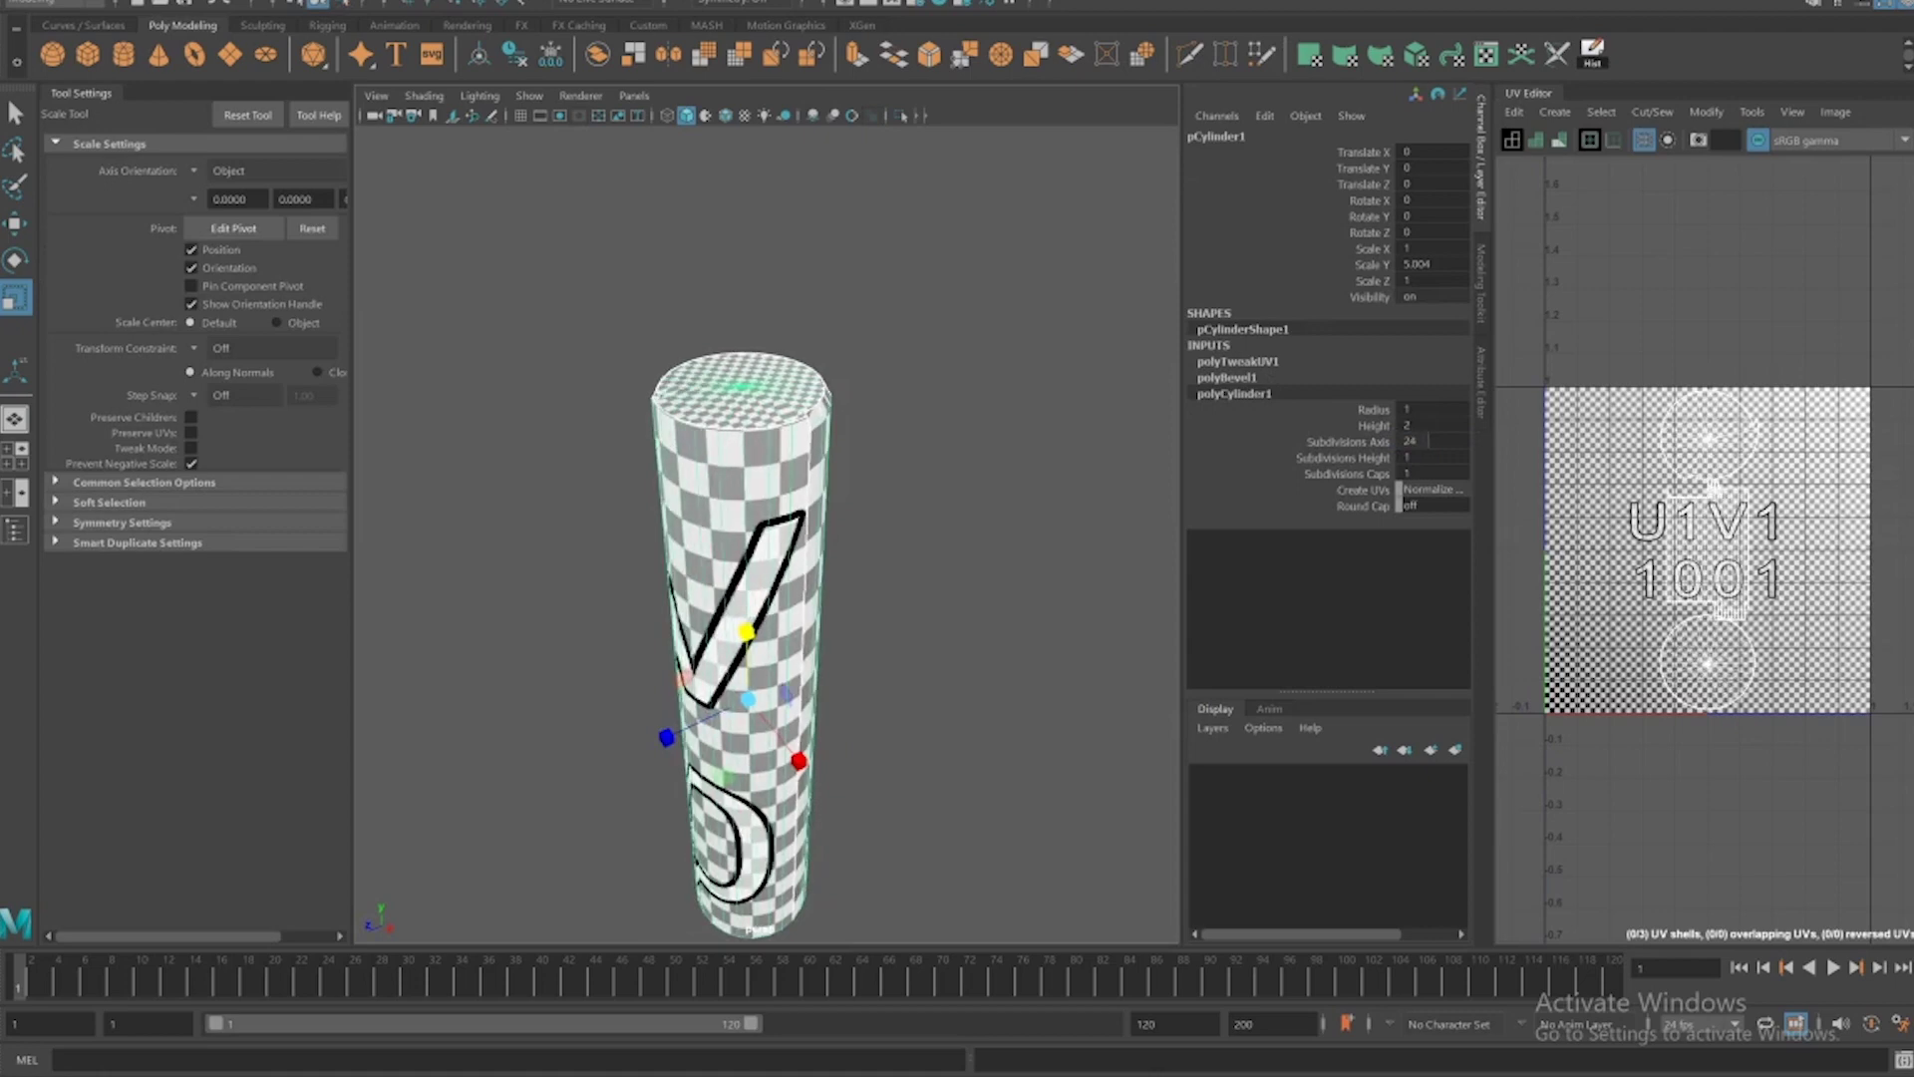
Set the cylinder's height subdivisions to 10 and check the effect on its bevel and UVs.
left_click_drag(776, 544, 857, 446, "alt")
scroll(890, 446, "up", 5)
scroll(852, 451, "down", 5)
middle_click_drag(840, 448, 822, 436, "alt")
scroll(822, 435, "up", 3)
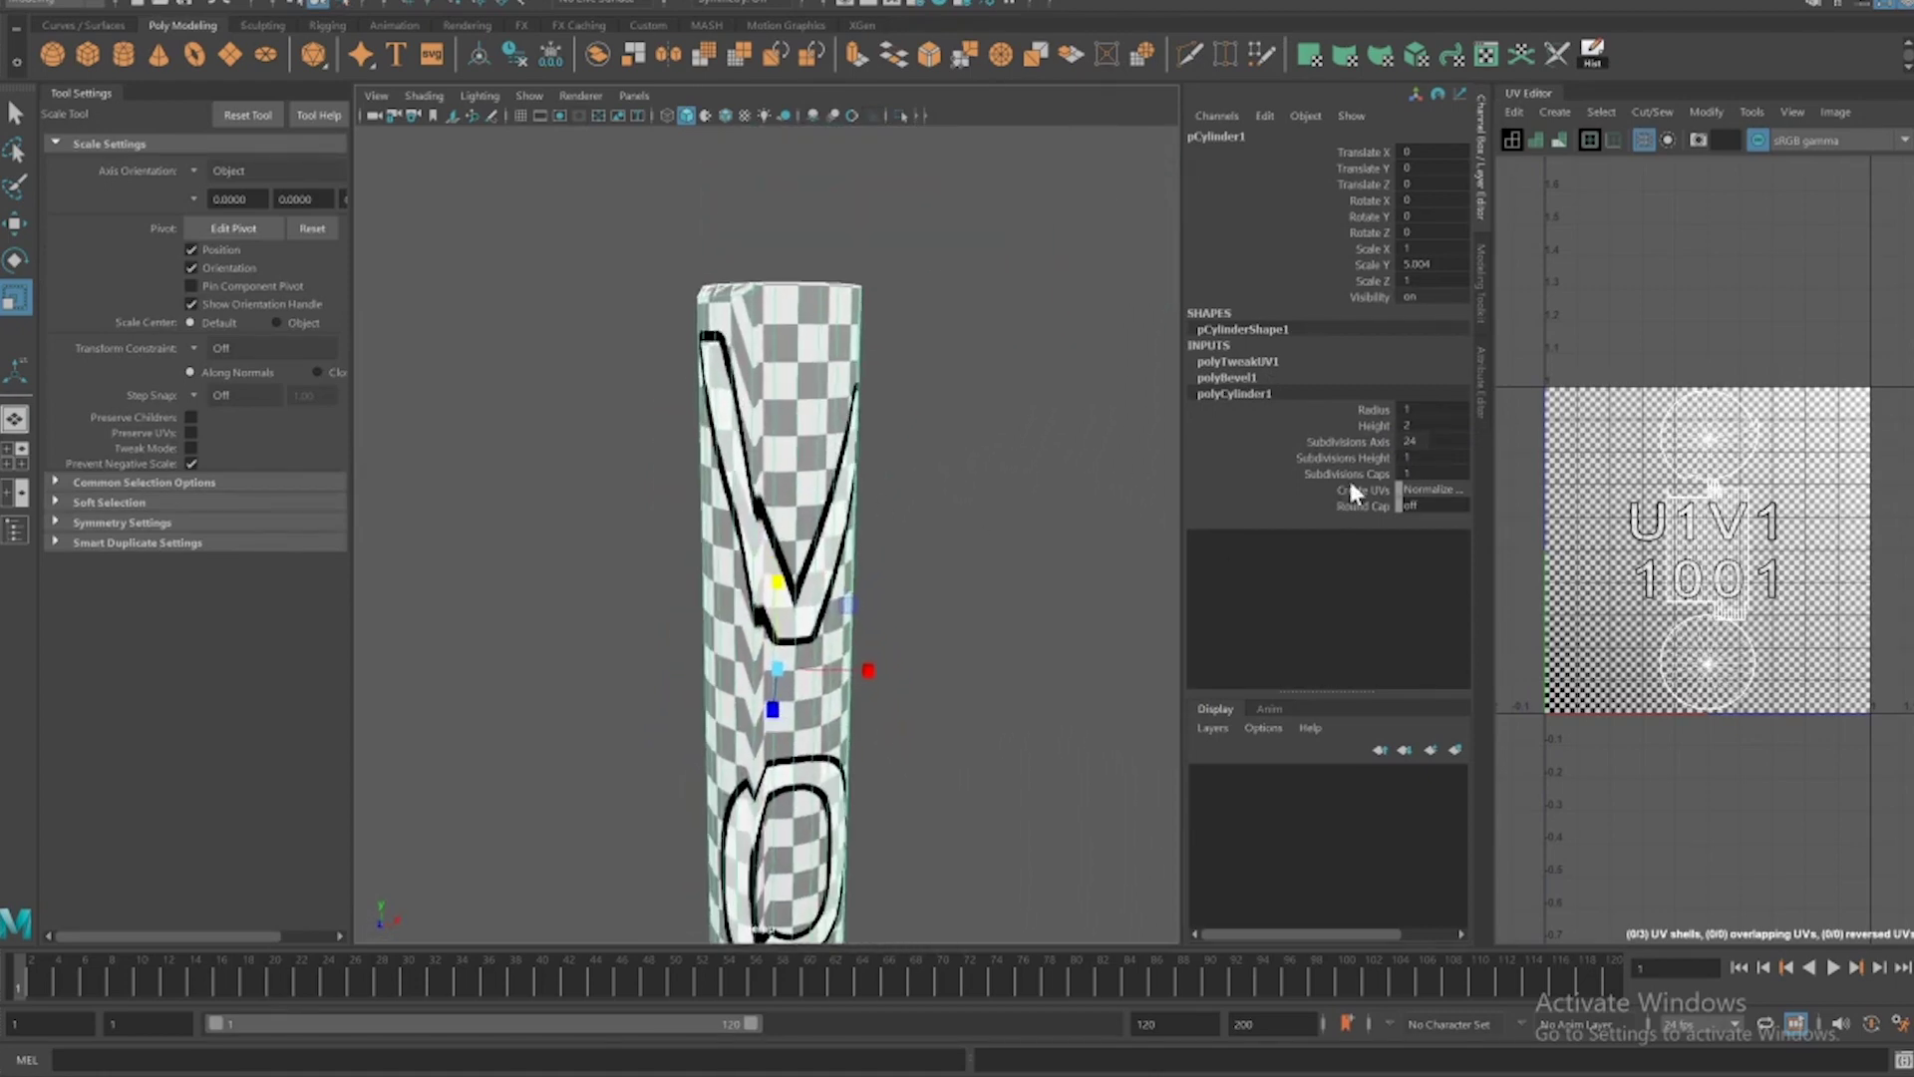
left_click(1416, 457)
type("10")
key("Return")
mouse_move(885, 500)
left_mouse_down("alt")
mouse_move(934, 488)
mouse_move(774, 485)
mouse_move(800, 462)
mouse_move(797, 488)
left_mouse_up("alt")
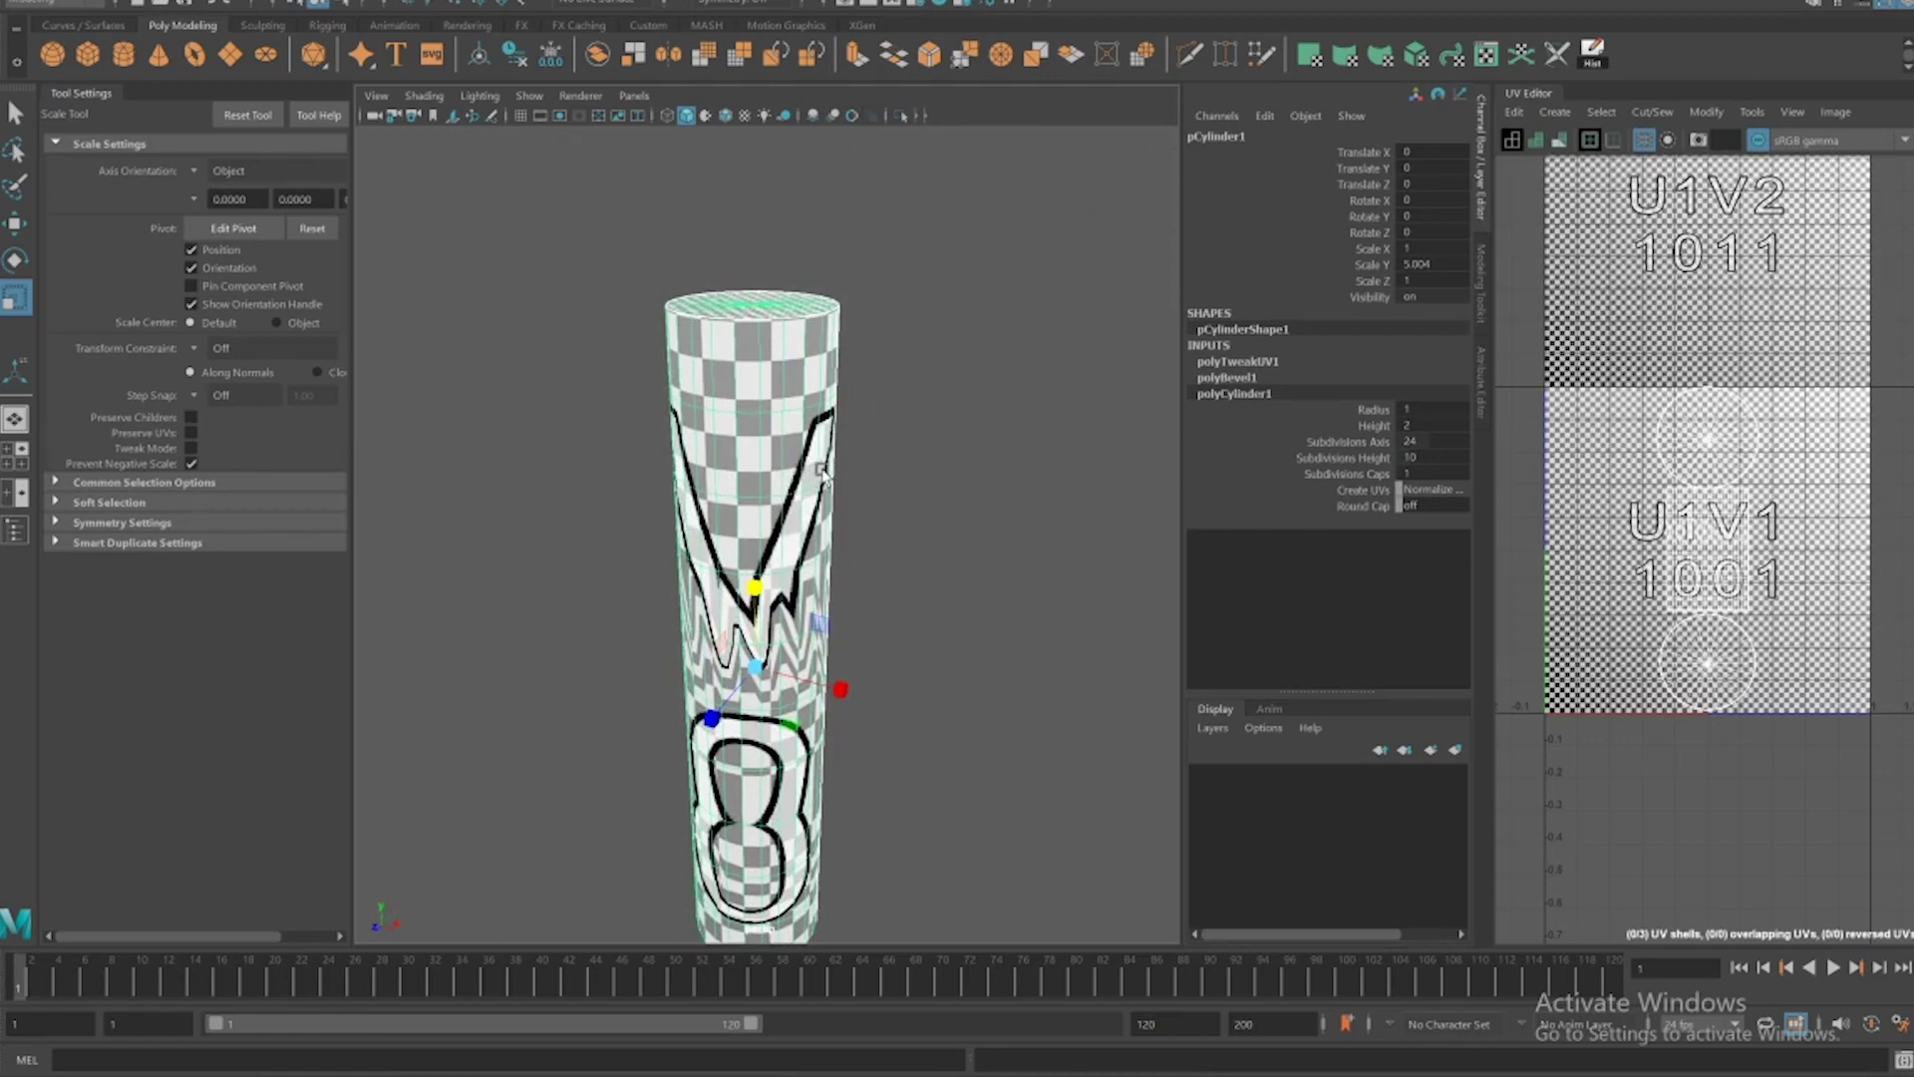
Switch to the WUUG_Houdini scene in Houdini and enlarge the network editor at the viewport's and parameter area's expense.
key("alt+Tab")
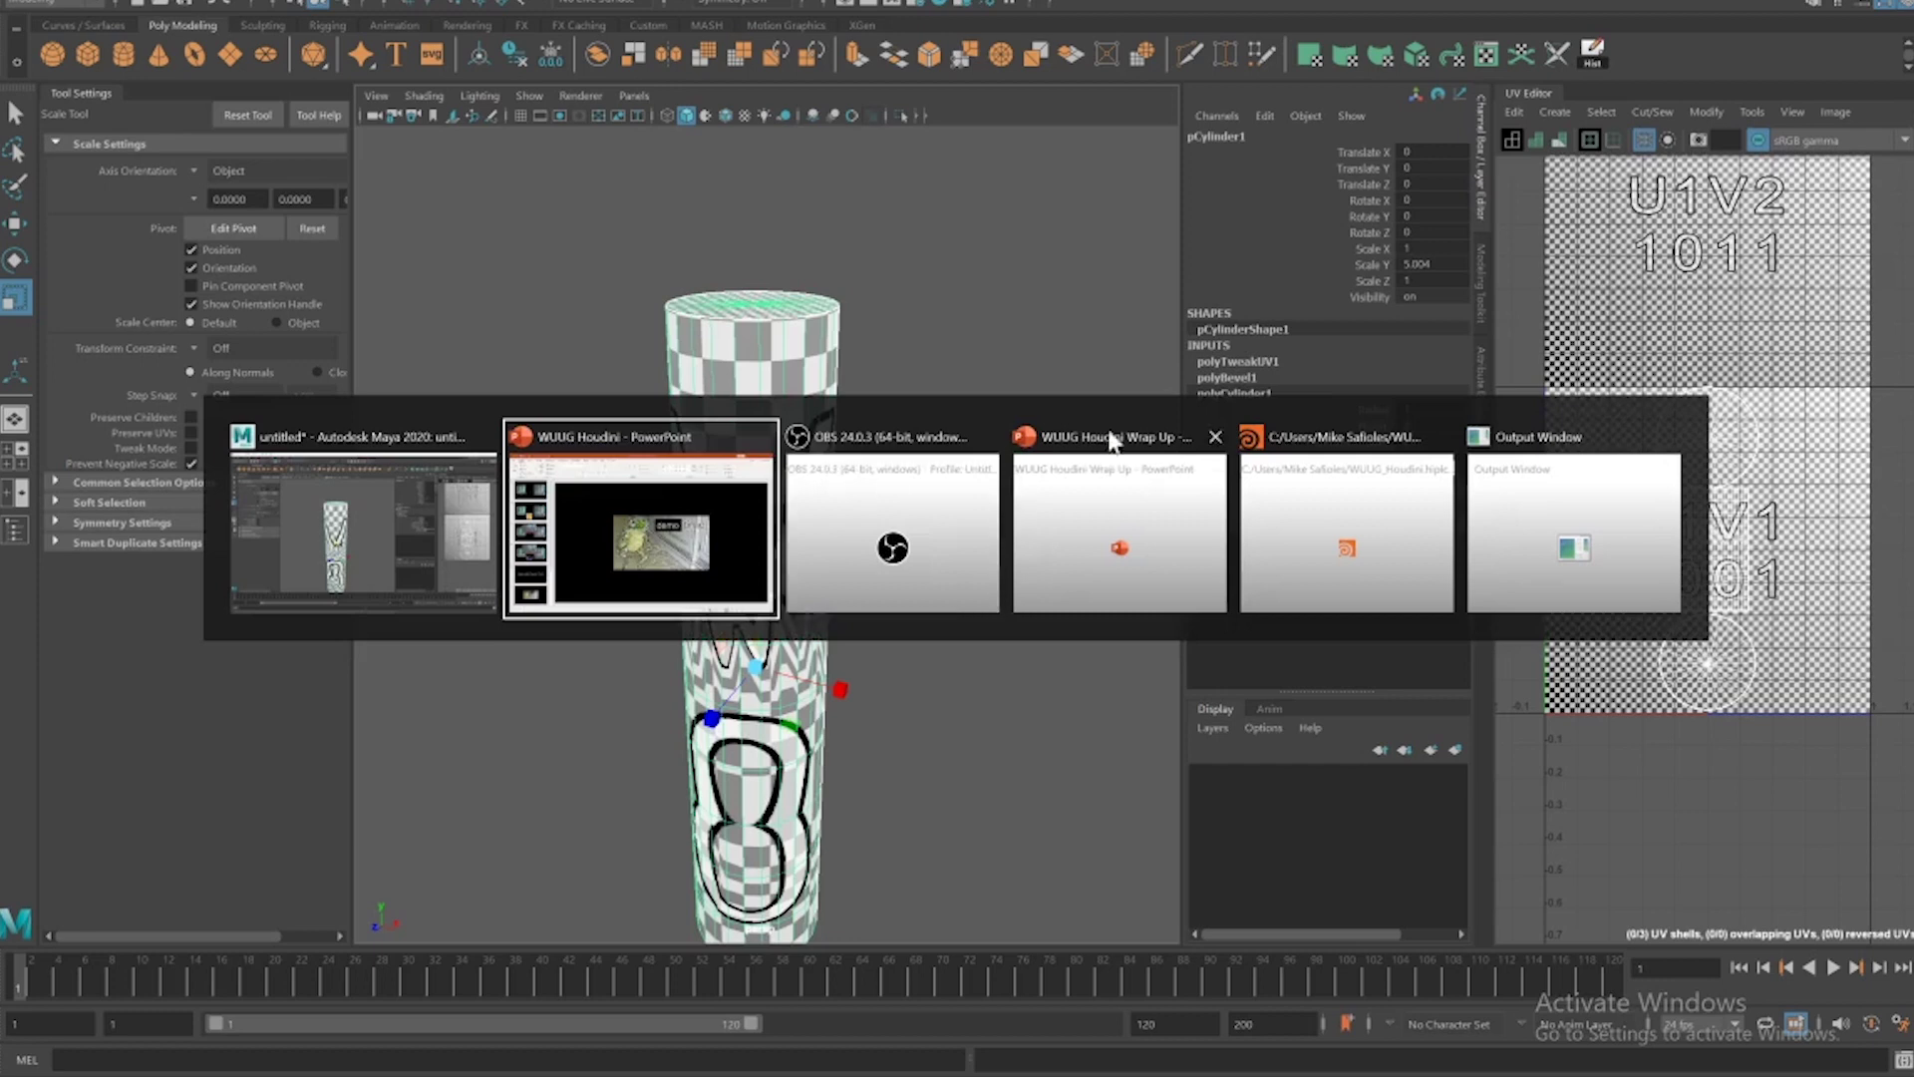
left_click(1306, 534)
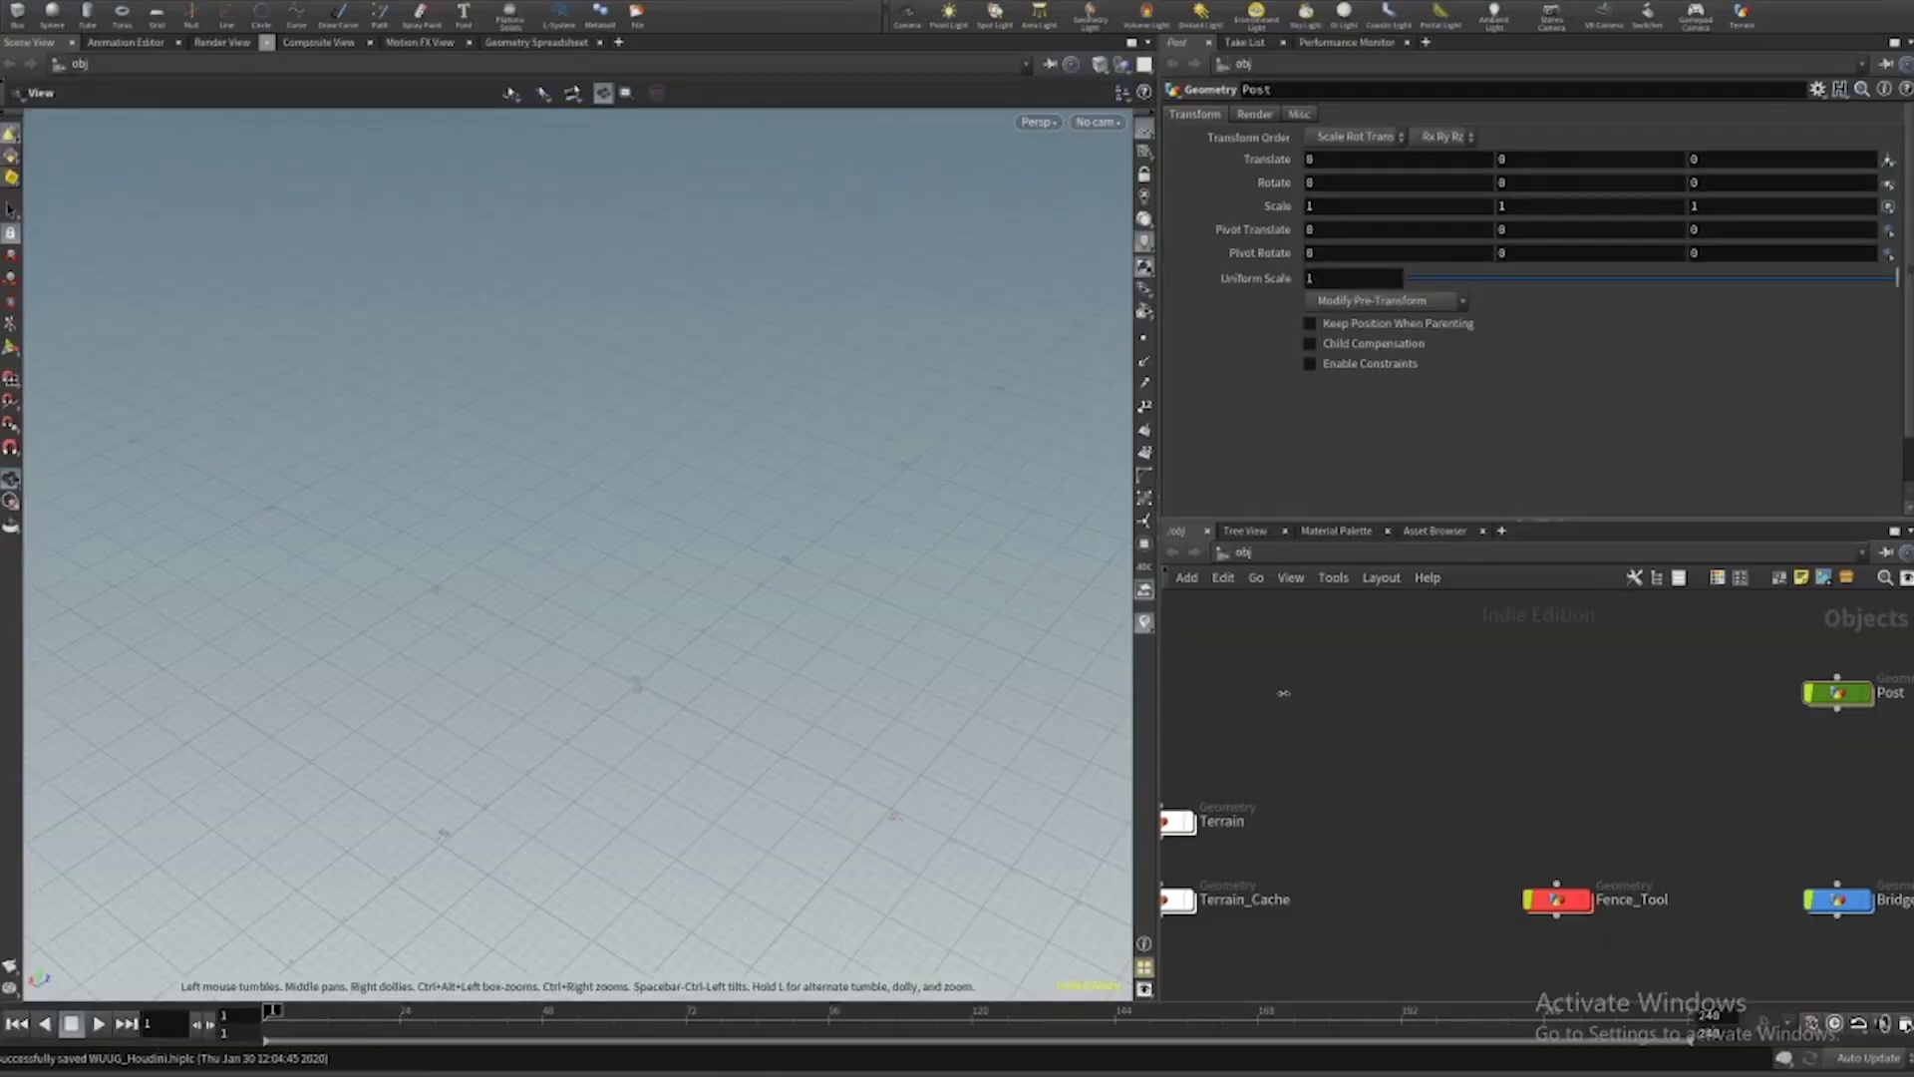
middle_click_drag(1484, 783, 1475, 829)
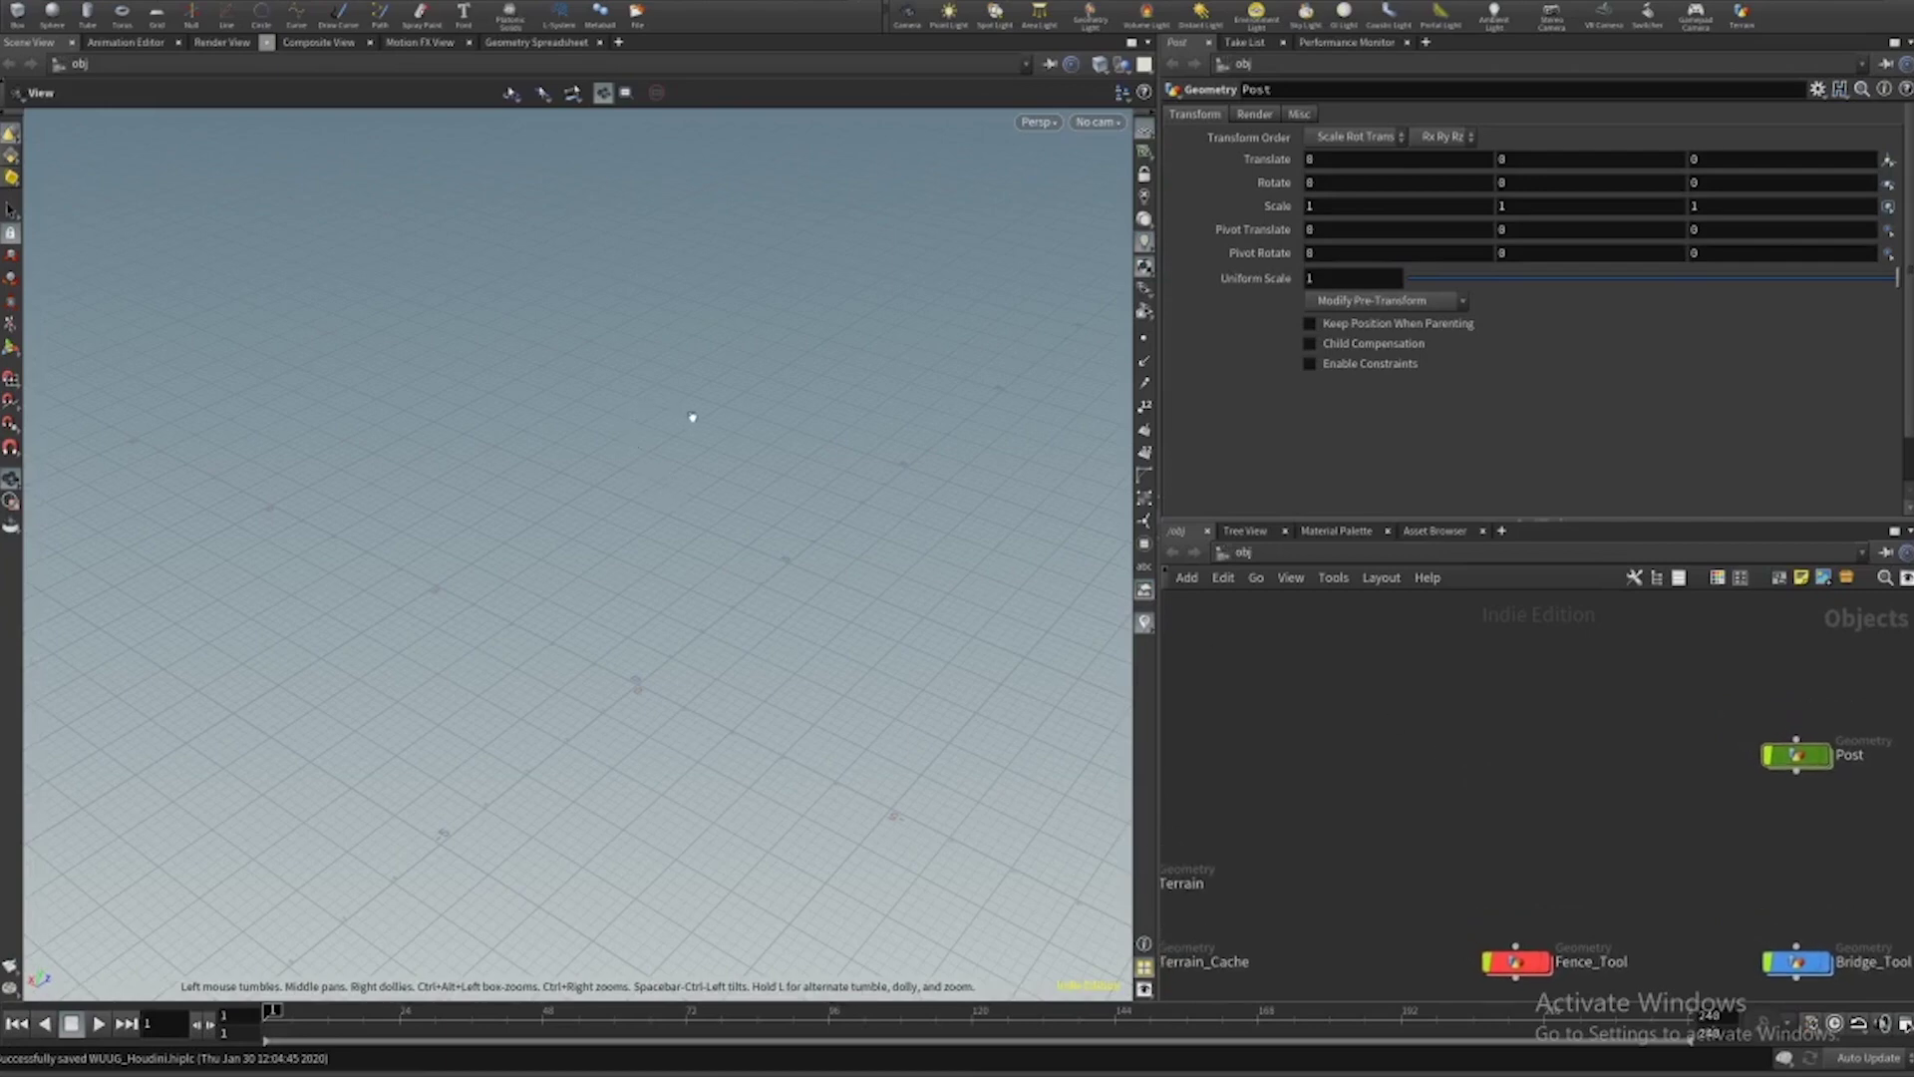
left_click_drag(665, 551, 737, 601)
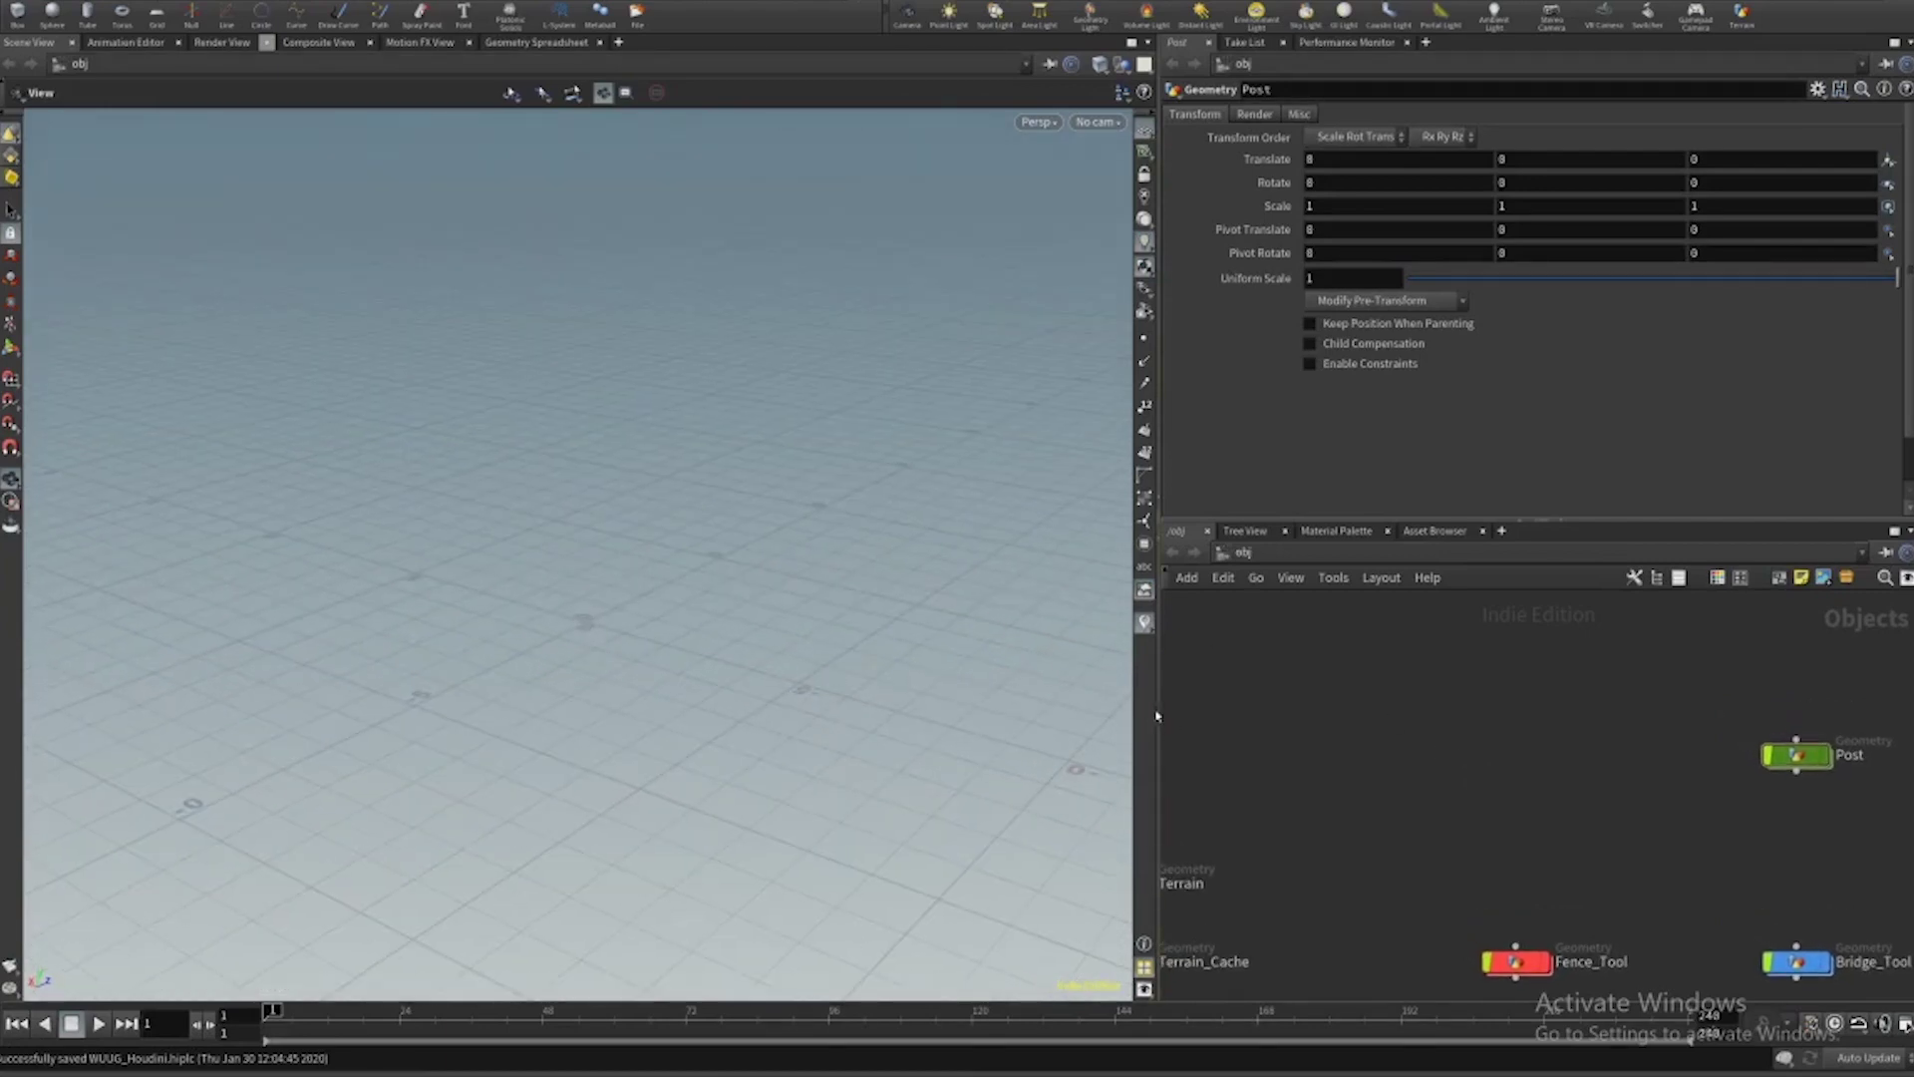
left_click_drag(1158, 663, 886, 659)
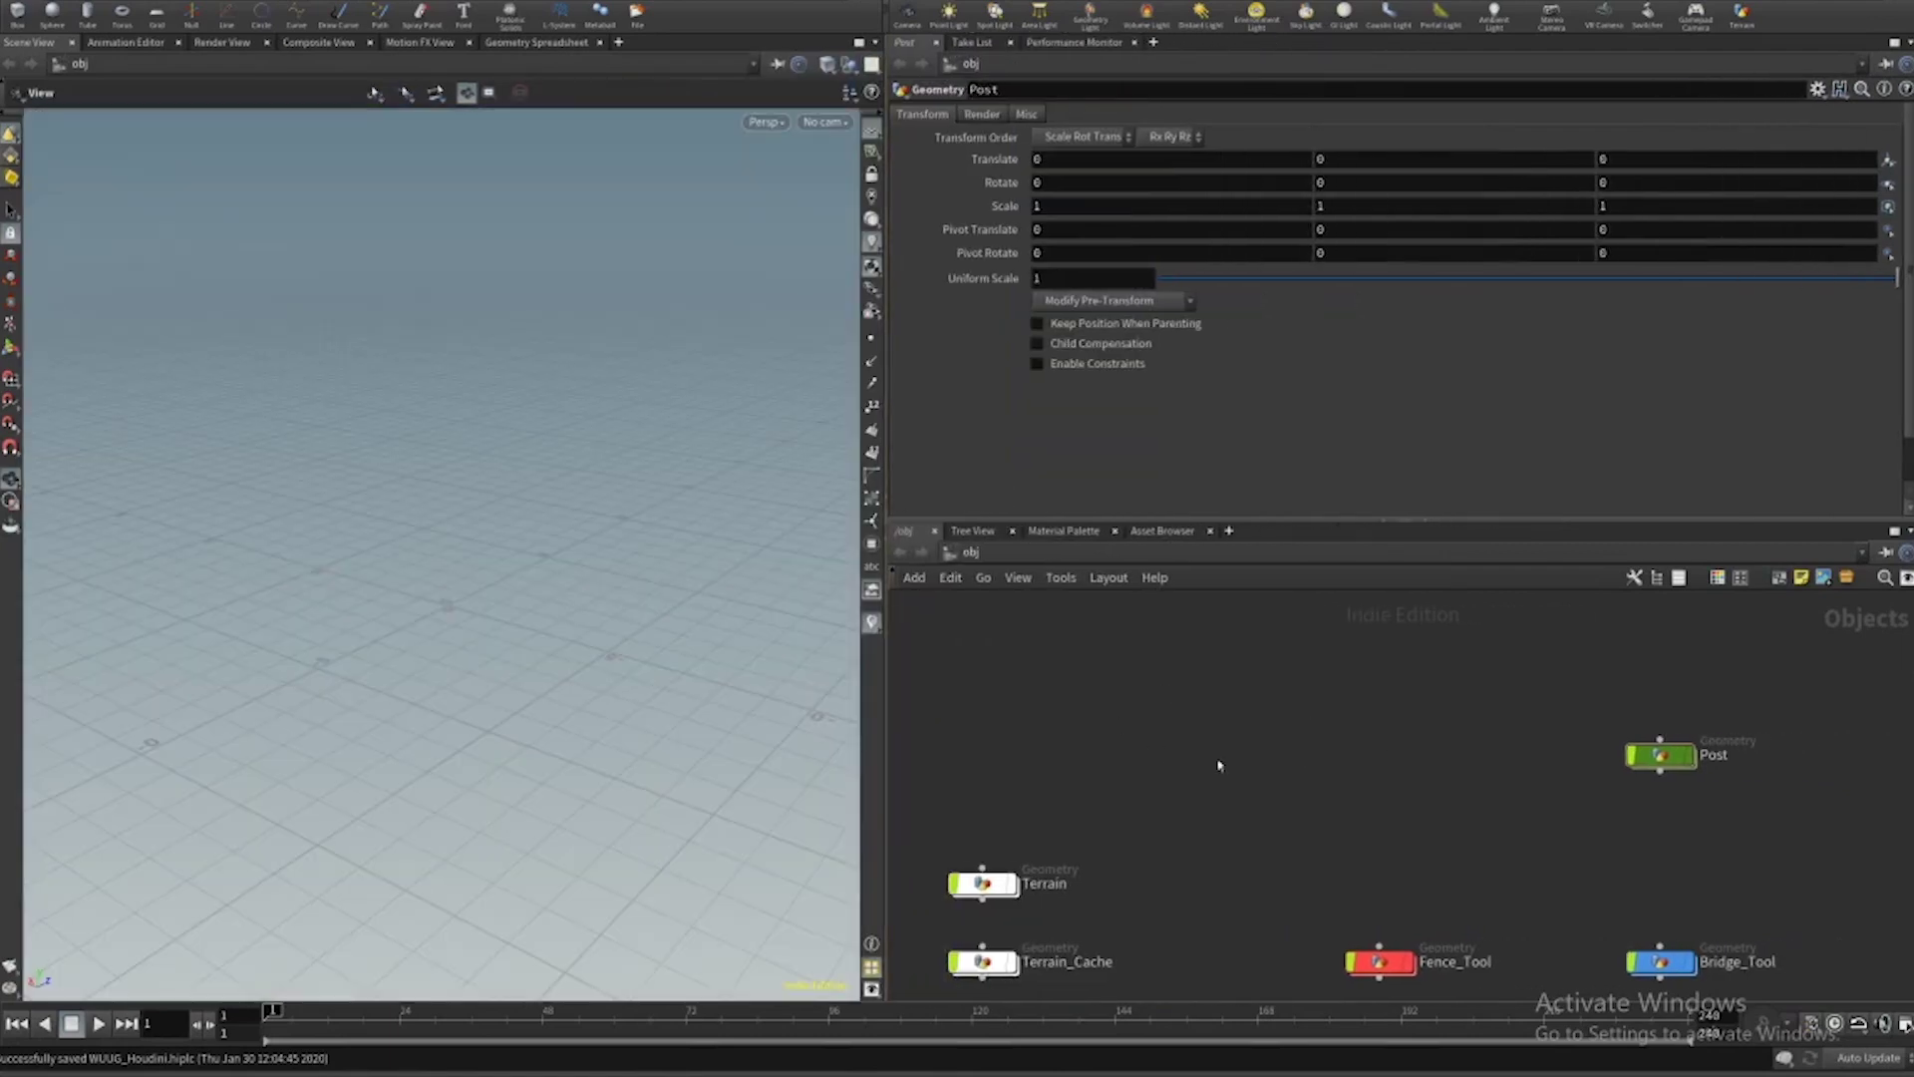
left_click_drag(1270, 519, 1270, 414)
Add a Geometry node to the object network, above Fence_Tool and level with Post.
scroll(1318, 592, "down", 3)
middle_click_drag(1317, 592, 1386, 695)
scroll(1331, 658, "up", 1)
scroll(1385, 667, "up", 1)
key("Tab")
type("geo")
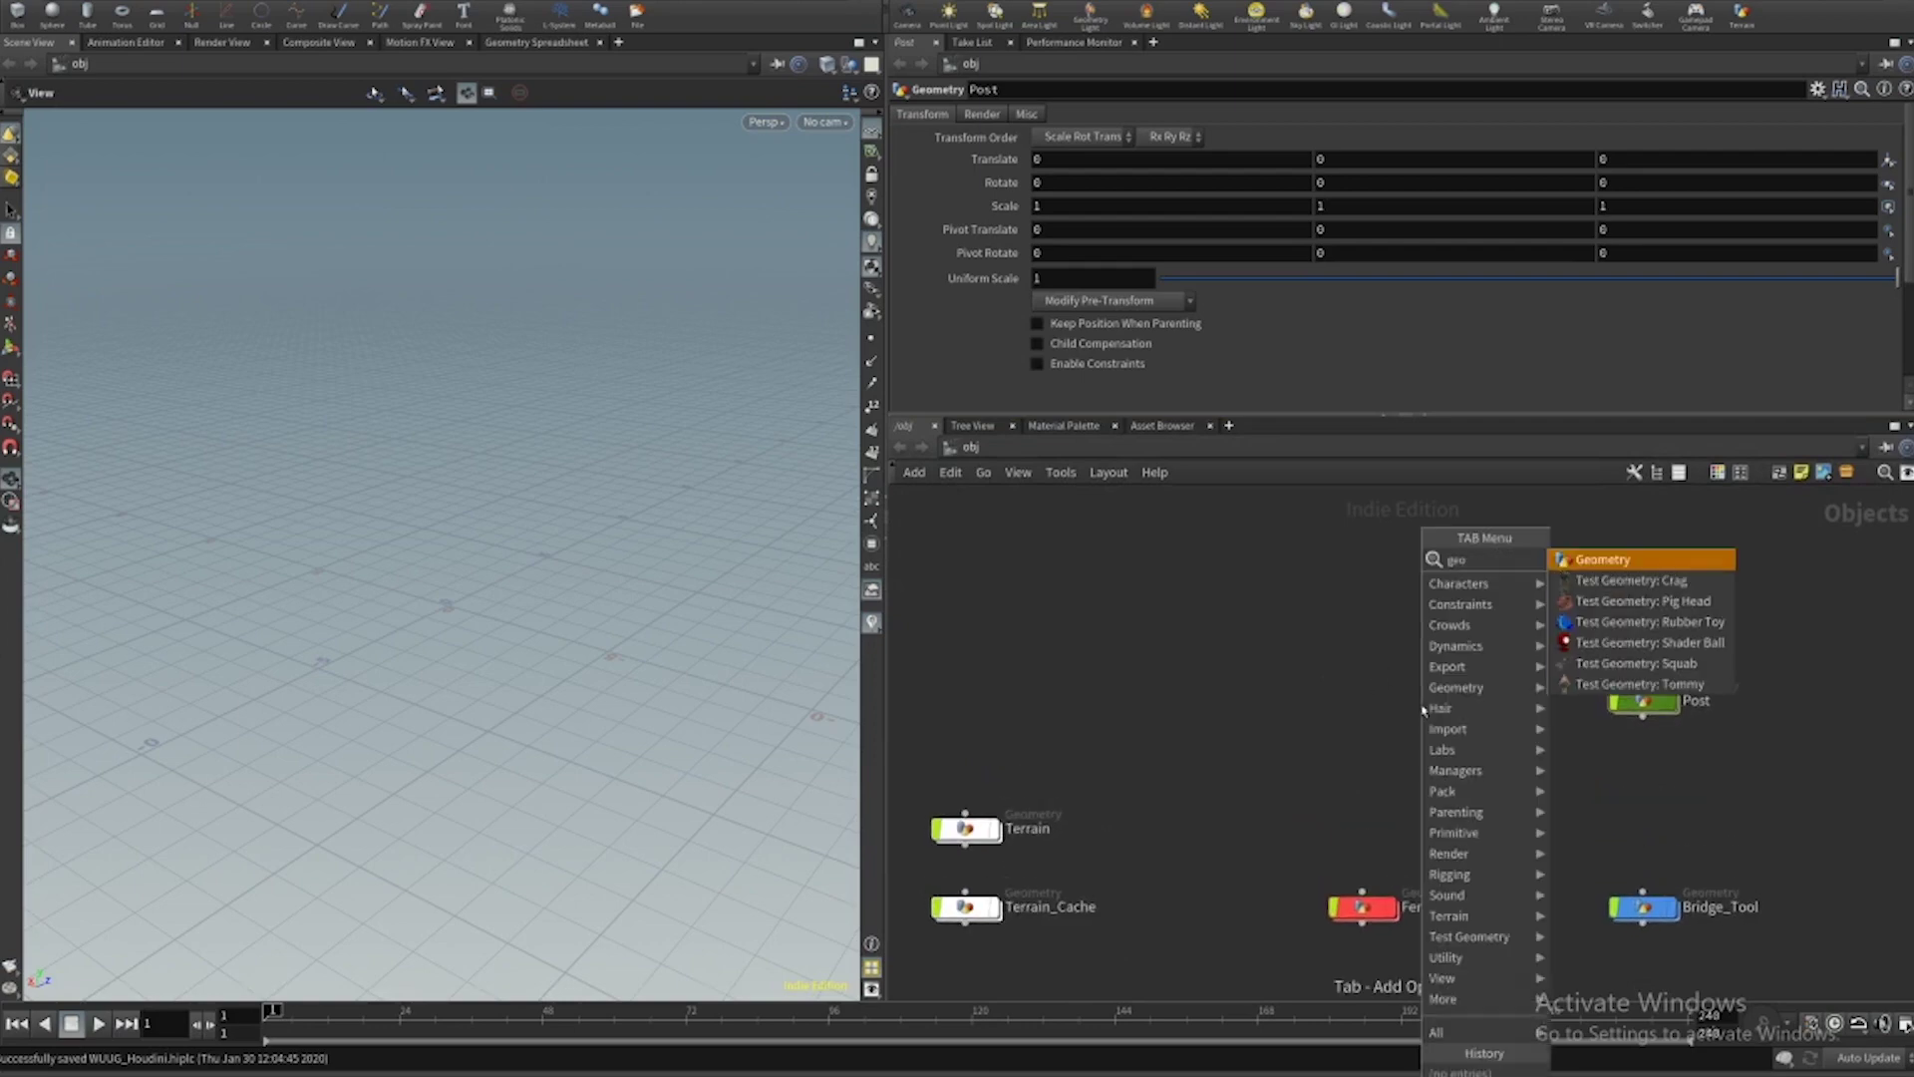
key("Return")
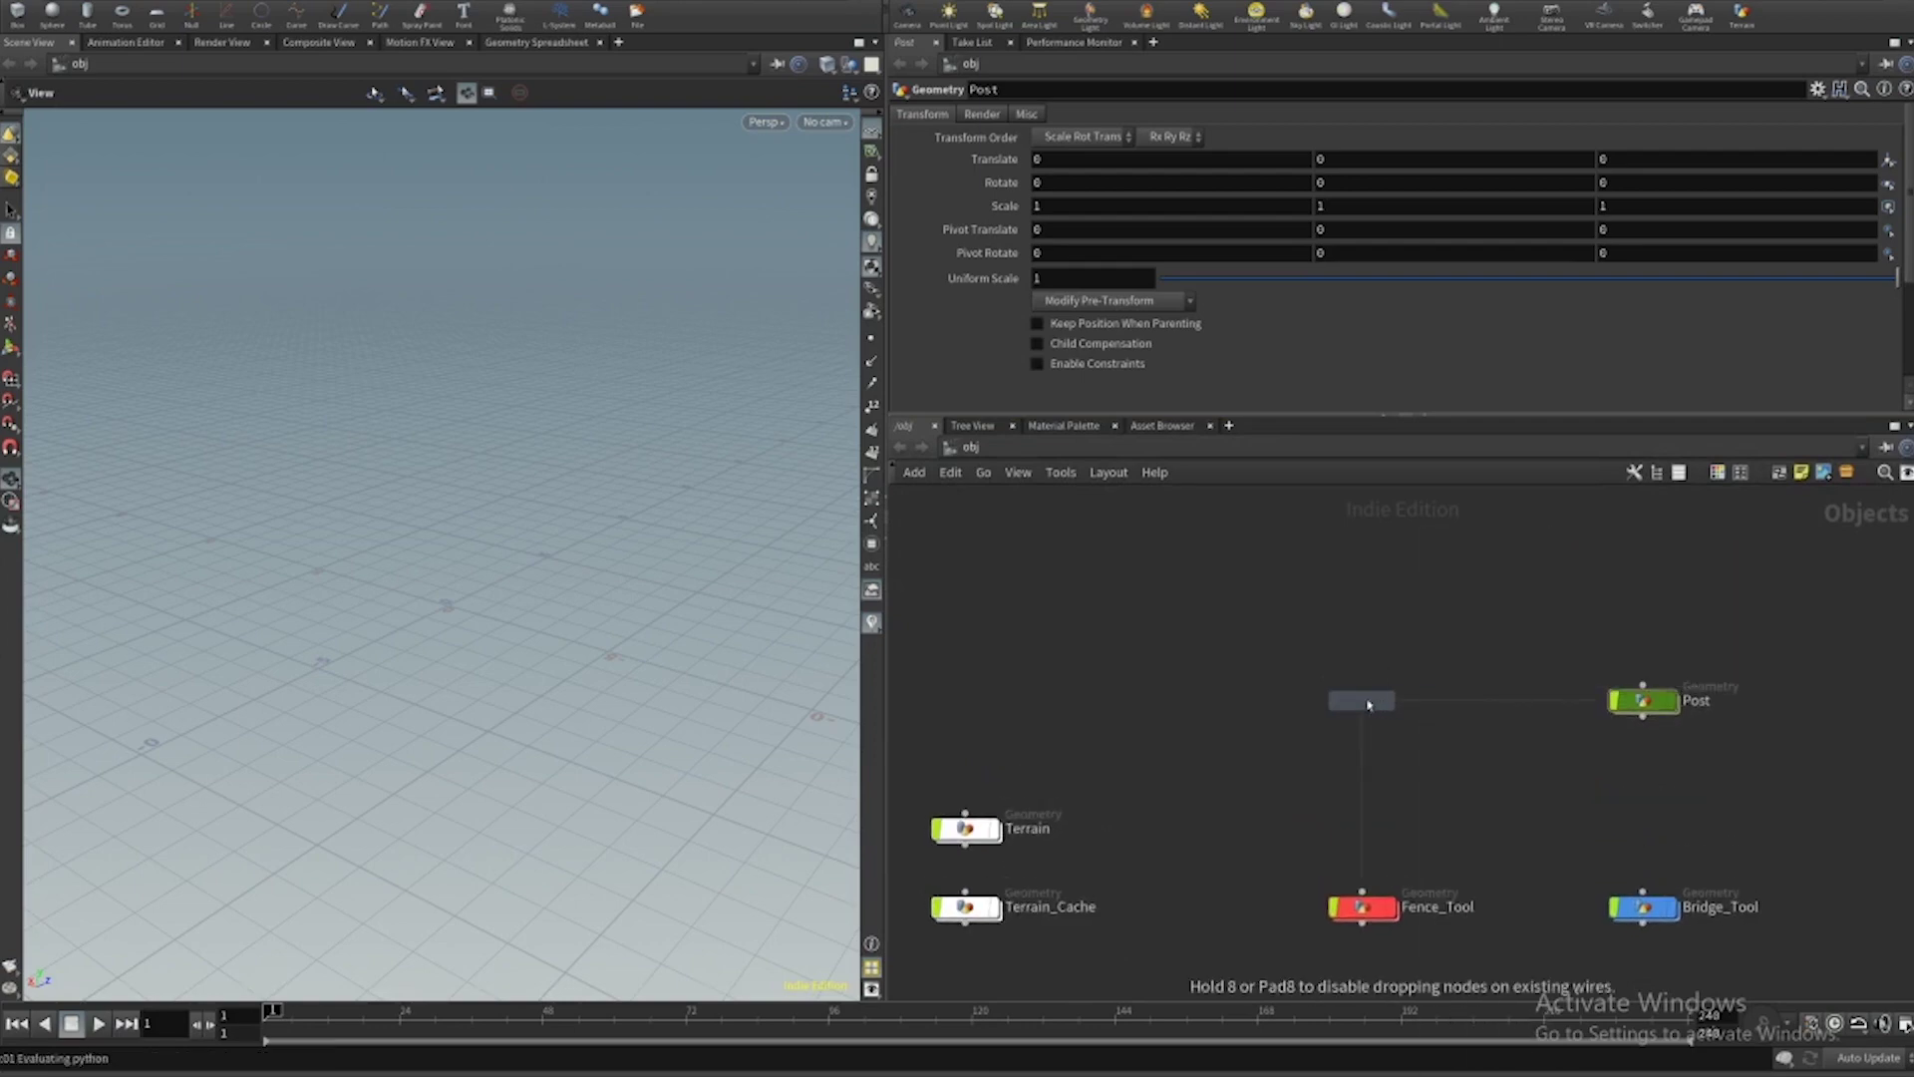
left_click(1368, 704)
Rename the new Geometry node as Fence_Post.
double_click(1418, 700)
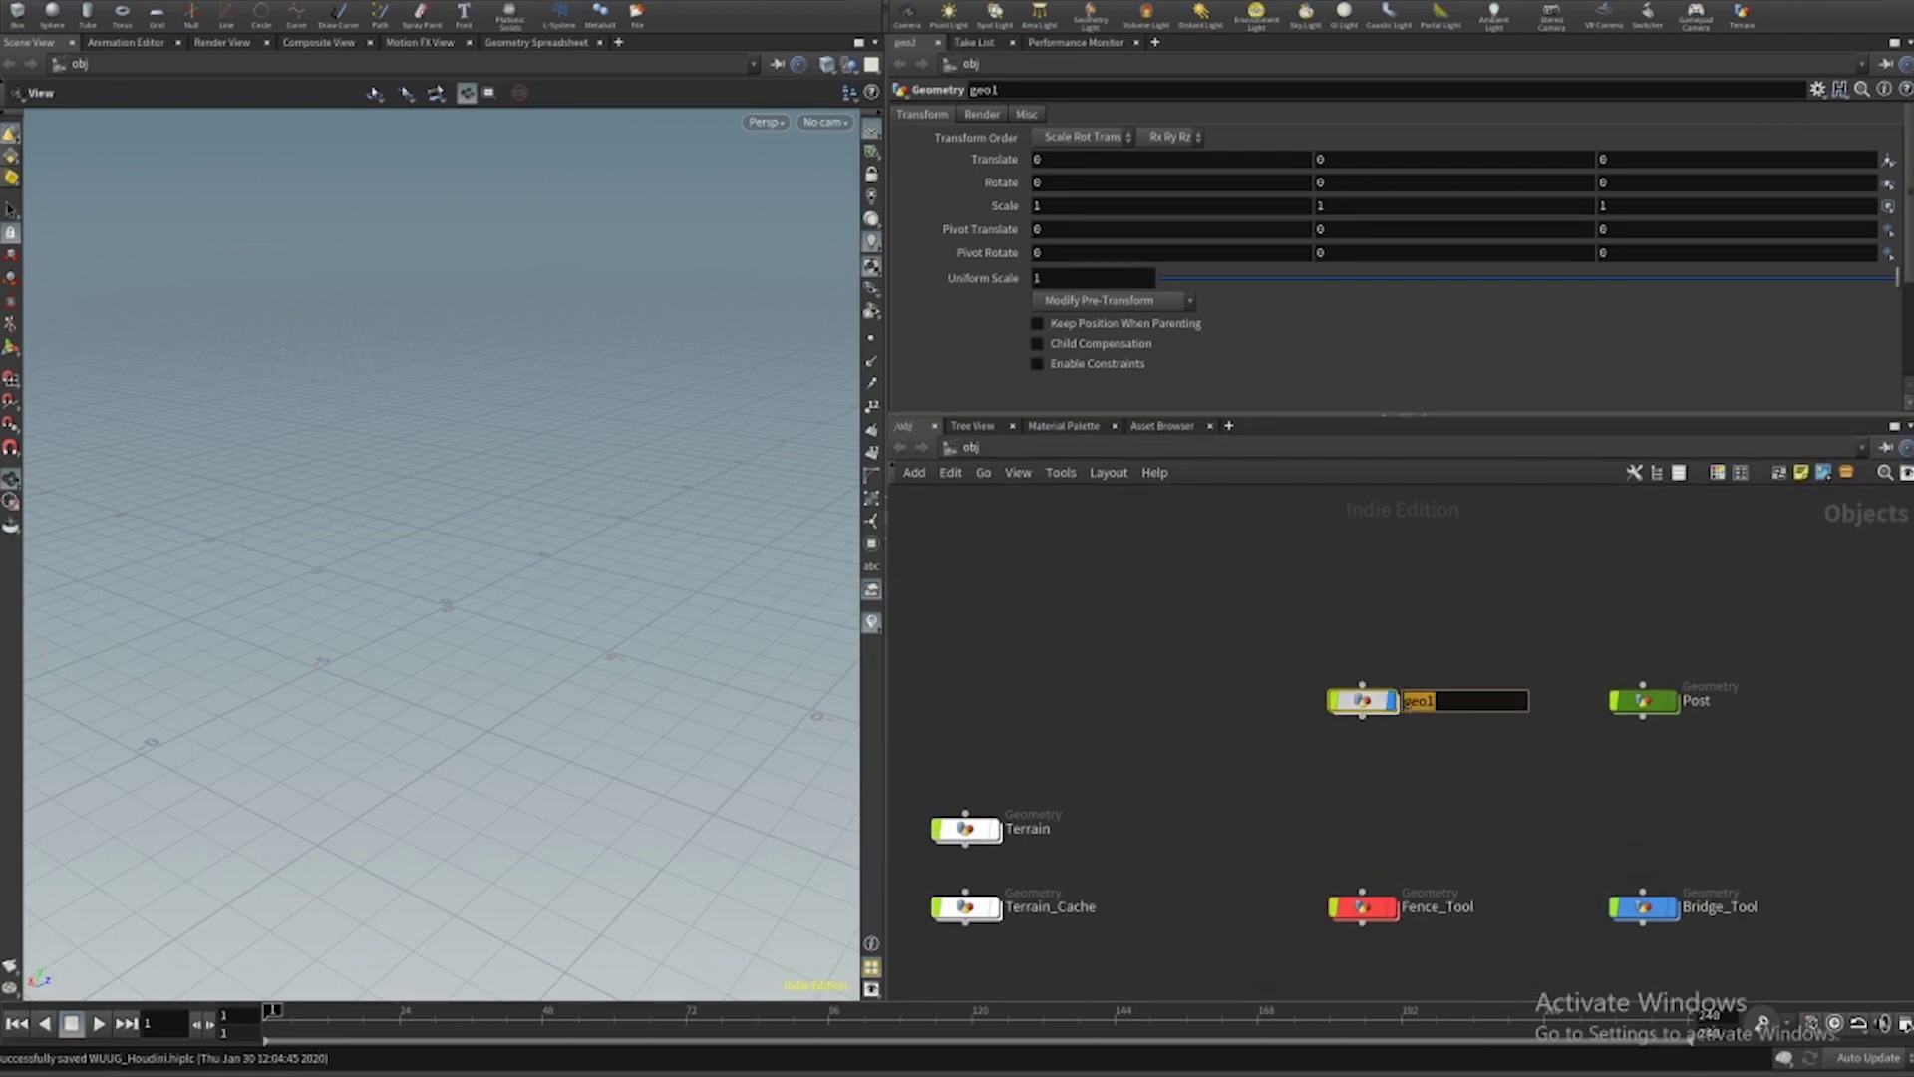
type("Geoce_Post")
key("Return")
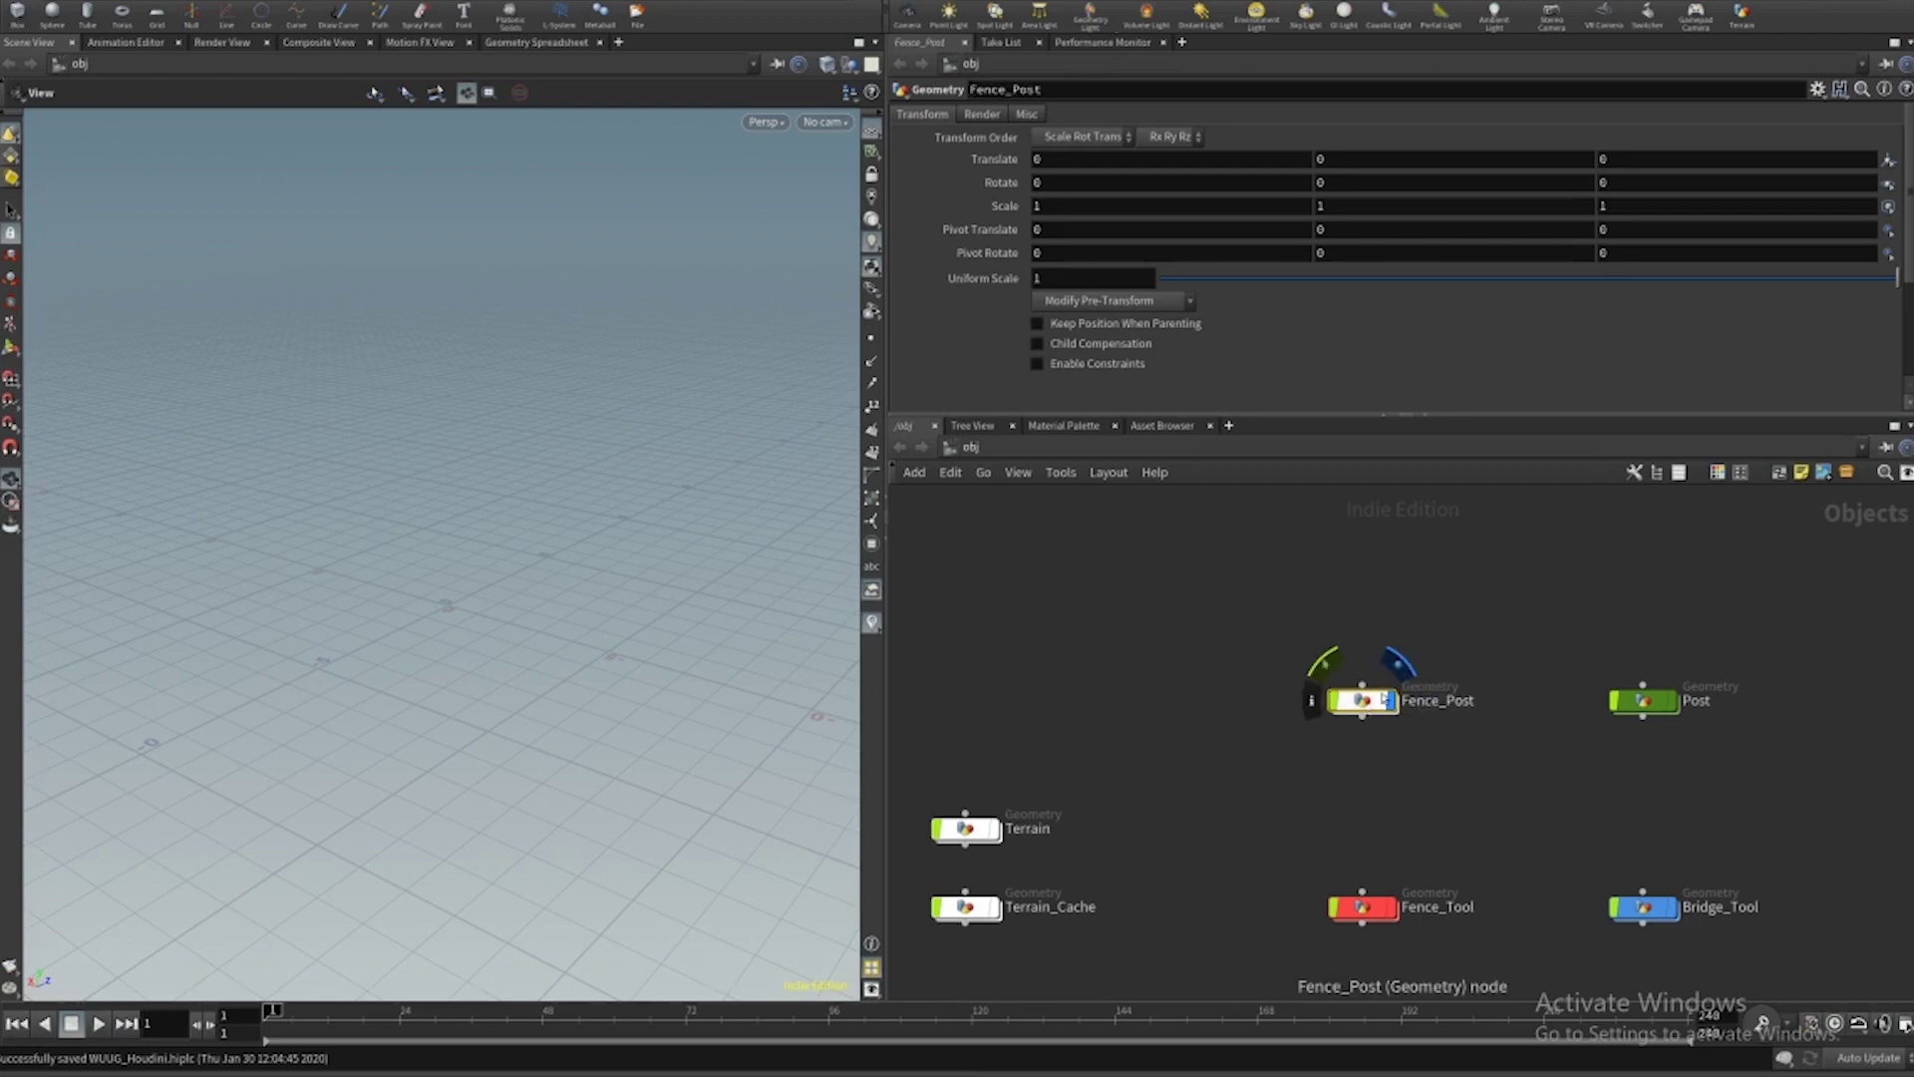
Go inside the Fence_Post network, add a Tube node and frame the tube in the viewport.
double_click(1365, 701)
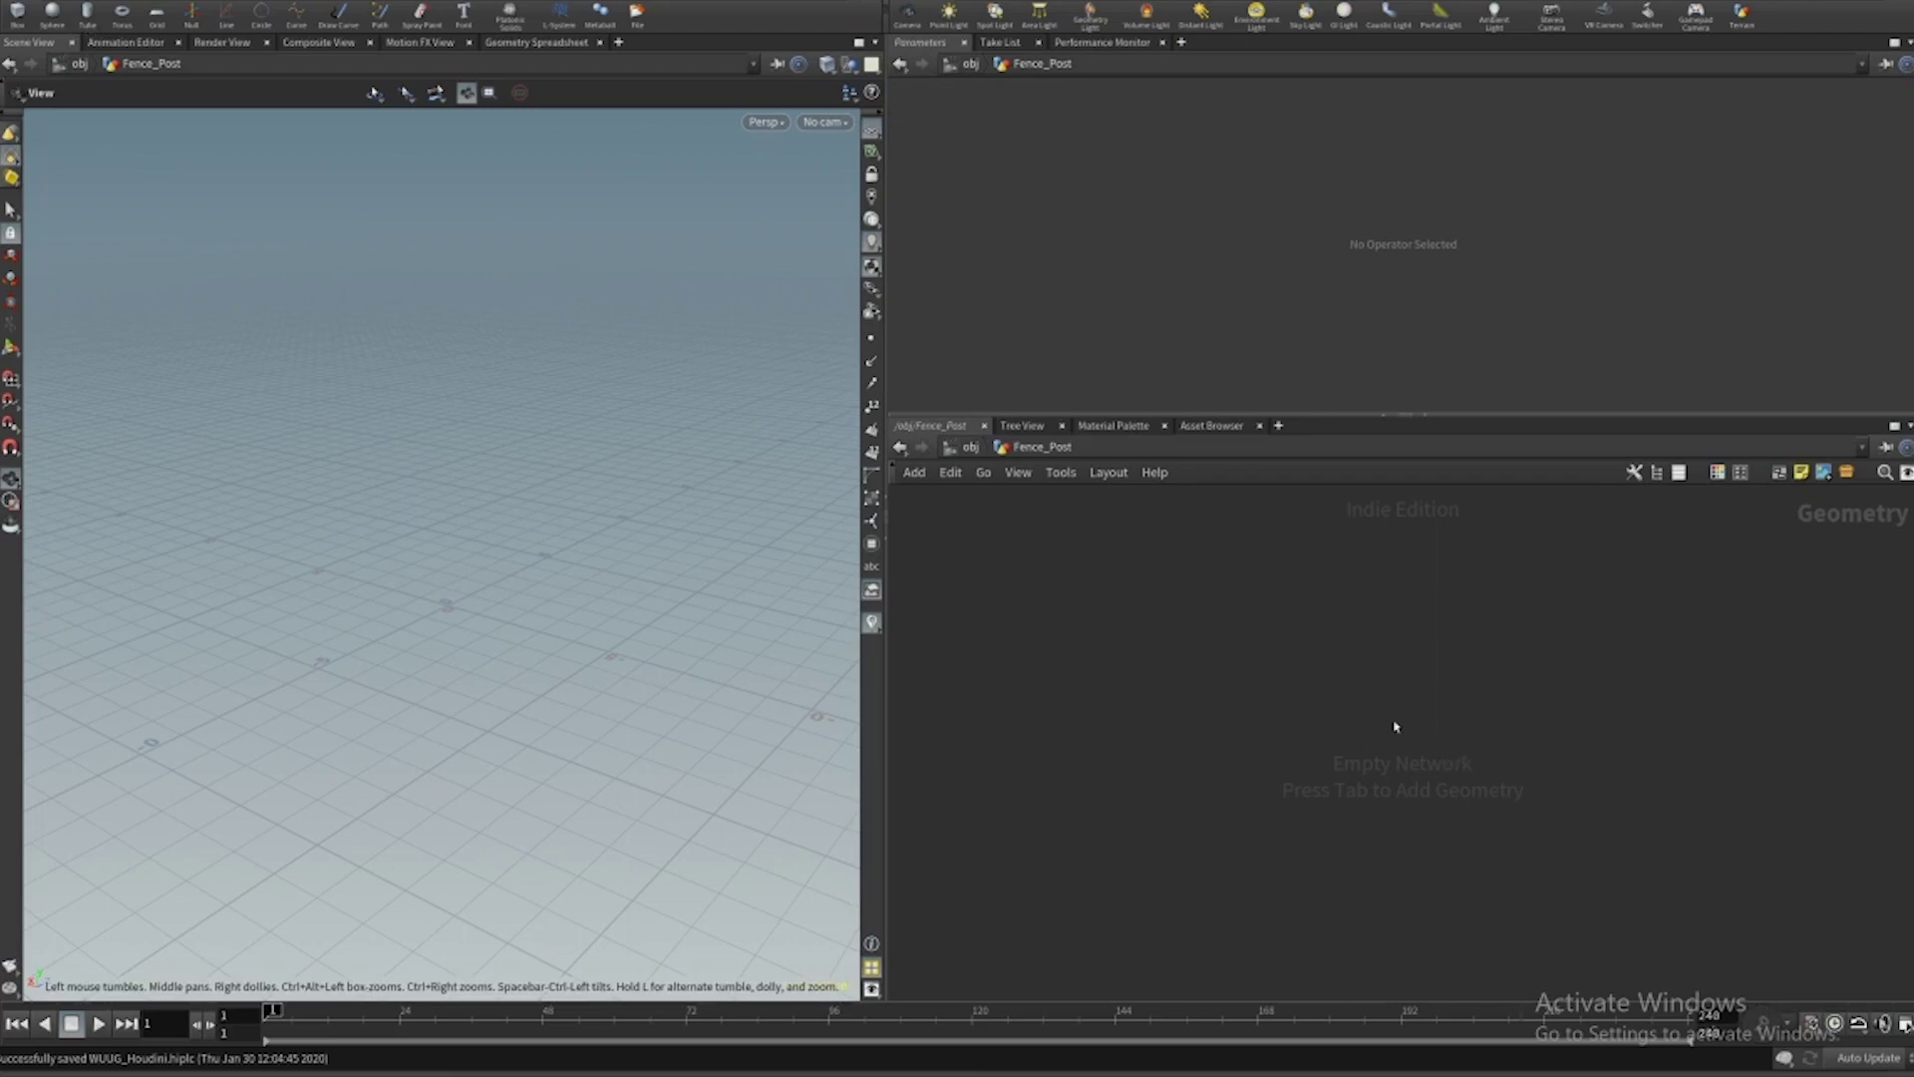
key("Tab")
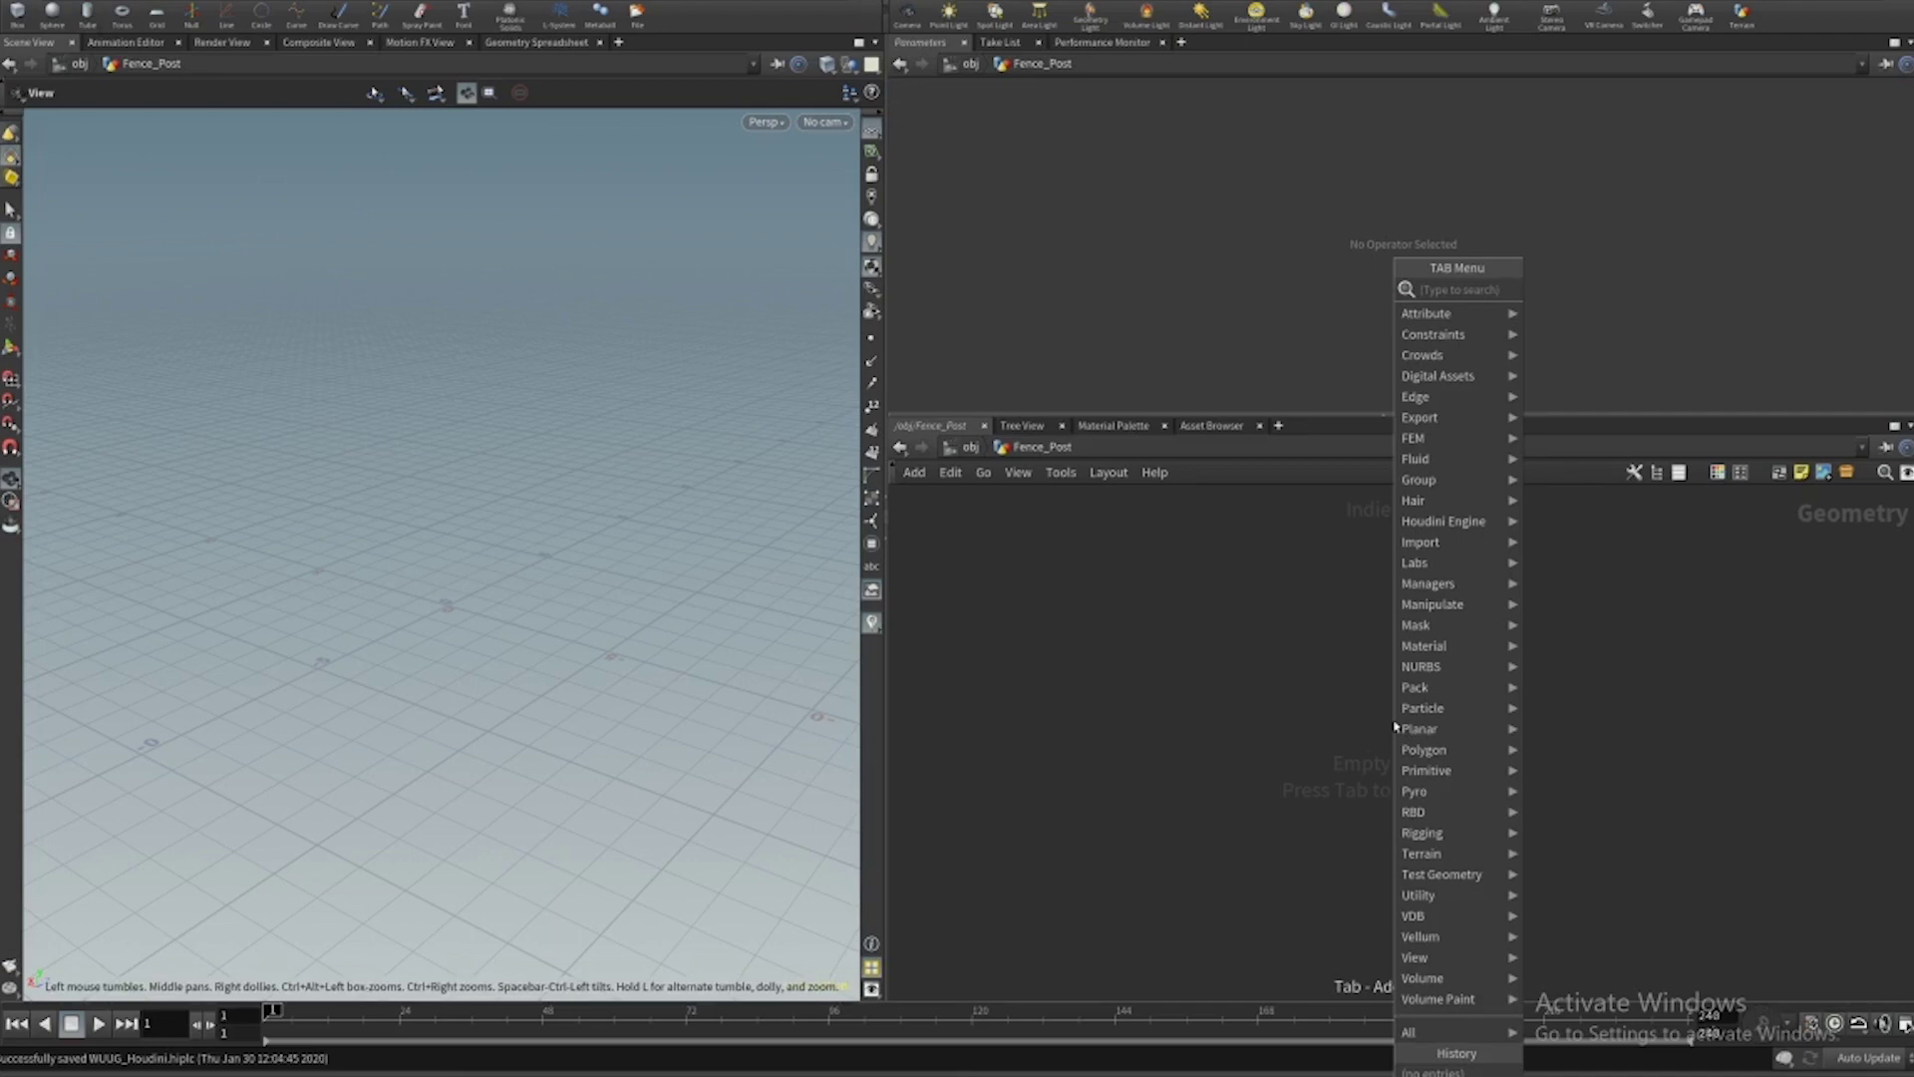
type("tube")
key("Return")
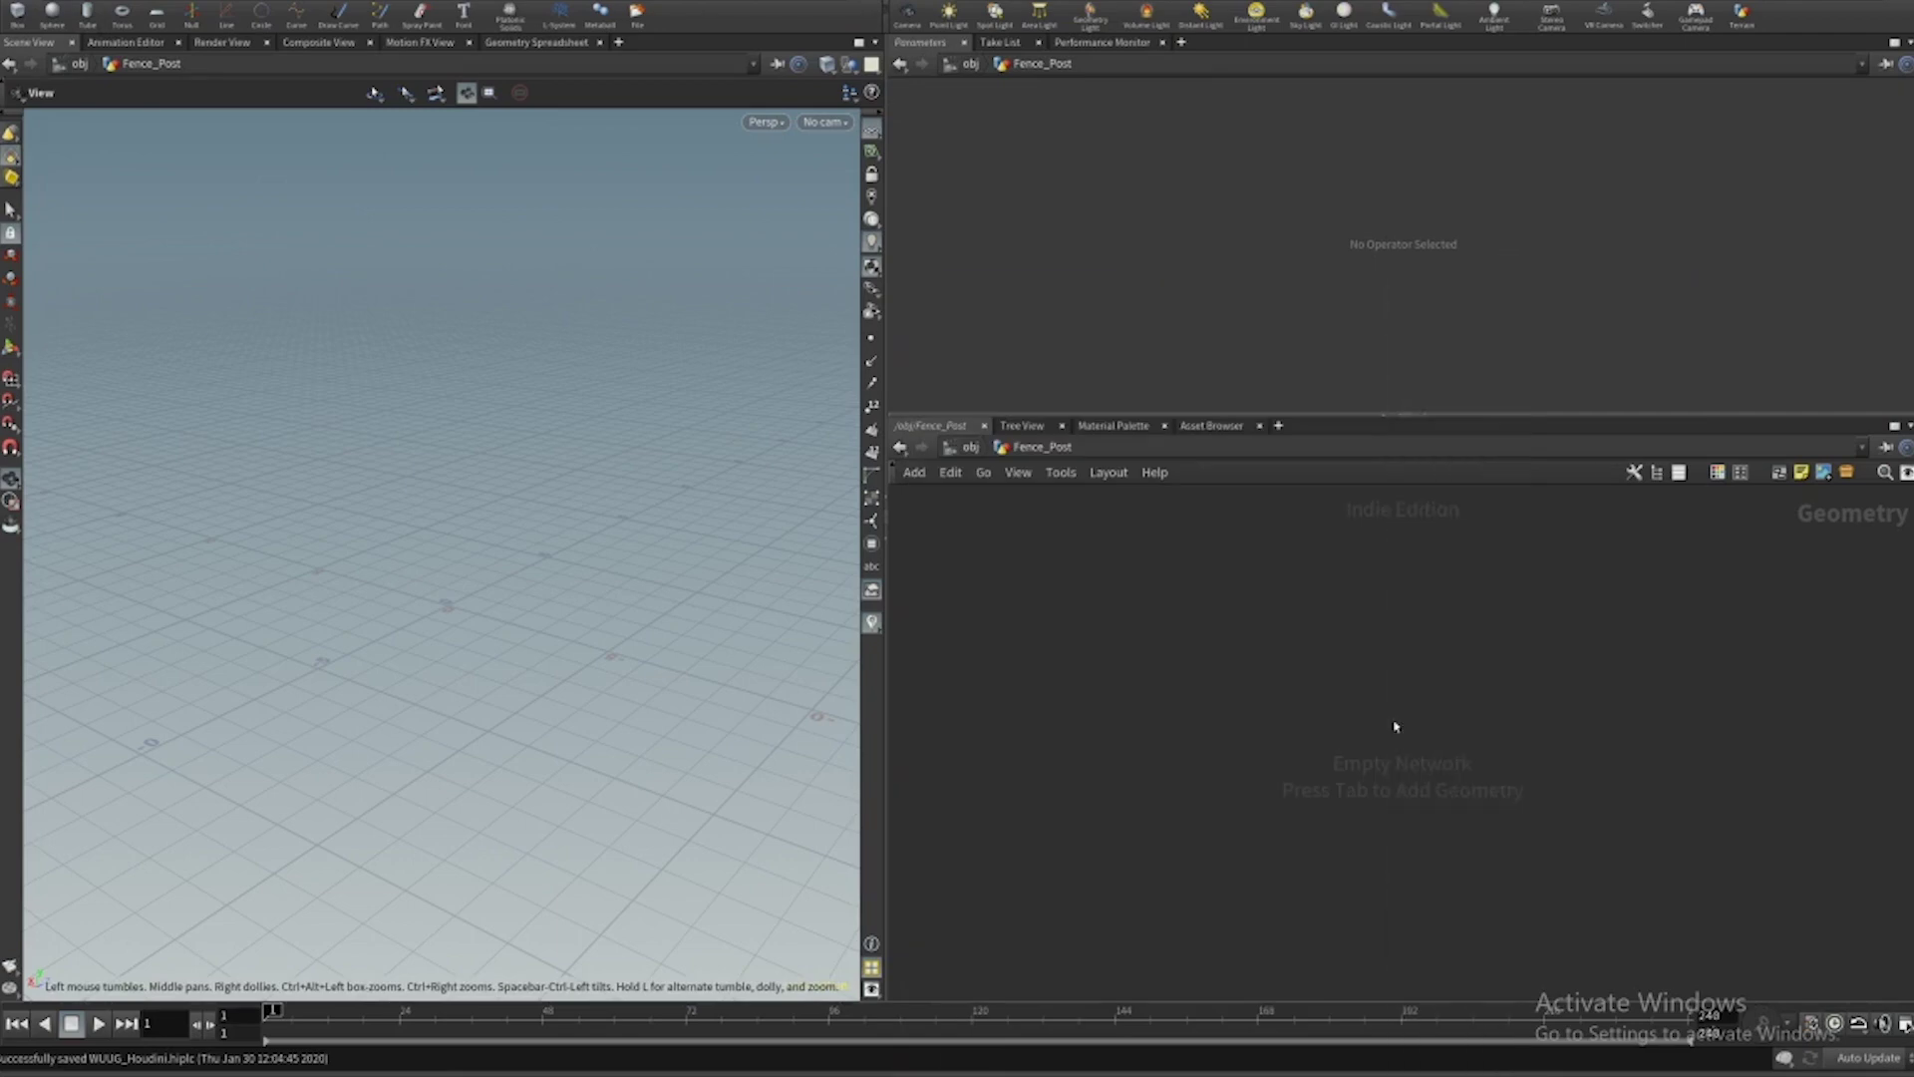
left_click(1476, 686)
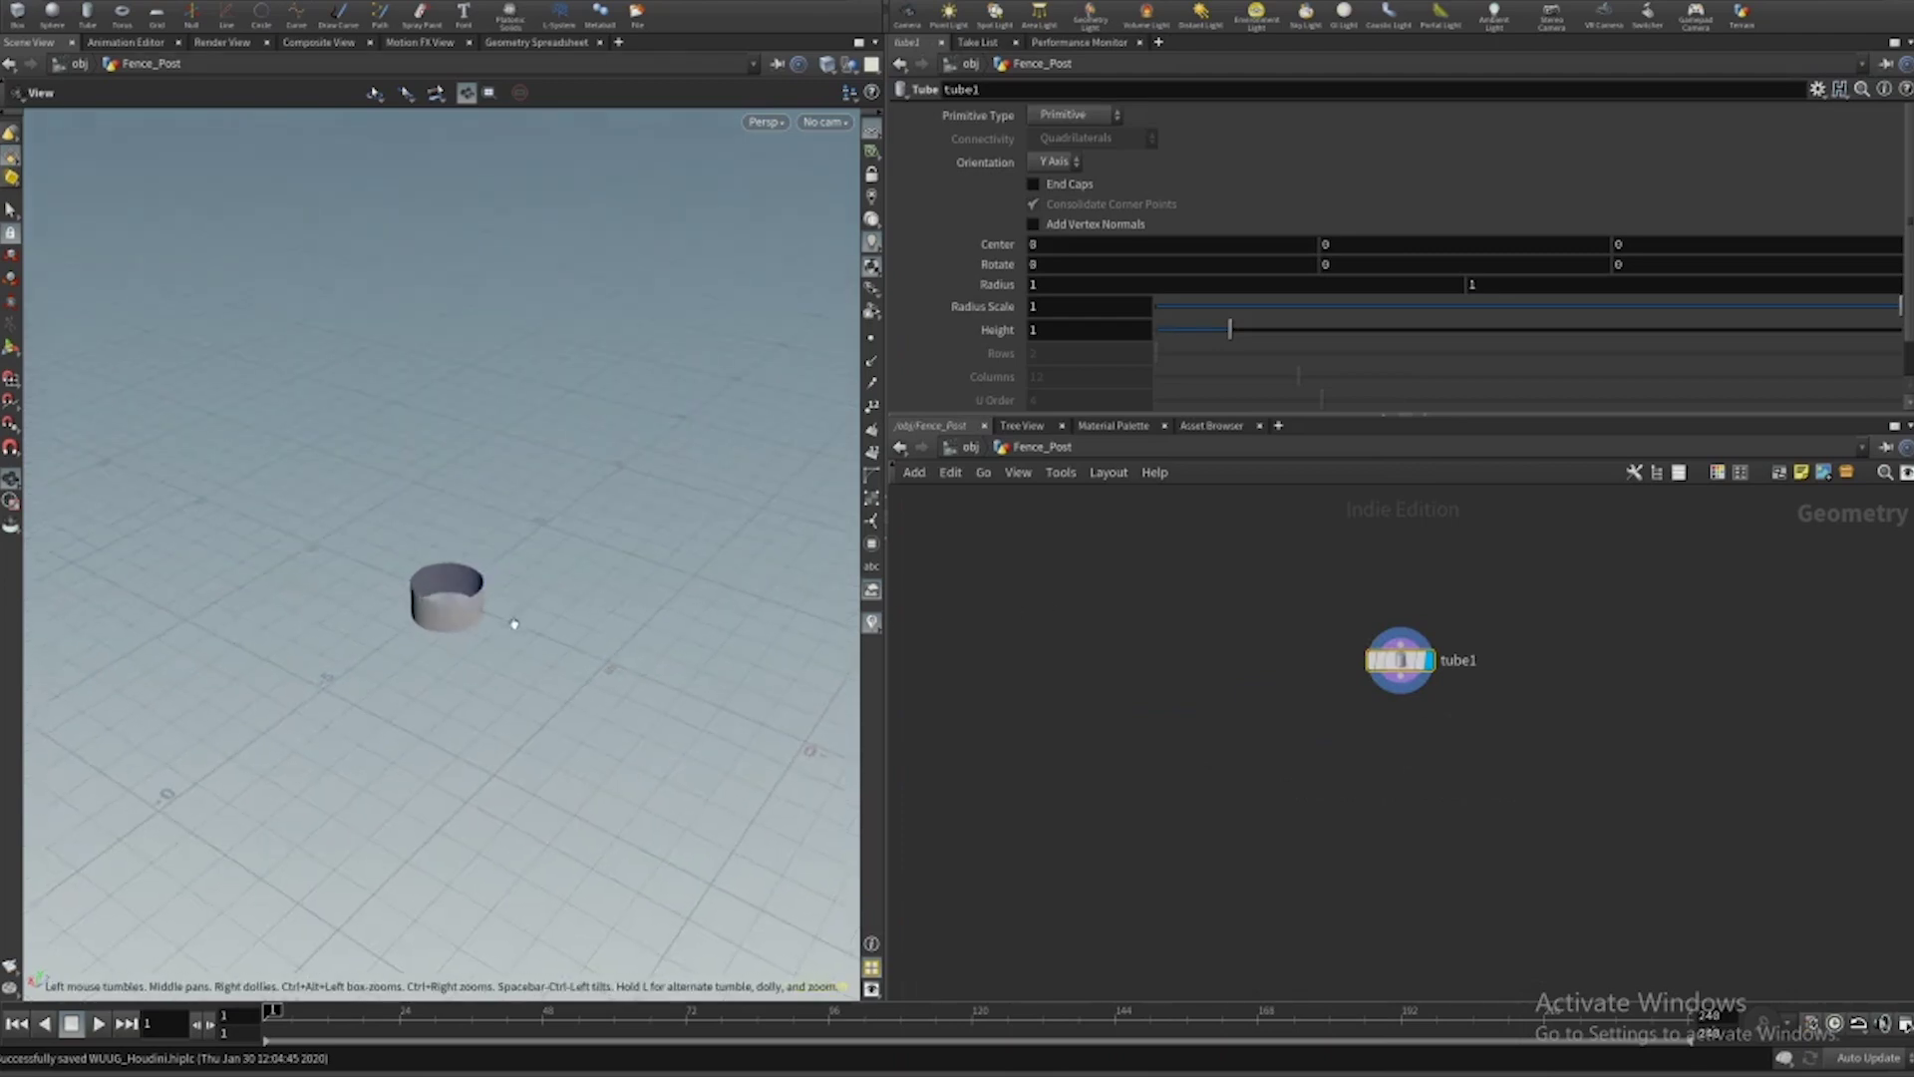
key("f")
left_click_drag(490, 604, 489, 604)
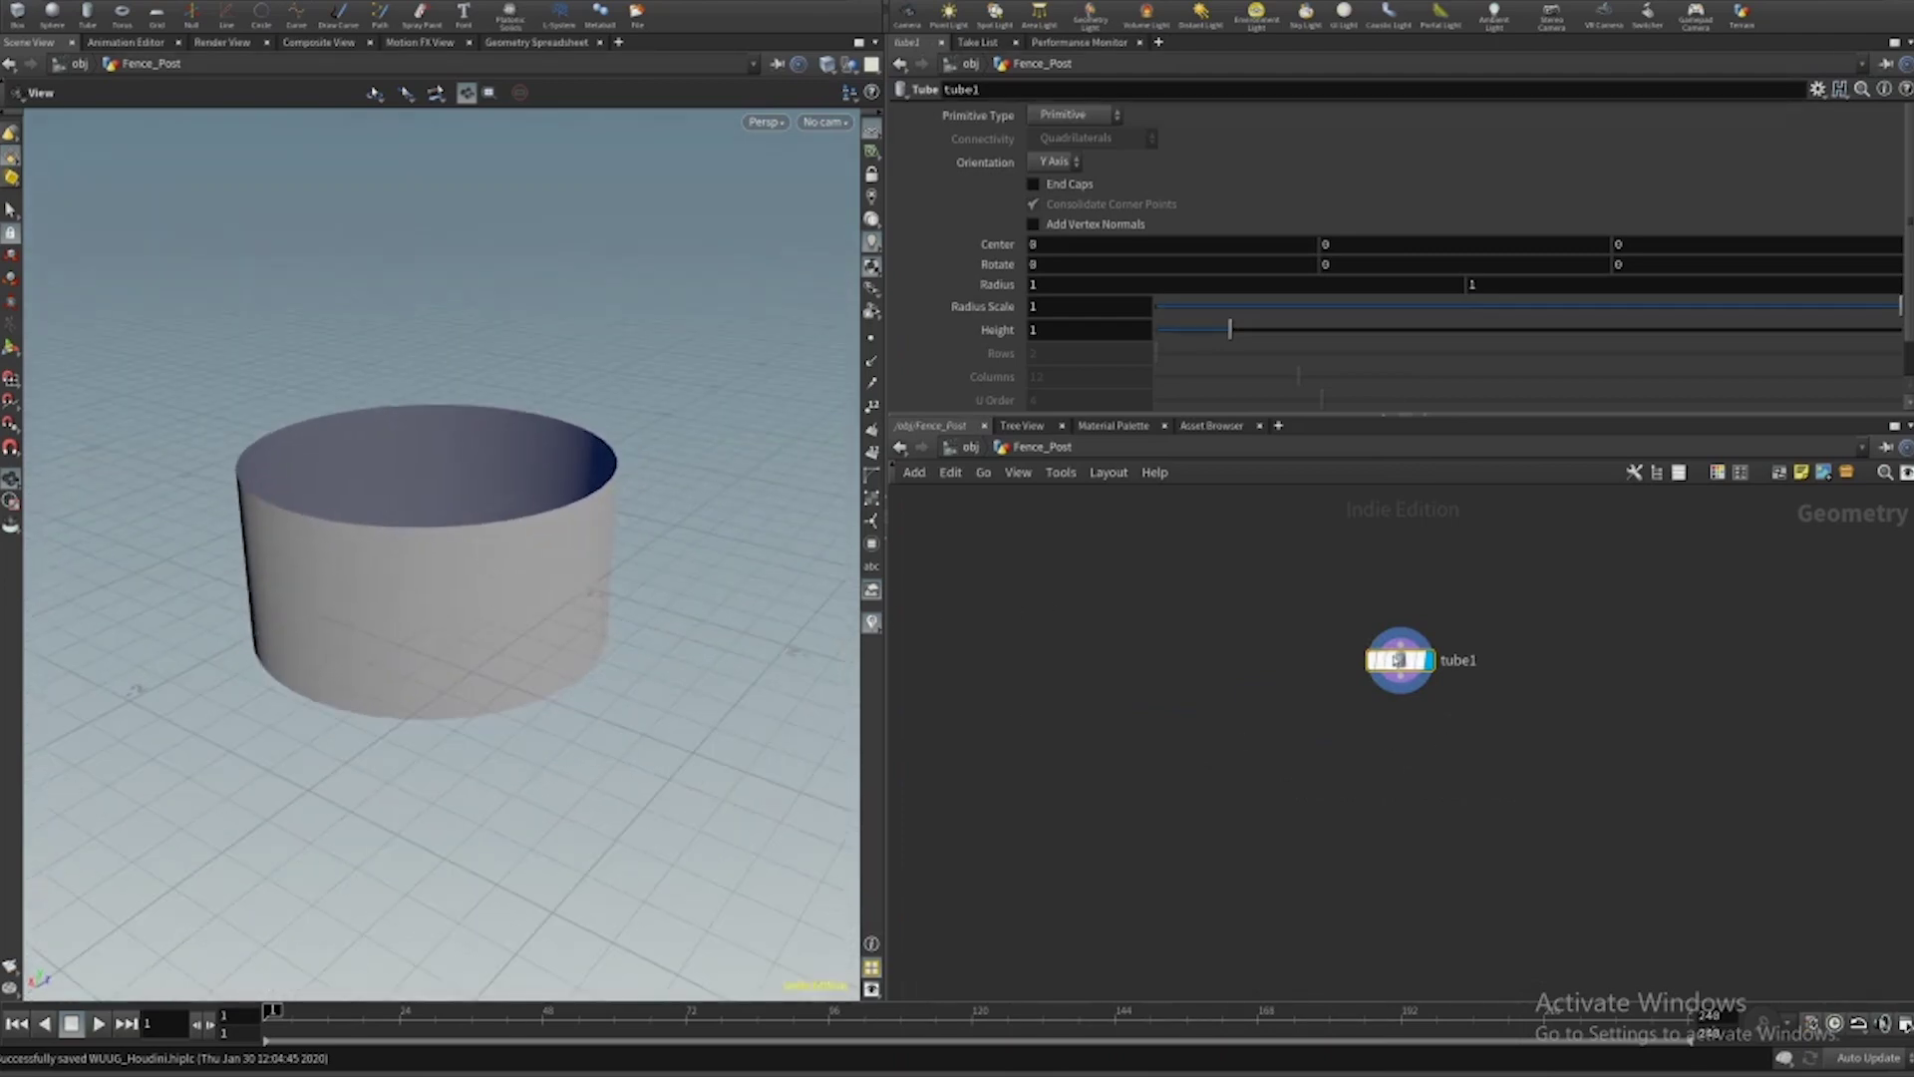
scroll(1404, 653, "up", 4)
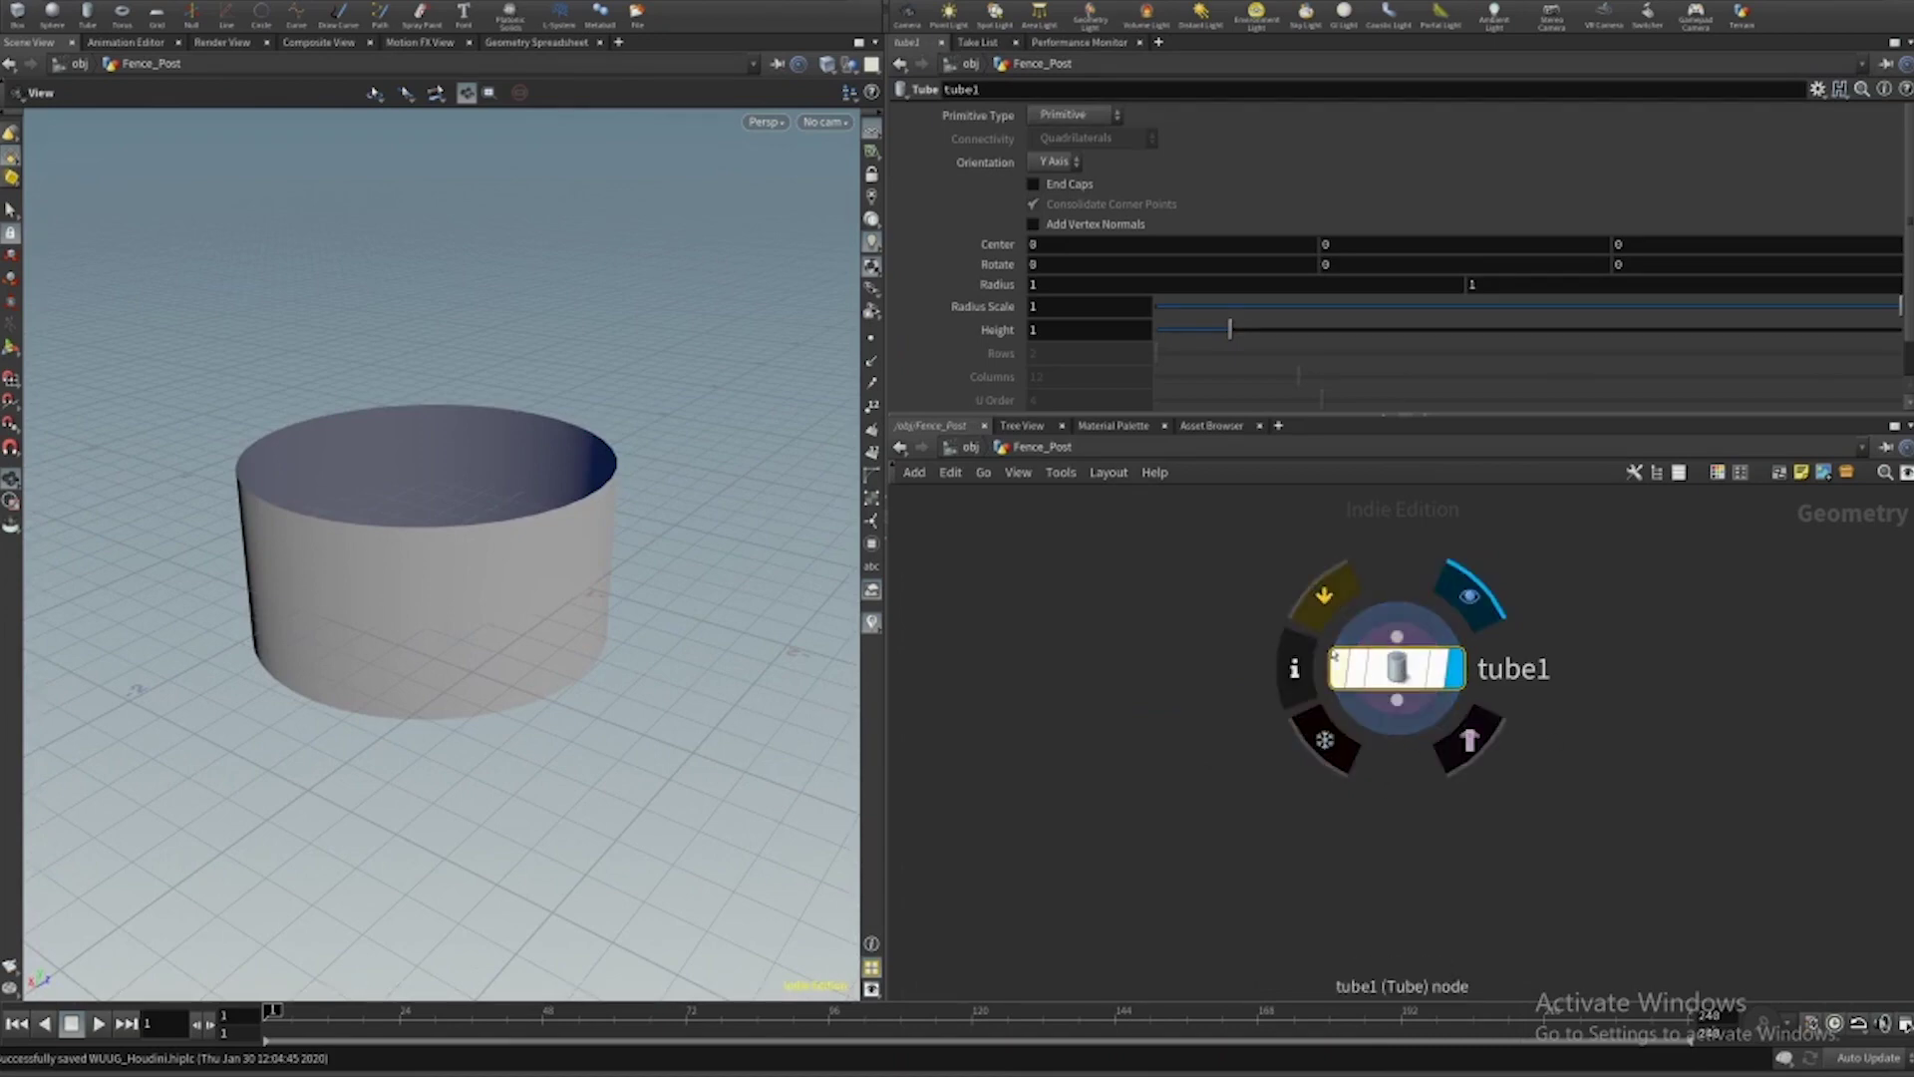
Change the tube's primitive type to Polygon and enable its end caps.
left_click(1072, 115)
left_click(1063, 136)
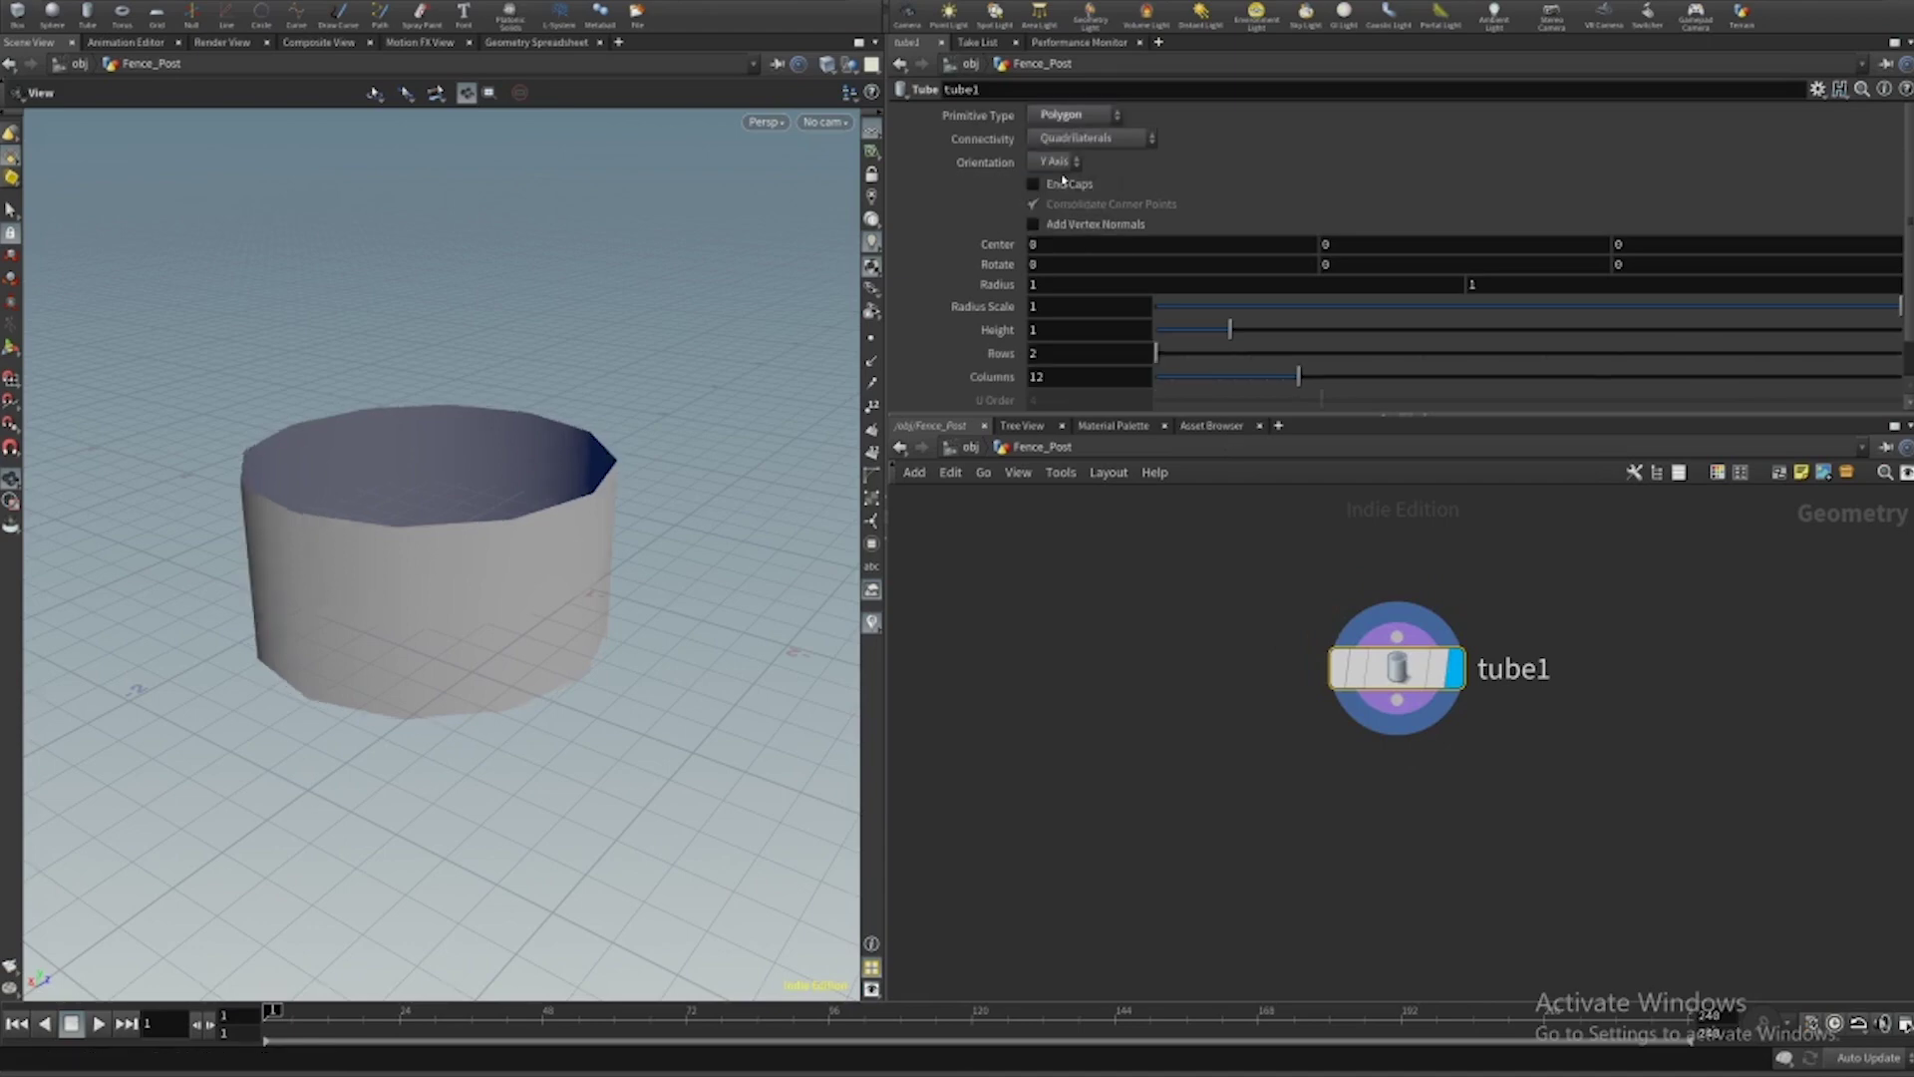
left_click(1068, 185)
left_click_drag(577, 598, 761, 568)
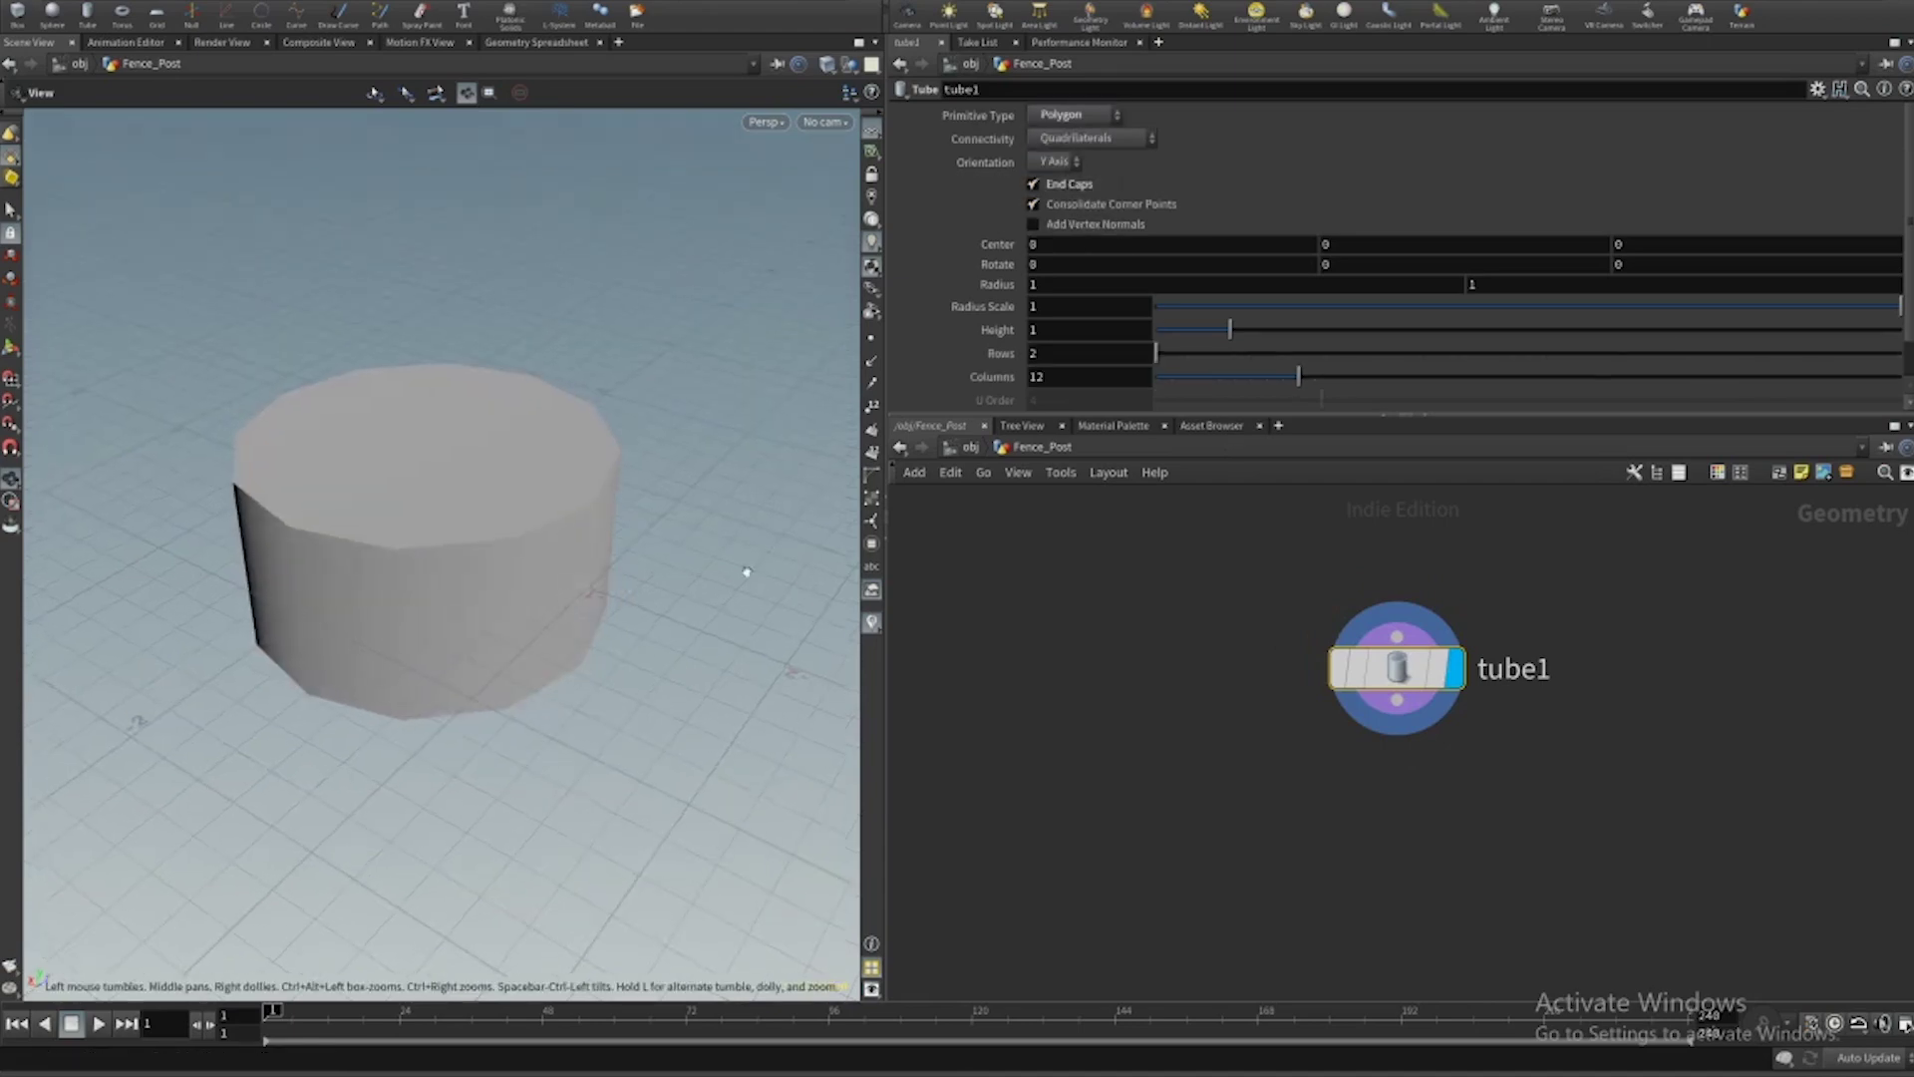
scroll(1281, 281, "down", 2)
scroll(1174, 188, "up", 2)
left_click_drag(632, 555, 509, 518)
Increase the tube's height to about 4.928 to give it post proportions.
left_click_drag(1239, 336, 1413, 344)
scroll(576, 529, "down", 5)
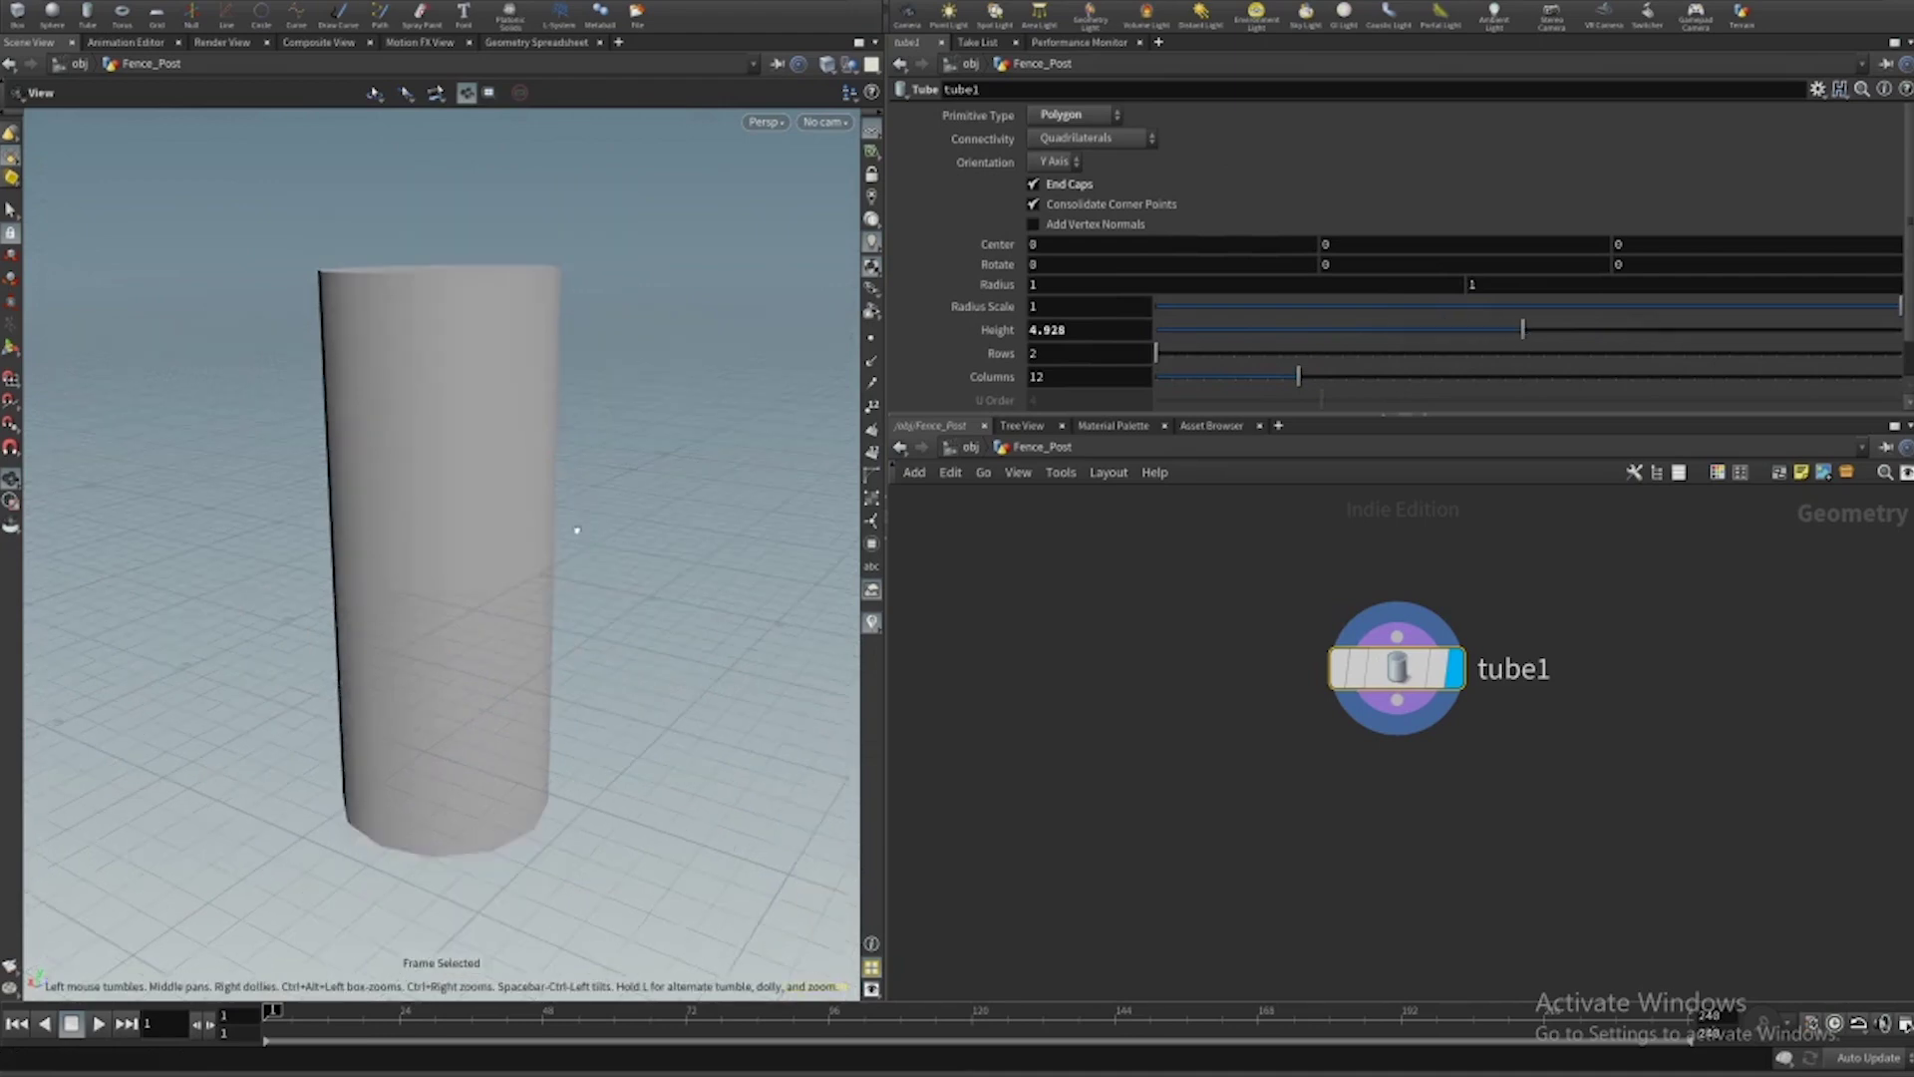
scroll(1393, 745, "down", 2)
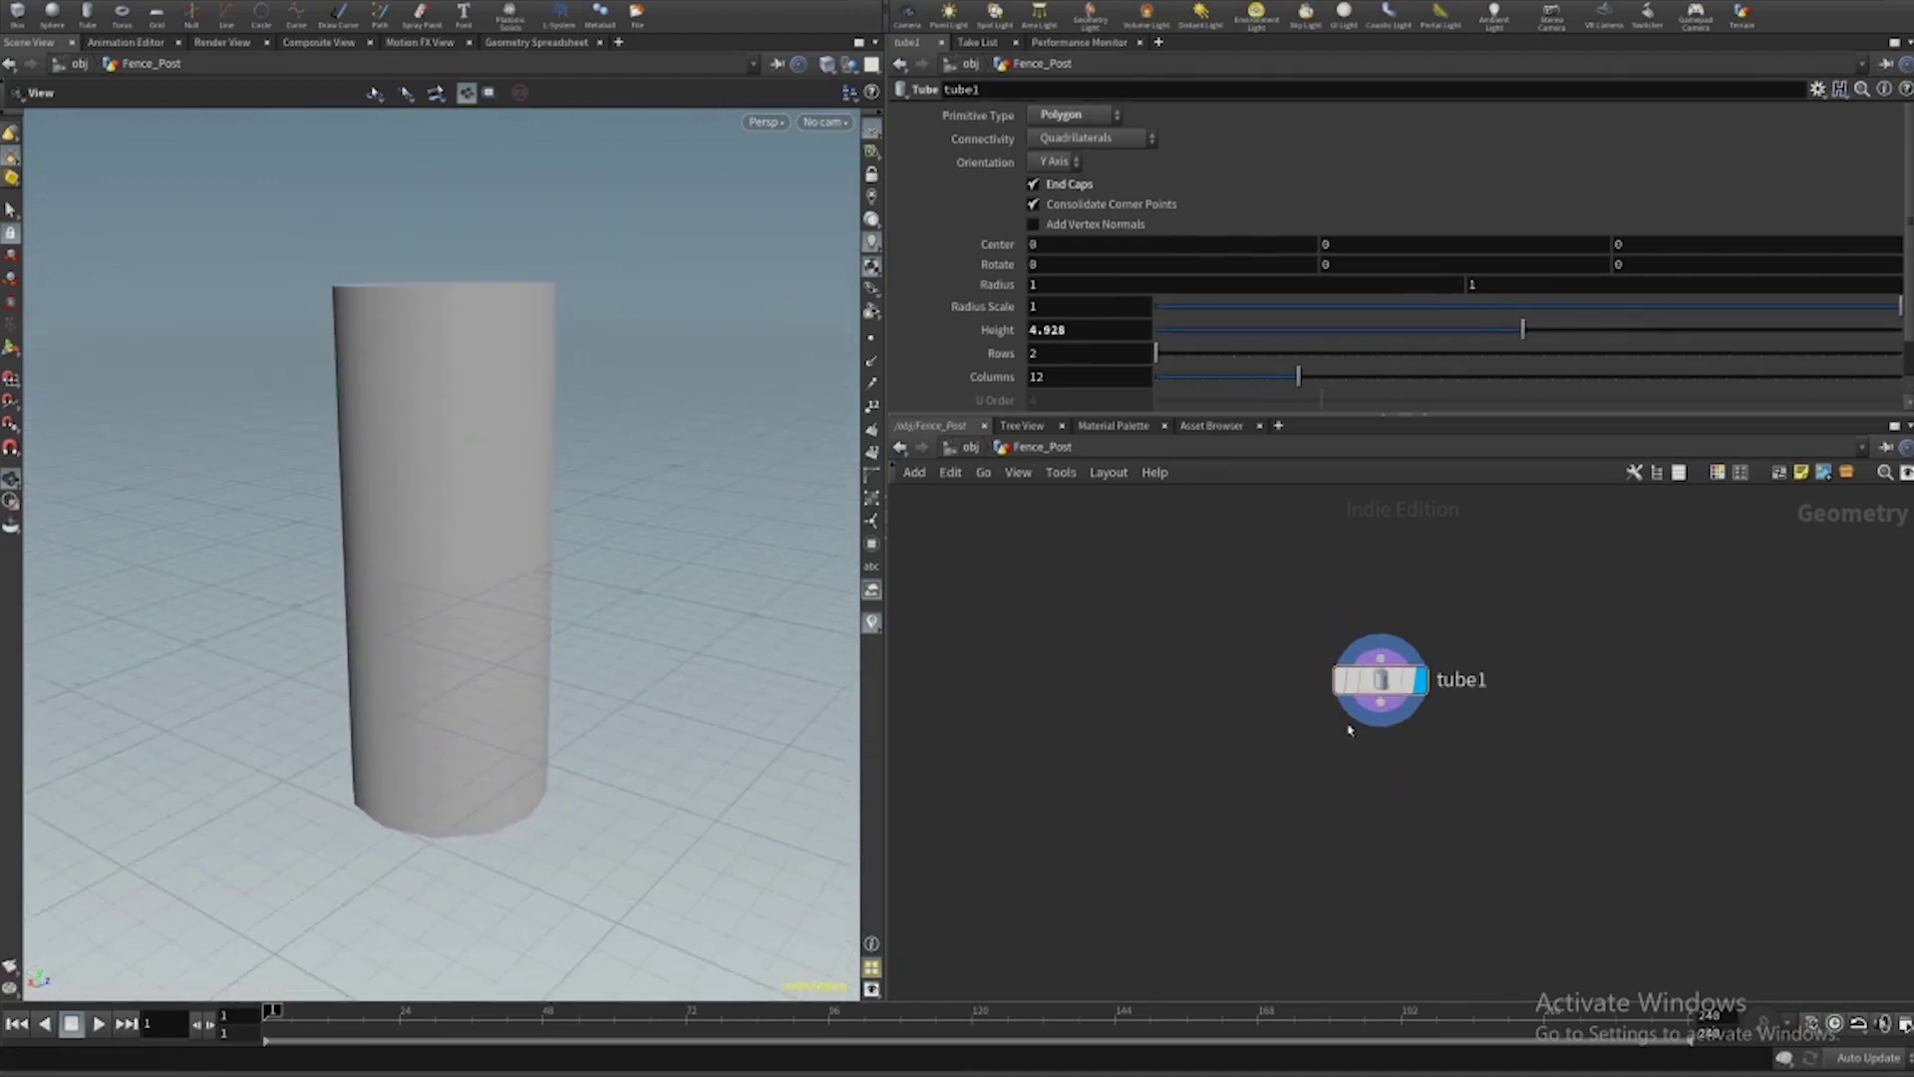
Add a PolyBevel node below the tube, feed the tube's output into it and display the bevel result.
key("Tab")
type("beve")
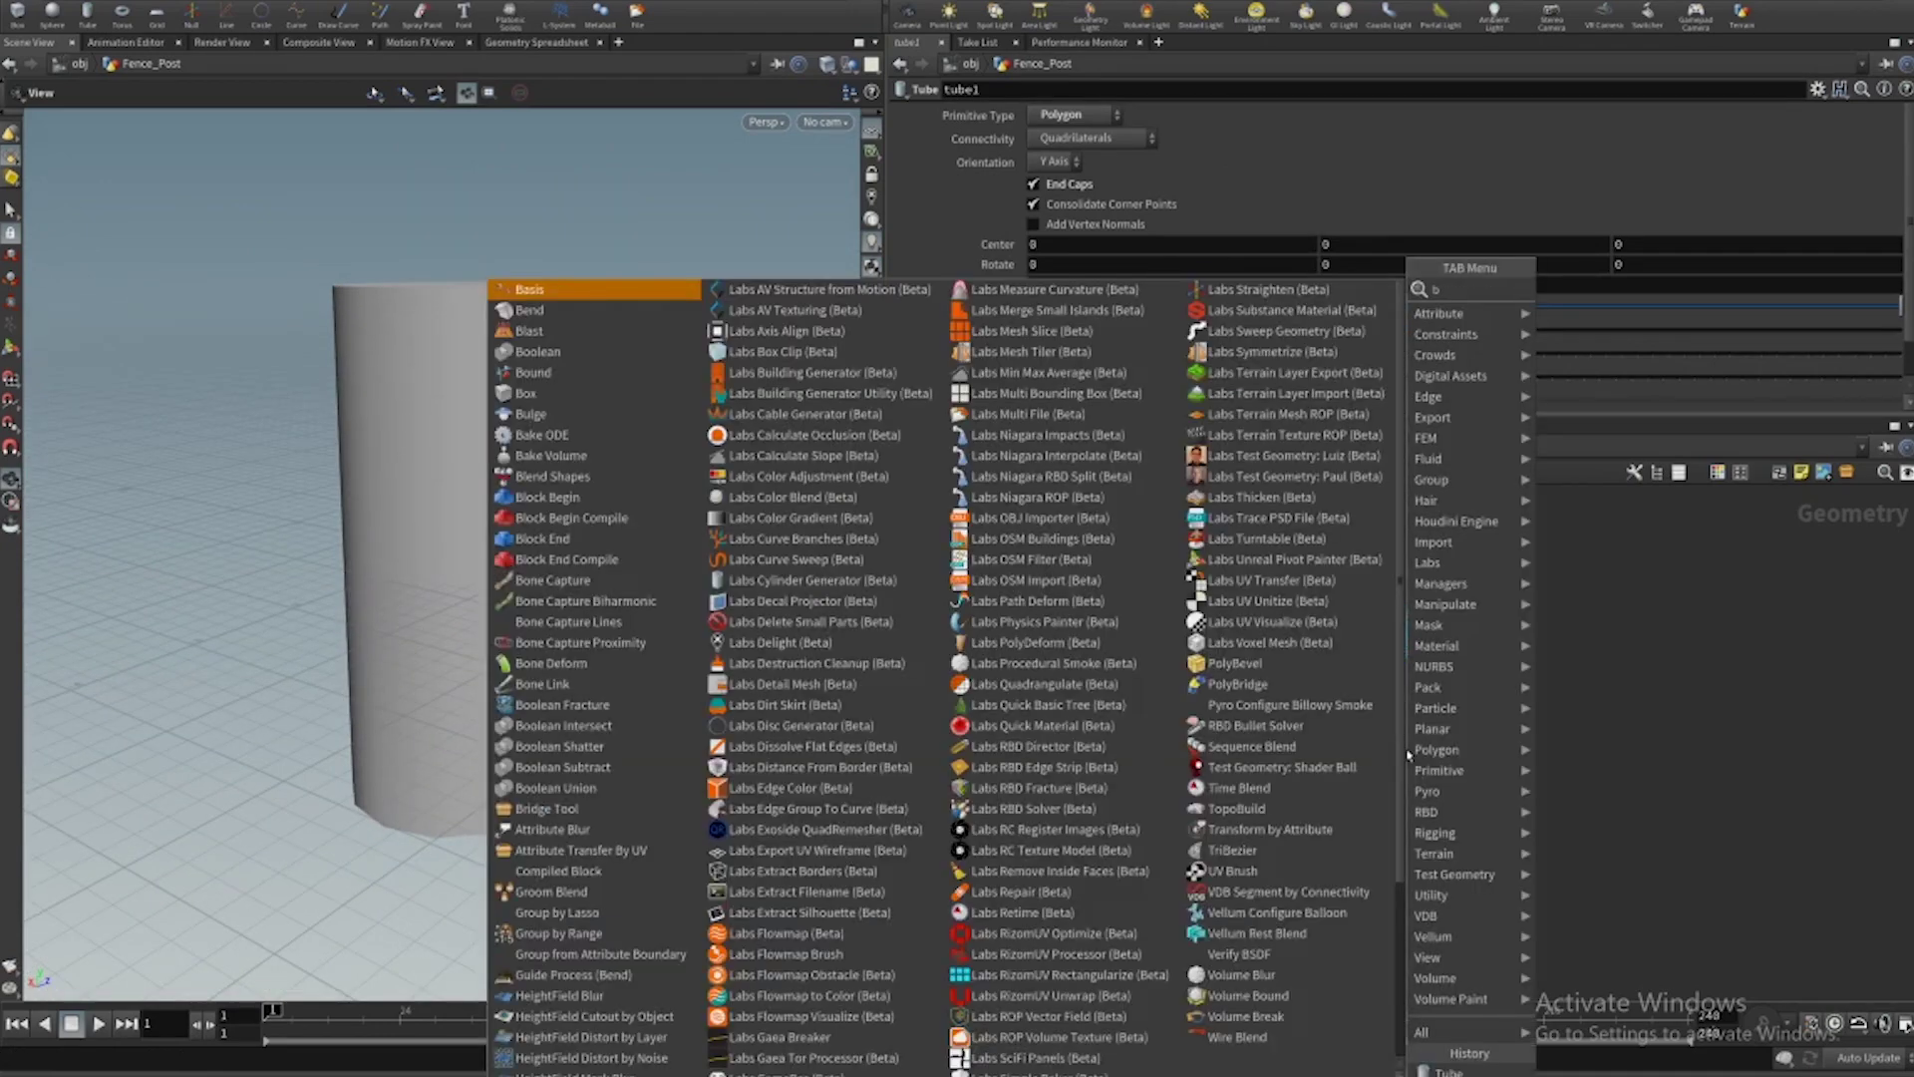
key("Return")
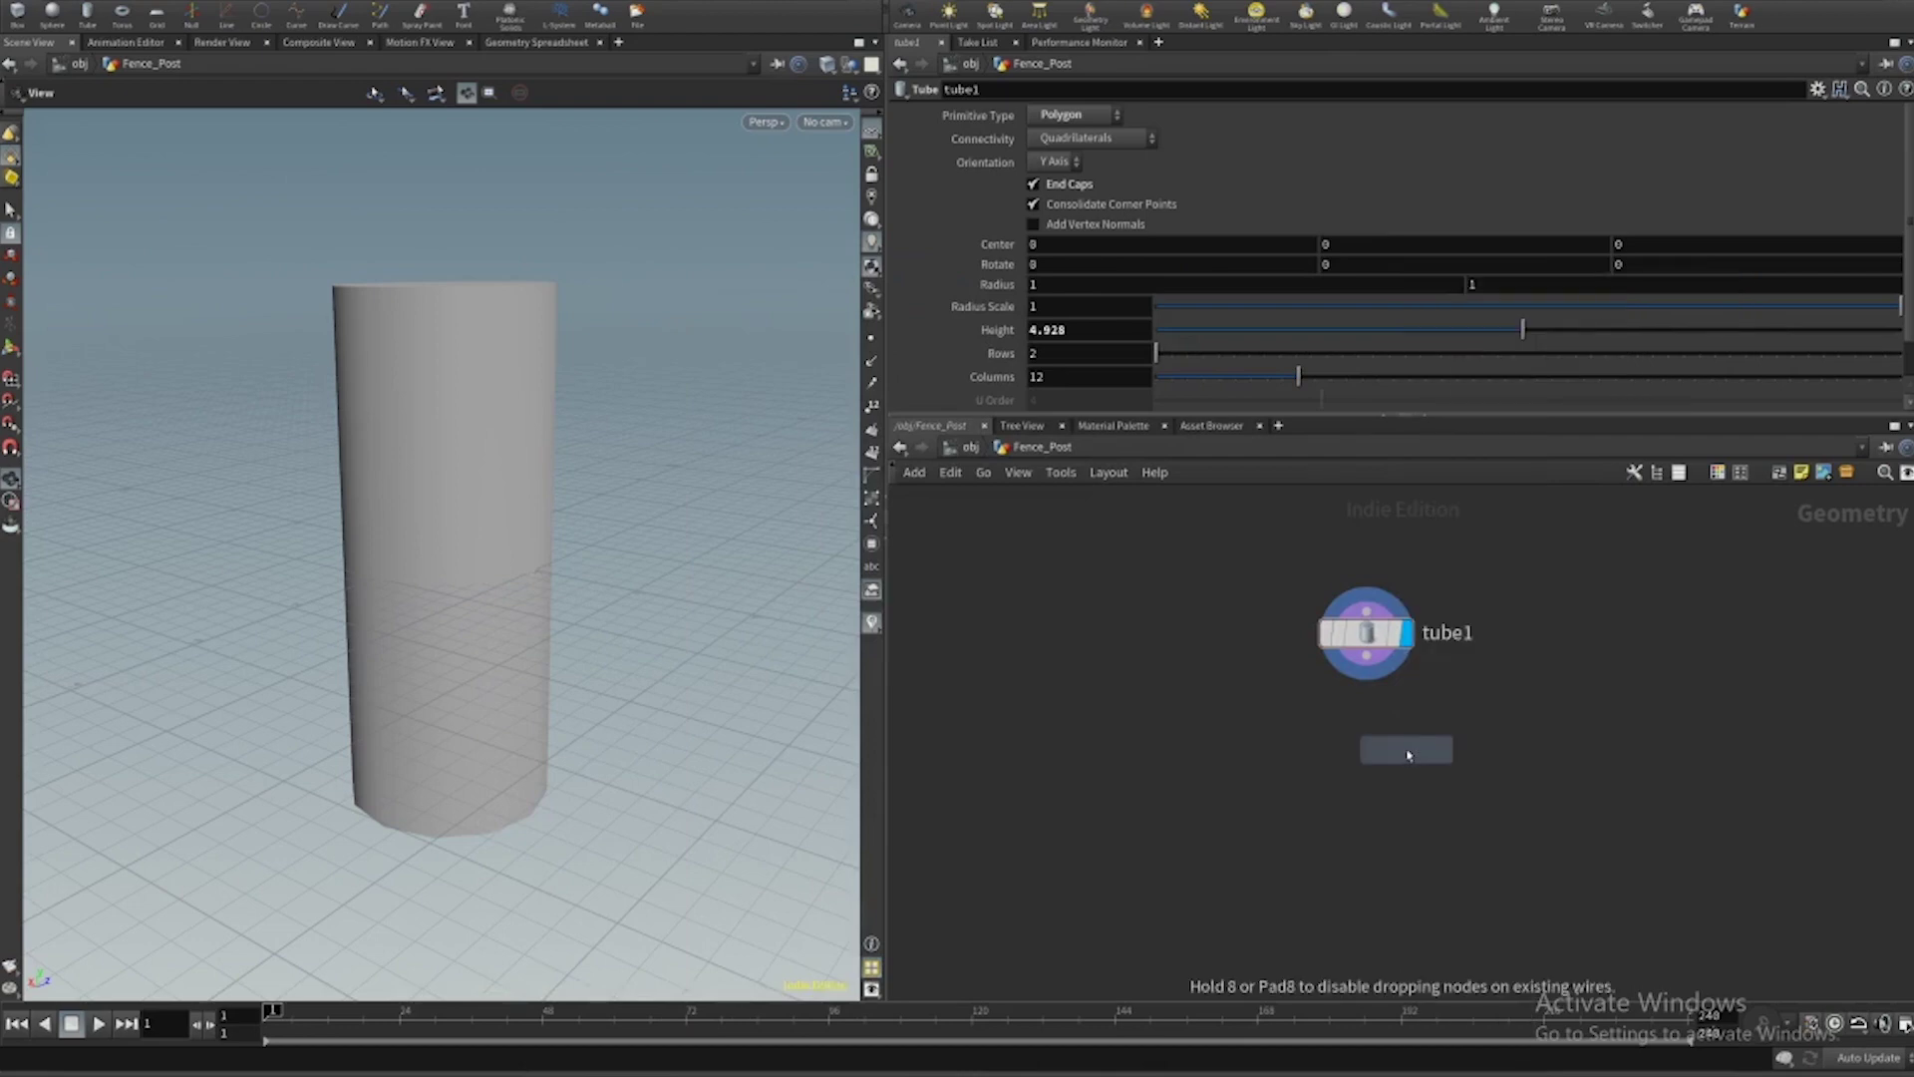
left_click(1384, 784)
scroll(1394, 678, "up", 2)
left_click_drag(1355, 648, 1328, 733)
left_click(1415, 781)
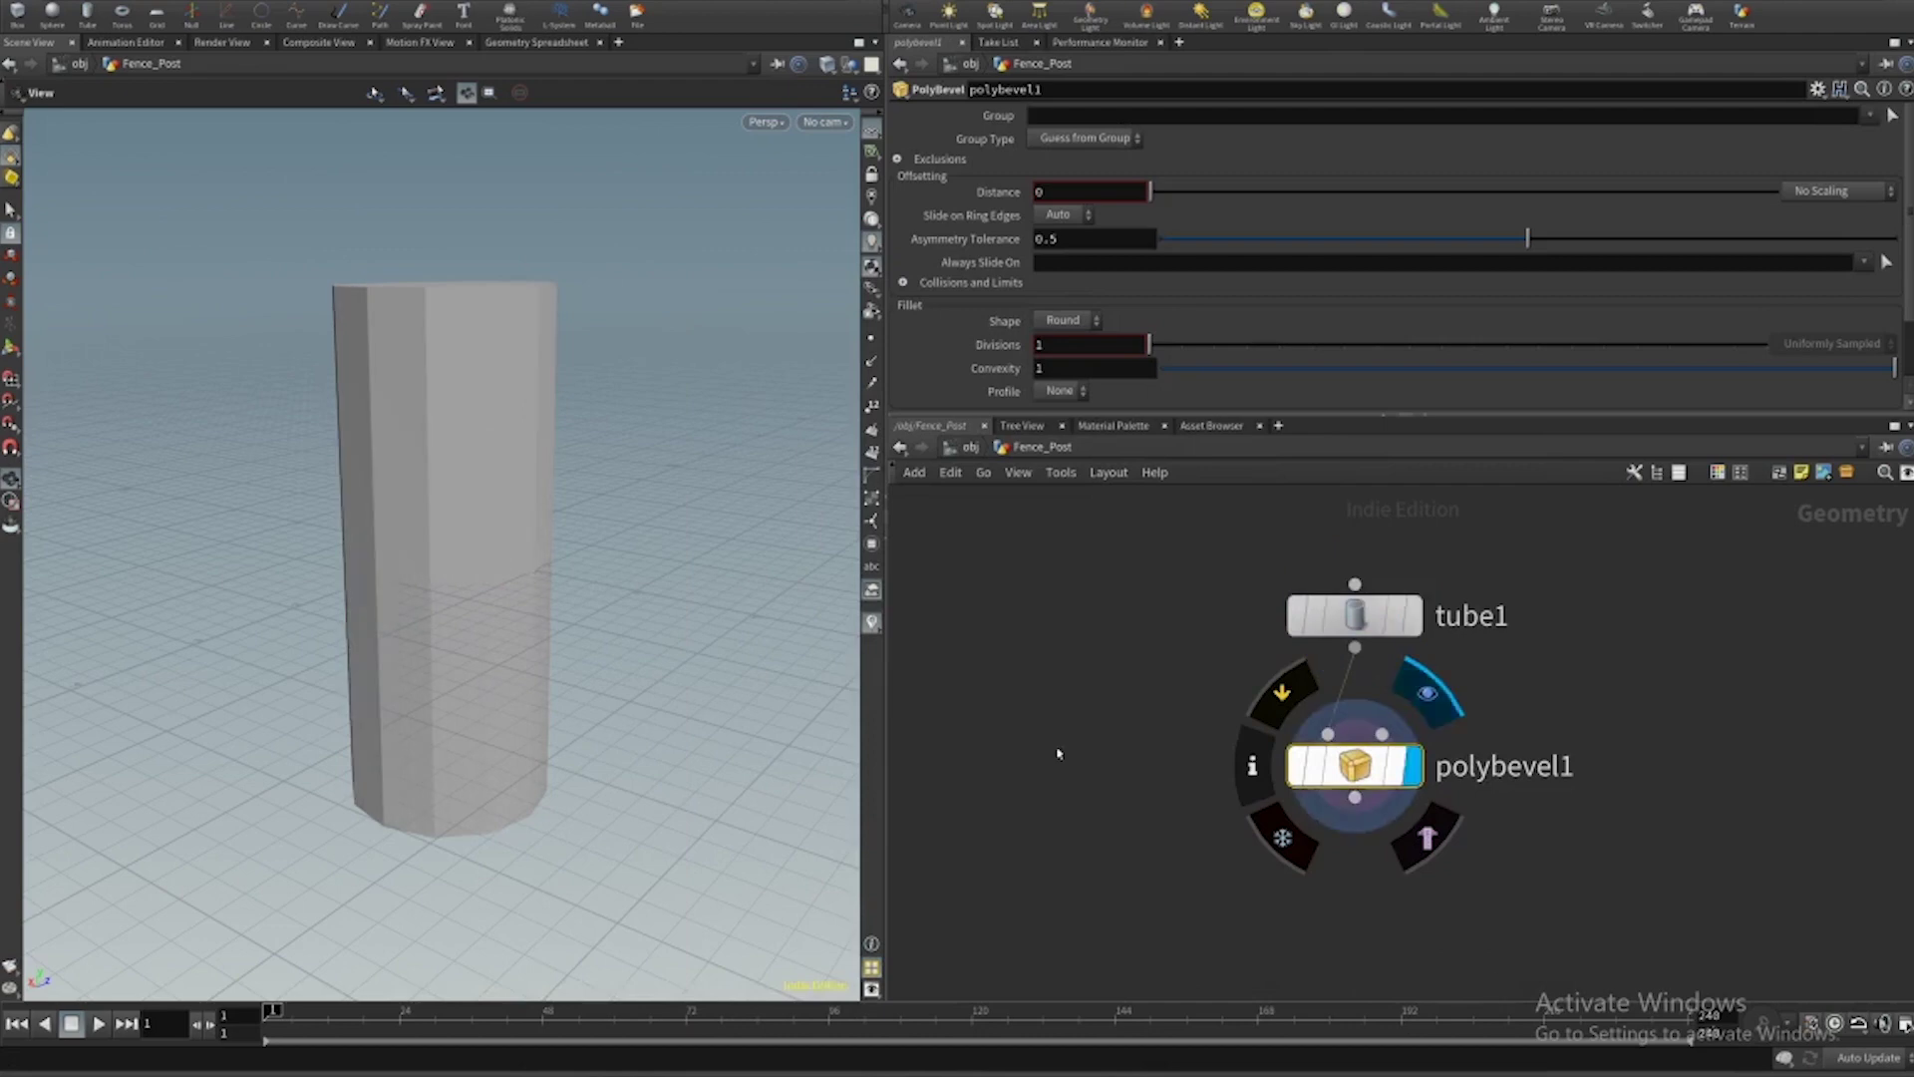
Set the bevel distance to about 0.167 and show the post's wireframe over the shading.
mouse_move(458, 501)
left_mouse_down()
mouse_move(471, 522)
mouse_move(515, 488)
left_mouse_up()
key("w")
key("w")
mouse_move(1156, 194)
left_mouse_down()
mouse_move(1286, 192)
mouse_move(1255, 192)
left_mouse_up()
mouse_move(518, 428)
left_mouse_down()
mouse_move(508, 398)
mouse_move(484, 439)
mouse_move(478, 425)
left_mouse_up()
key("w")
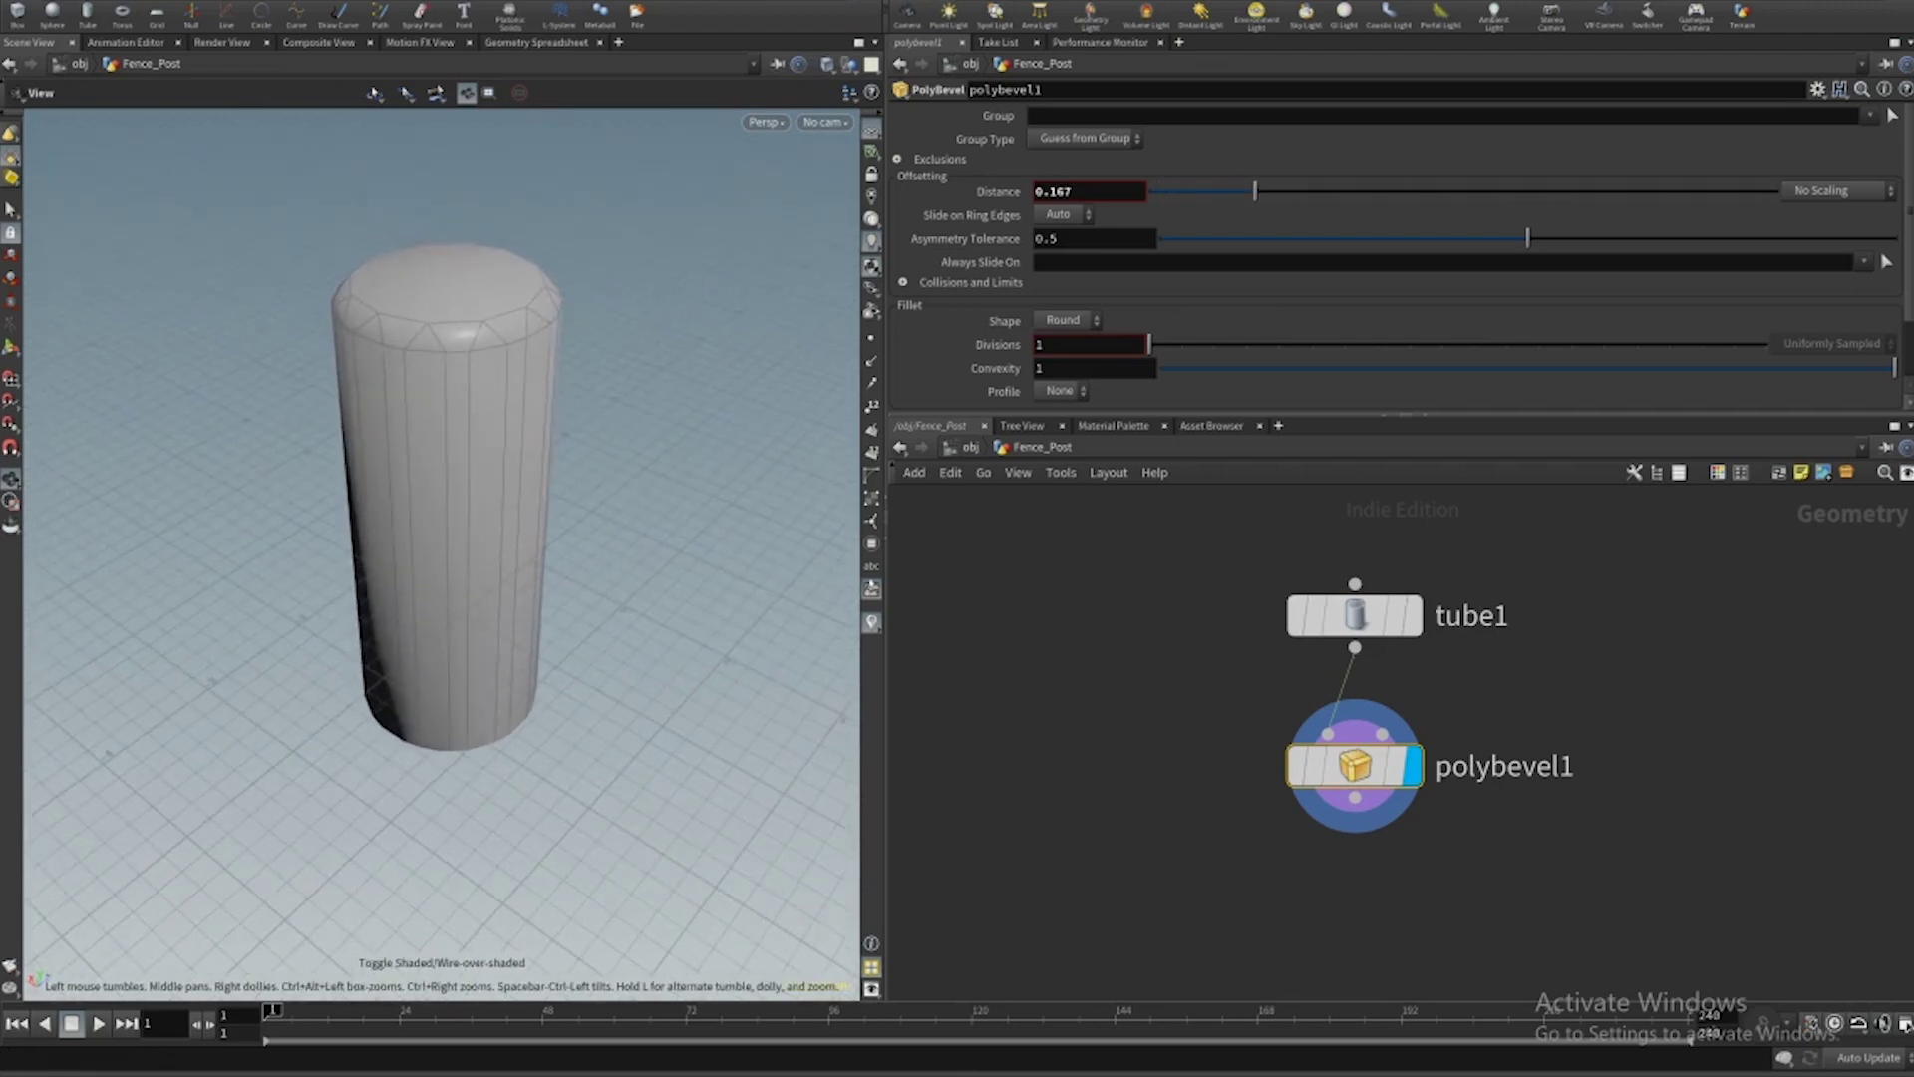
Make room above the PolyBevel node, add a Group node fed by the tube and display it.
left_click_drag(1332, 778, 1332, 910)
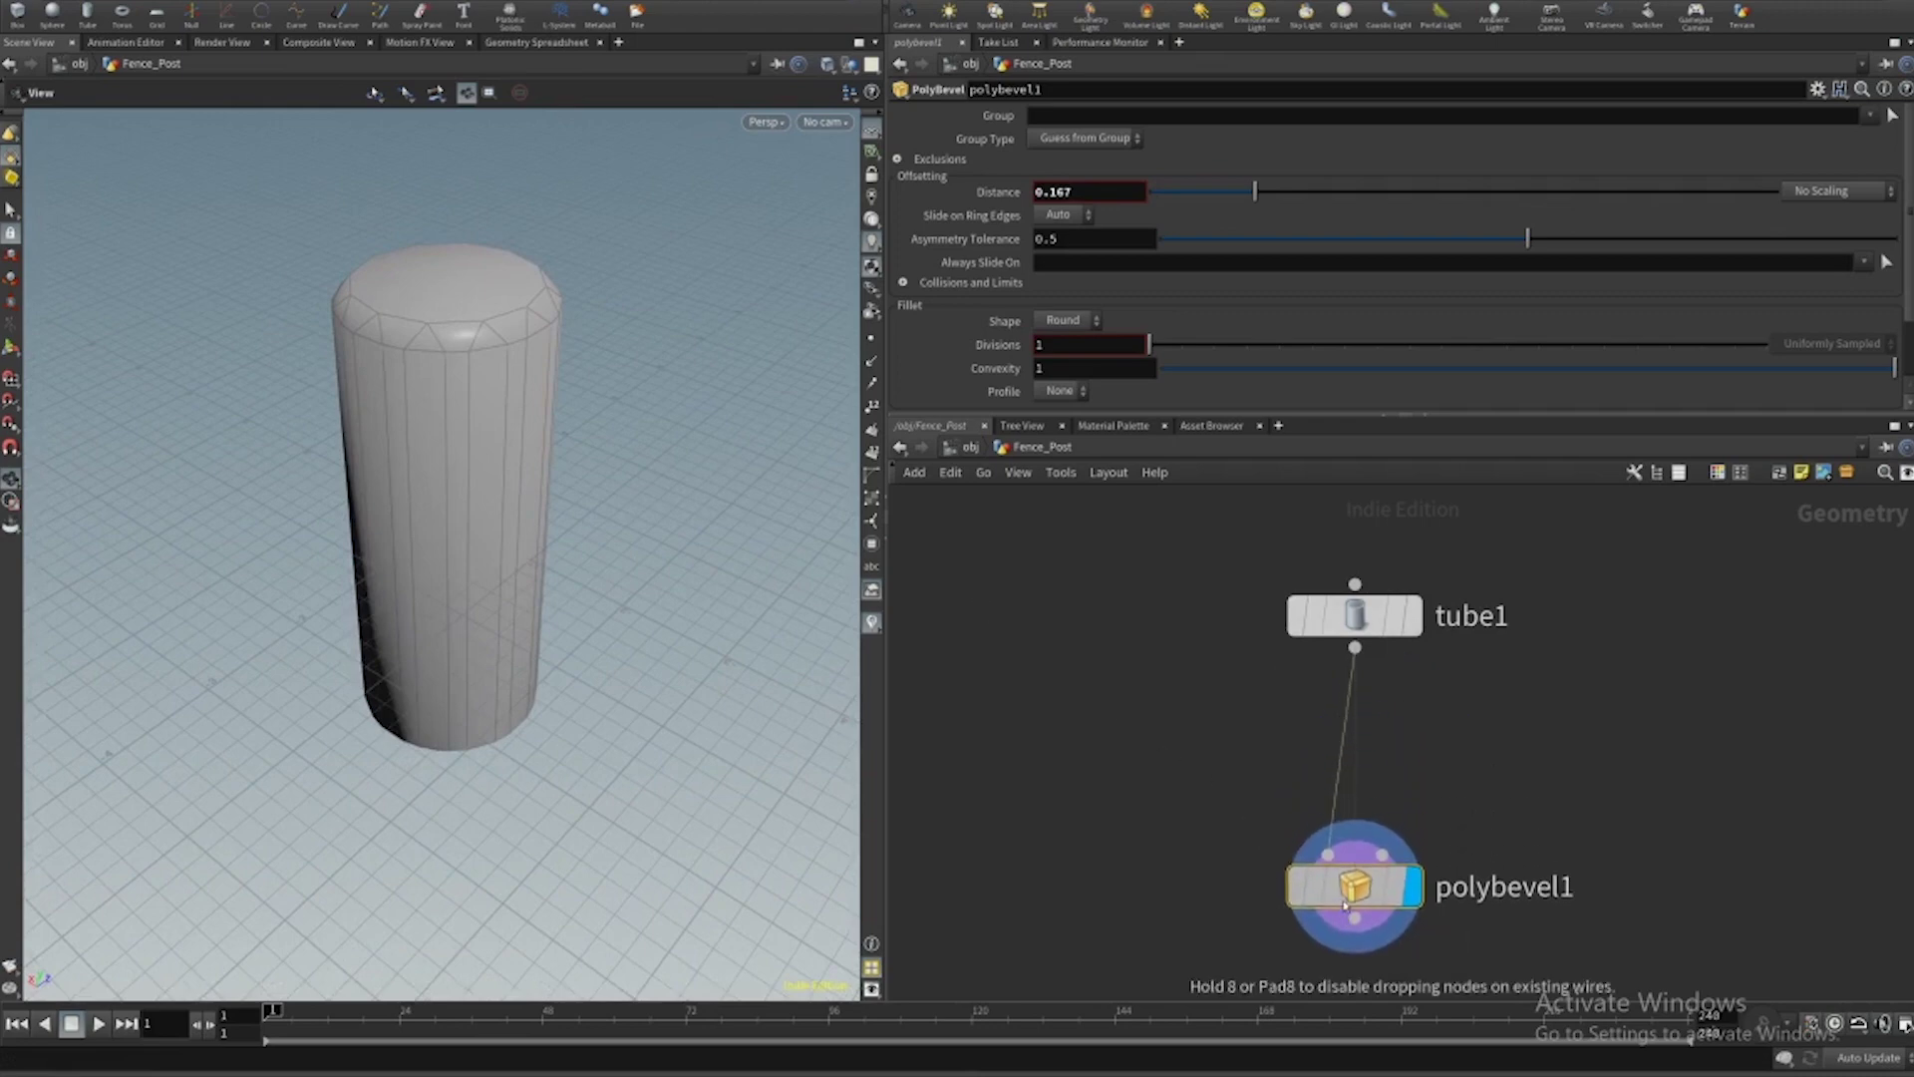
middle_click_drag(1332, 910, 1218, 880)
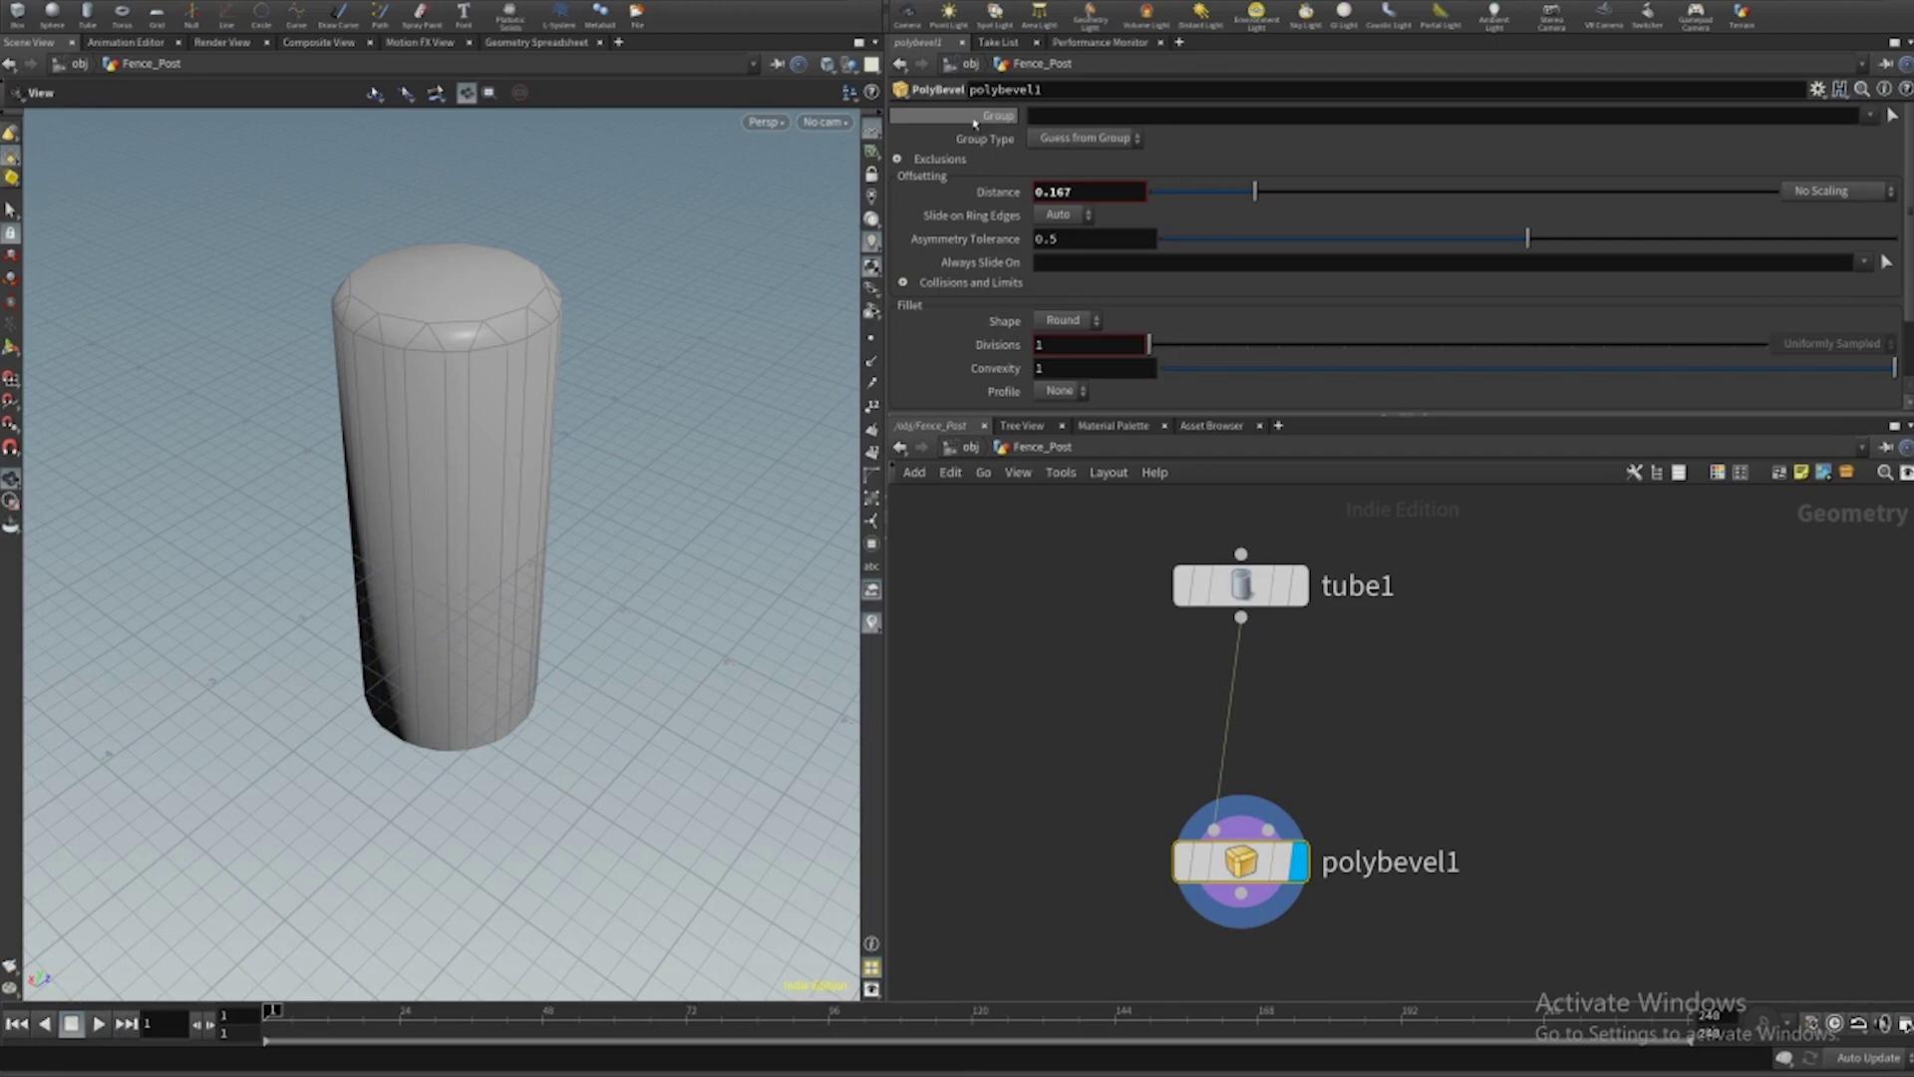
key("Tab")
type("group")
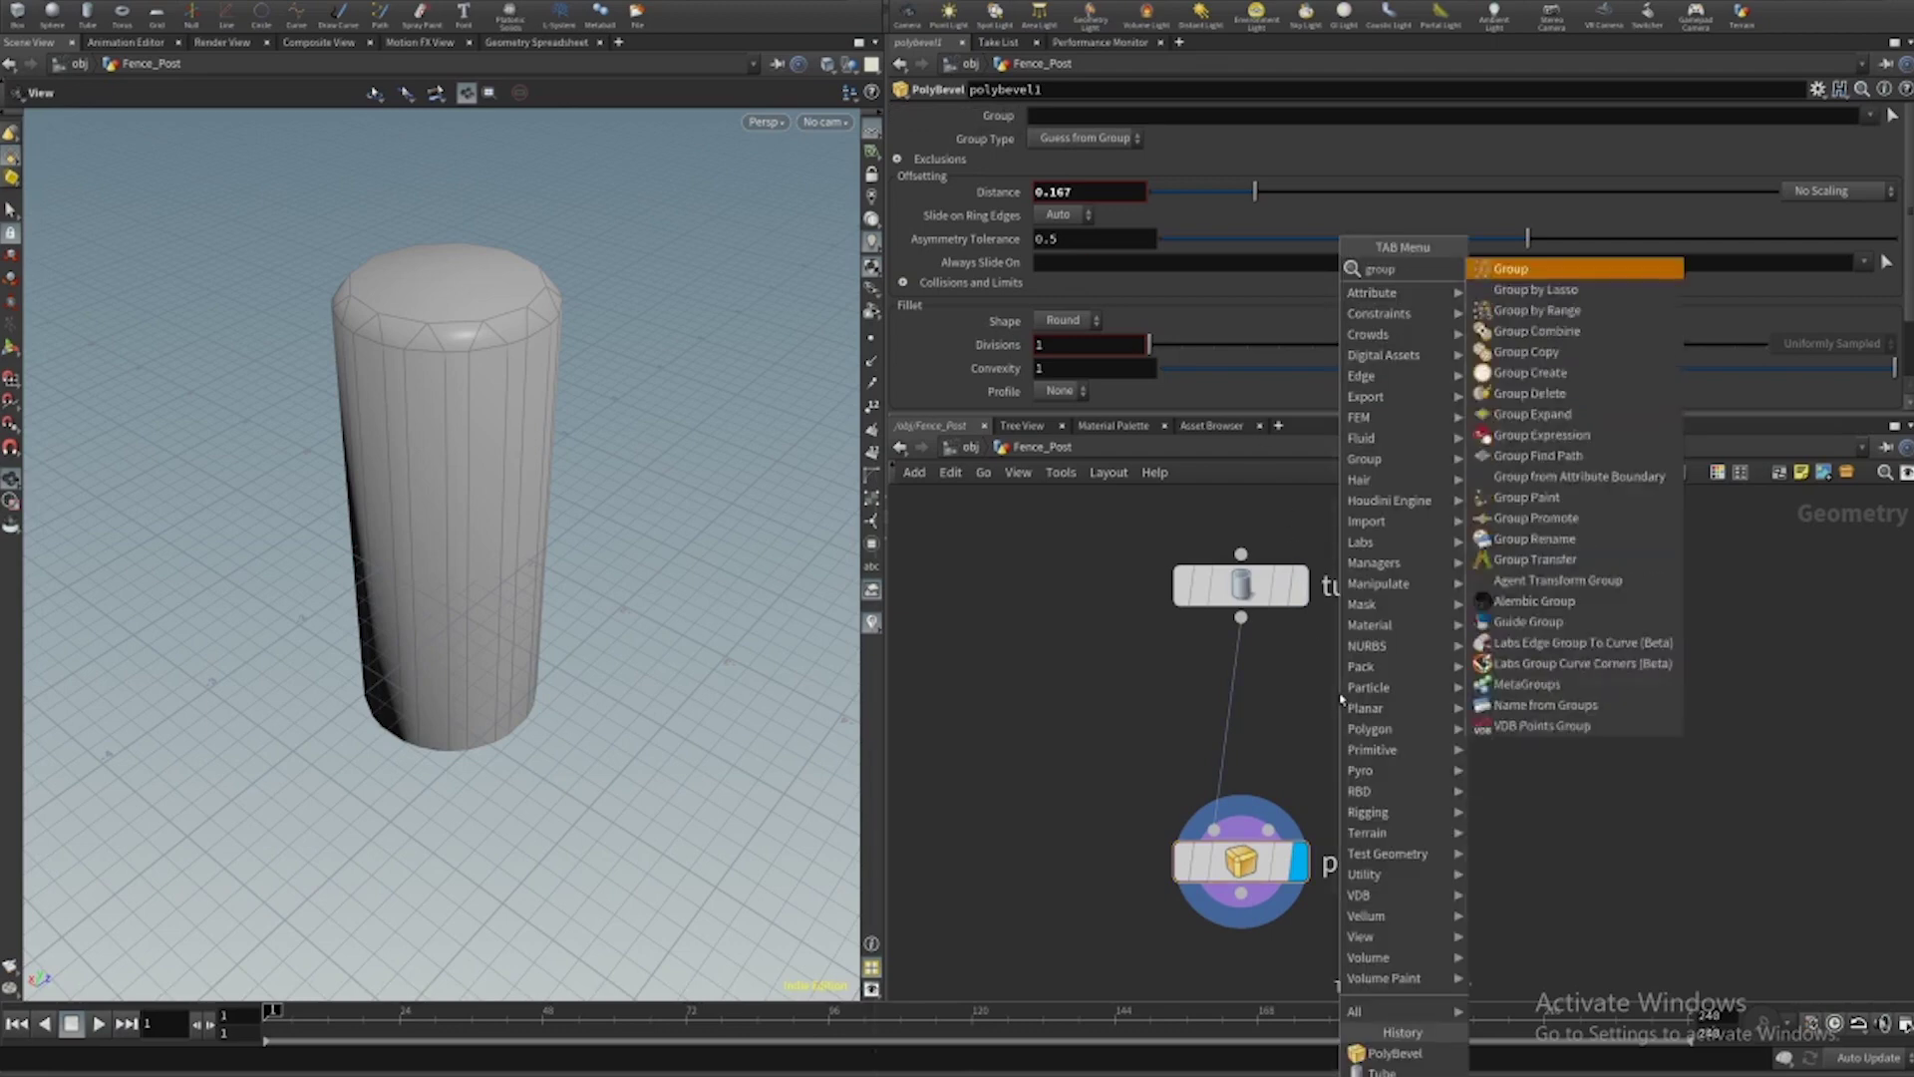
key("Return")
left_click(1400, 731)
left_click_drag(1240, 618, 1274, 648)
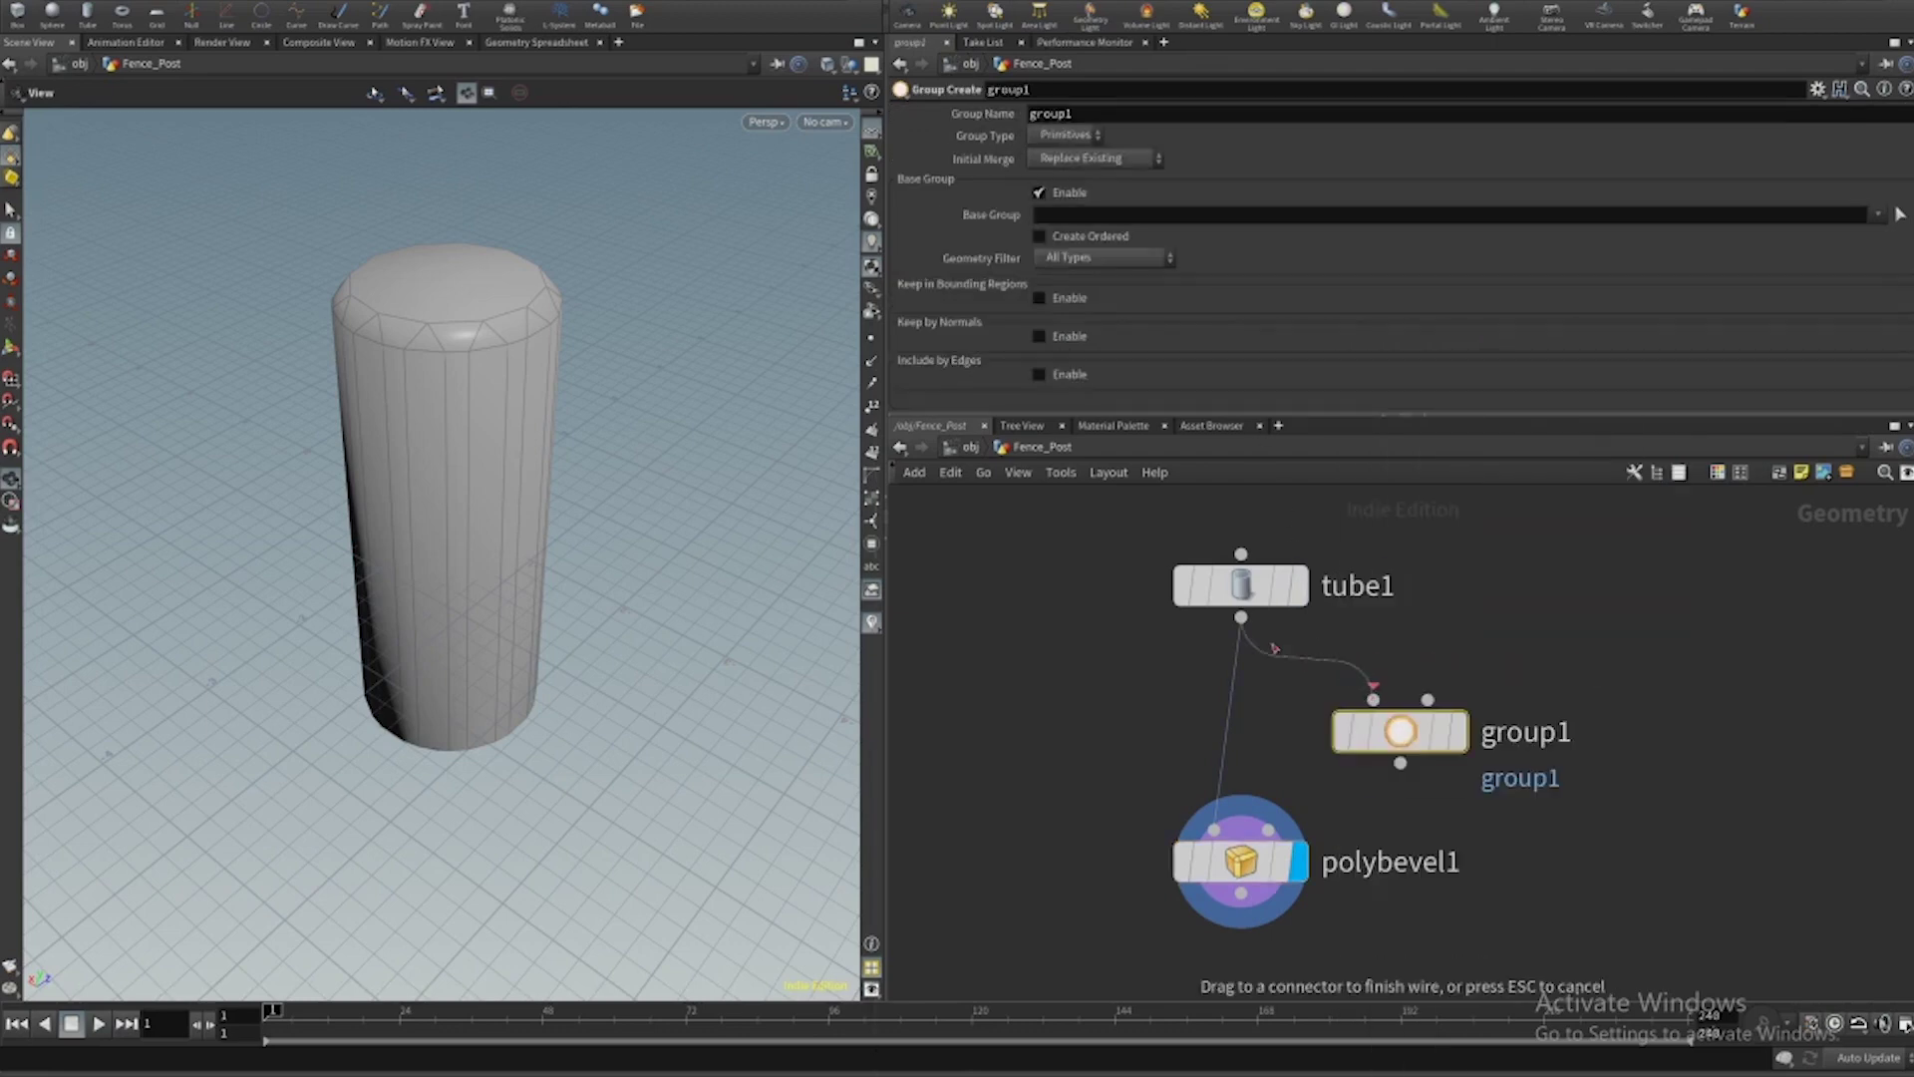
left_click(1373, 699)
left_click(1458, 731)
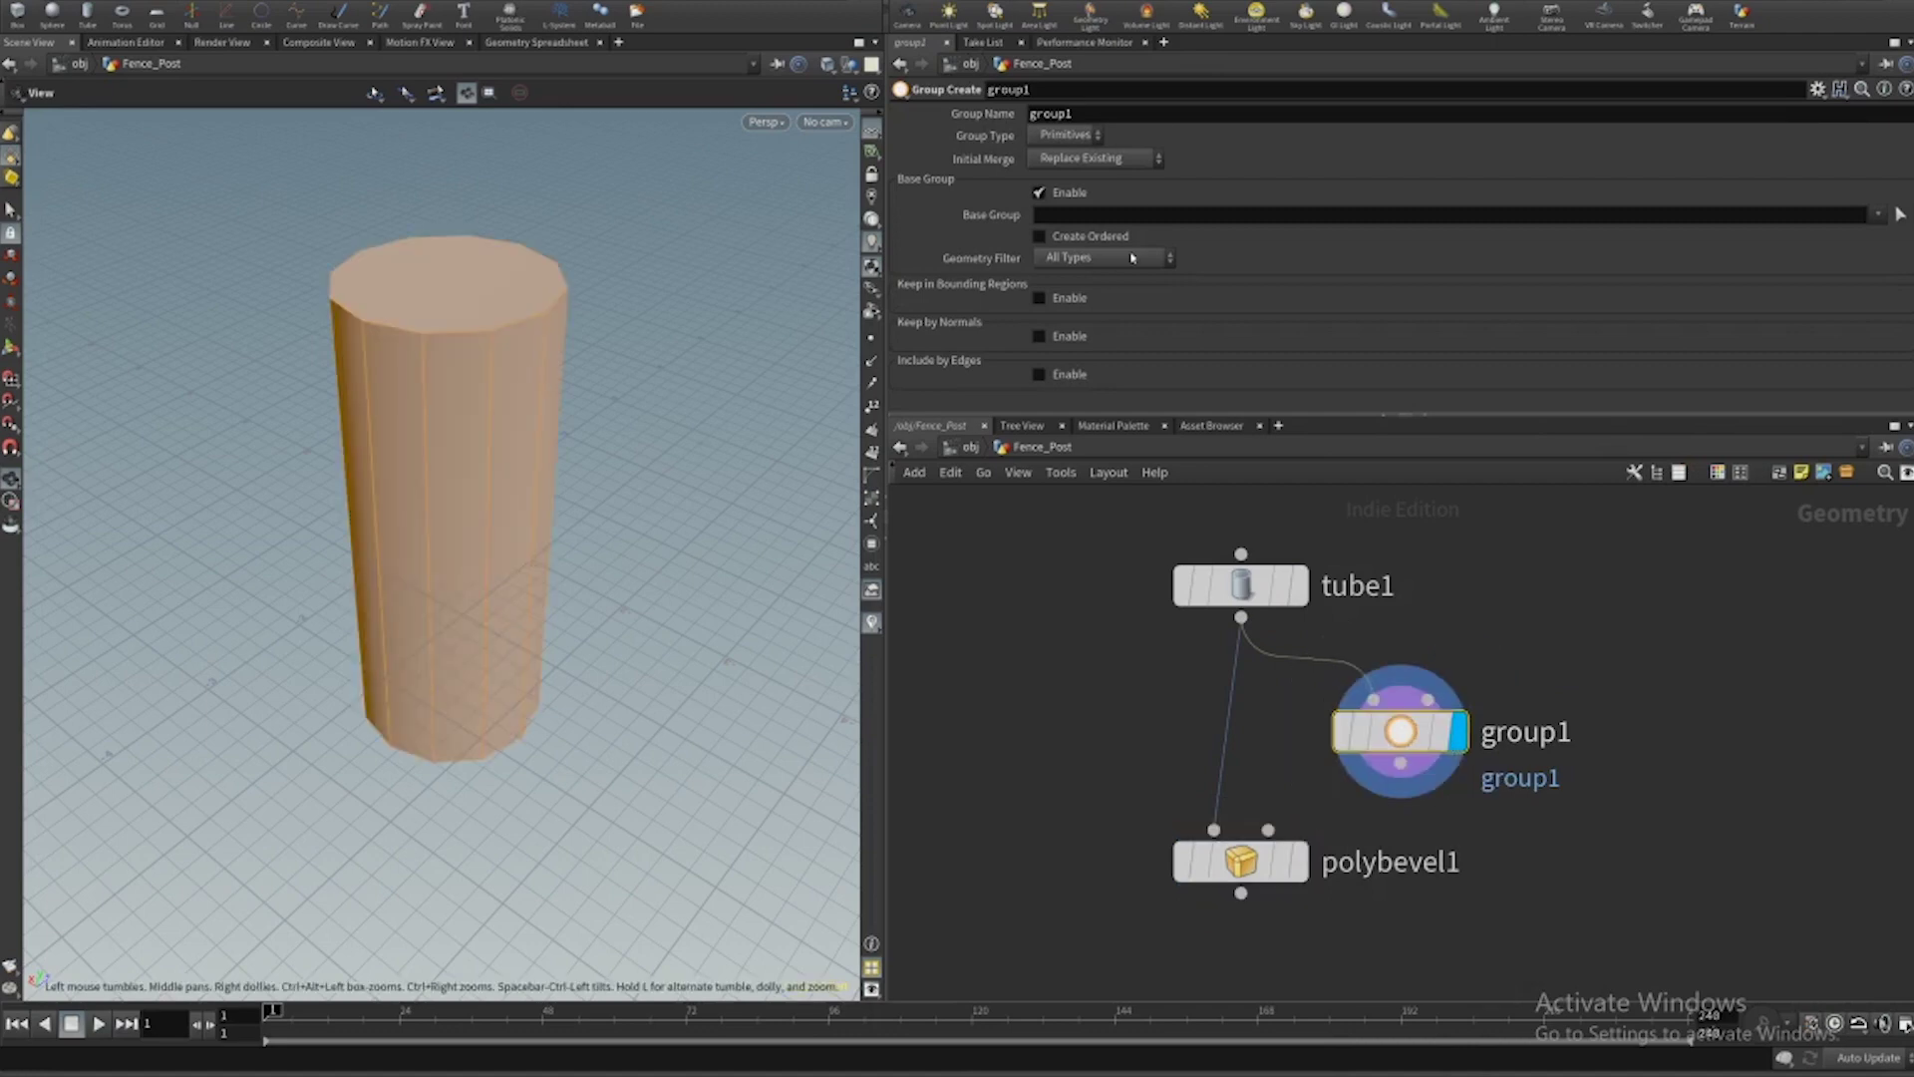
Set the group type to Edges, disable the base group and enable inclusion by edges.
left_click(1065, 136)
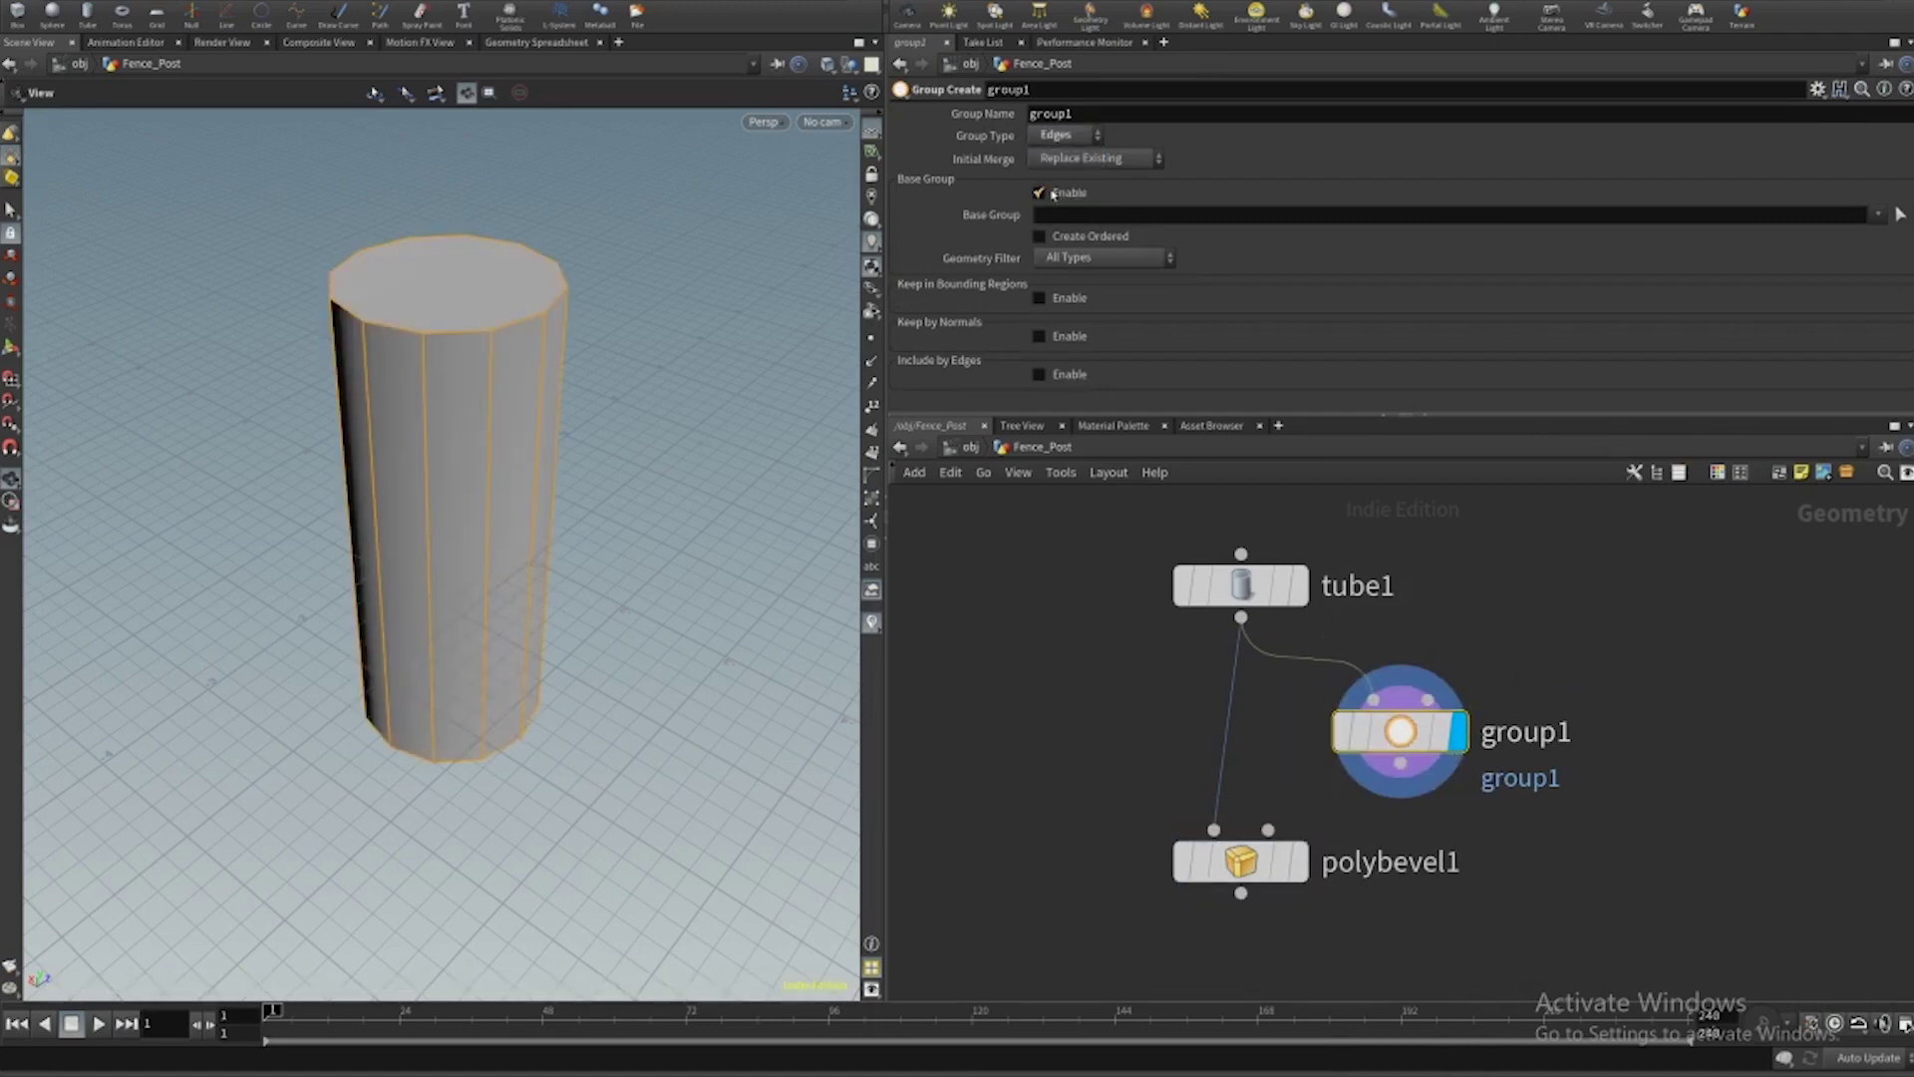
left_click(1039, 192)
left_click(1039, 306)
scroll(997, 309, "down", 1)
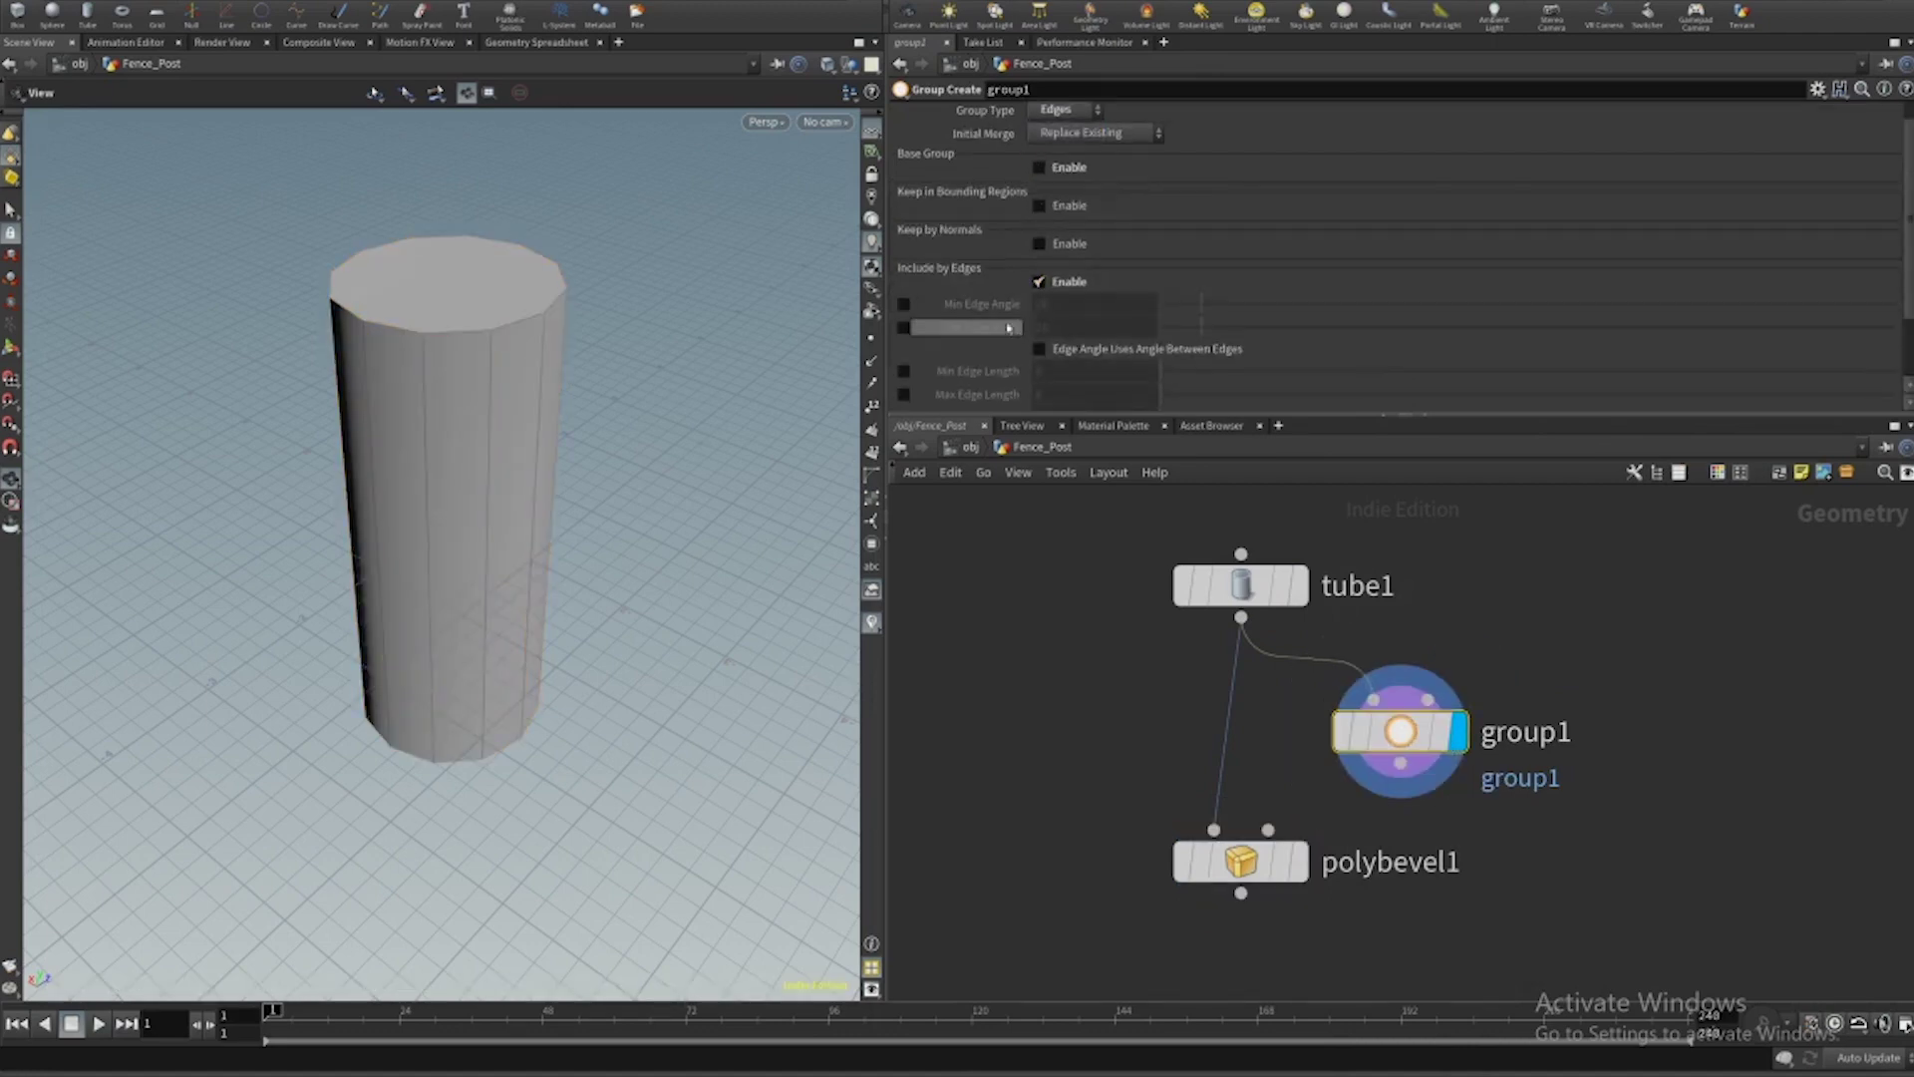
Enable the group's minimum edge angle at about 78.5 so only the tube's cap rims are selected.
left_click(903, 304)
left_click_drag(1203, 302, 1321, 305)
left_click_drag(1126, 304, 1055, 317)
left_click_drag(461, 432, 525, 371)
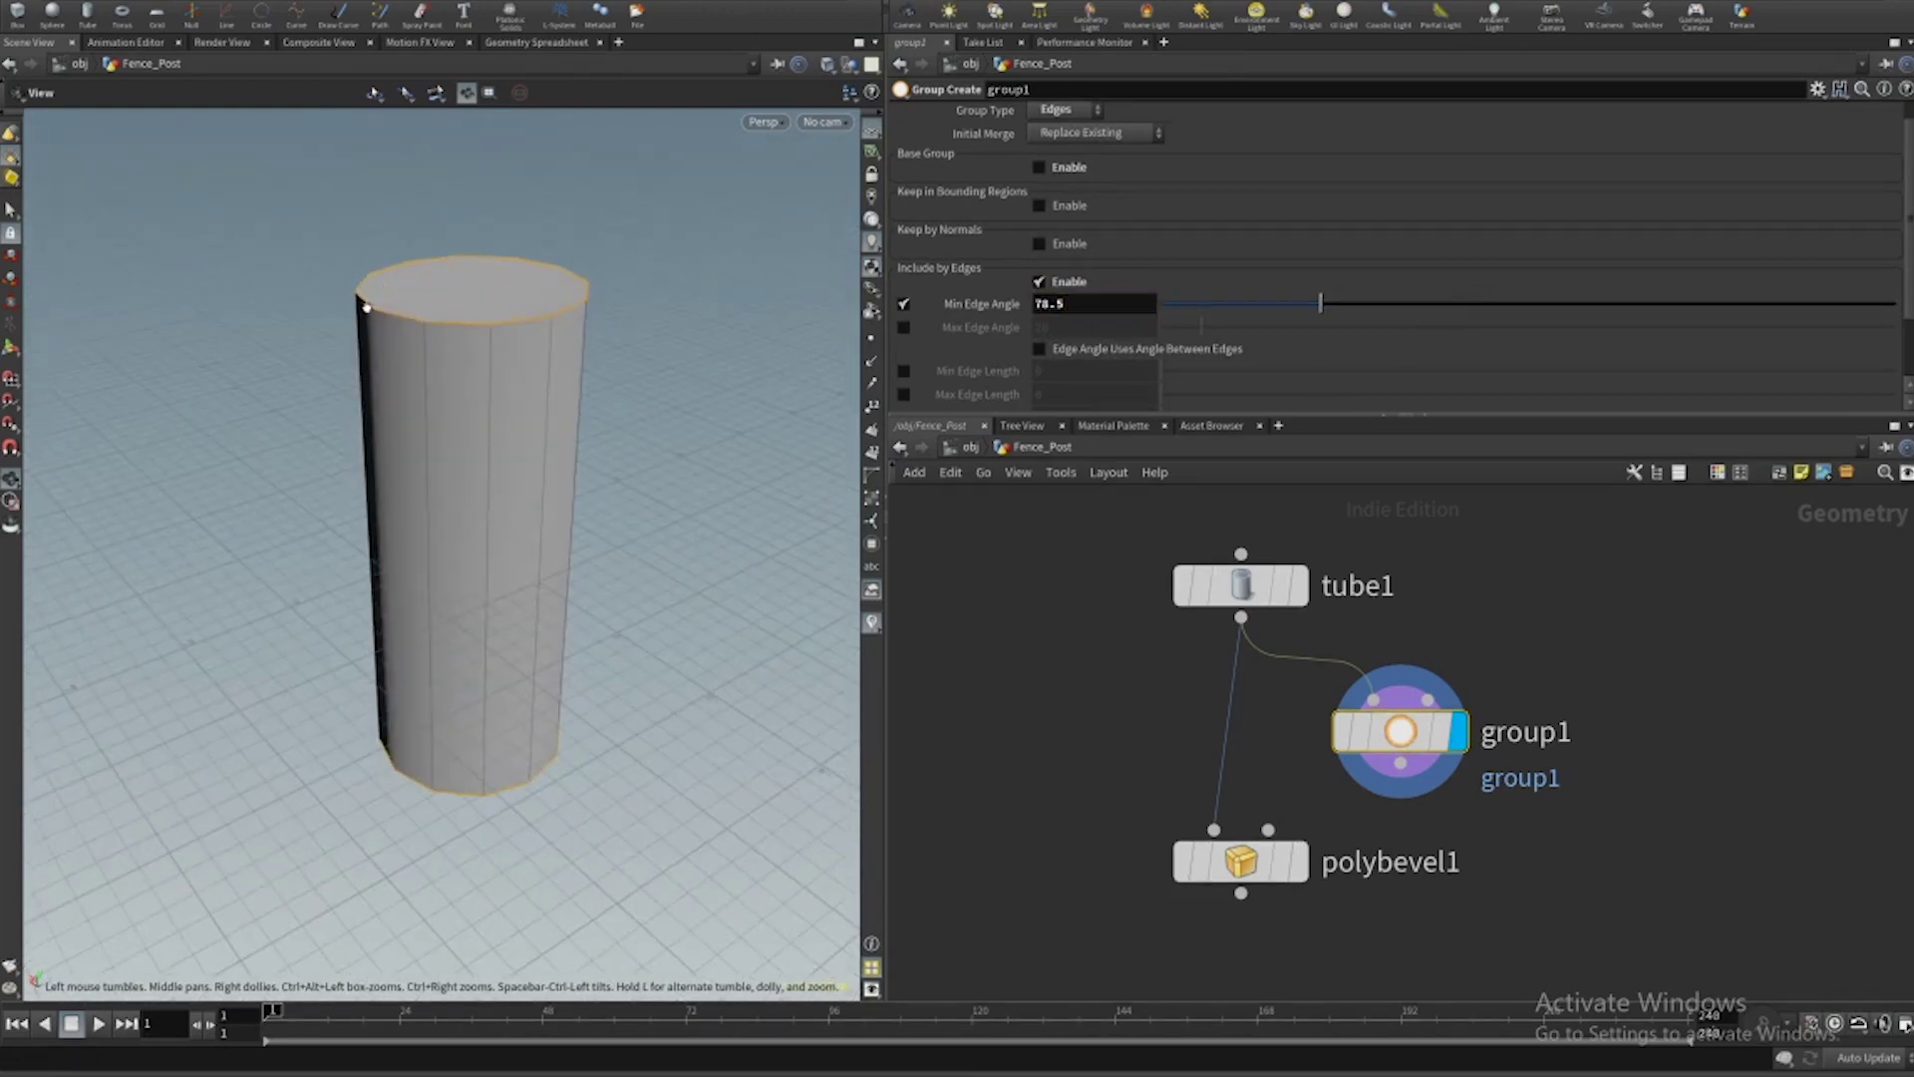
left_click_drag(419, 287, 505, 461)
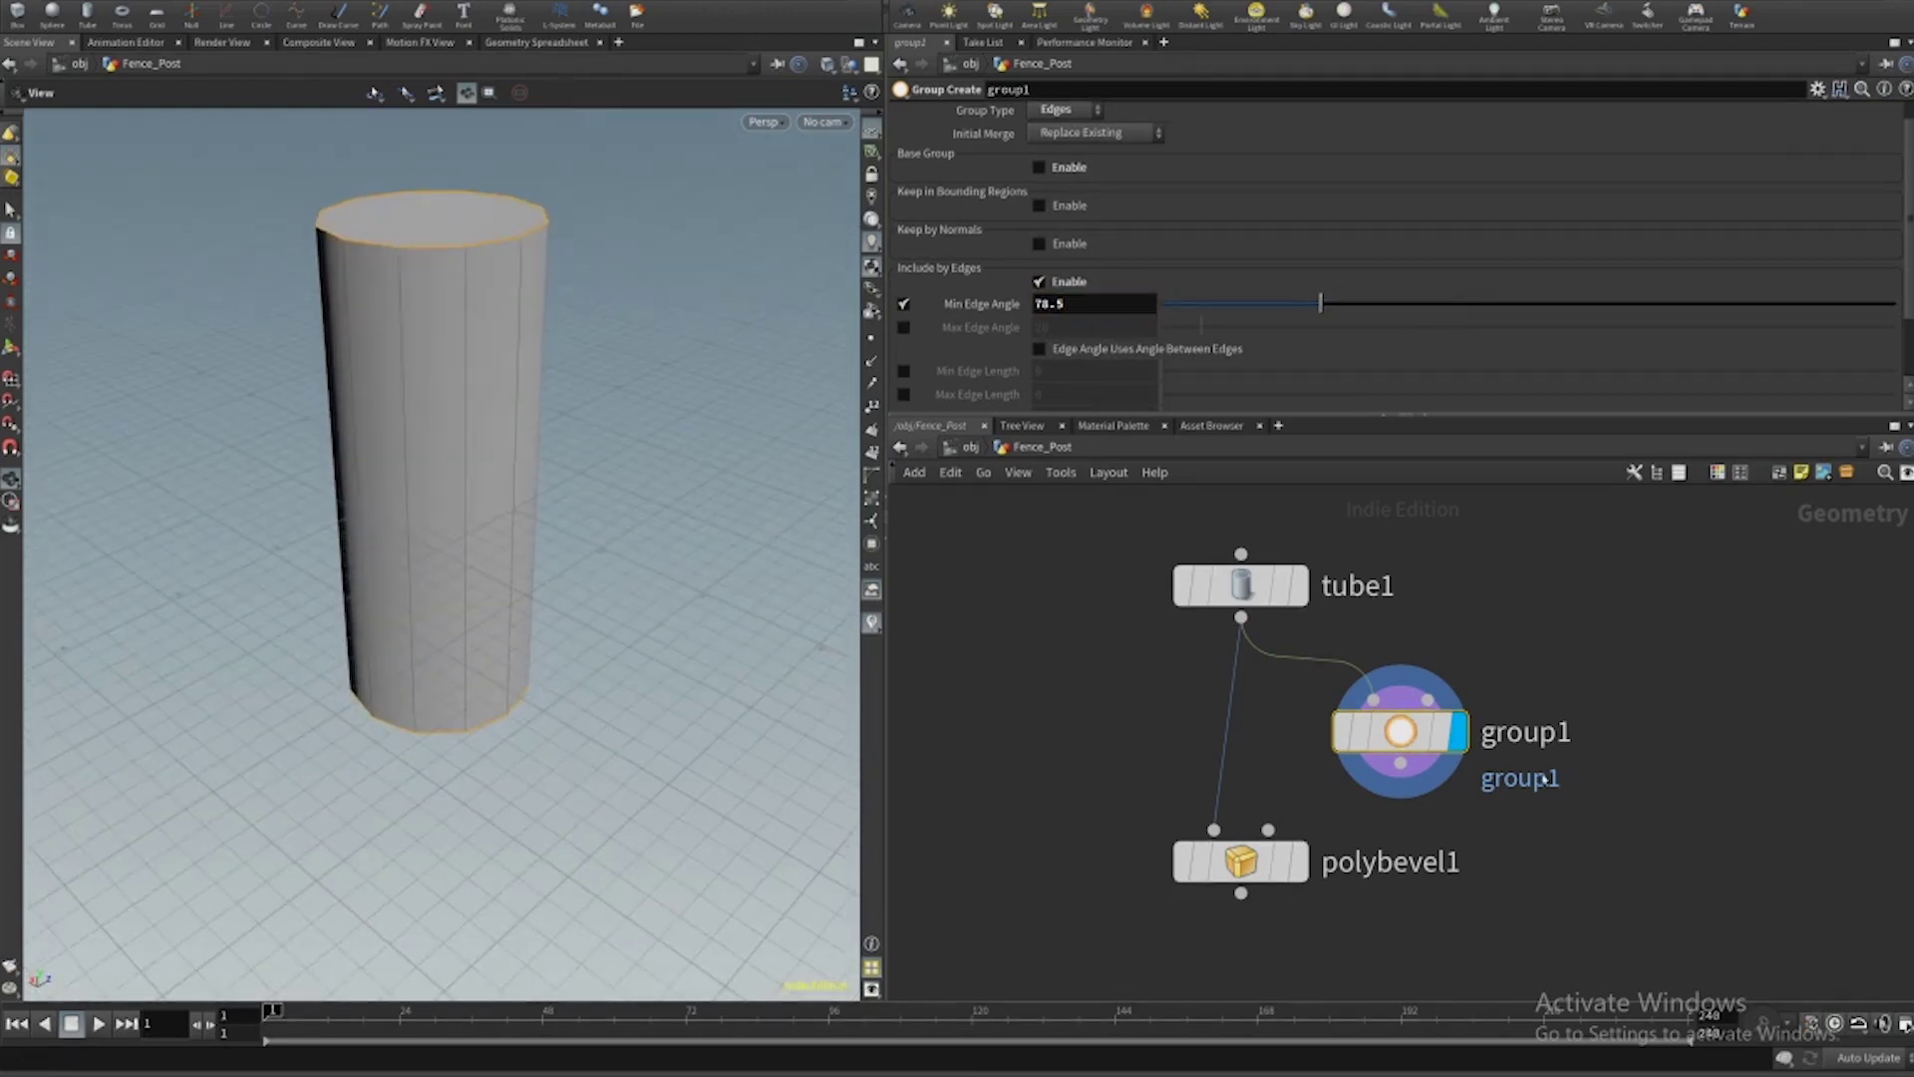
Name the edge group bevel.
scroll(1090, 199, "up", 1)
double_click(1090, 114)
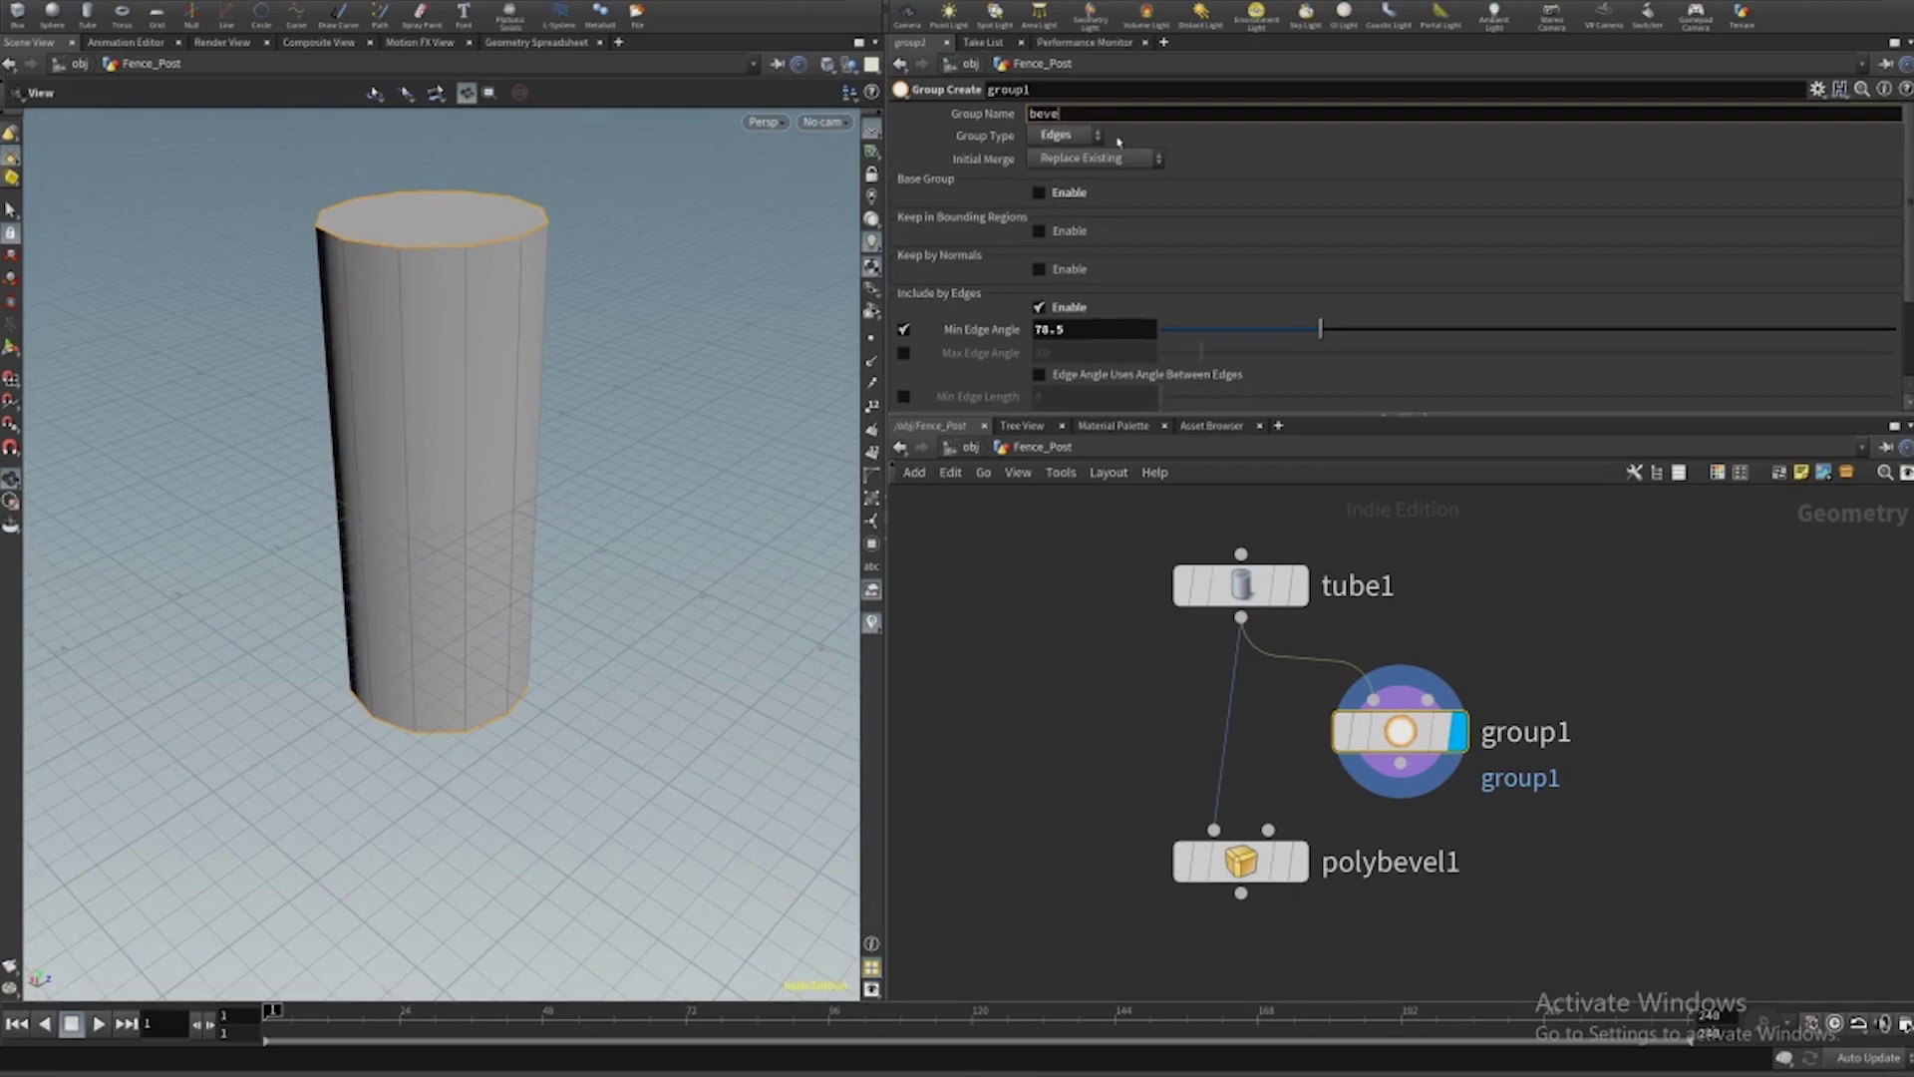
key("Return")
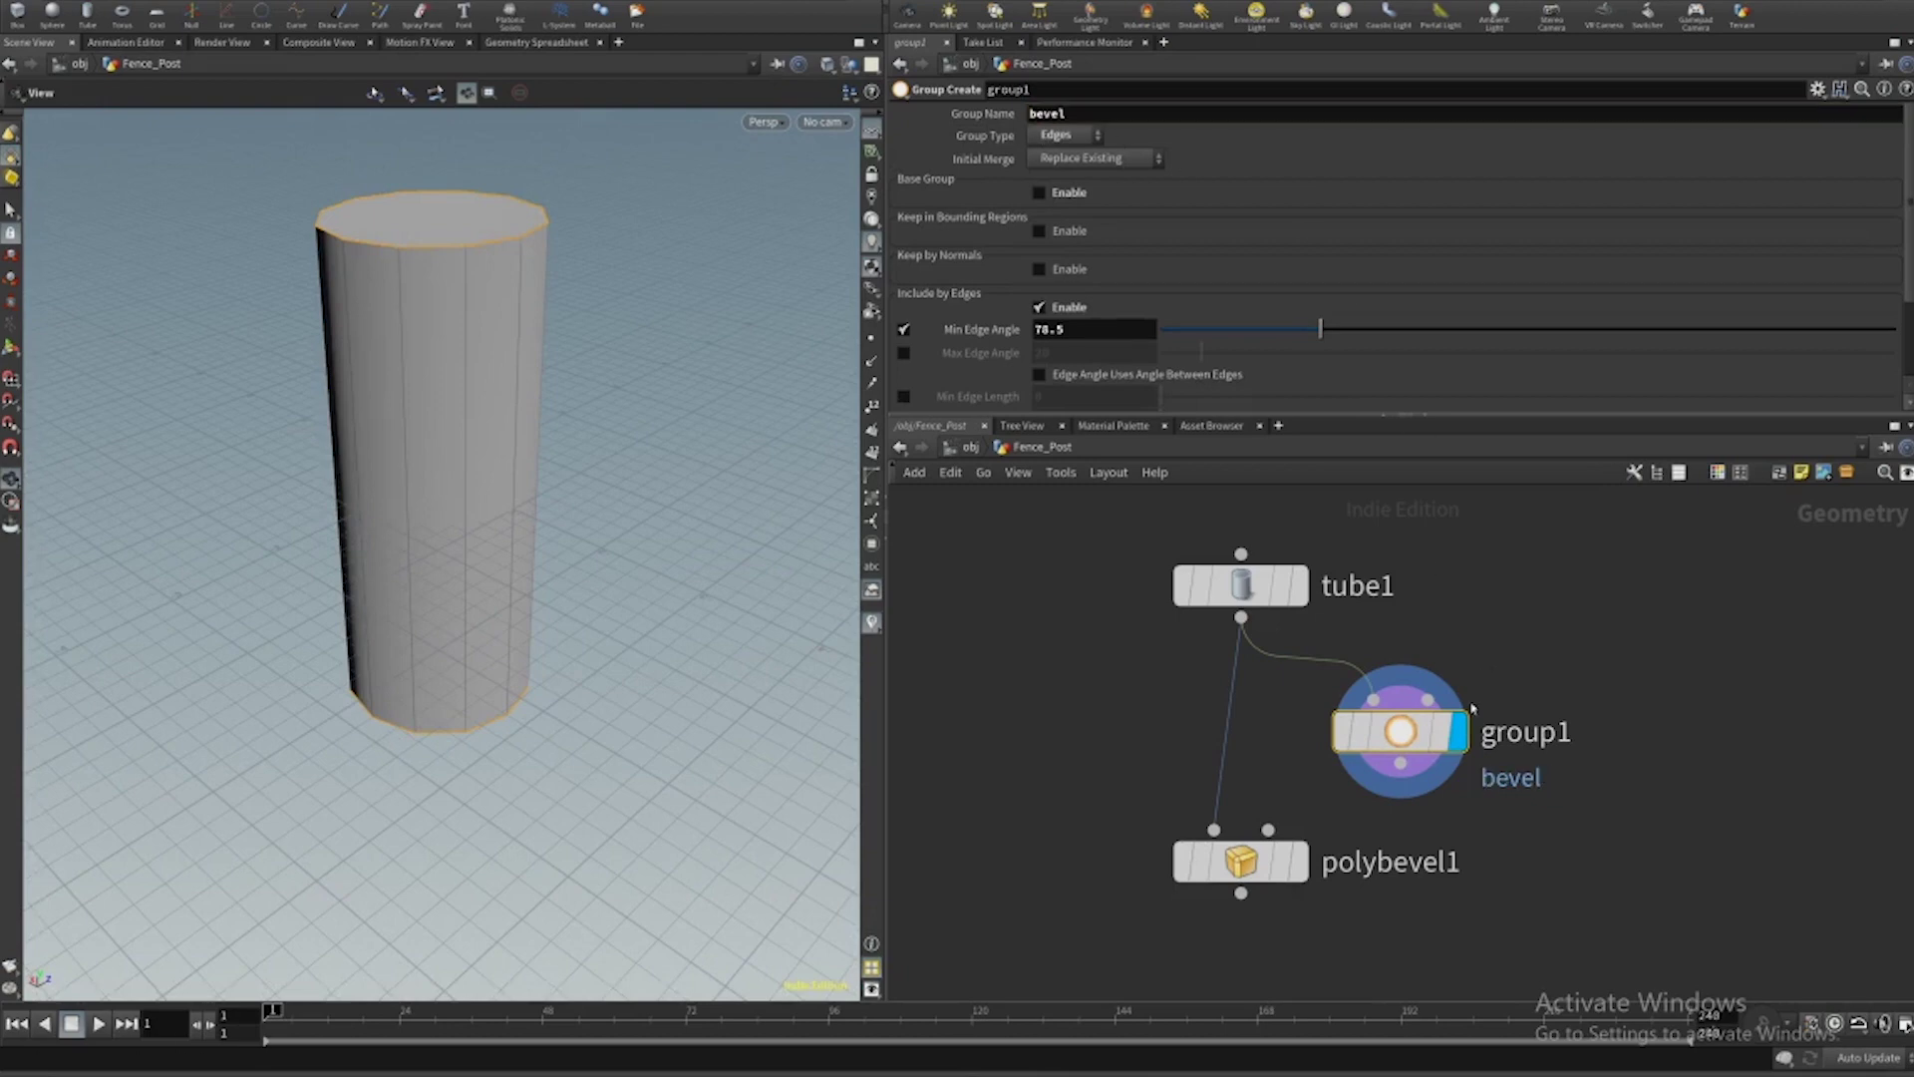
Wire the Group node's output into the PolyBevel node and align it between the tube and the bevel.
left_click_drag(1402, 735, 1403, 713)
middle_click_drag(1403, 713, 1434, 690)
scroll(1434, 690, "down", 2)
left_click_drag(1318, 825, 1319, 878)
left_click(1277, 838)
left_click(1432, 710)
left_click_drag(1434, 690, 1301, 716)
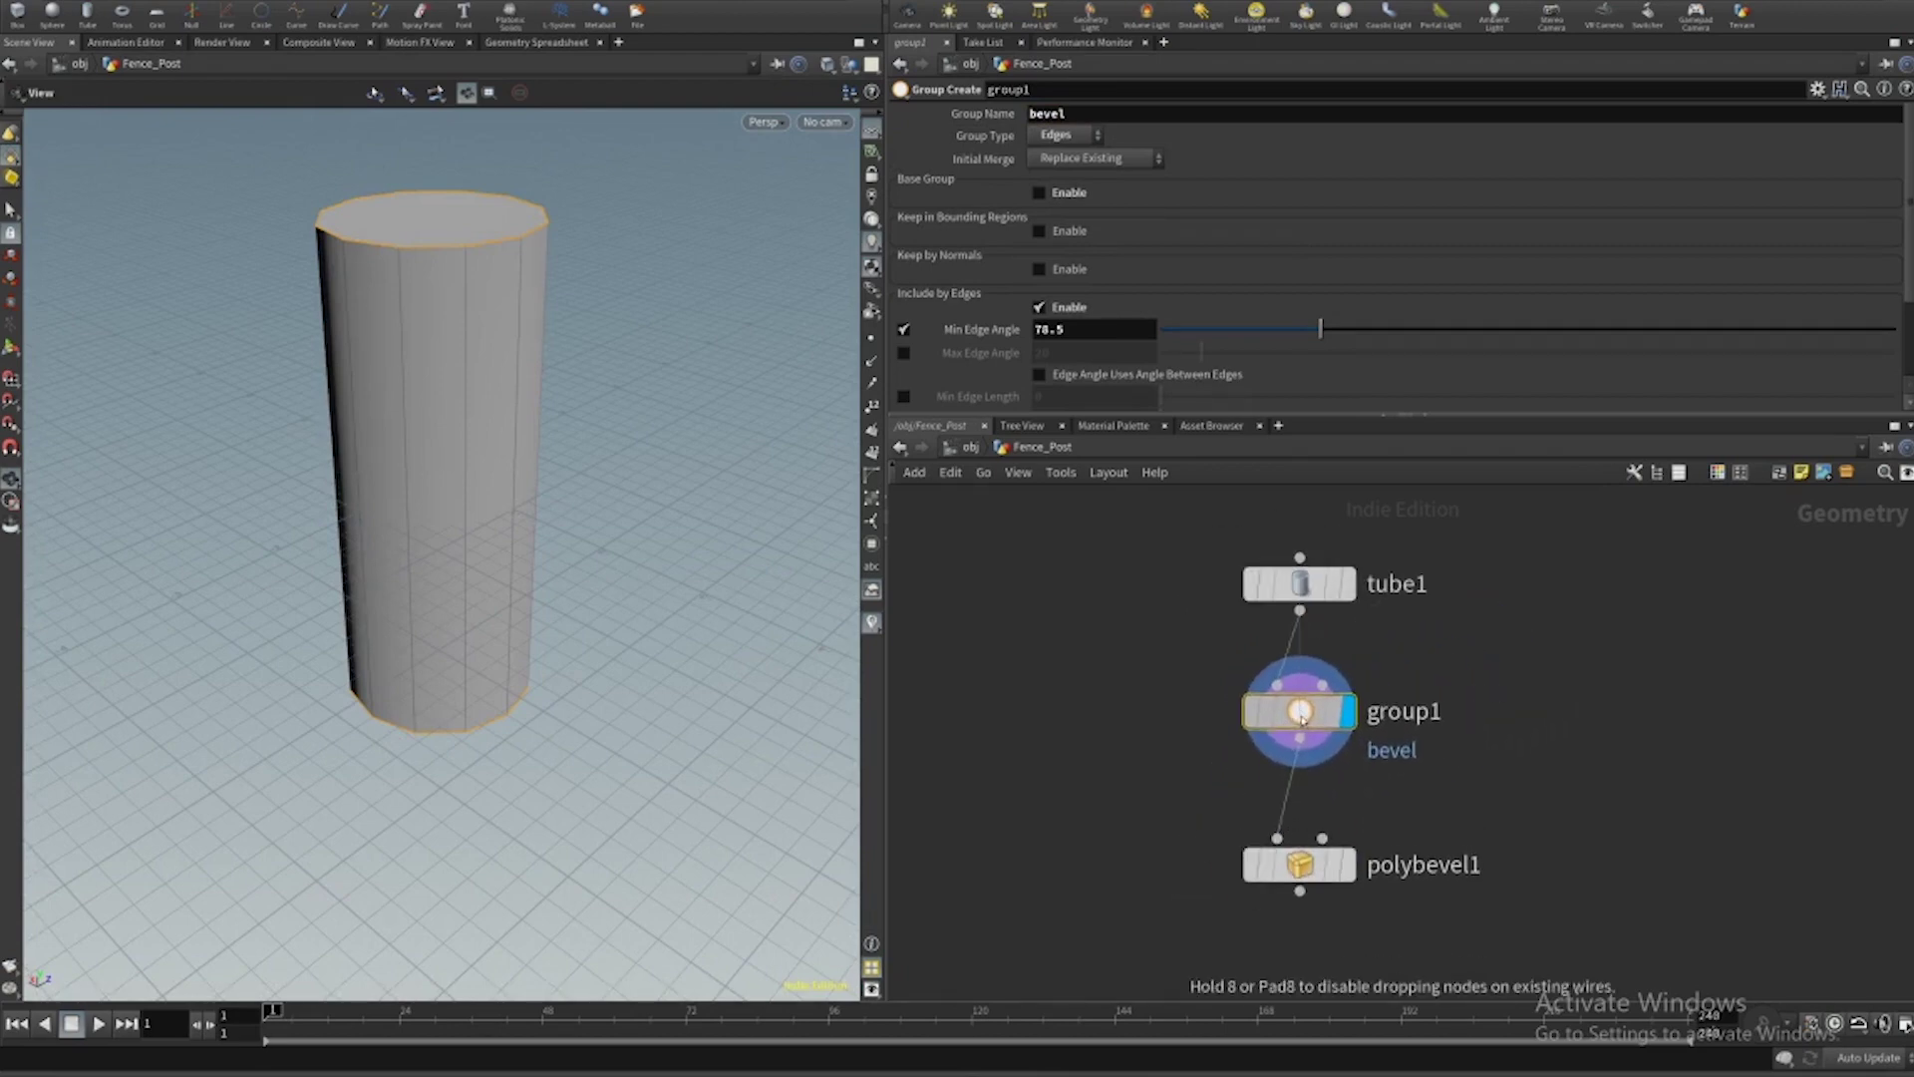
Display the PolyBevel node and restrict its bevel to the bevel group.
left_click(1350, 864)
left_click(1301, 865)
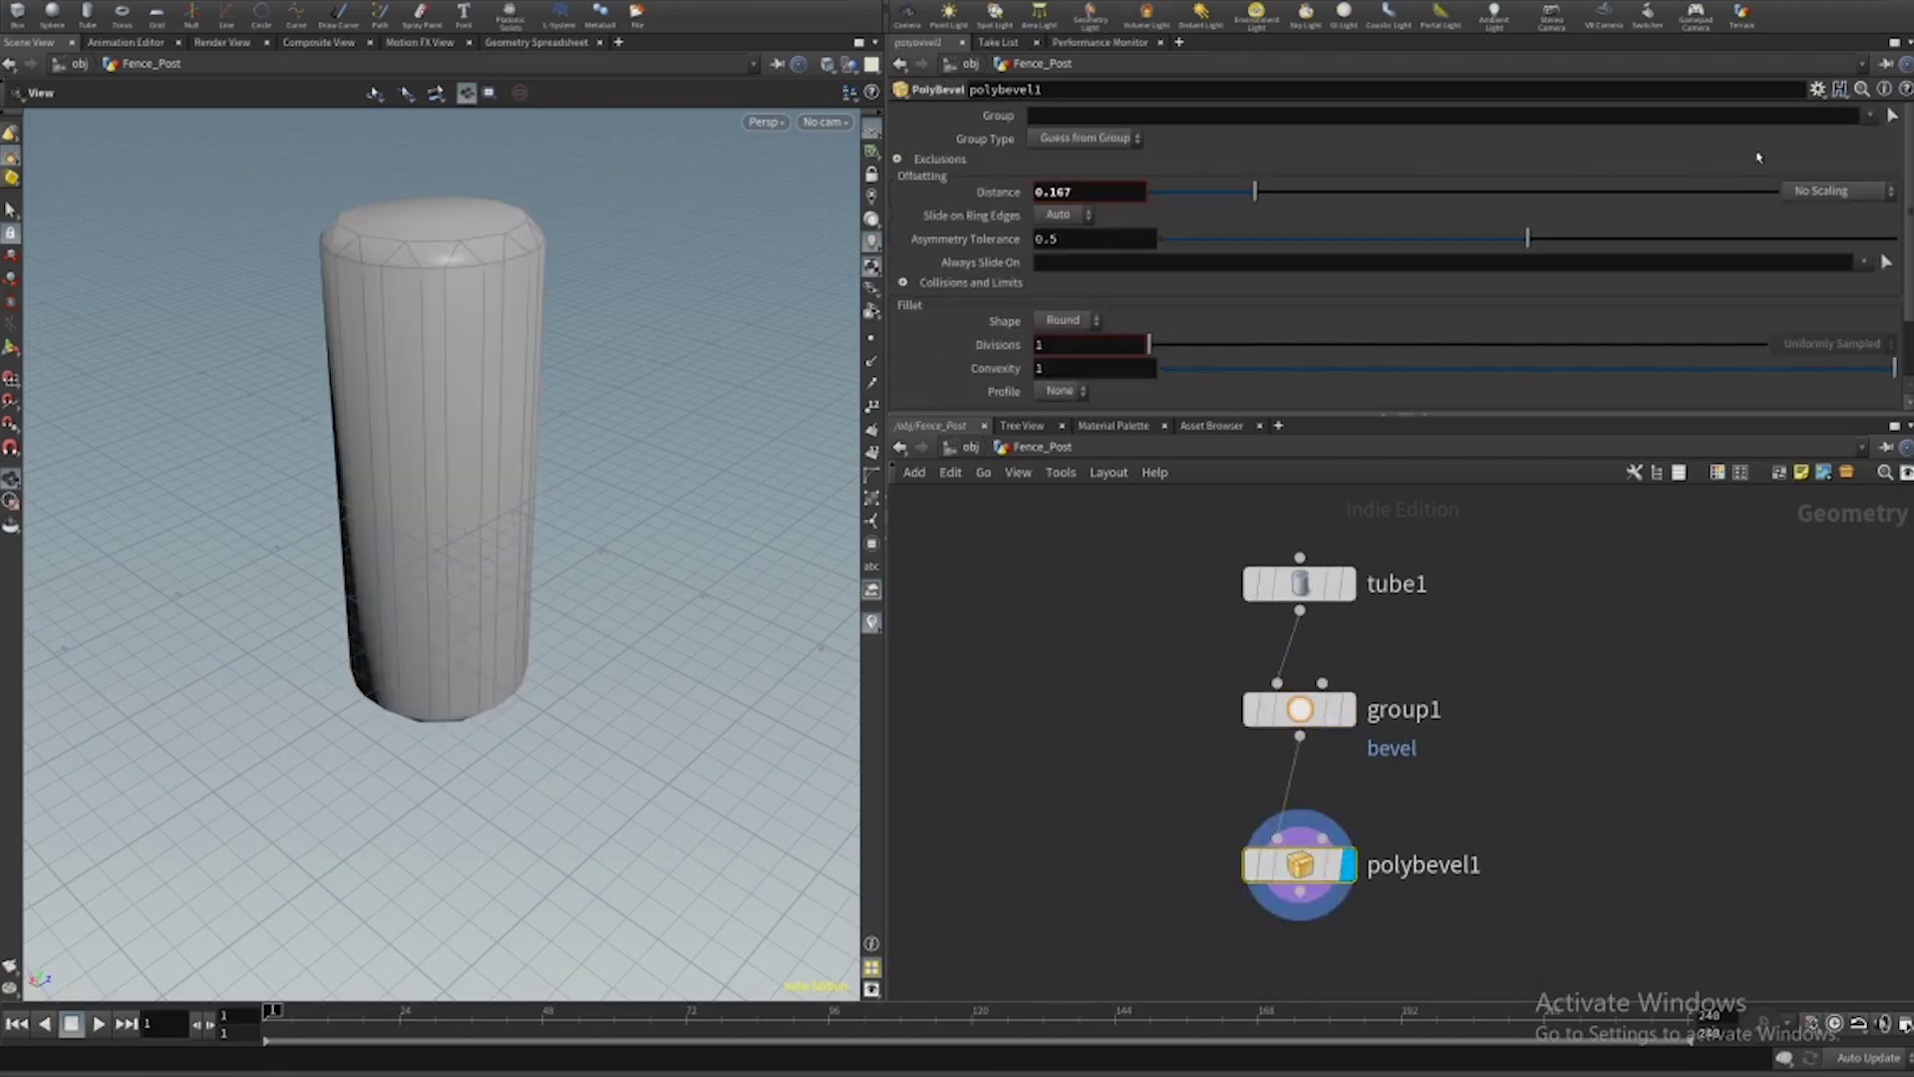
left_click(1867, 118)
left_click(1881, 137)
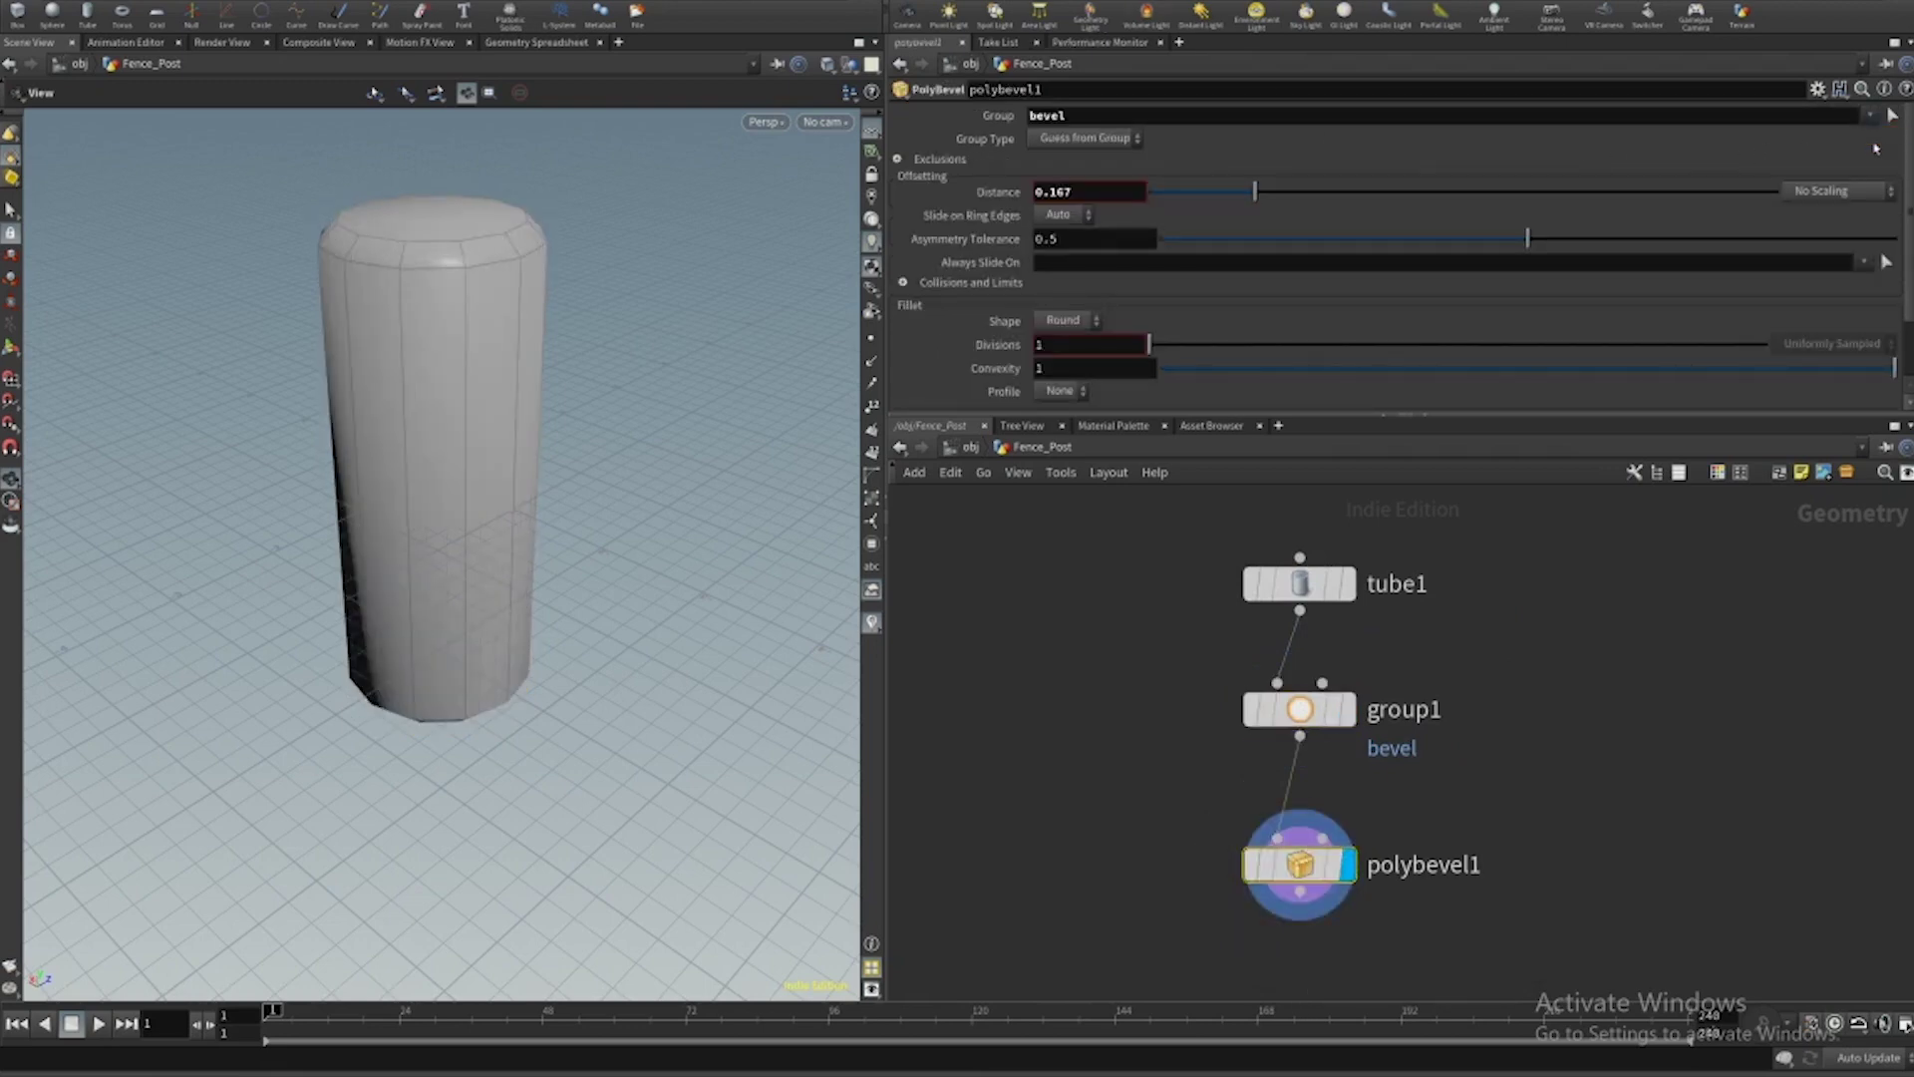
Examine the beveled post and its tube, group and bevel node chain, including the group's minimum edge angle.
left_click_drag(492, 376, 372, 252)
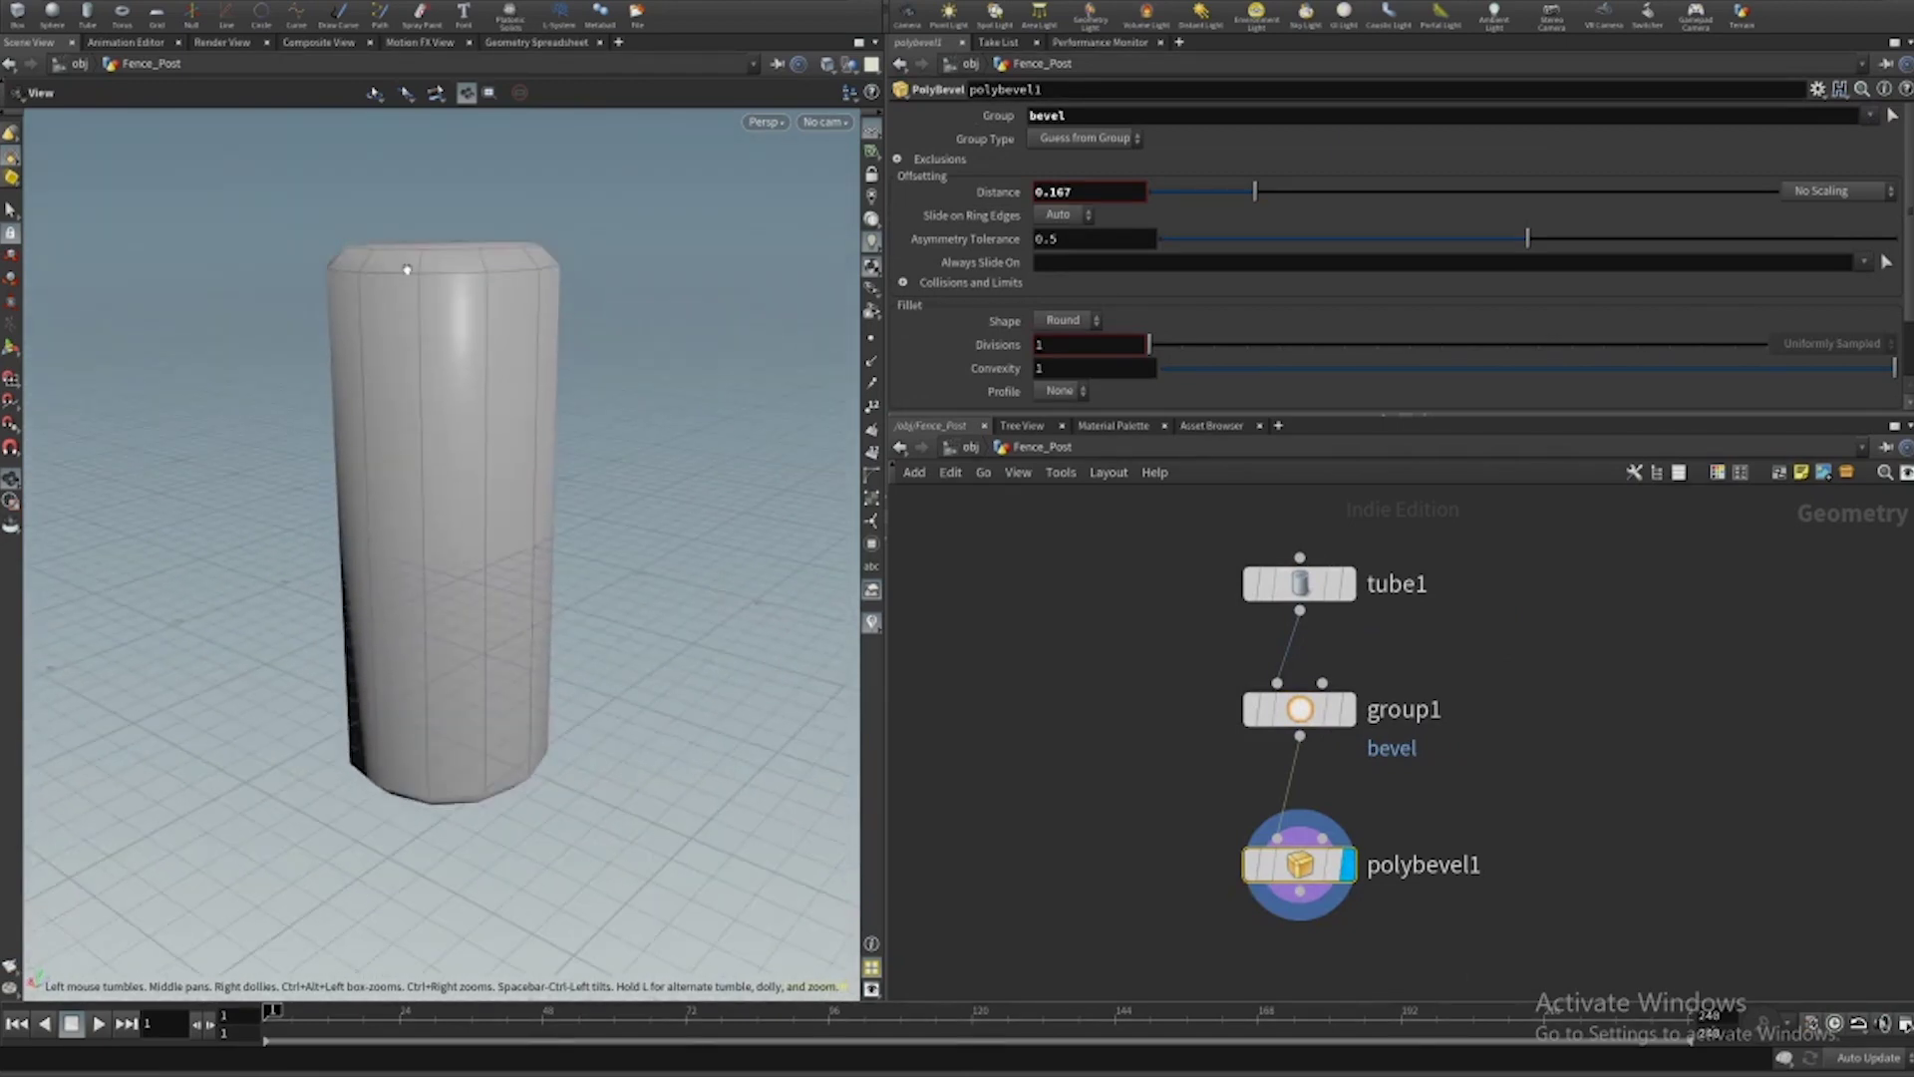
left_click_drag(565, 370, 462, 509)
scroll(1502, 727, "down", 1)
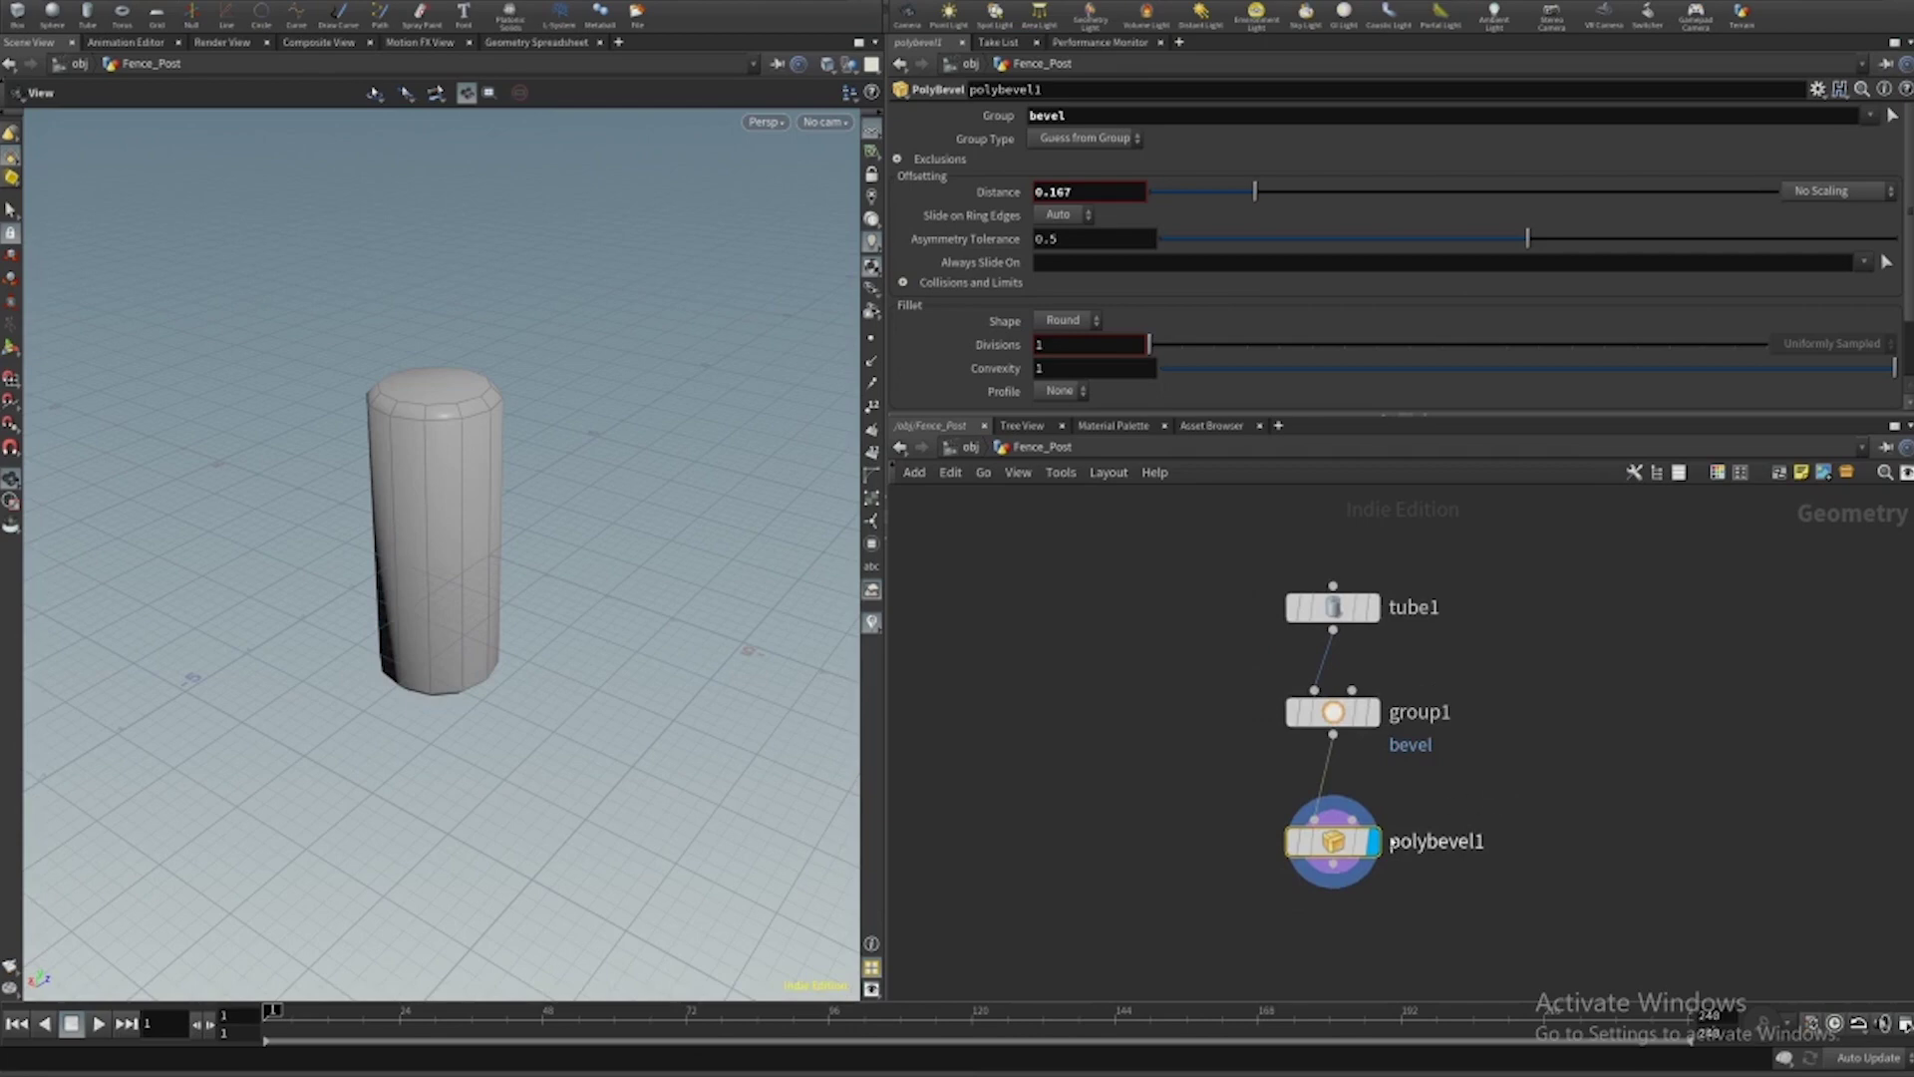
left_click_drag(1337, 840, 1337, 832)
middle_click_drag(1406, 922, 1397, 855)
scroll(1399, 838, "down", 1)
left_click_drag(1454, 865, 1326, 724)
left_click(1379, 654)
middle_click_drag(1374, 658, 1383, 660)
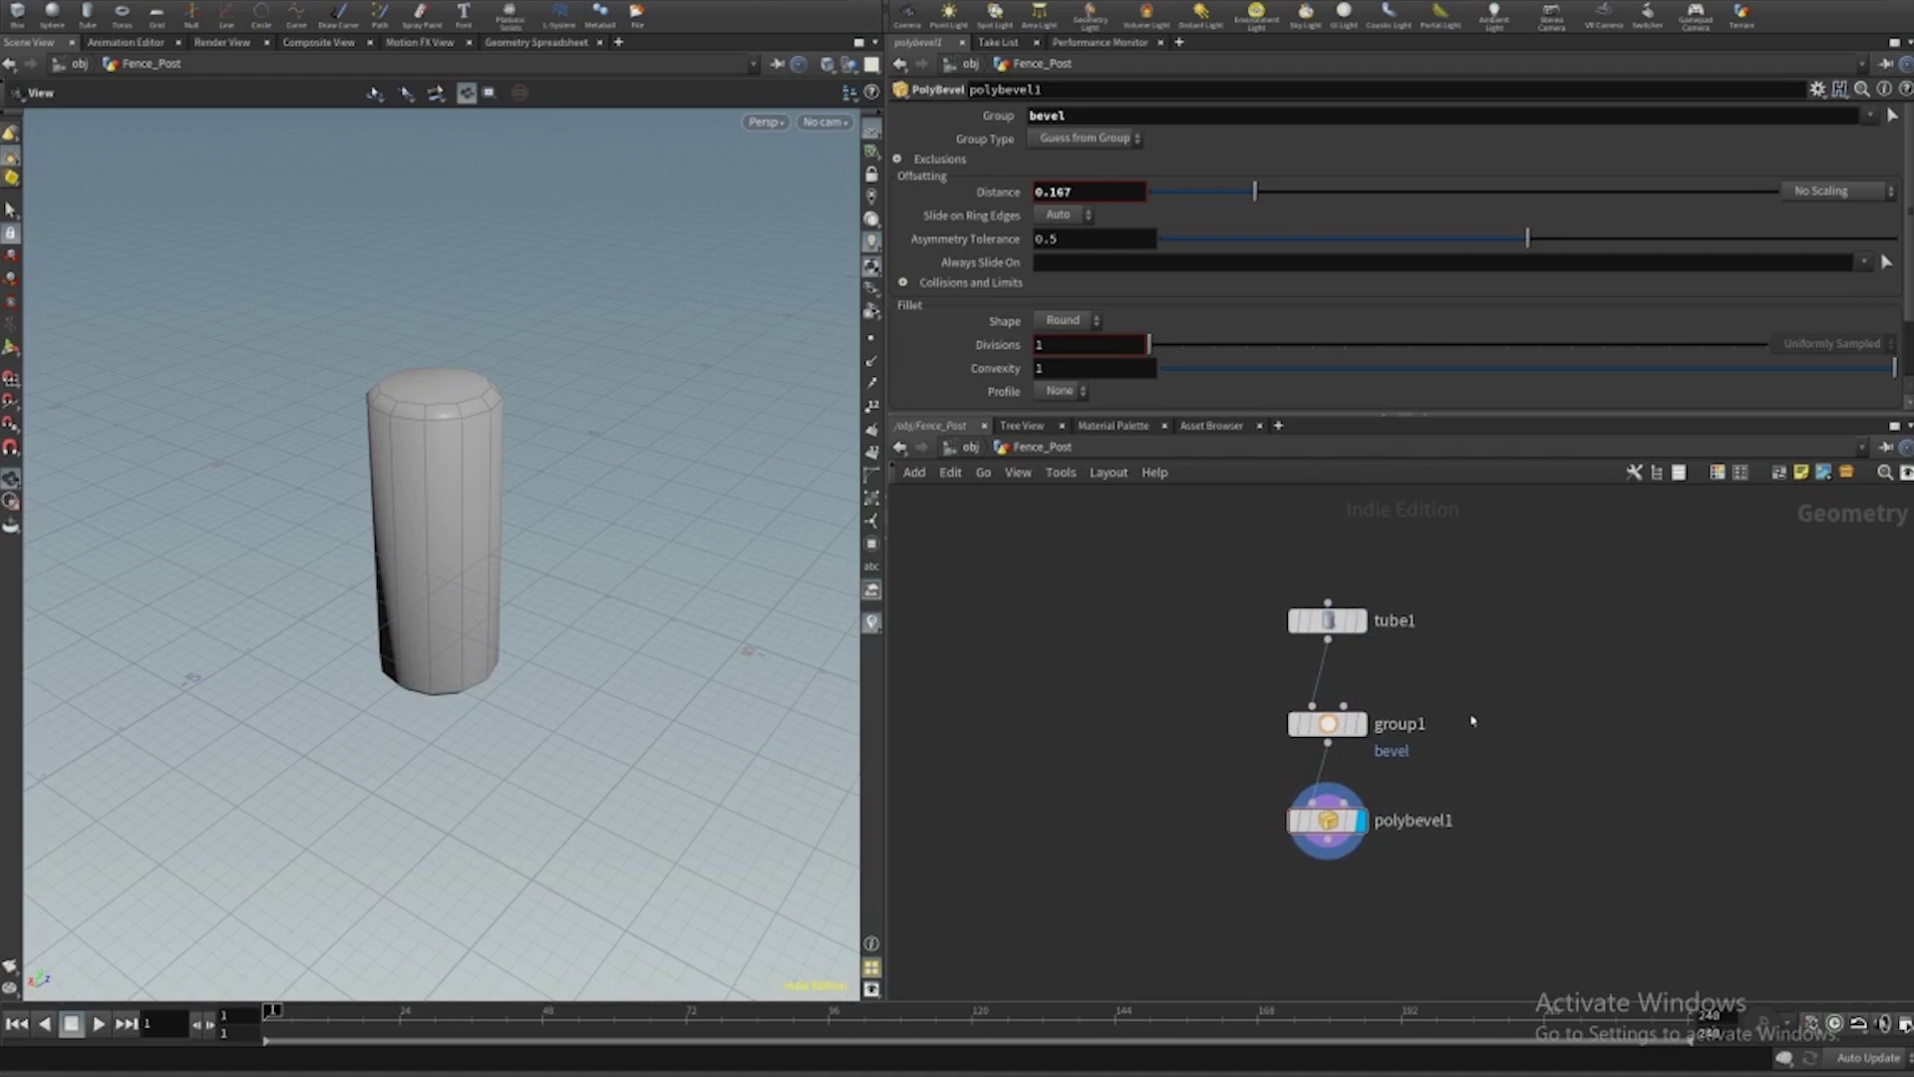
left_click_drag(748, 618, 522, 559)
middle_click_drag(1516, 854, 1473, 847)
left_click_drag(1474, 847, 1331, 732)
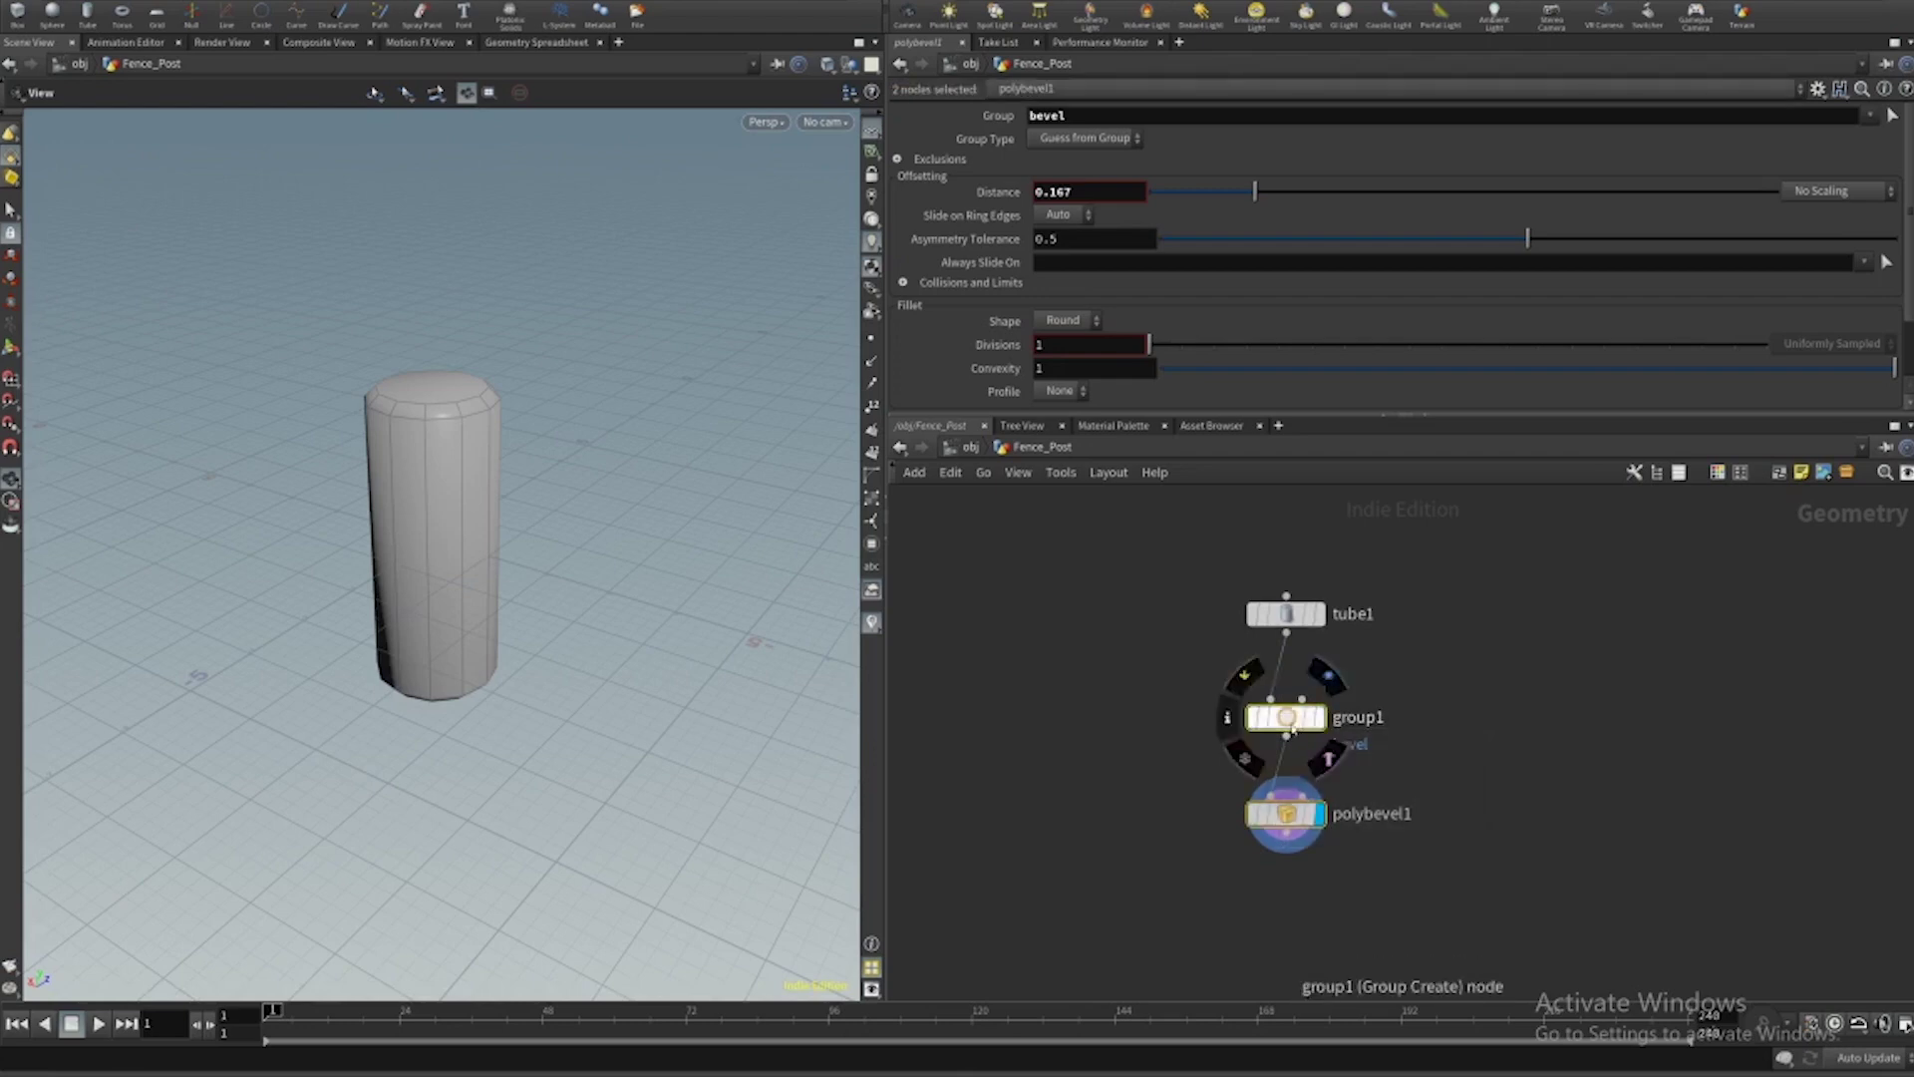
left_click(1289, 726)
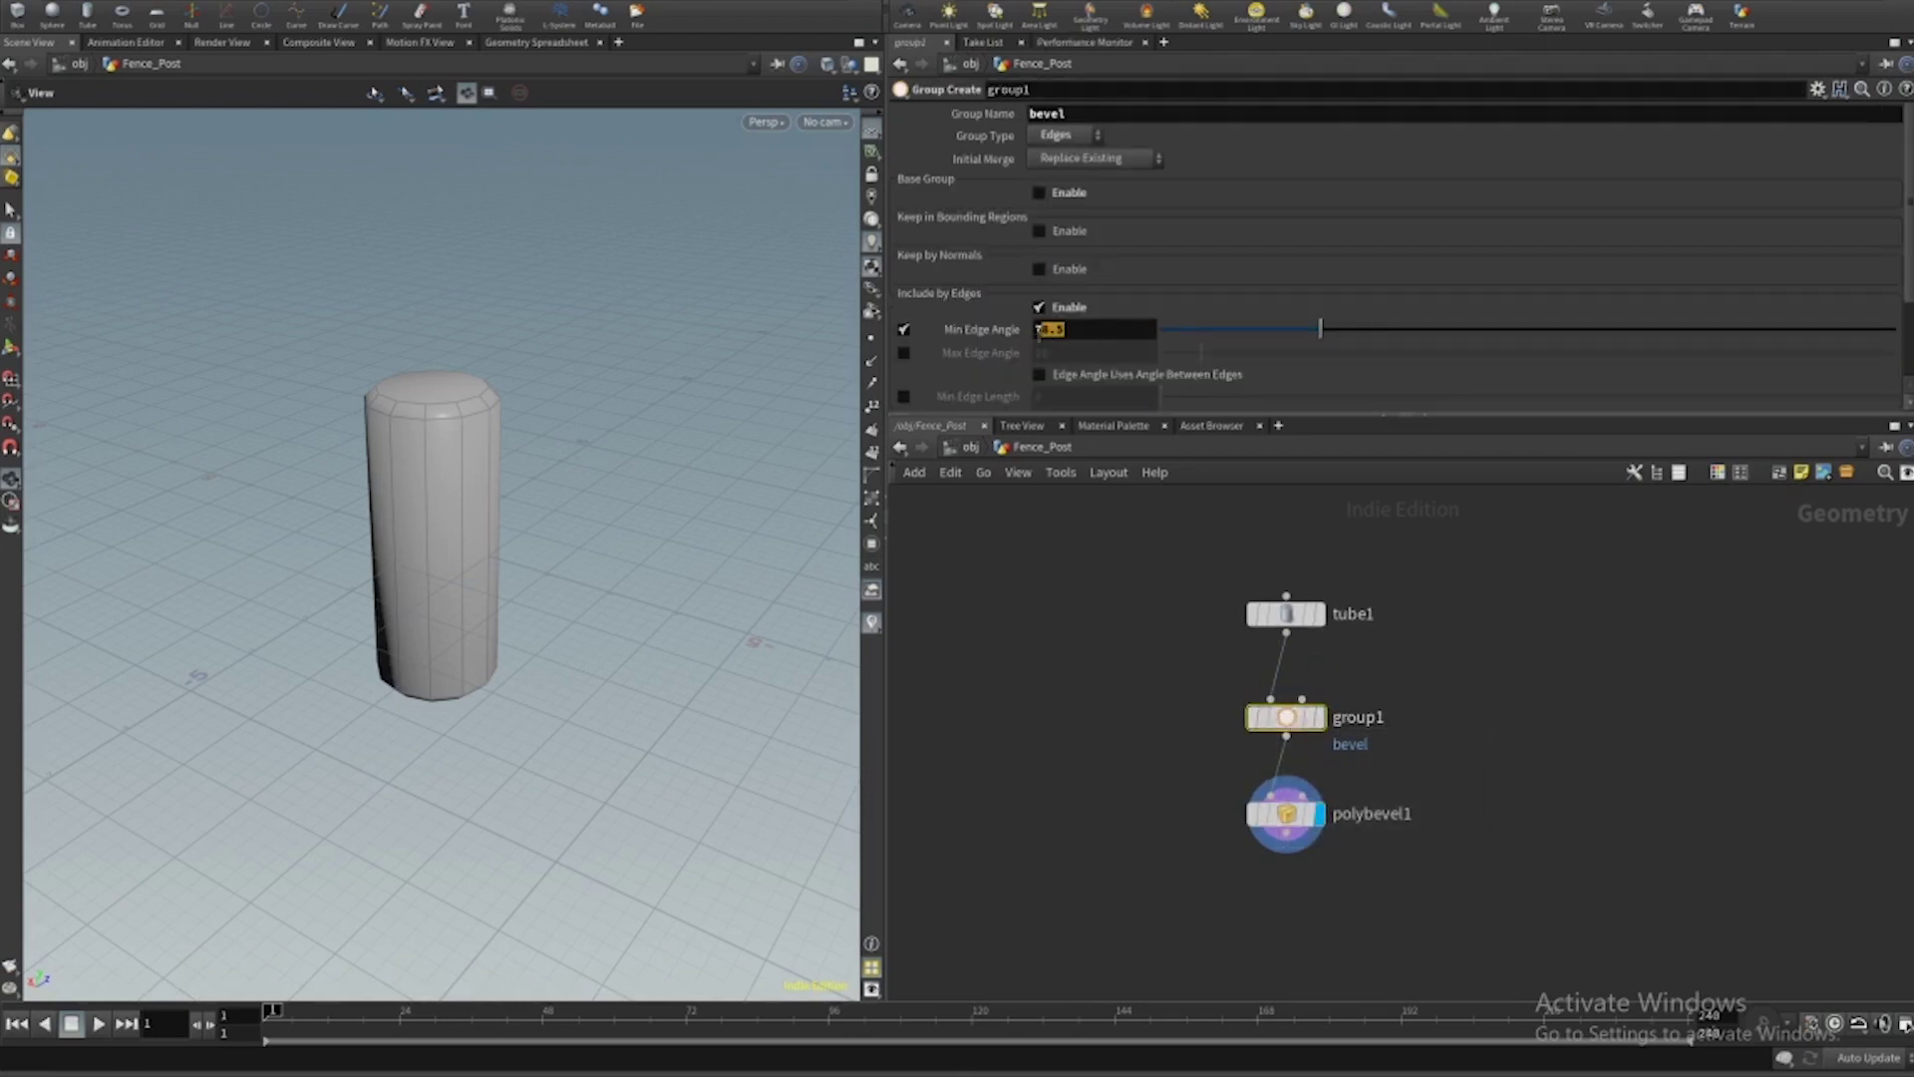
Set the tube to 15 columns and 5 rows to test the bevel on denser geometry.
left_click(1286, 613)
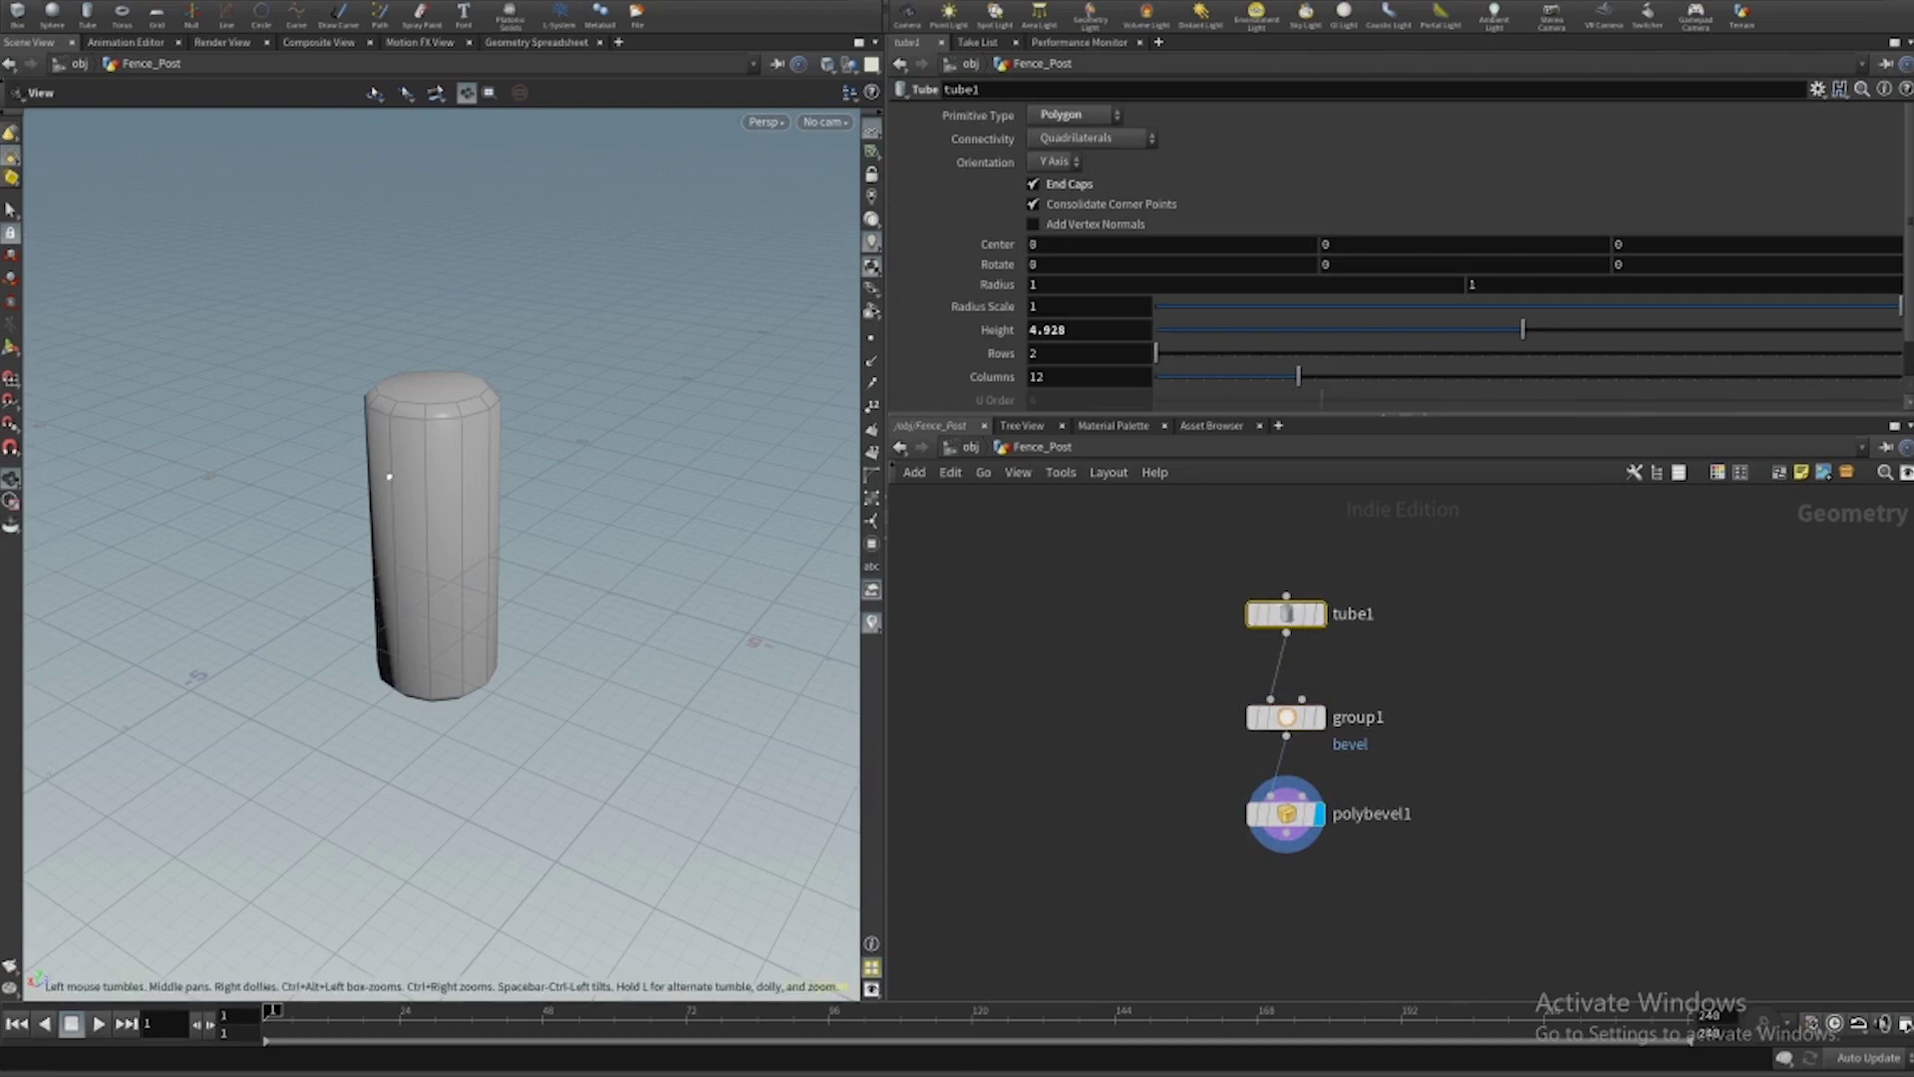
left_click_drag(389, 476, 396, 511)
left_click_drag(1299, 378, 1346, 379)
left_click_drag(1165, 360, 1221, 359)
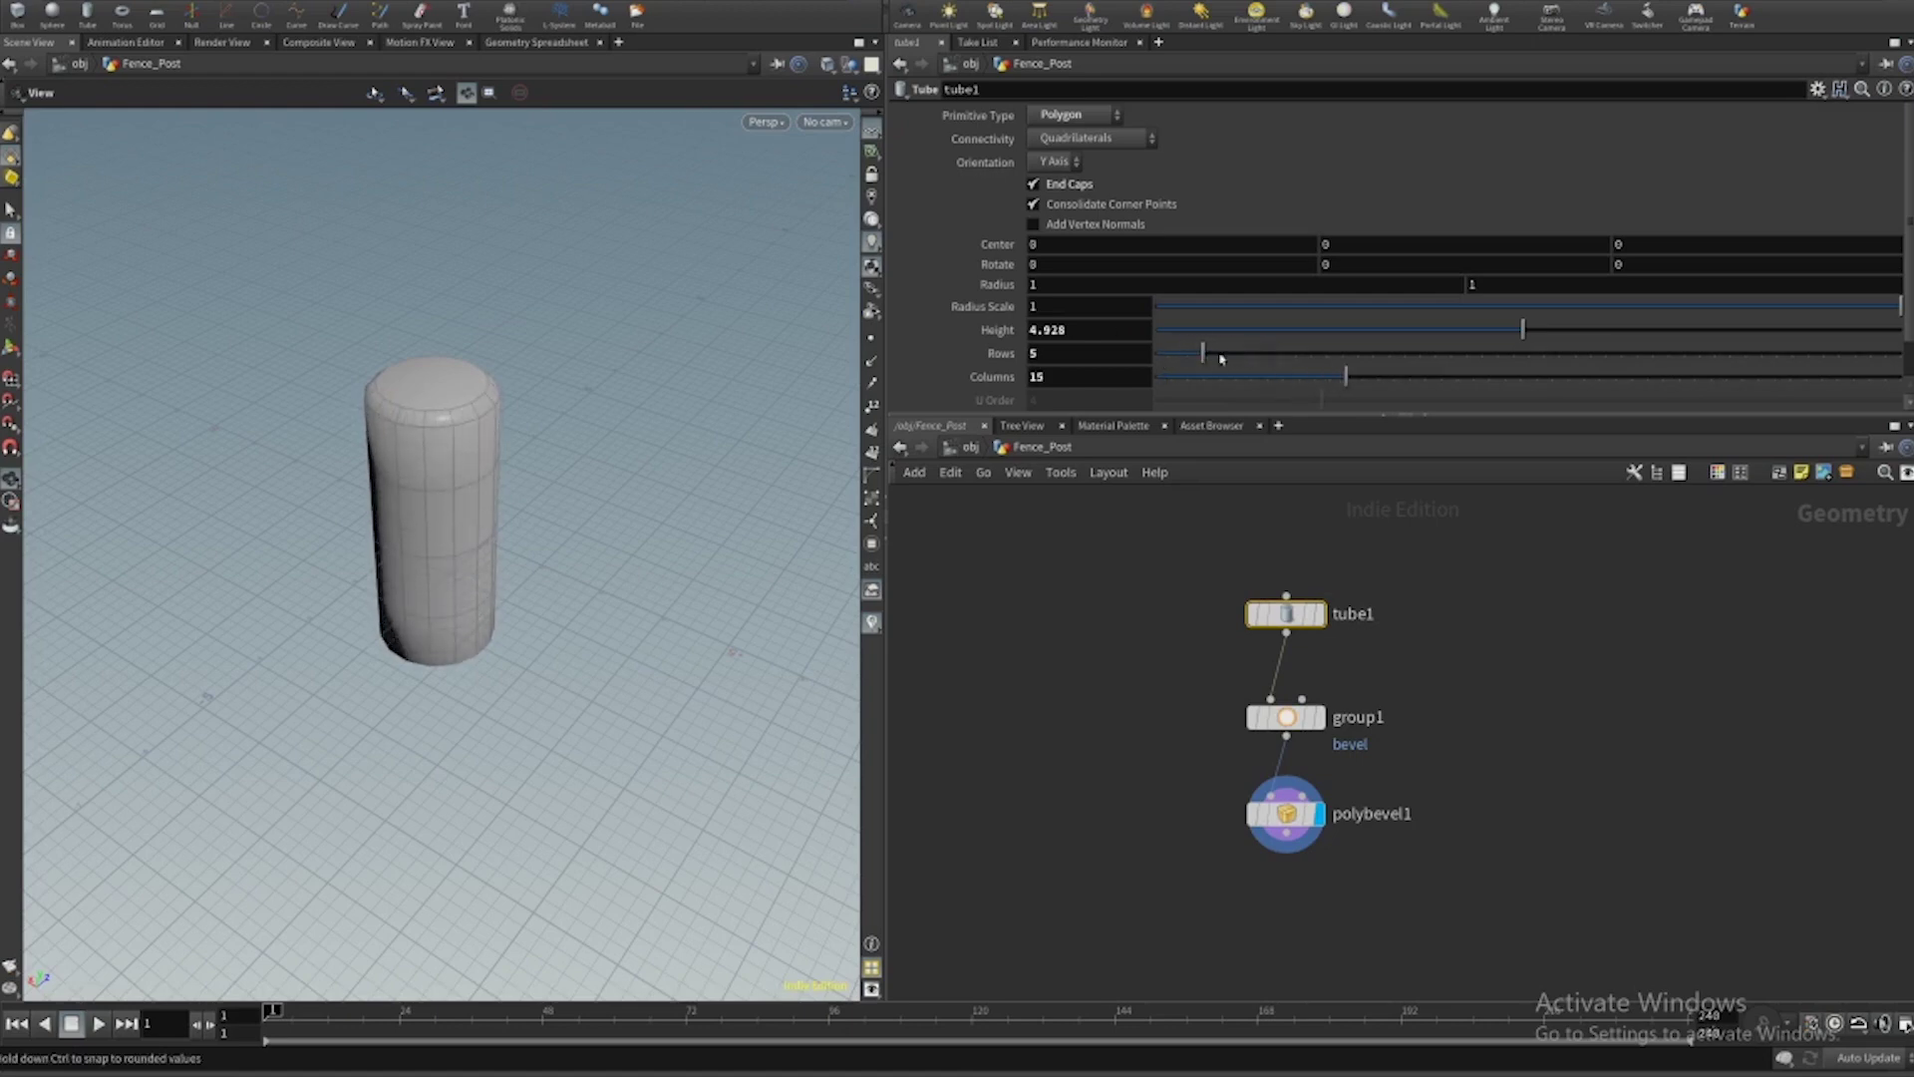
Set the tube's height to 4.056 and its radius scale to 1.0894.
left_click_drag(1495, 345, 1827, 309)
mouse_move(1128, 309)
middle_mouse_down()
mouse_move(1168, 314)
mouse_move(1146, 313)
middle_mouse_up()
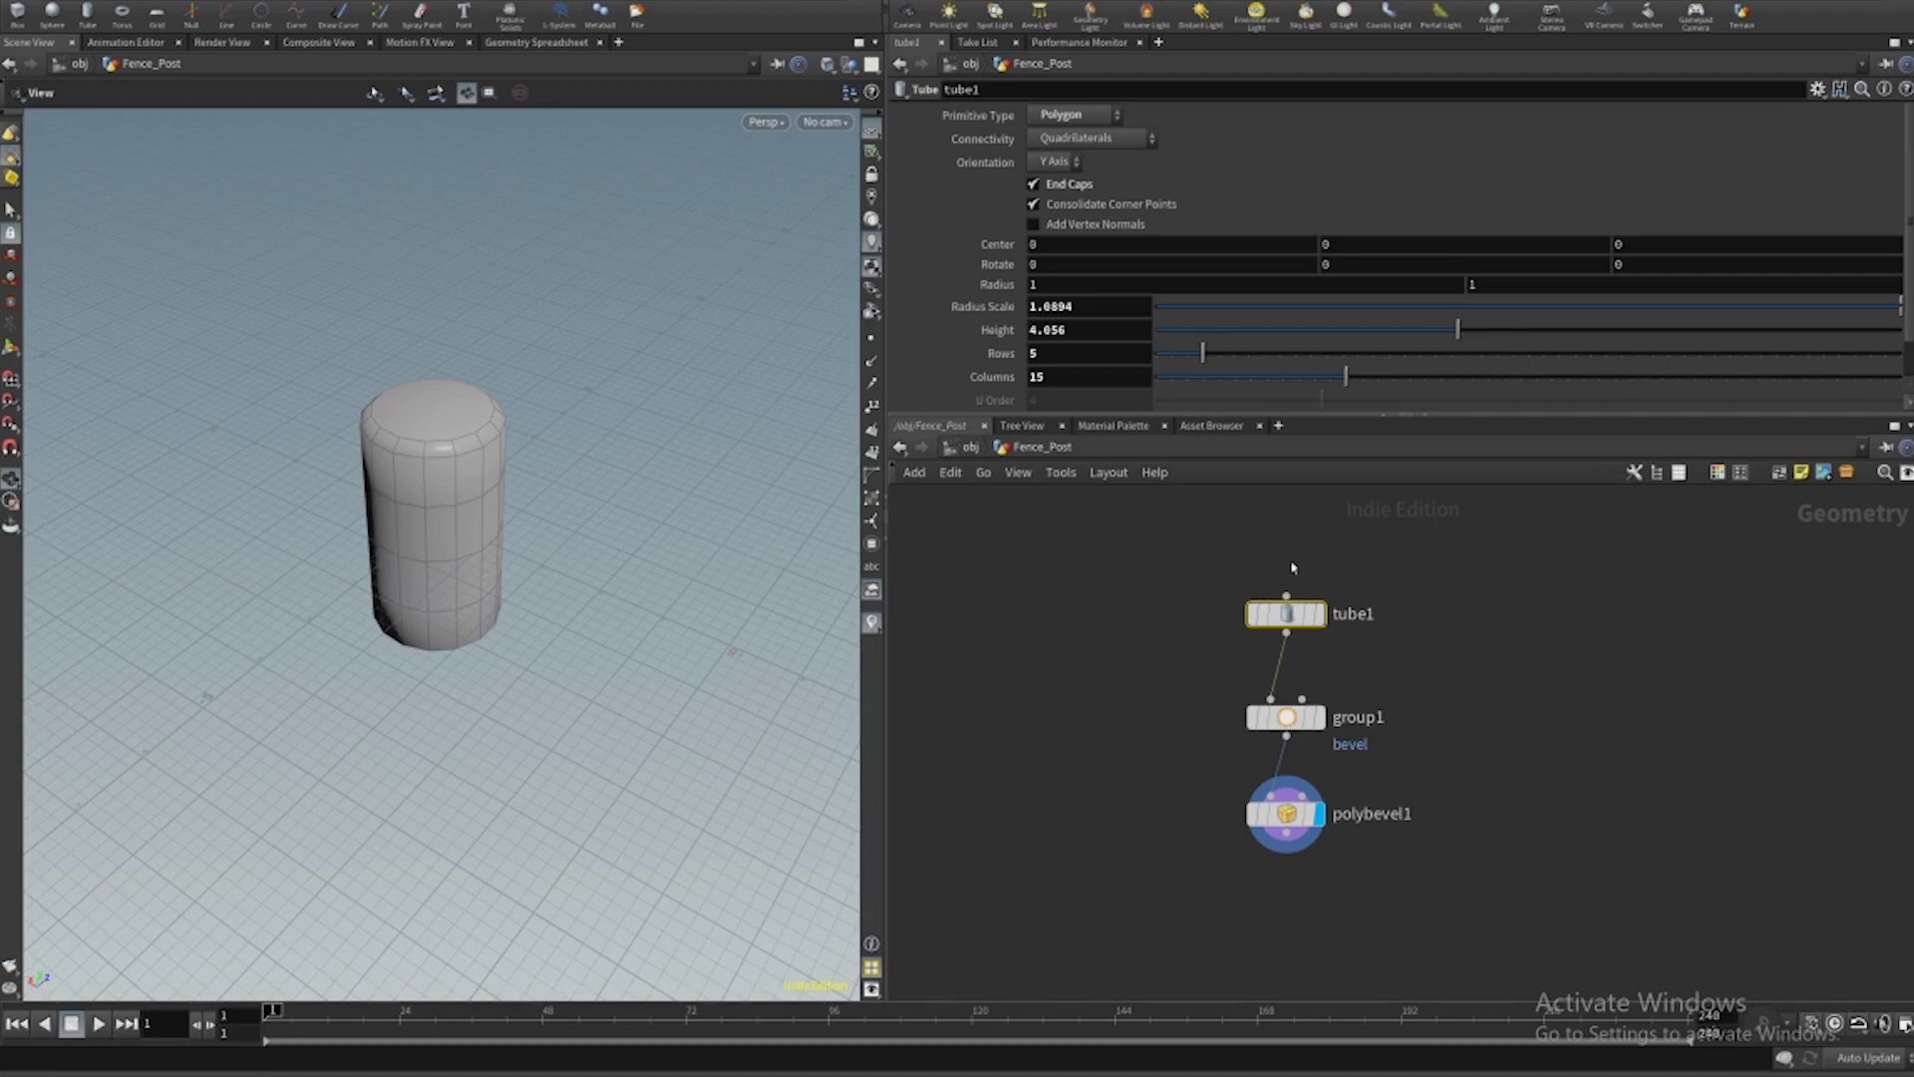
Try a Box node in place of the tube as the group's input, and display the group result.
left_click_drag(1291, 612, 1172, 610)
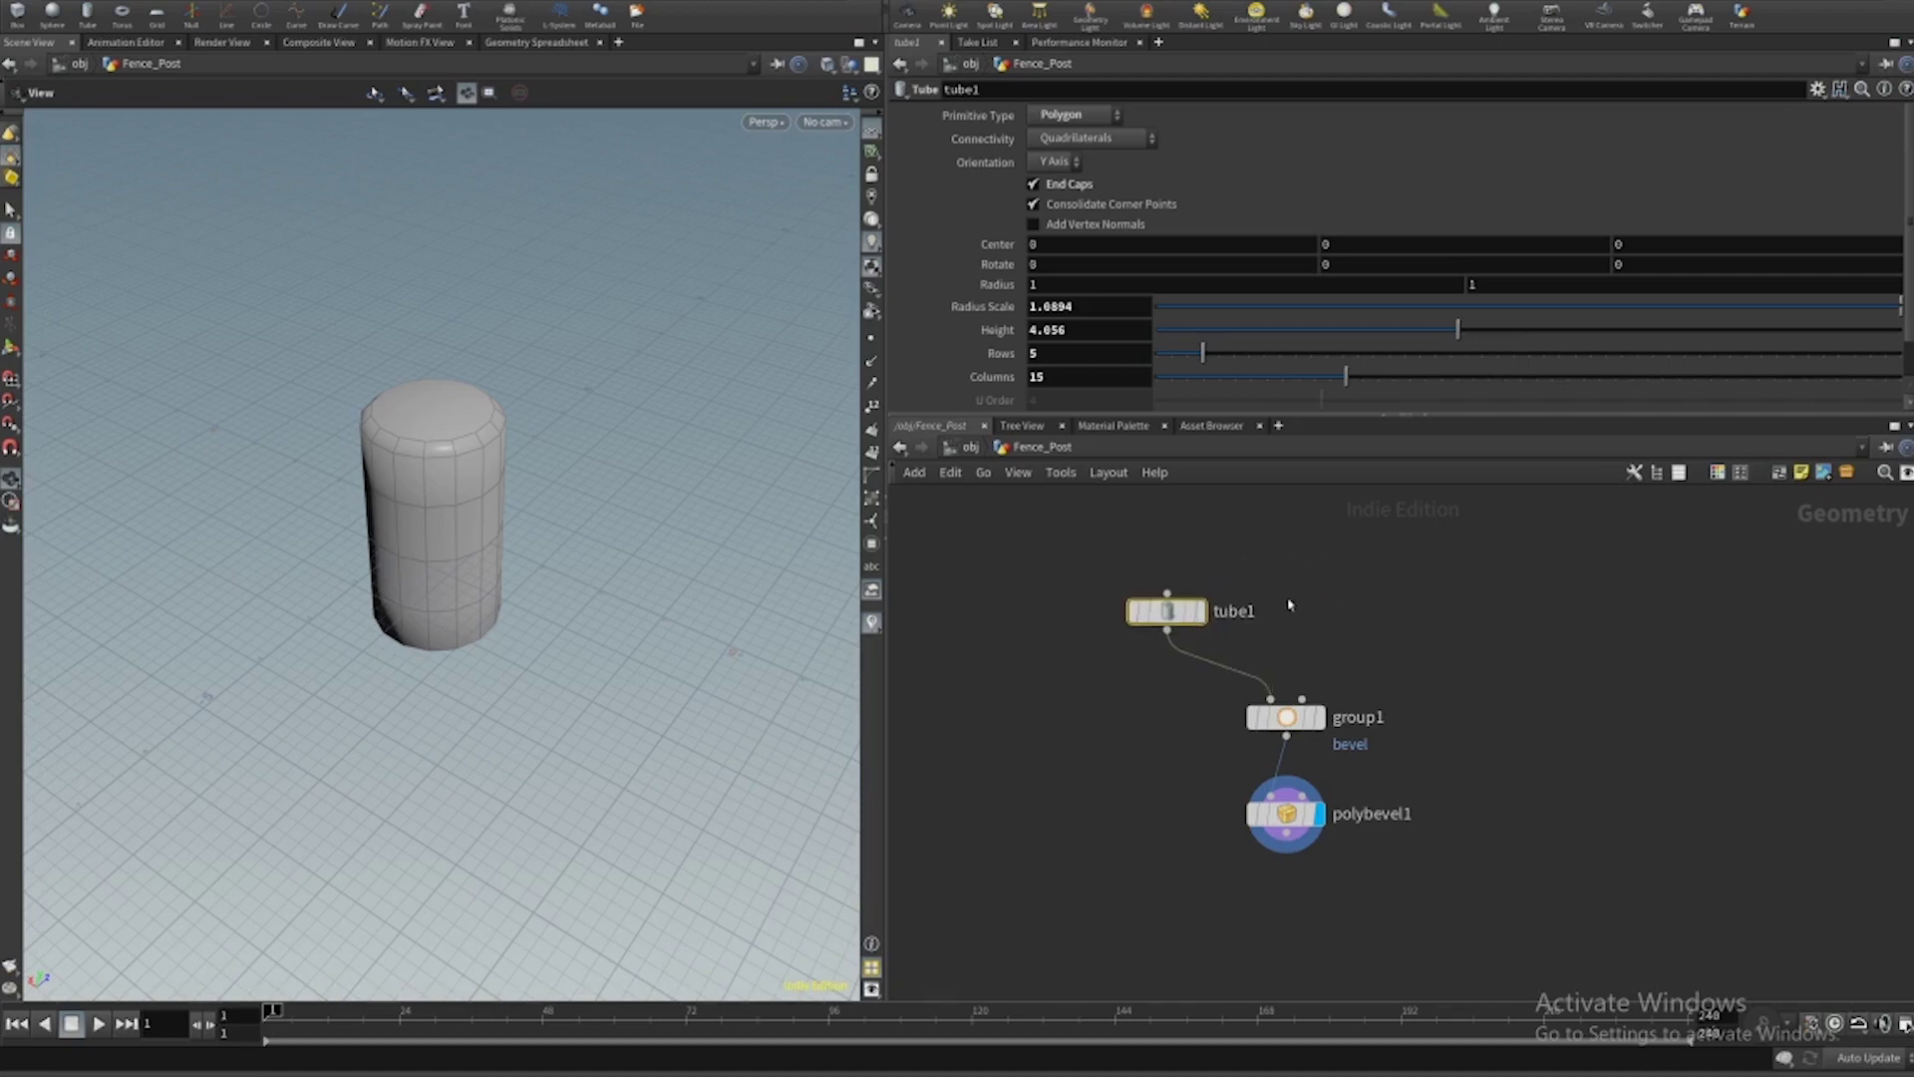
key("Tab")
type("box")
key("Return")
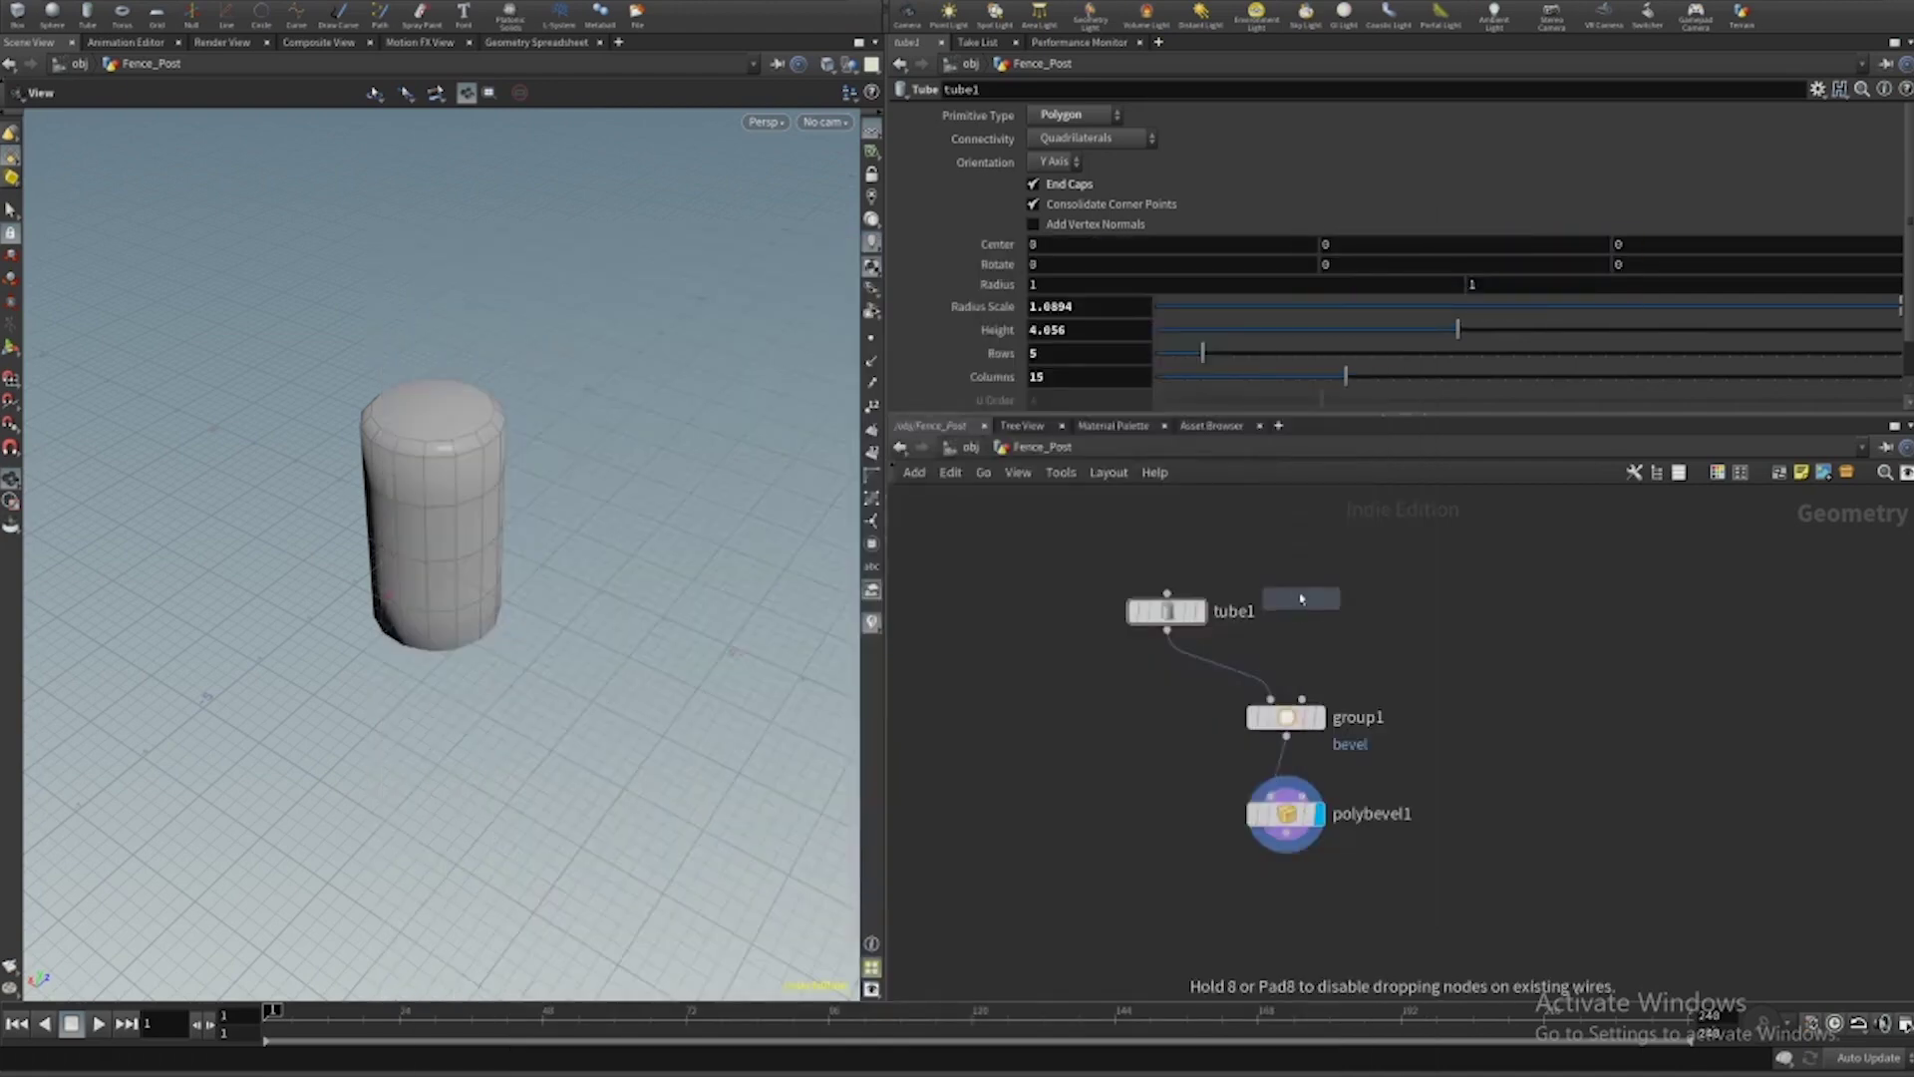
left_click(1286, 610)
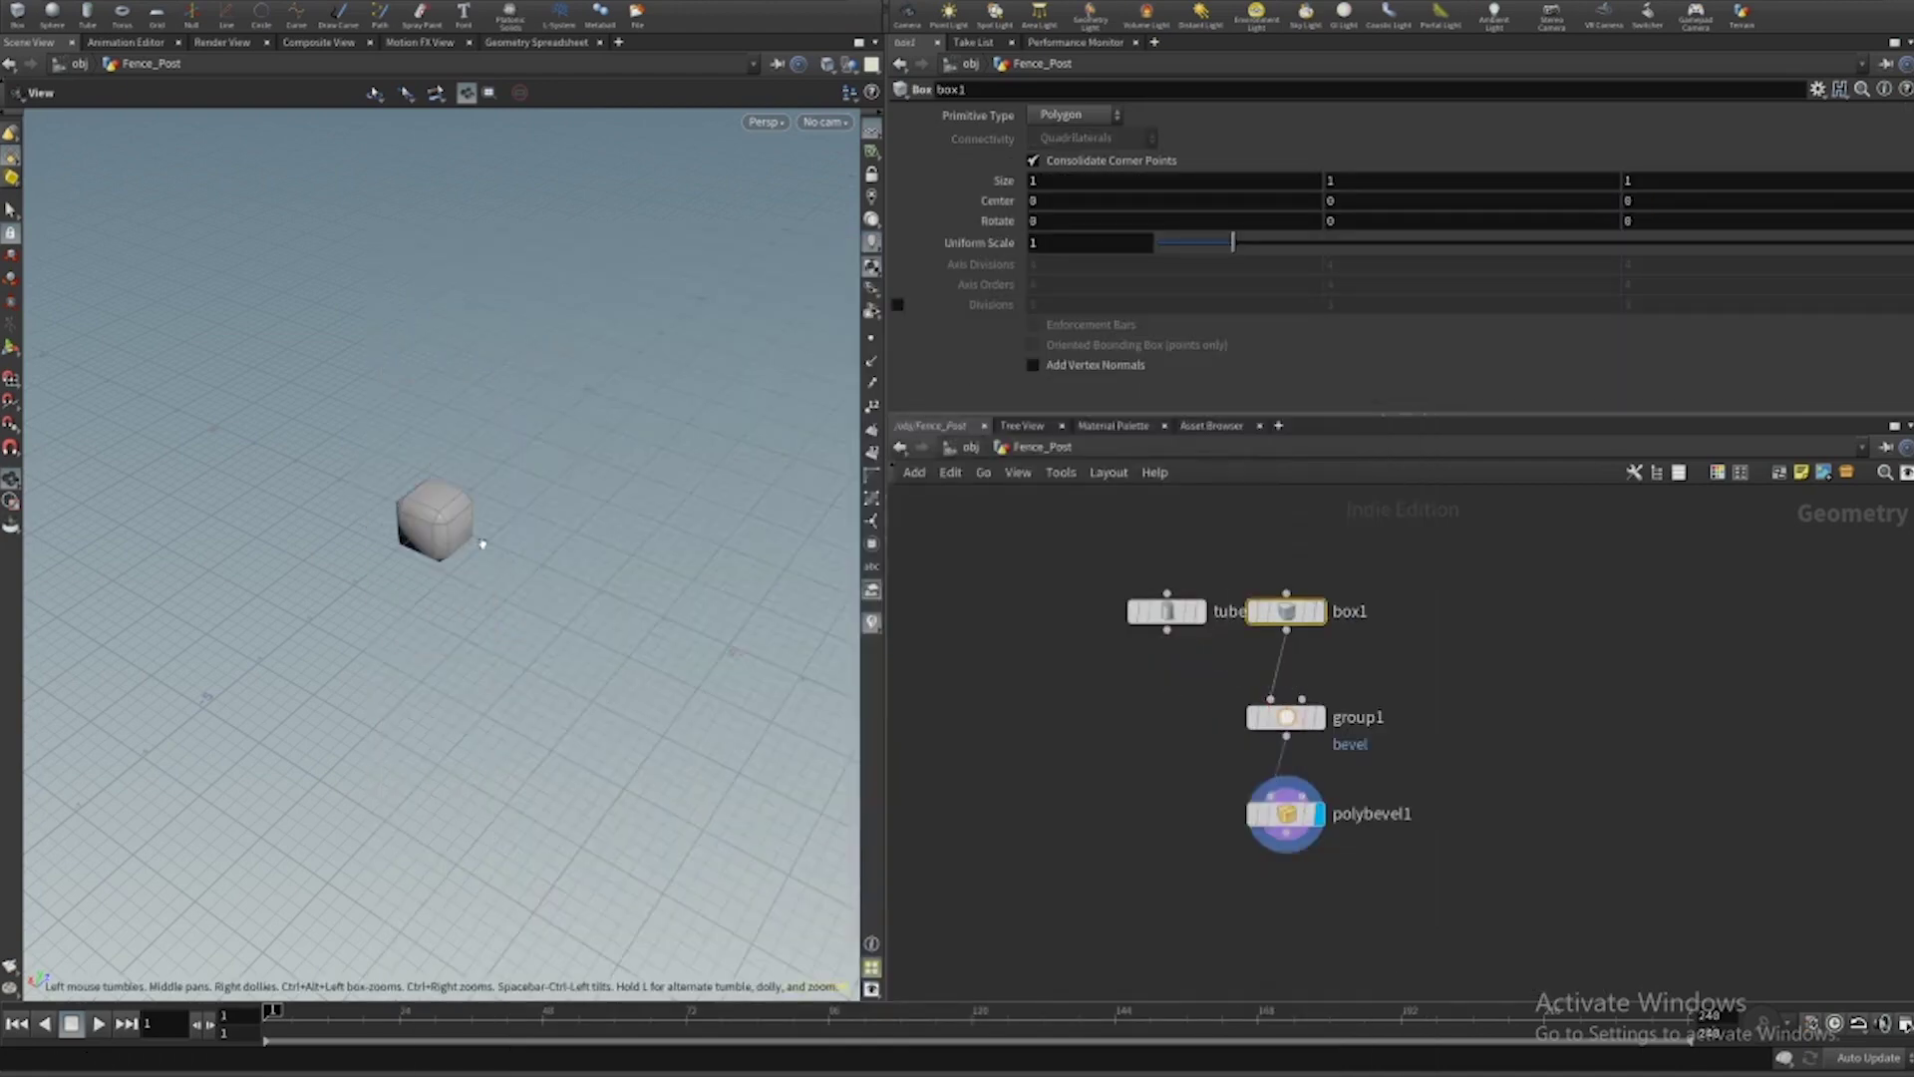
key("h")
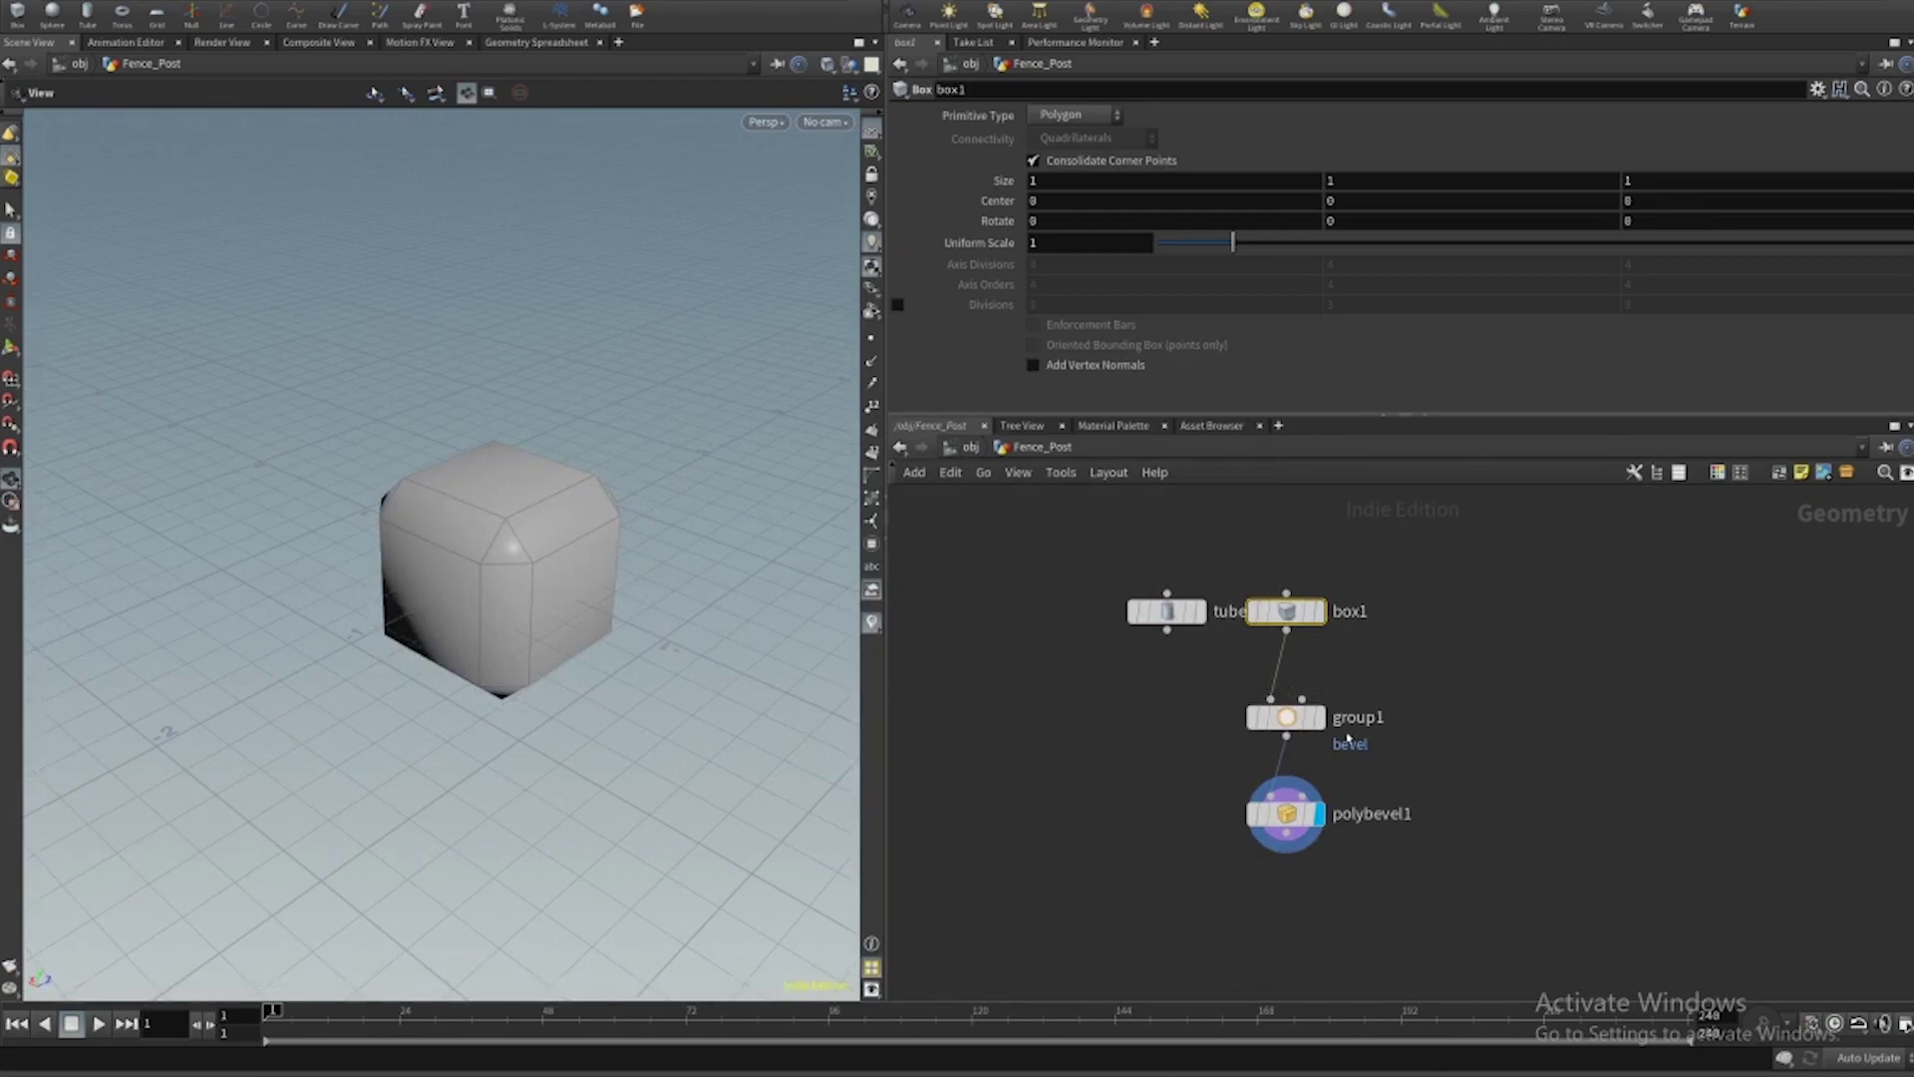
left_click(1320, 717)
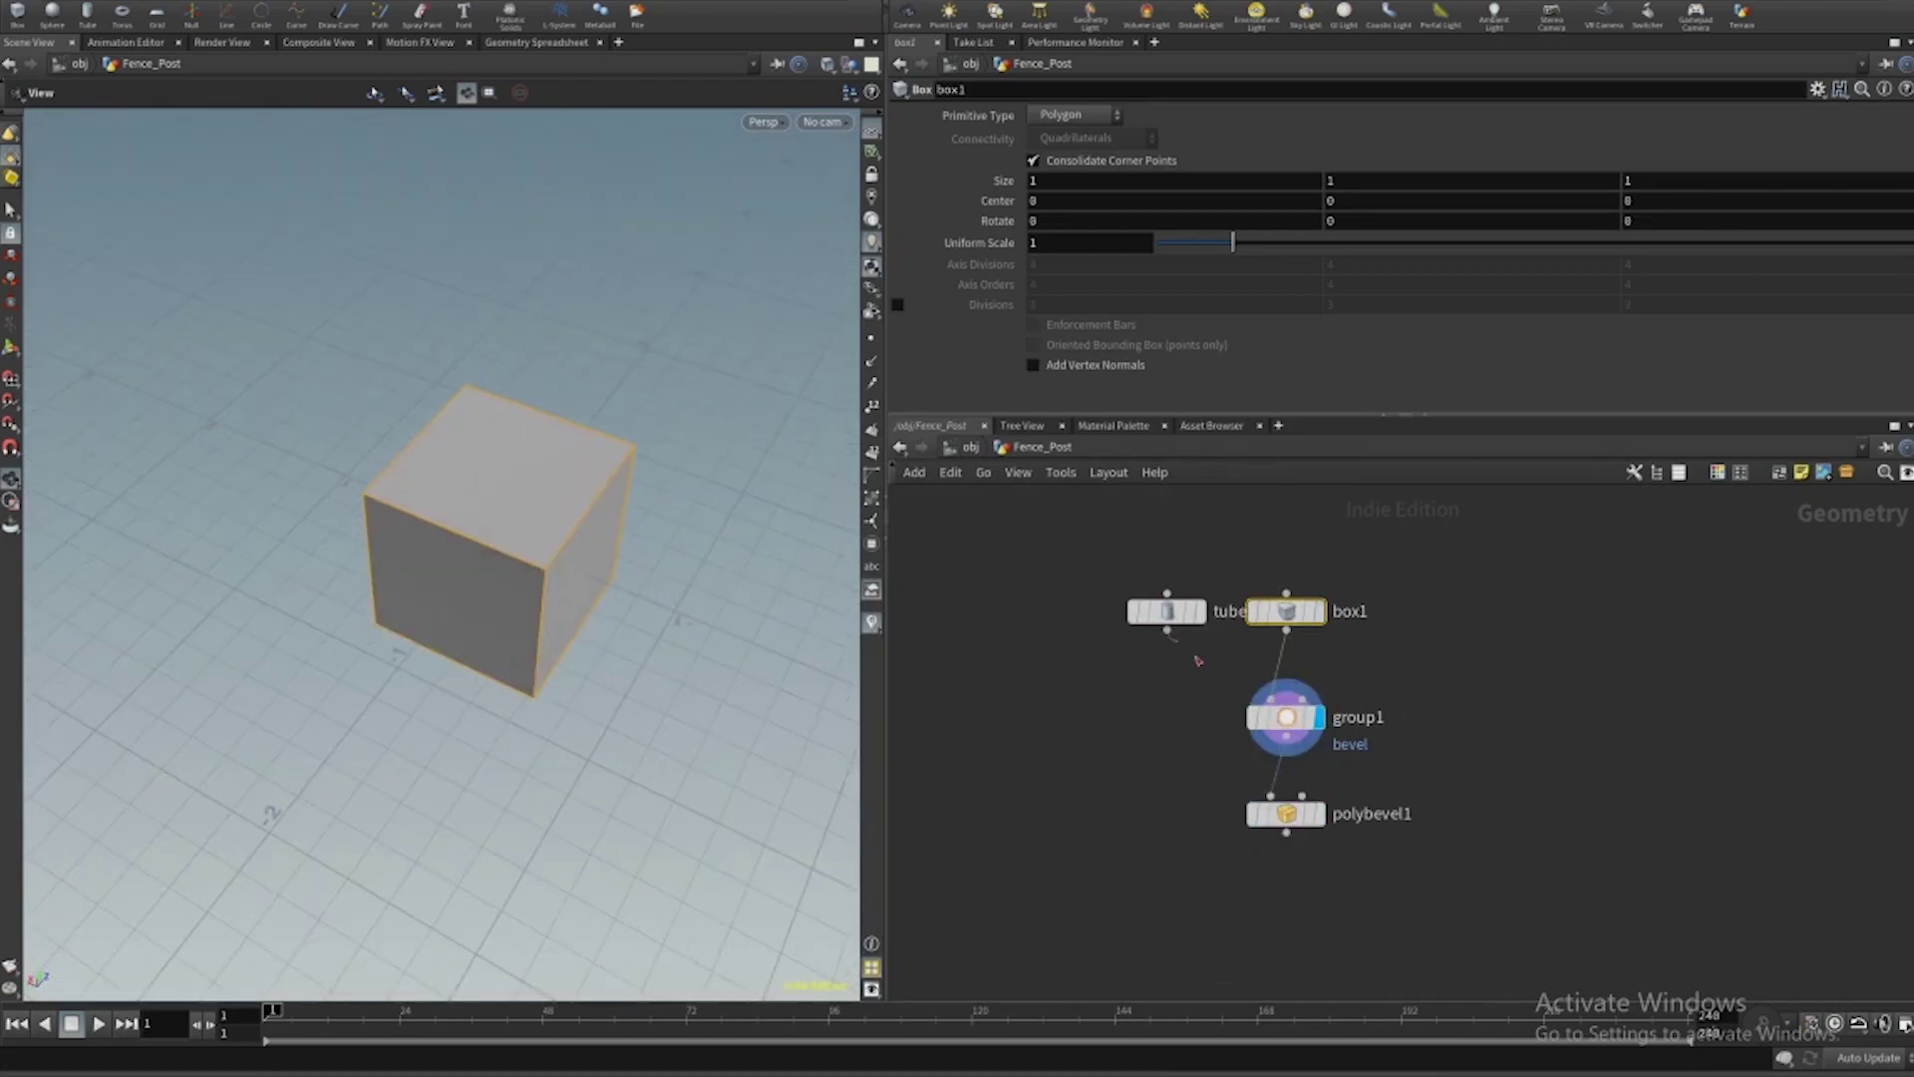
Delete the box, restore the tube as the group's input, and display the PolyBevel node.
left_click_drag(1198, 660, 1285, 689)
key("Delete")
left_click_drag(1169, 612, 1292, 620)
left_click(1320, 813)
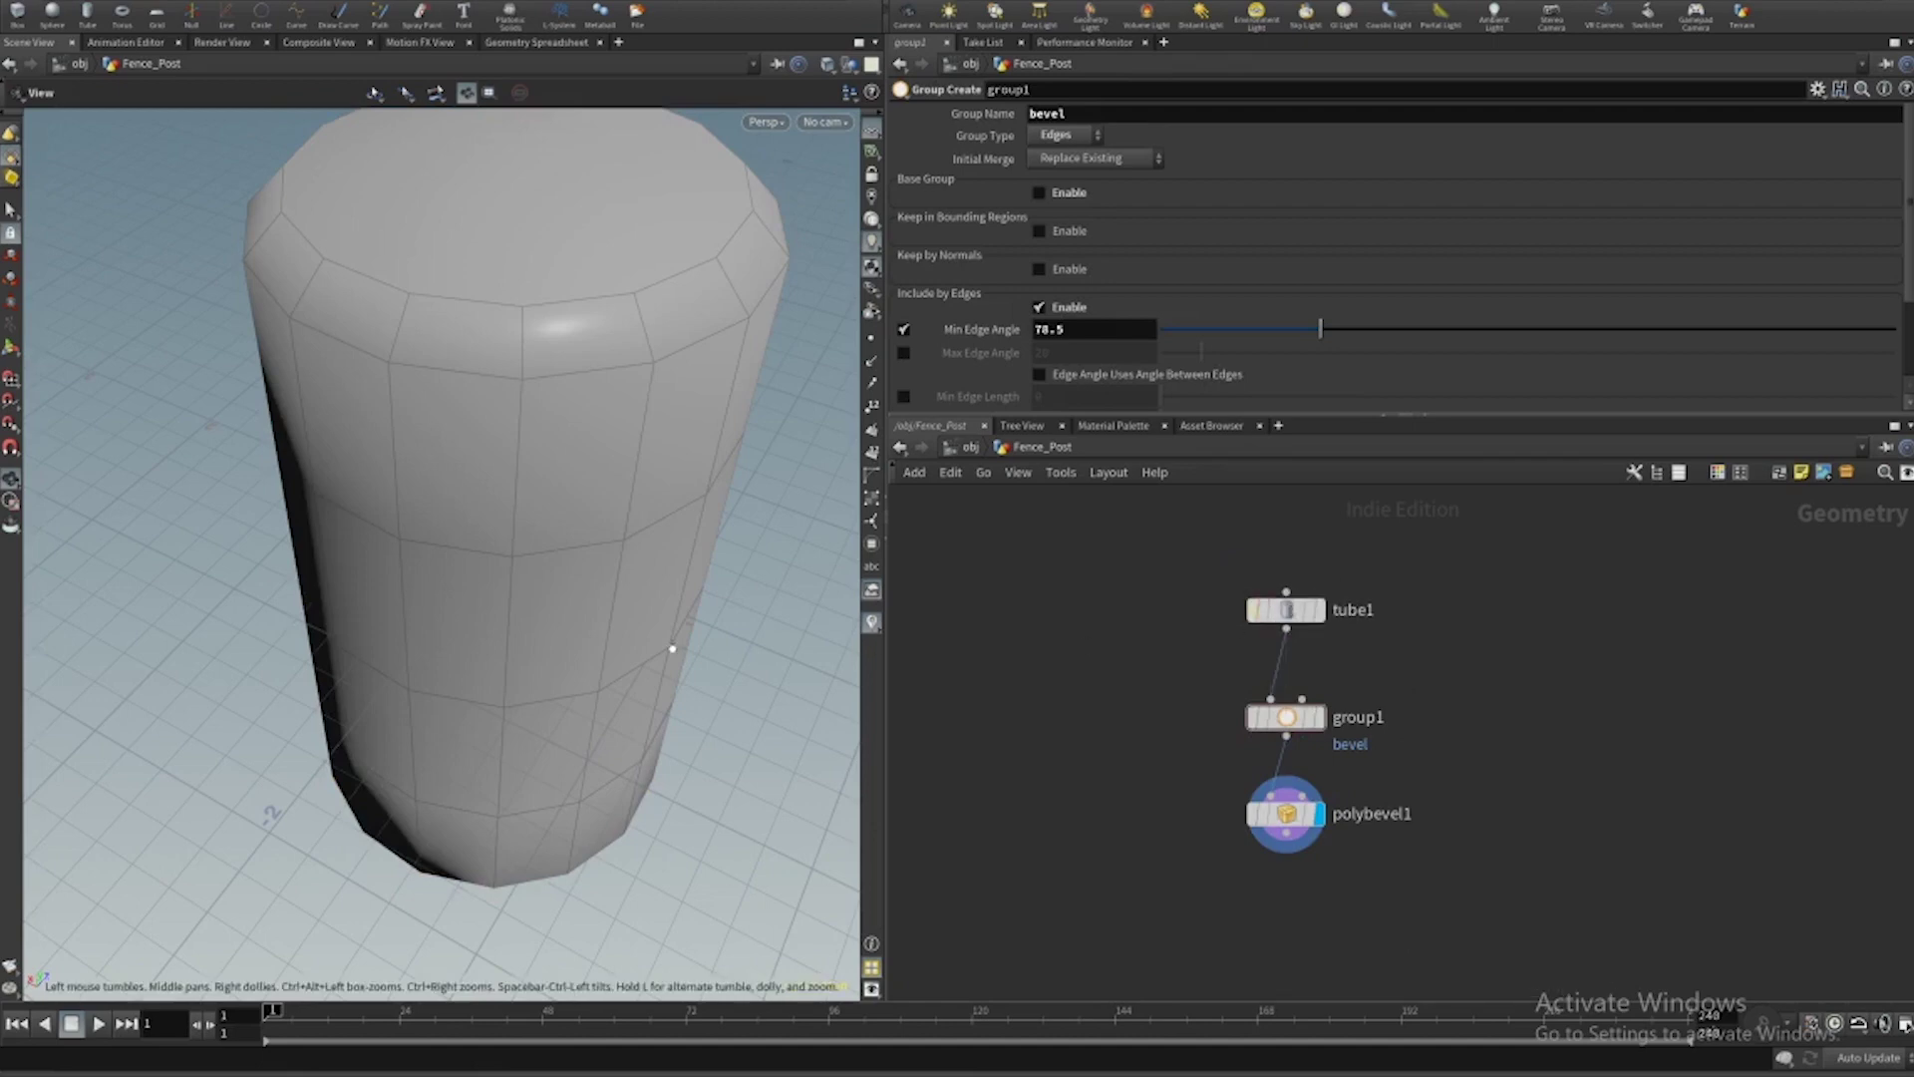
Return to the object level and hide the Fence_Post object.
key("f")
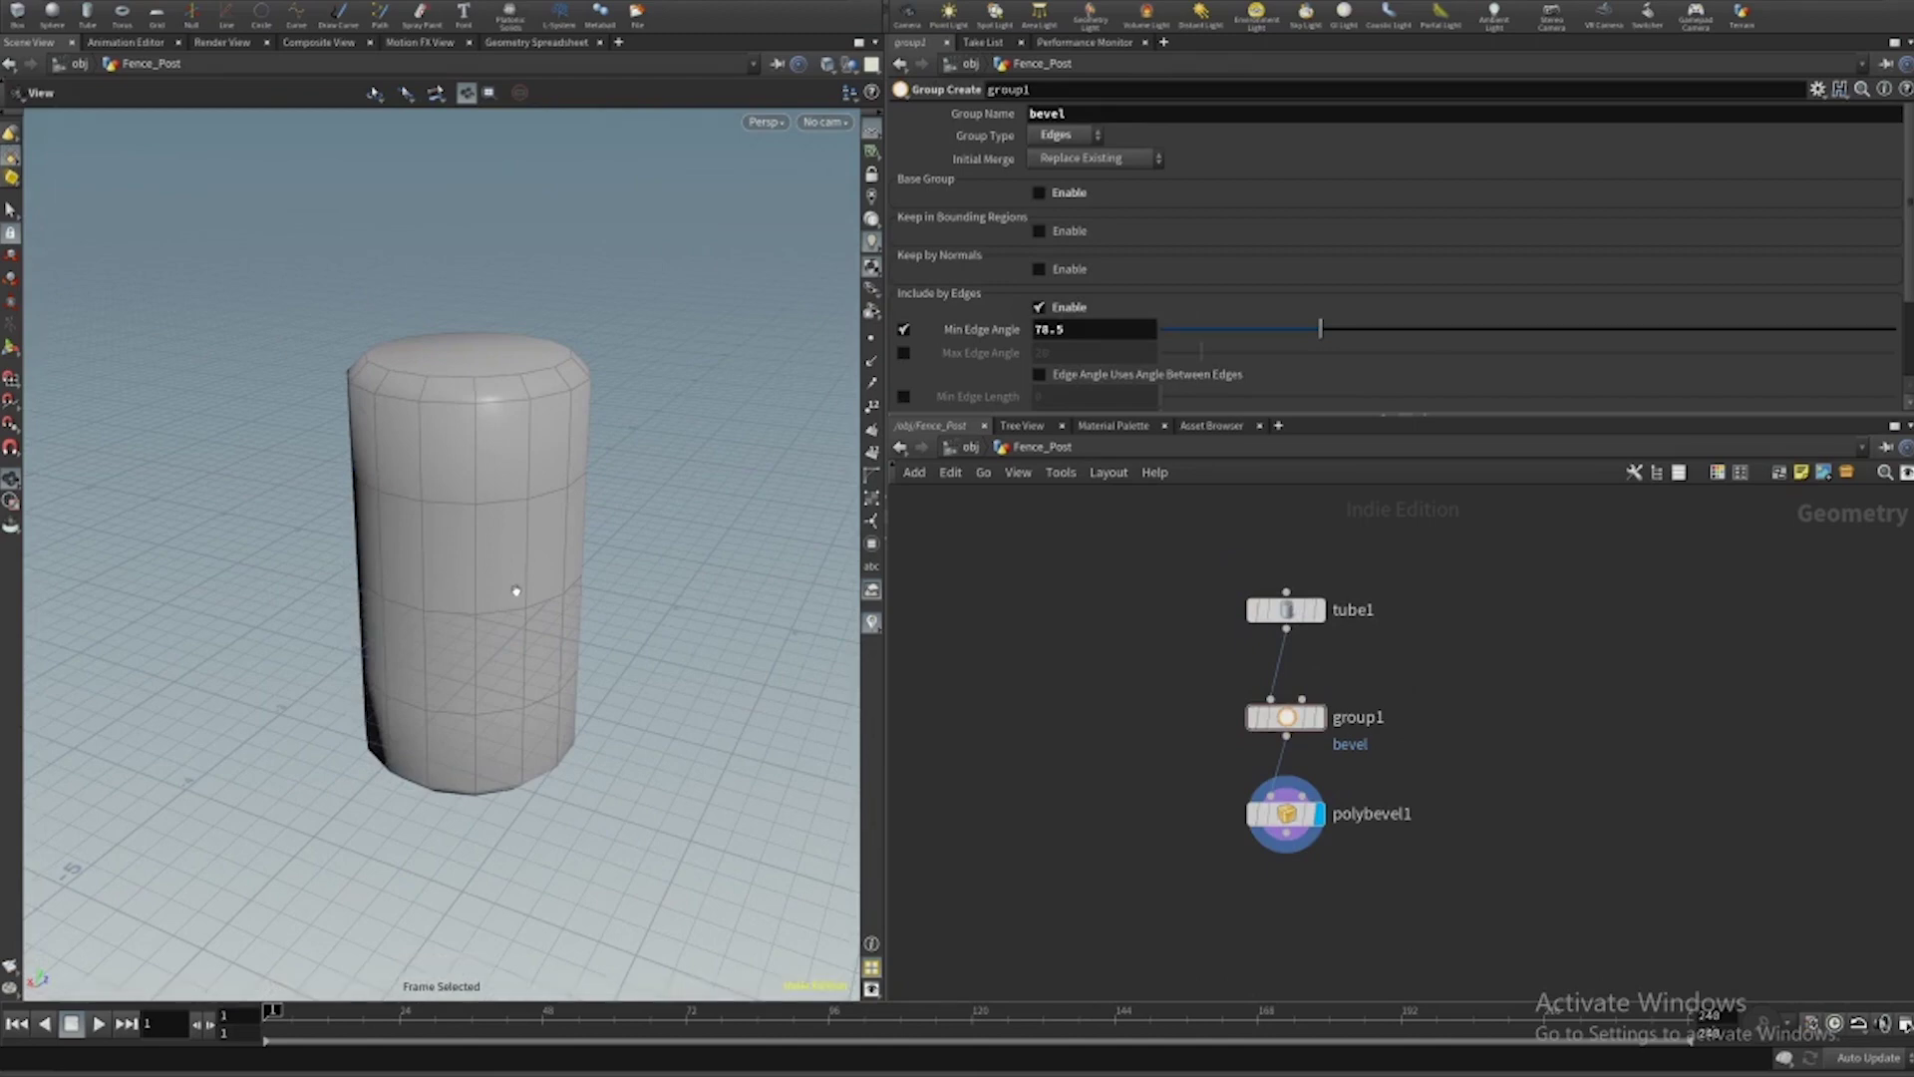
middle_click_drag(1181, 948, 1176, 882)
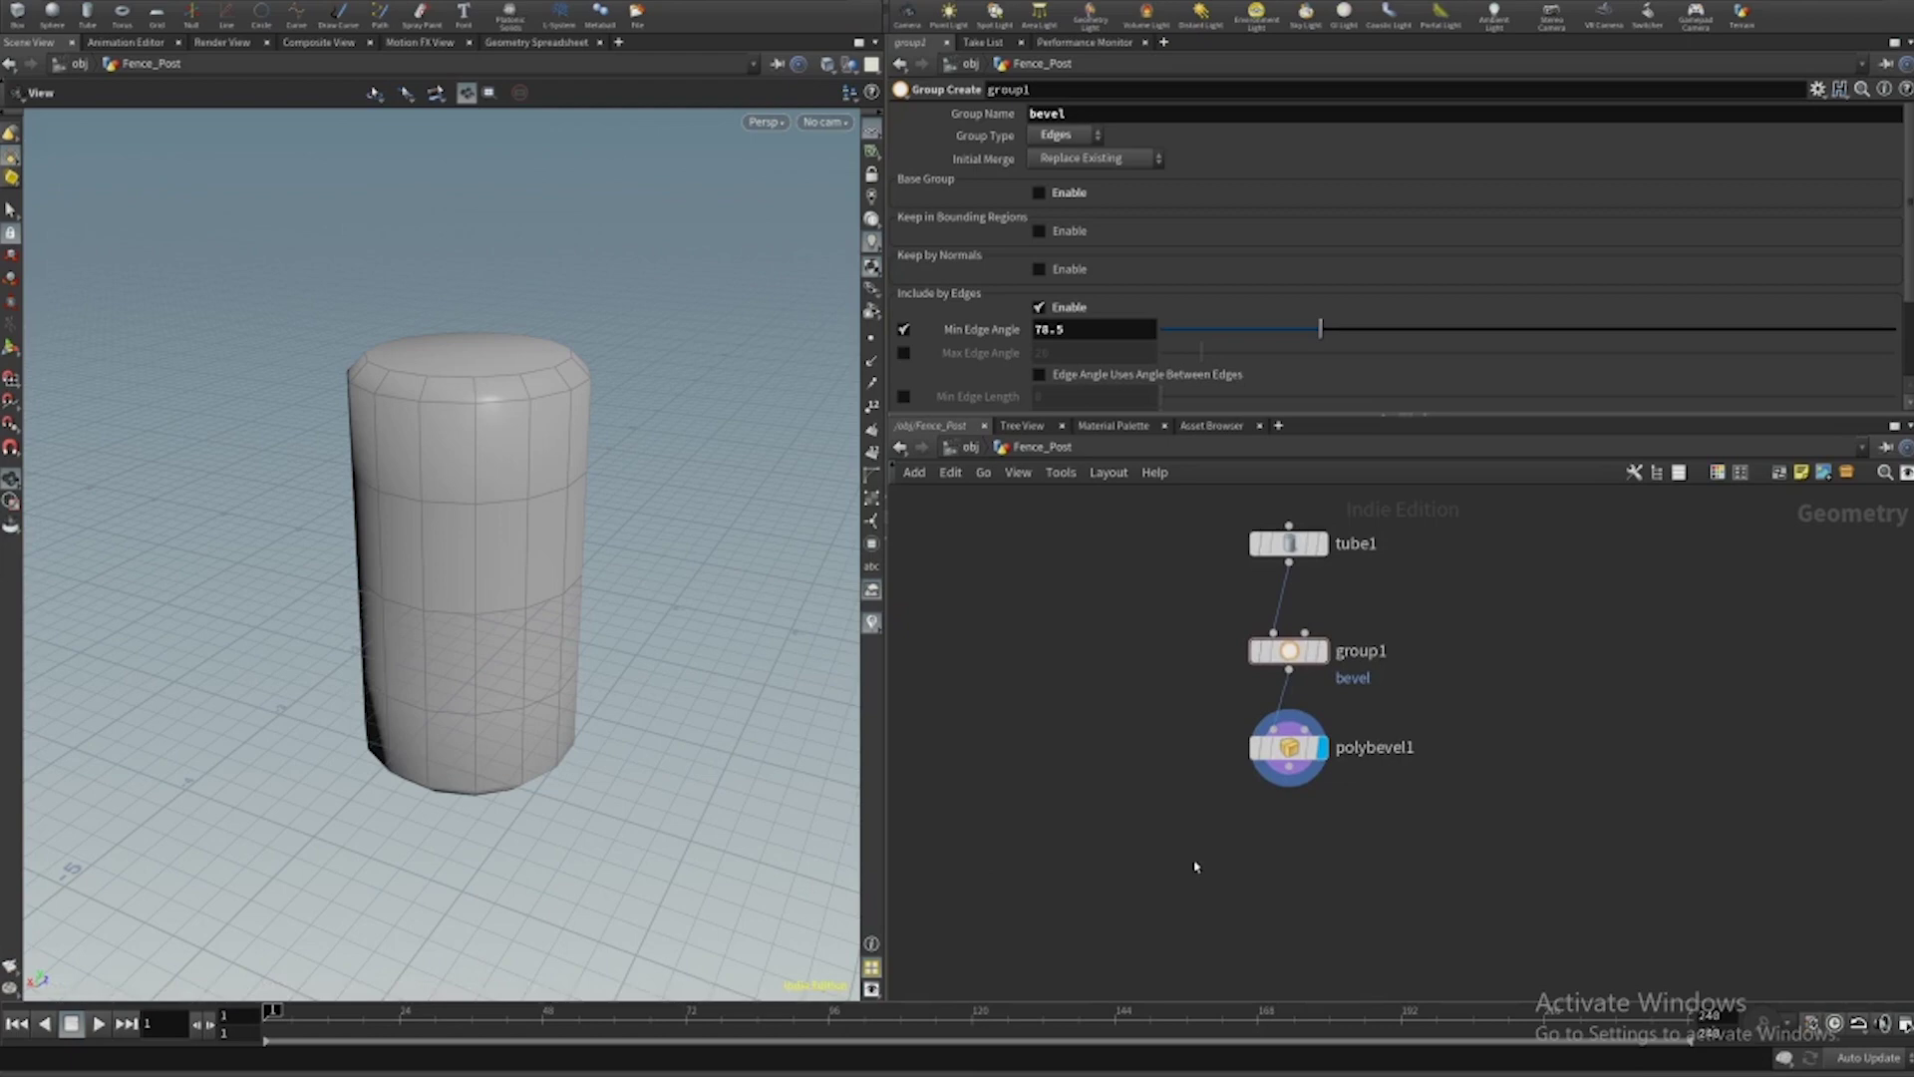
scroll(1235, 774, "down", 5)
middle_click_drag(1370, 823, 1249, 786)
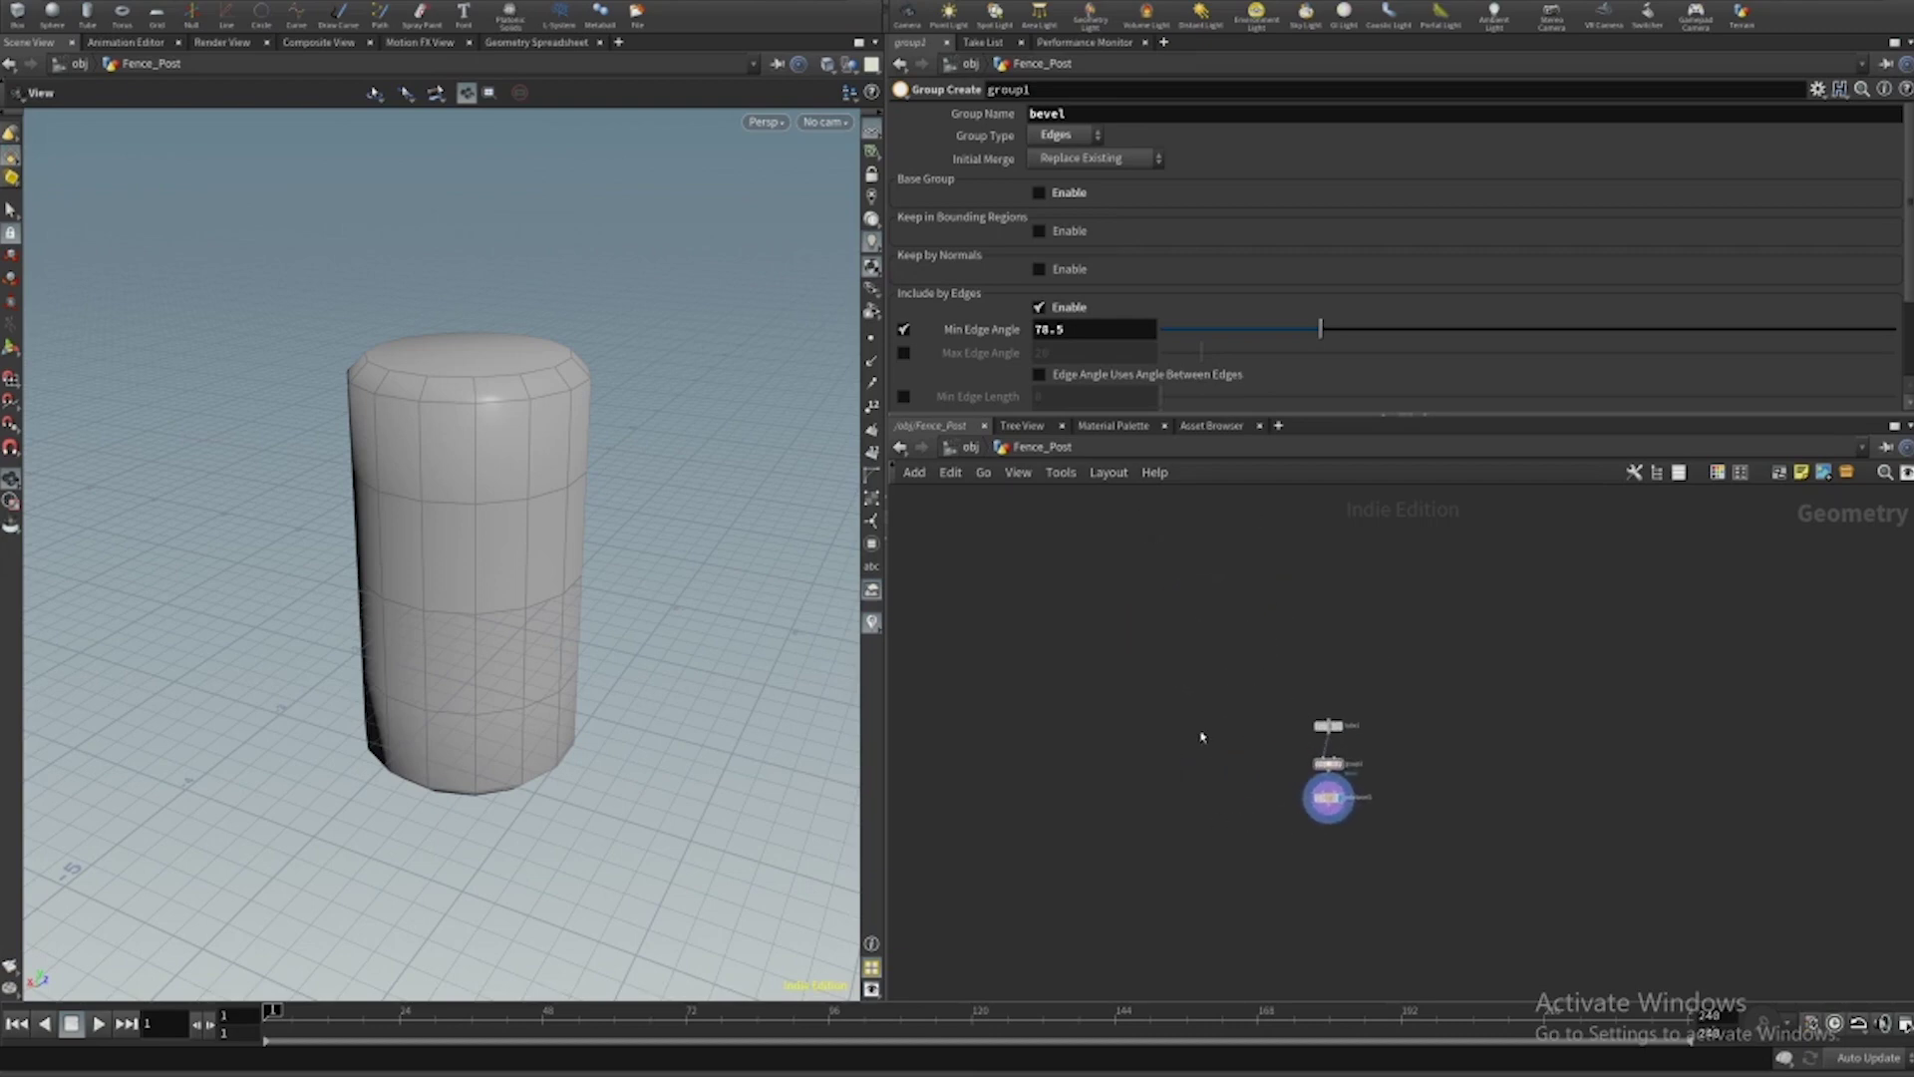
left_click(970, 449)
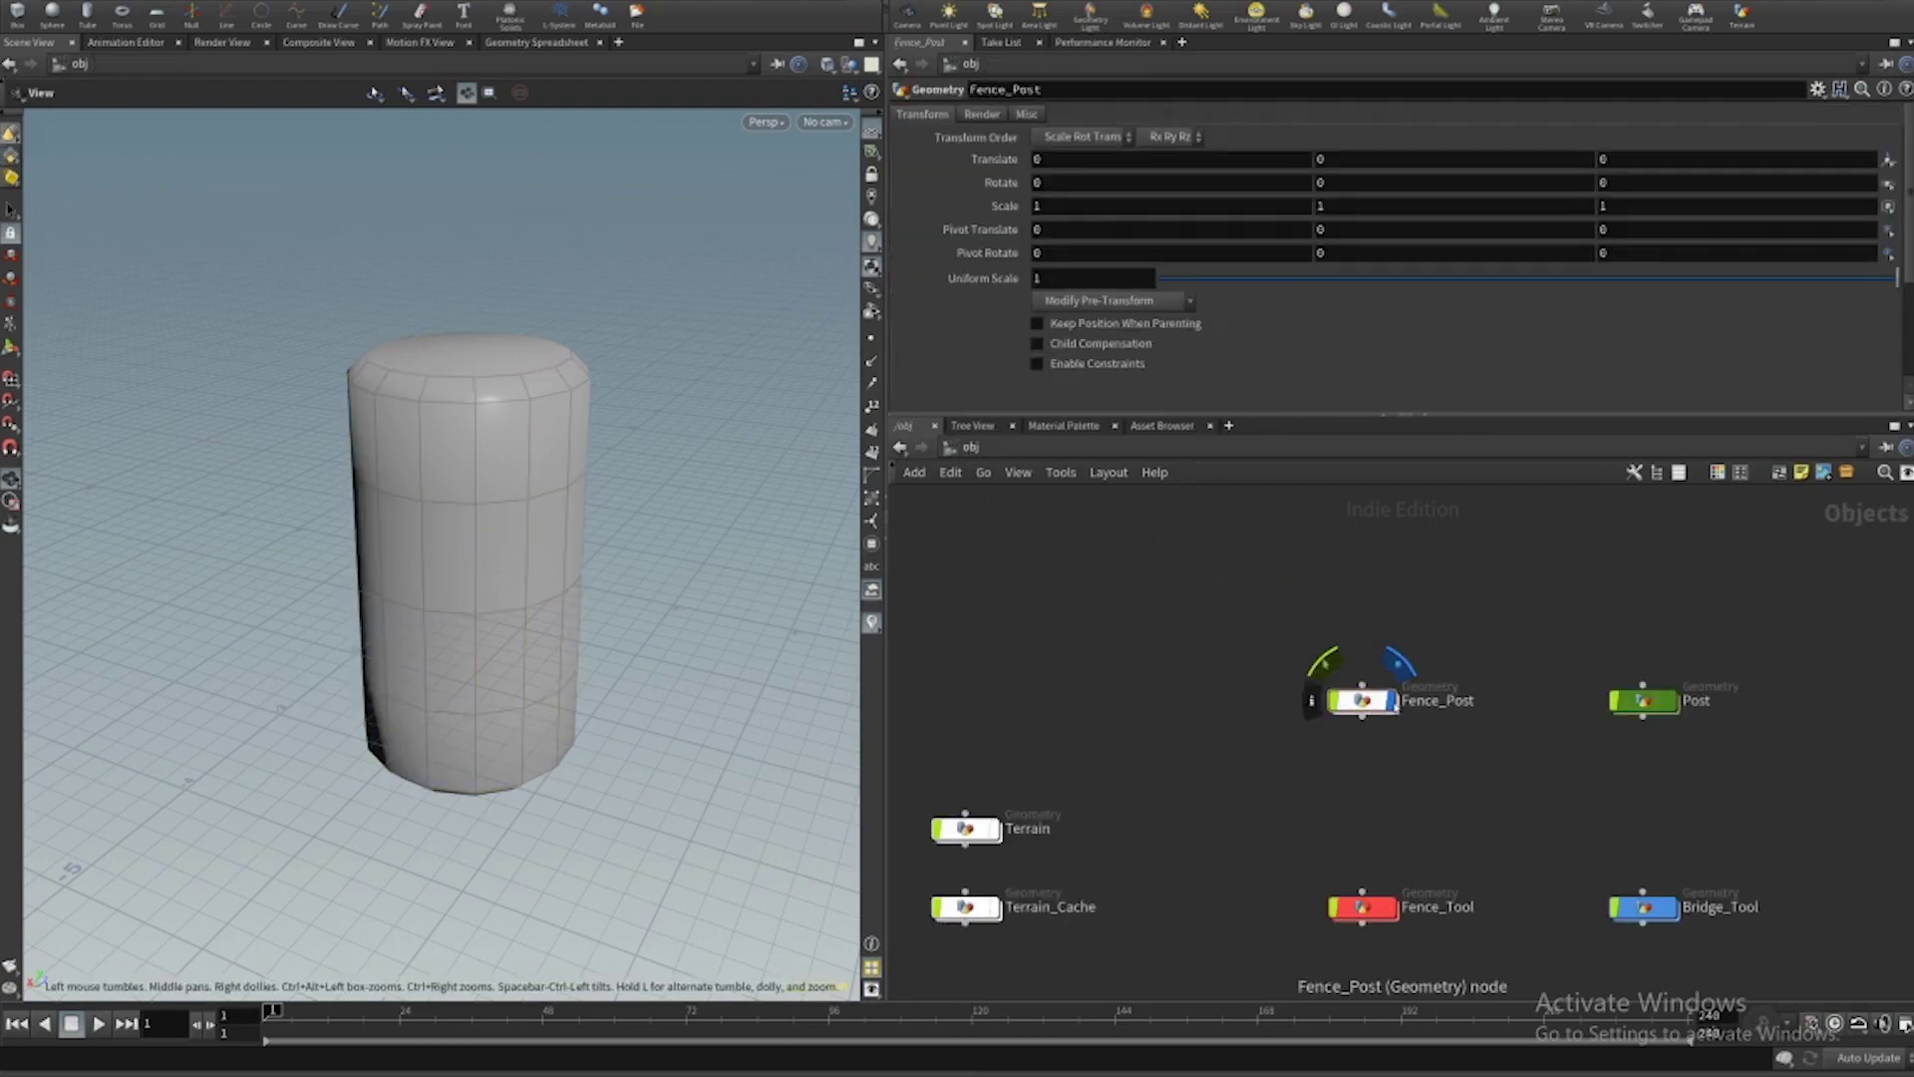
left_click(1394, 702)
Open the Fence_Tool object and enter the network of the Fence_Tool asset inside it.
middle_click_drag(1374, 811, 1364, 690)
mouse_move(1388, 800)
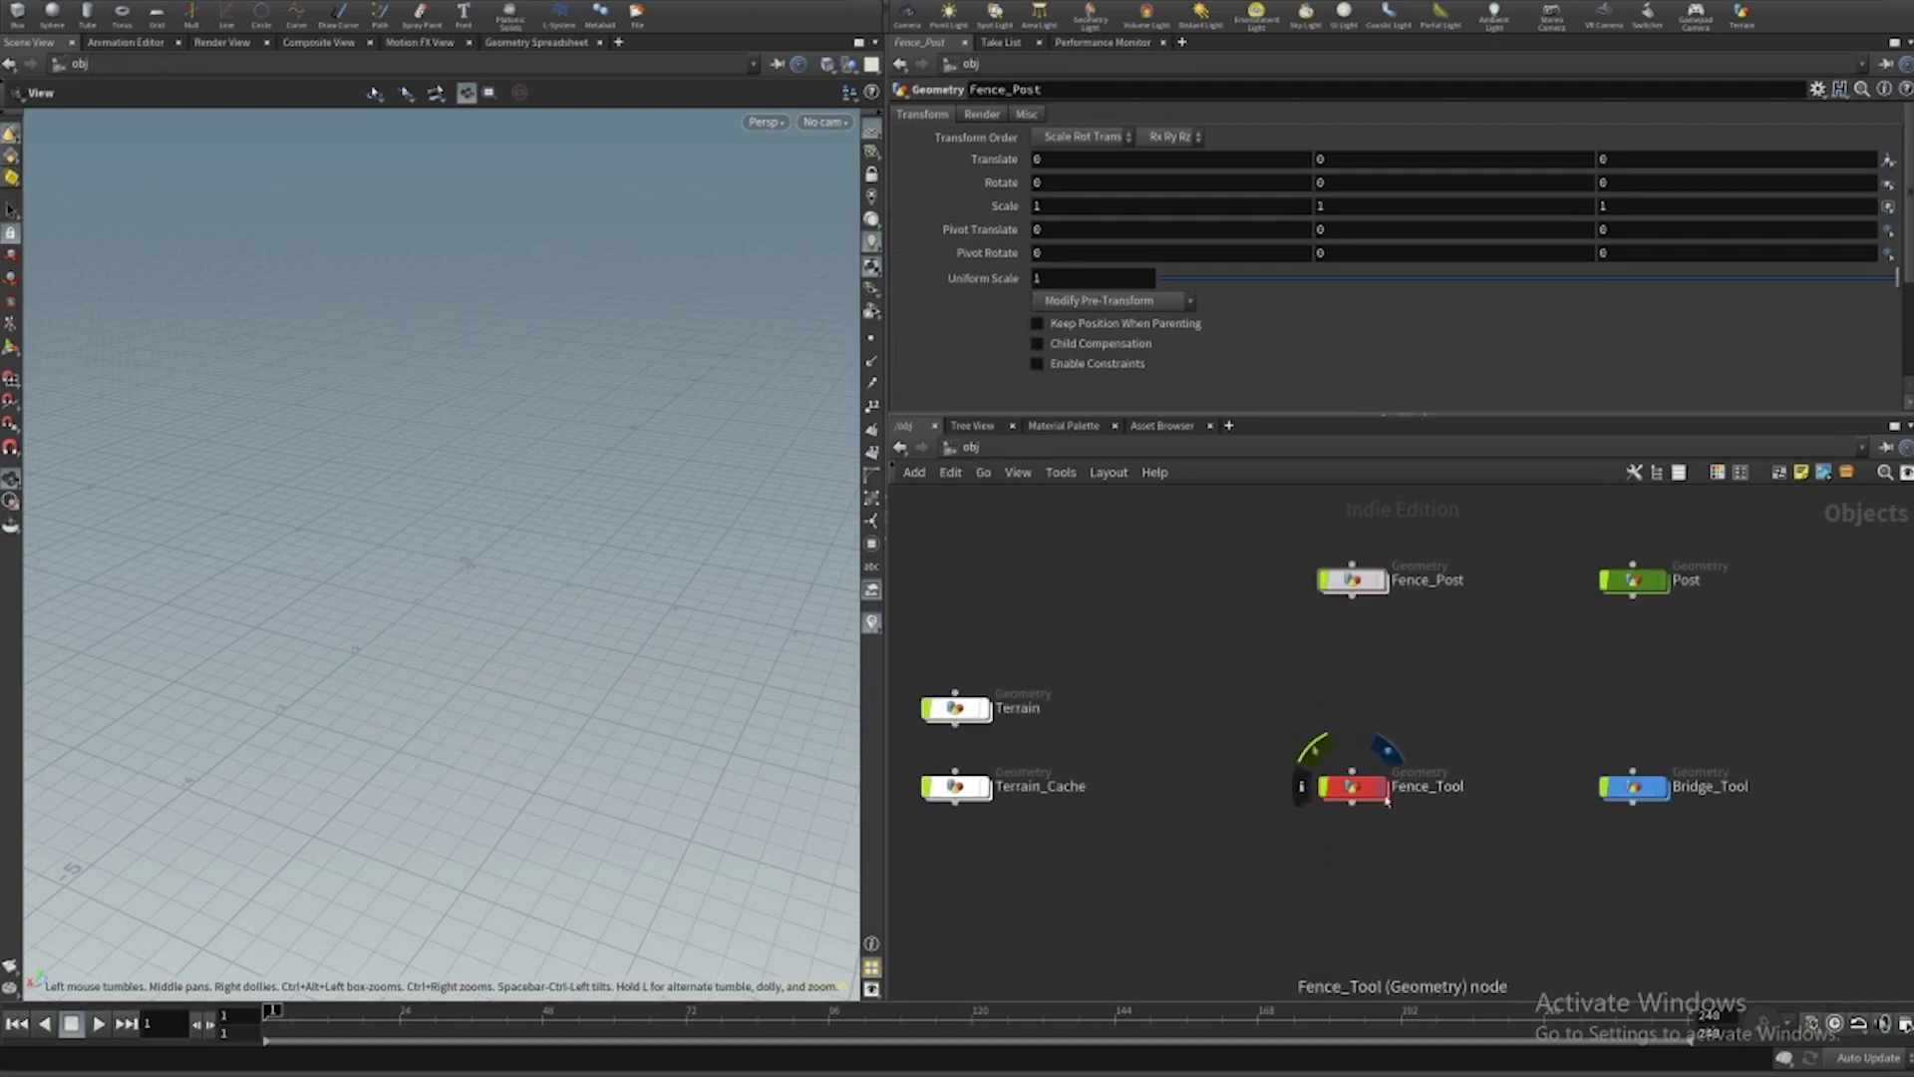
double_click(1360, 795)
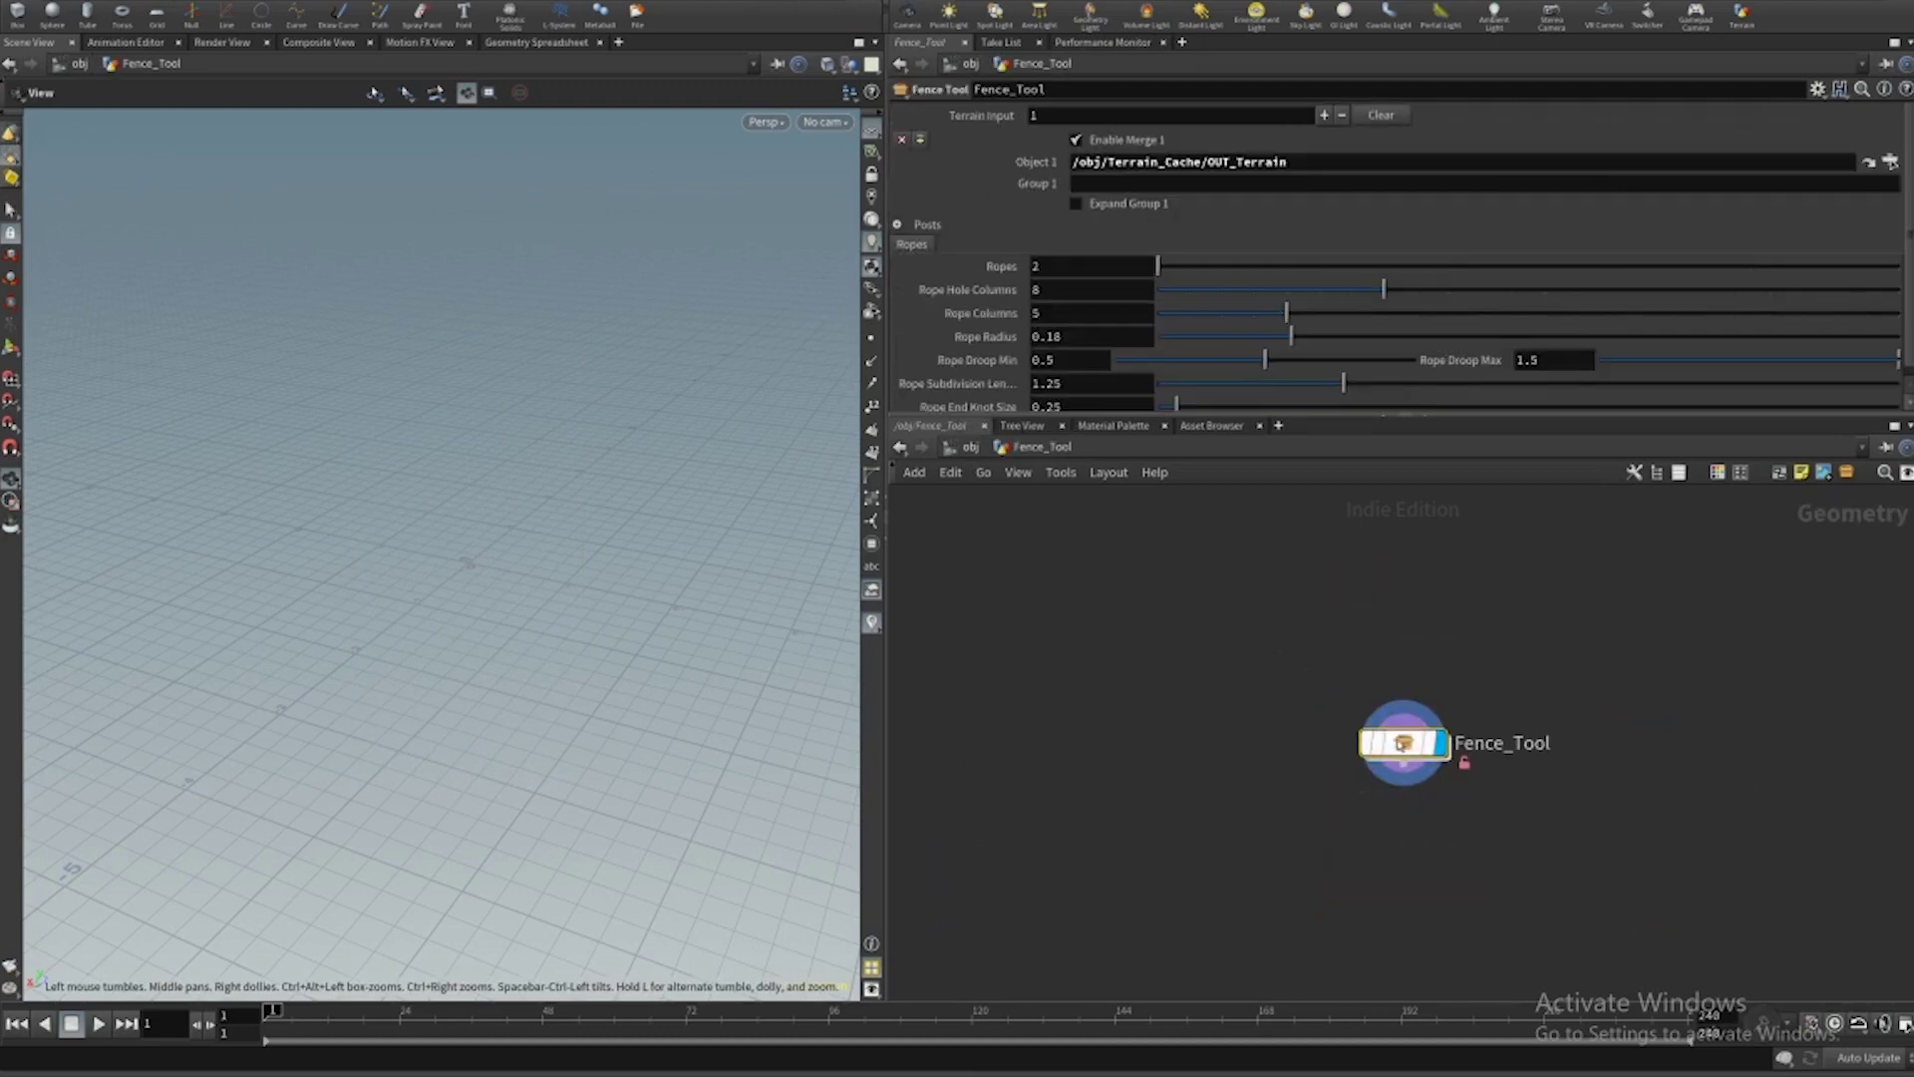
double_click(1403, 743)
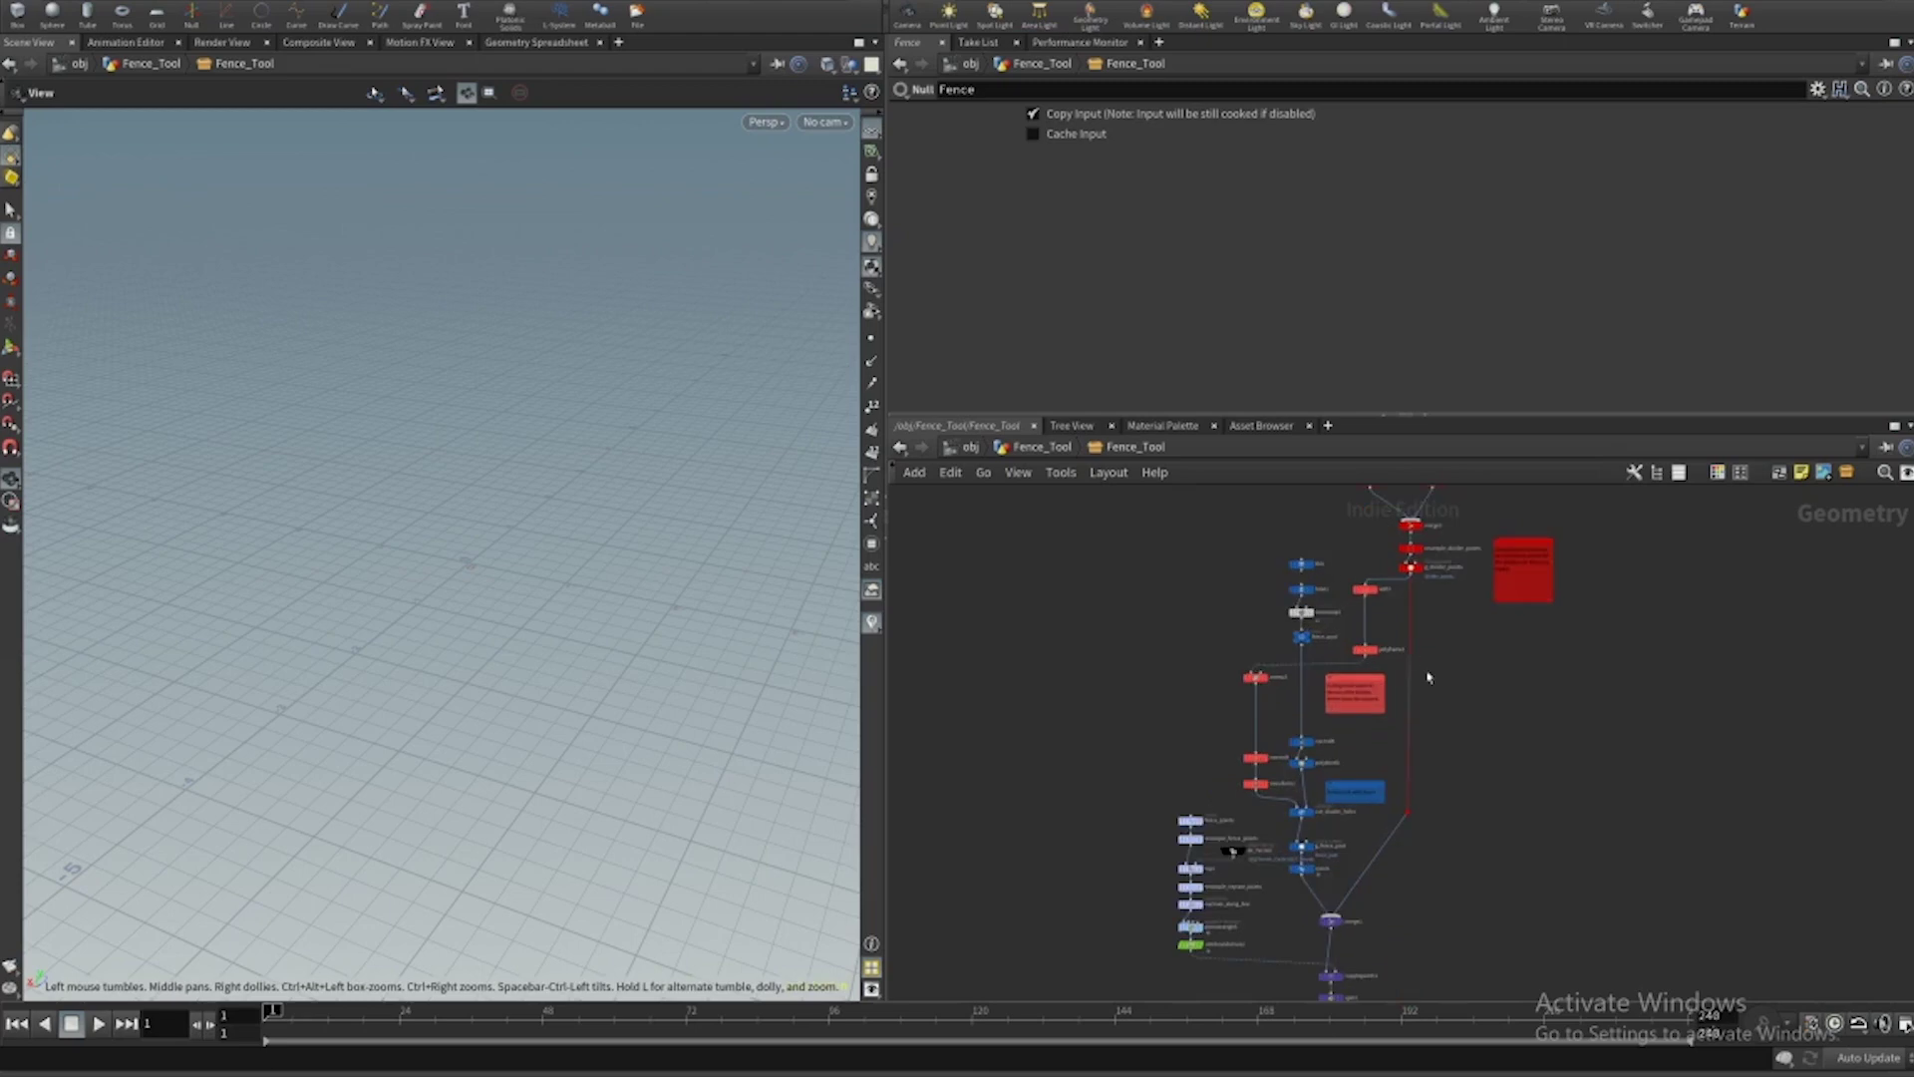
Examine the finished rope fence and the tube that forms its post.
key("f")
left_click_drag(534, 598, 590, 588)
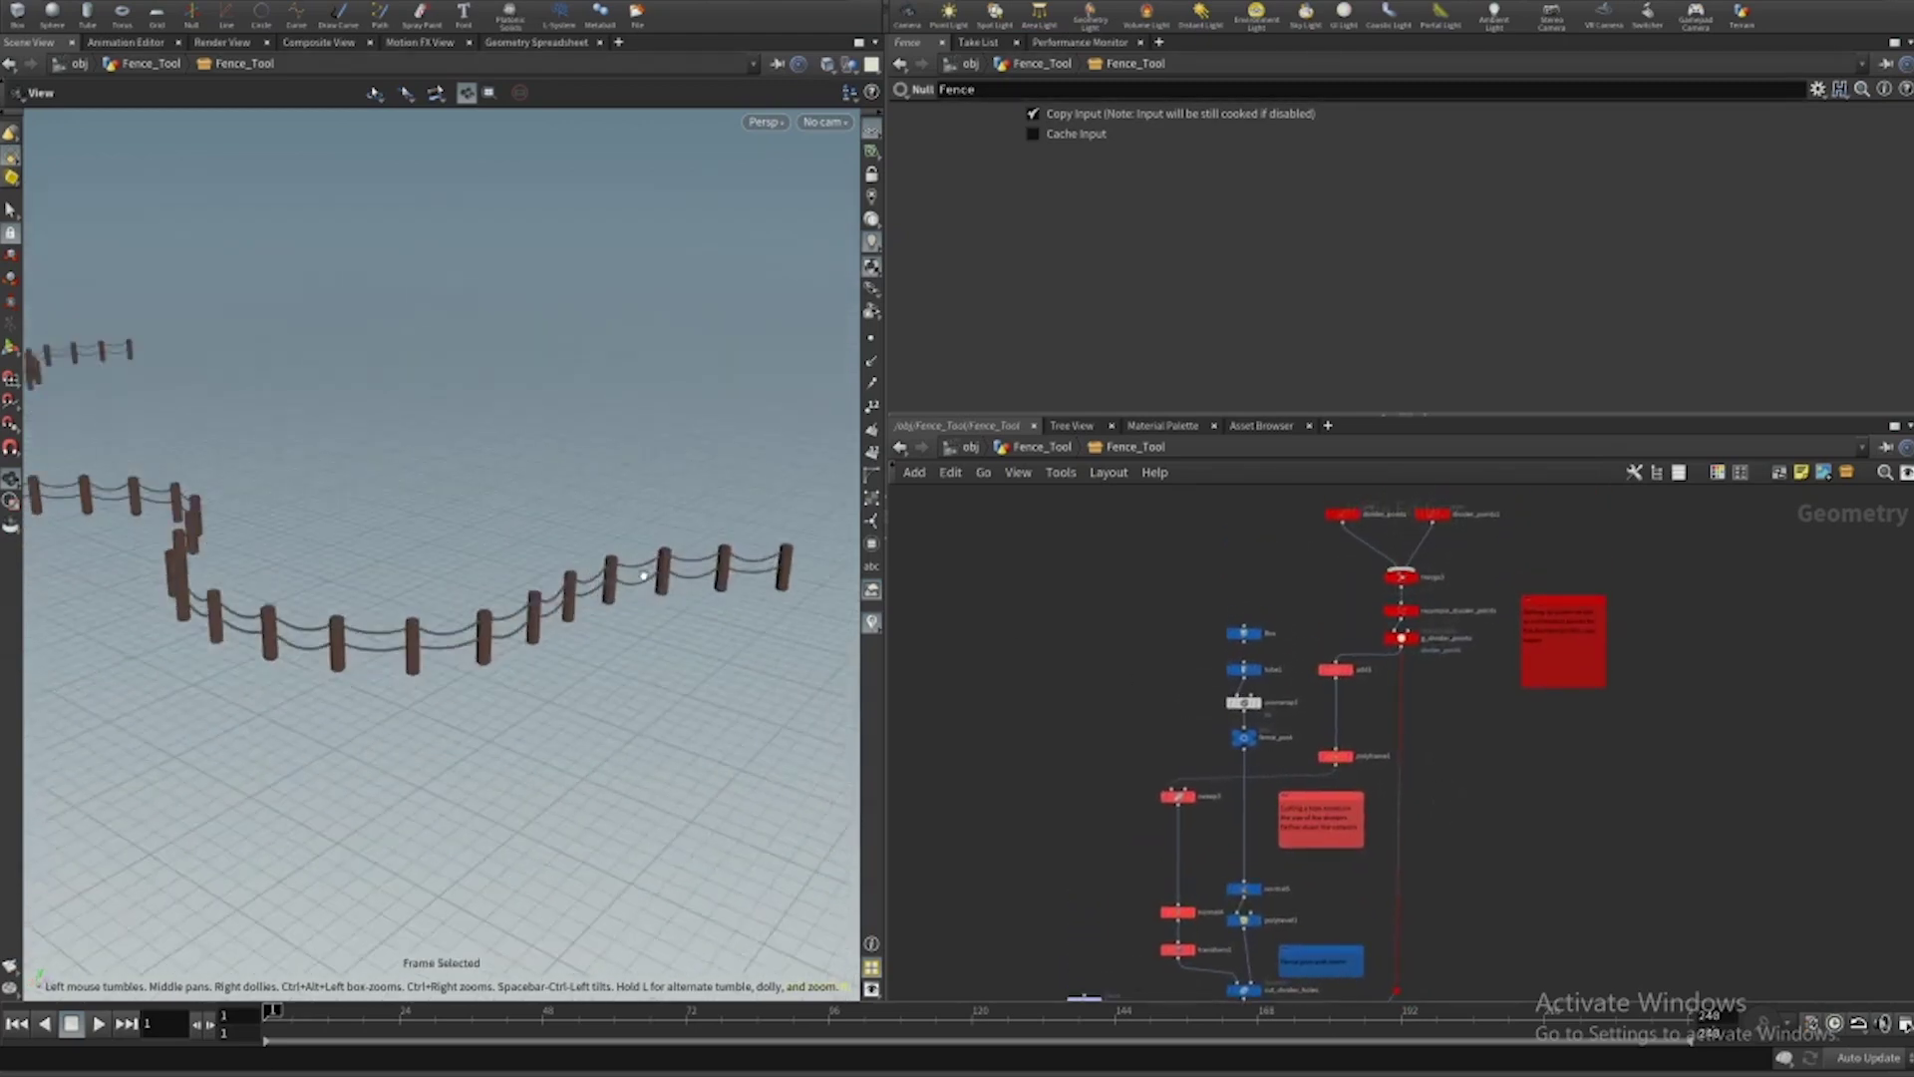
middle_click_drag(590, 588, 523, 603)
middle_click_drag(1407, 545, 1358, 638)
scroll(1414, 703, "up", 5)
scroll(1278, 725, "up", 5)
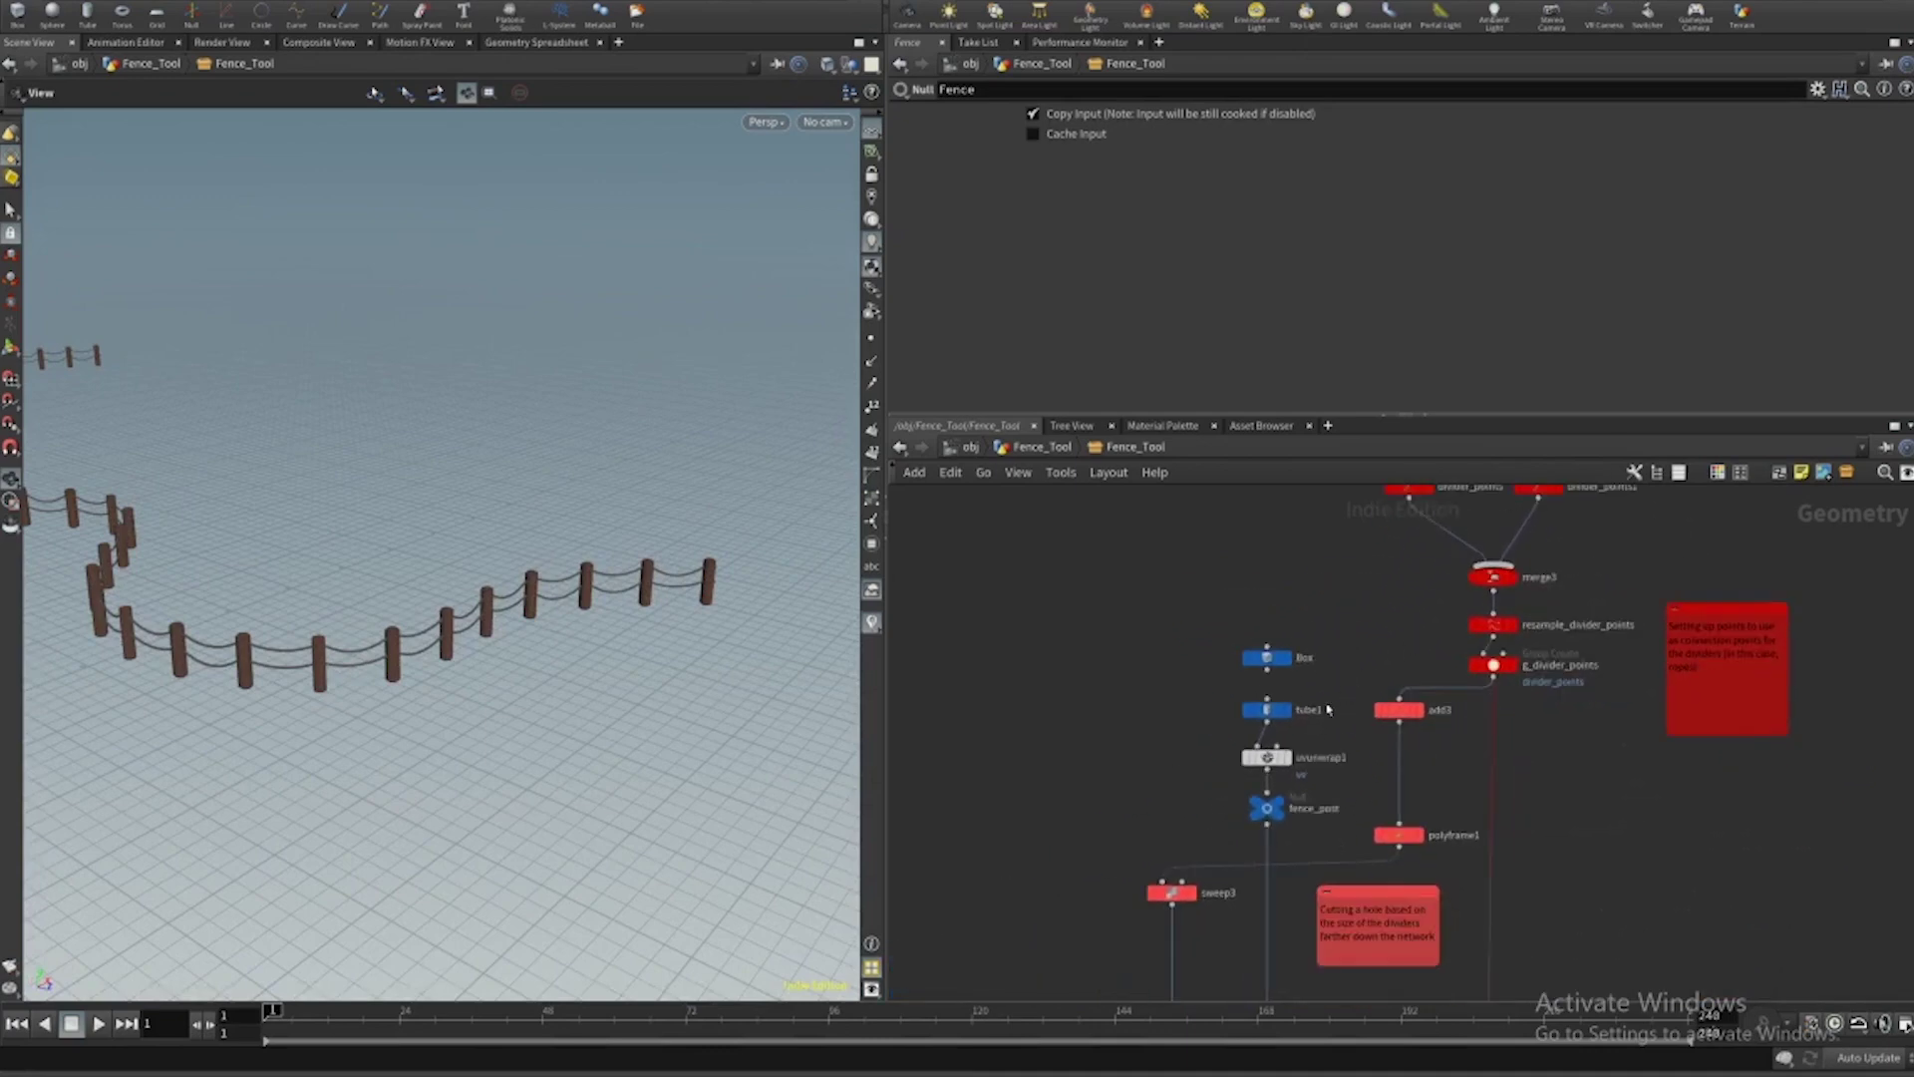
left_click(1268, 727)
key("f")
scroll(568, 641, "down", 3)
left_click_drag(568, 641, 518, 577)
middle_click_drag(1070, 779, 1080, 684)
Display the uvunwrap1 node and inspect the post's layout in the UV view.
left_click(1280, 751)
key("space+5")
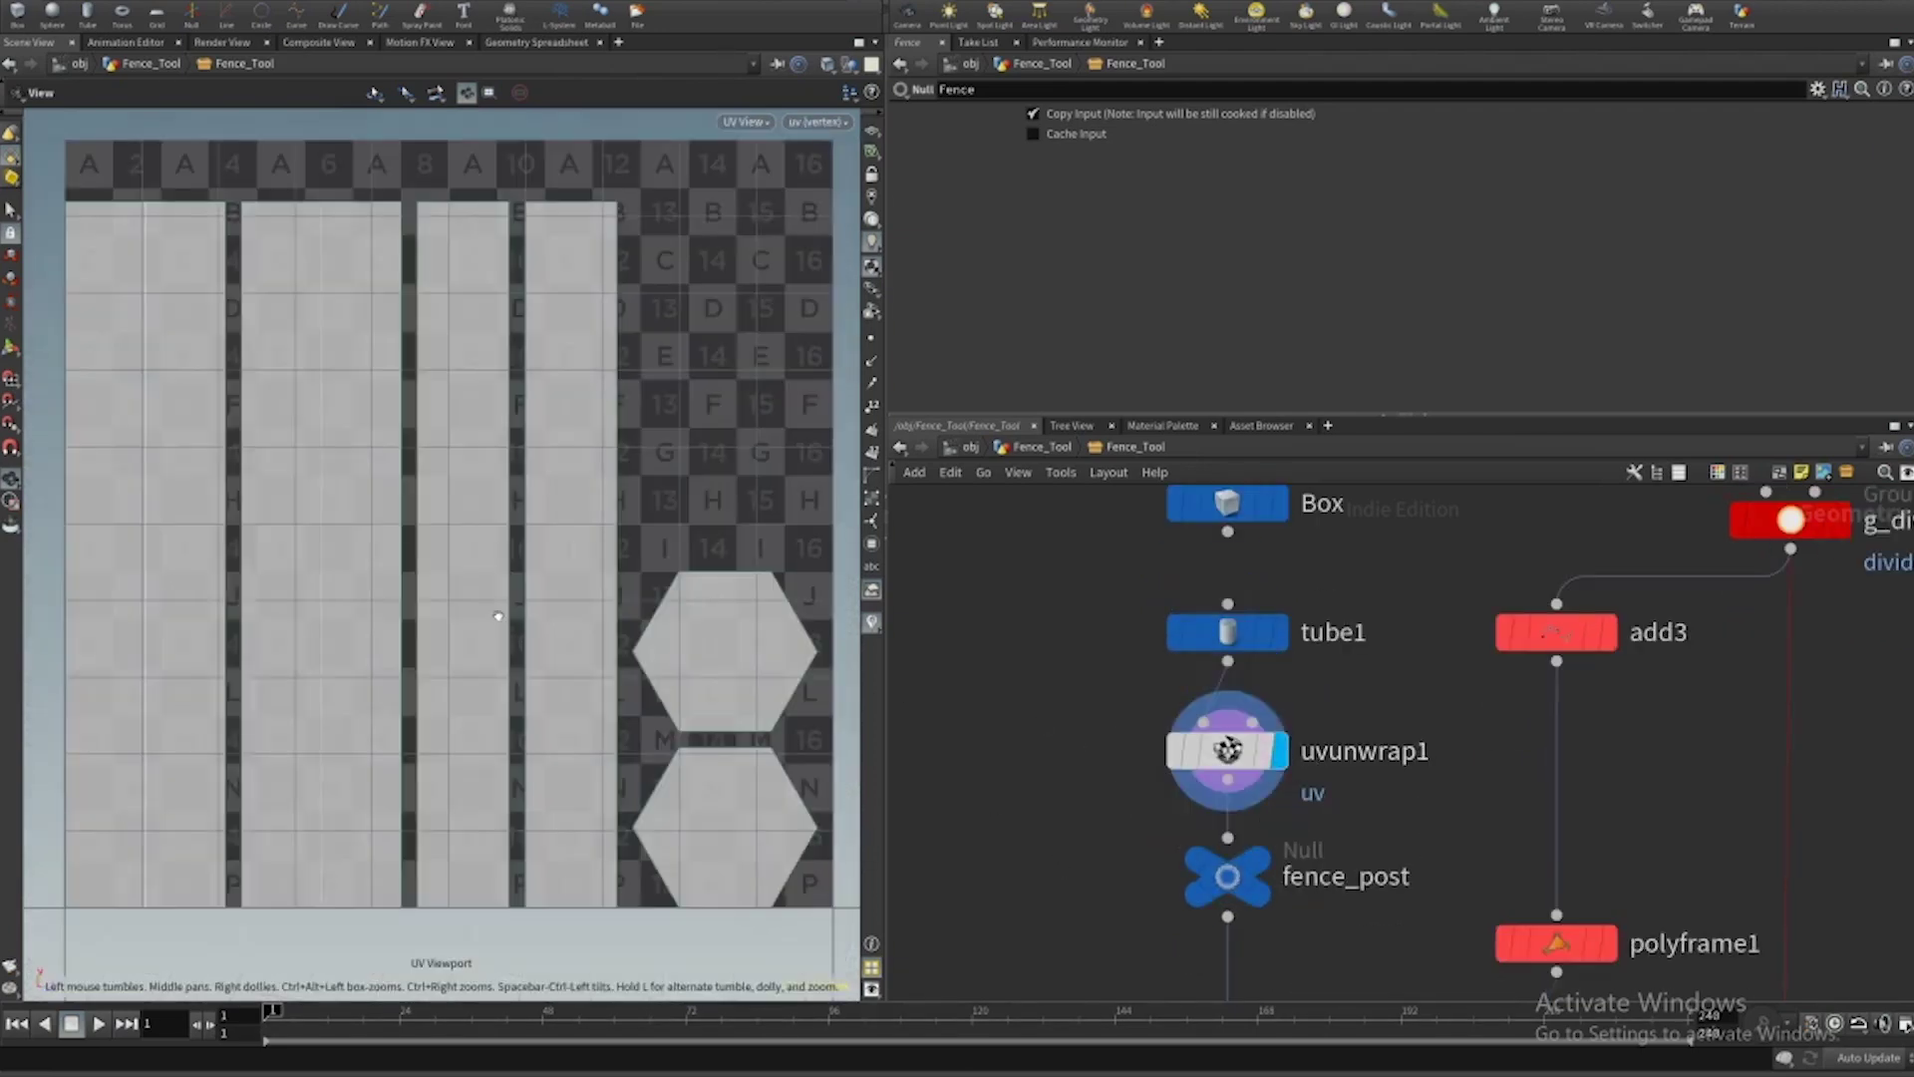
scroll(1186, 618, "down", 3)
scroll(1174, 757, "down", 3)
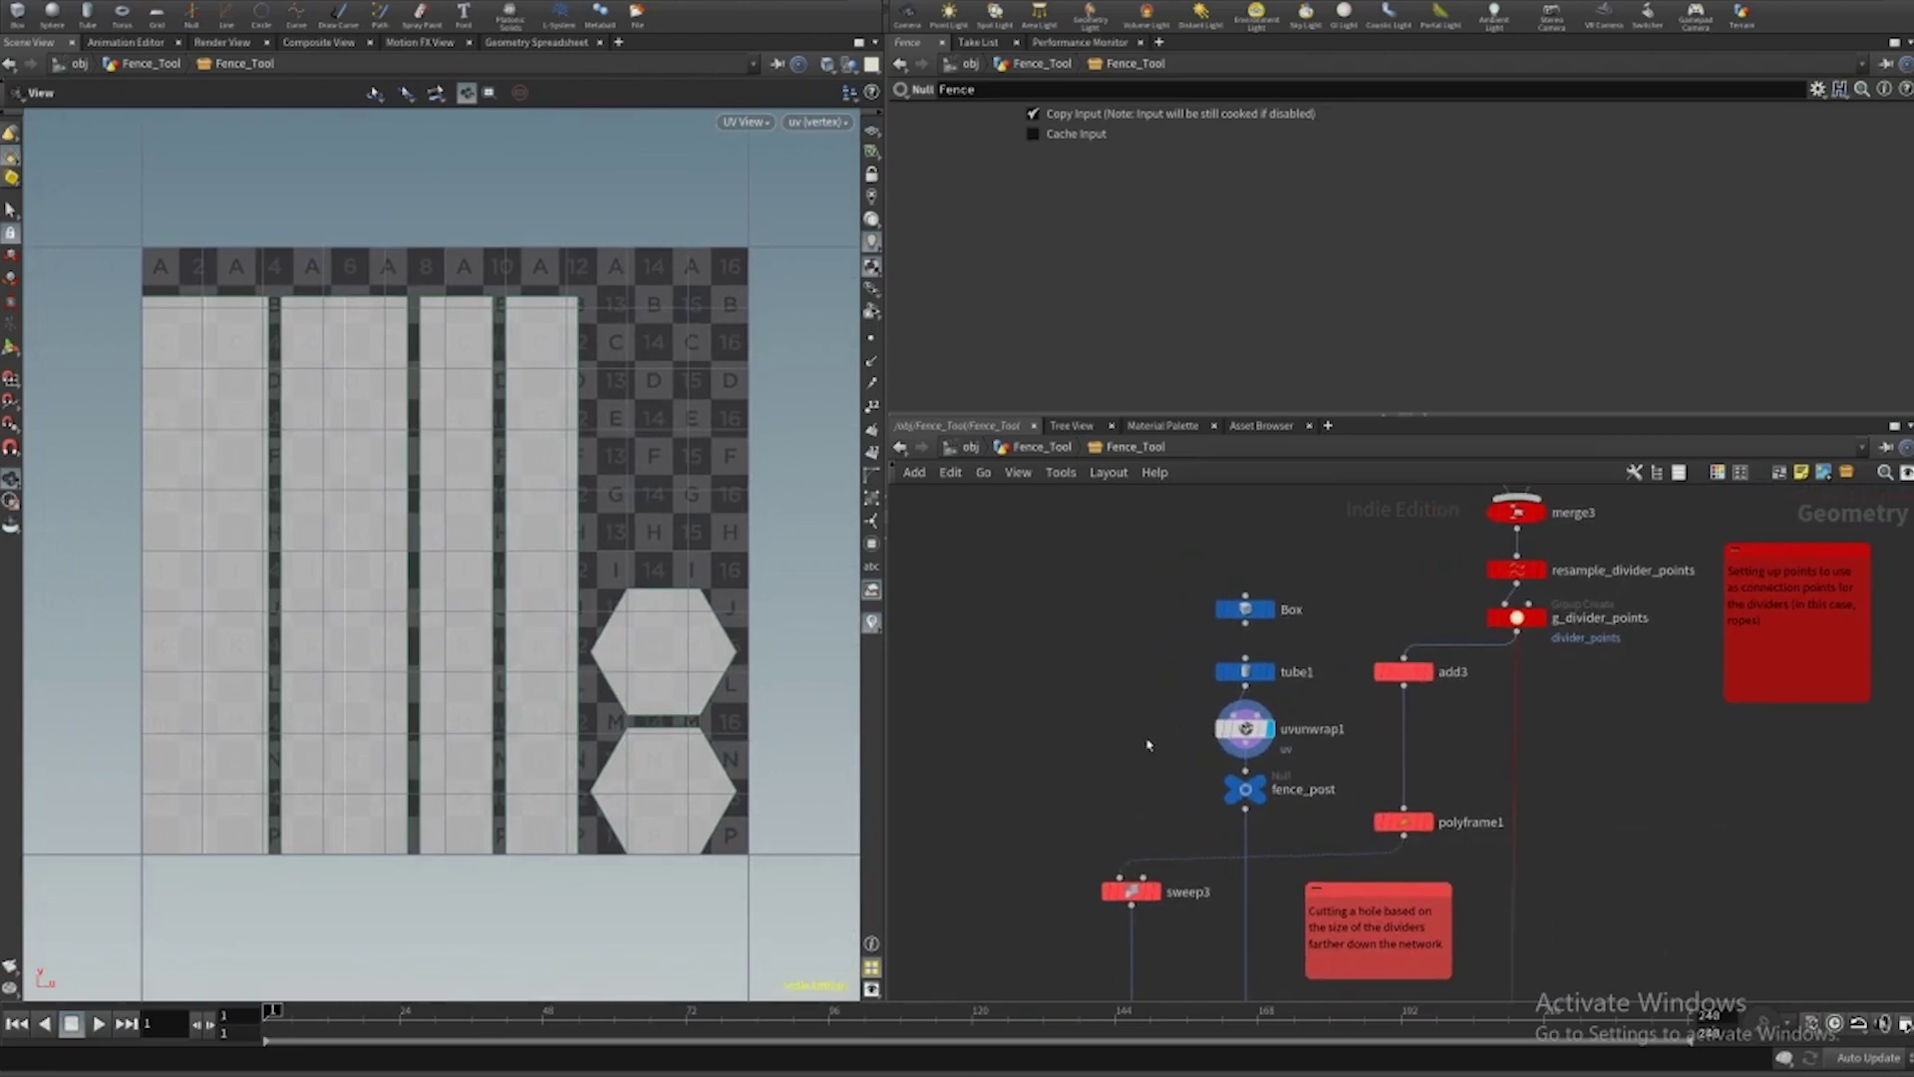
Try 9 columns on the tube to test the UV layout, and undo the change.
left_click(1258, 674)
mouse_move(1229, 385)
left_mouse_down()
mouse_move(1296, 386)
mouse_move(1222, 384)
mouse_move(1253, 389)
left_mouse_up()
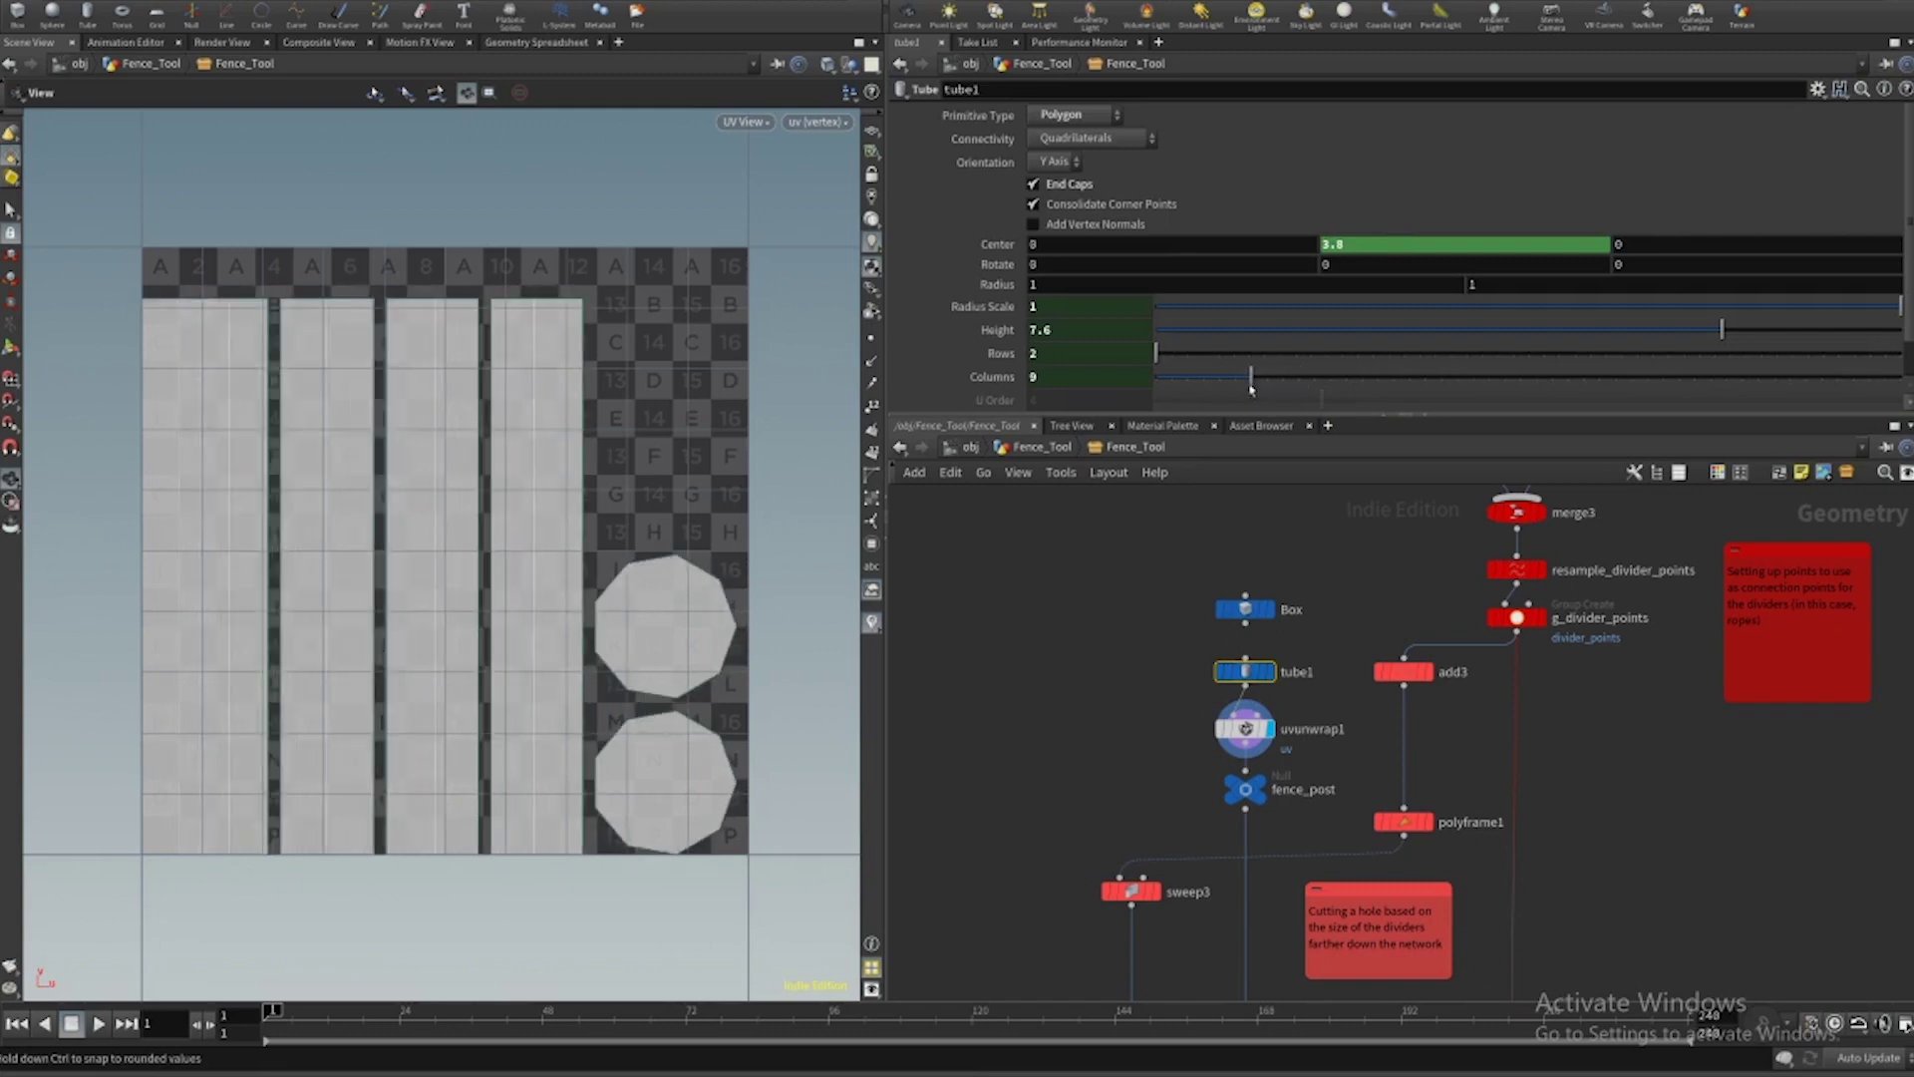
key("ctrl+z")
Display the beveled post in the perspective view and inspect its shape.
middle_click_drag(1142, 752, 1167, 636)
scroll(1167, 636, "down", 1)
middle_click_drag(1313, 917, 1353, 743)
left_click(1310, 759)
key("space+1")
left_click_drag(638, 665, 643, 570)
middle_click_drag(1398, 876, 1401, 816)
scroll(1286, 763, "up", 3)
scroll(1475, 618, "down", 3)
Display the g_divider_points group and inspect the connection points for the ropes.
middle_click_drag(1490, 598, 1321, 906)
scroll(1324, 902, "down", 2)
scroll(1406, 638, "up", 4)
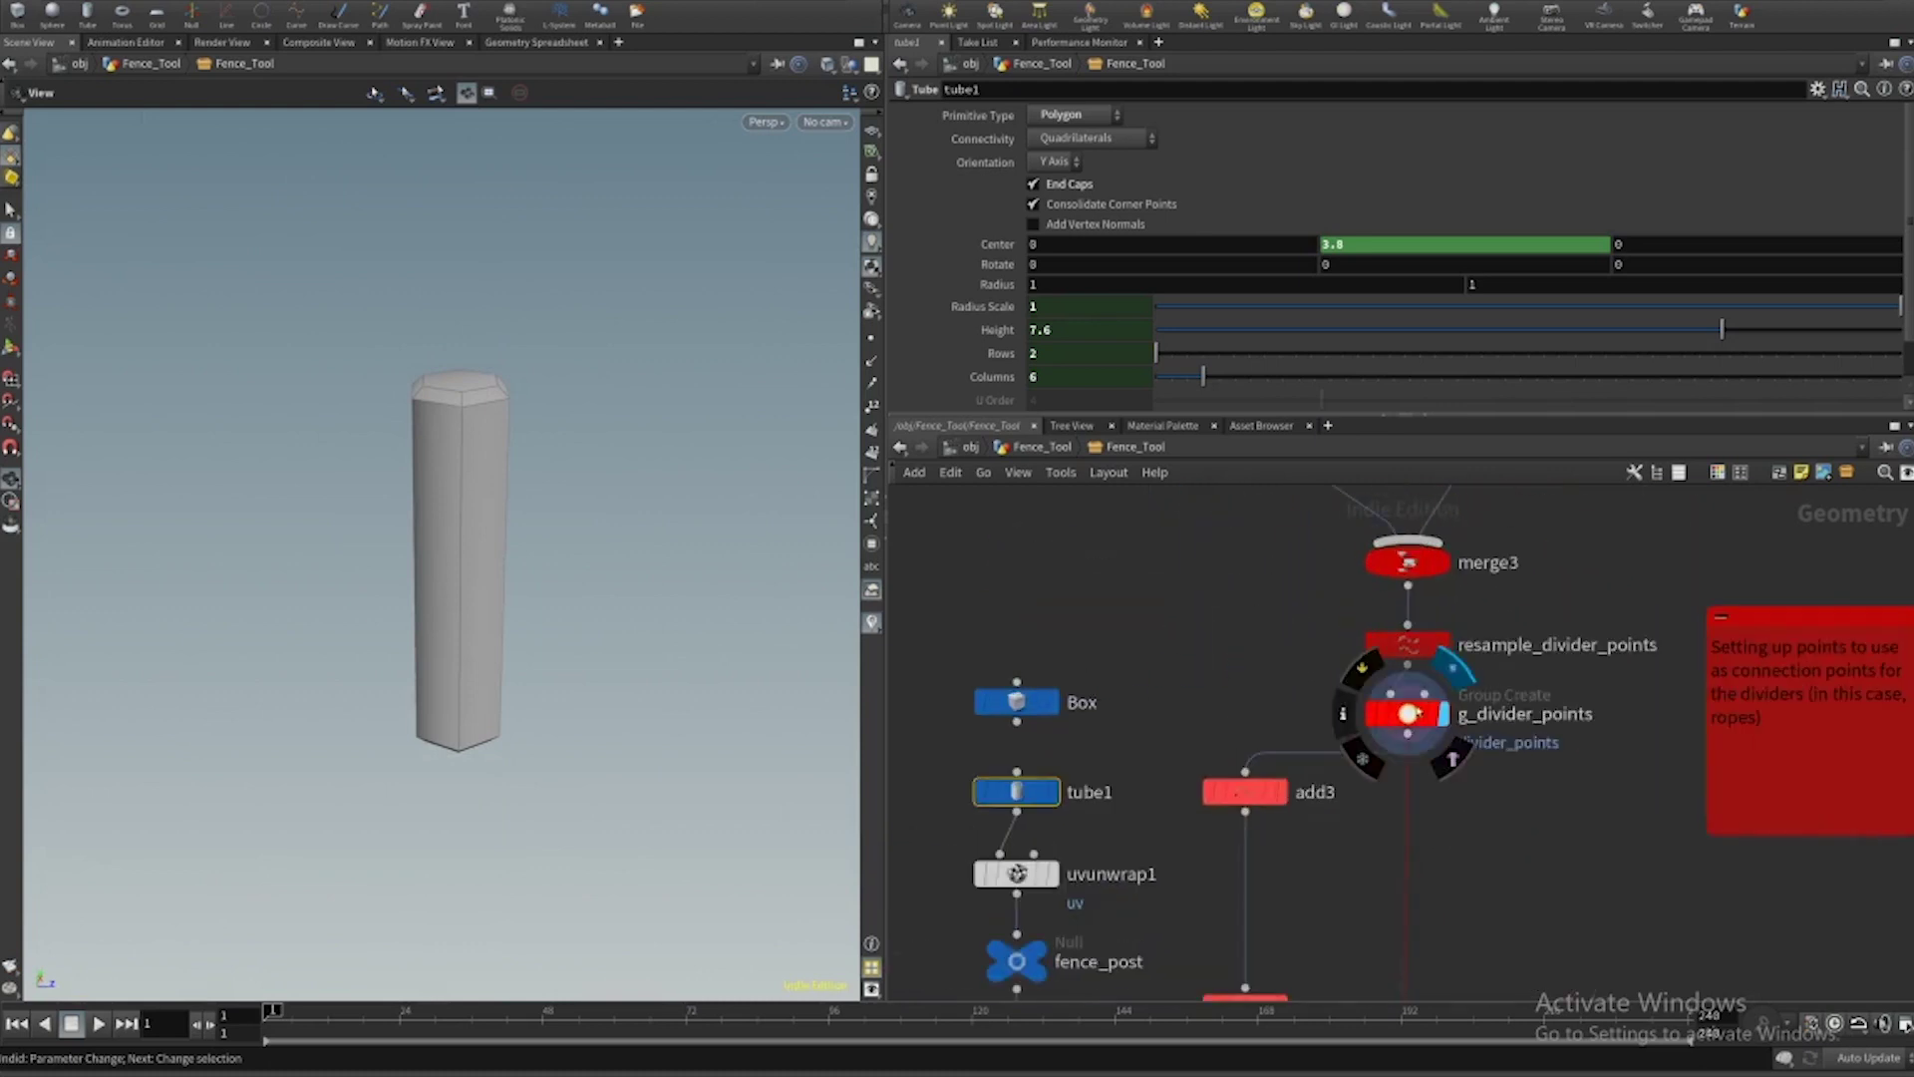
left_click(1453, 670)
left_click_drag(533, 507, 480, 484)
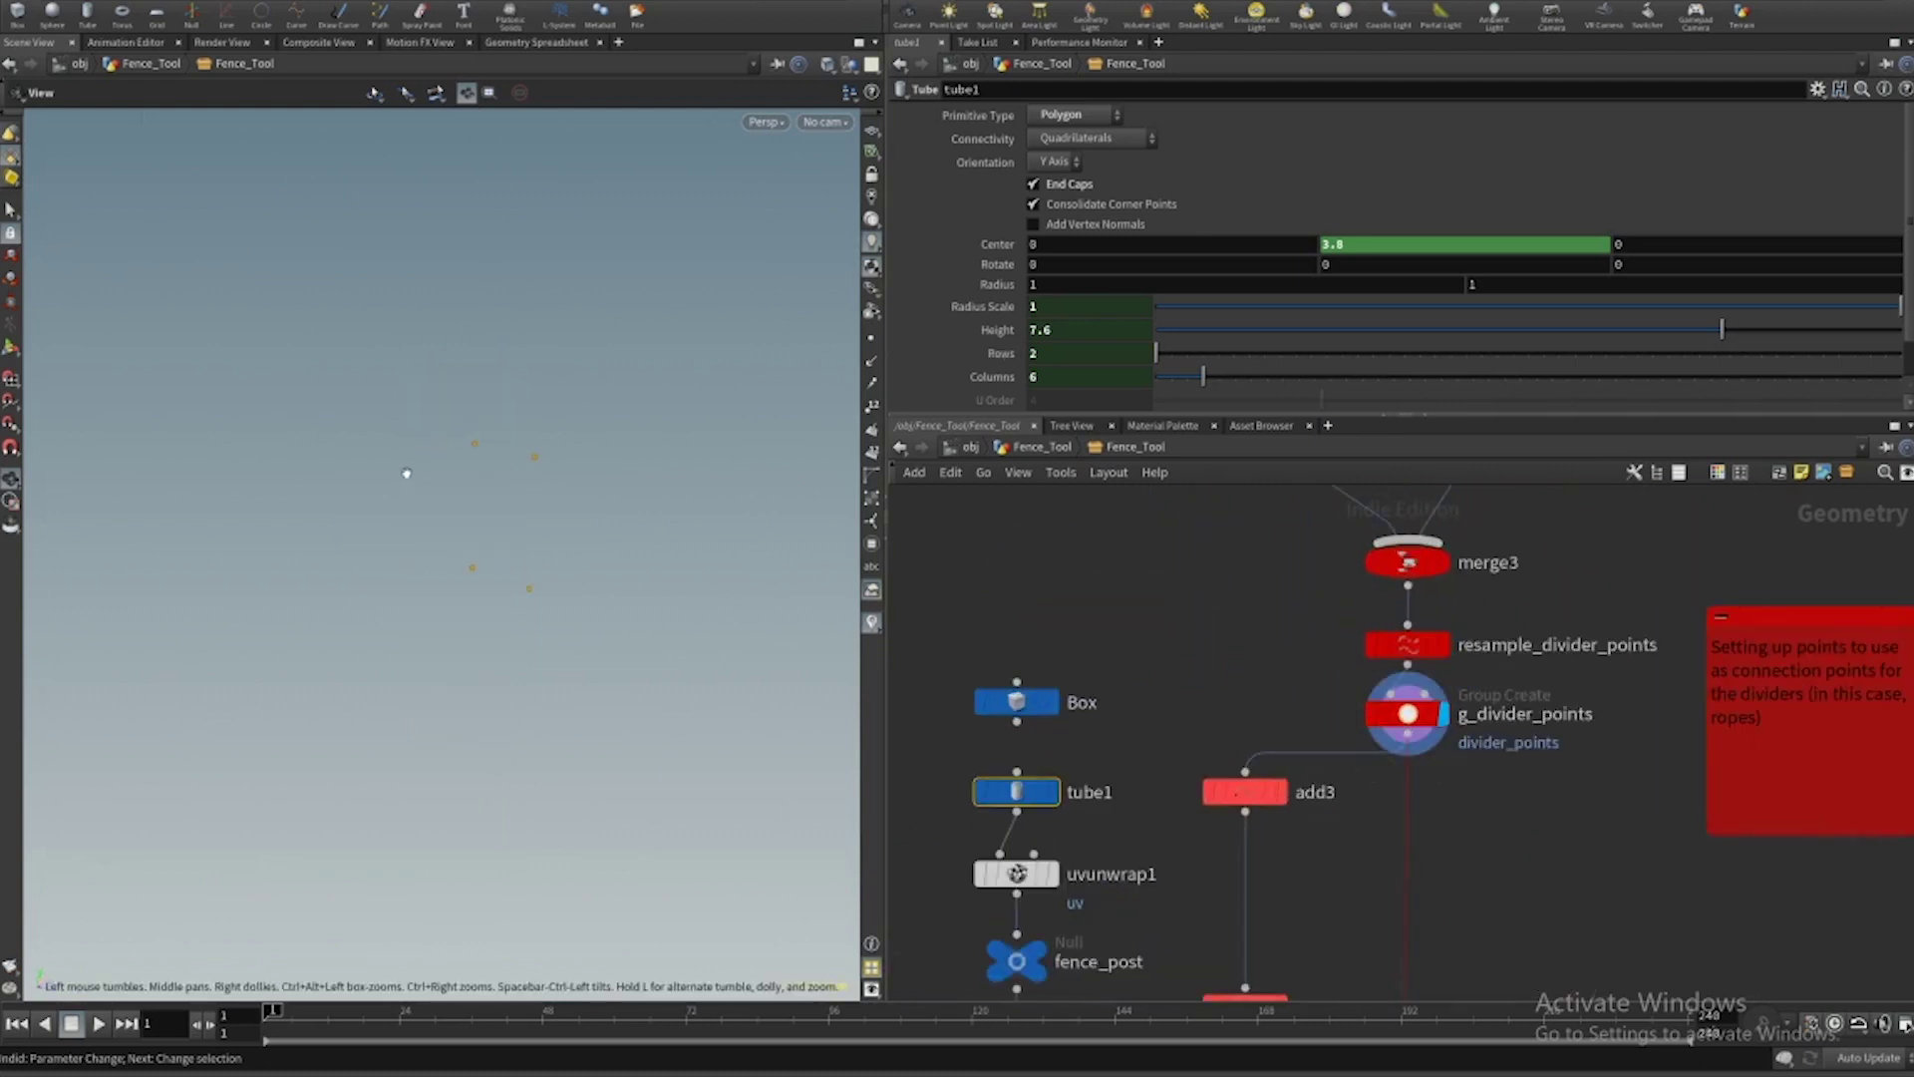
Examine the node chain and notes from the tube and divider points down to the post bevel and the hole-cutting Boolean.
middle_click_drag(1147, 827, 1146, 565)
scroll(1157, 528, "down", 2)
middle_click_drag(1118, 899, 1263, 670)
scroll(1208, 853, "down", 3)
middle_click_drag(1321, 793, 1406, 690)
scroll(1342, 859, "down", 2)
mouse_move(1430, 813)
middle_mouse_down()
mouse_move(1413, 746)
mouse_move(1432, 842)
middle_mouse_up()
scroll(1367, 664, "up", 4)
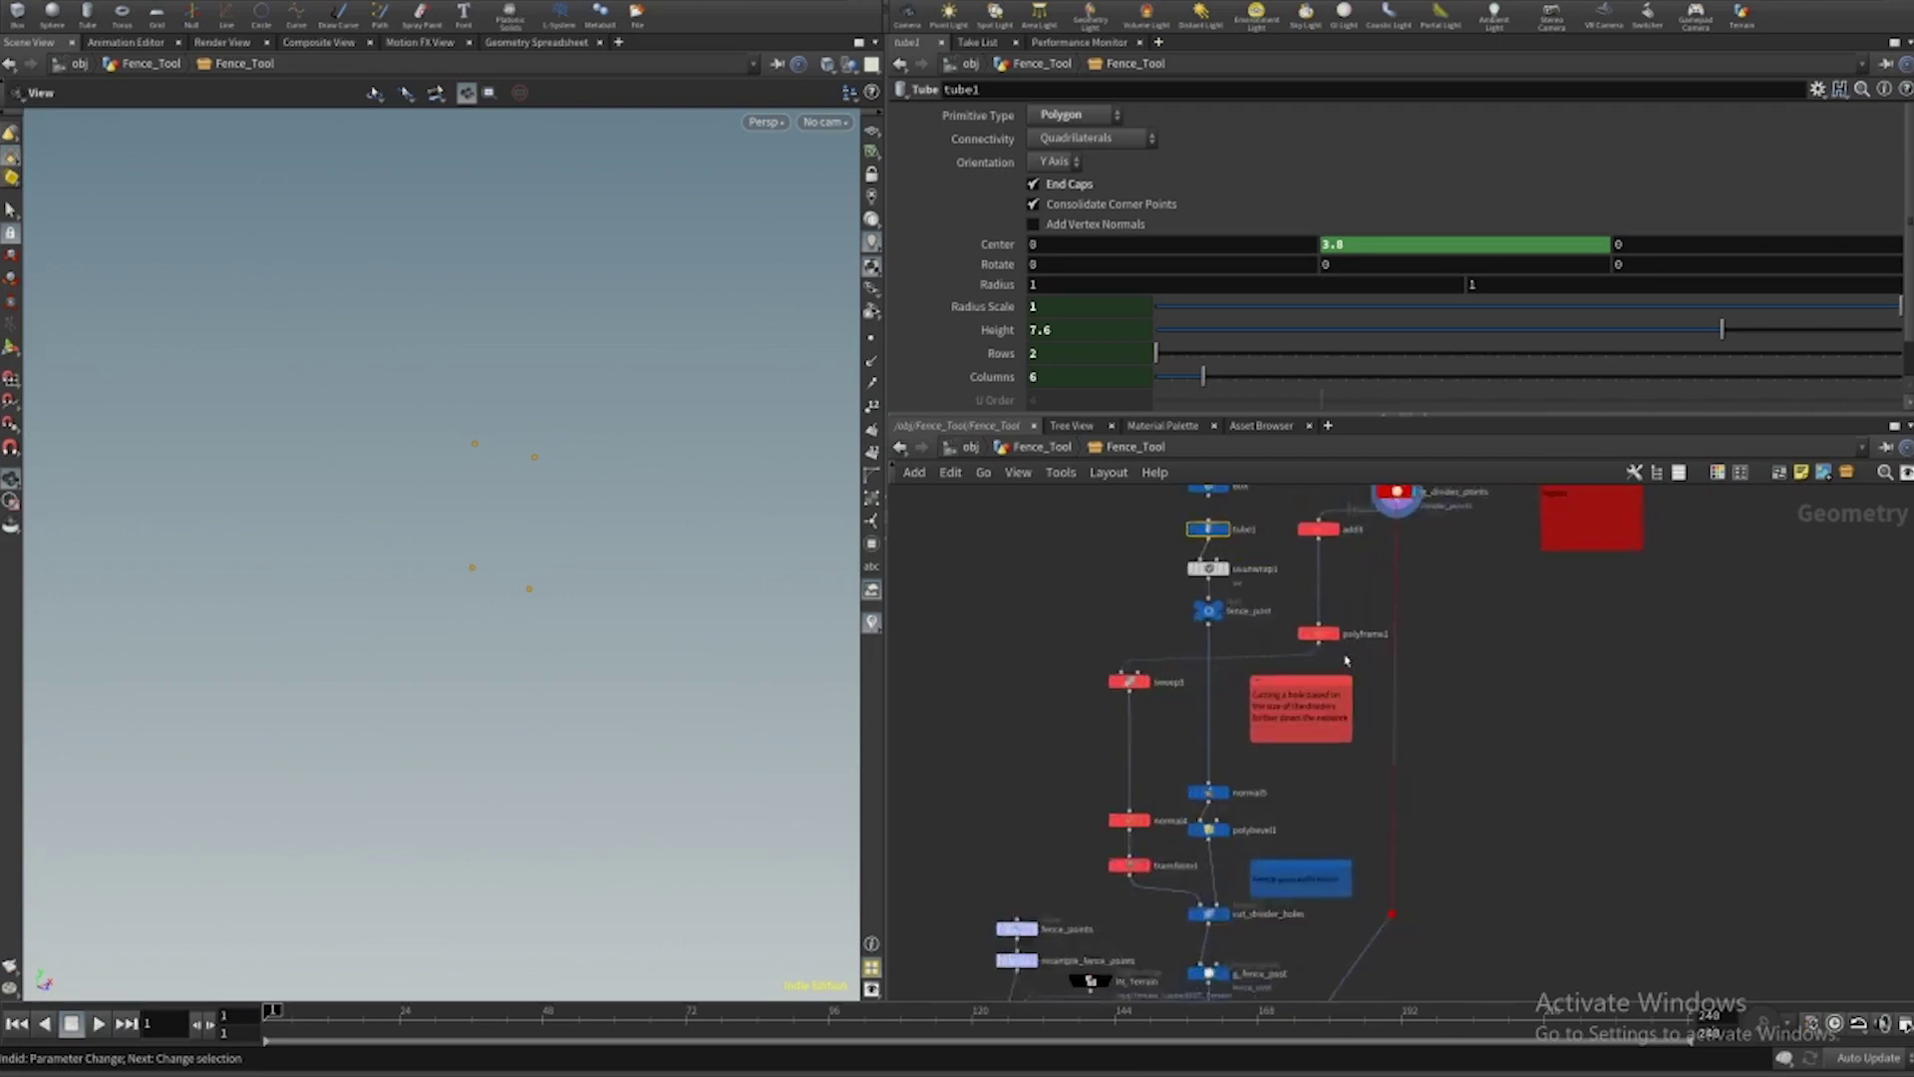
middle_click_drag(1342, 661, 1340, 728)
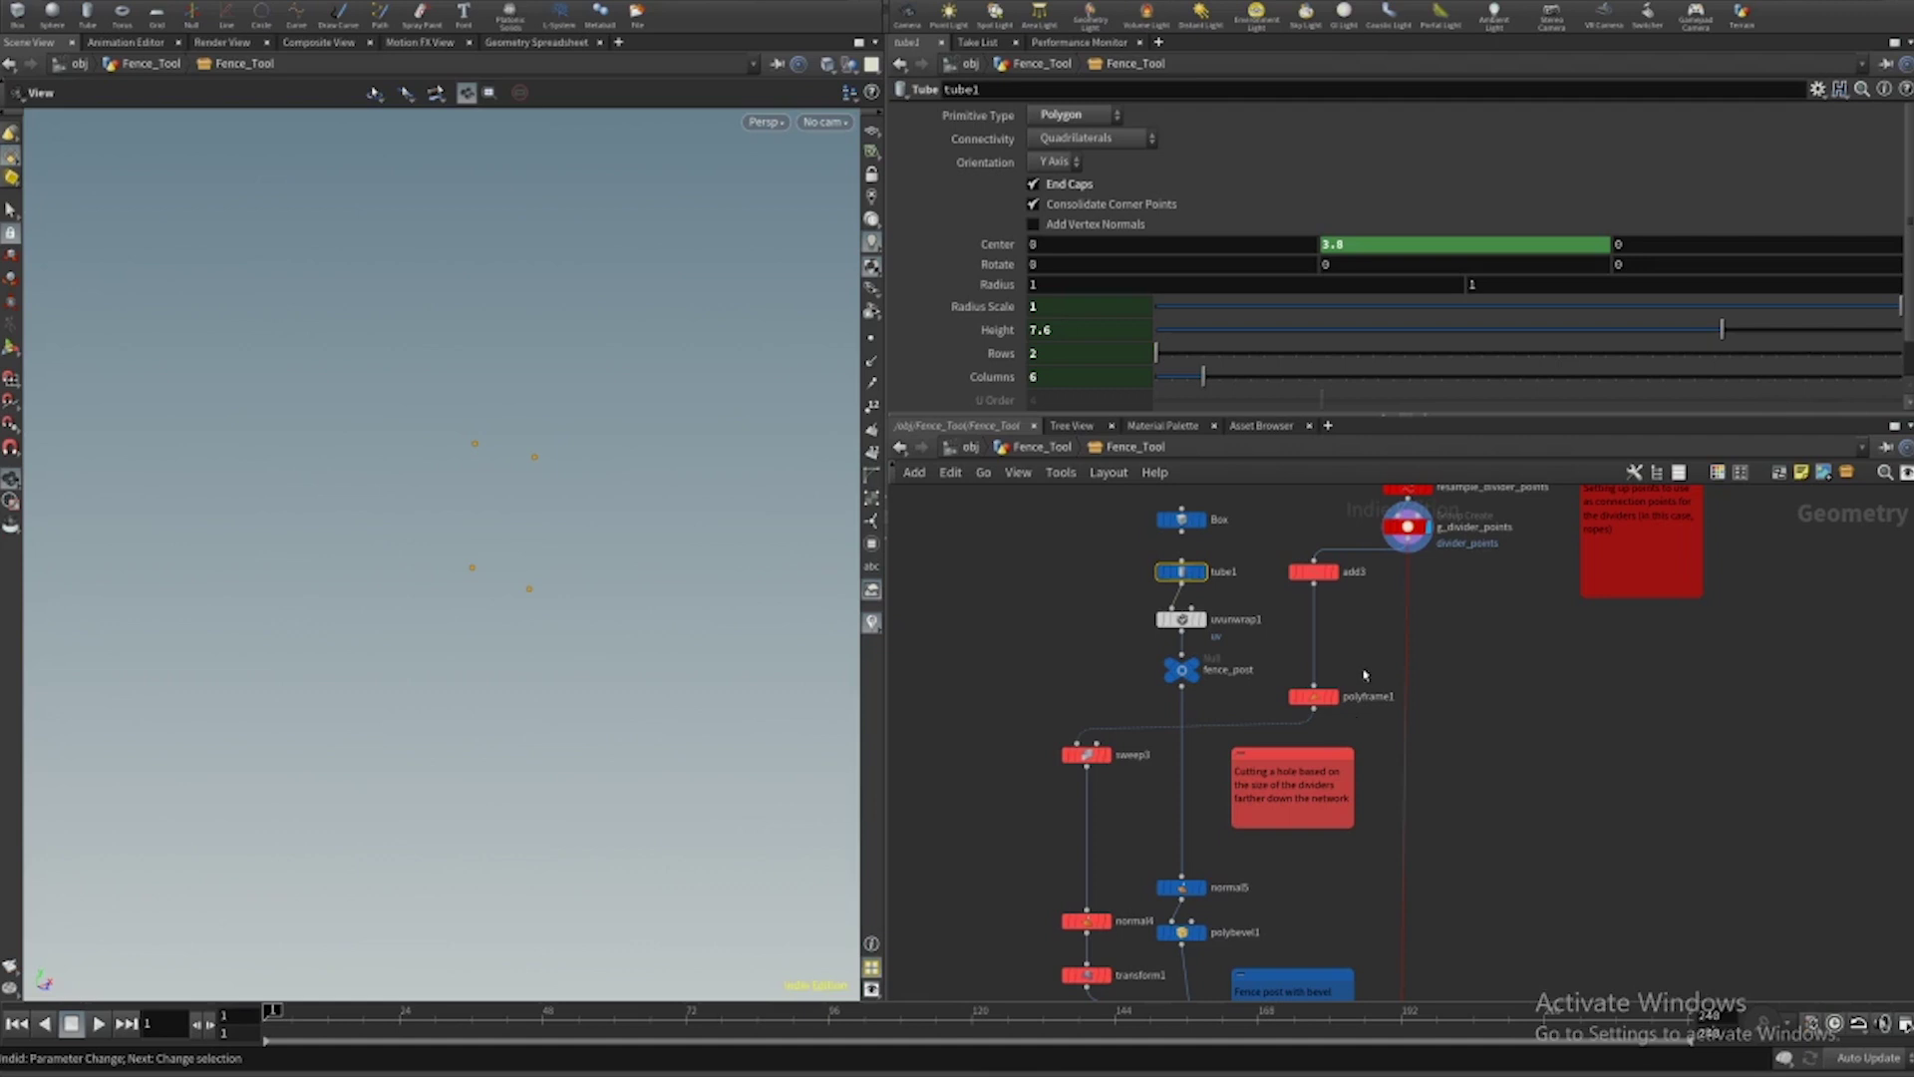
middle_click_drag(1312, 897, 1318, 809)
scroll(1222, 869, "up", 3)
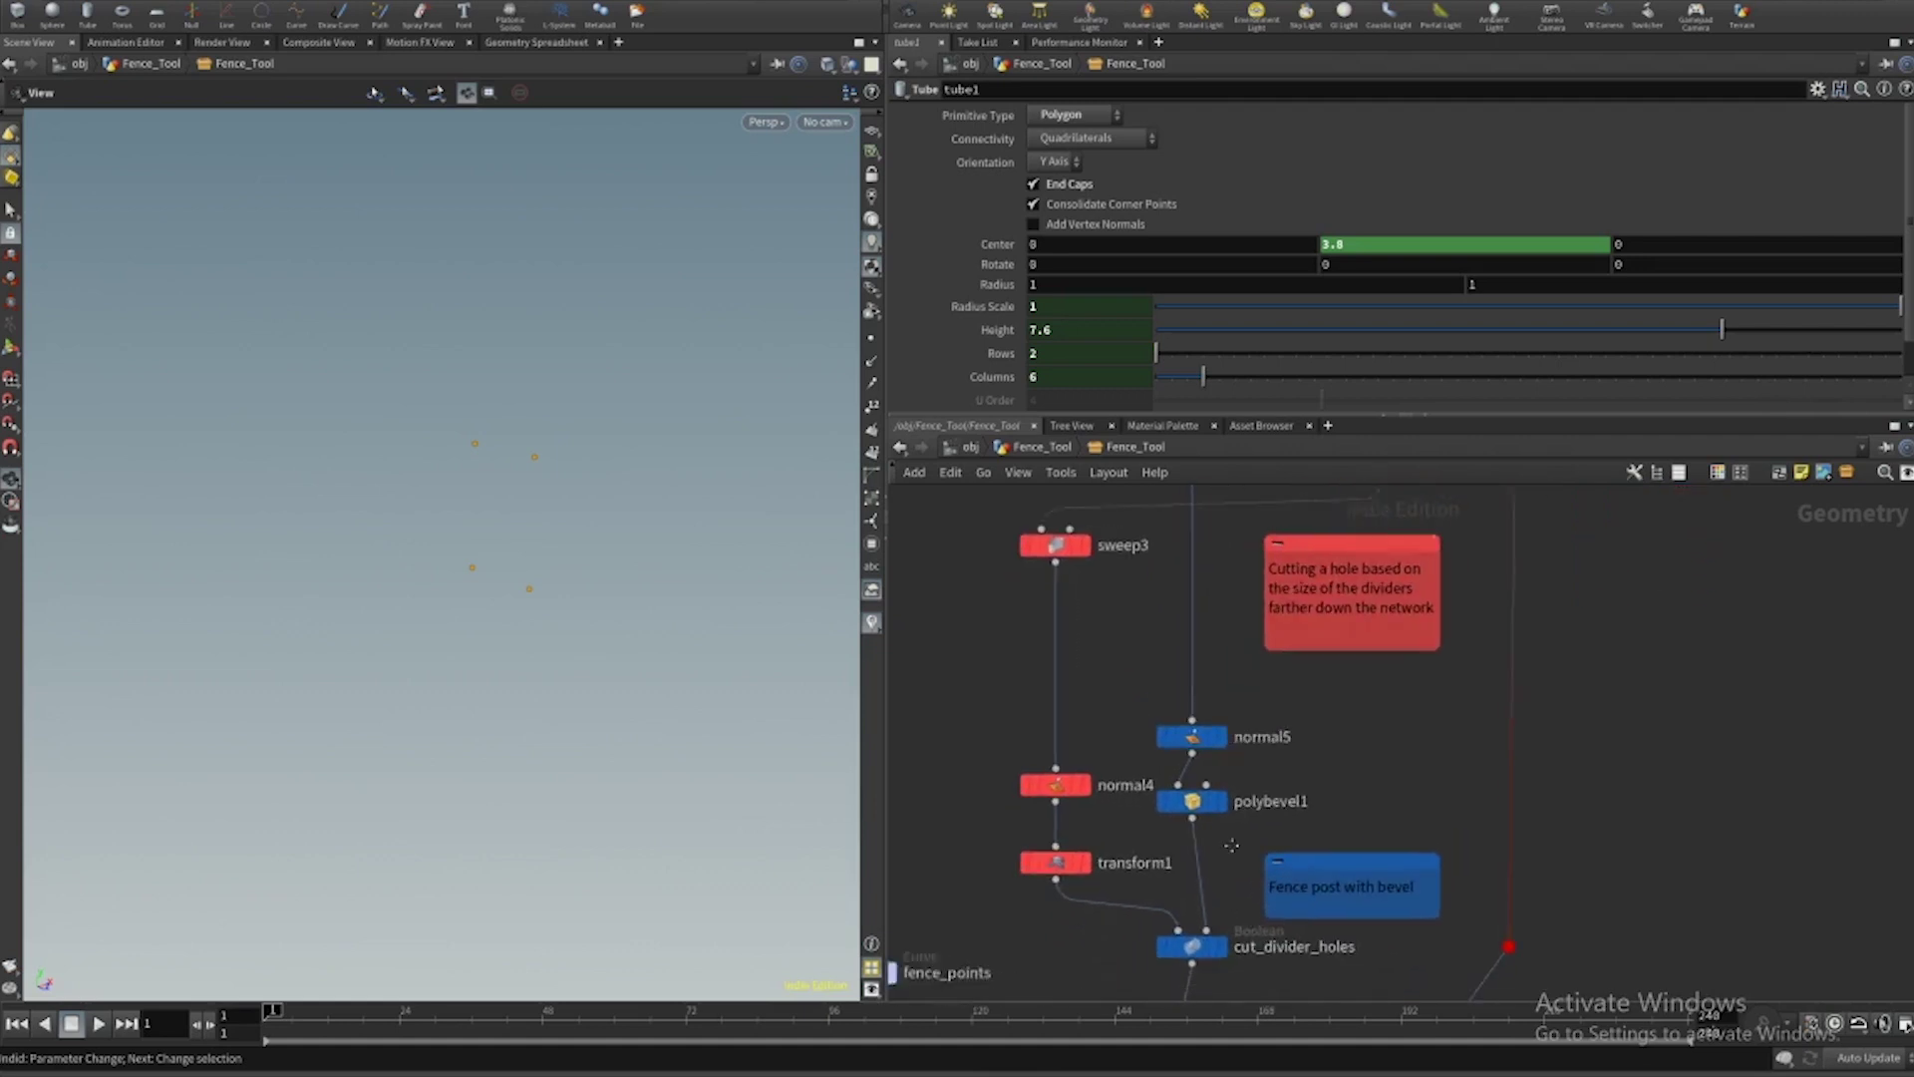
middle_click_drag(1226, 870, 1235, 789)
scroll(1226, 898, "up", 2)
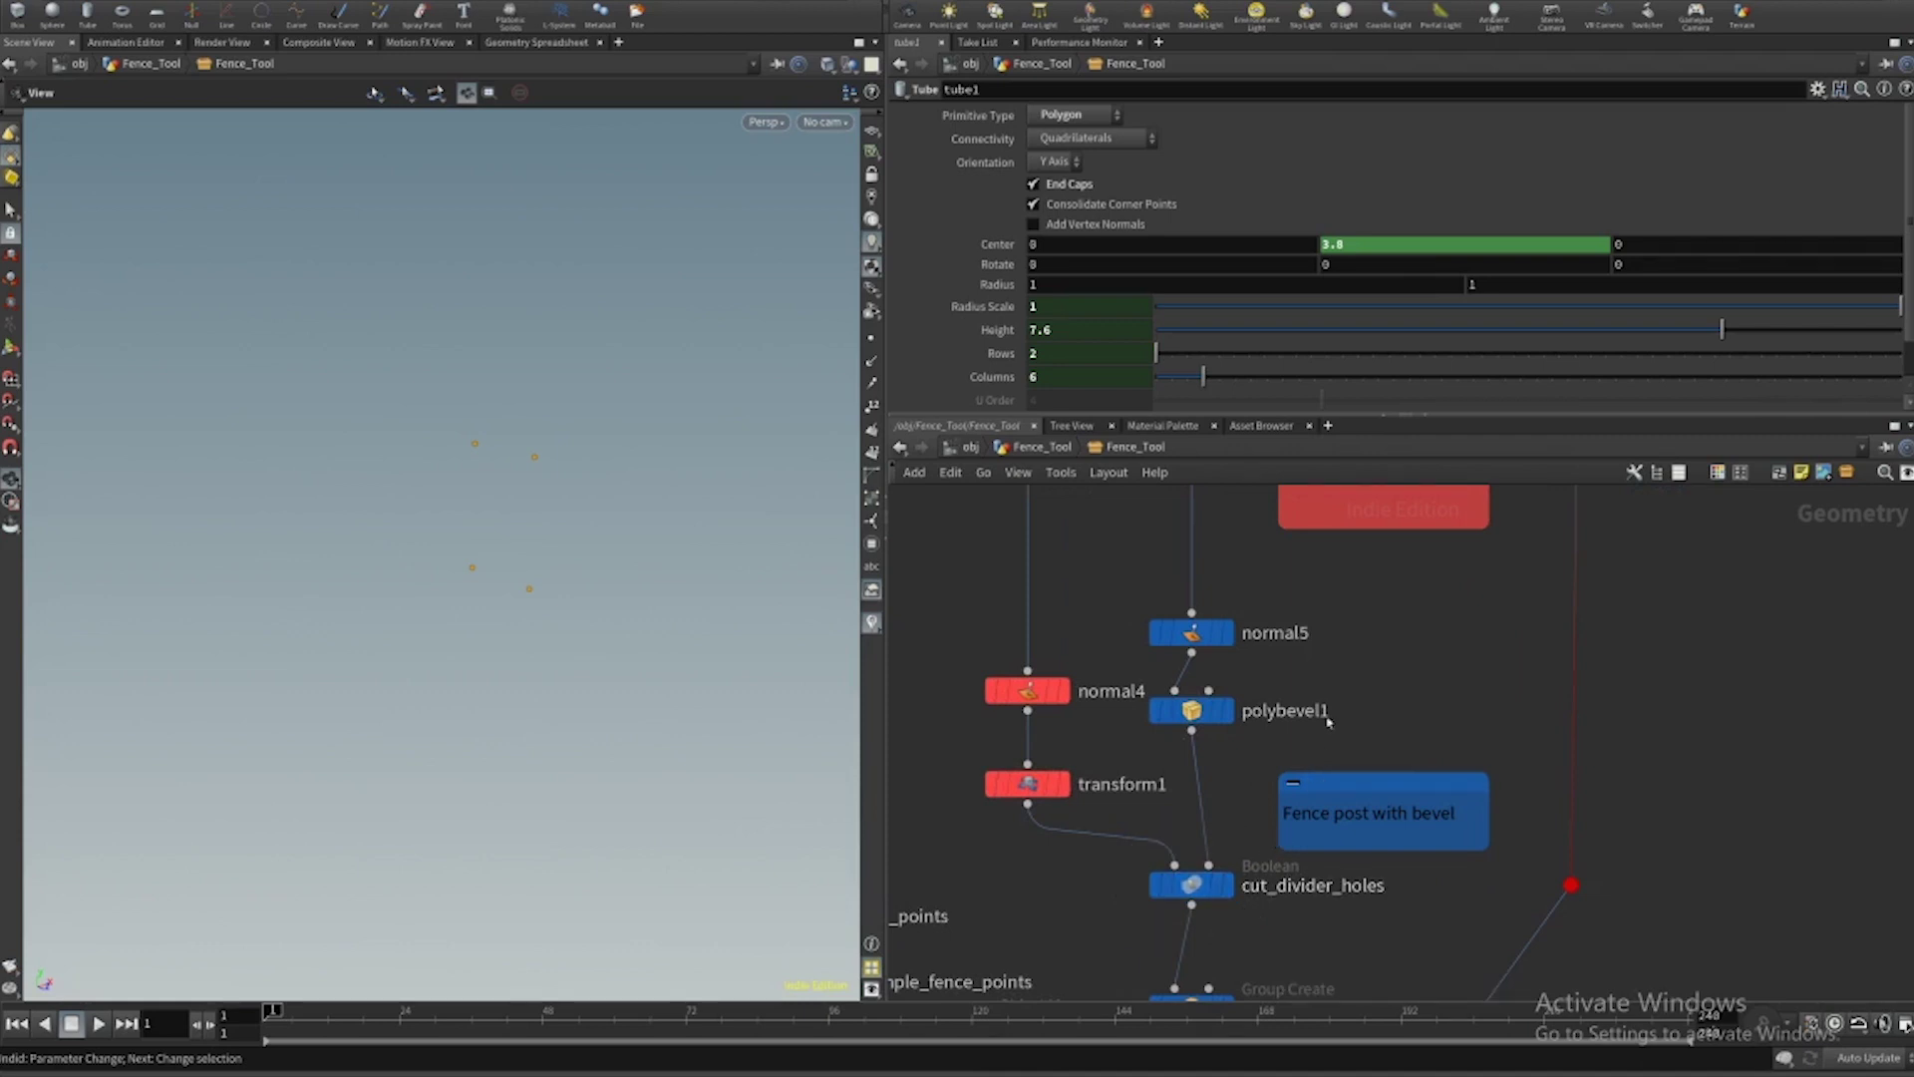
middle_click_drag(1379, 672, 1393, 869)
left_click_drag(1222, 600, 1180, 728)
scroll(1293, 823, "down", 2)
middle_click_drag(1290, 829, 1308, 729)
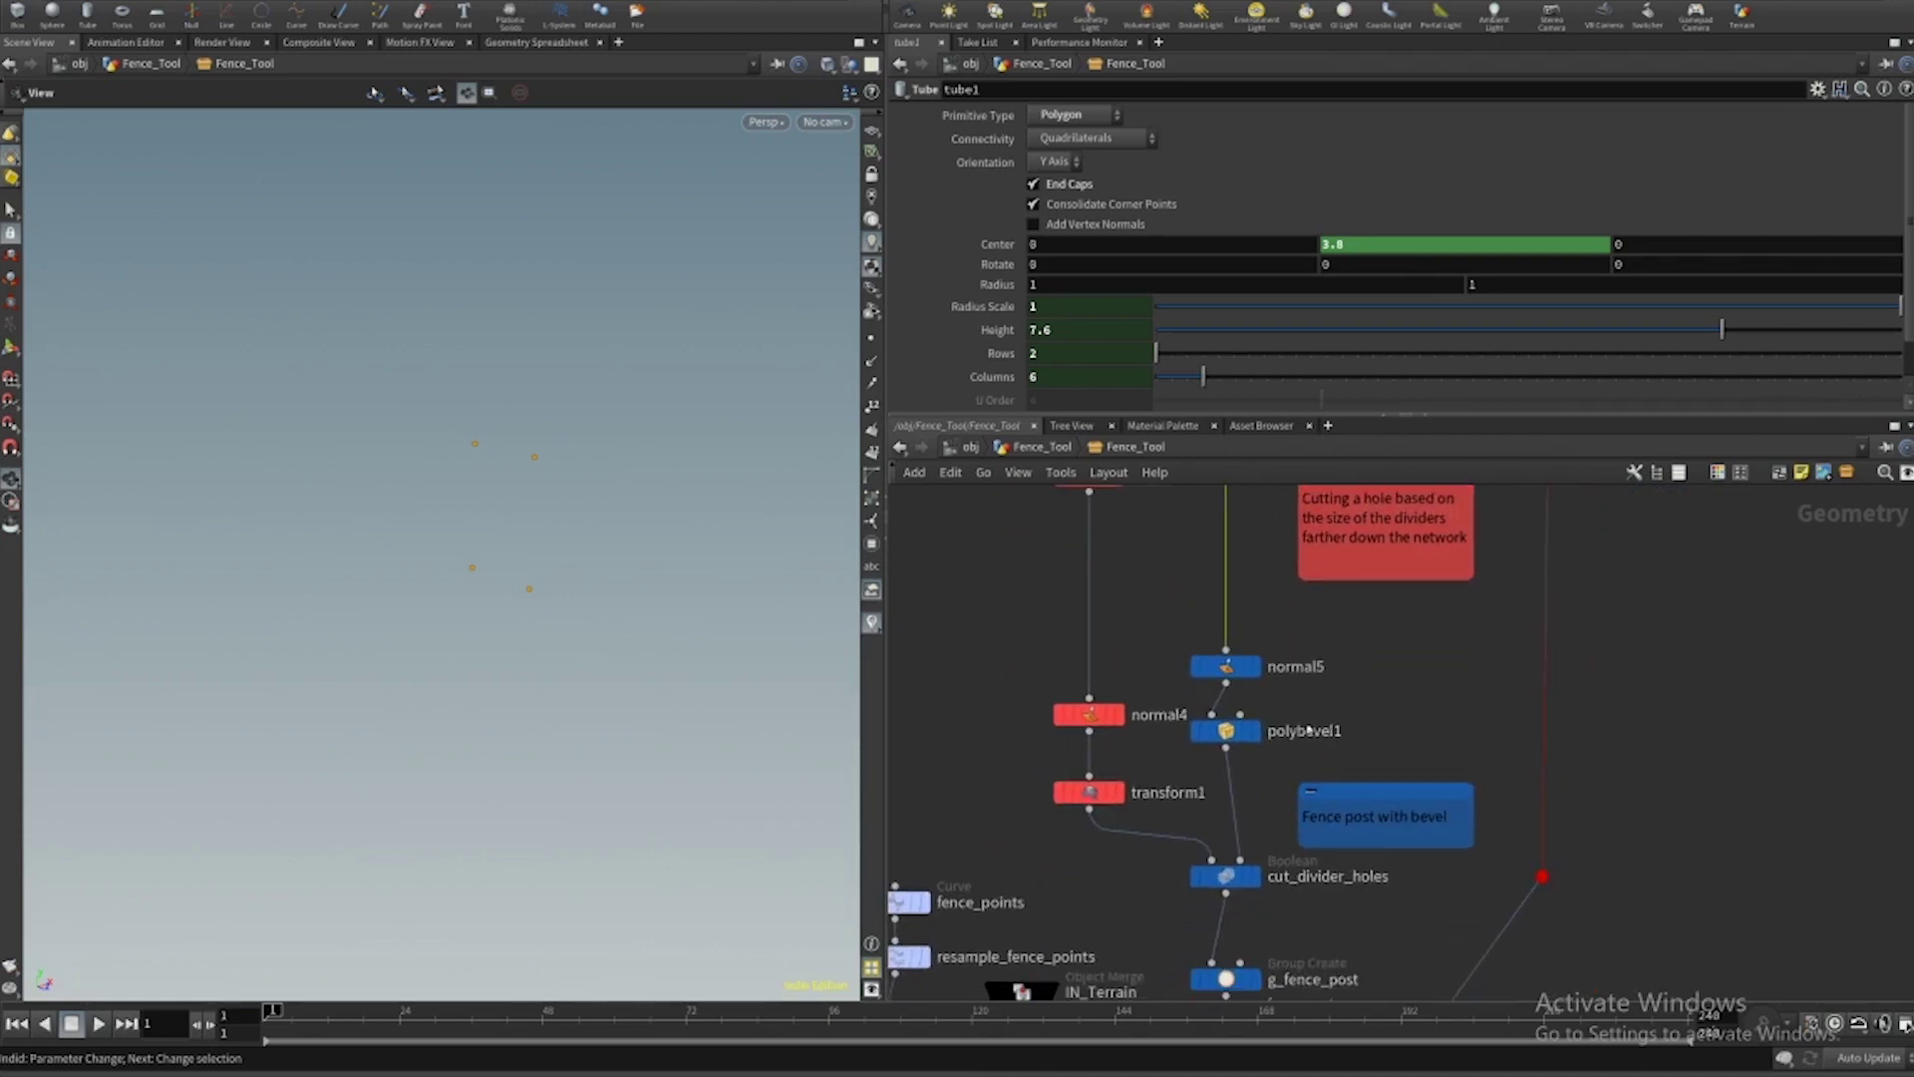
Display the cut_divider_holes Boolean and inspect the fence post from several angles.
left_click(1261, 876)
middle_click_drag(1330, 912, 1338, 769)
left_click_drag(611, 564, 578, 602)
middle_click_drag(1206, 712, 1210, 540)
middle_click_drag(1216, 758, 1296, 737)
left_click(1324, 777)
key("f")
left_click_drag(483, 548, 312, 548)
scroll(312, 547, "down", 3)
Display and frame the fence_points curve to inspect the fence's path.
middle_click_drag(1331, 784, 1571, 866)
left_click(1253, 589)
key("f")
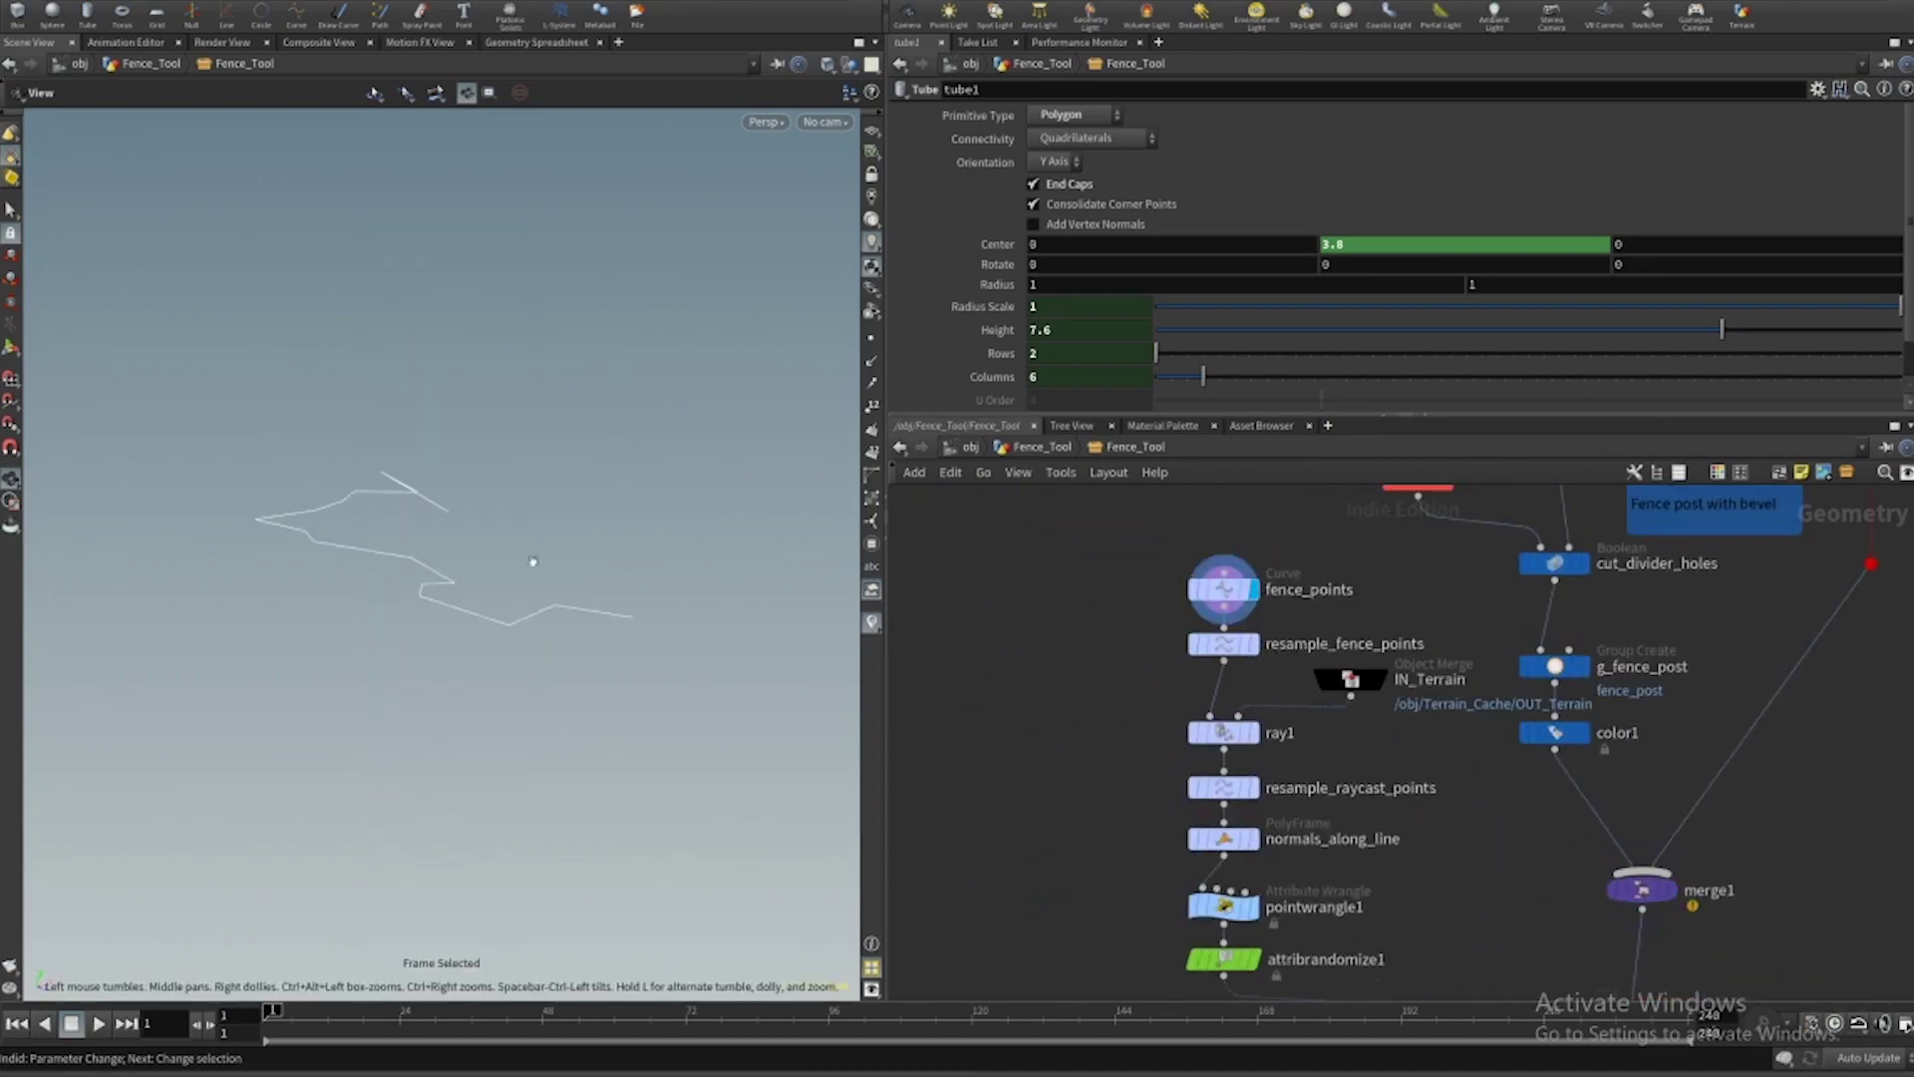
left_click_drag(648, 714, 688, 655)
scroll(1234, 627, "down", 5)
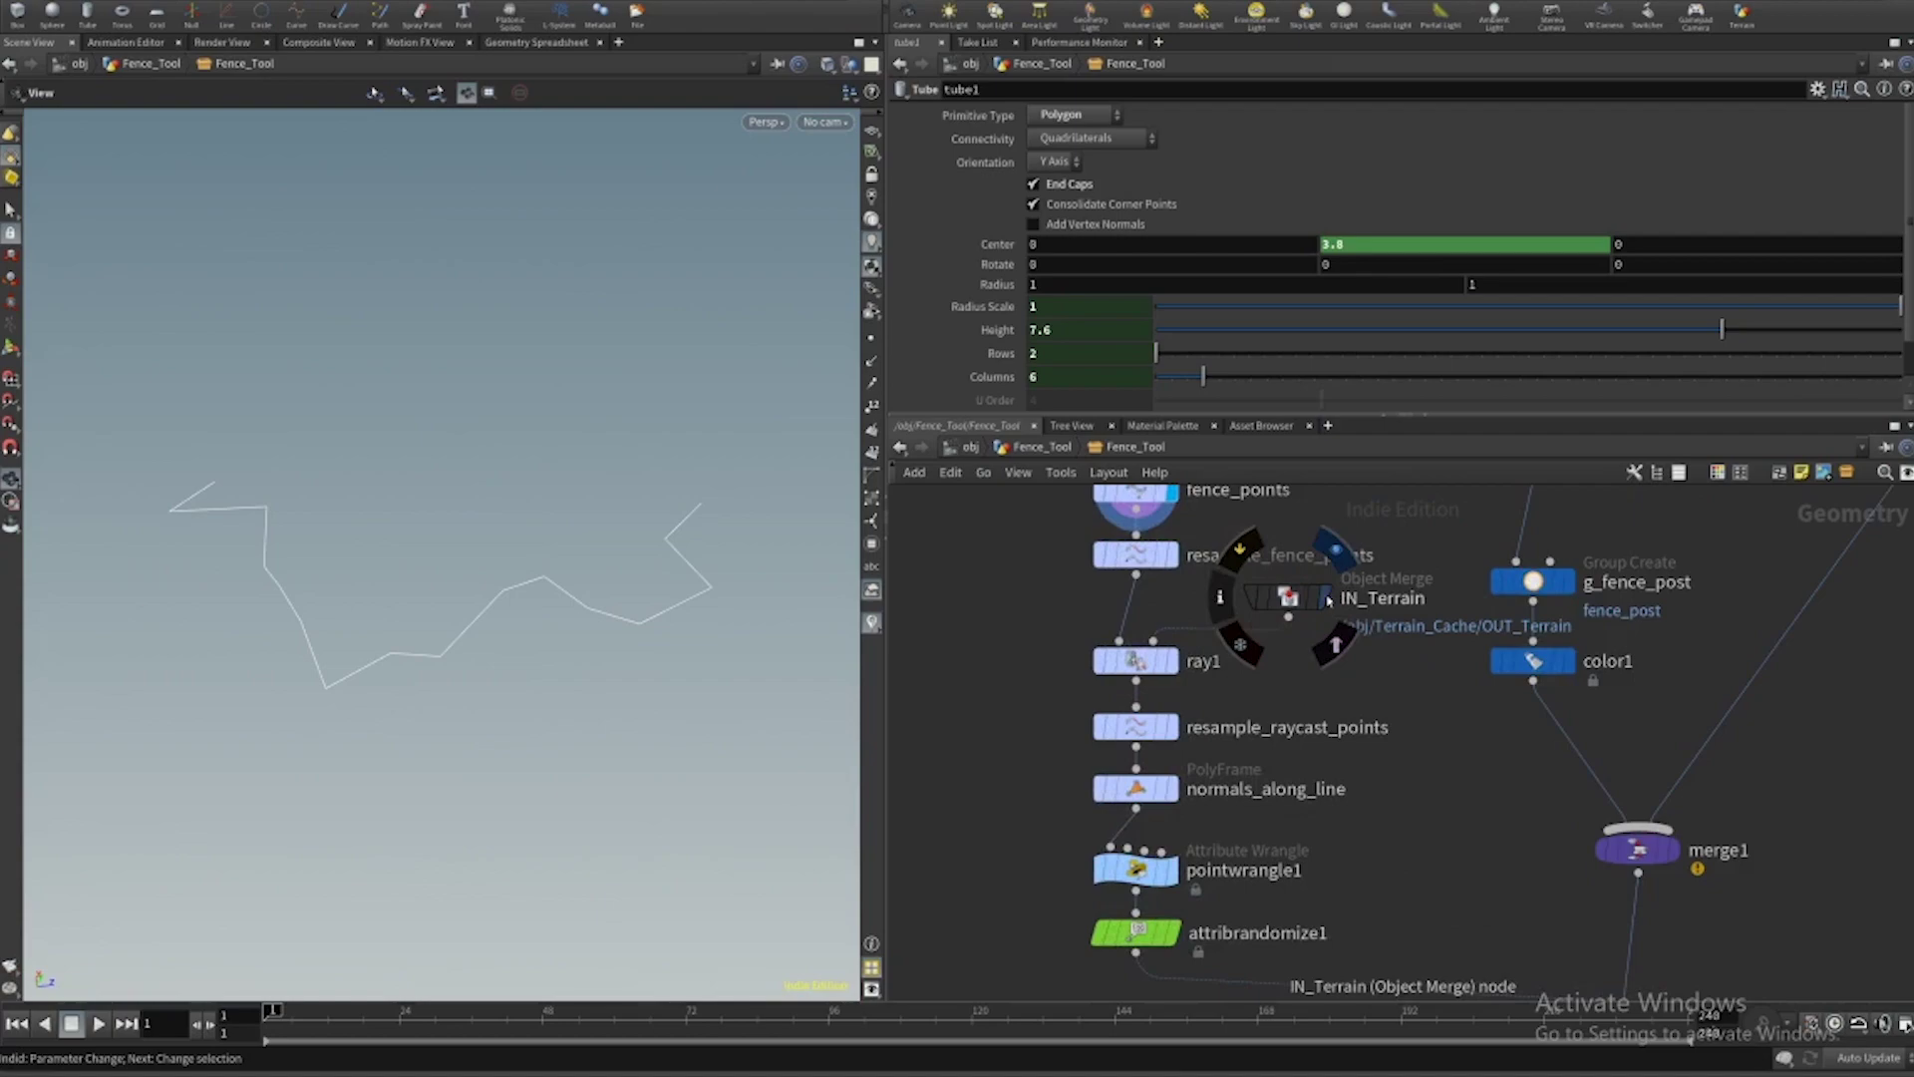
Display the IN_Terrain geometry and the ray1 projection to inspect how the fence curve follows the terrain.
left_click(1328, 600)
left_click_drag(559, 628, 964, 681)
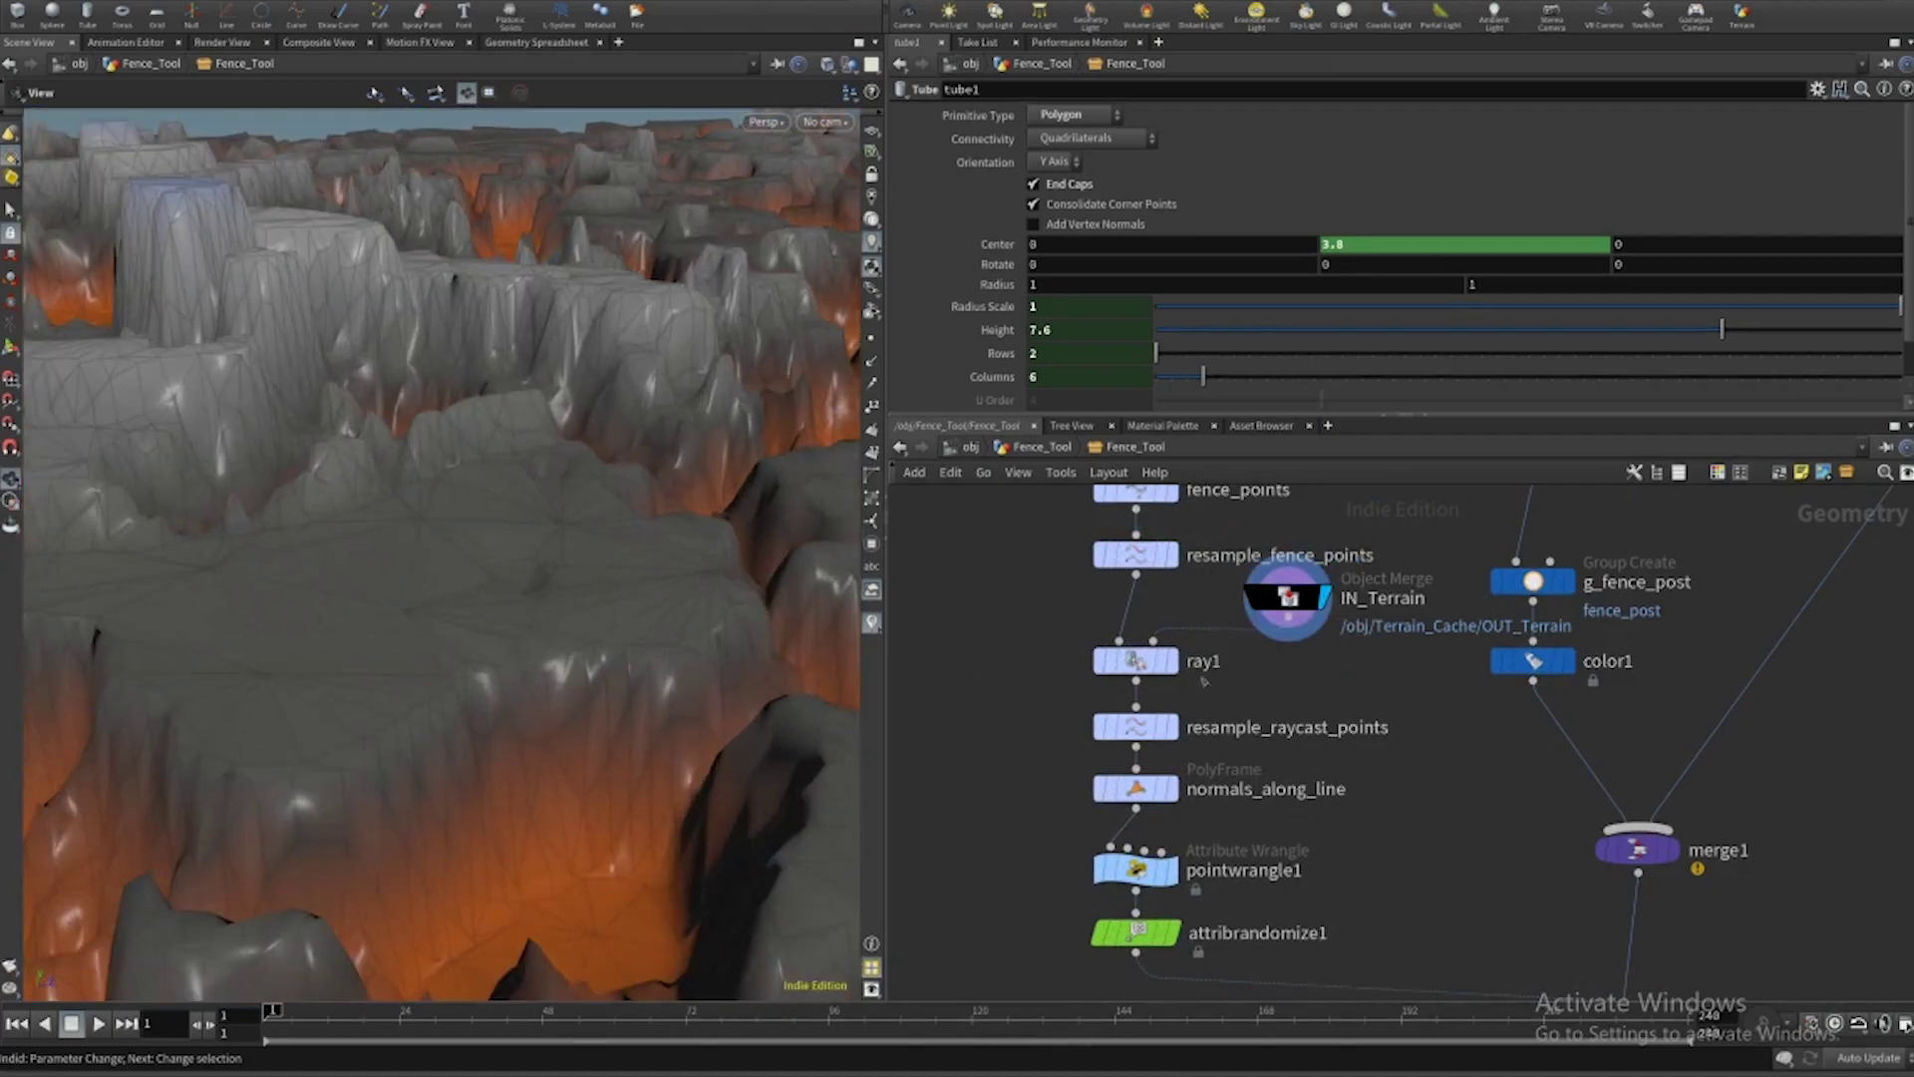
left_click(1173, 661)
left_click_drag(448, 618, 194, 599)
Display the resample_raycast_points node and show its points along the curve.
left_click(1176, 736)
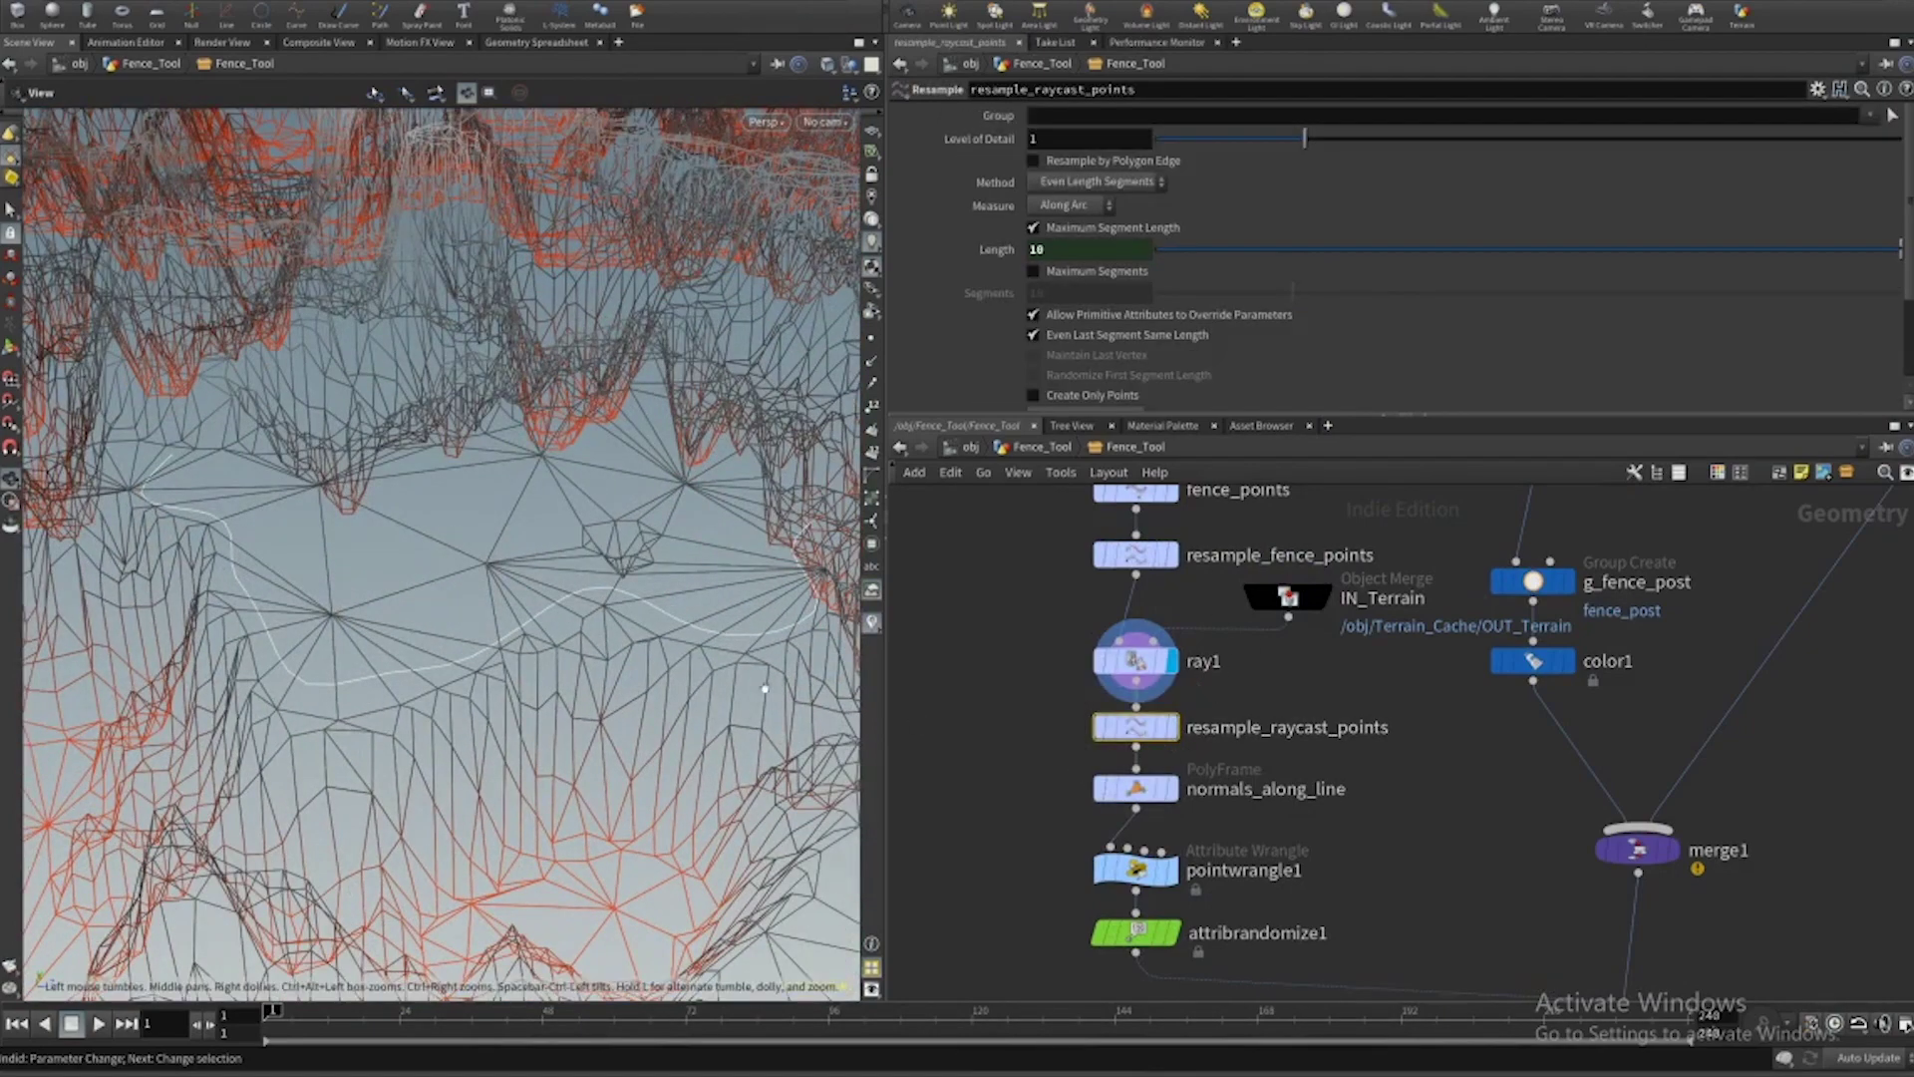
left_click(1173, 727)
middle_click_drag(1510, 985, 1389, 675)
scroll(1391, 677, "down", 1)
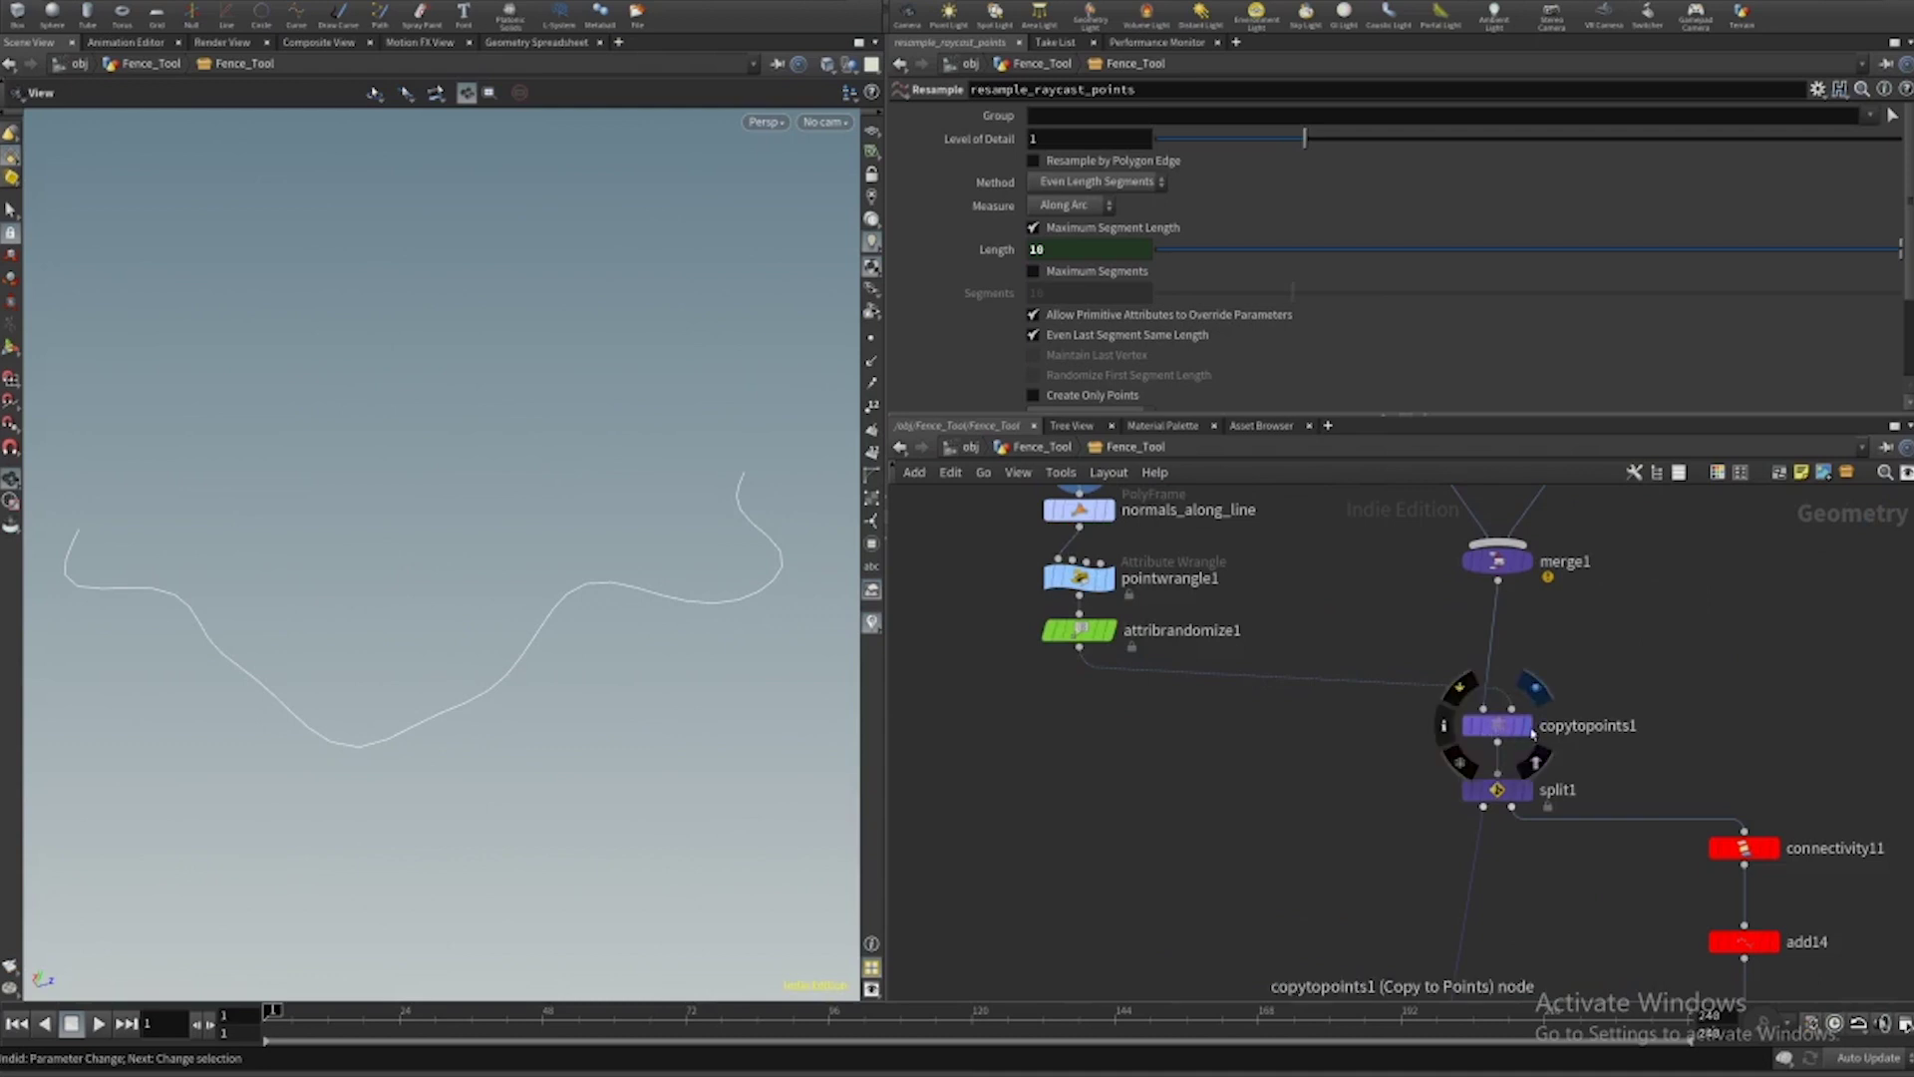
left_click_drag(794, 434, 558, 626)
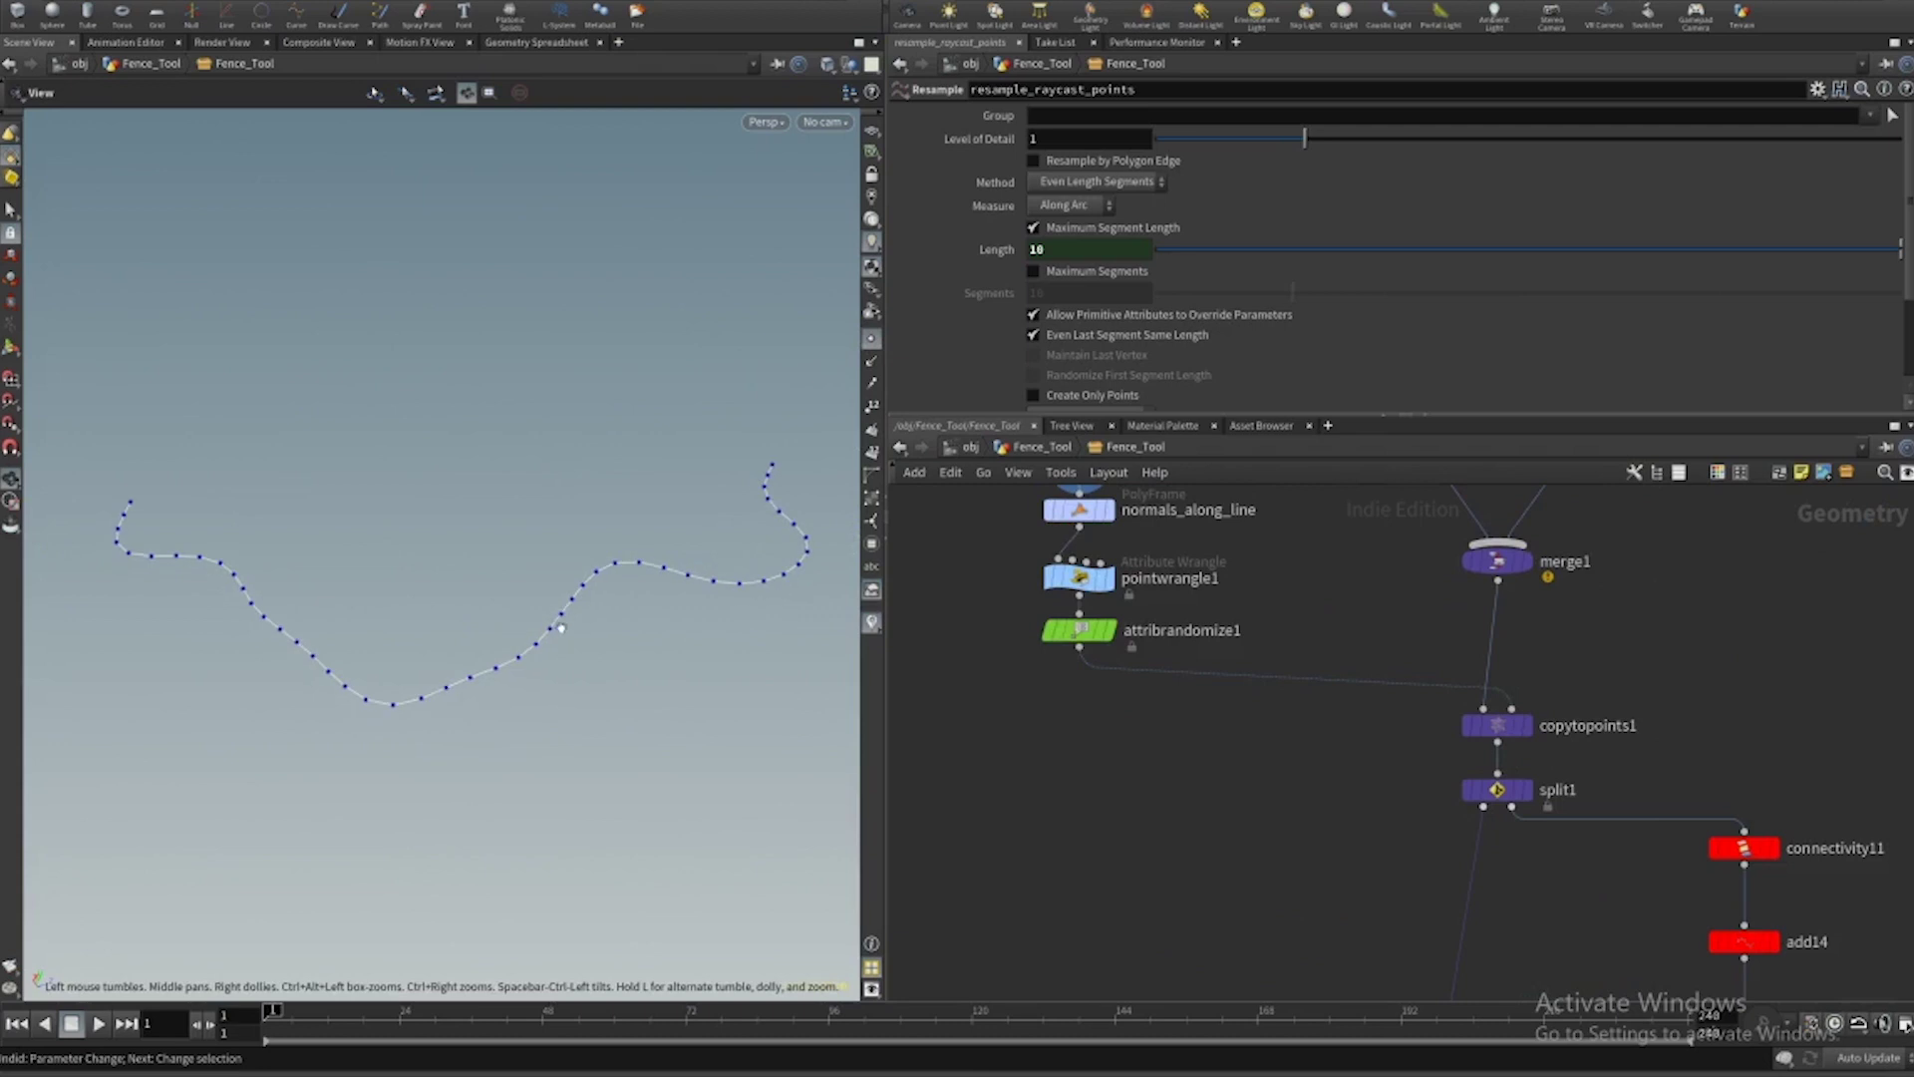
Display the copytopoints1 node, turn off the point display, and inspect the posts copied along the curve.
mouse_move(1533, 730)
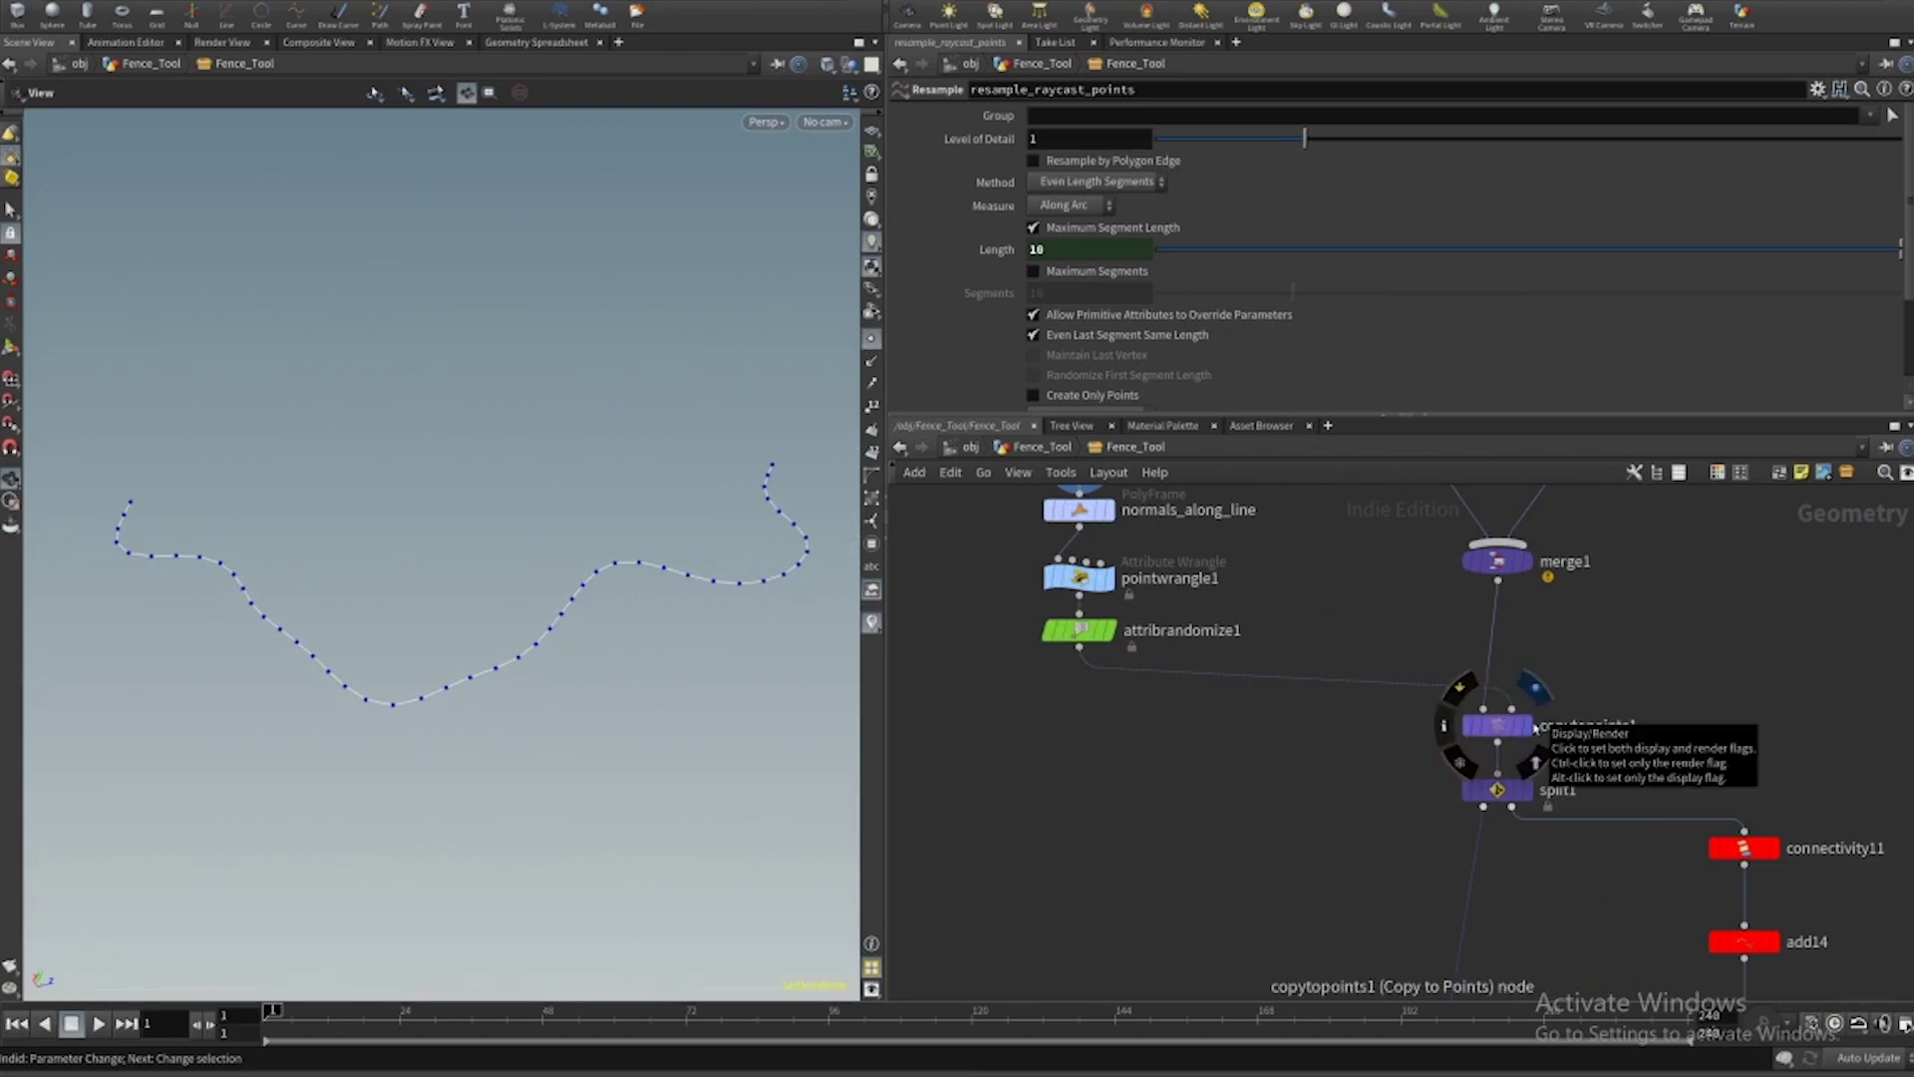
left_click(1533, 730)
left_click_drag(598, 598, 486, 639)
left_click(872, 339)
scroll(449, 660, "up", 5)
mouse_move(445, 661)
left_mouse_down()
mouse_move(569, 643)
mouse_move(423, 653)
left_mouse_up()
scroll(1092, 823, "down", 2)
Examine the rope branch from the split down through its connectivity and for-each nodes, including the foreach_end1 parameters.
middle_click_drag(1092, 823, 1034, 680)
scroll(1124, 776, "down", 2)
middle_click_drag(1125, 775, 1073, 650)
scroll(1115, 736, "down", 1)
middle_click_drag(1115, 735, 1206, 711)
scroll(1121, 620, "down", 2)
left_click_drag(1397, 586, 1261, 870)
left_click(1383, 787)
scroll(1354, 714, "up", 2)
middle_click_drag(1247, 552, 1346, 709)
scroll(1303, 641, "up", 2)
scroll(1346, 709, "down", 1)
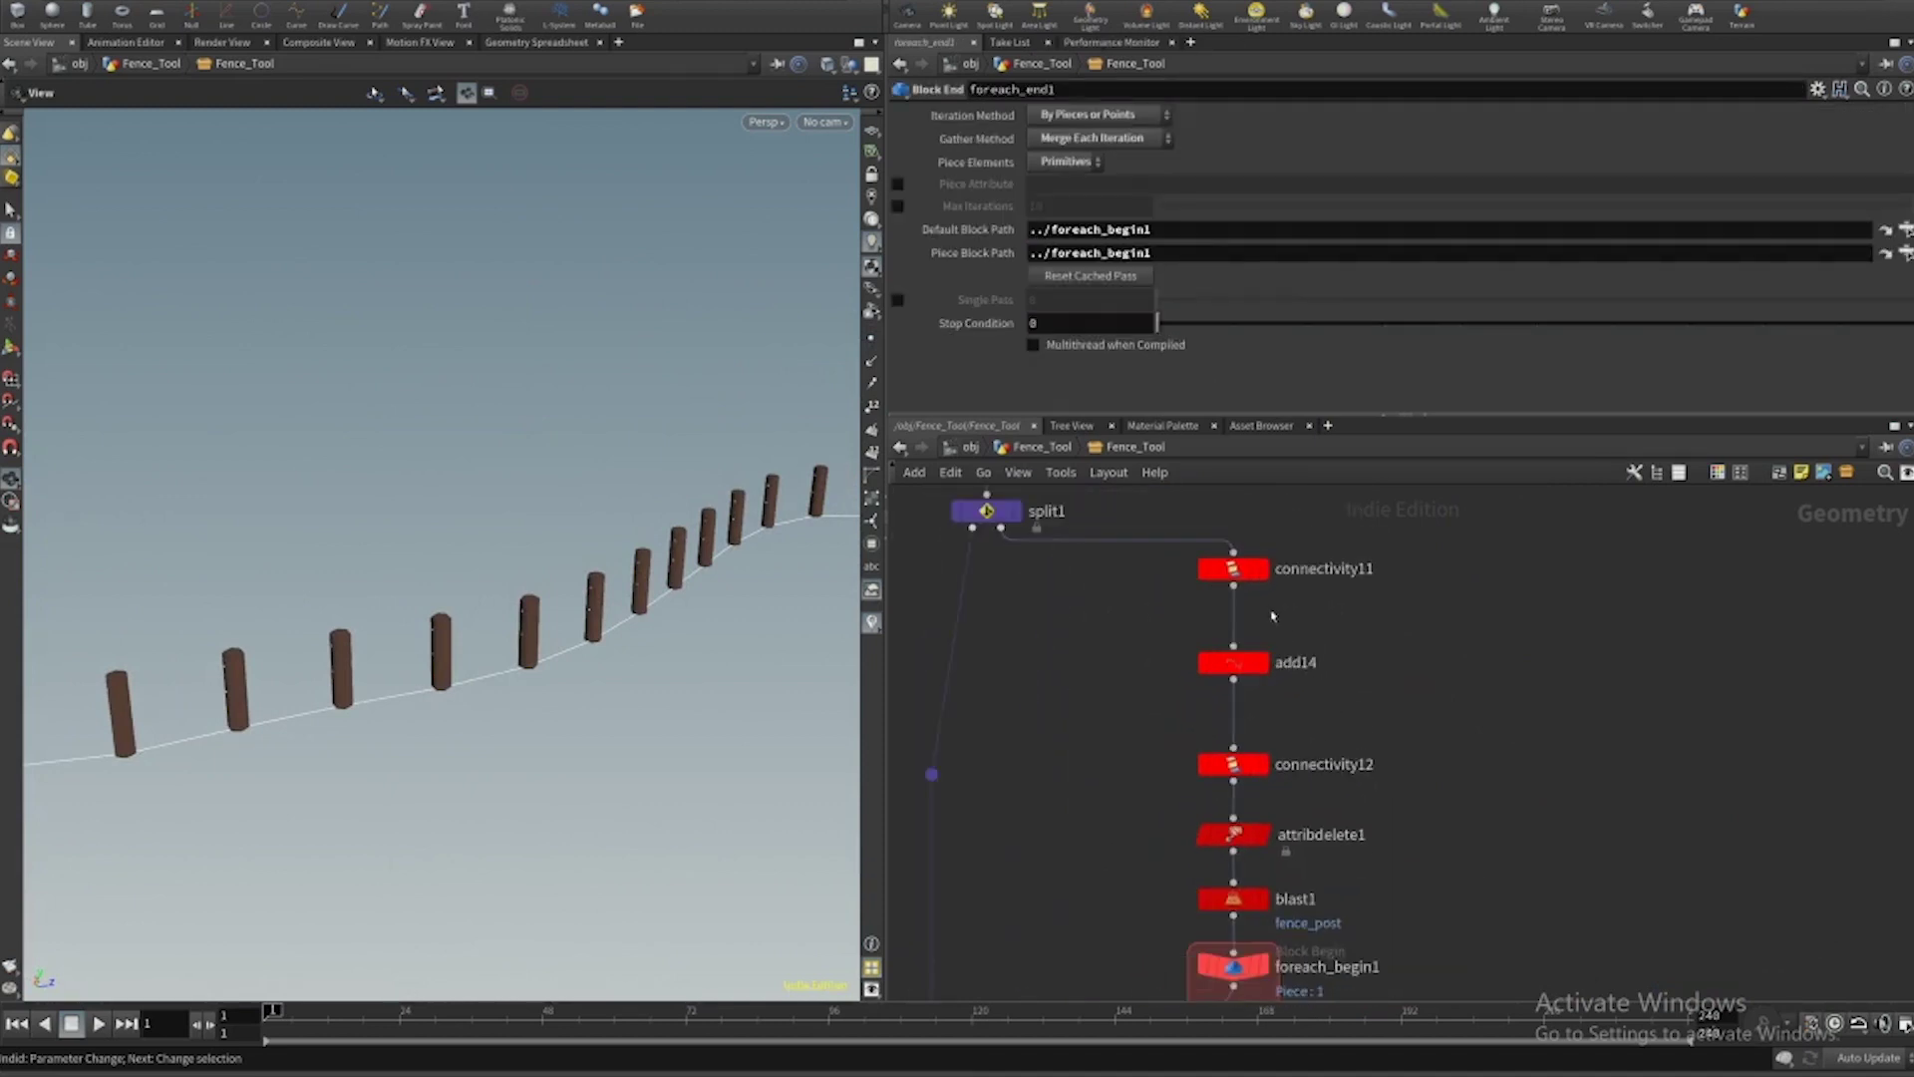
Display the add14 node to inspect the rope lines, and locate the foreach_divider_section_end block below it.
left_click(1276, 662)
left_click_drag(543, 605, 545, 535)
scroll(1451, 768, "down", 5)
scroll(1446, 649, "up", 3)
middle_click_drag(1445, 886, 1444, 667)
scroll(1362, 718, "up", 6)
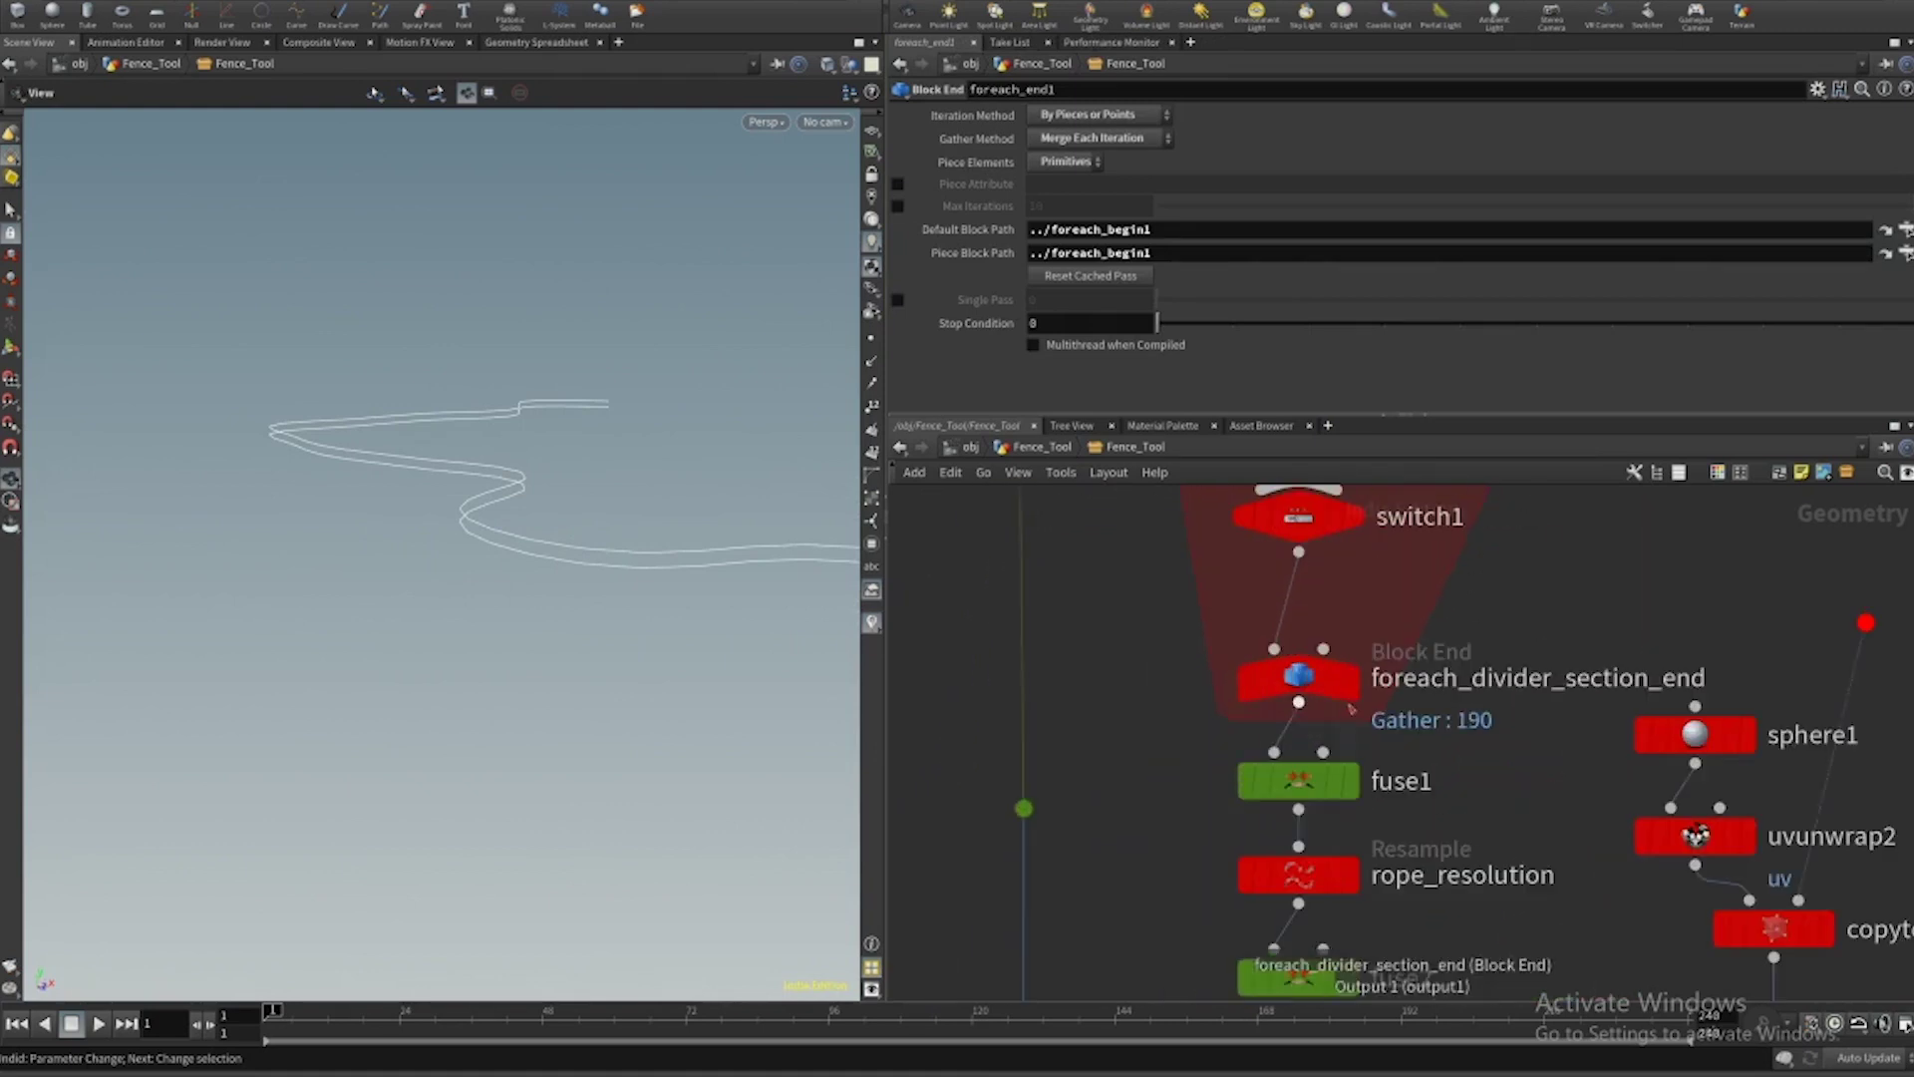
Display the foreach_divider_section_end node, inspect the drooping rope lines, and select the nodes of its loop from foreach_divider_section down.
left_click(1351, 682)
left_click_drag(473, 554, 600, 552)
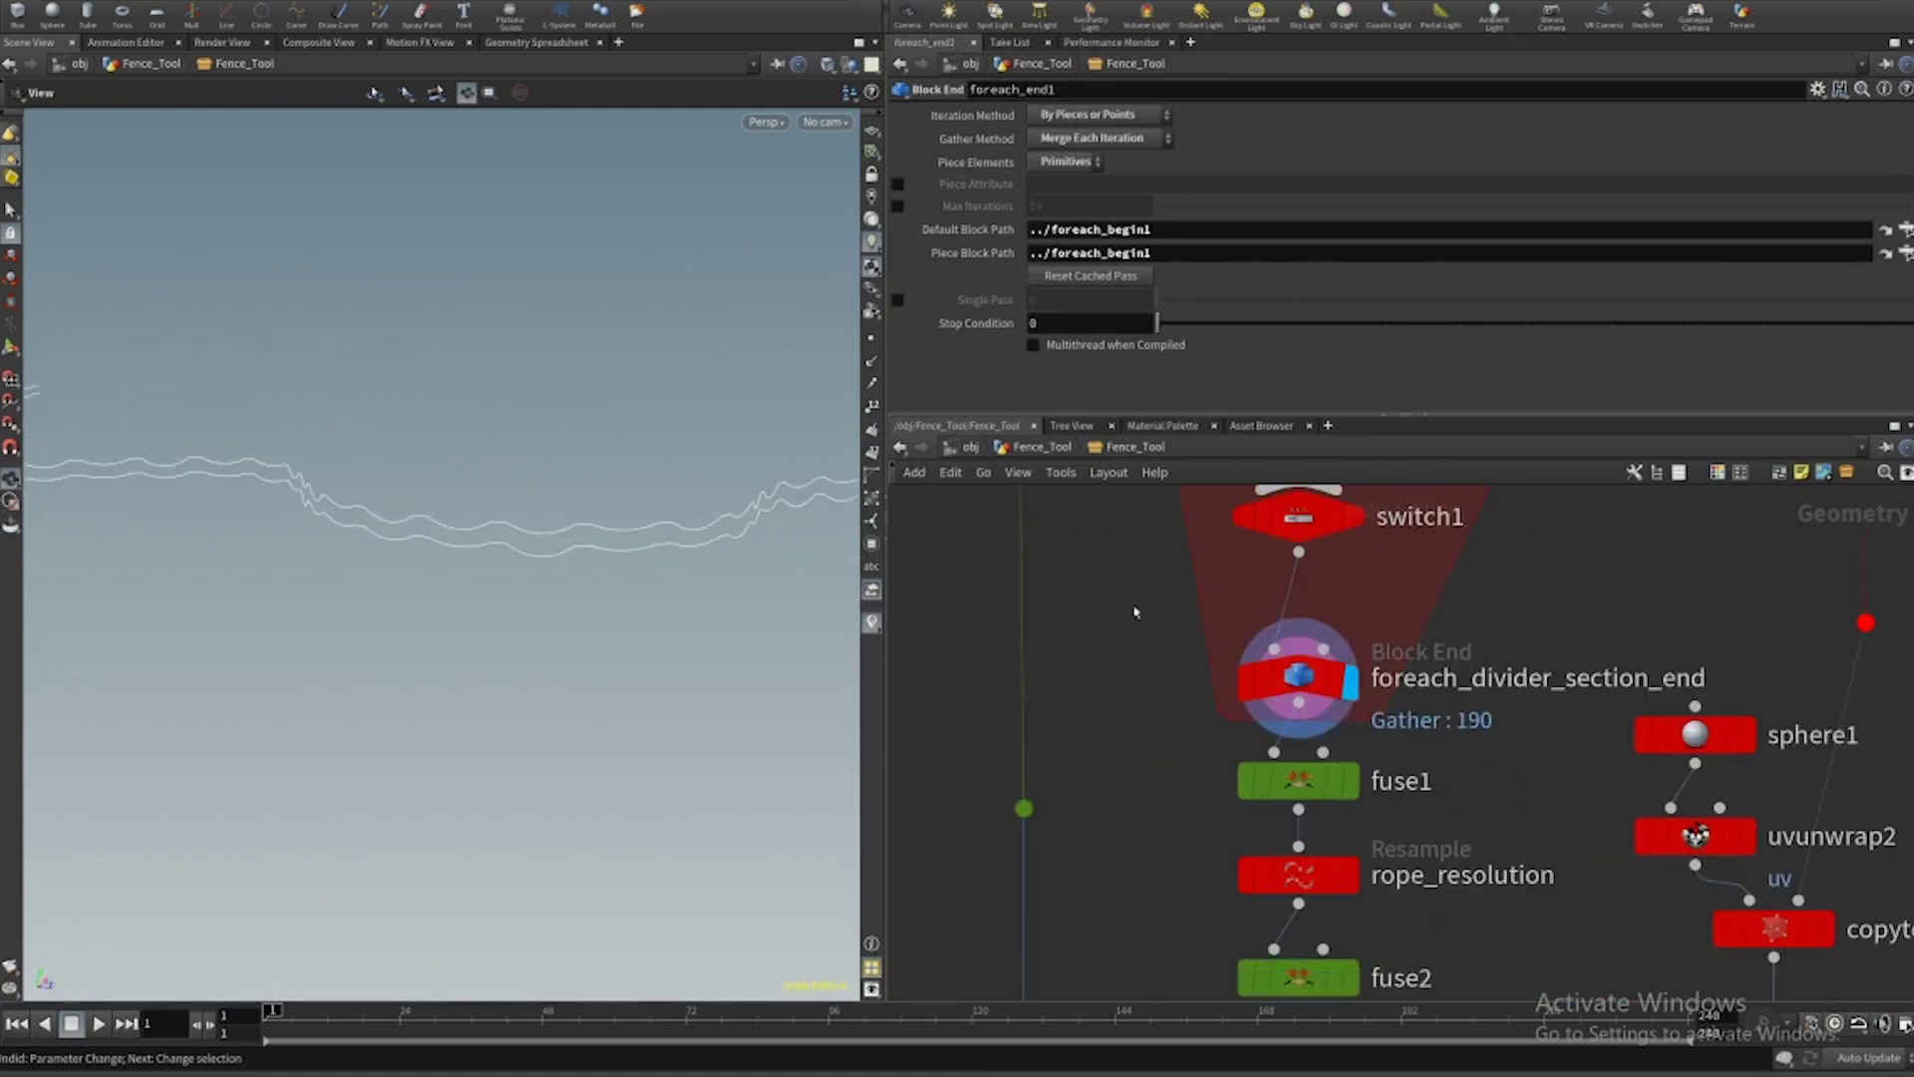
middle_click_drag(1481, 573, 1500, 828)
scroll(1497, 798, "down", 3)
mouse_move(1505, 755)
middle_mouse_down()
mouse_move(1479, 836)
mouse_move(1403, 730)
mouse_move(1483, 708)
middle_mouse_up()
scroll(1472, 829, "down", 2)
left_click_drag(534, 530, 535, 513)
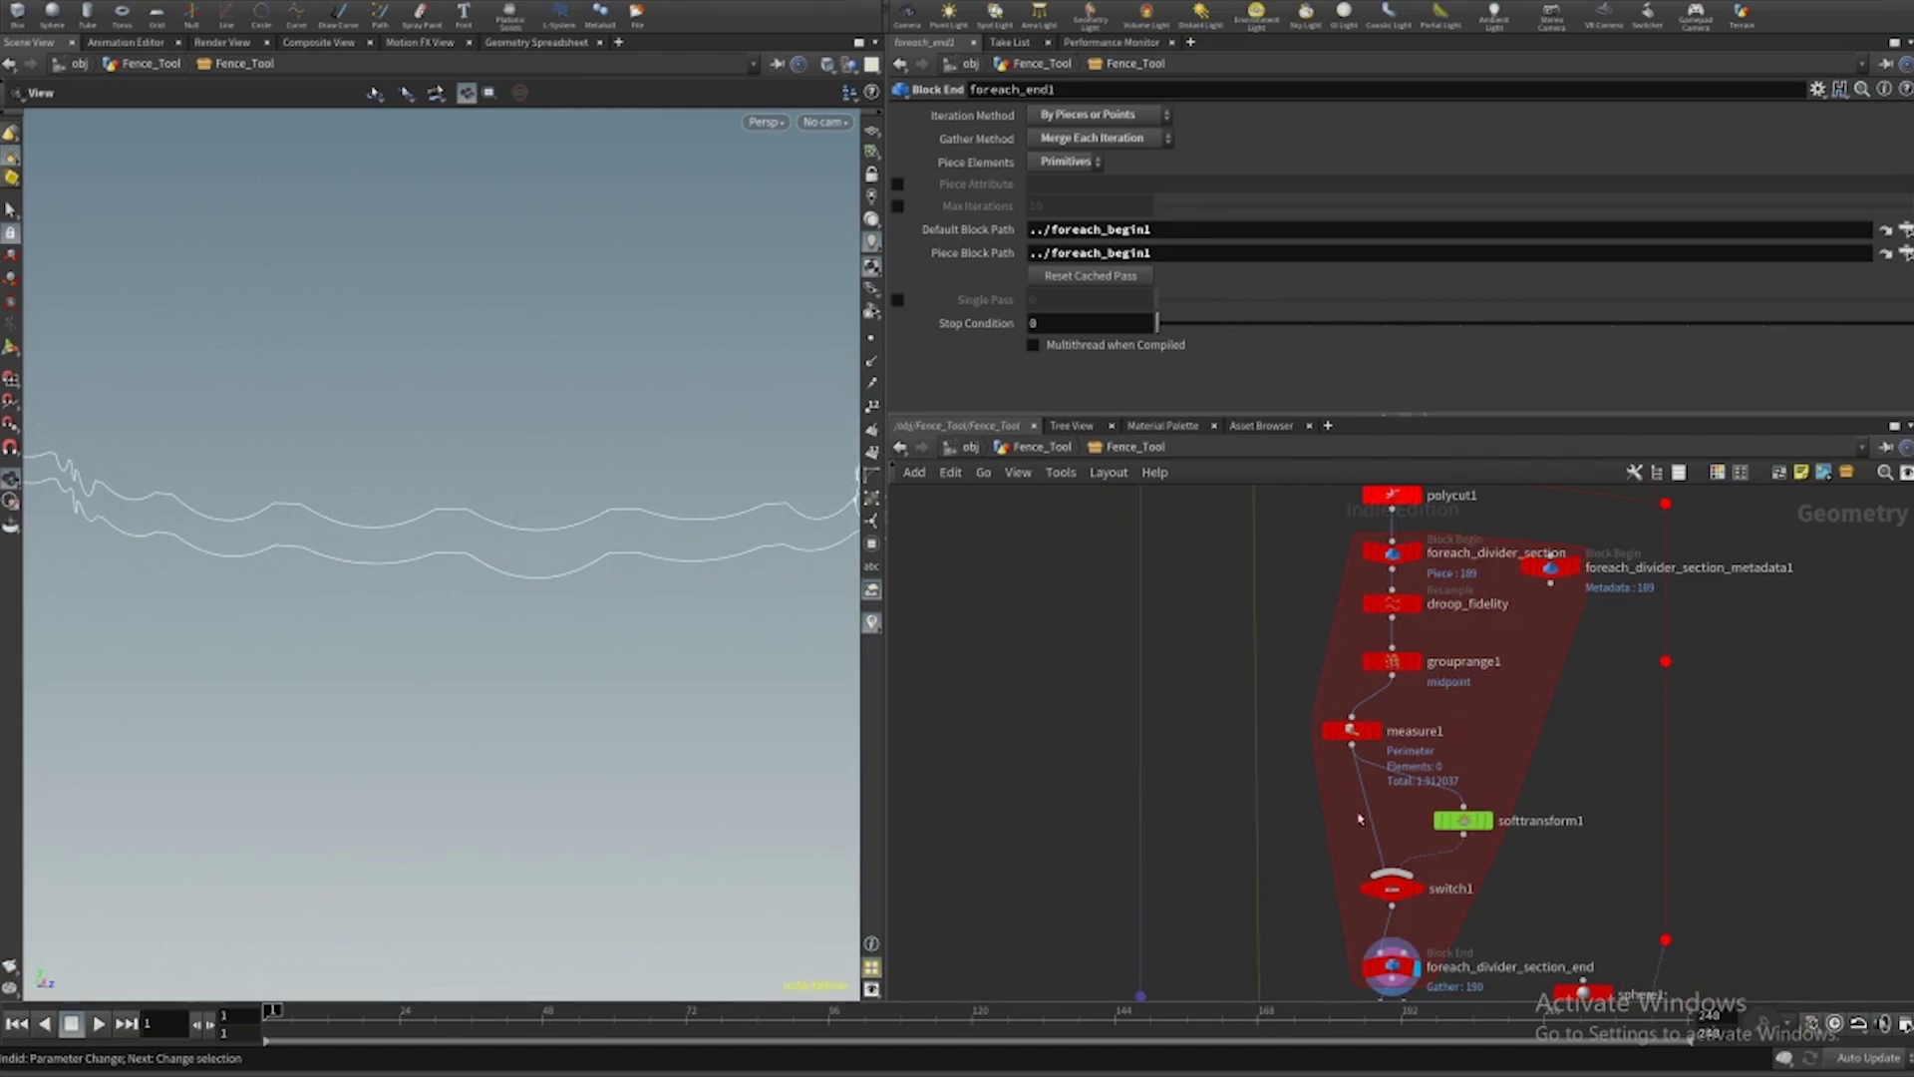
scroll(1359, 818, "down", 3)
left_click_drag(1180, 542, 1397, 846)
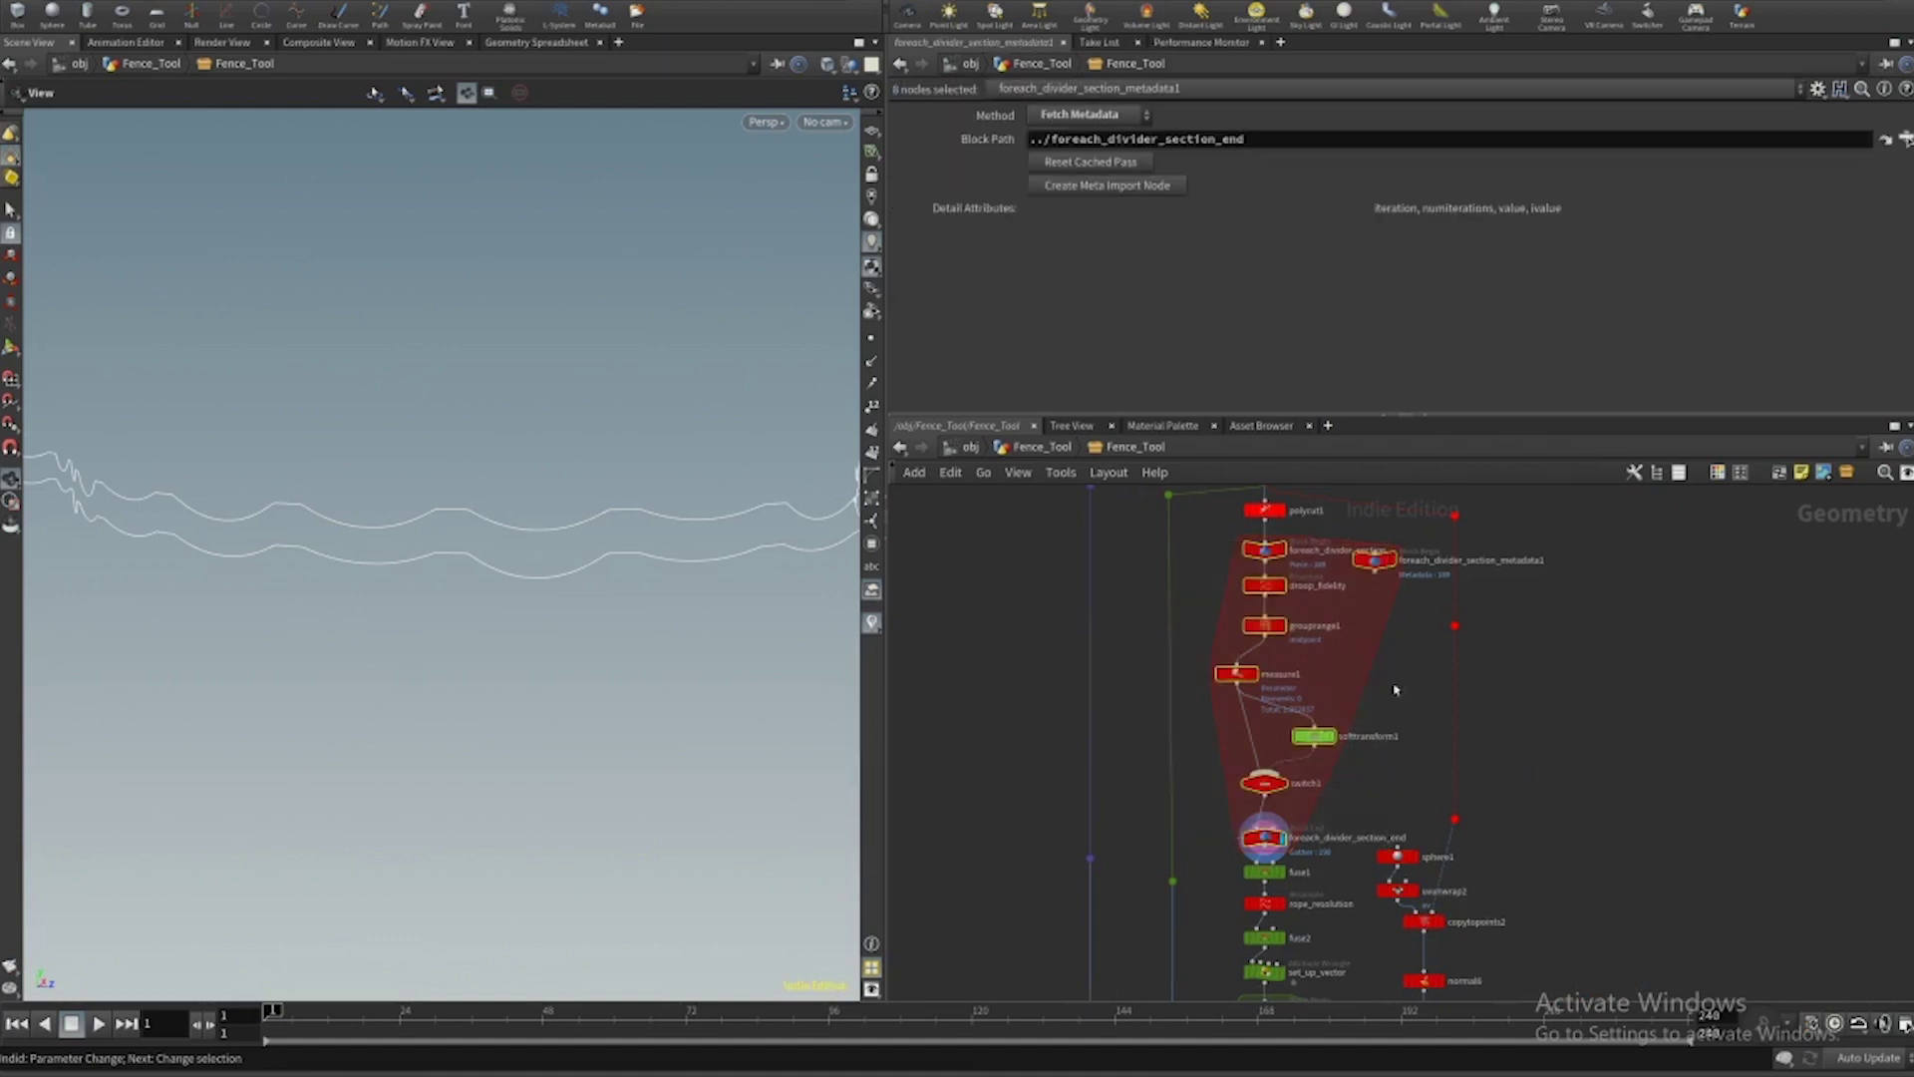
Display the polycut1 node and inspect the cut rope segments with primitive numbers shown.
scroll(1269, 618, "up", 3)
left_click(1266, 570)
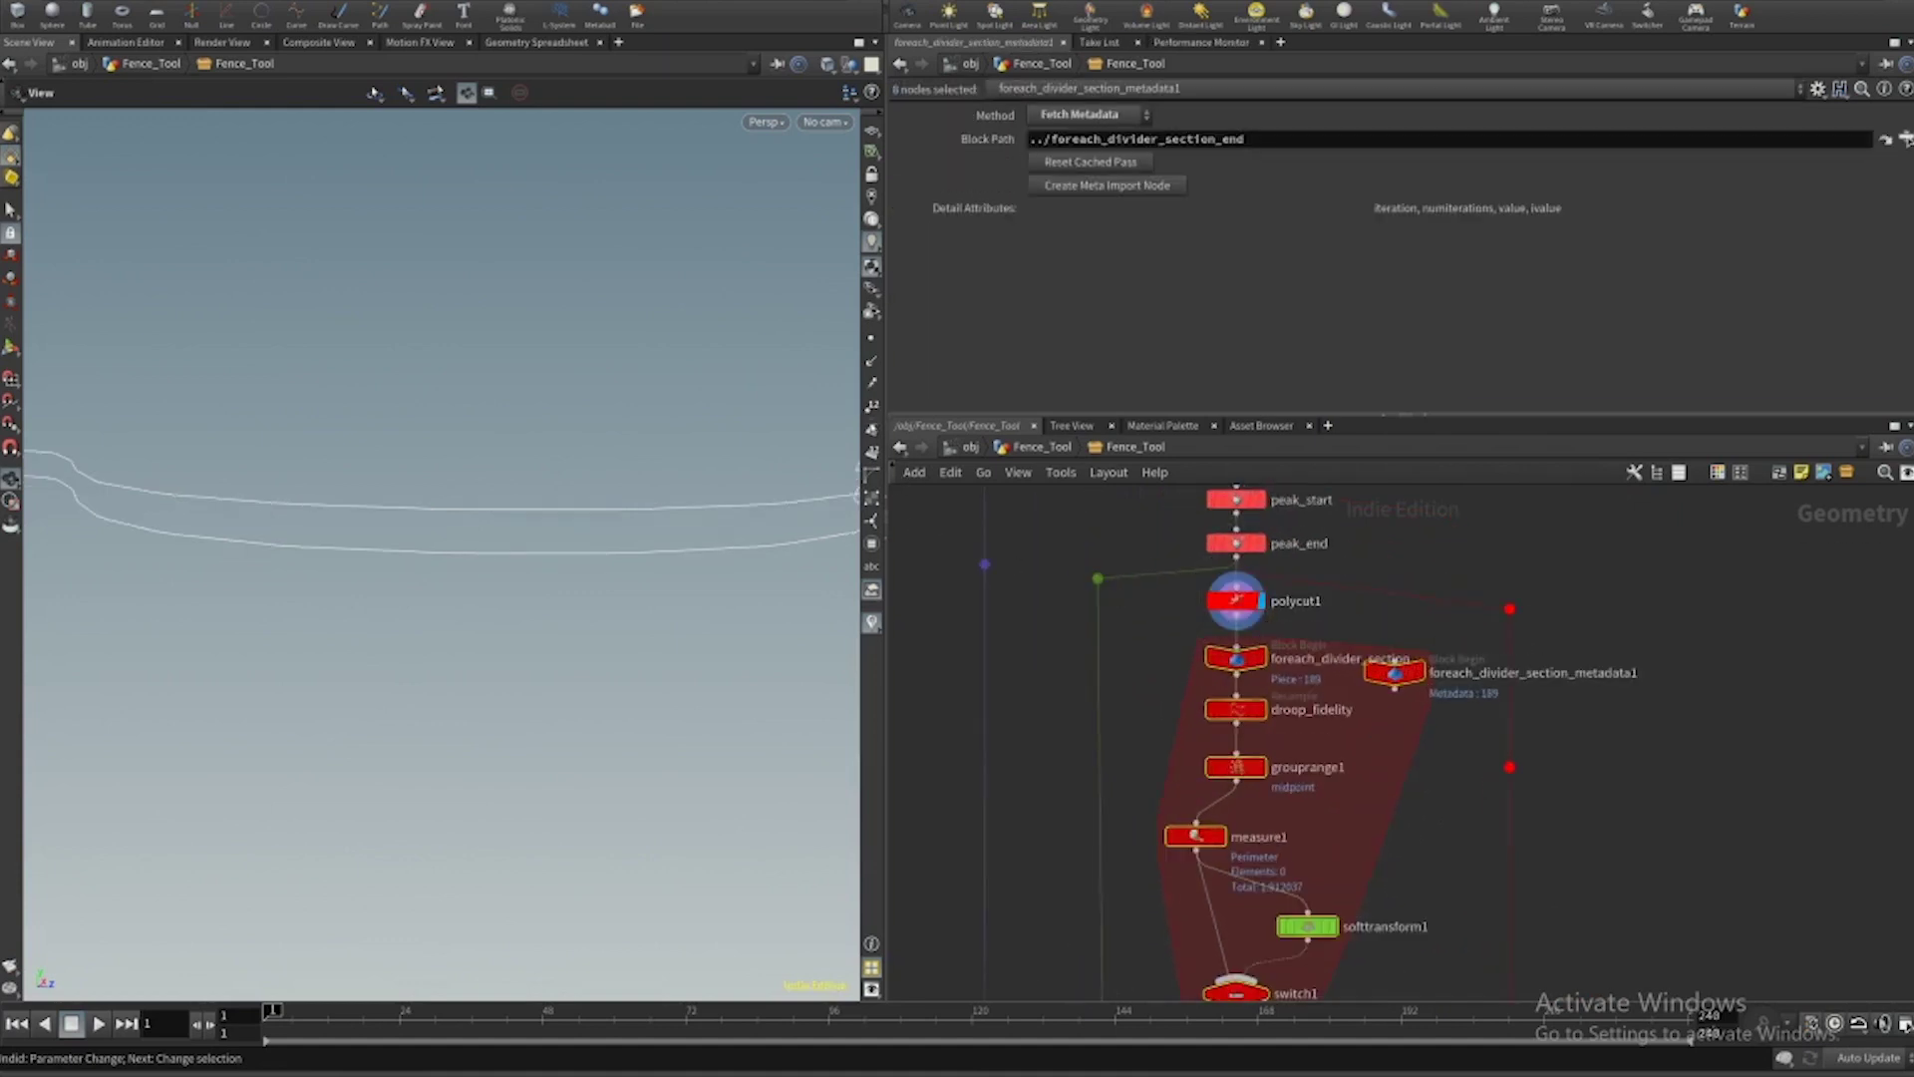
left_click_drag(796, 485, 578, 546)
scroll(1362, 758, "down", 2)
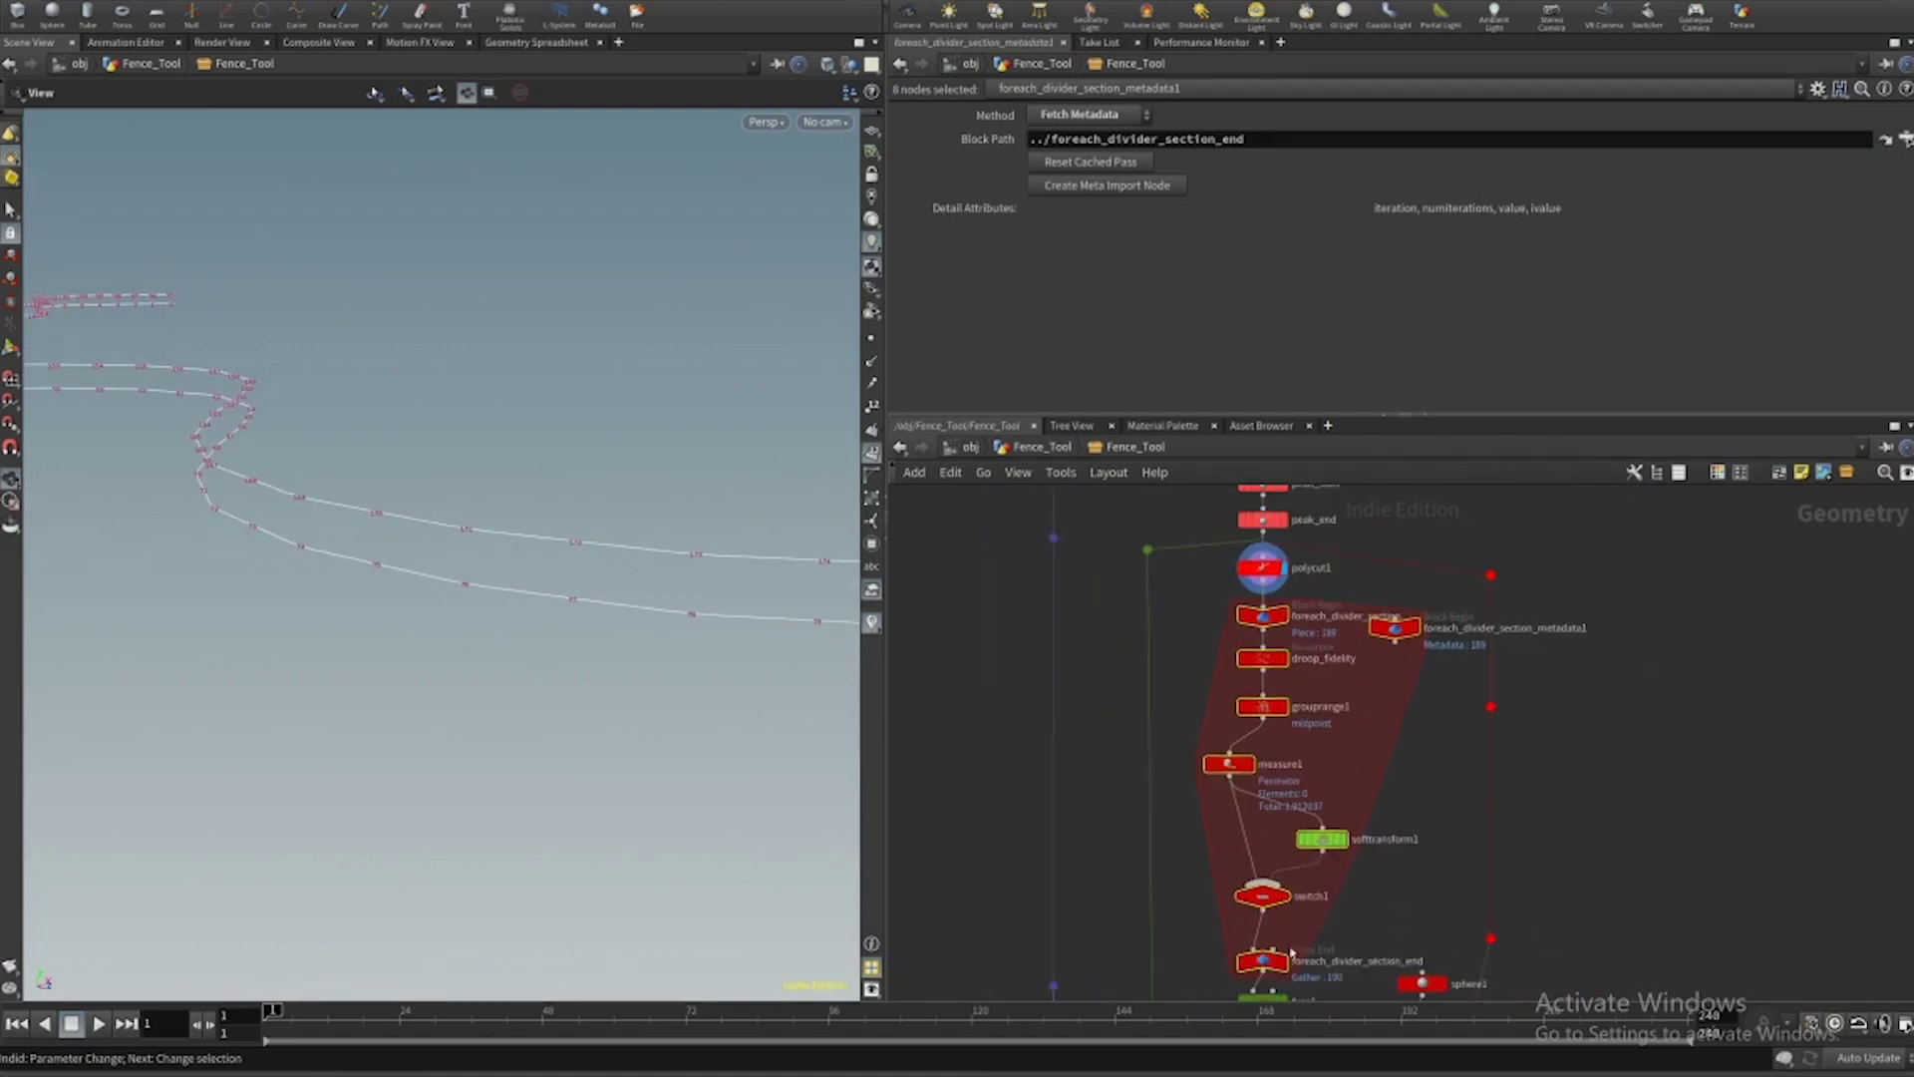
middle_click_drag(1266, 770, 1268, 723)
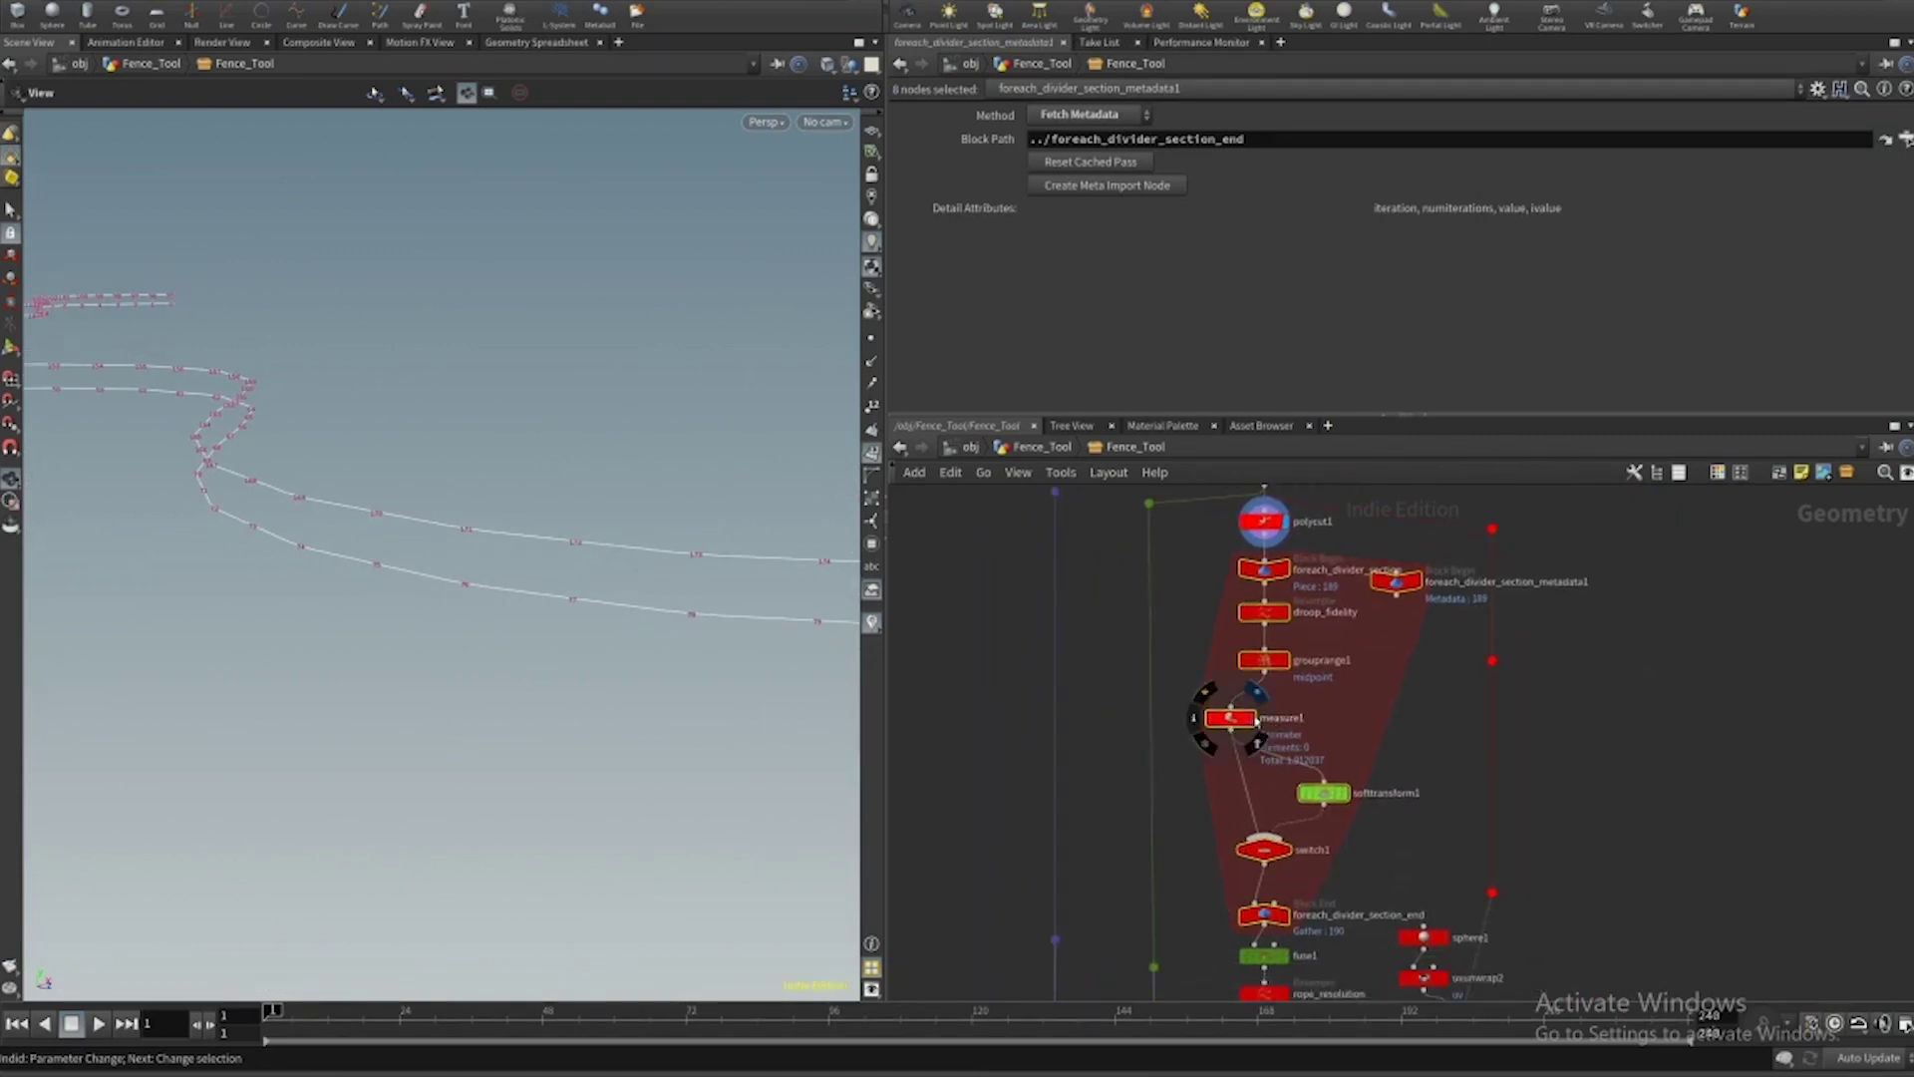
Display foreach_divider_section_end again and show its points to inspect the droop within each numbered rope segment.
left_click(1253, 718)
left_click(1288, 915)
left_click_drag(608, 621, 518, 519)
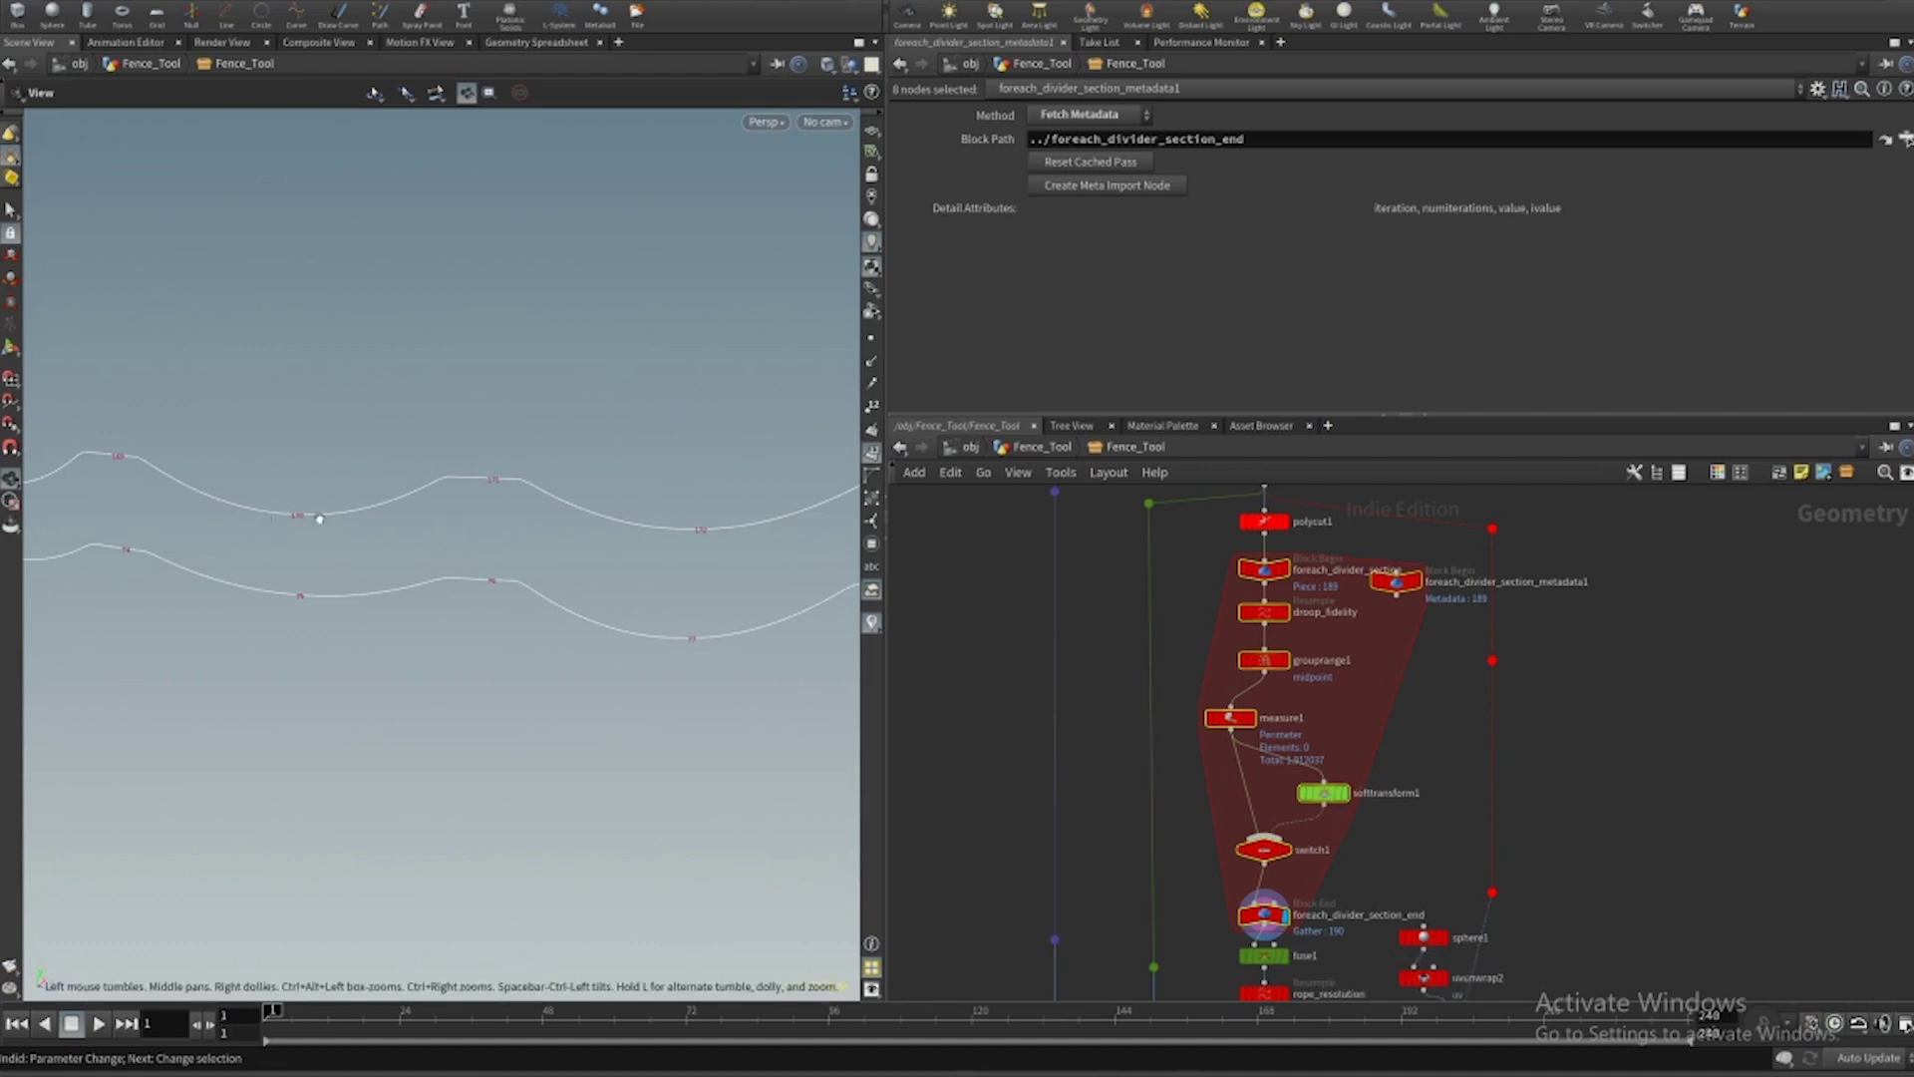
left_click(872, 339)
middle_click_drag(312, 508, 397, 483)
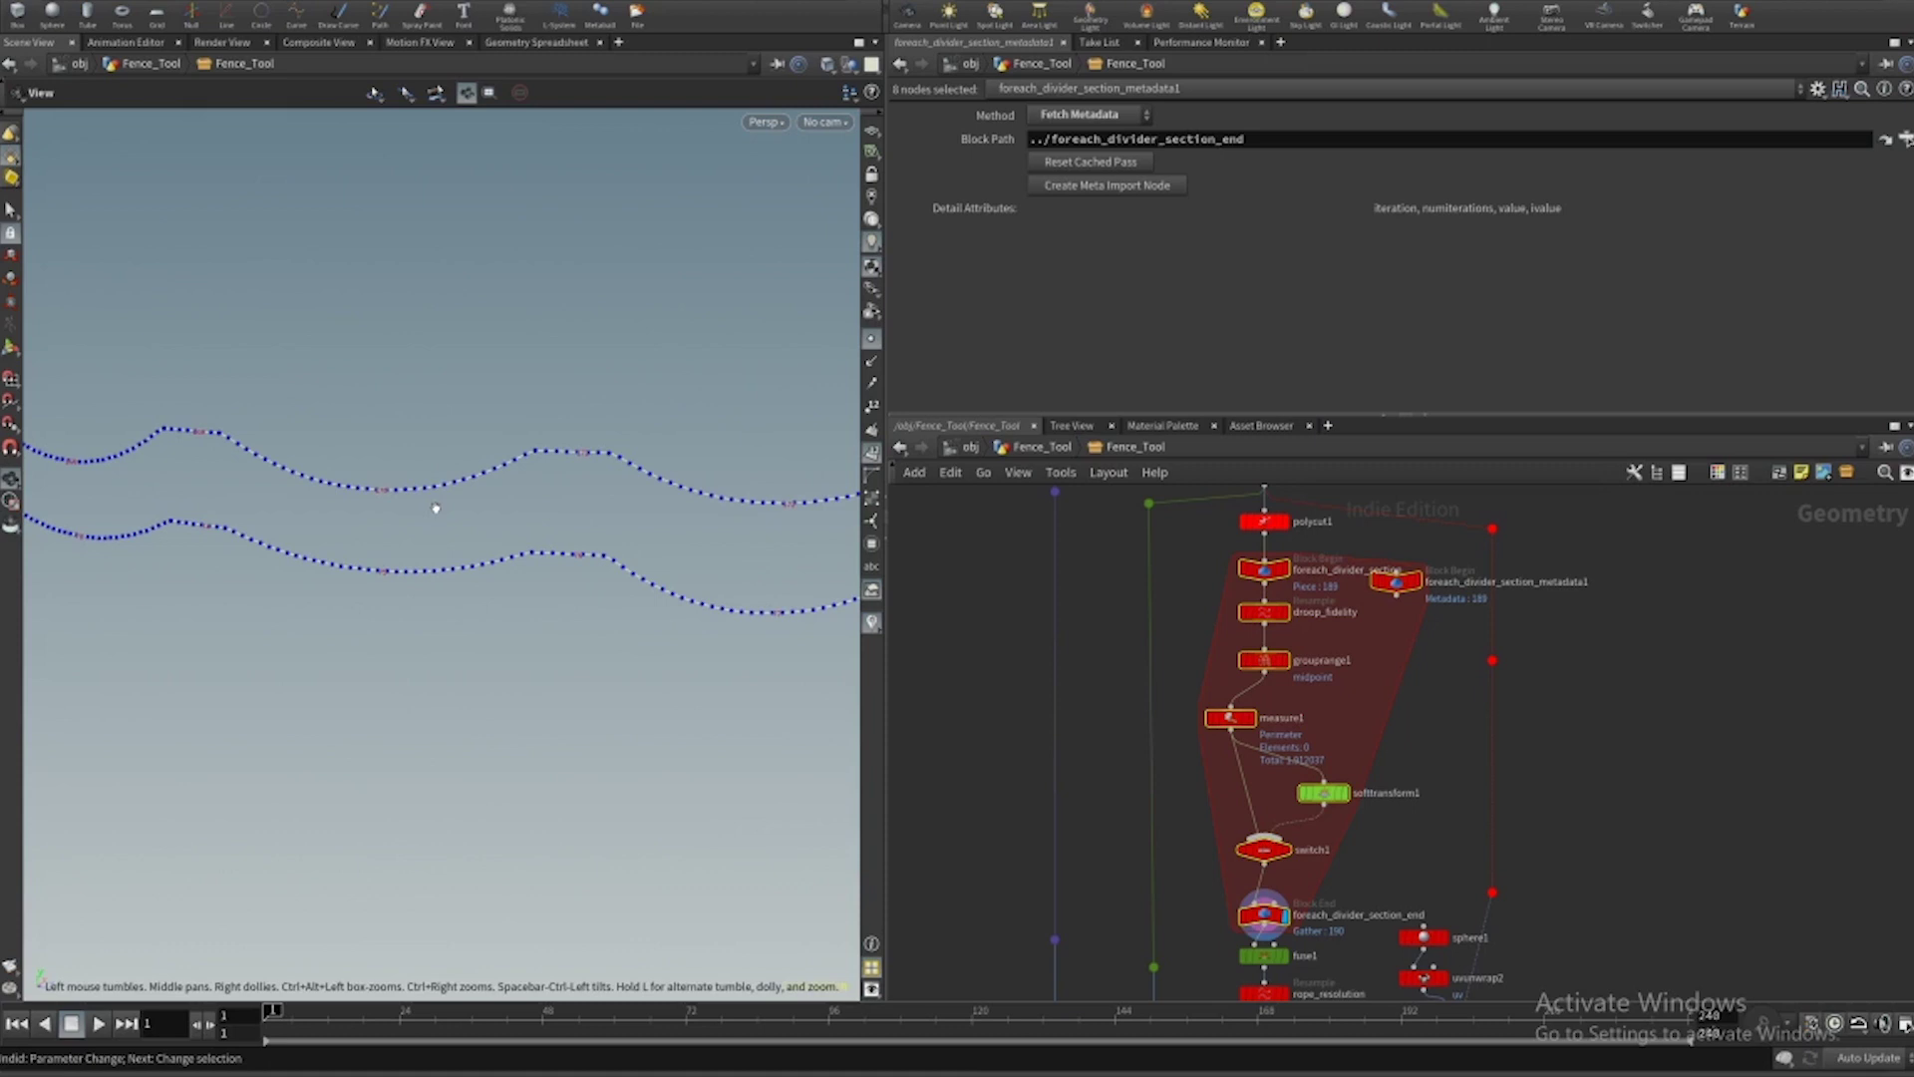
scroll(1419, 860, "up", 4)
Open the Y translate expression of softtransform1 in an enlarged expression editor.
left_click(1260, 725)
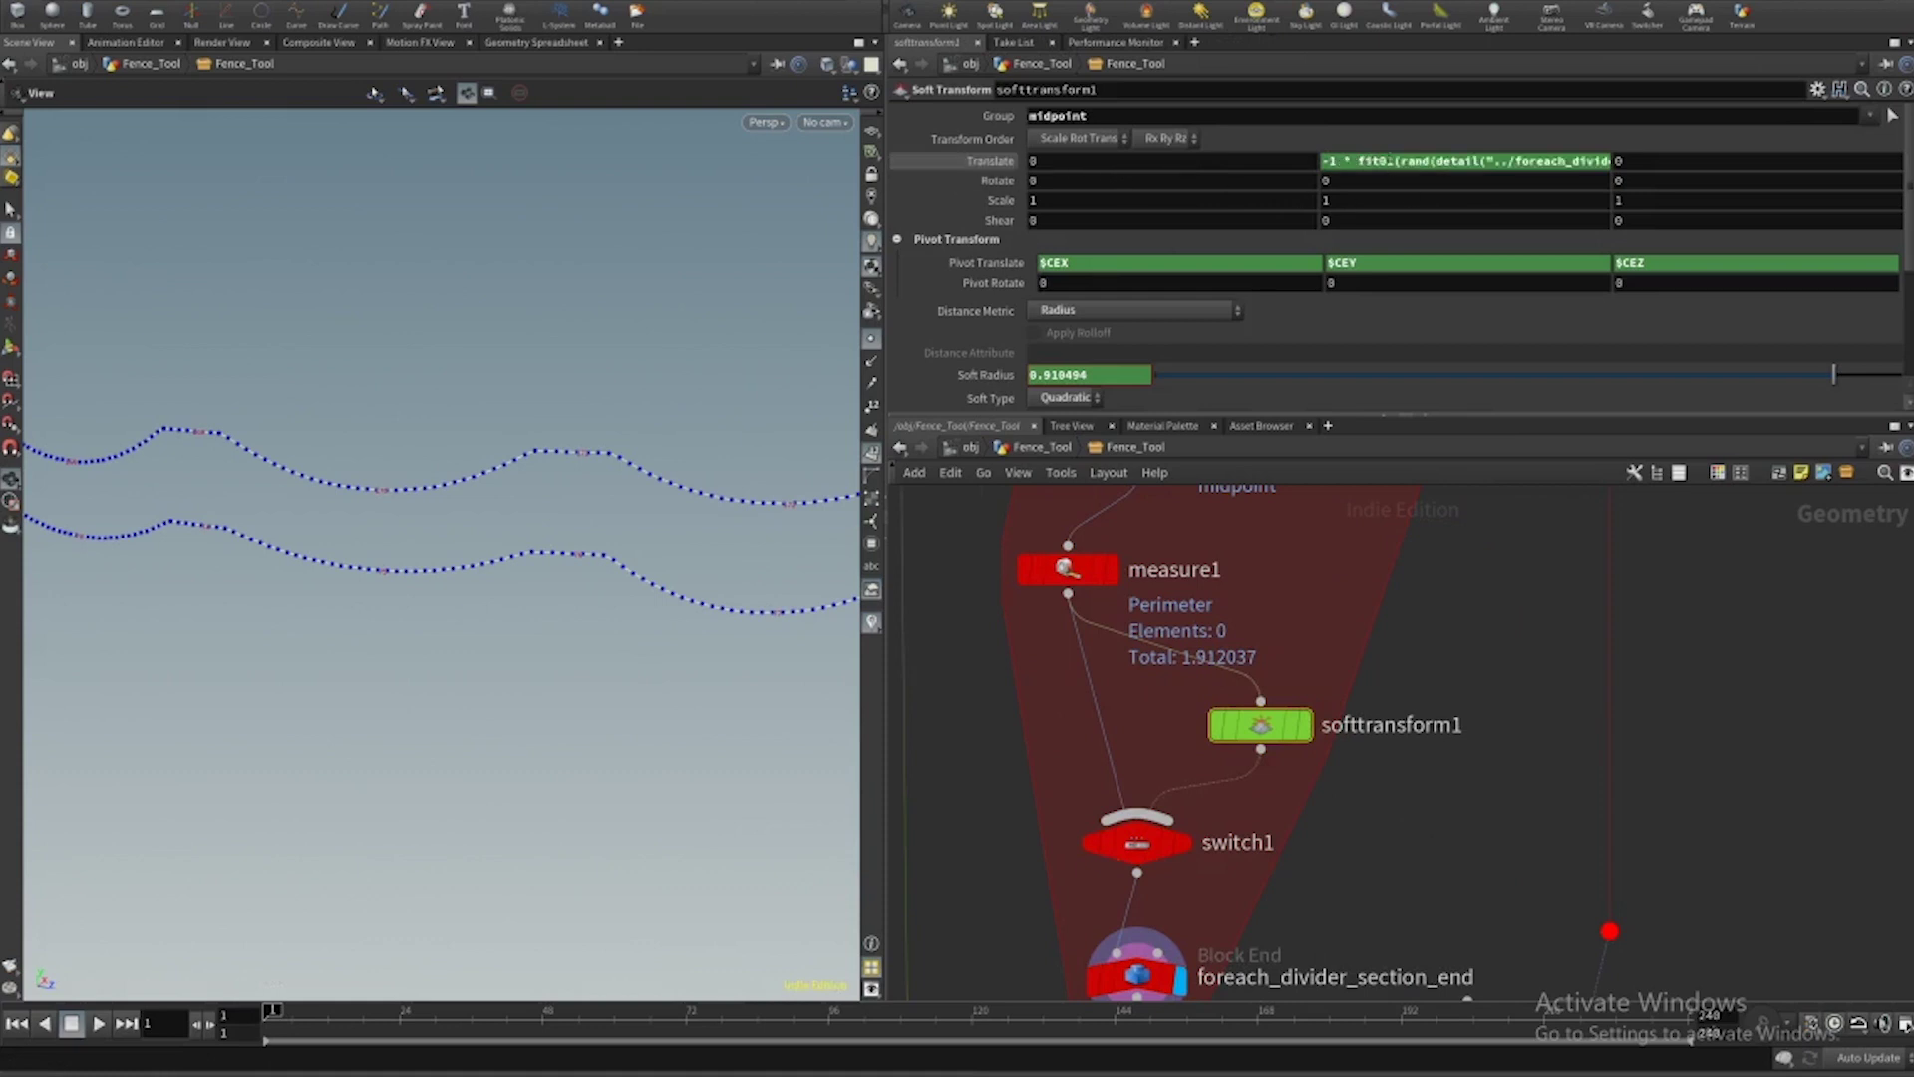
left_click(1383, 161)
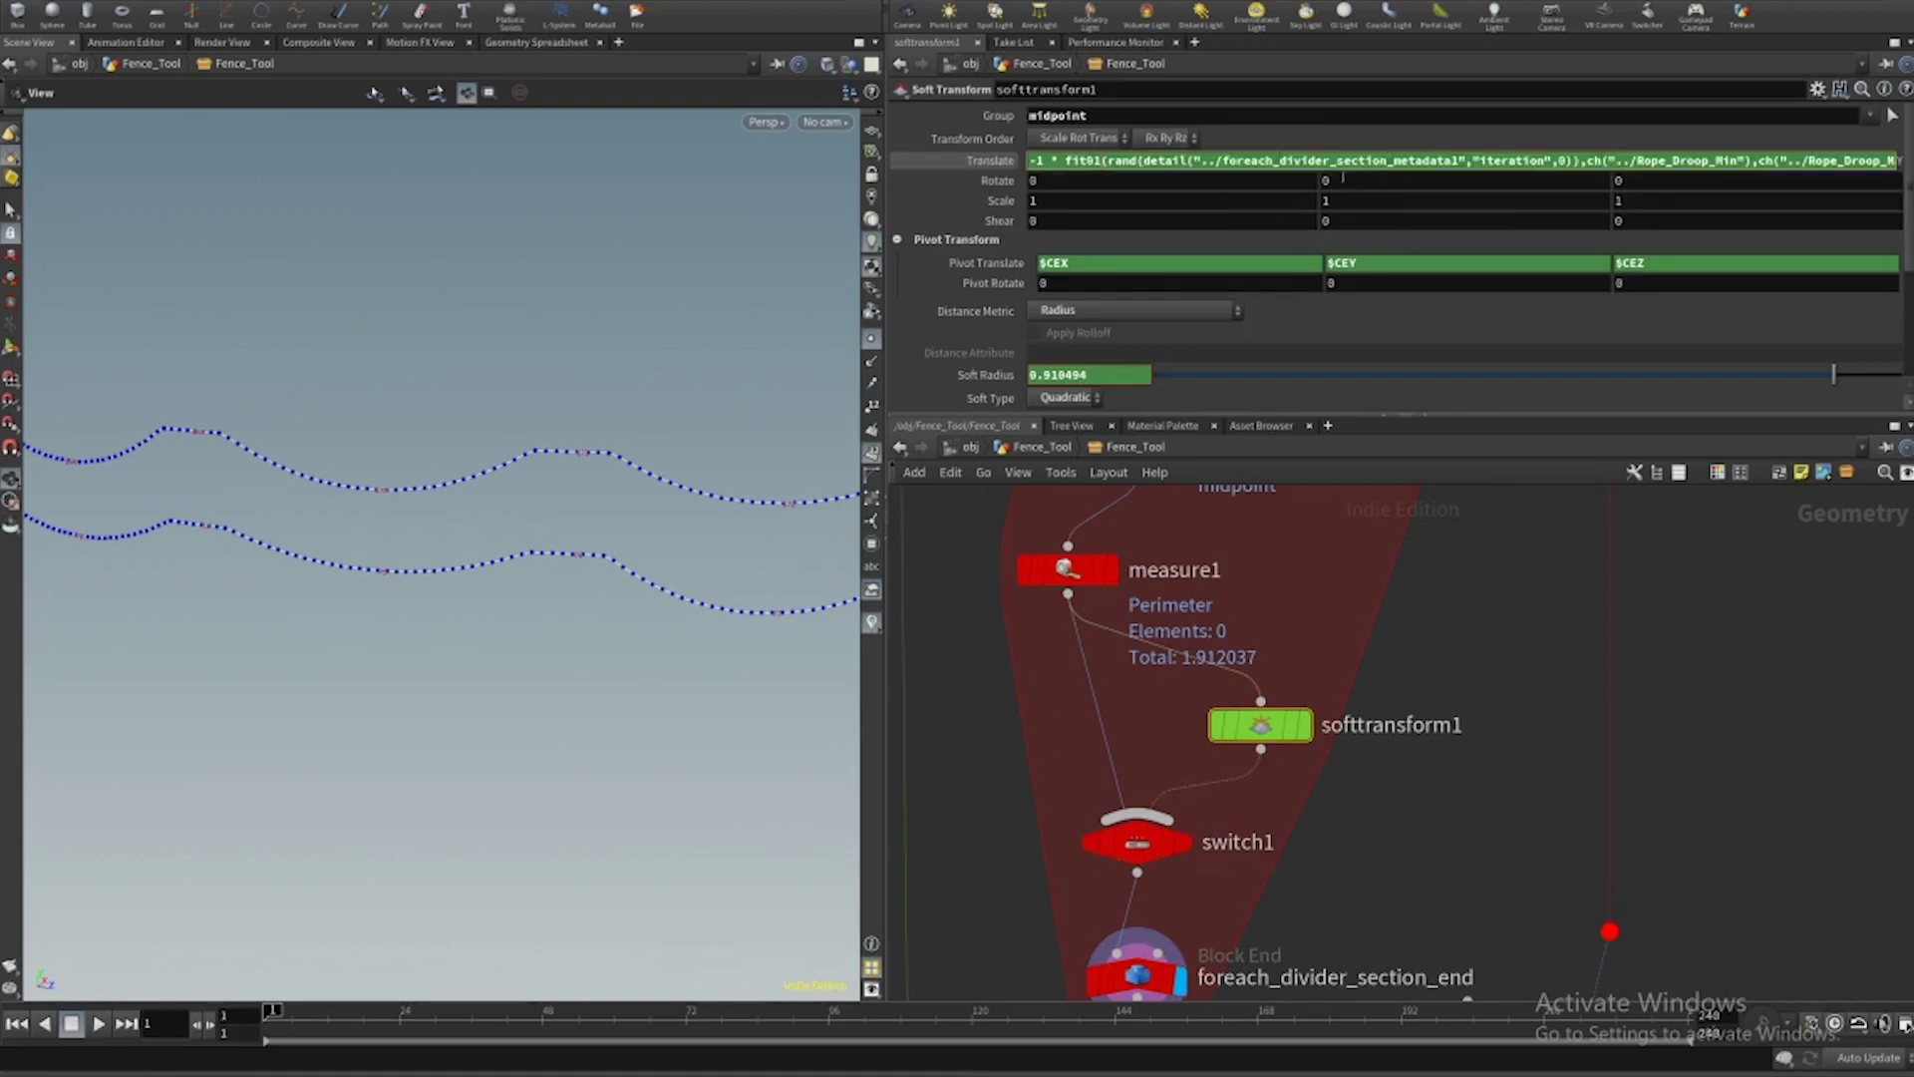
key("alt+e")
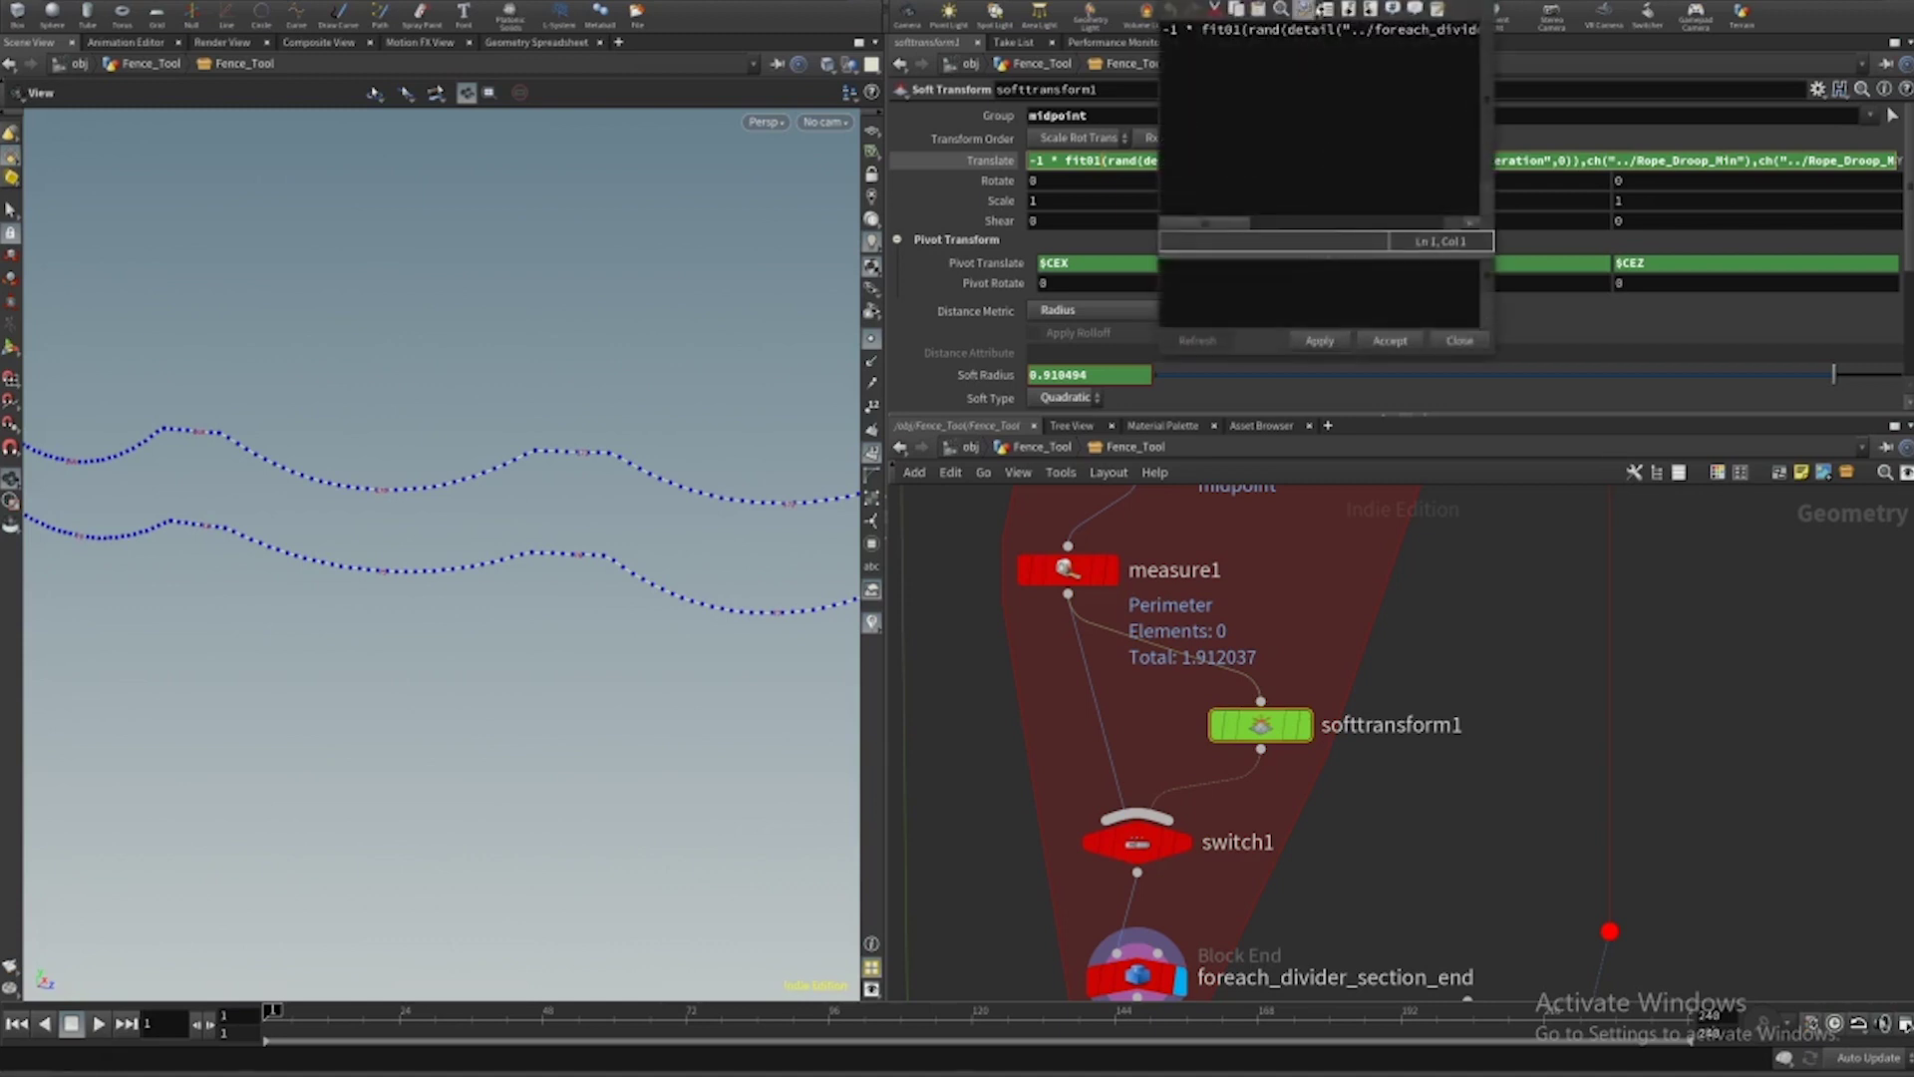
left_click_drag(963, 489, 1807, 404)
left_click_drag(1378, 101, 1423, 413)
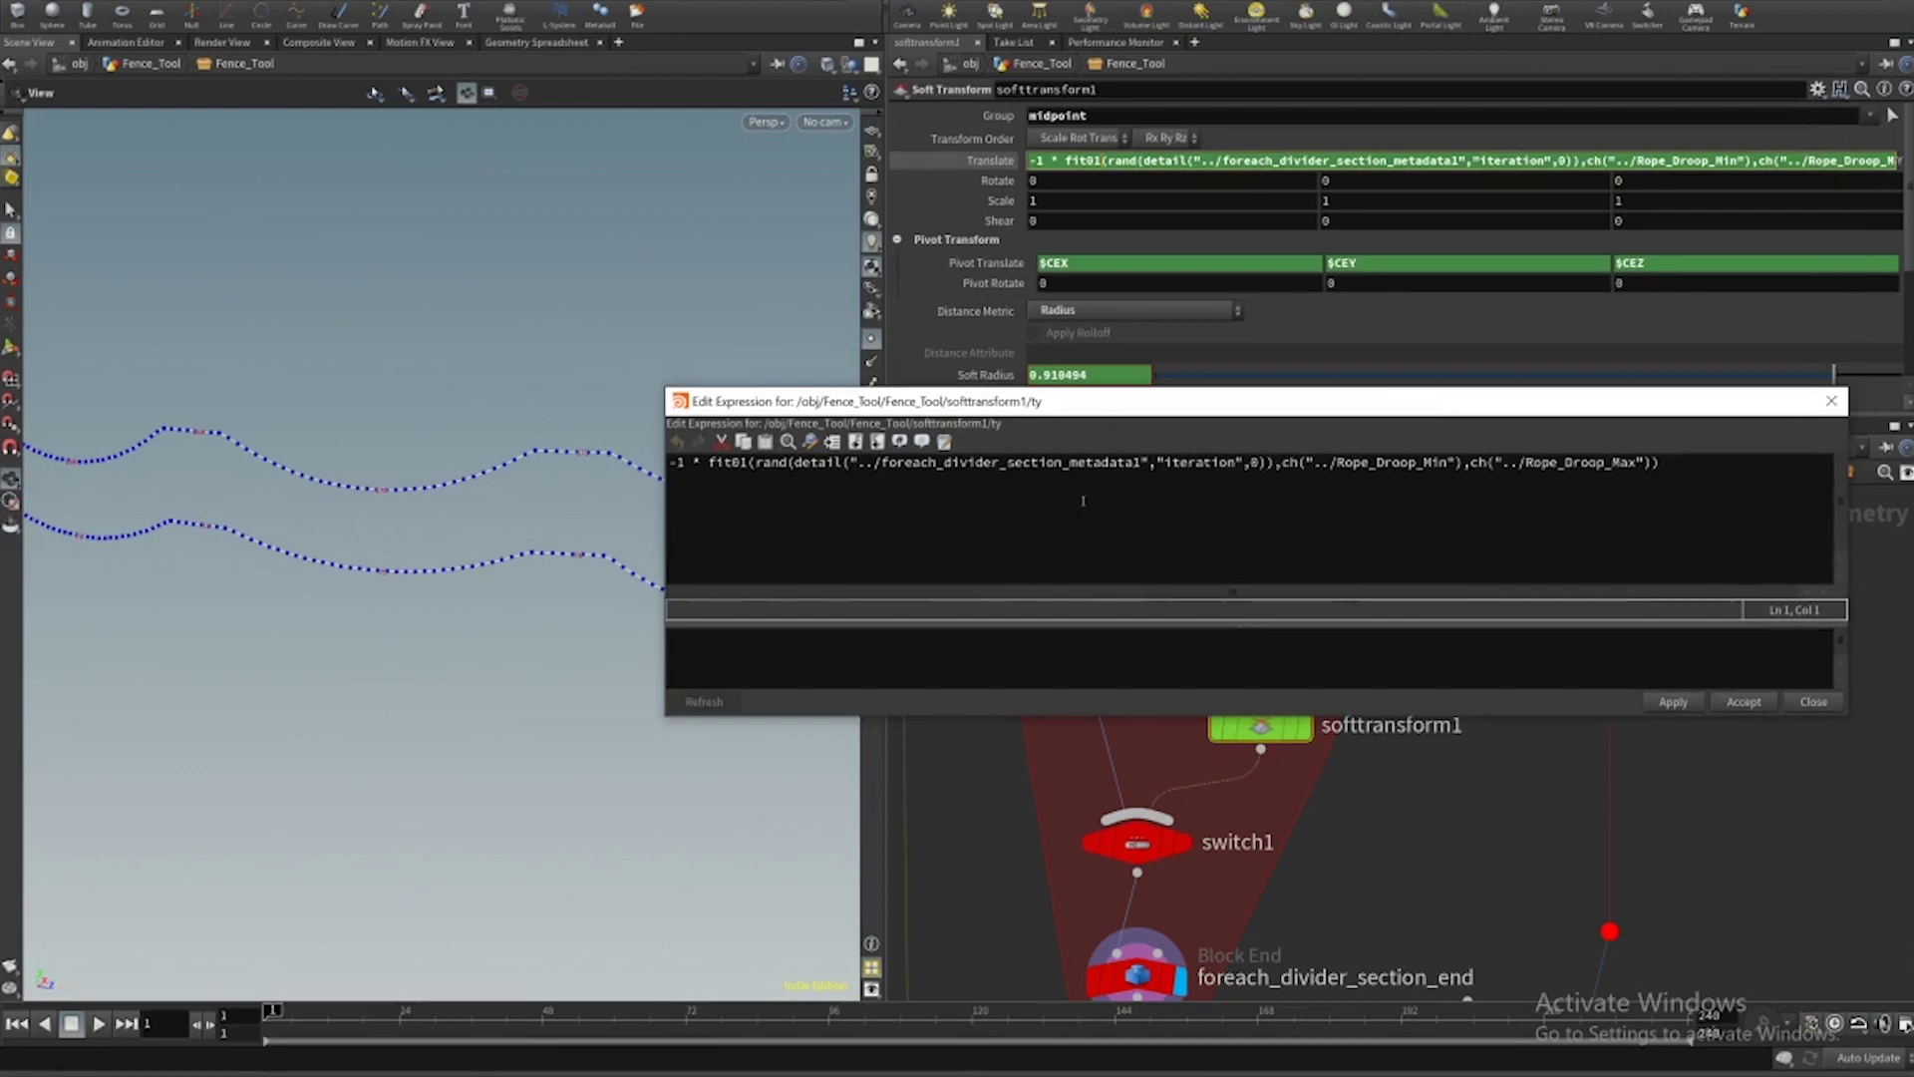
Examine the randomised droop expression using Rope_Droop_Min and Rope_Droop_Max, and accept it to close the editor.
left_click_drag(1647, 491, 957, 485)
left_click_drag(672, 506, 668, 506)
left_click(1667, 510)
left_click_drag(1507, 399, 1541, 518)
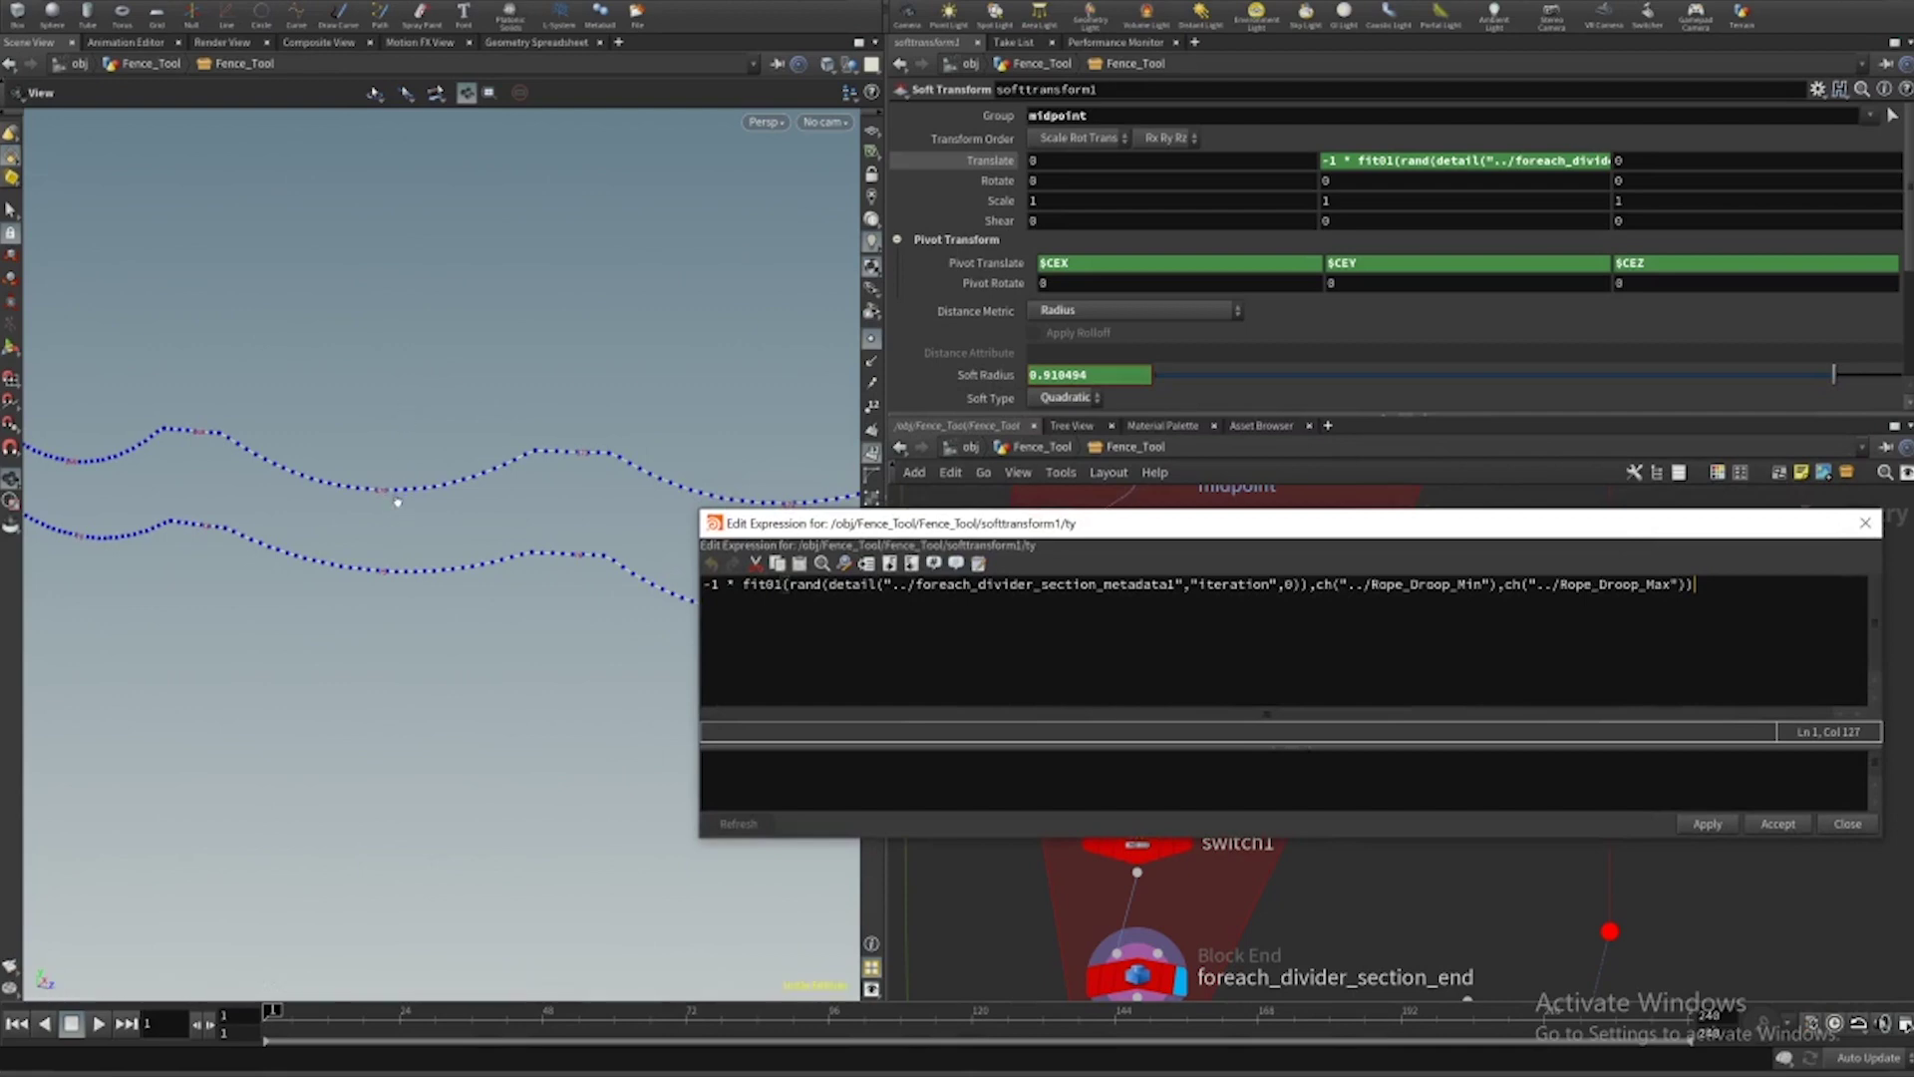
left_click(1778, 824)
Display the sweep4 node, hide primitive numbers and points, and inspect the swept rope geometry.
scroll(1493, 847, "down", 4)
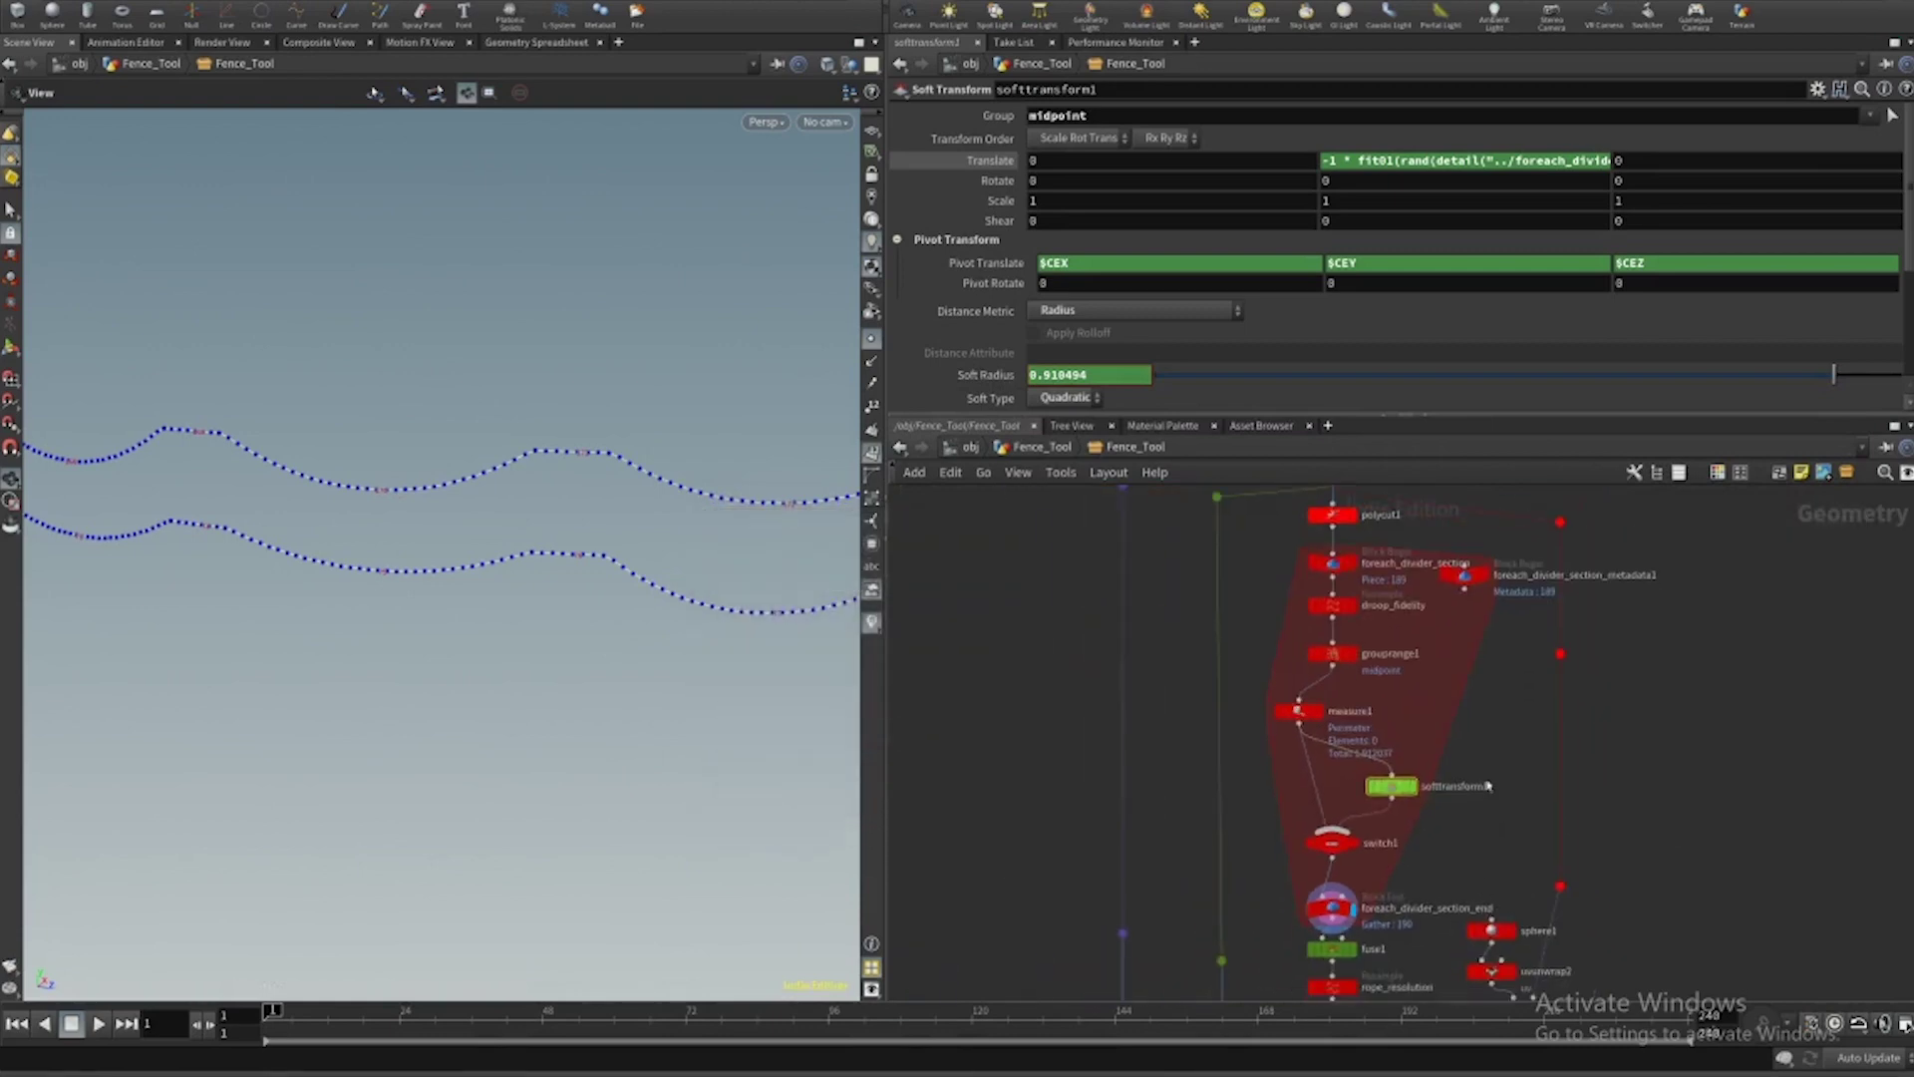
middle_click_drag(1486, 846, 1512, 591)
left_click(1373, 700)
middle_click_drag(1481, 866, 1448, 678)
middle_click_drag(1432, 838, 1462, 670)
scroll(1410, 867, "down", 1)
scroll(1410, 866, "up", 3)
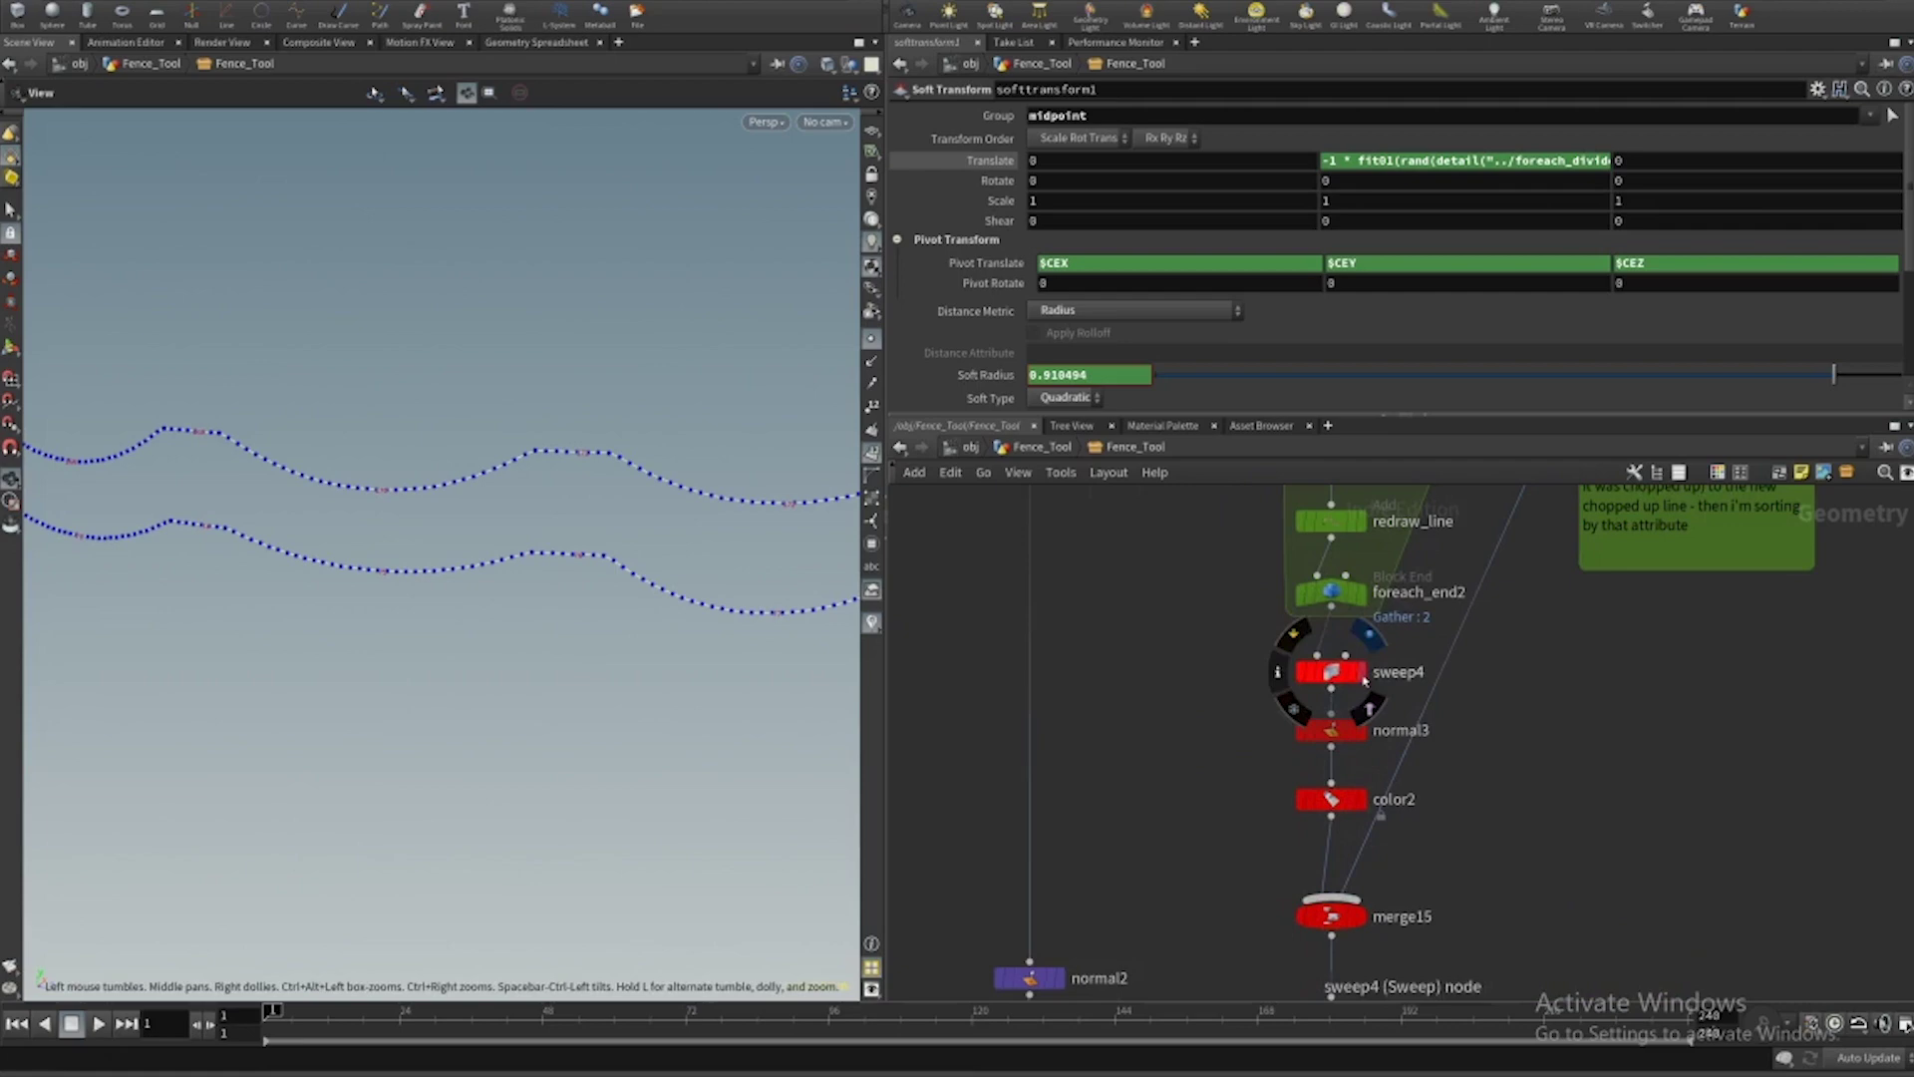
left_click(1360, 671)
left_click_drag(614, 573, 428, 485)
left_click(872, 452)
left_click(871, 339)
left_click_drag(820, 362, 535, 556)
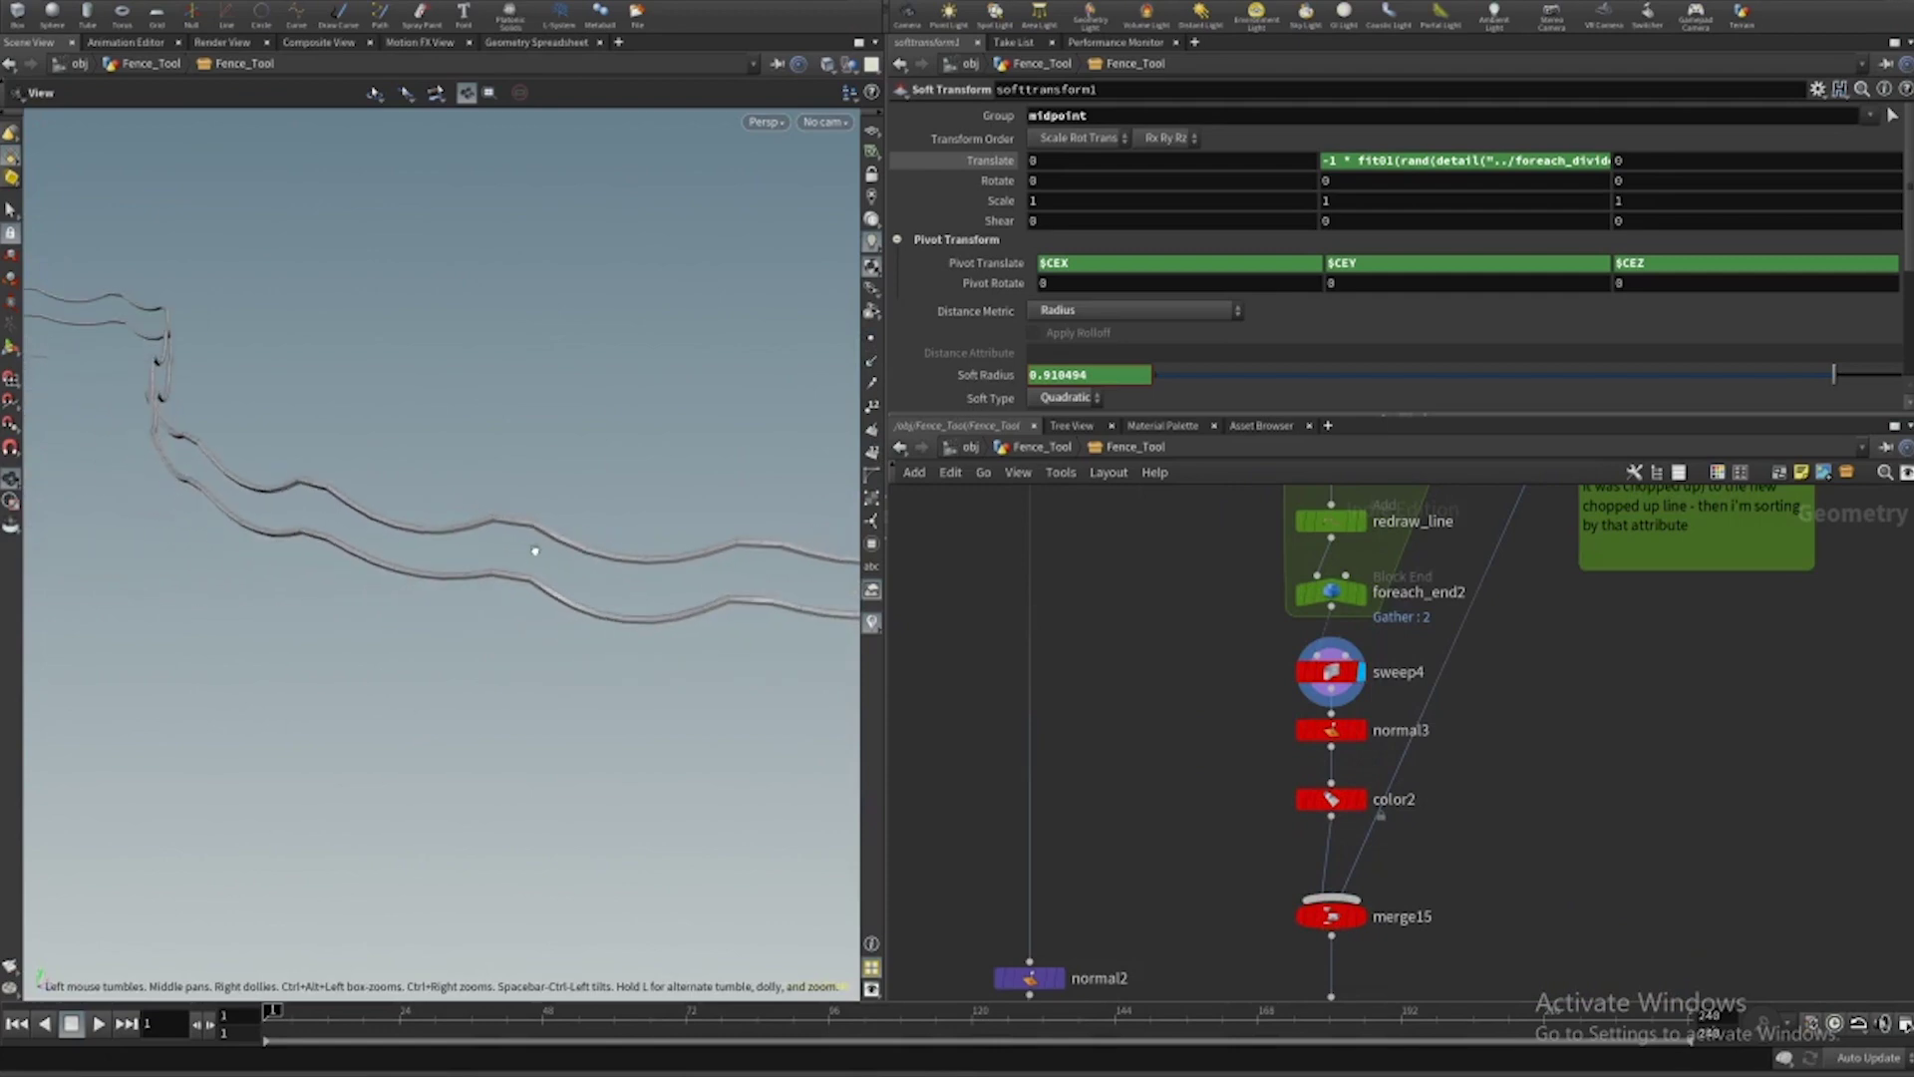
Display the merge15 node and inspect the coloured ropes.
middle_click_drag(1449, 869, 1432, 729)
left_click(1342, 776)
mouse_move(662, 556)
left_mouse_down()
mouse_move(572, 542)
mouse_move(638, 547)
left_mouse_up()
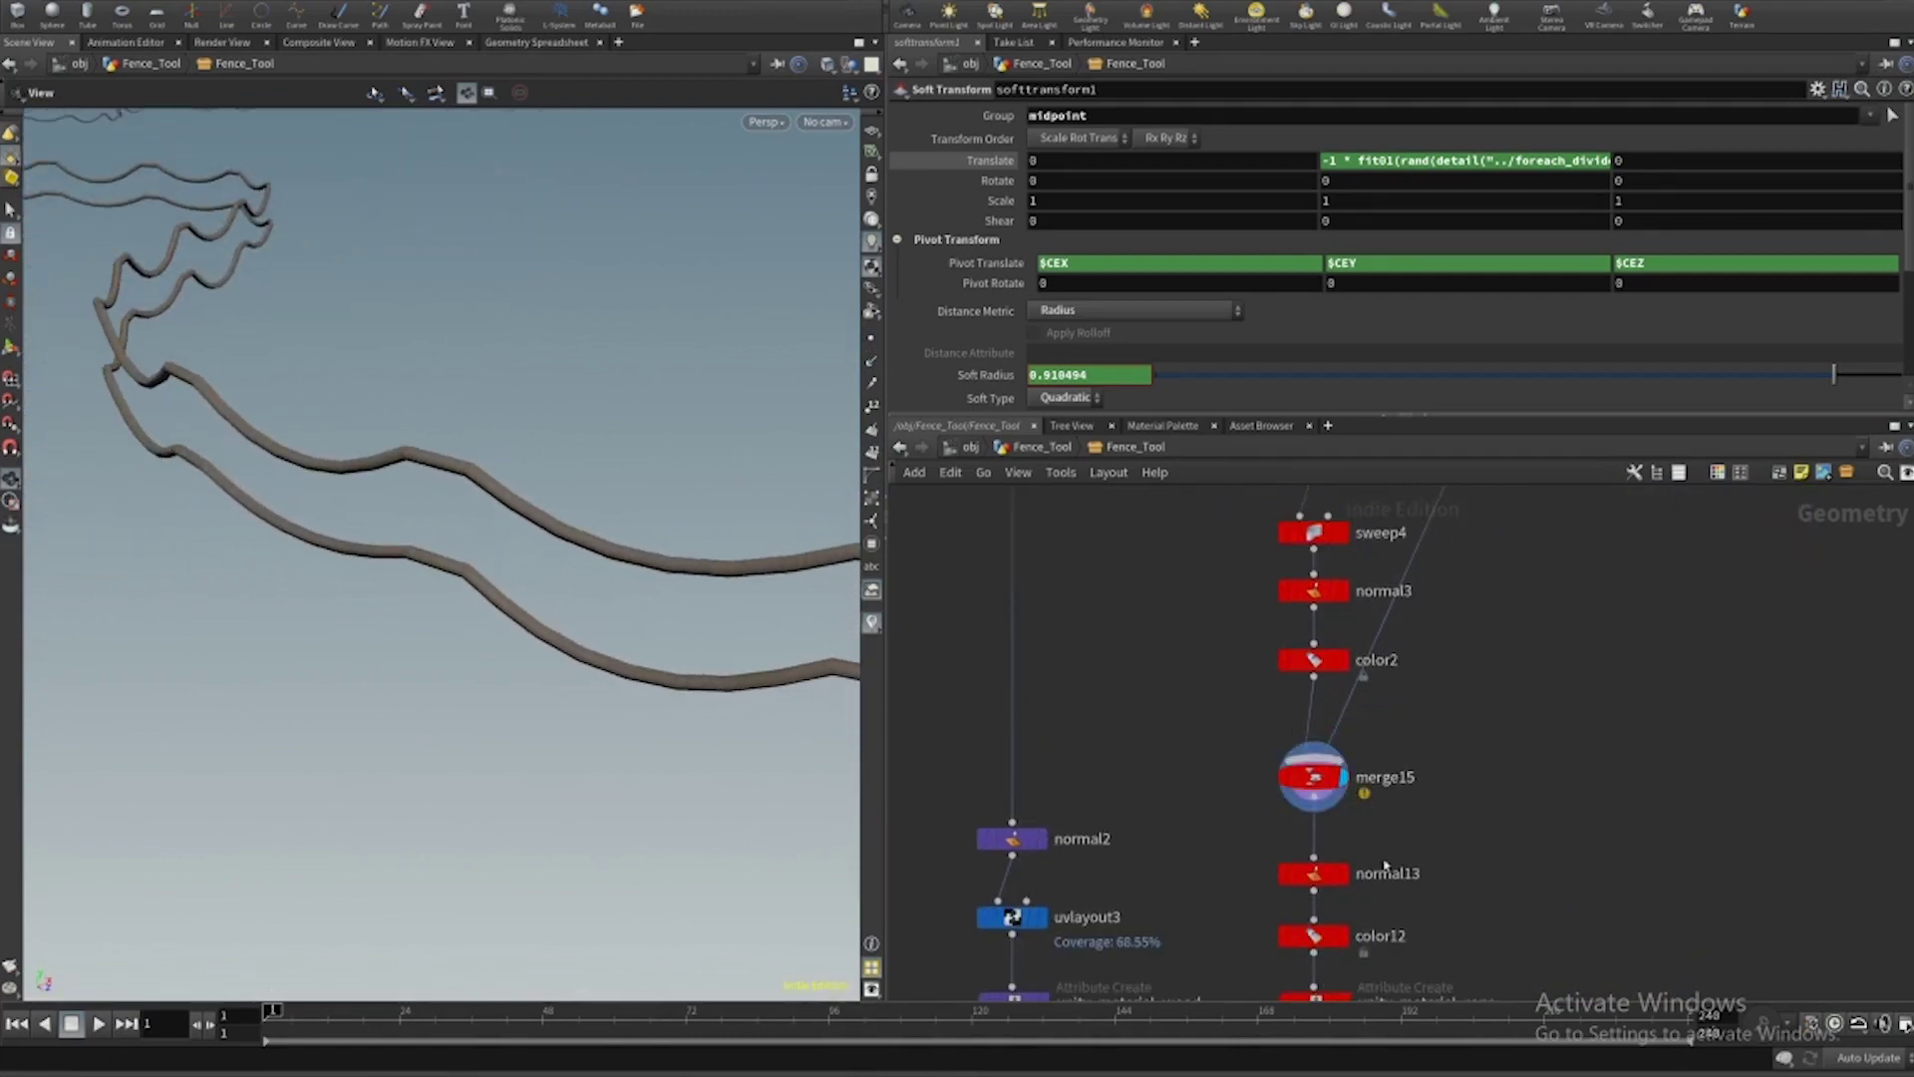
Display the merge4 node and inspect the fence with posts and ropes combined.
middle_click_drag(1385, 868, 1416, 668)
middle_click_drag(1400, 914, 1438, 650)
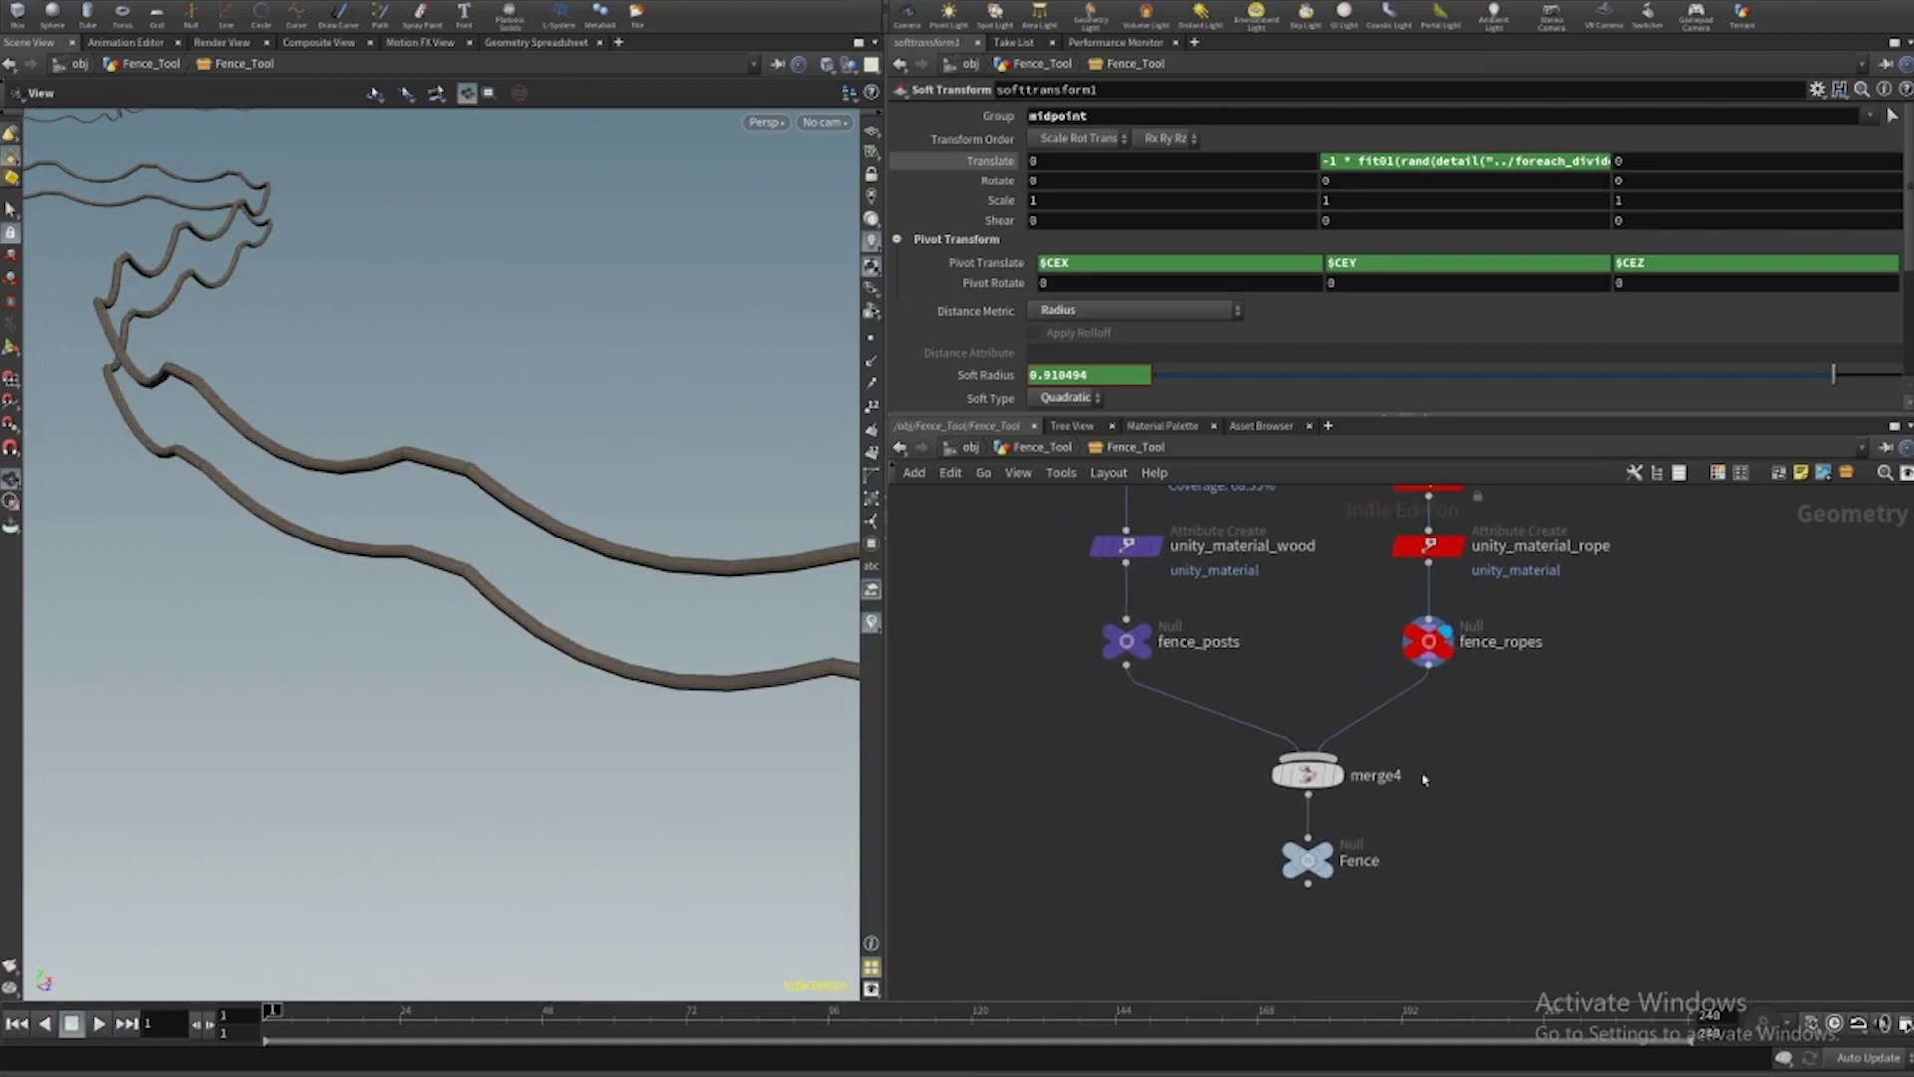
left_click(1336, 775)
left_click_drag(497, 521, 255, 466)
left_click_drag(692, 566, 558, 478)
Select the fence_points curve node near the start of the network and activate its point handles in the viewport.
scroll(1563, 878, "down", 5)
middle_click_drag(1642, 607, 1580, 818)
middle_click_drag(1635, 618, 1620, 917)
middle_click_drag(1615, 519, 1613, 997)
scroll(1177, 615, "up", 6)
middle_click_drag(1206, 636, 1171, 590)
left_click_drag(299, 598, 541, 638)
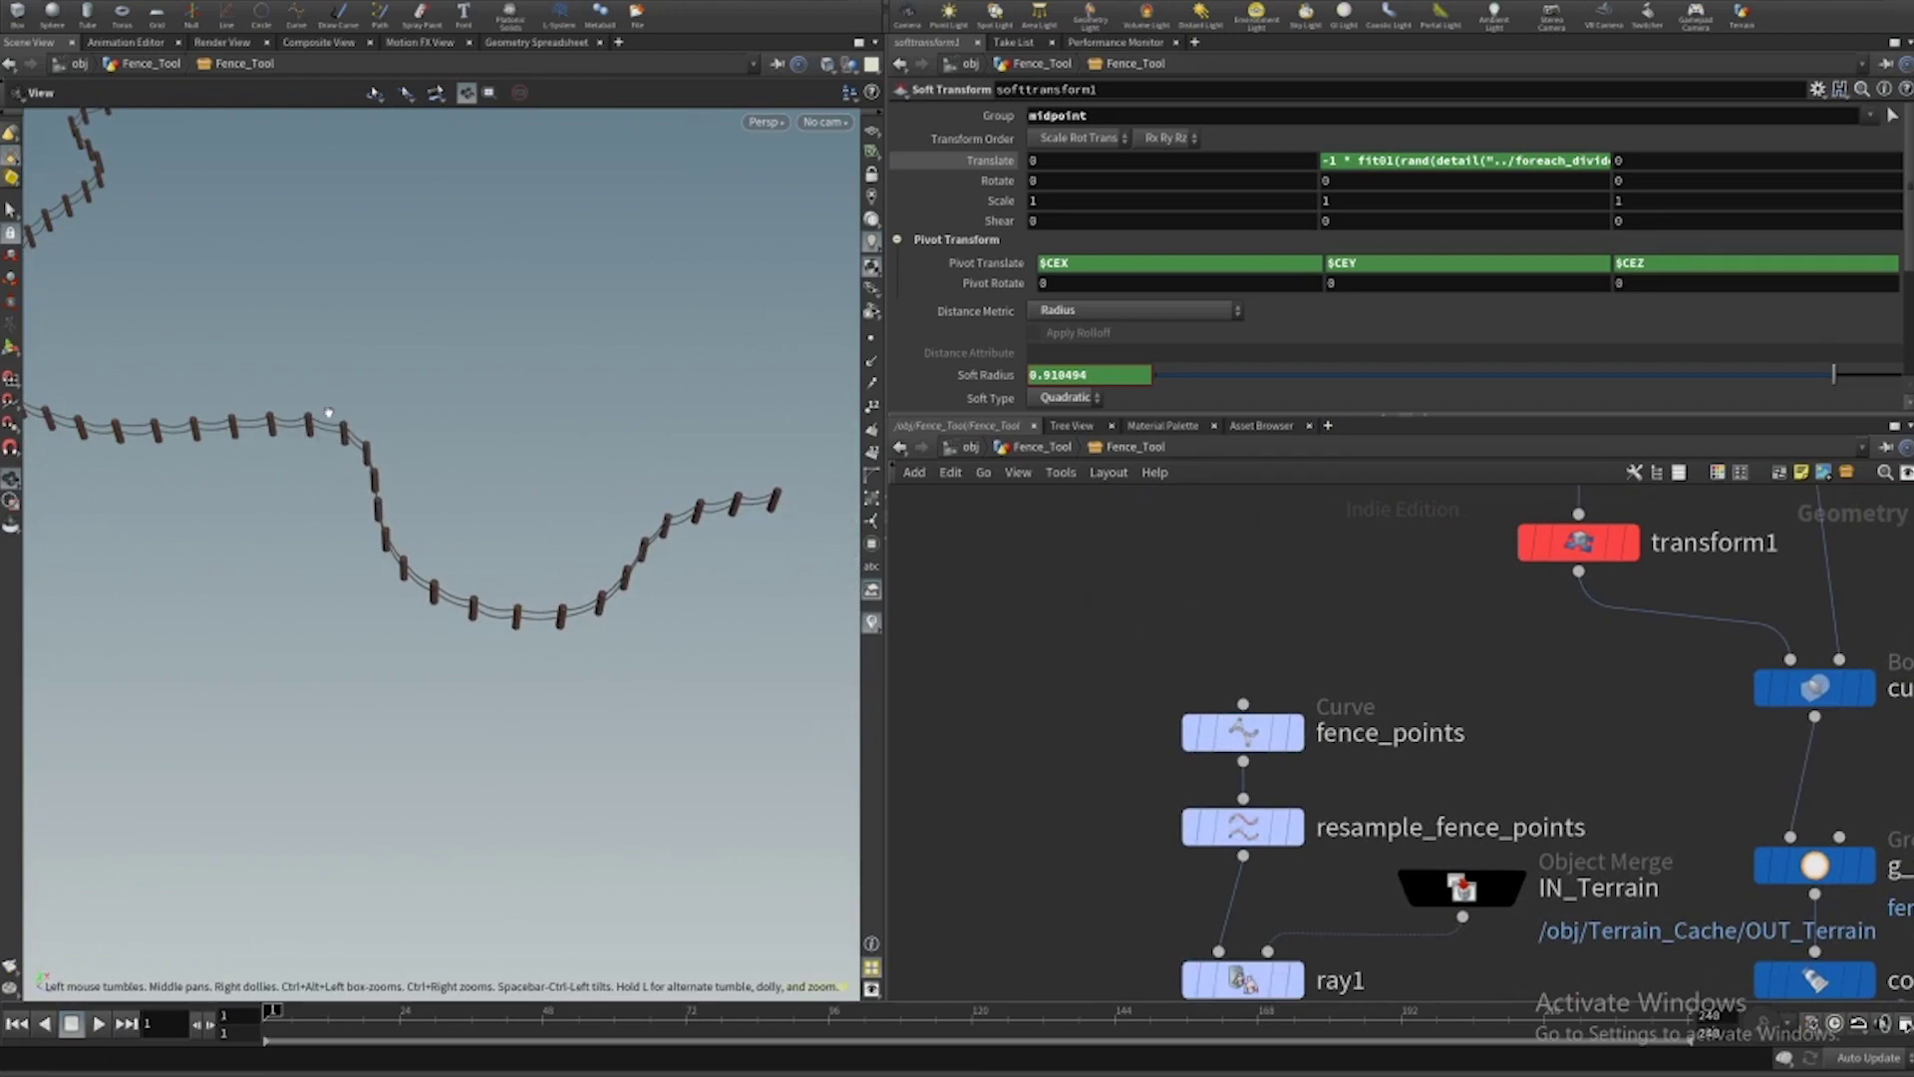
left_click_drag(309, 434, 405, 440)
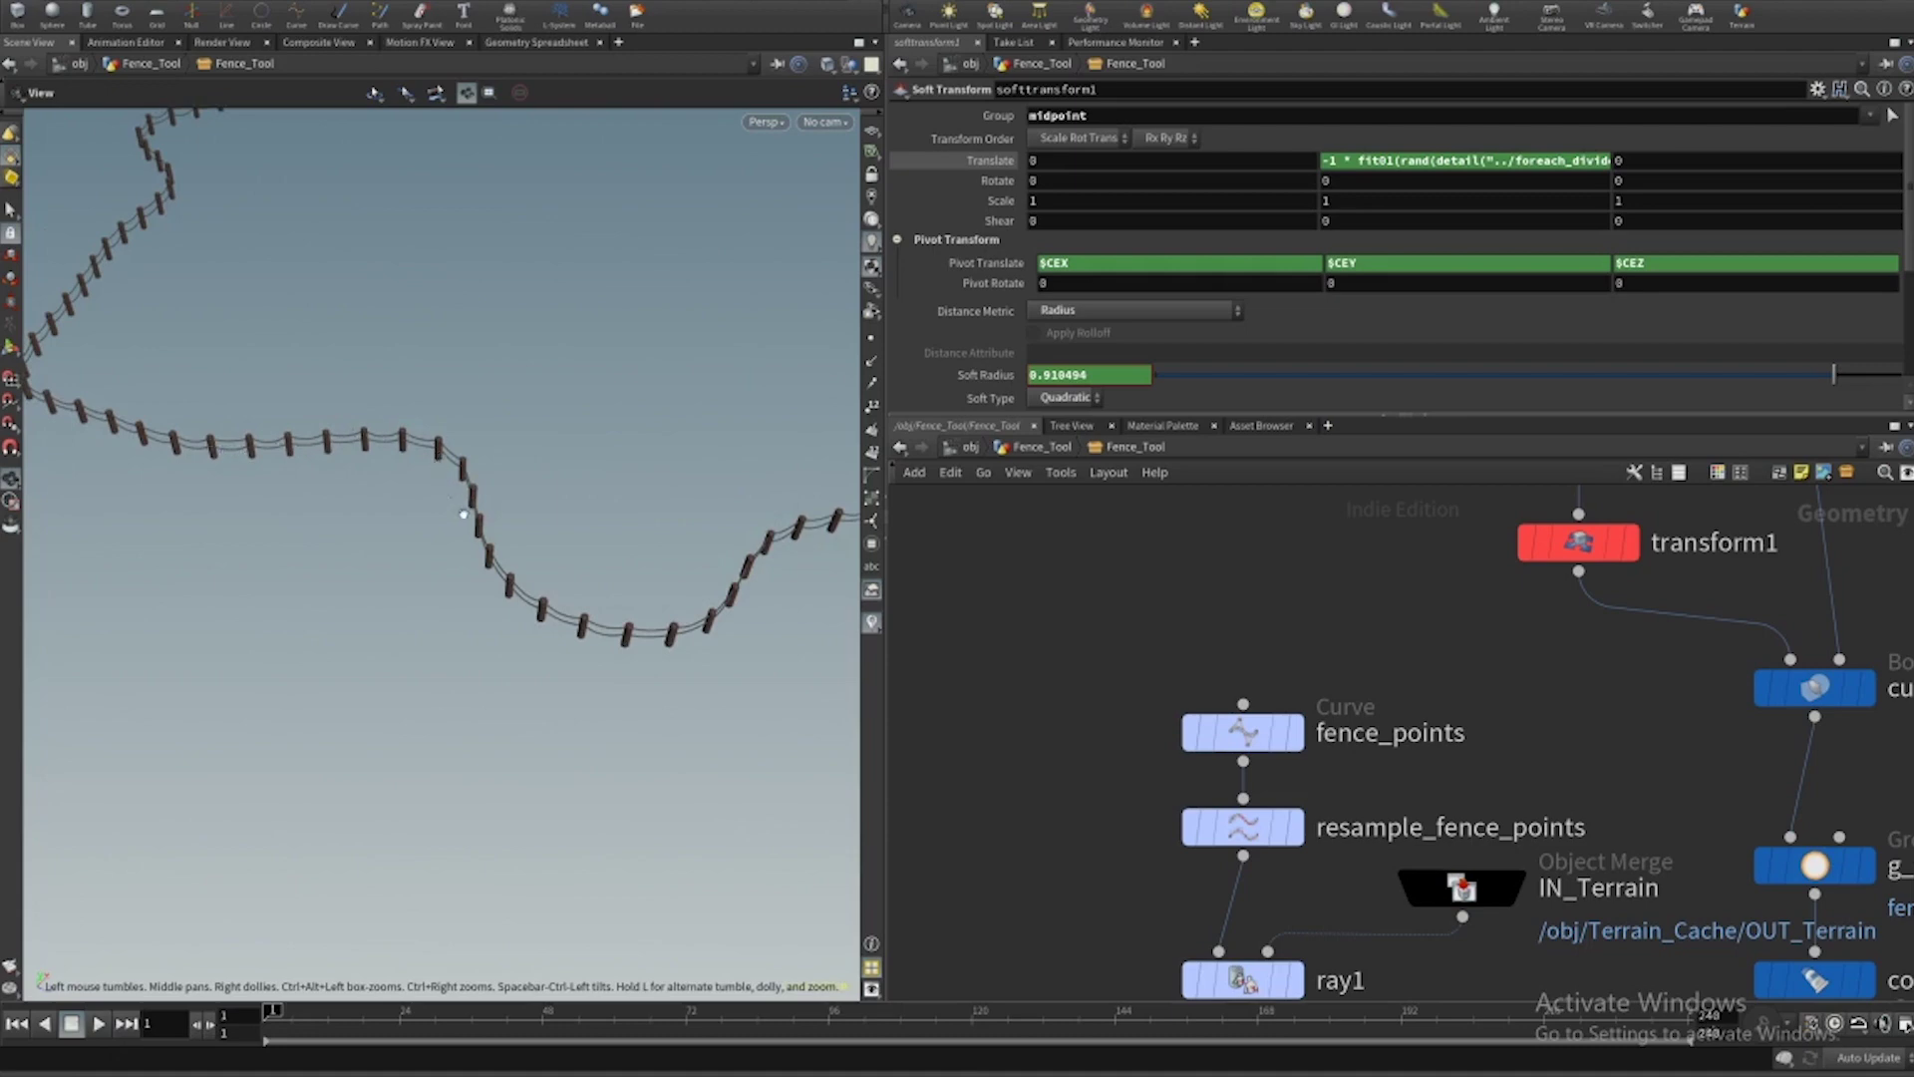
left_click(1281, 733)
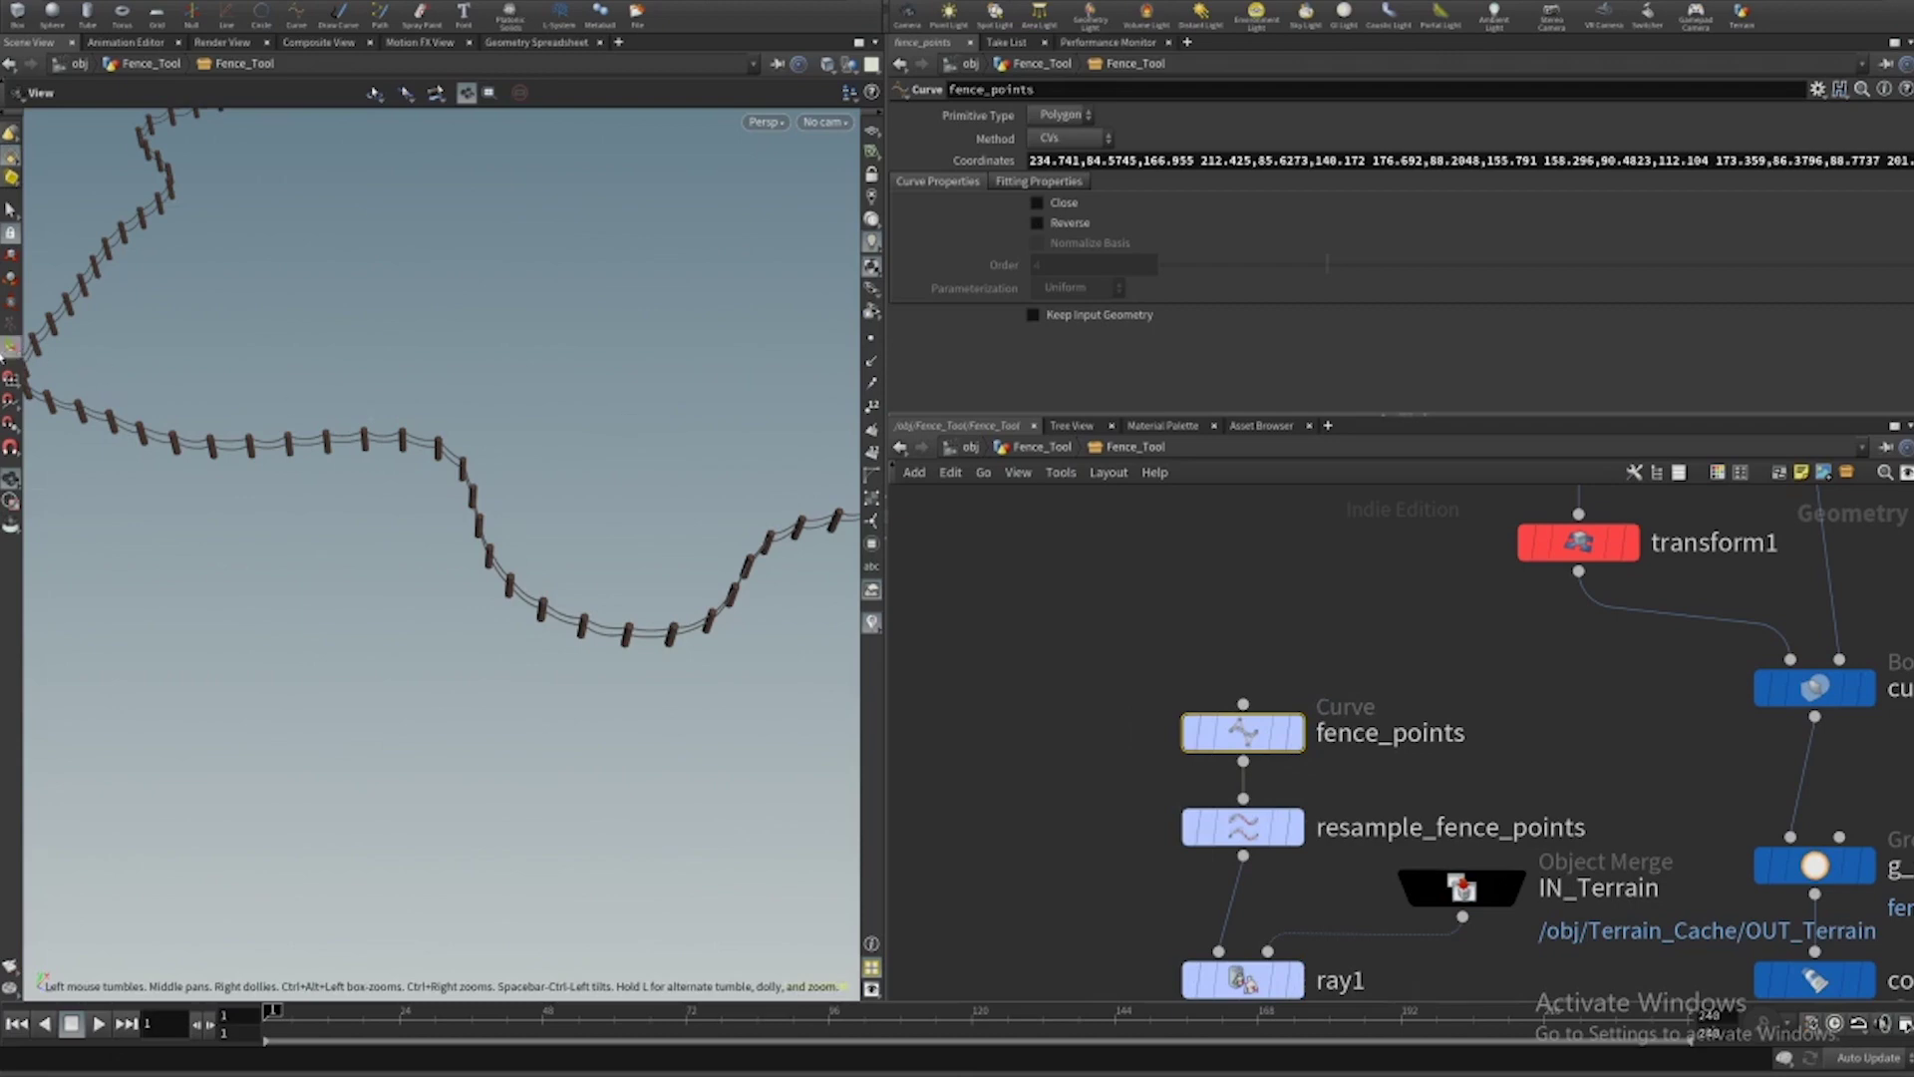
left_click(10, 348)
Select the fence curve's second point and move it about to reshape the end of the fence.
left_click_drag(616, 520, 618, 454)
left_click(616, 451)
left_click_drag(739, 430, 809, 565)
left_click_drag(678, 641, 533, 583, "alt")
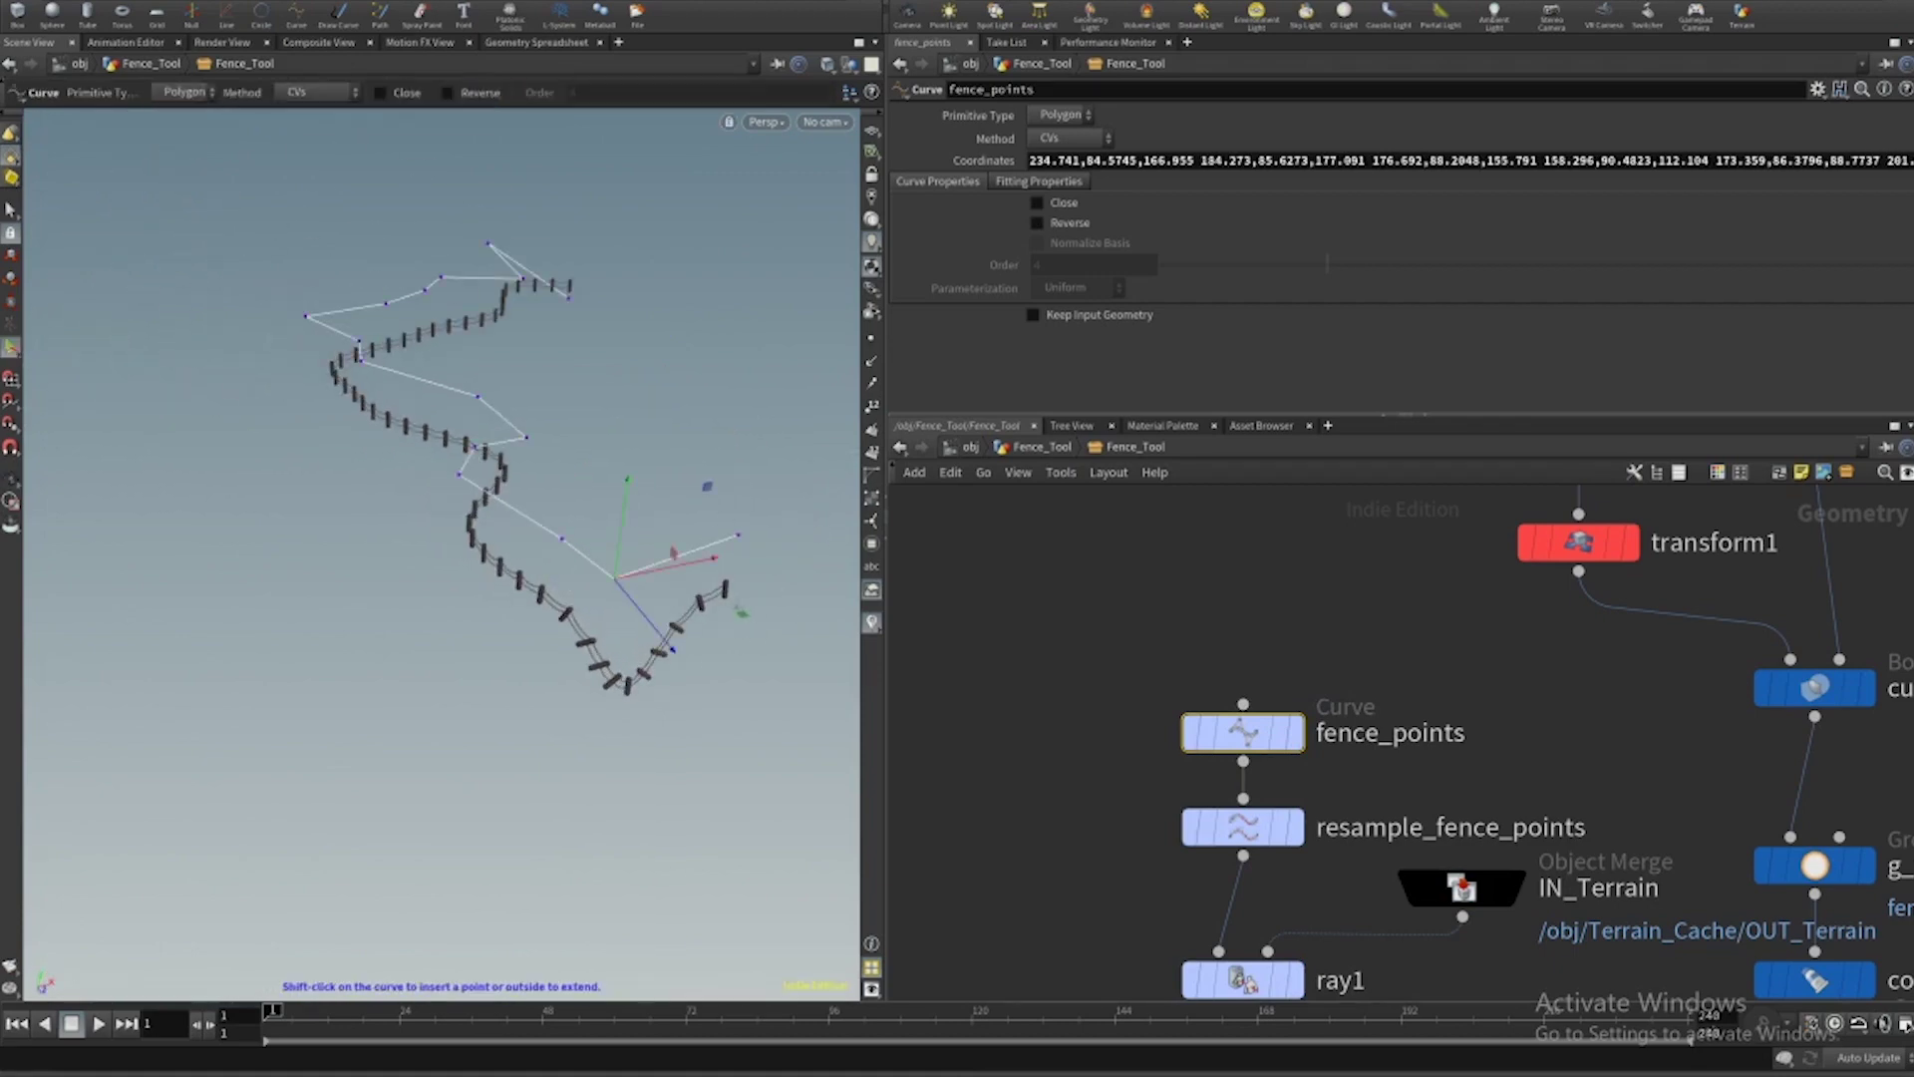
left_click_drag(745, 618, 740, 567)
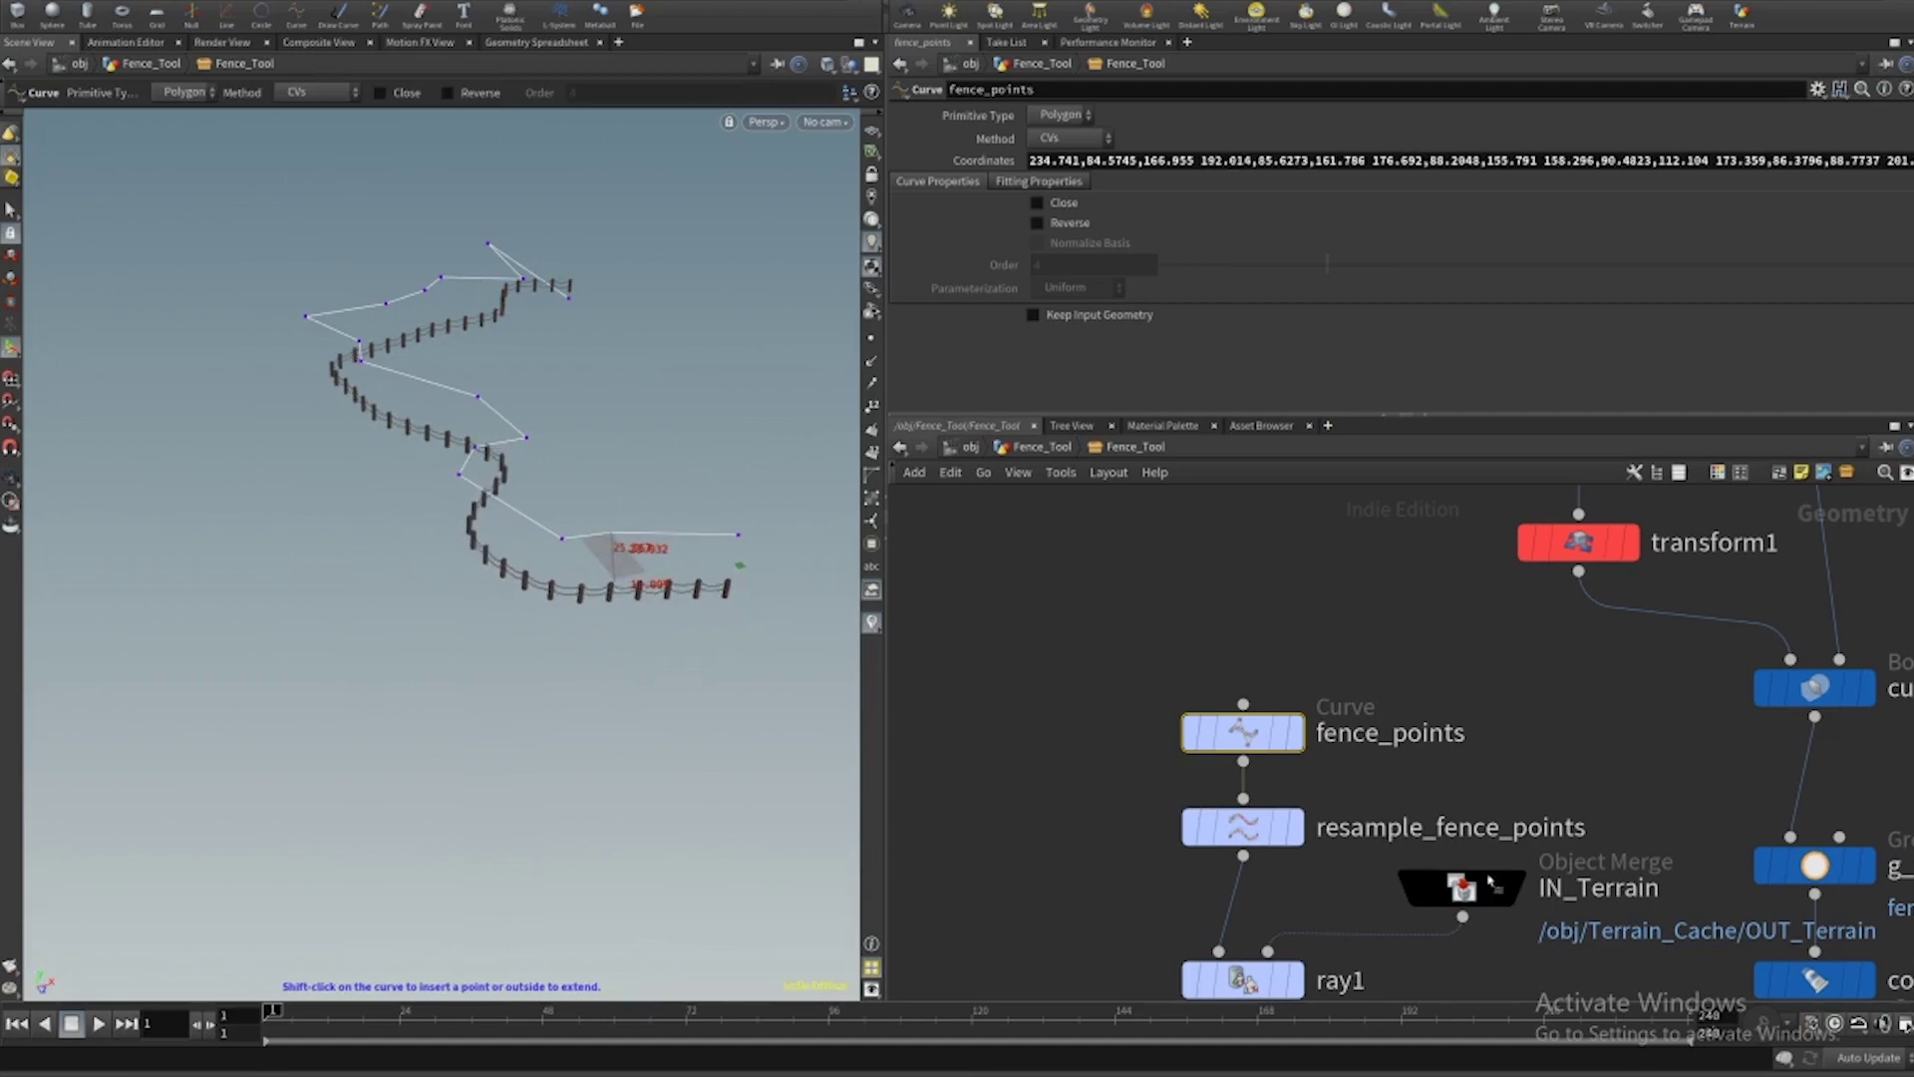
Show IN_Terrain as a template wireframe and move the fence curve's second point to about 223.5, 85.6, 126.3.
left_click(1503, 894)
left_click_drag(603, 591, 658, 618, "alt")
left_click_drag(694, 536, 646, 423)
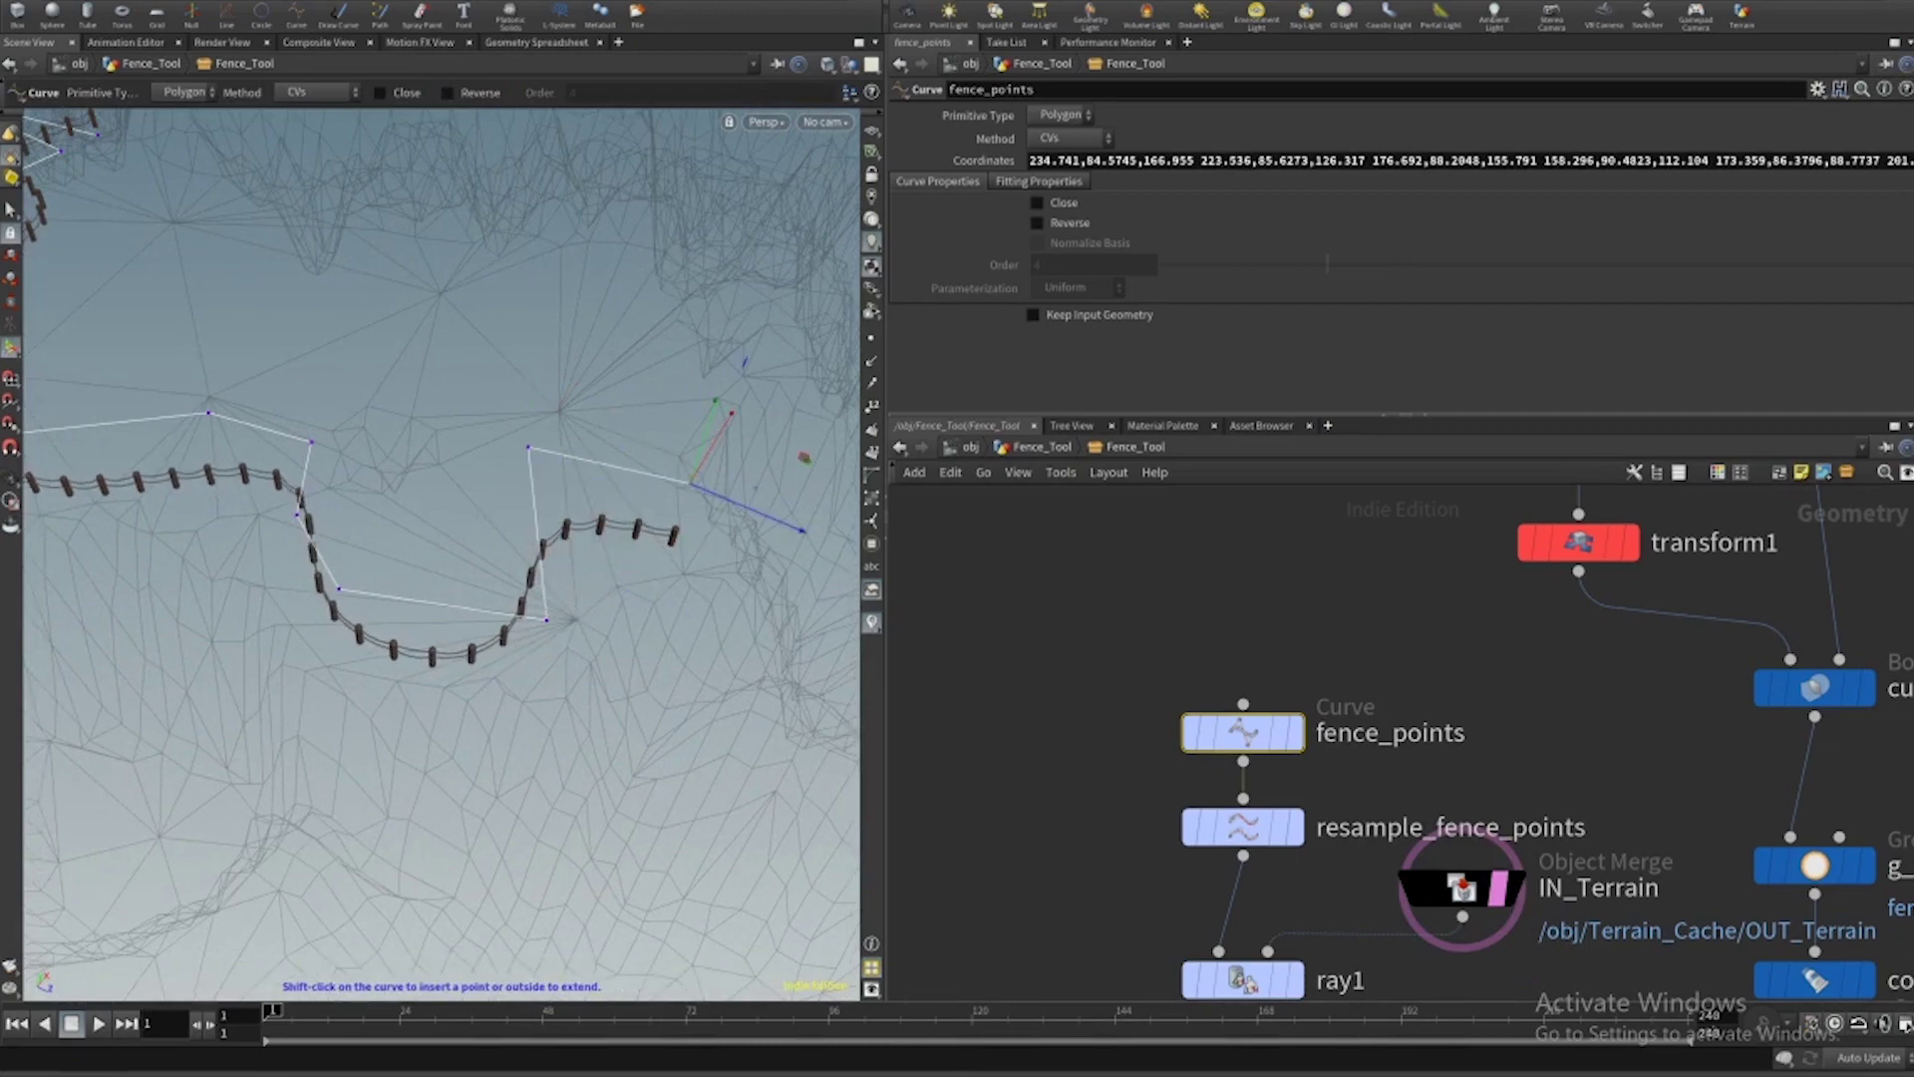
Move the fence curve's first point to about 294.8, 84.6, 111.4 and its second point to about 232.6, 85.6, 140.7.
left_click_drag(803, 458, 674, 257)
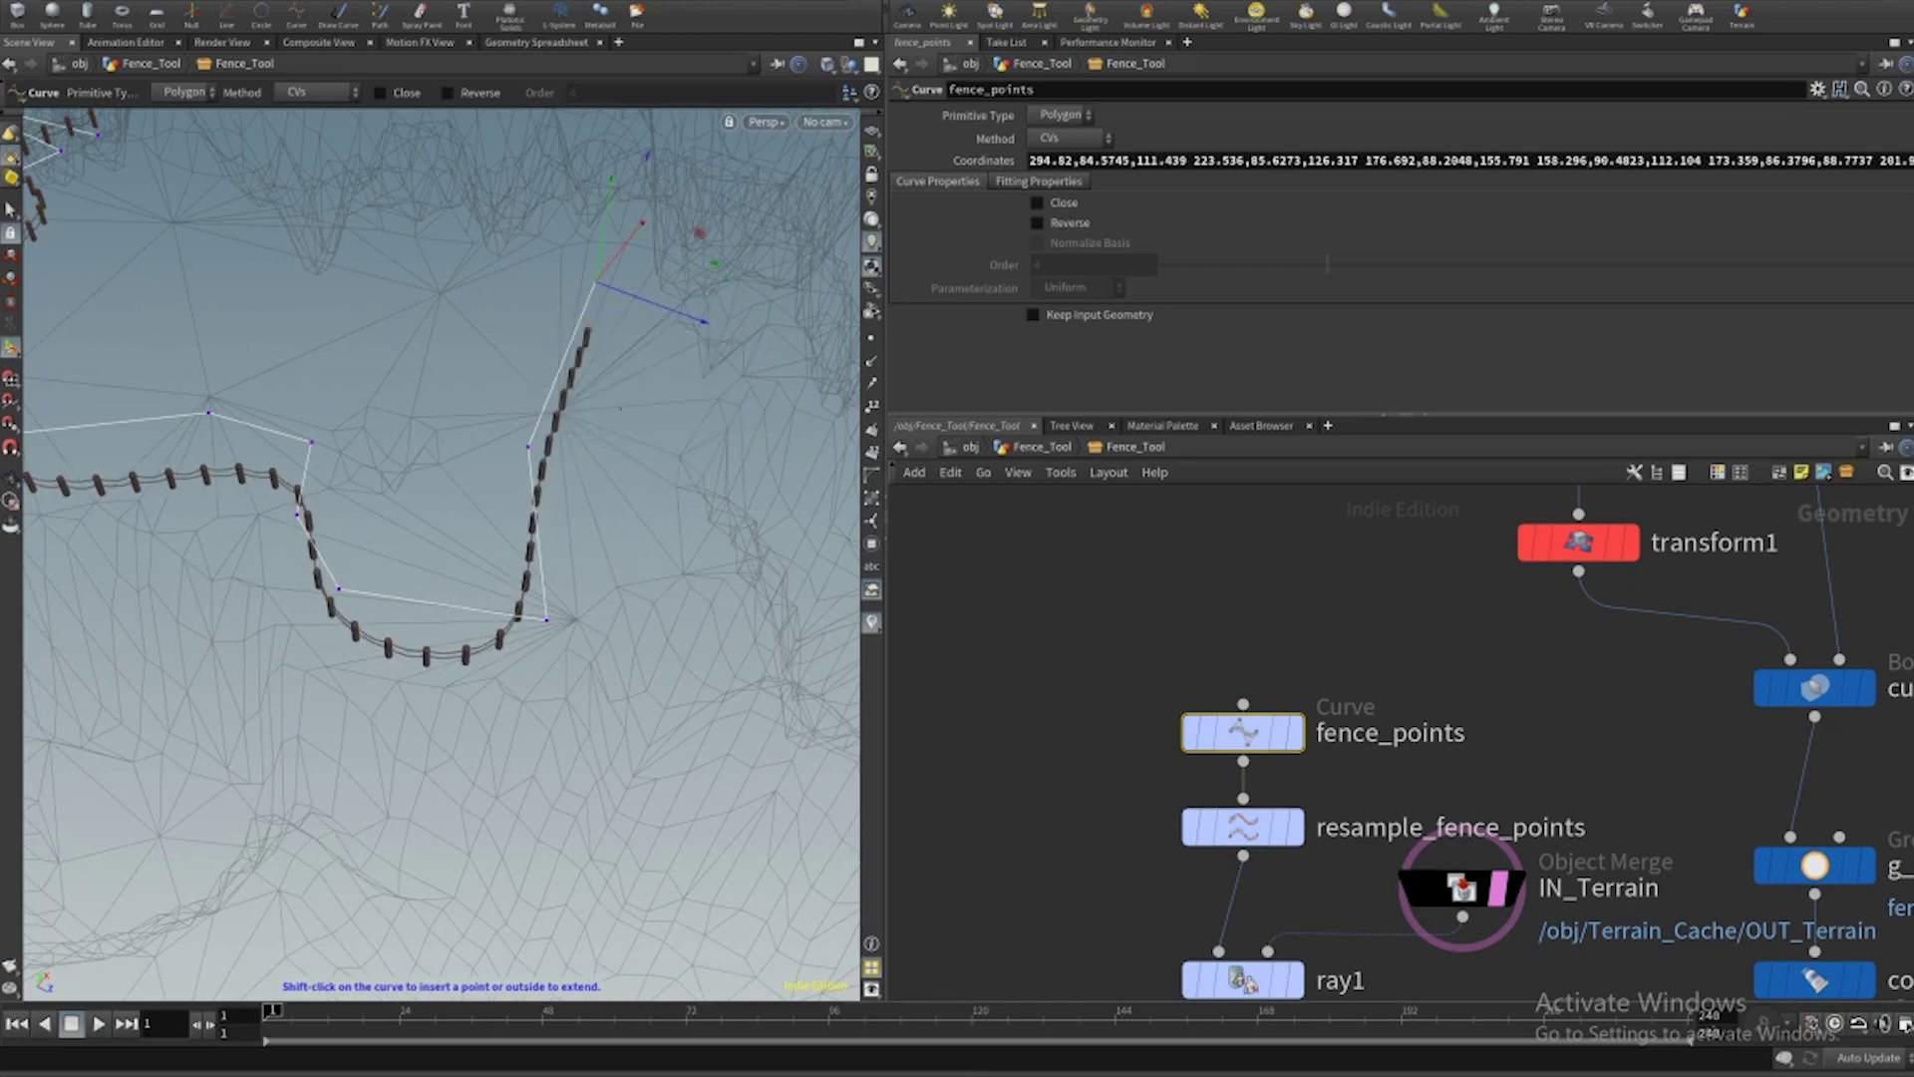
left_click_drag(696, 431, 713, 426)
left_click_drag(649, 497, 548, 470)
right_click_drag(548, 469, 557, 526, "alt")
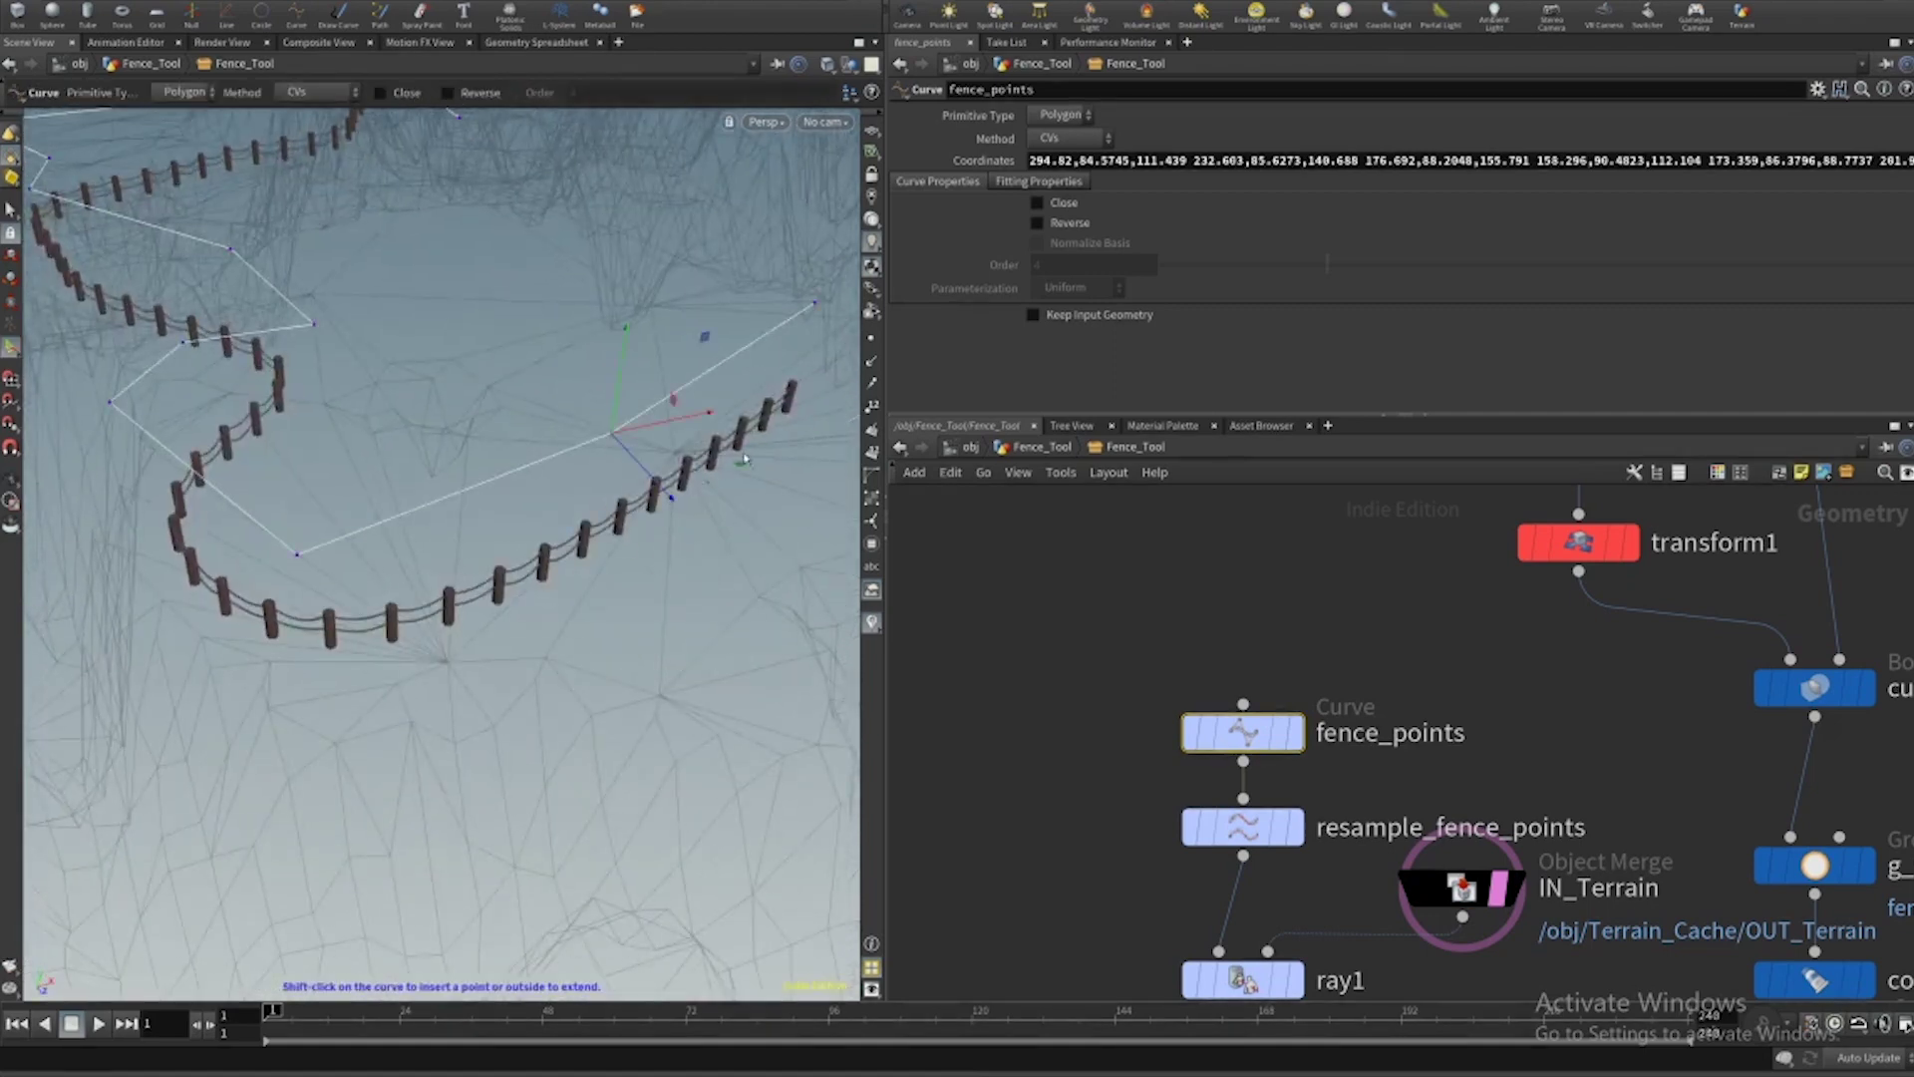
left_click_drag(557, 526, 592, 586, "alt")
right_click_drag(592, 586, 598, 558, "alt")
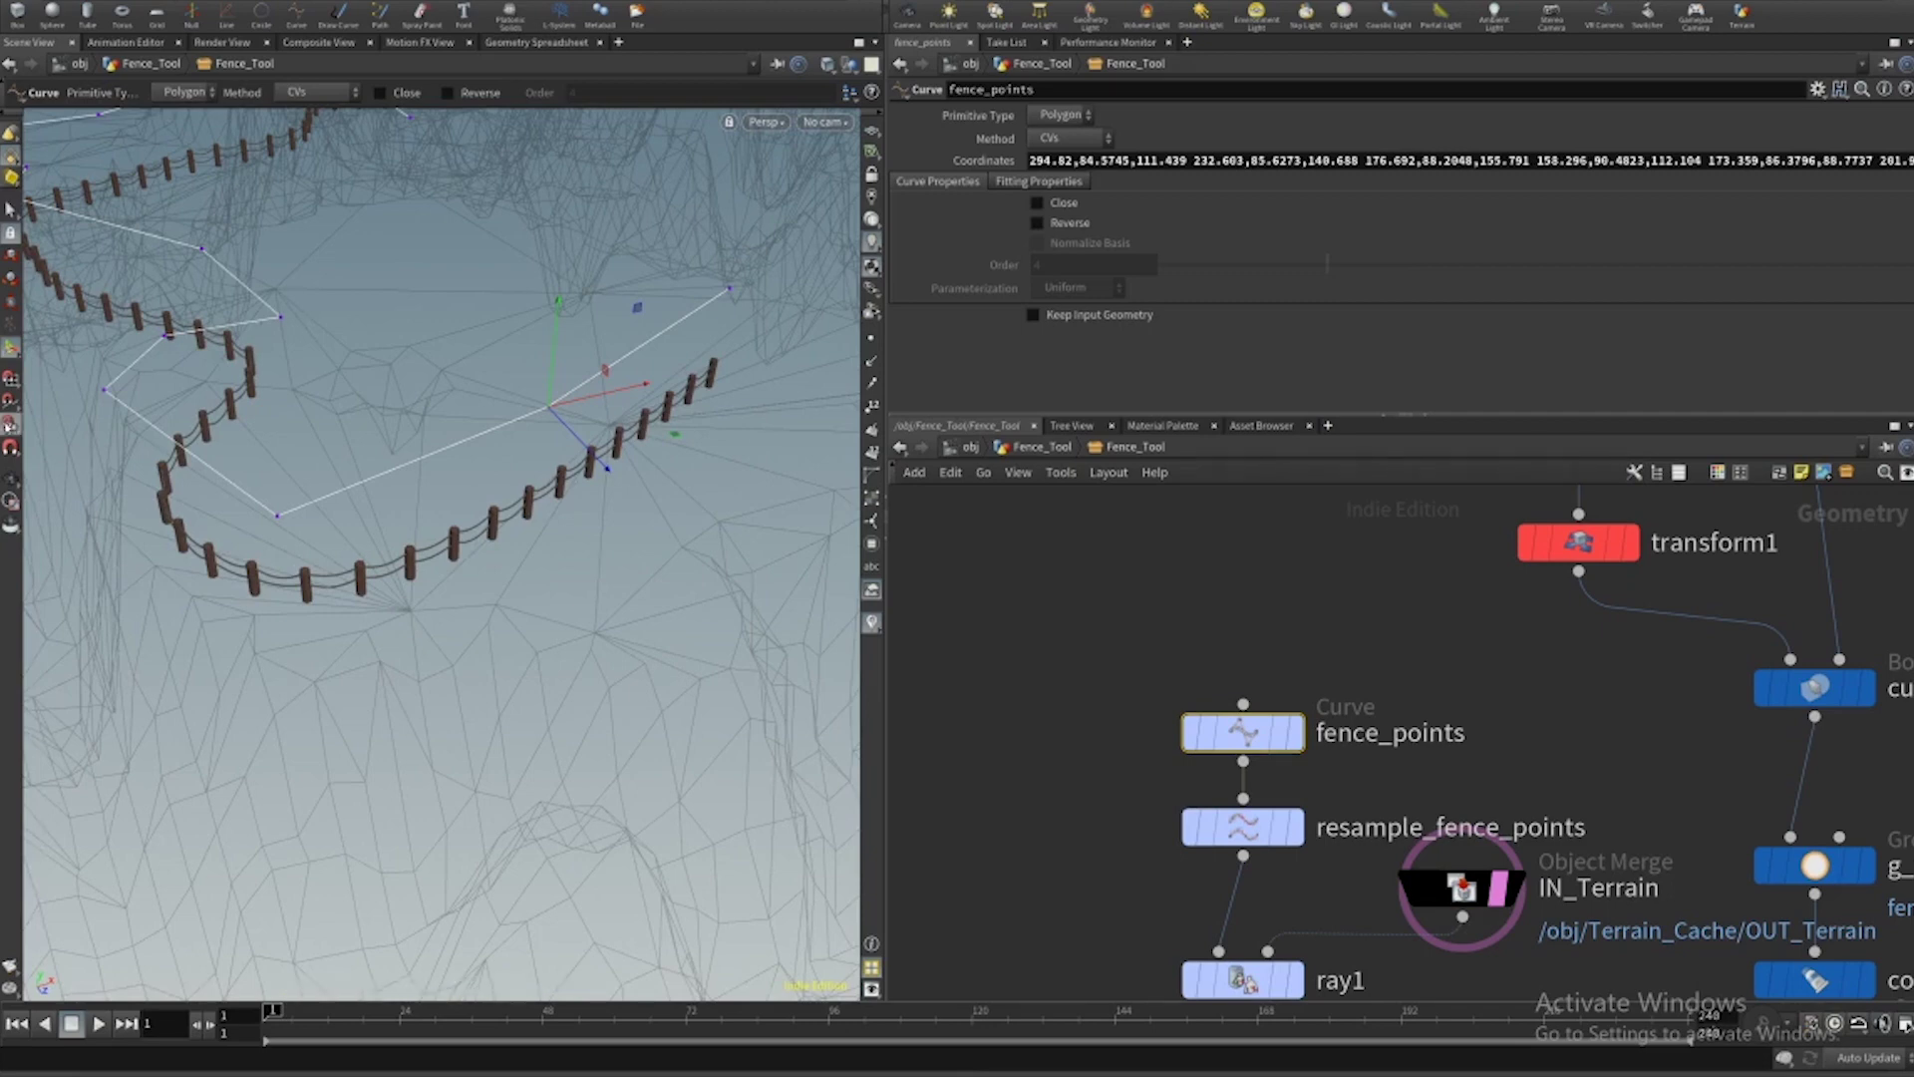
Leave curve editing, display the Fence null at the end of the network, and inspect the reshaped fence over the terrain.
right_click(471, 545)
left_click_drag(471, 545, 529, 640, "alt")
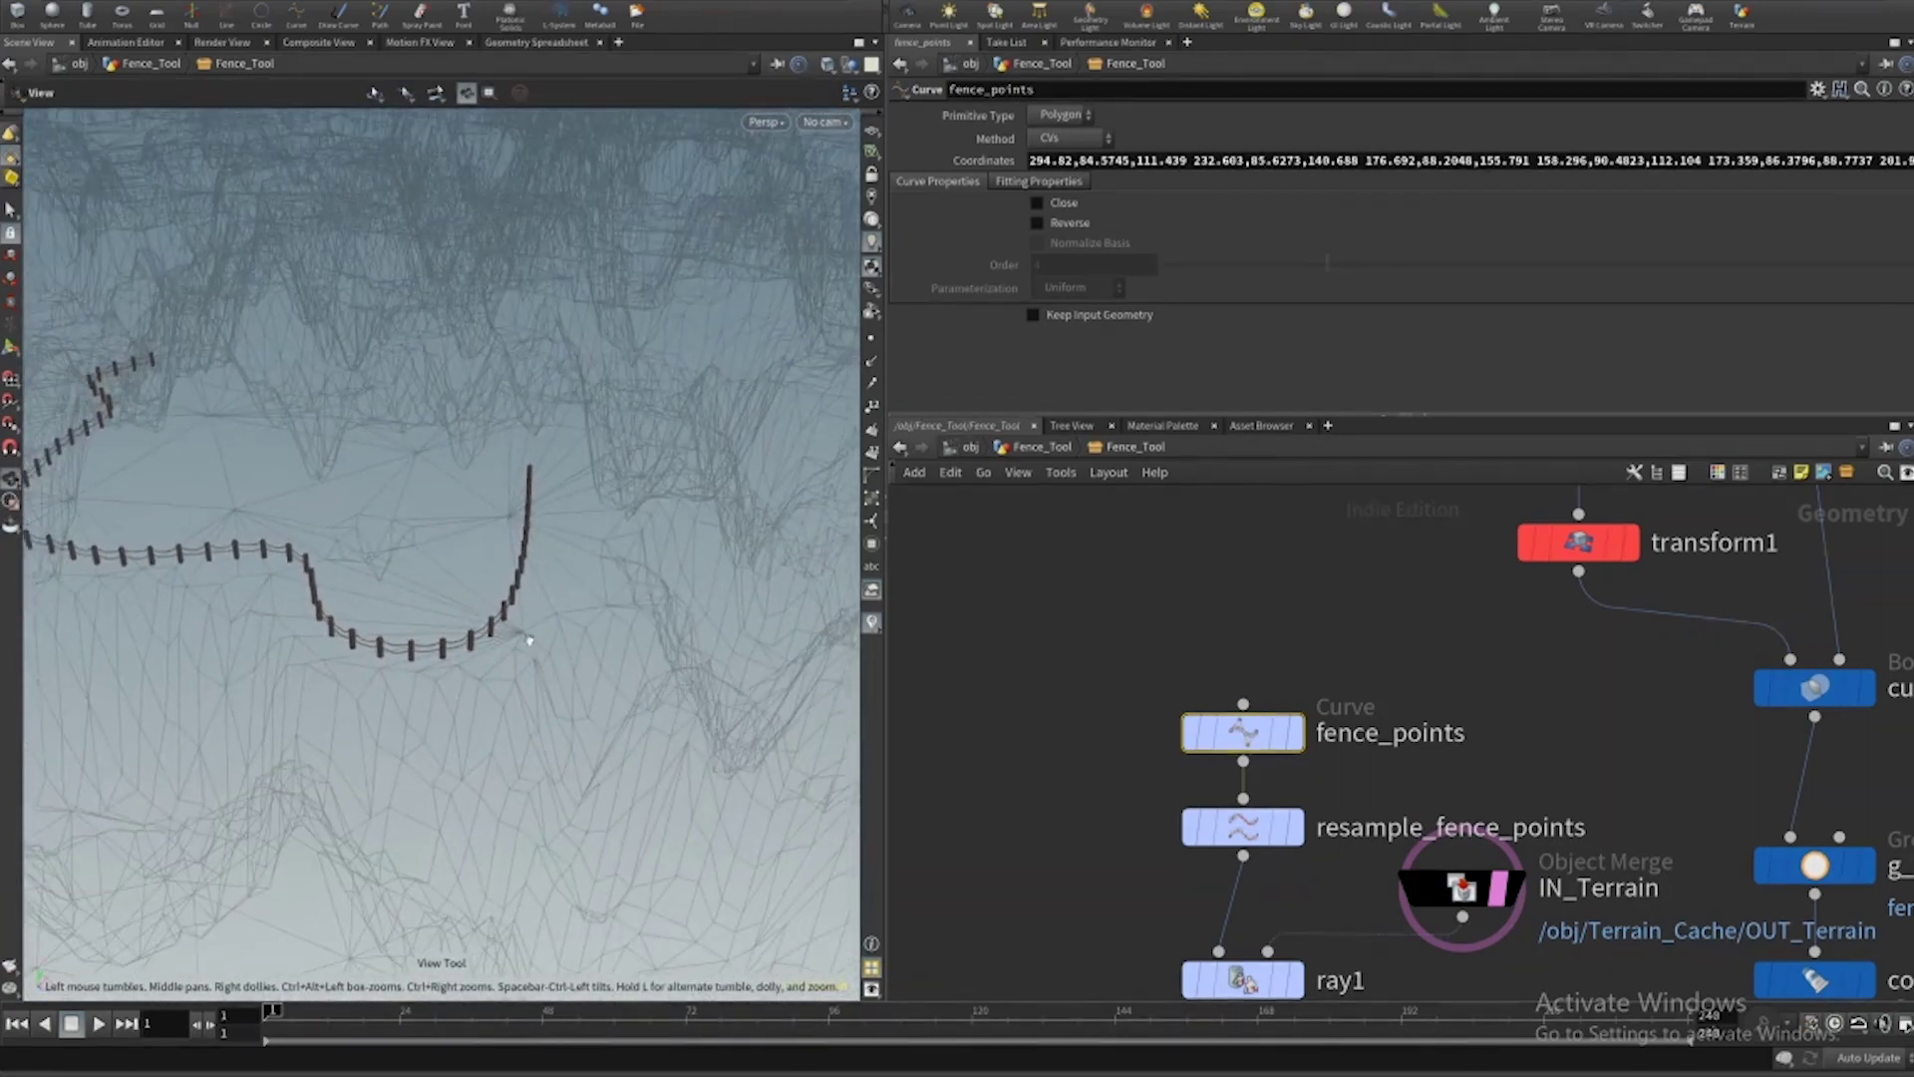
scroll(1087, 781, "down", 10)
middle_click_drag(1125, 847, 1166, 159)
scroll(1290, 650, "up", 5)
middle_click_drag(1306, 653, 1344, 810)
left_click(1280, 671)
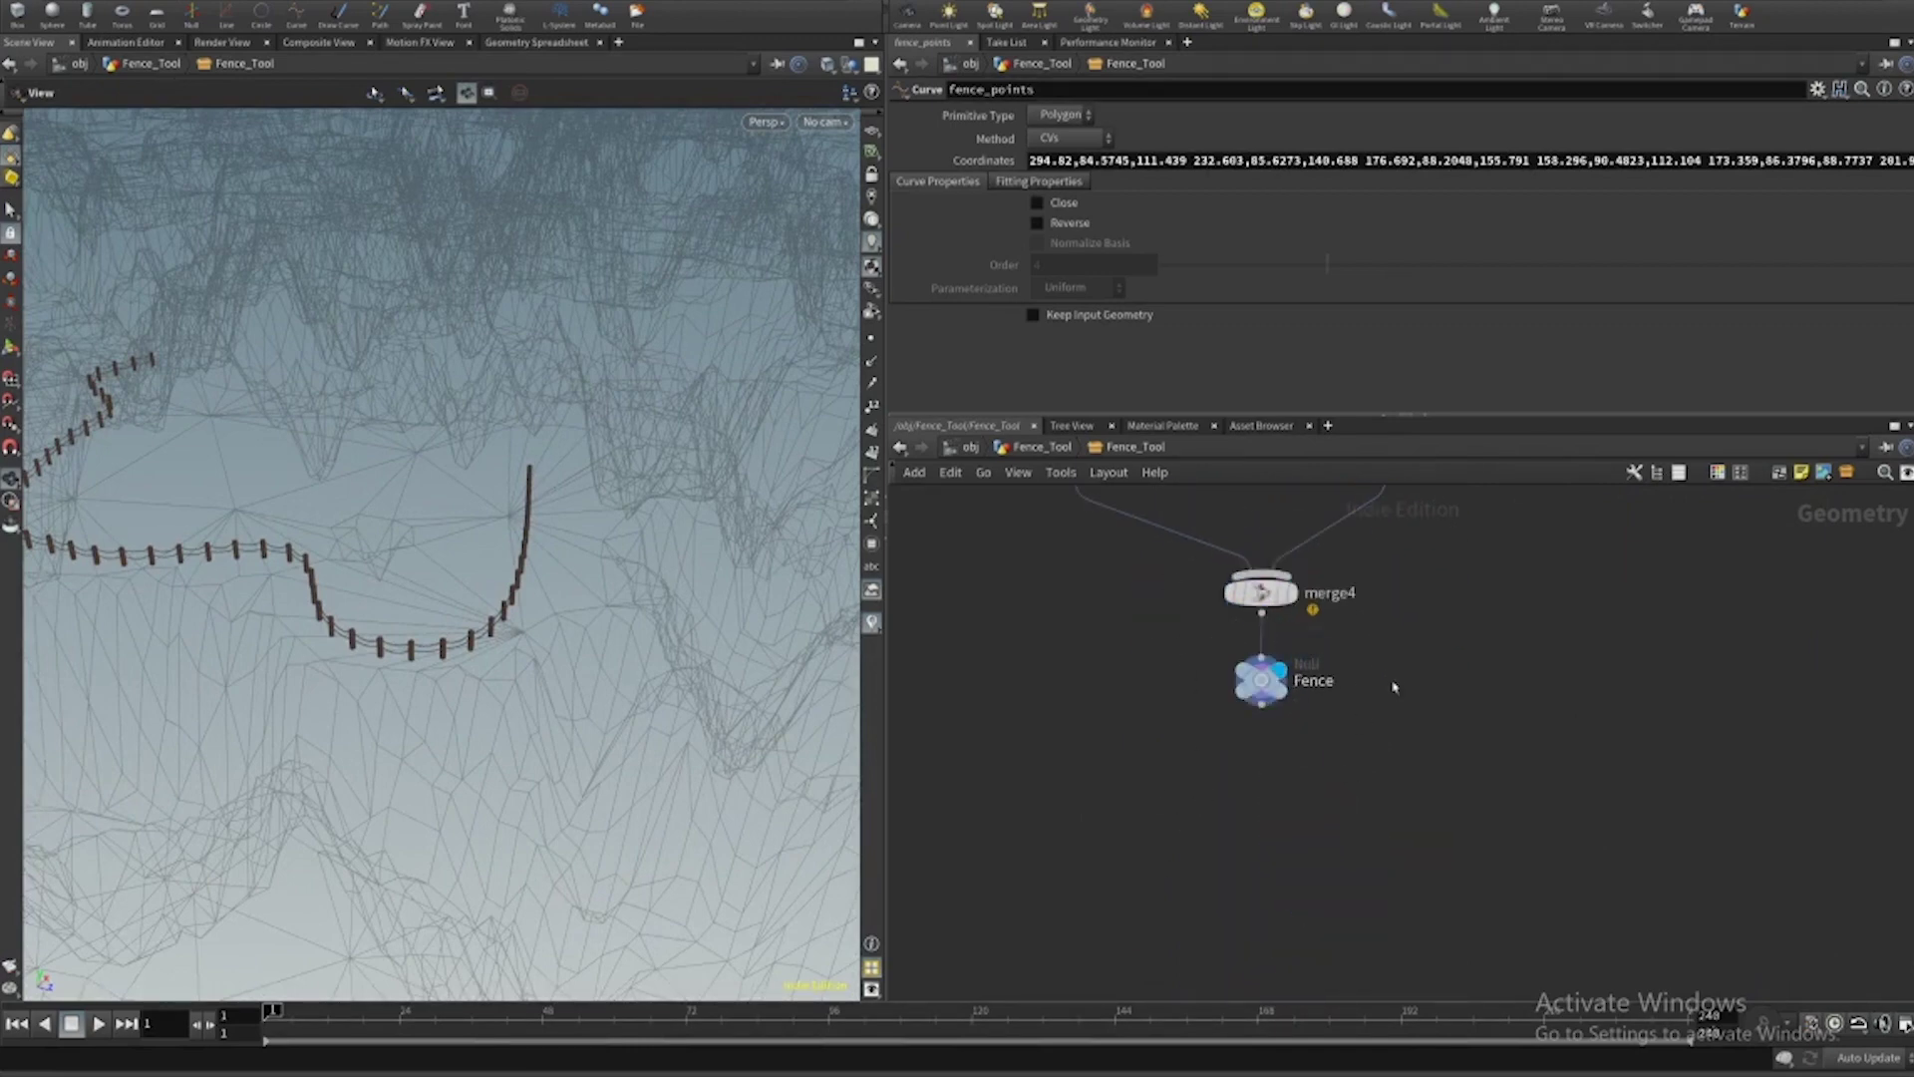
middle_click_drag(1393, 684, 1387, 741)
left_click_drag(603, 603, 486, 624)
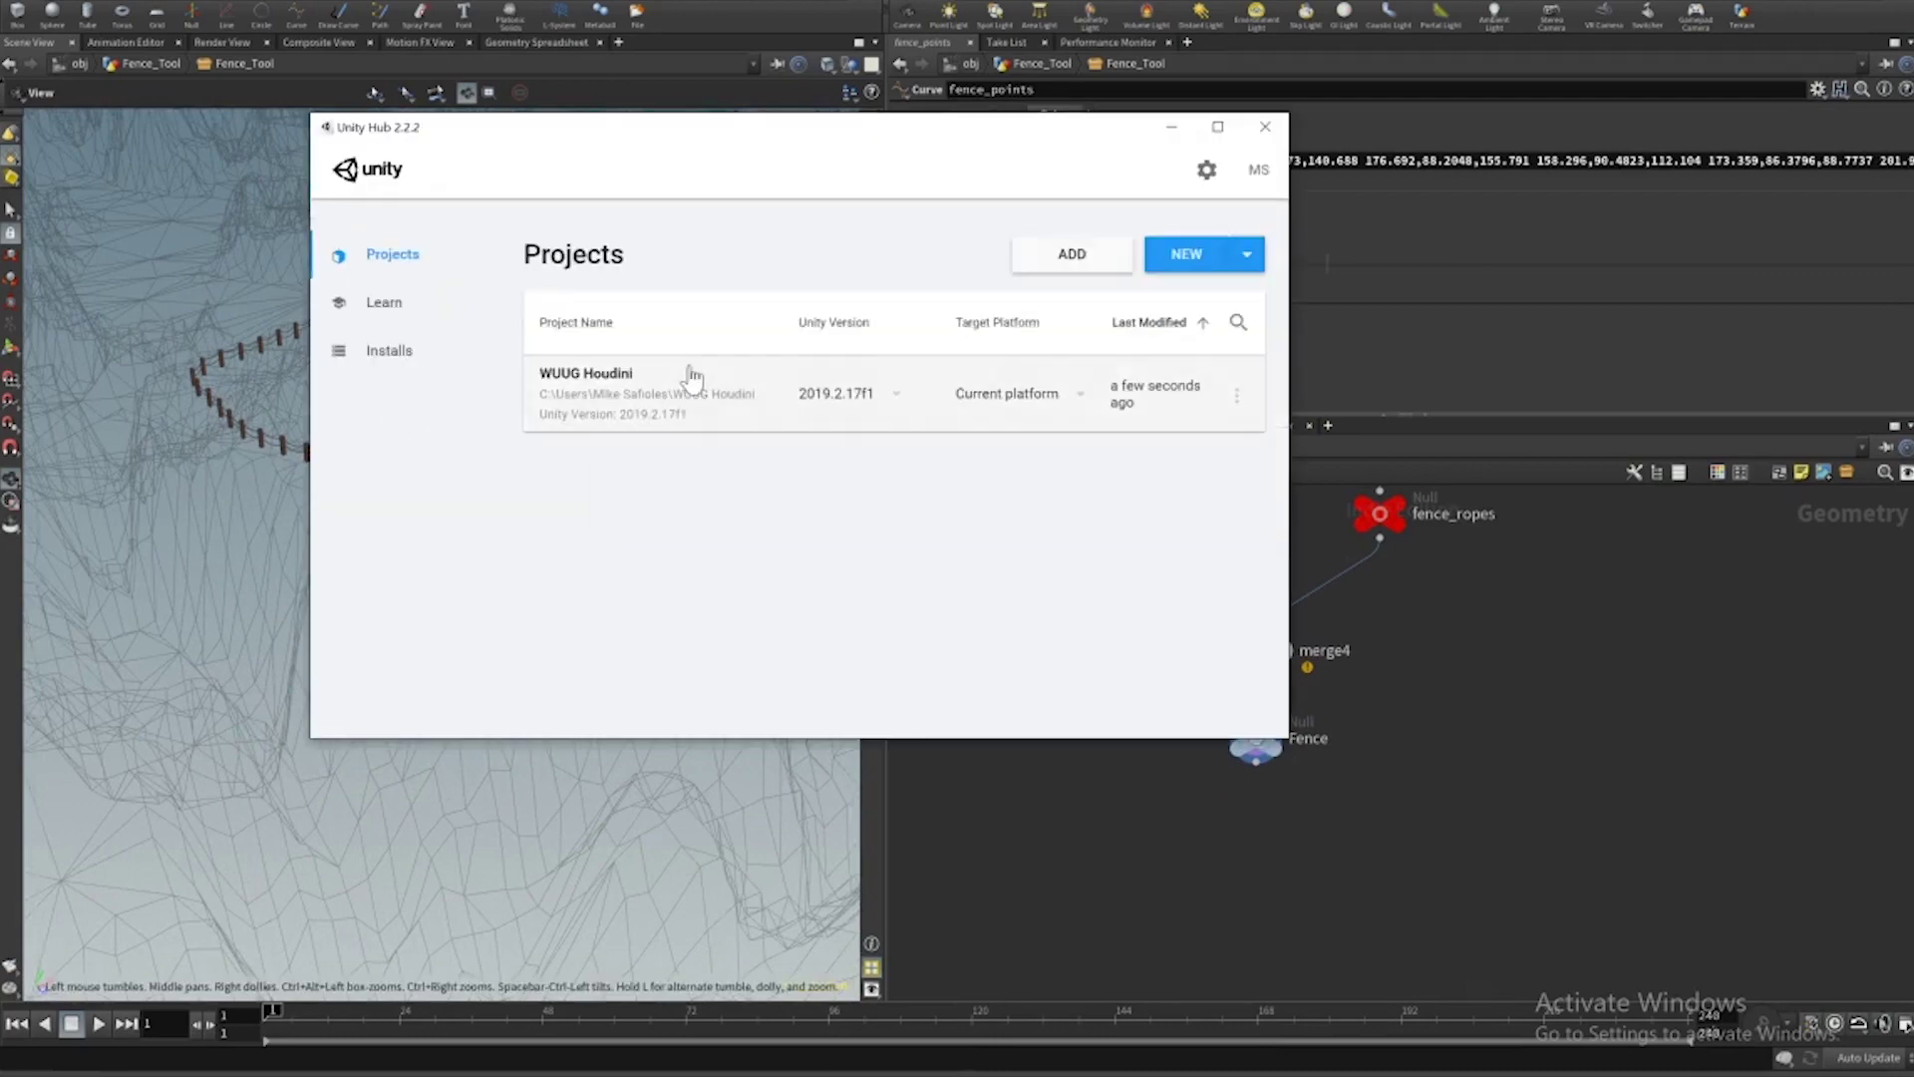
Open the WUUG Houdini project from Unity Hub.
left_click(688, 375)
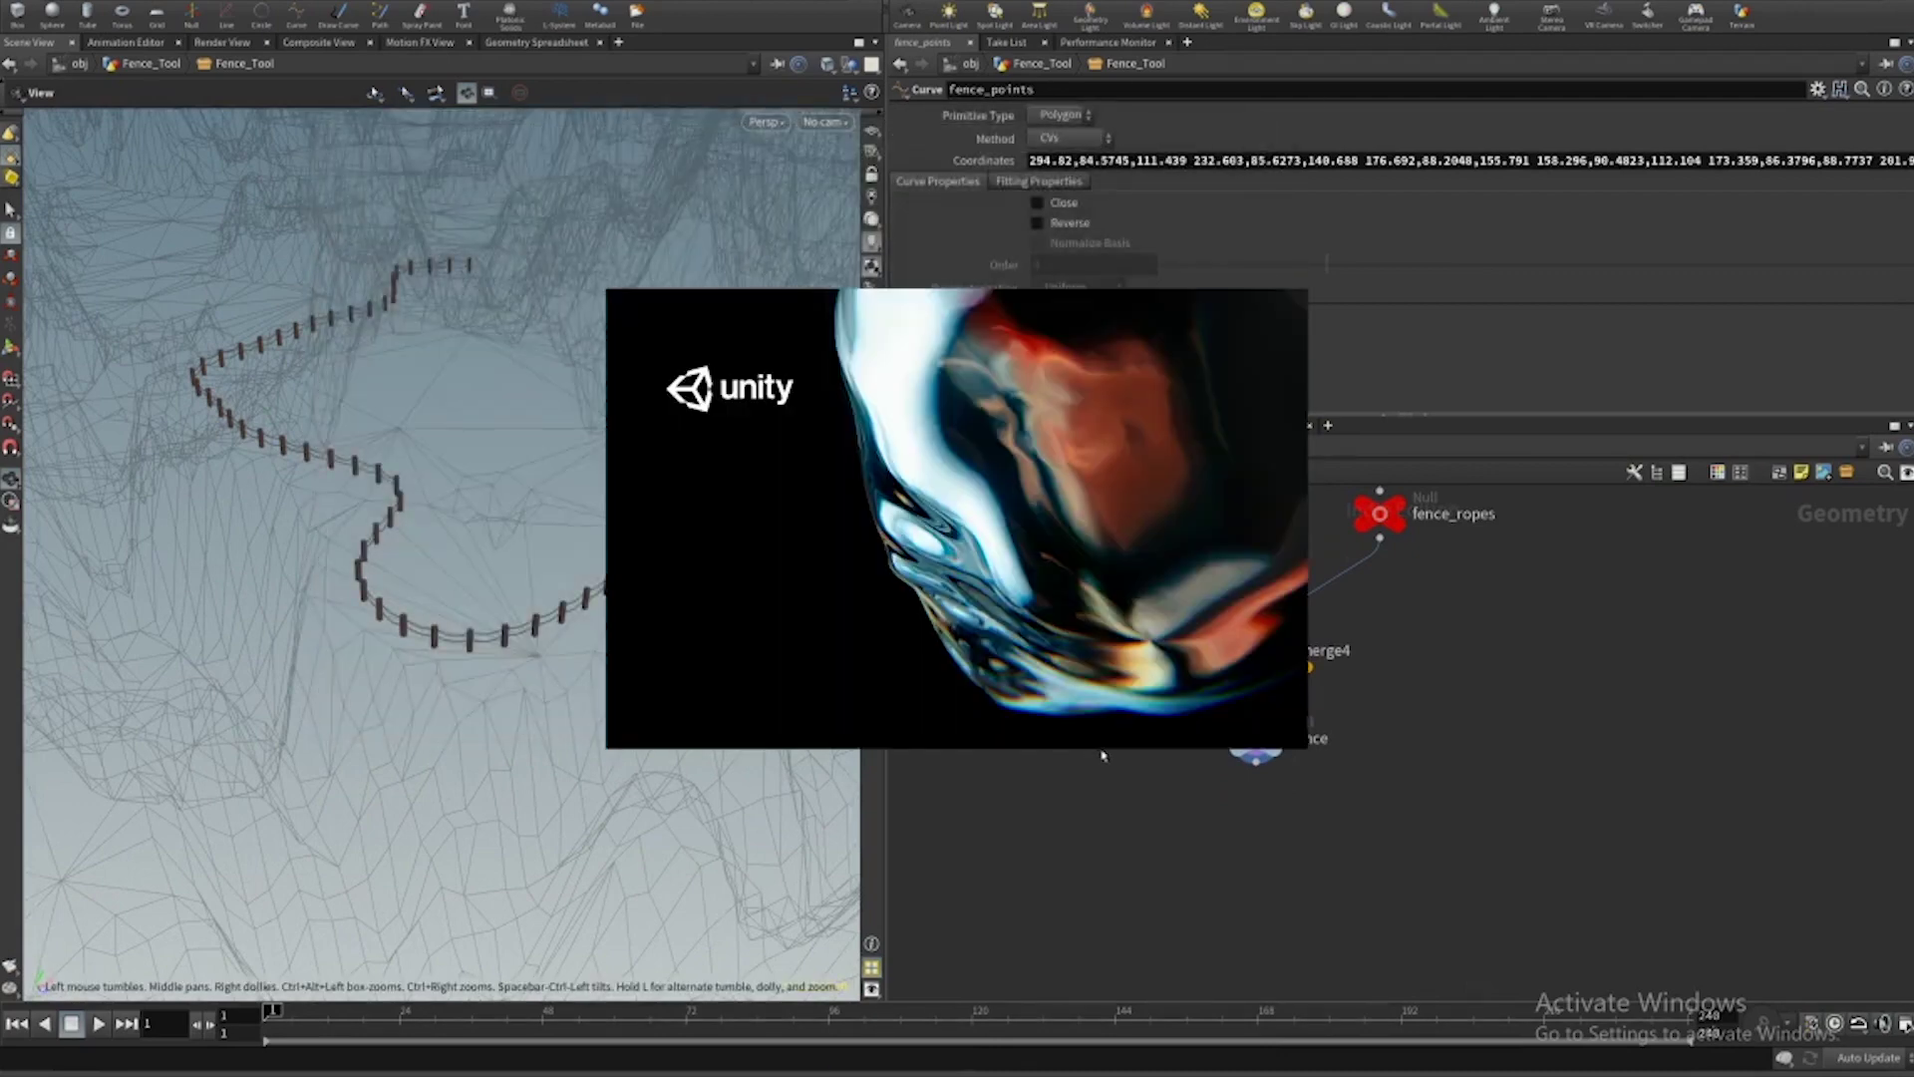
left_click_drag(664, 695, 743, 658)
scroll(1152, 768, "down", 1)
middle_click_drag(1155, 768, 1153, 833)
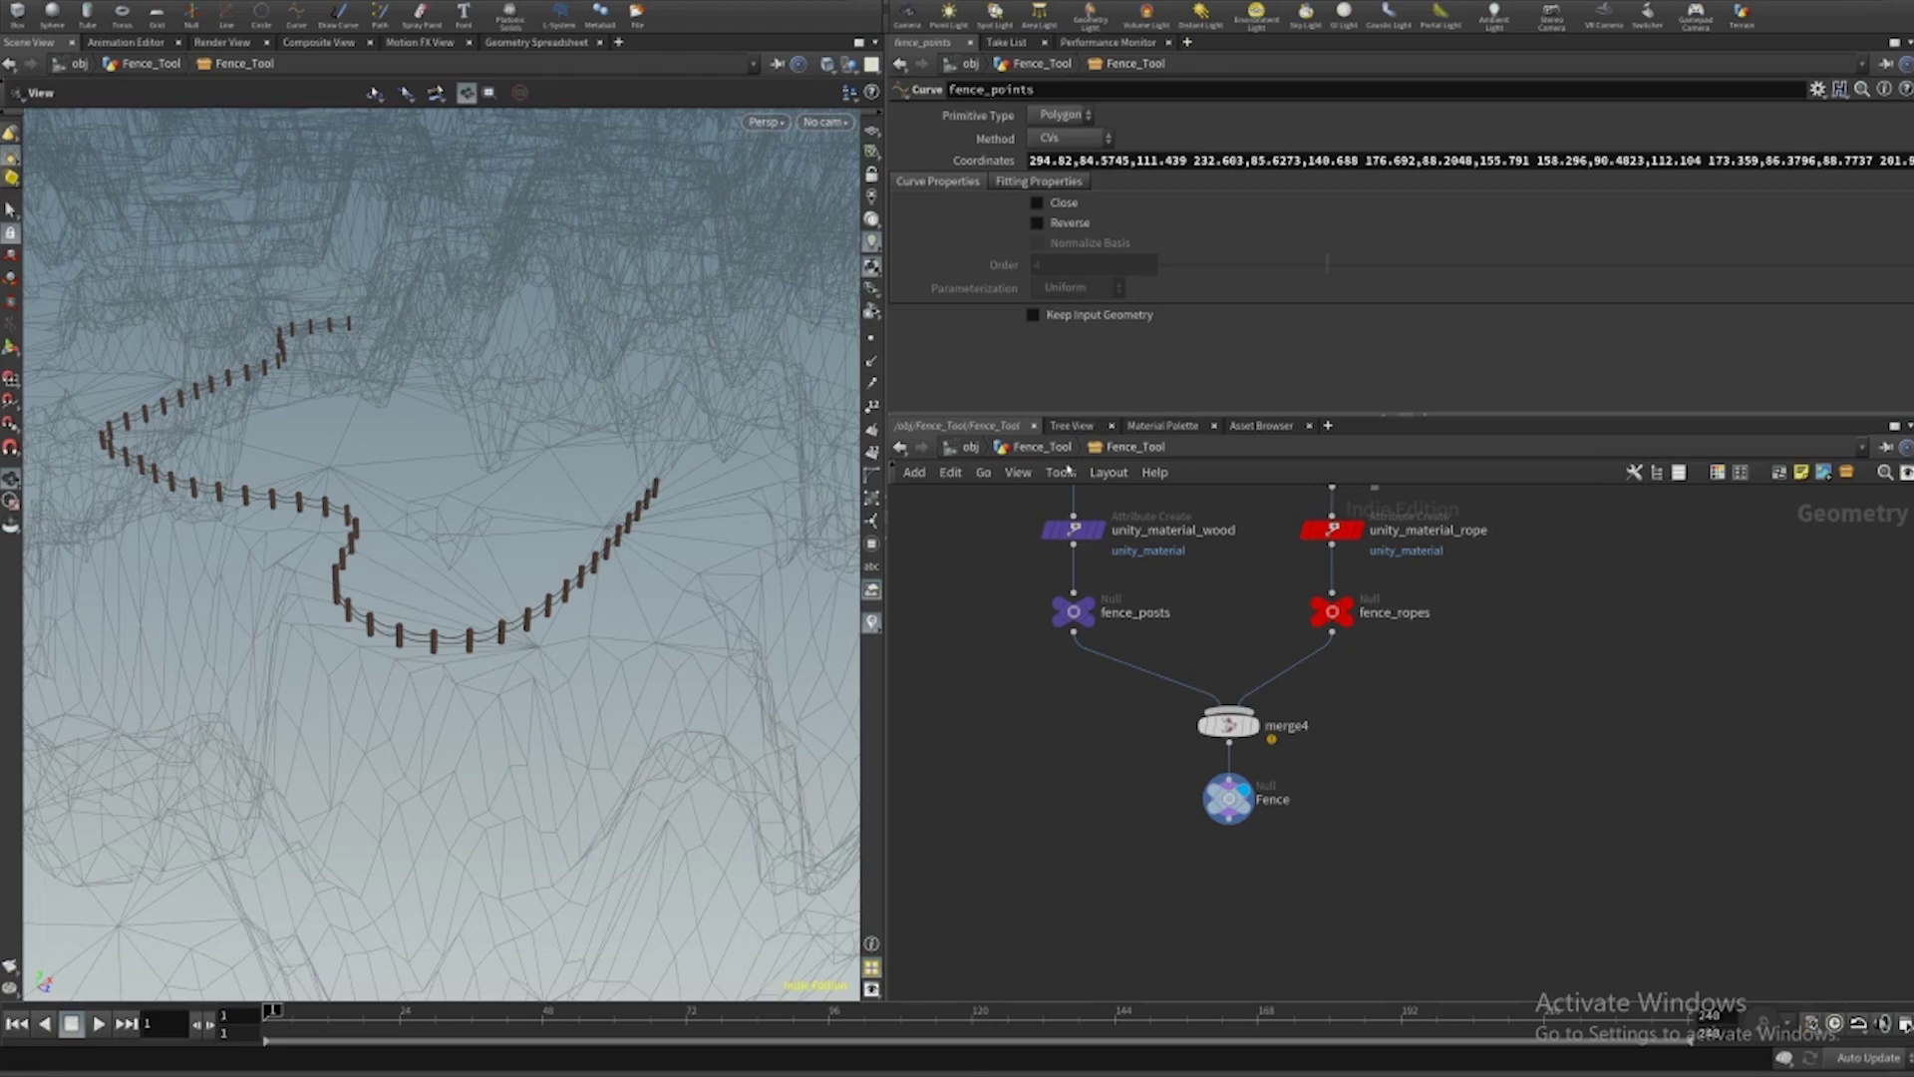
Overview the entire fence network with all its nodes selected, and go up one level to the Fence_Tool asset and its parameters.
key("h")
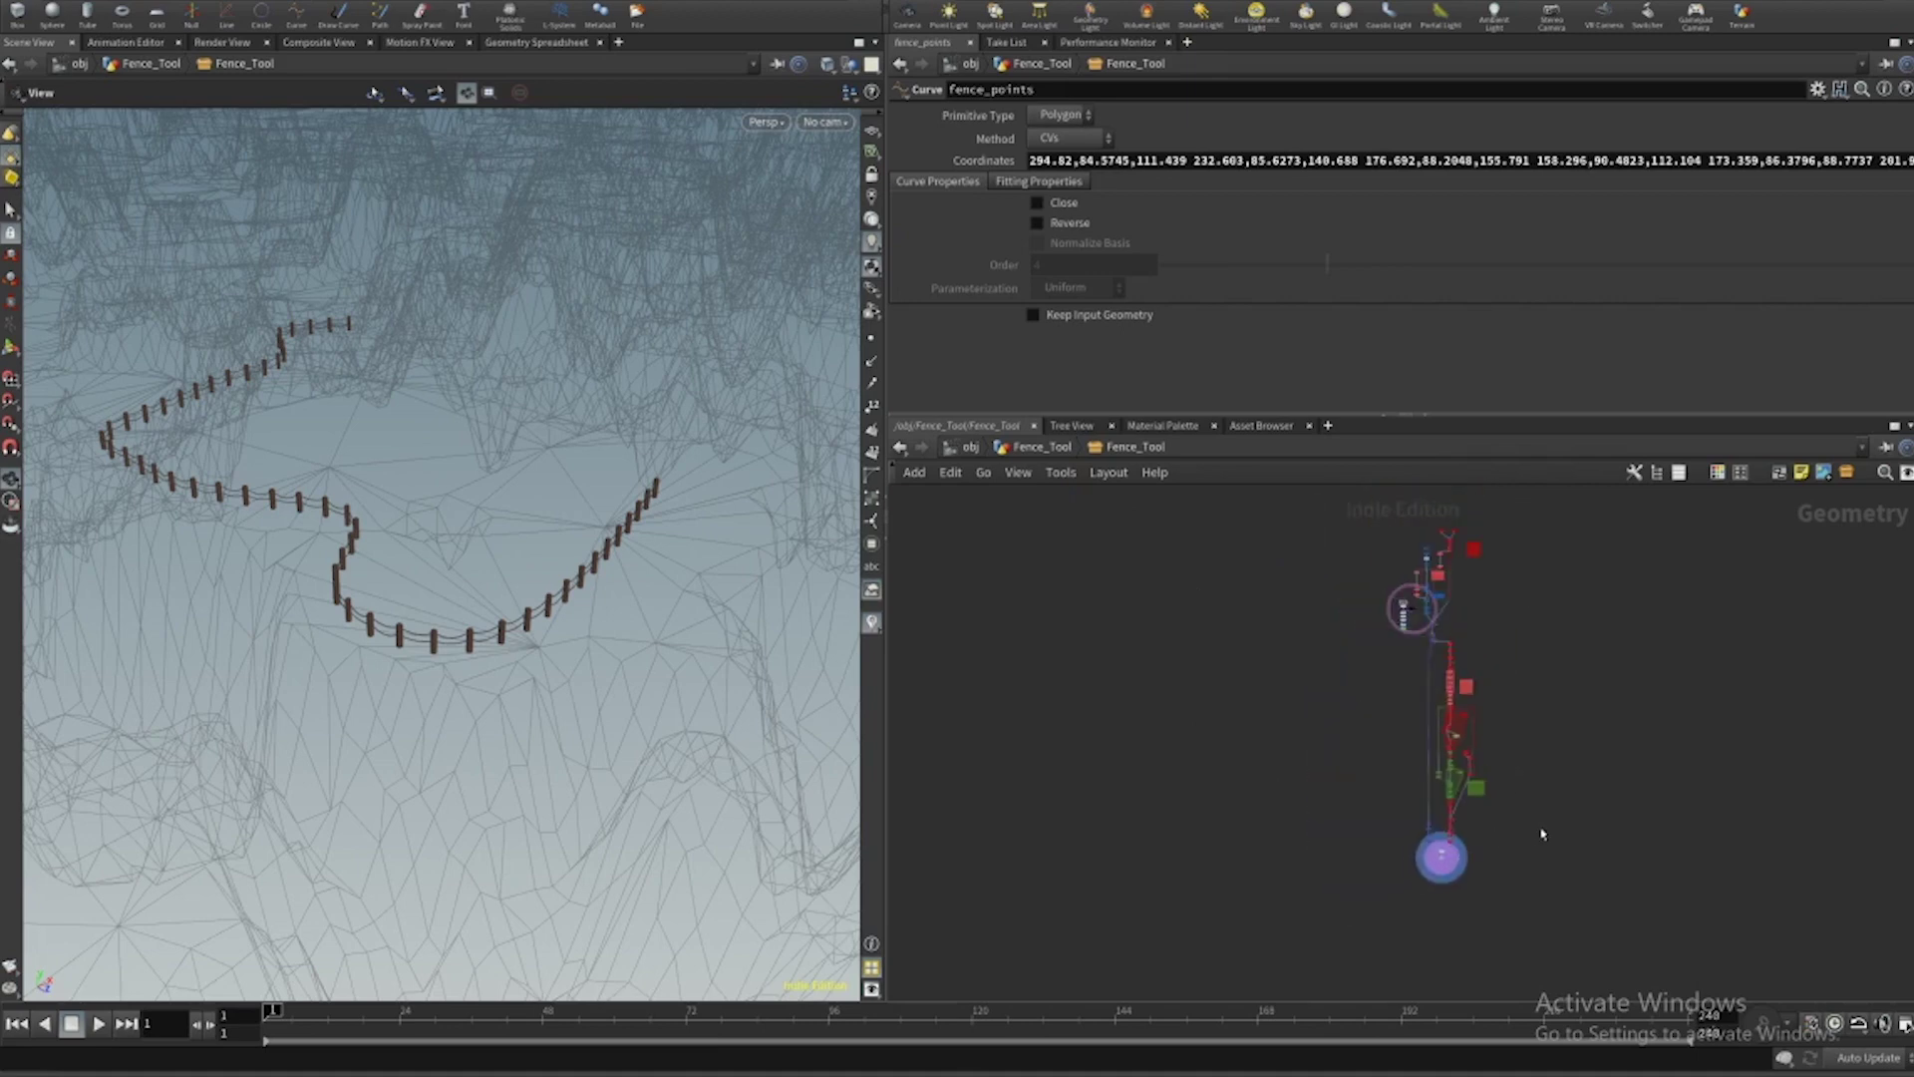
left_click_drag(1287, 528, 1247, 501)
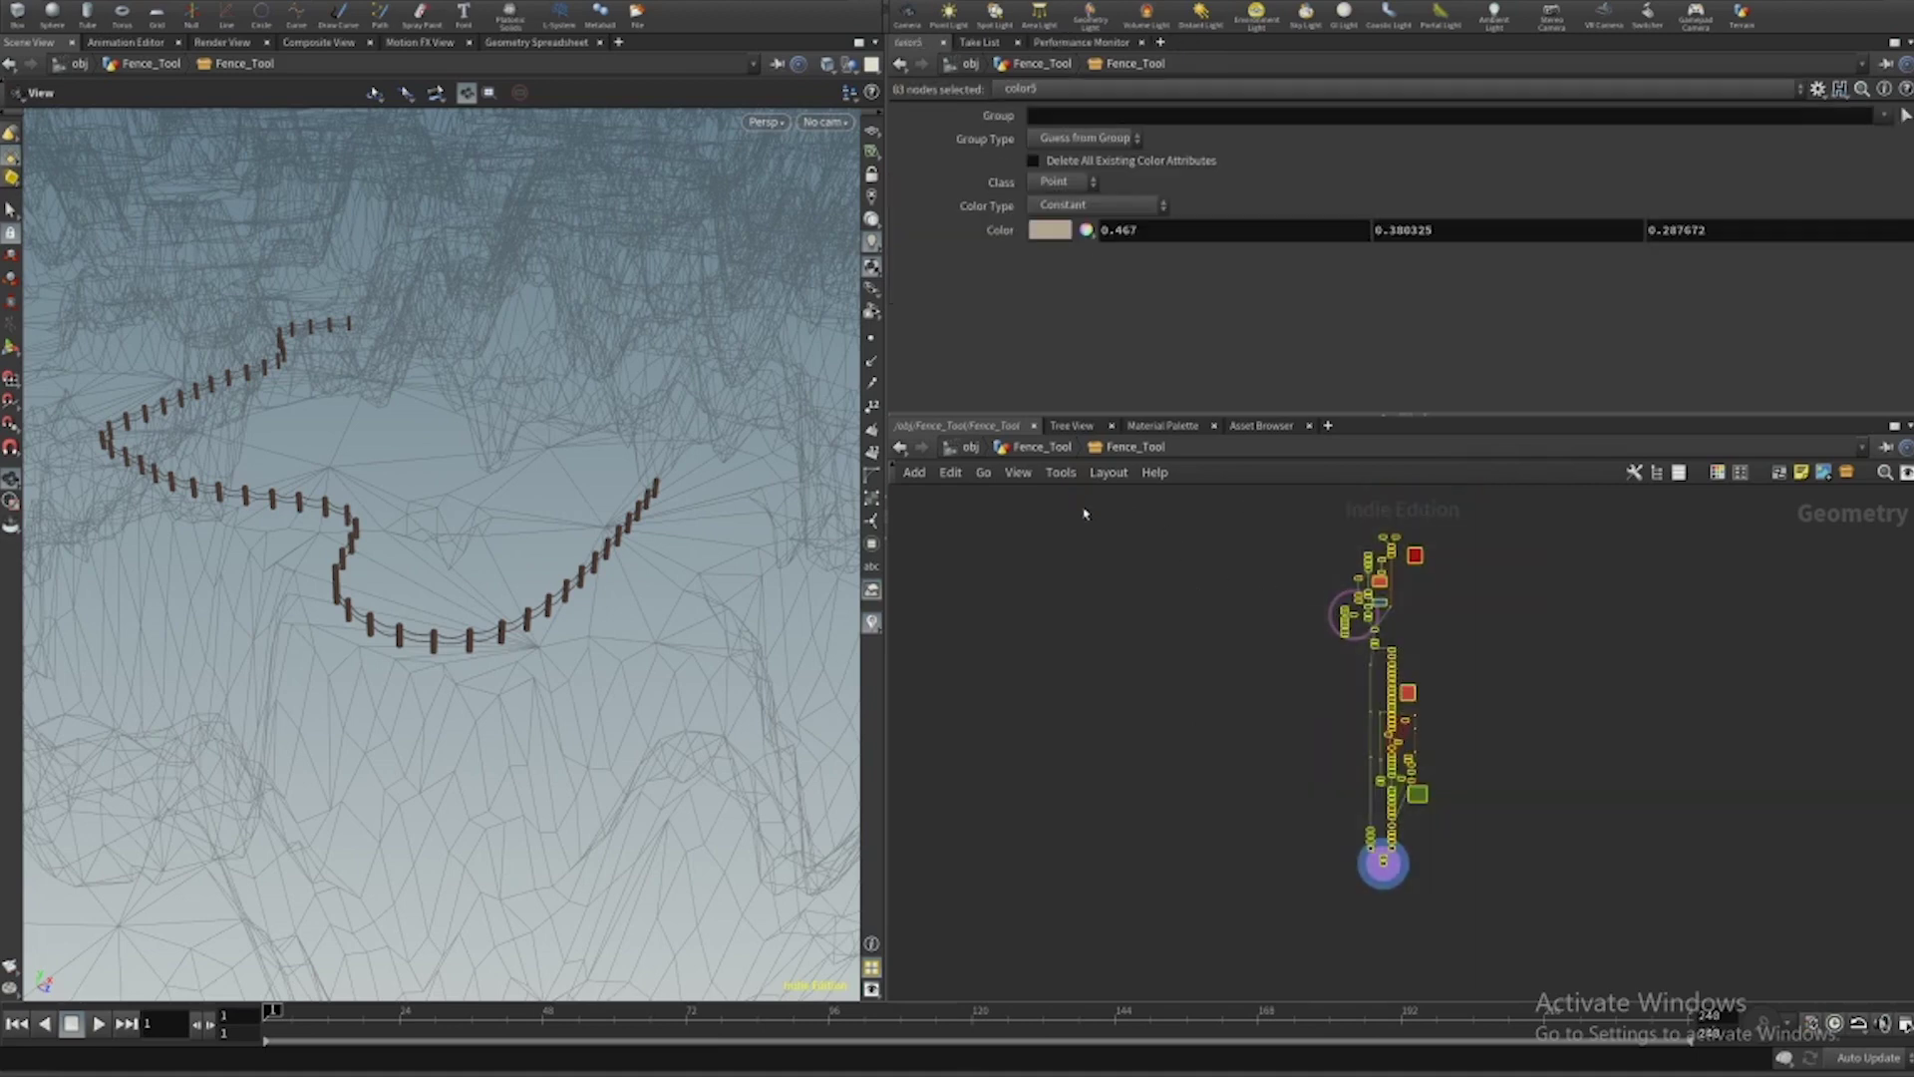
left_click(1037, 446)
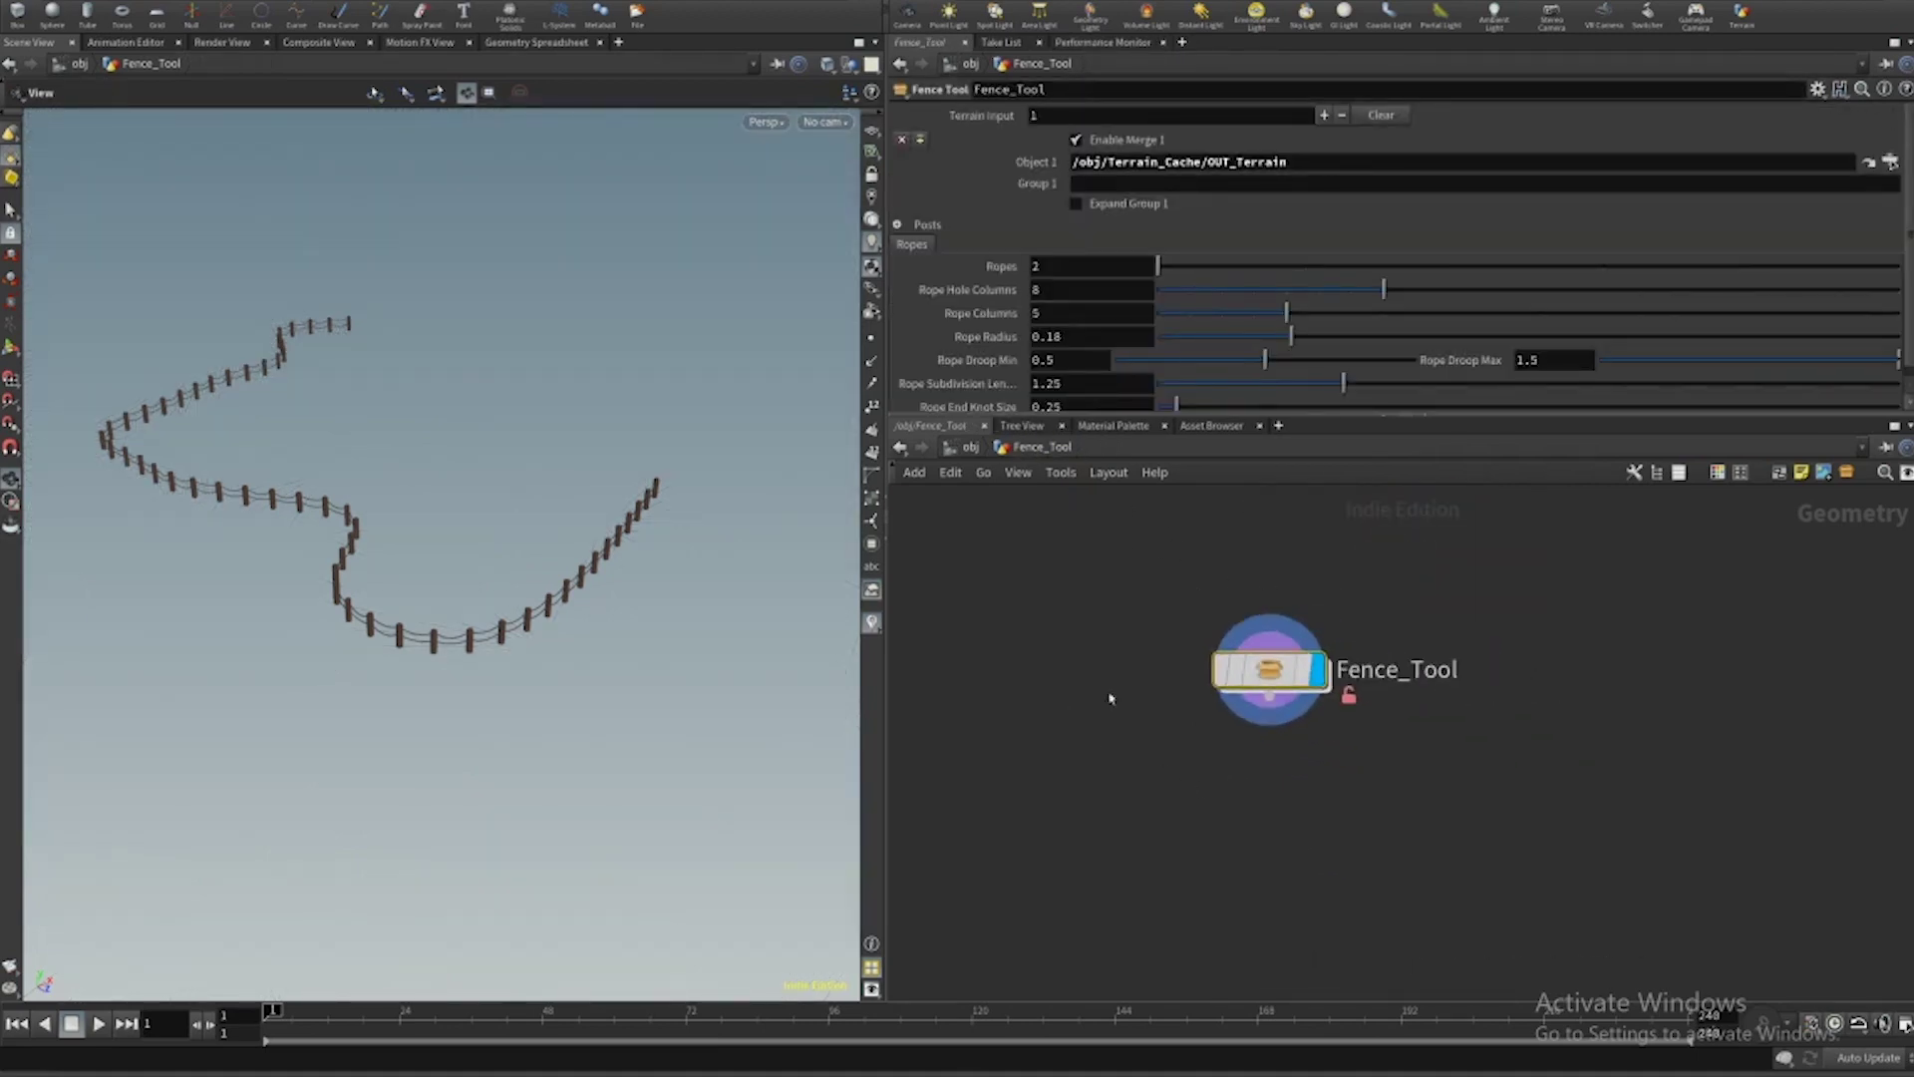
Review the Fence Tool asset's parameter definitions in its operator type properties, including Rope Radius, and close the dialog.
left_click(130, 1)
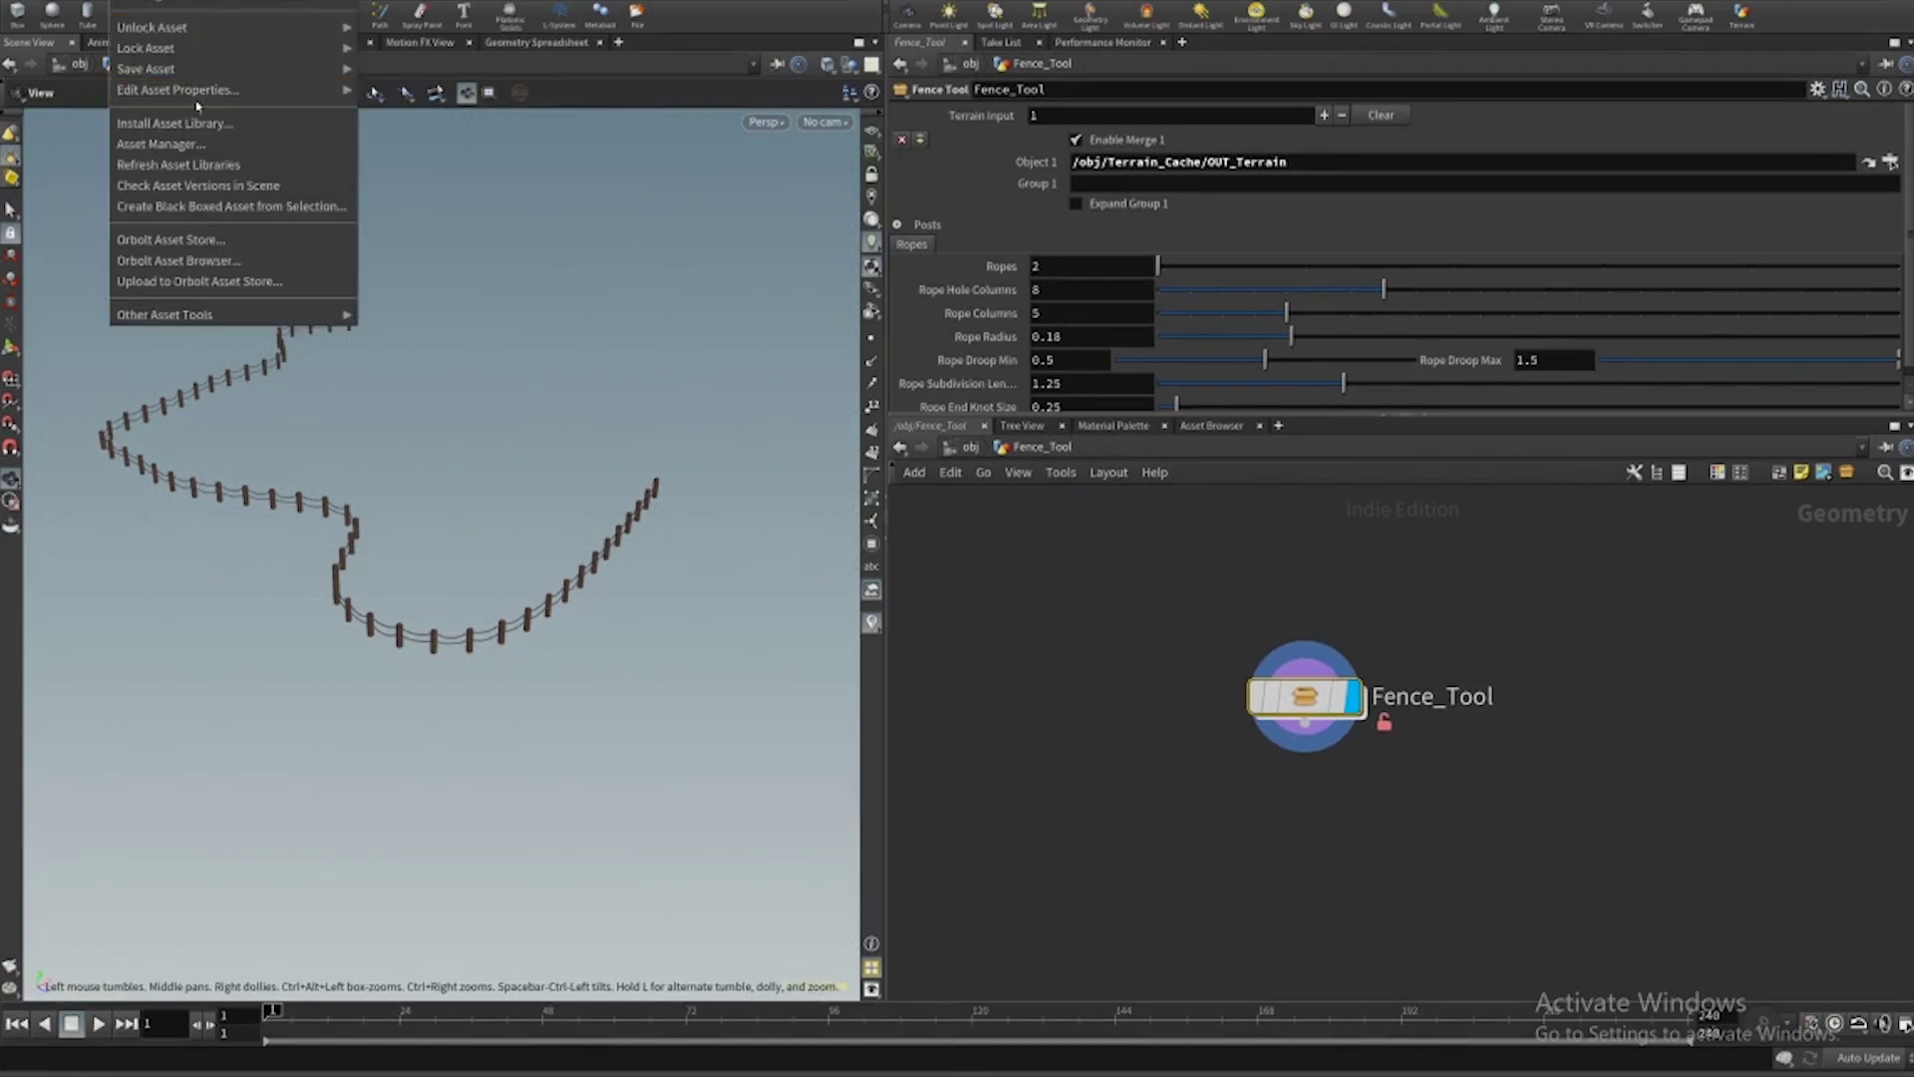
mouse_move(326, 93)
left_click(399, 91)
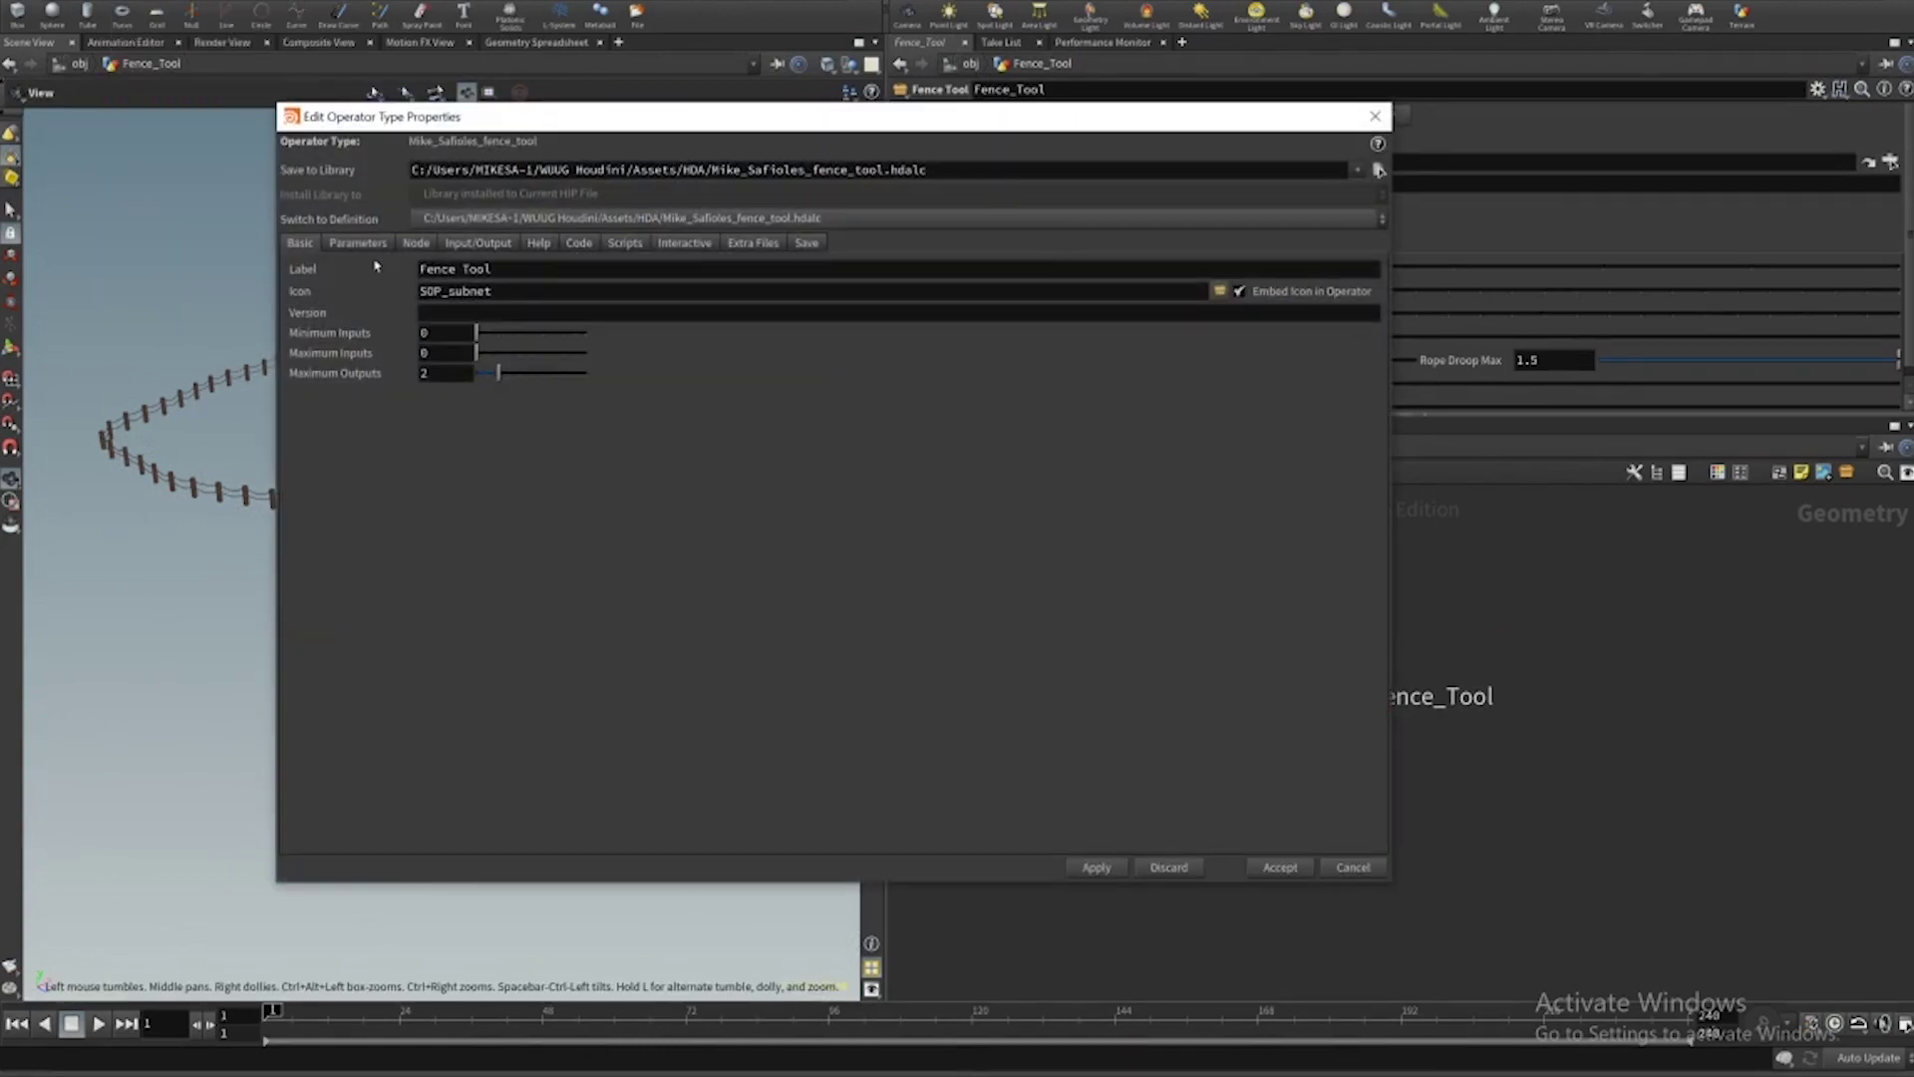
left_click(358, 243)
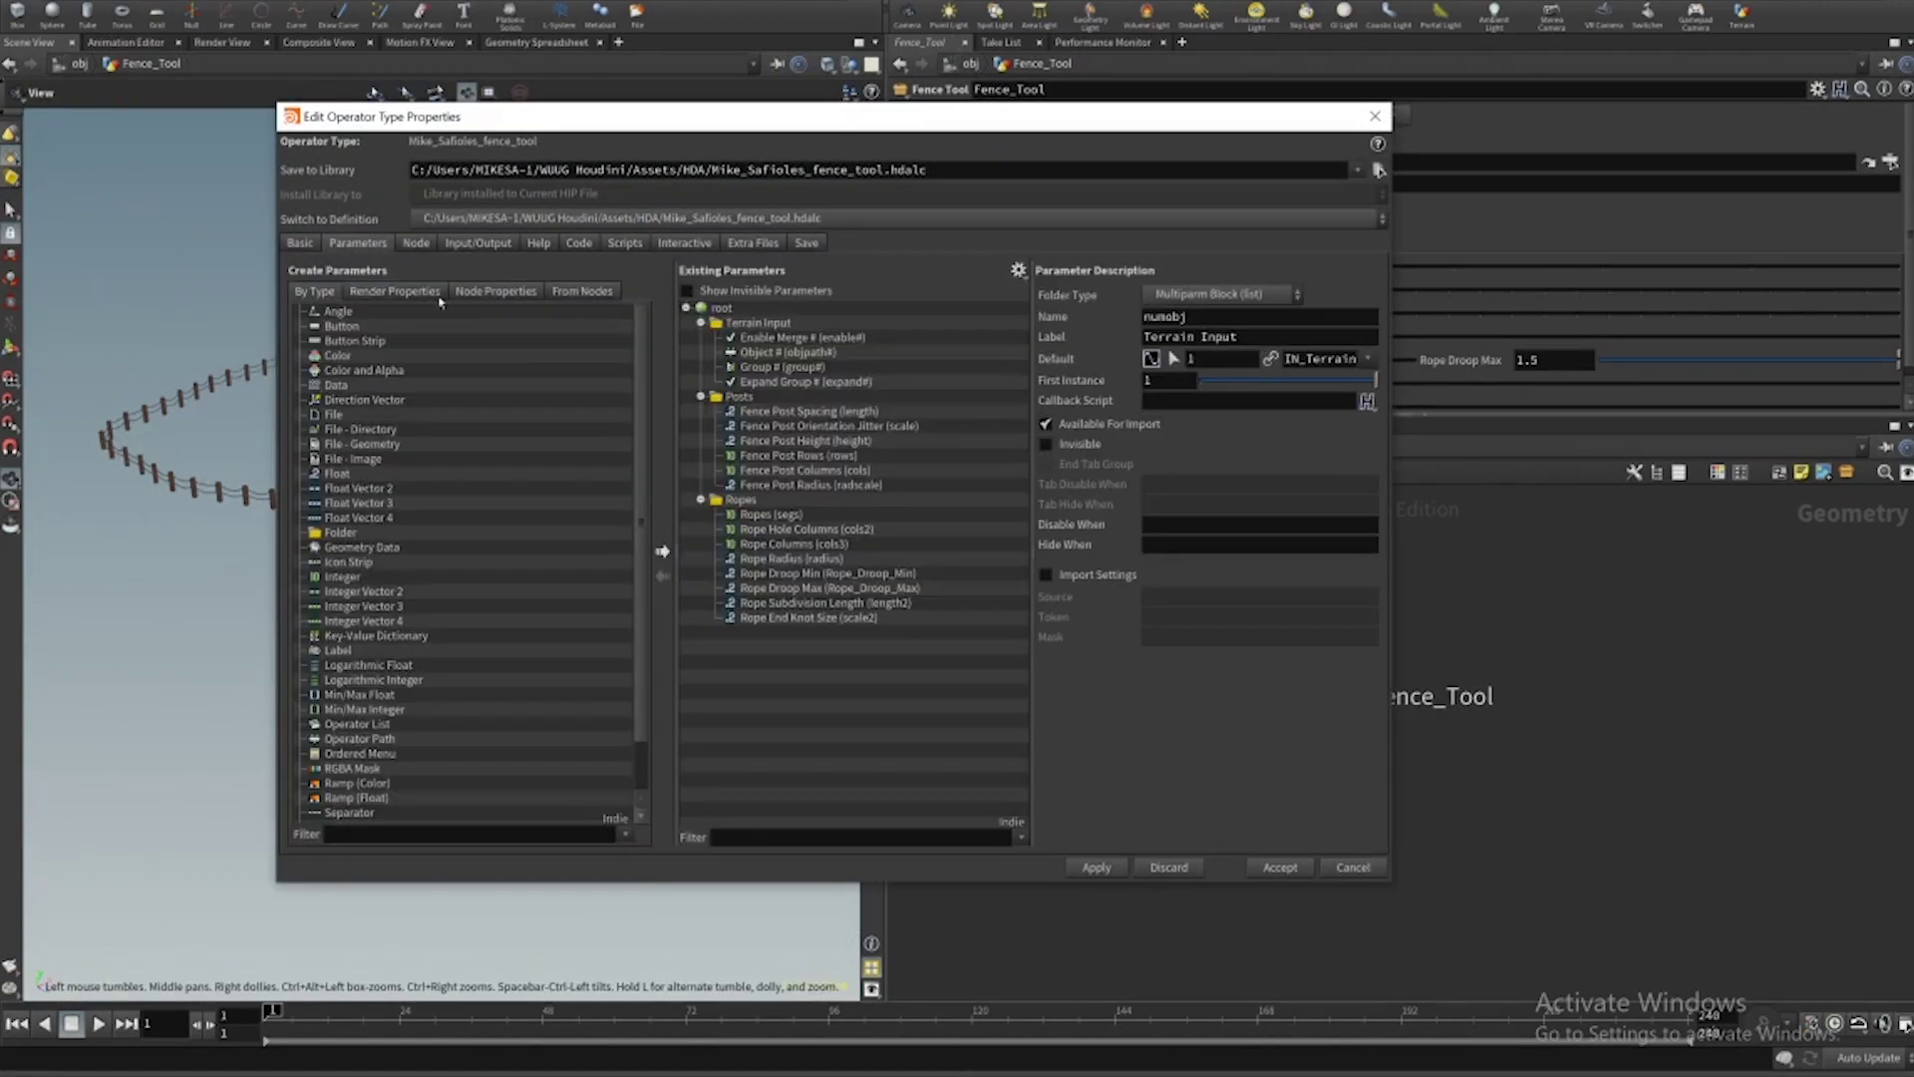
left_click(809, 602)
left_click(792, 558)
left_click_drag(750, 137, 701, 223)
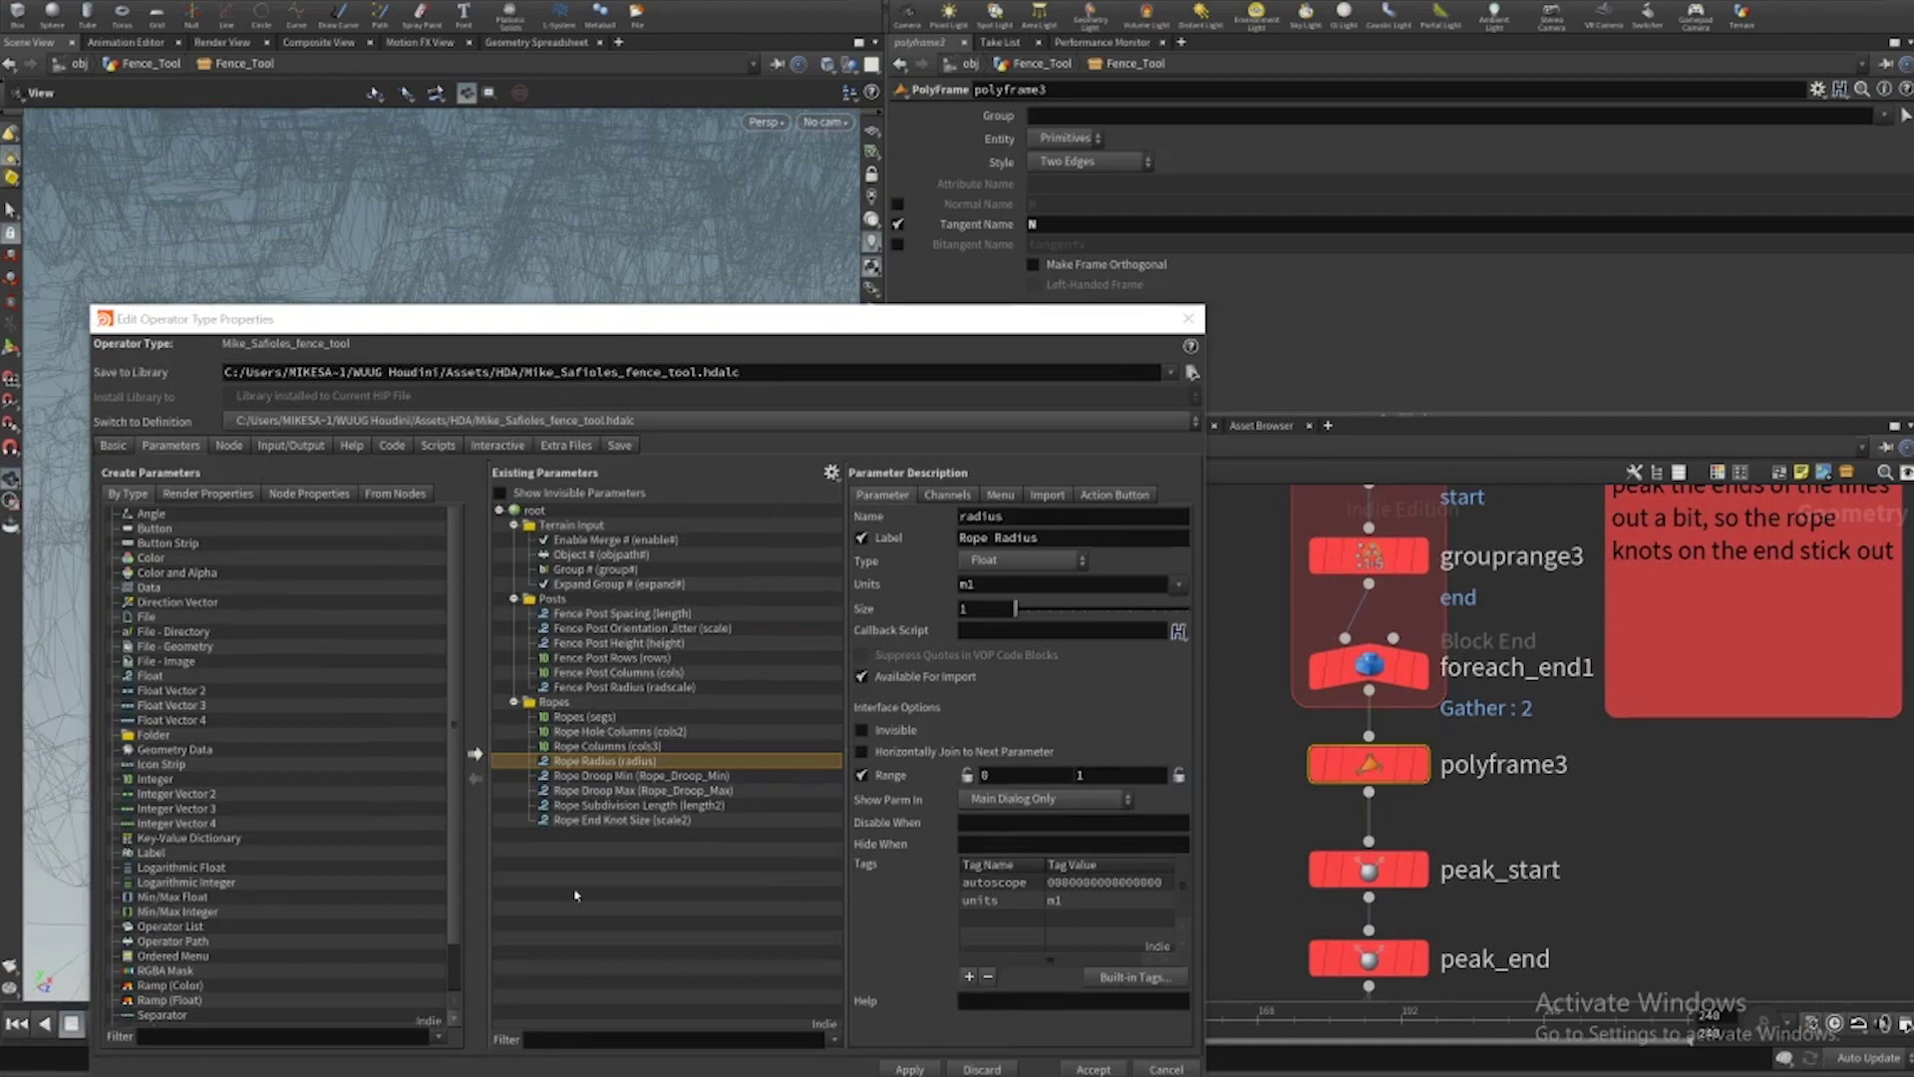
left_click(1188, 318)
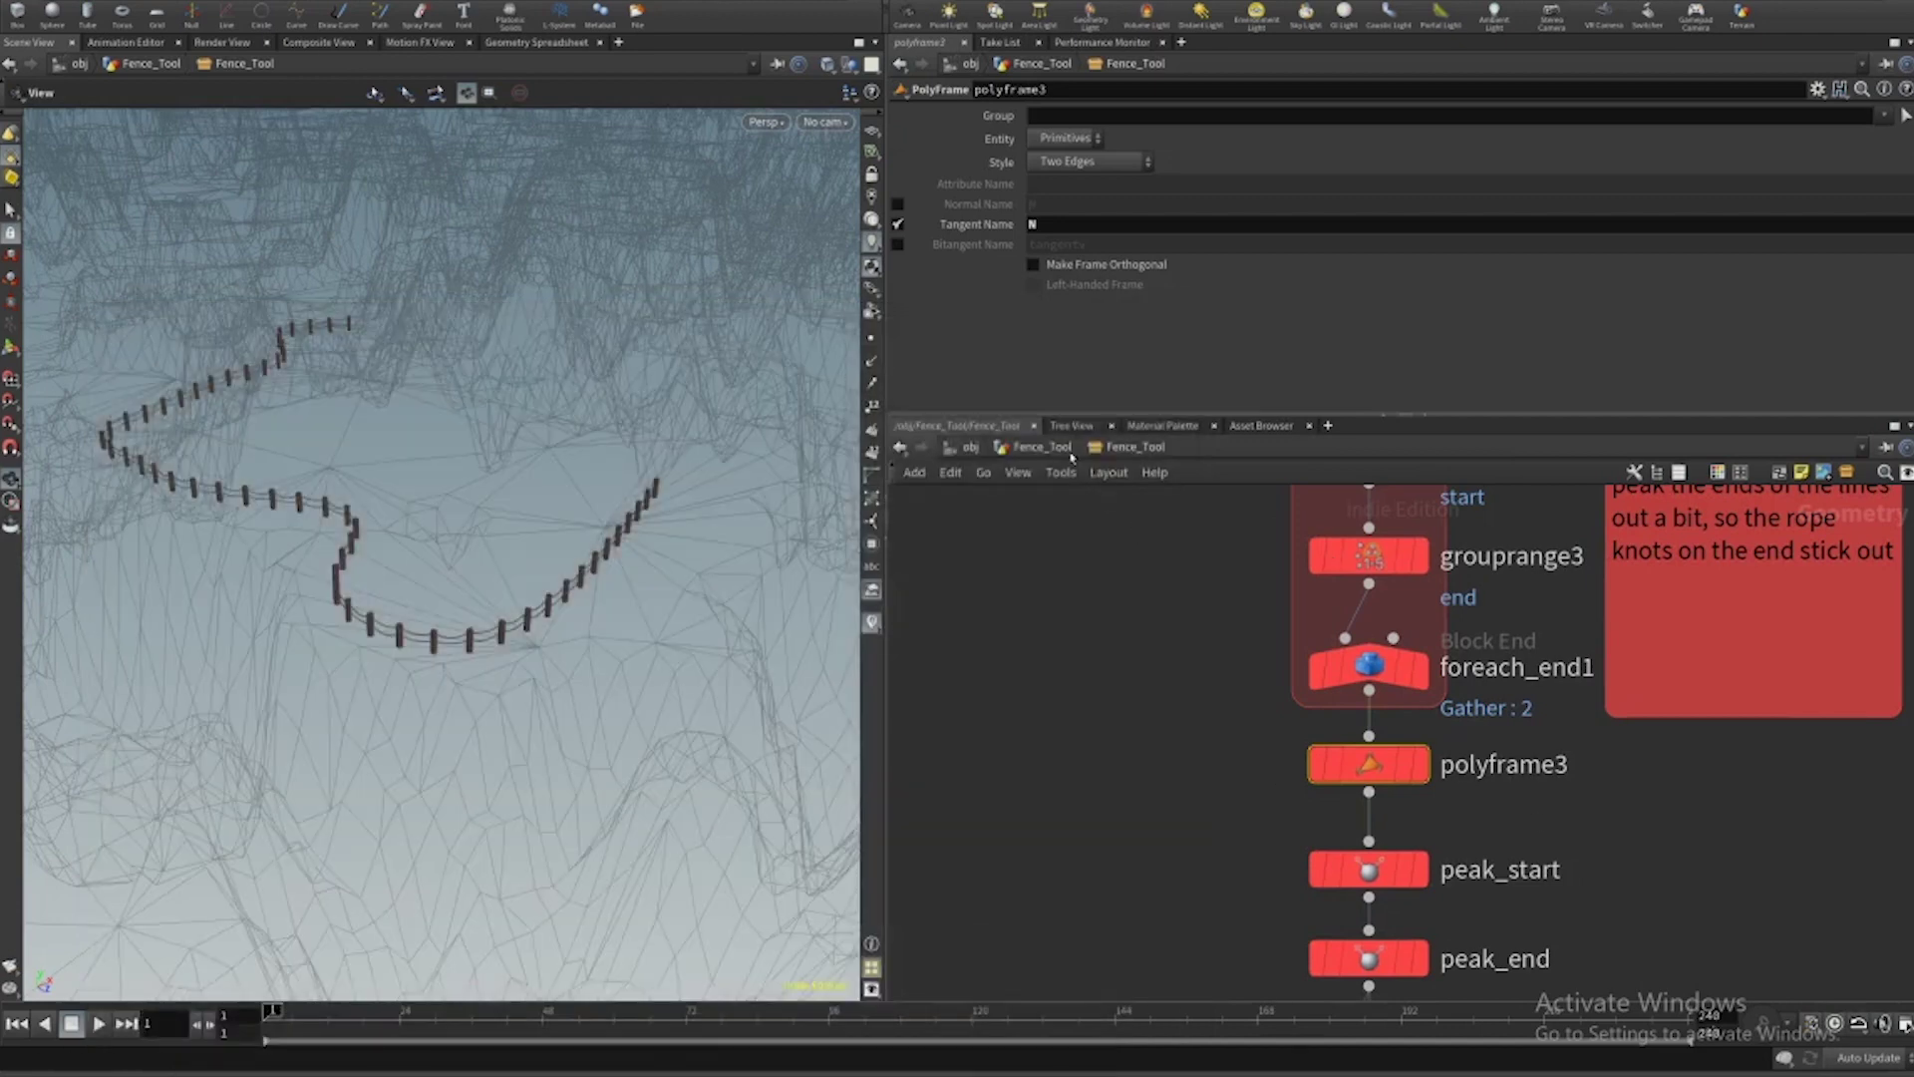
Return to the Fence_Tool asset level, try 3 ropes on the fence, and set Ropes back to 2.
key("u")
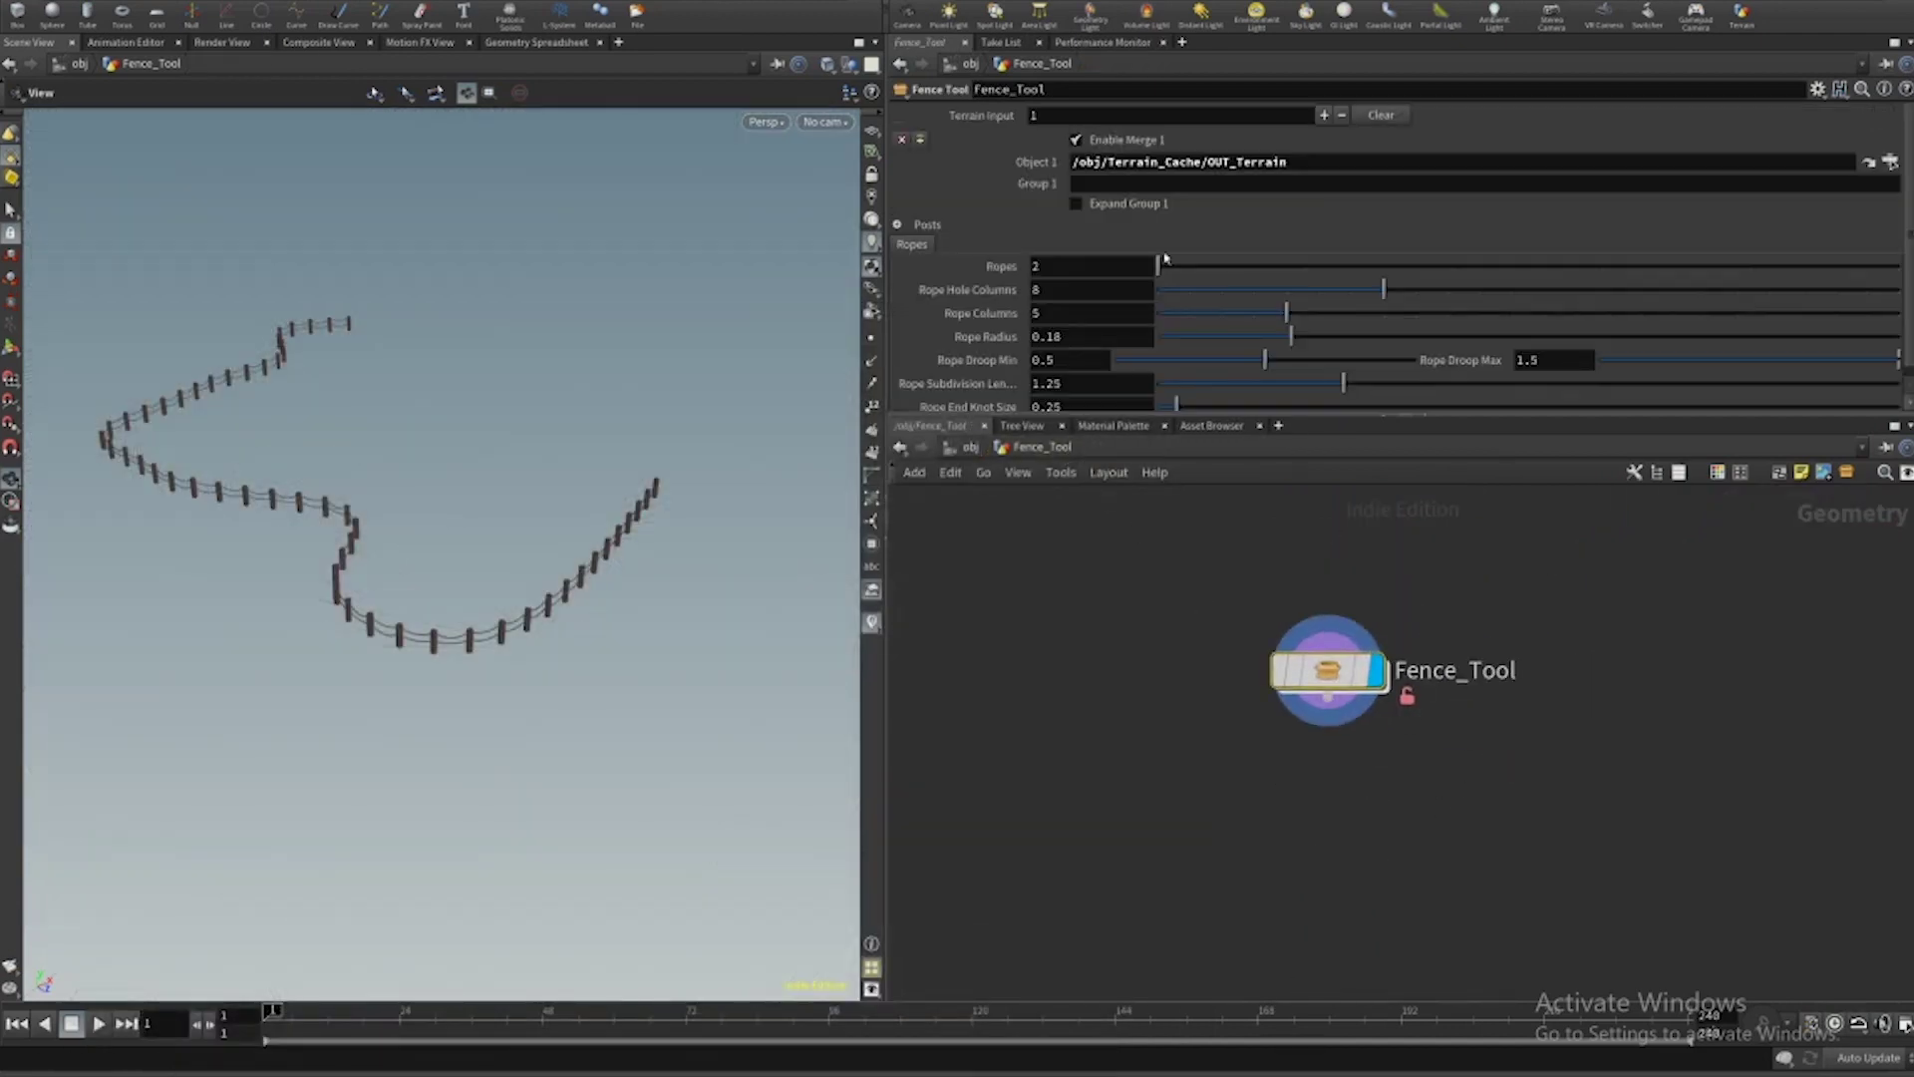
scroll(390, 687, "up", 2)
scroll(390, 687, "up", 3)
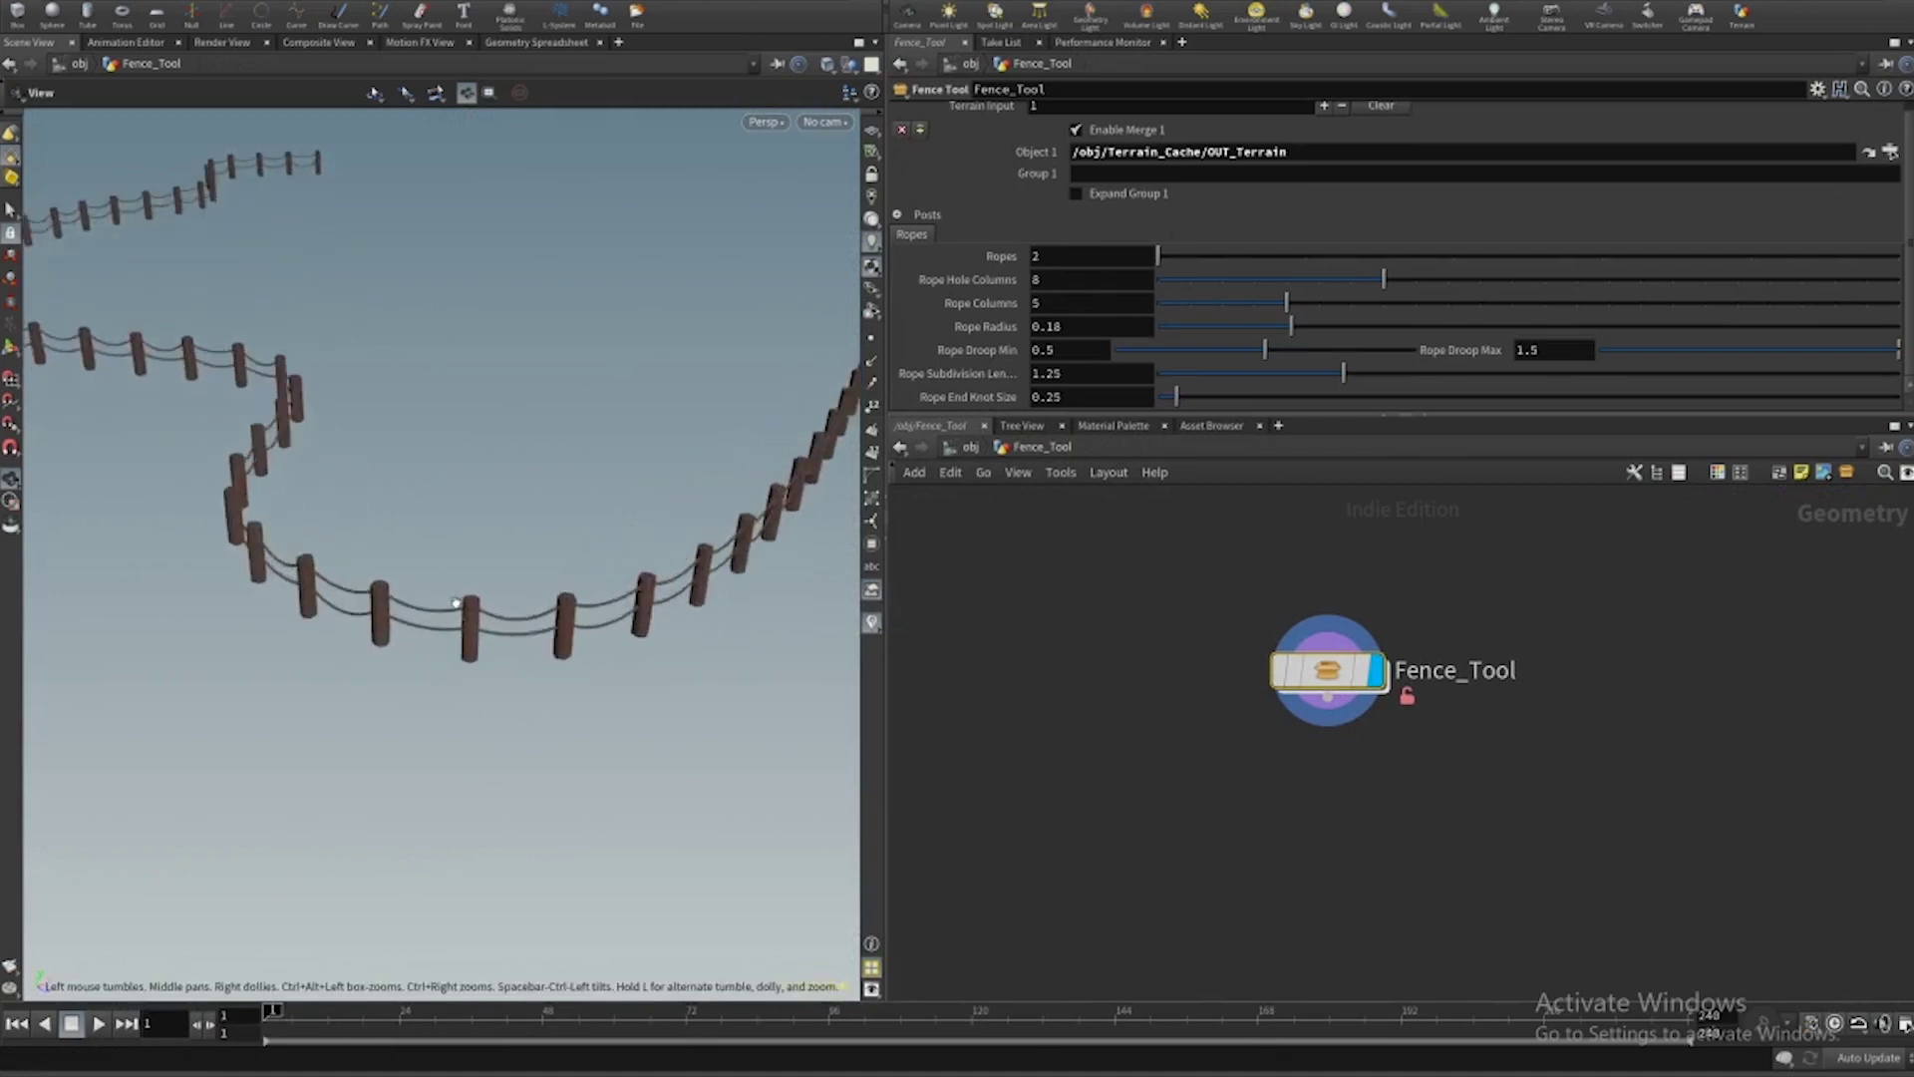
left_click_drag(1161, 255, 1305, 255)
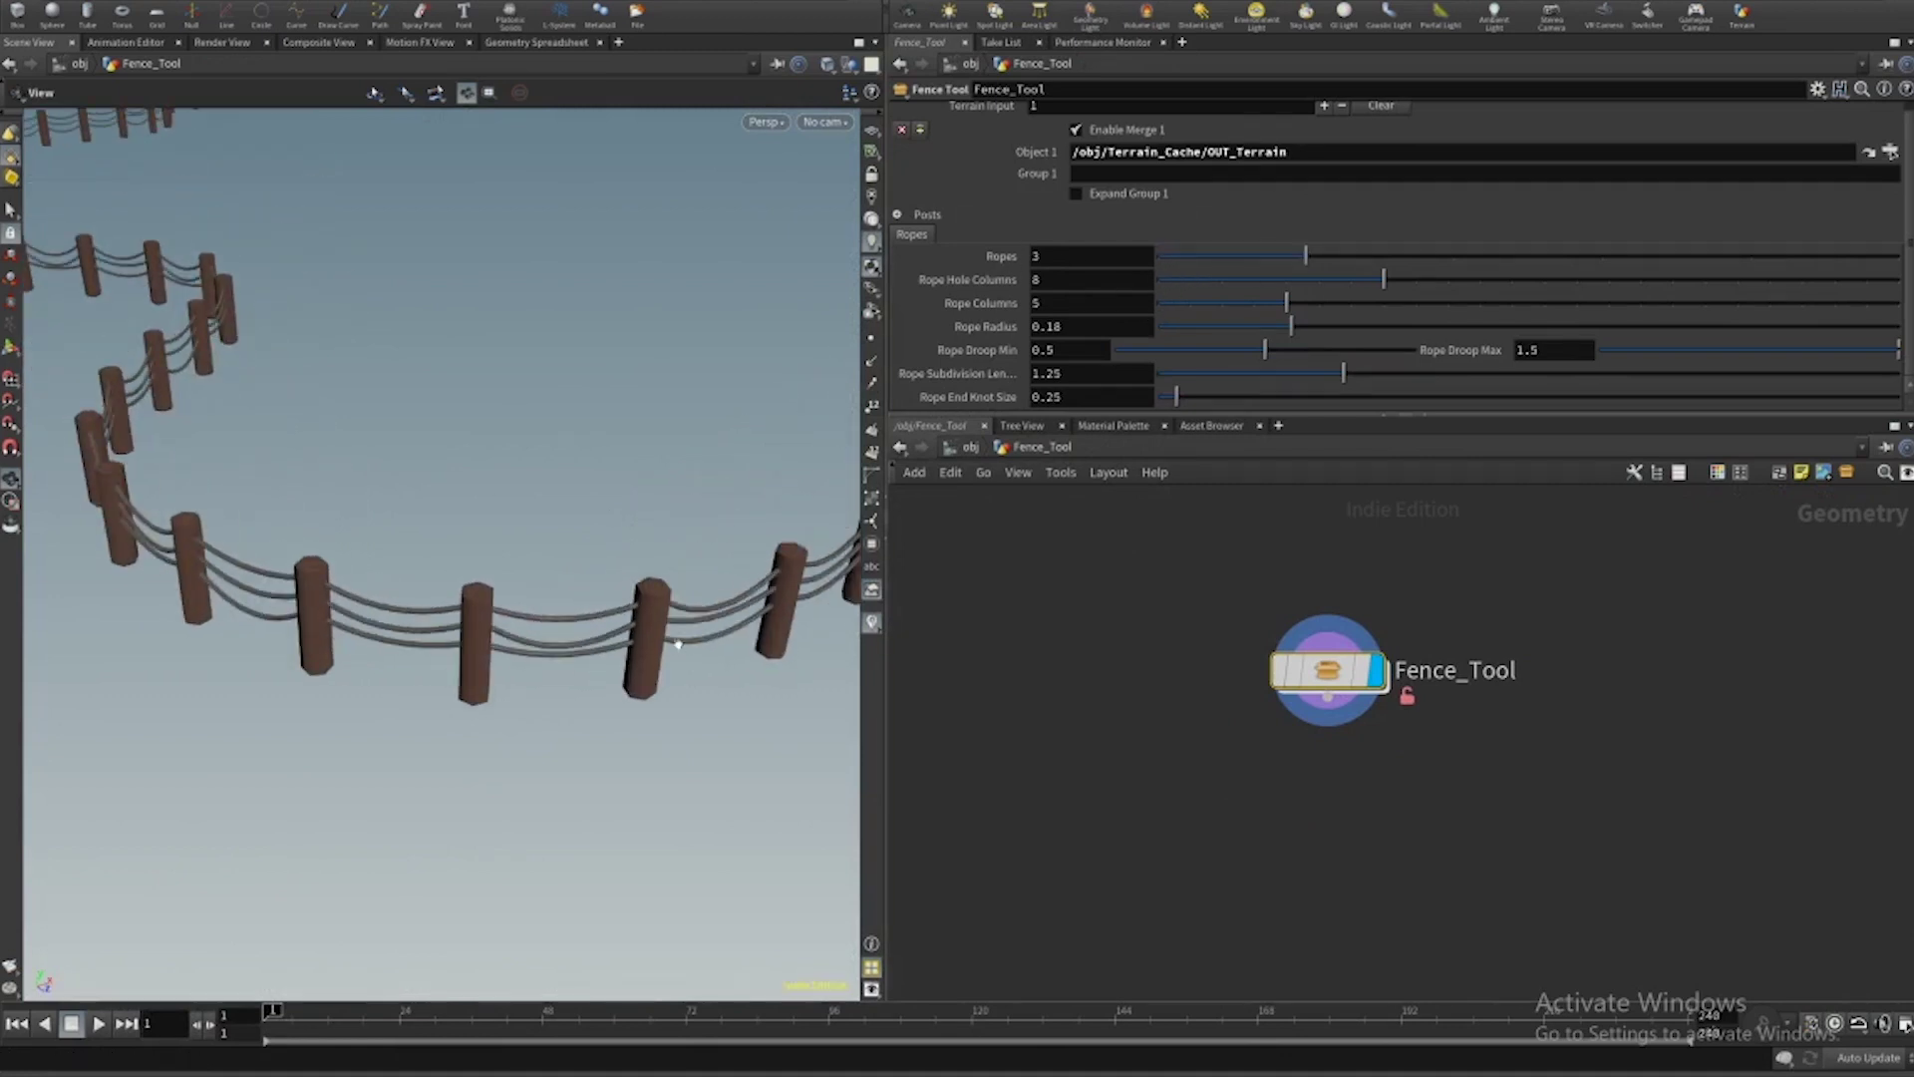
left_click_drag(1450, 259, 1163, 261)
left_click_drag(623, 578, 593, 628)
left_click(1233, 841)
middle_click_drag(1233, 840, 1206, 854)
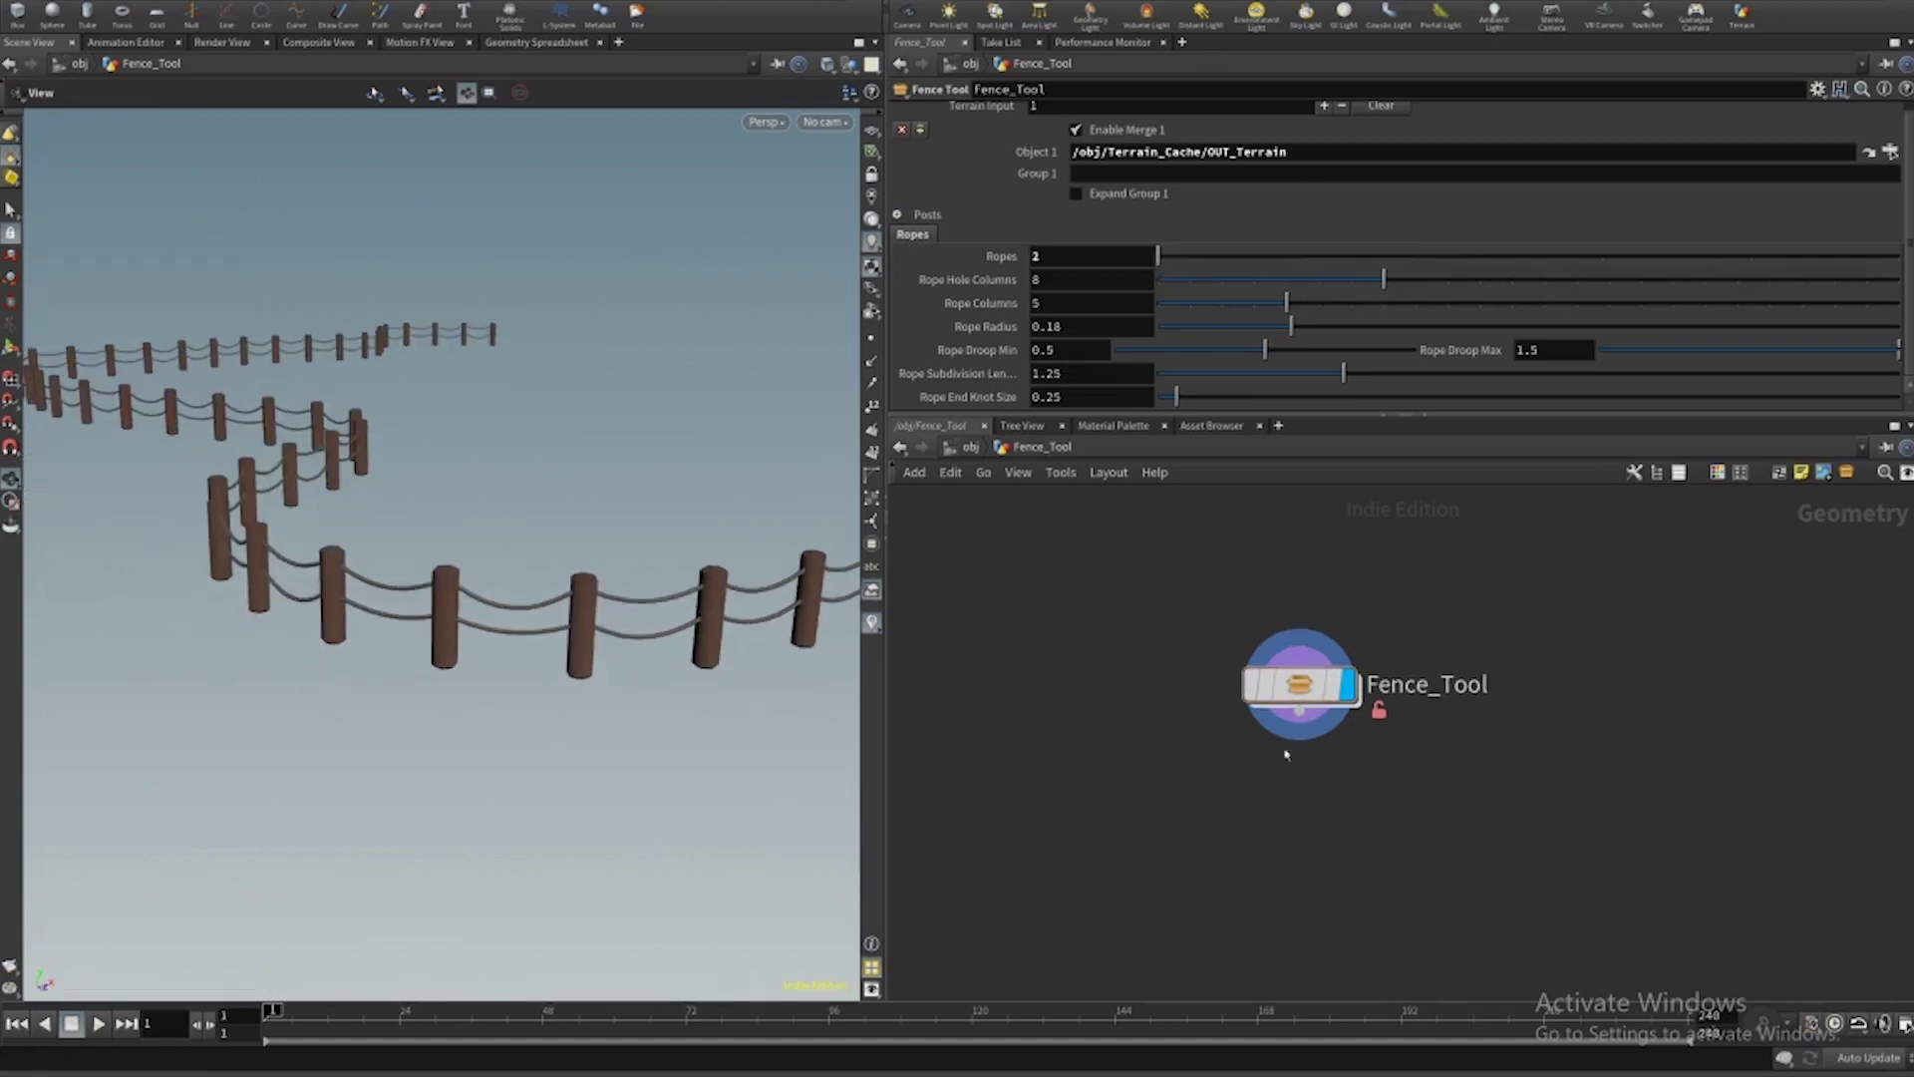
left_click(1289, 697)
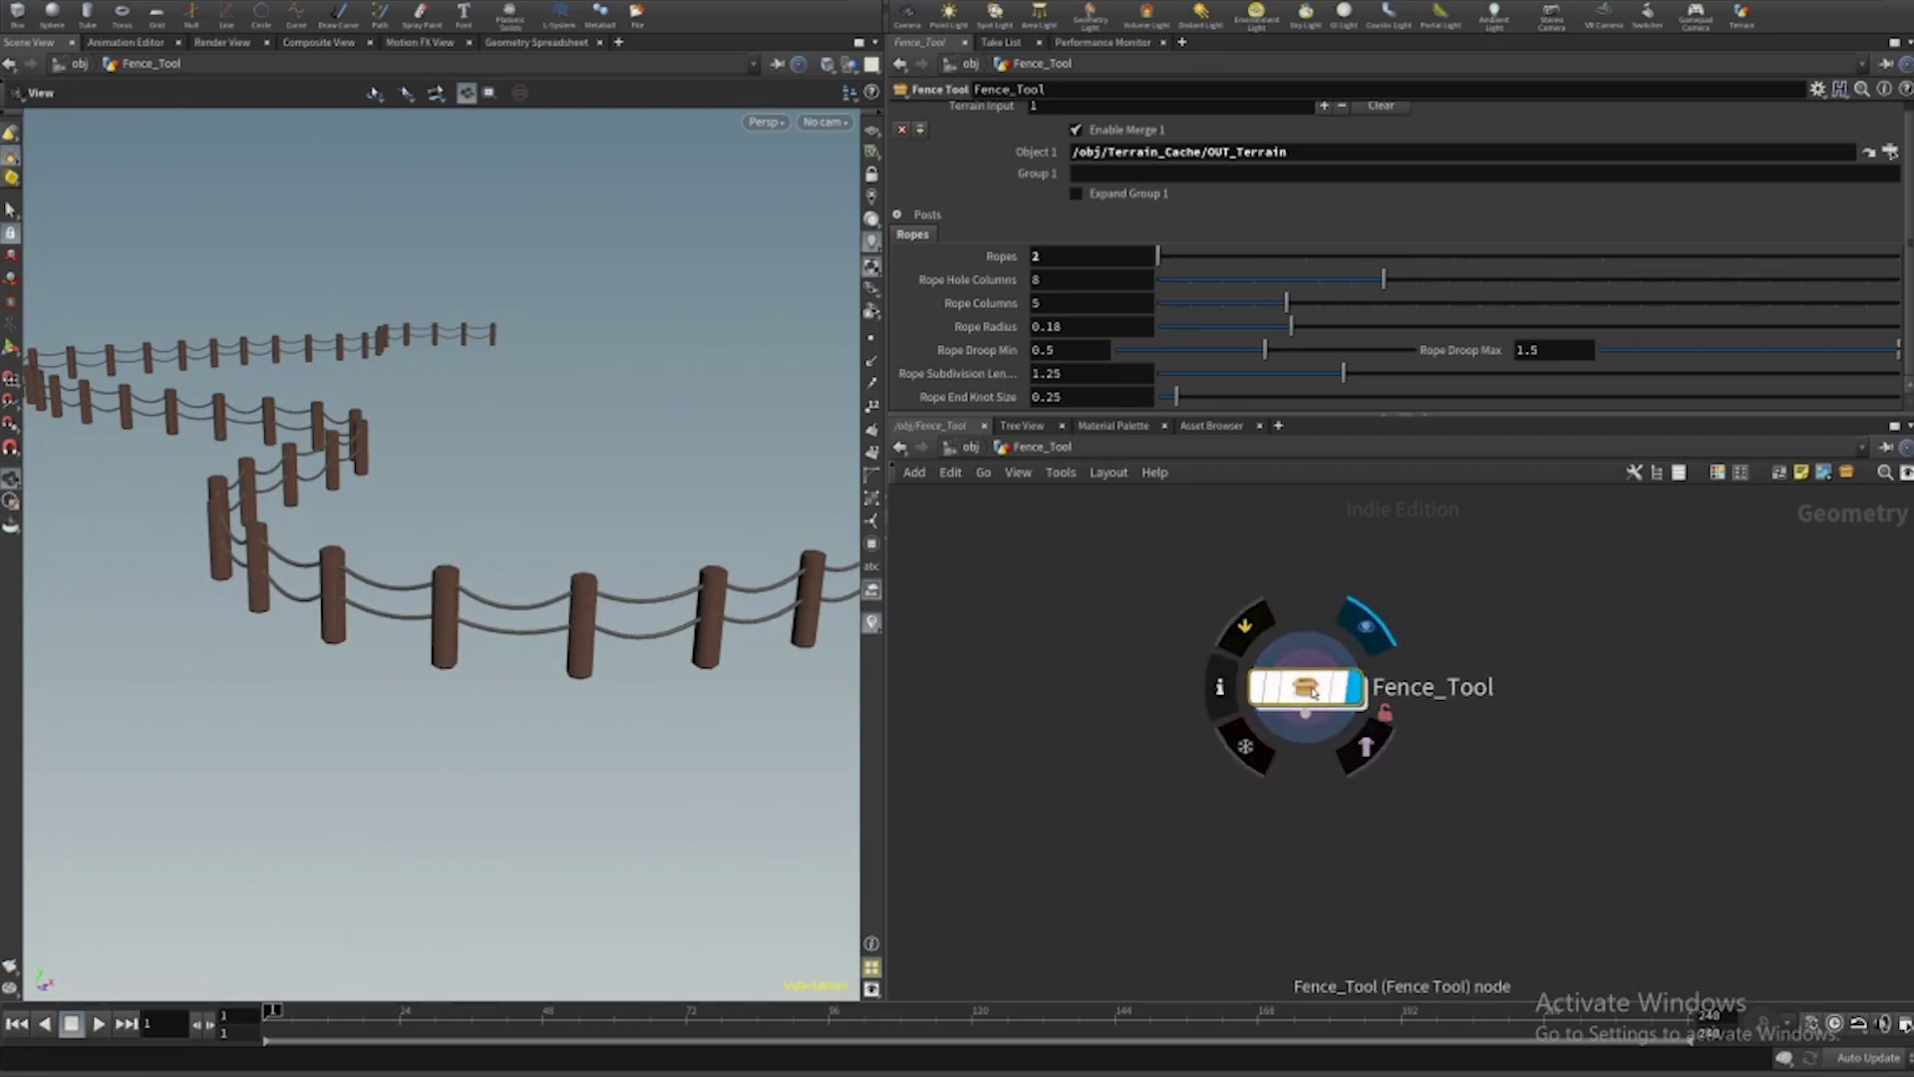
middle_click_drag(1235, 711, 1225, 739)
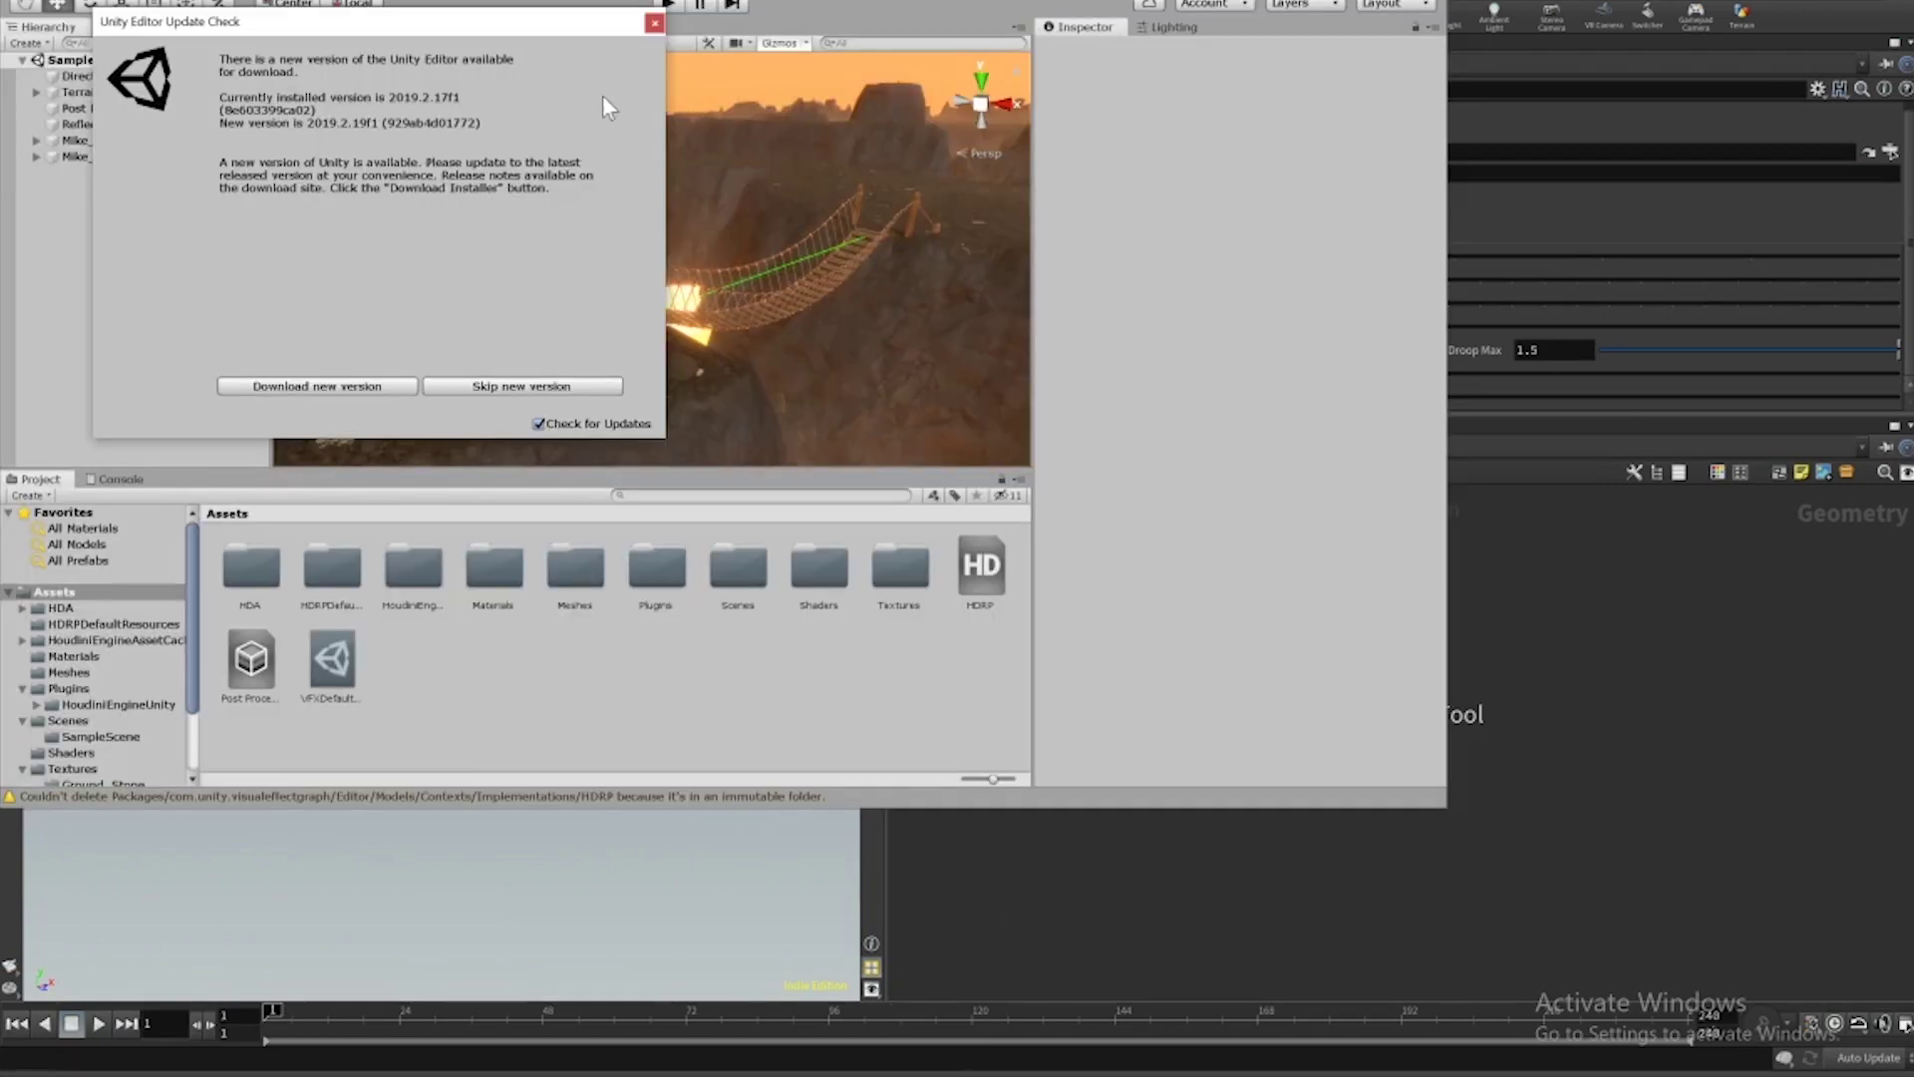
Switch to the Unity editor, dismiss the update notice, and enlarge the editor window.
left_click(653, 24)
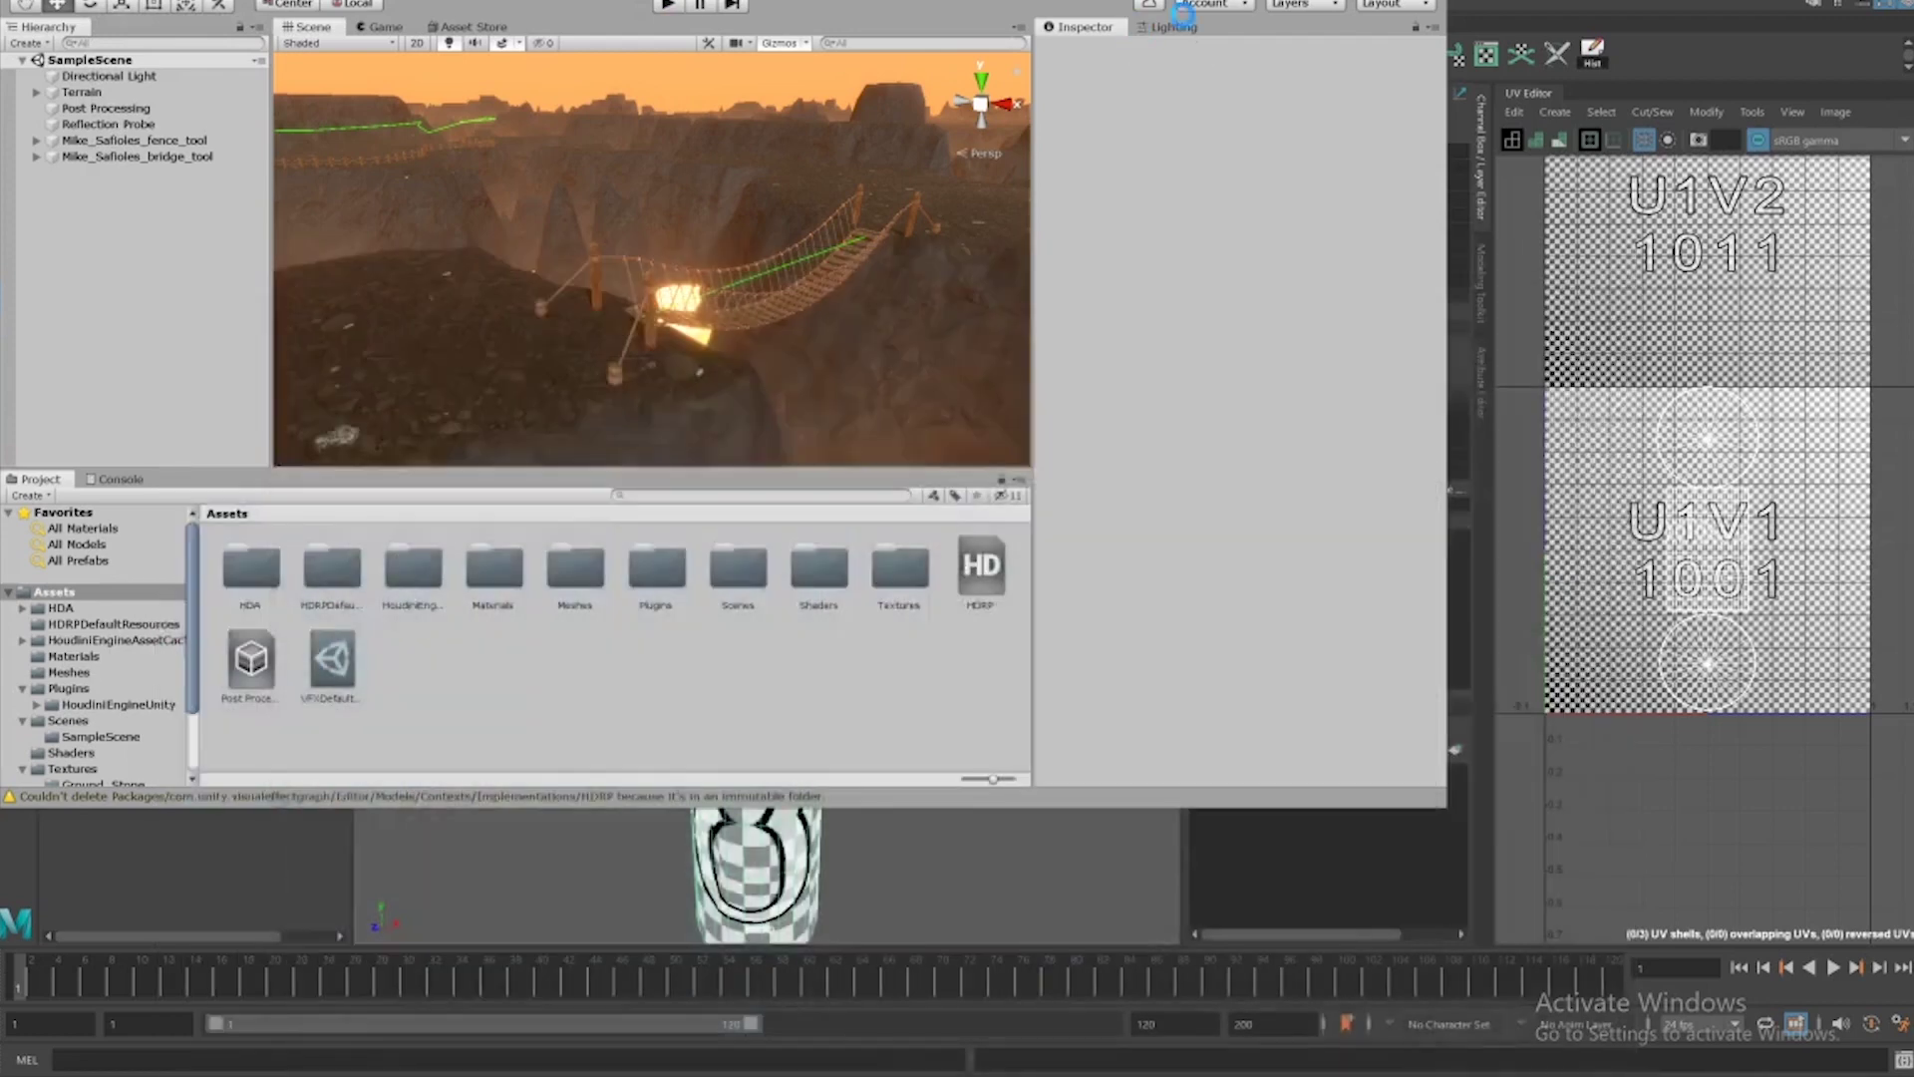
left_click_drag(728, 3, 732, 0)
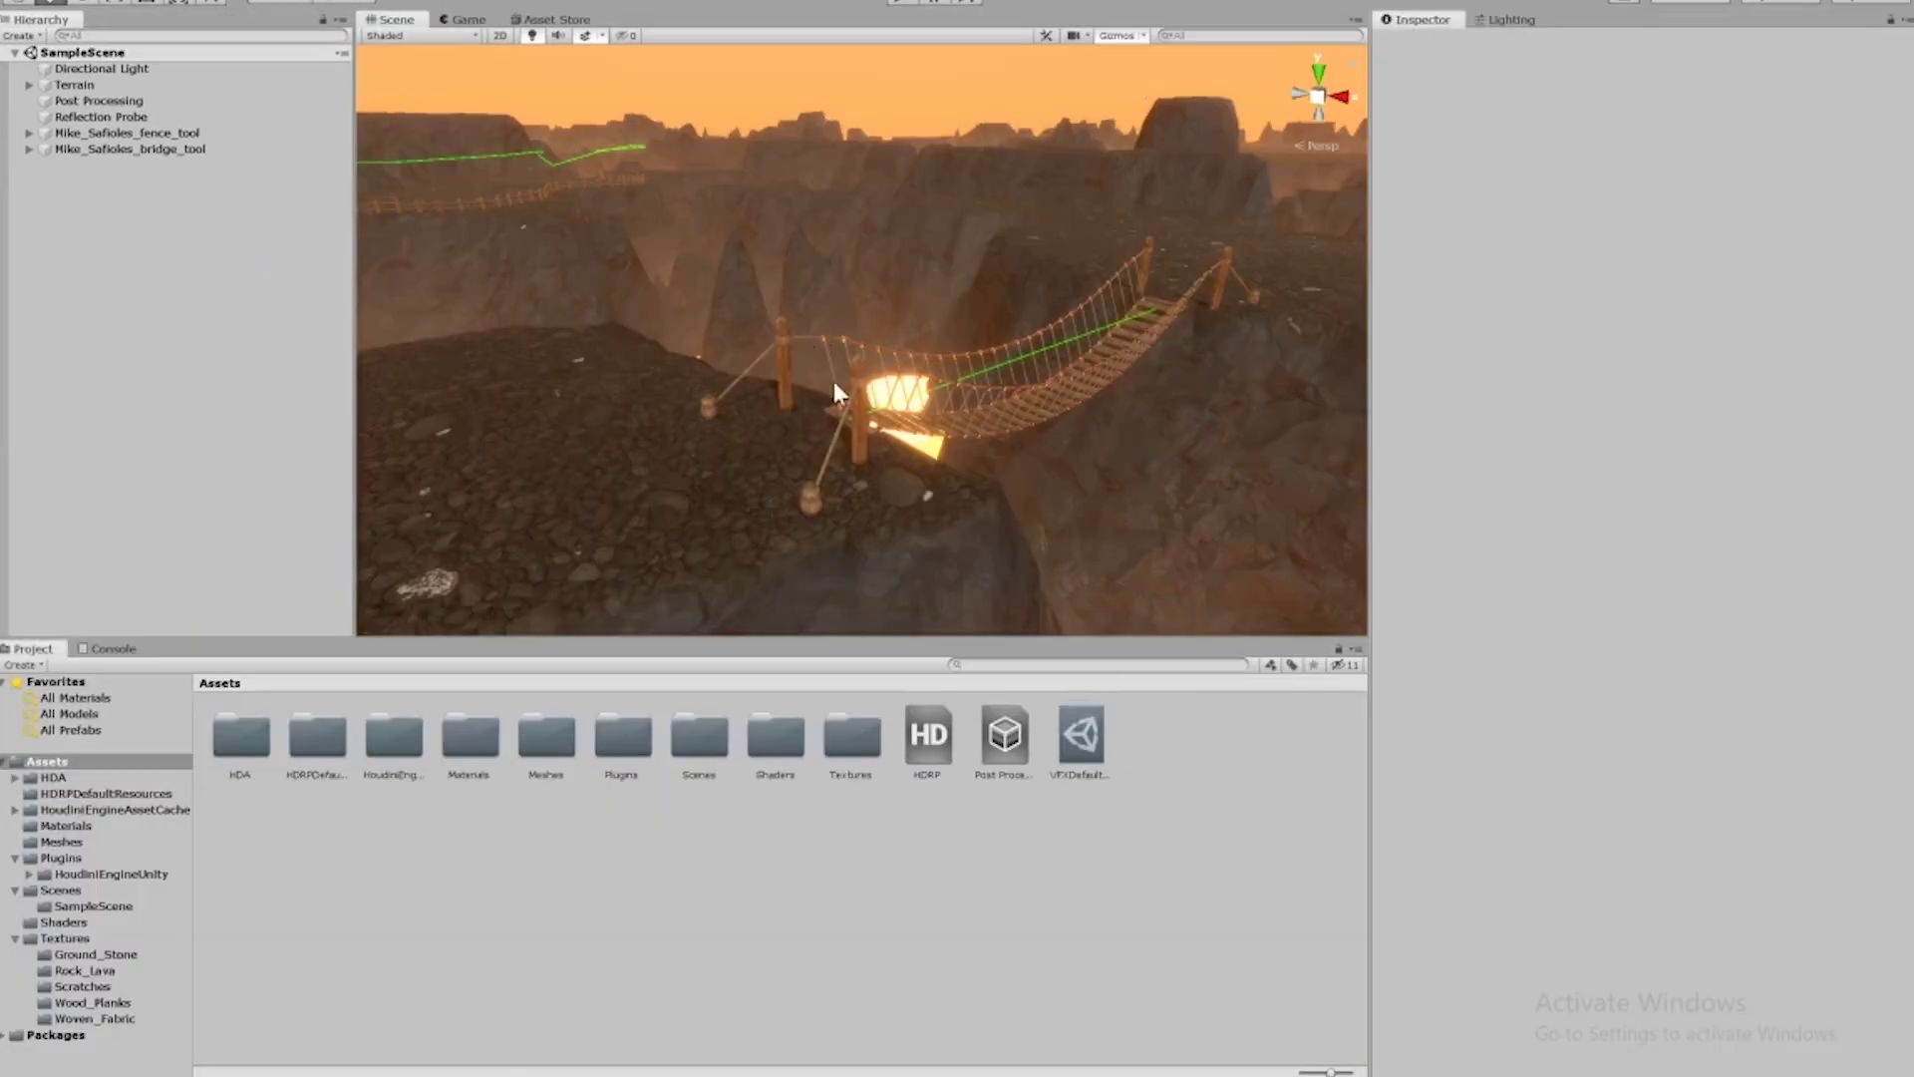
Select the fence tool asset in SampleScene, examine it along the cliff edge, and check Houdini Engine's Load HDA File option.
middle_click_drag(631, 274, 889, 417)
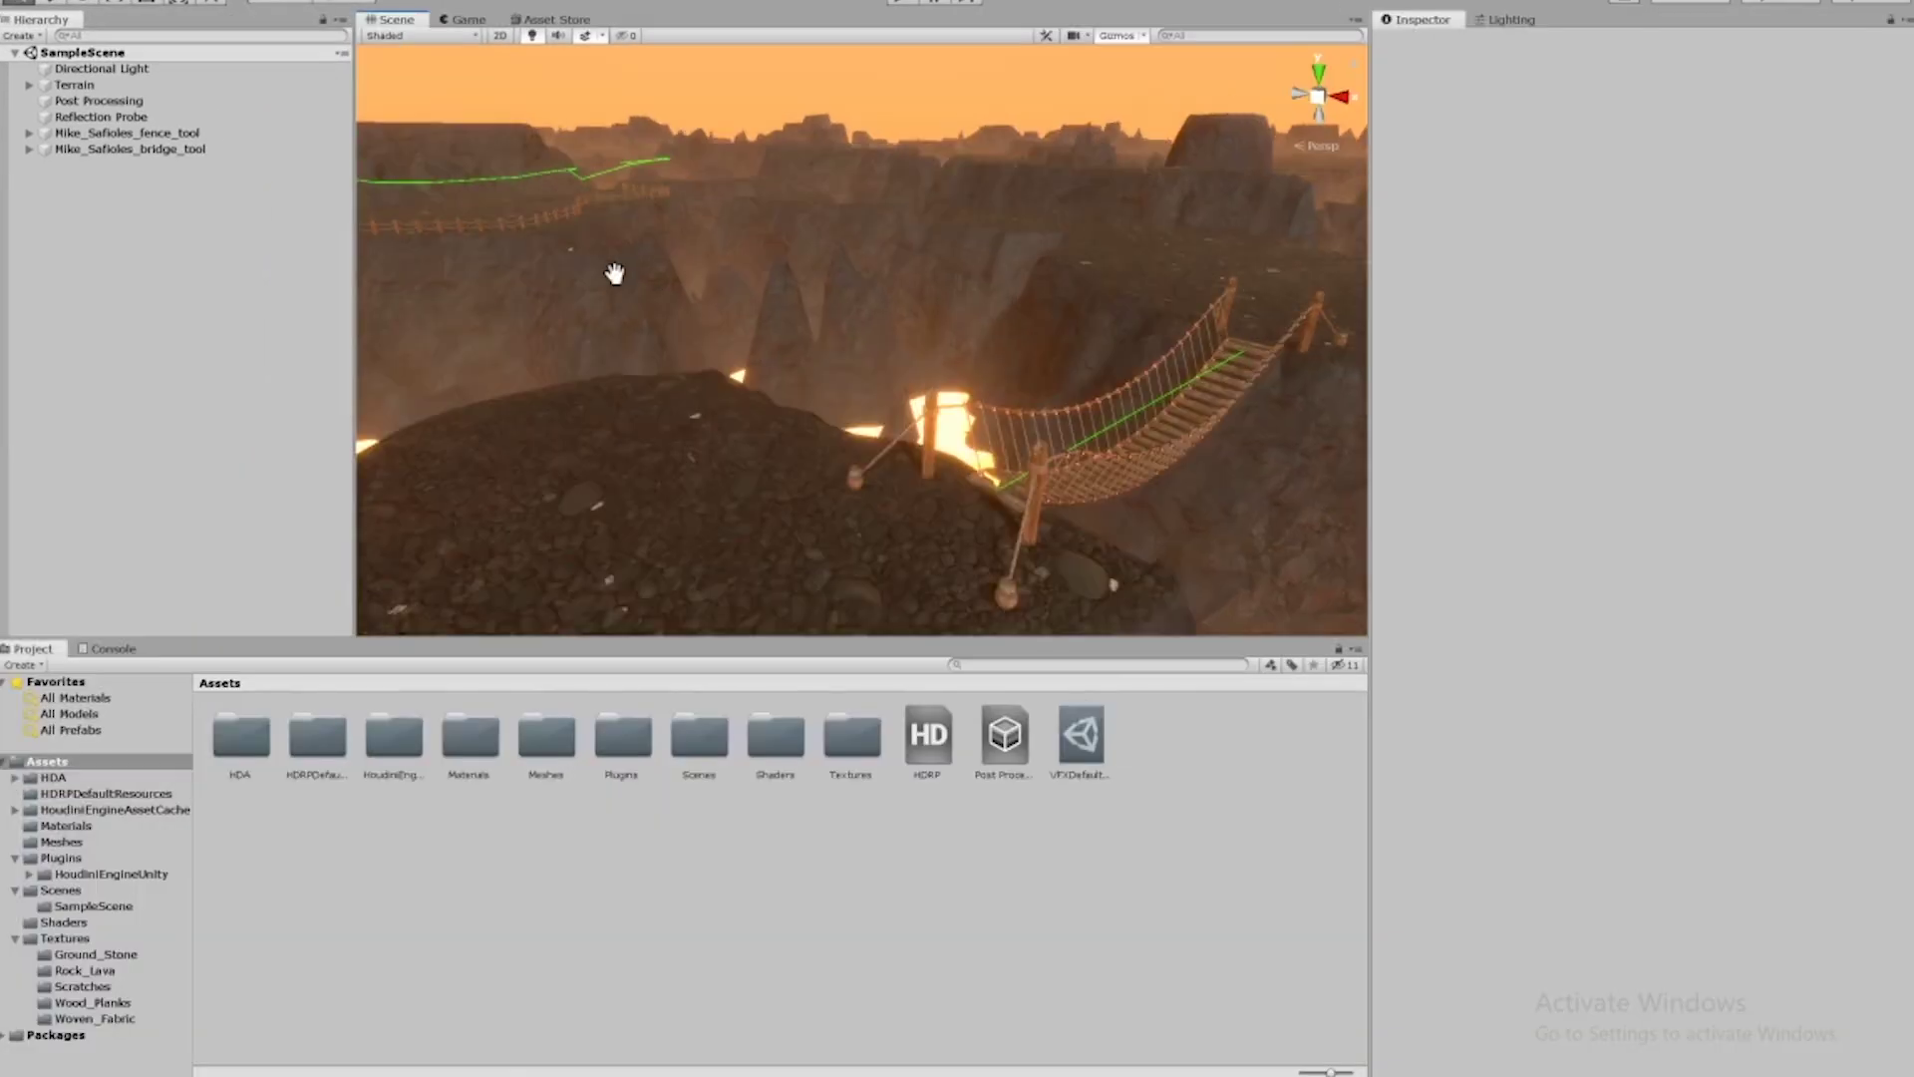
left_click(531, 240)
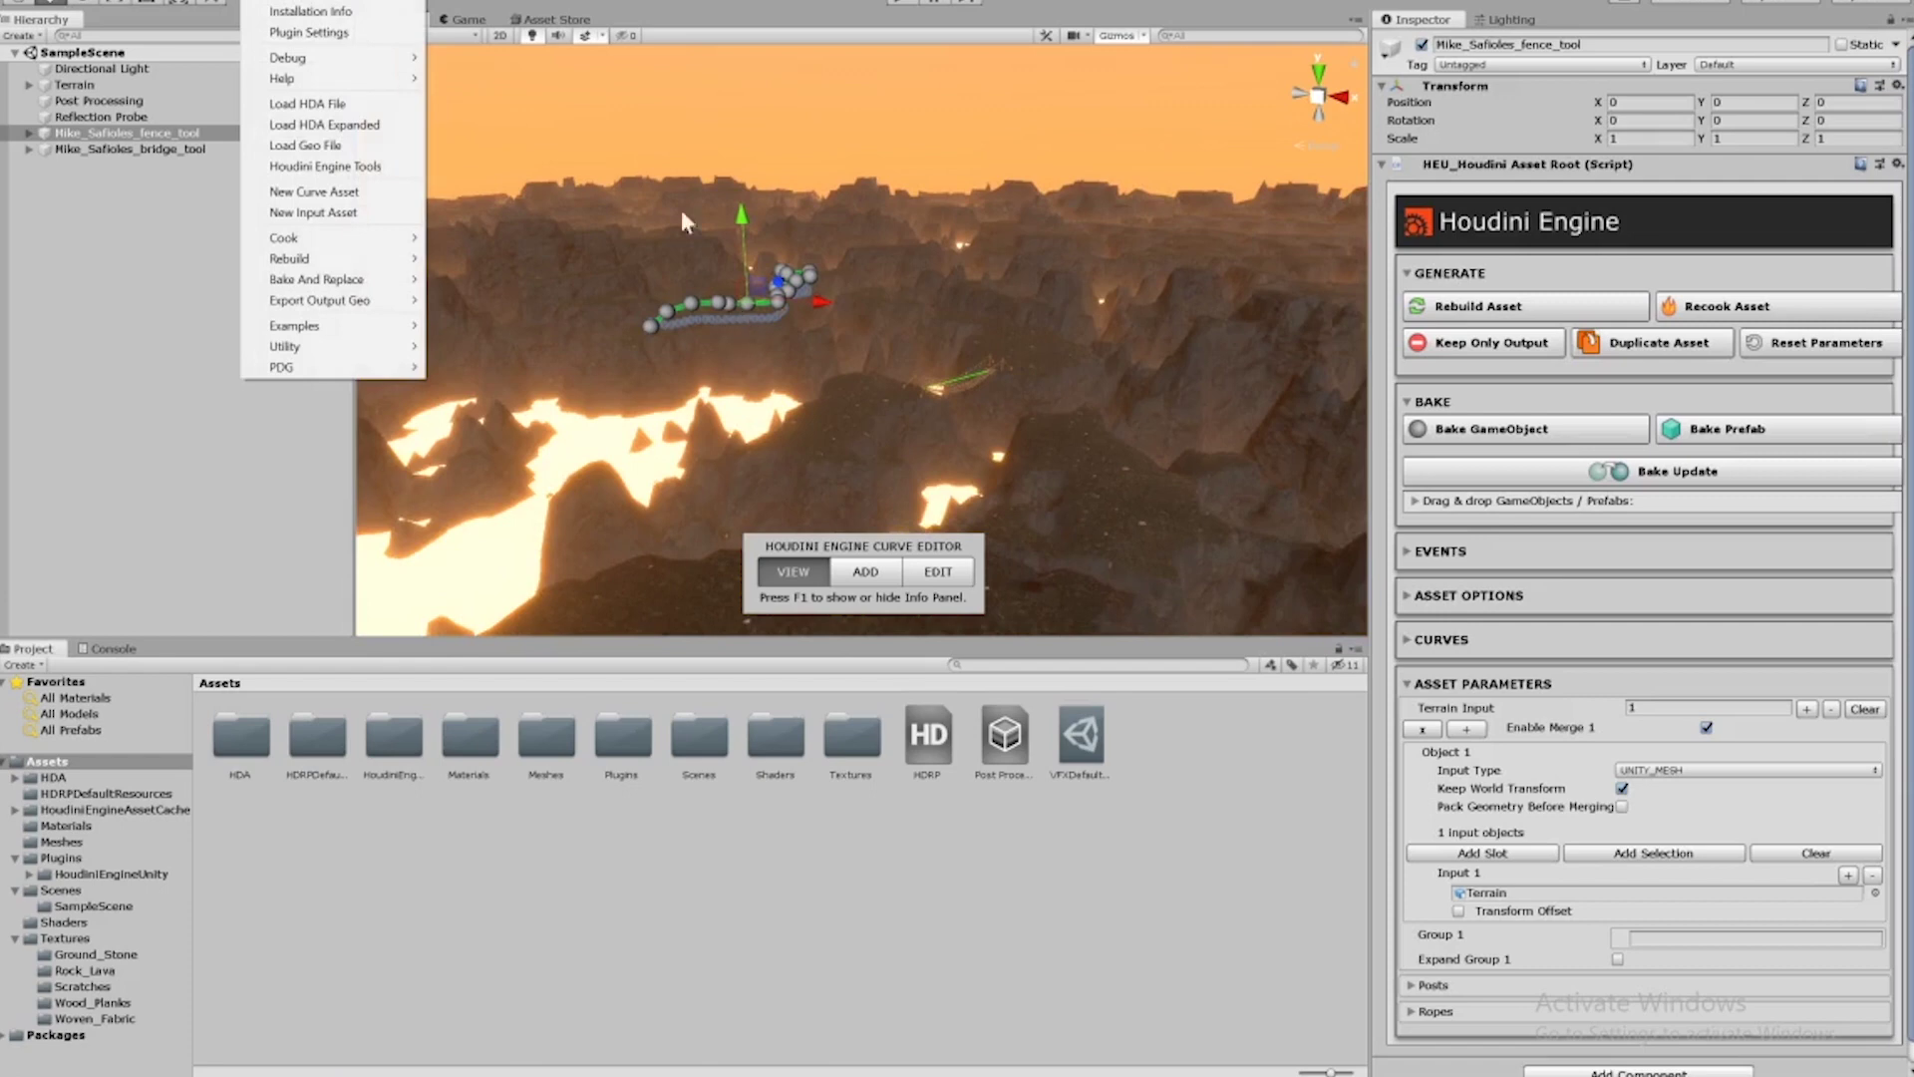
left_click(682, 212)
left_click_drag(817, 329, 834, 375, "alt")
scroll(834, 374, "up", 3, "alt")
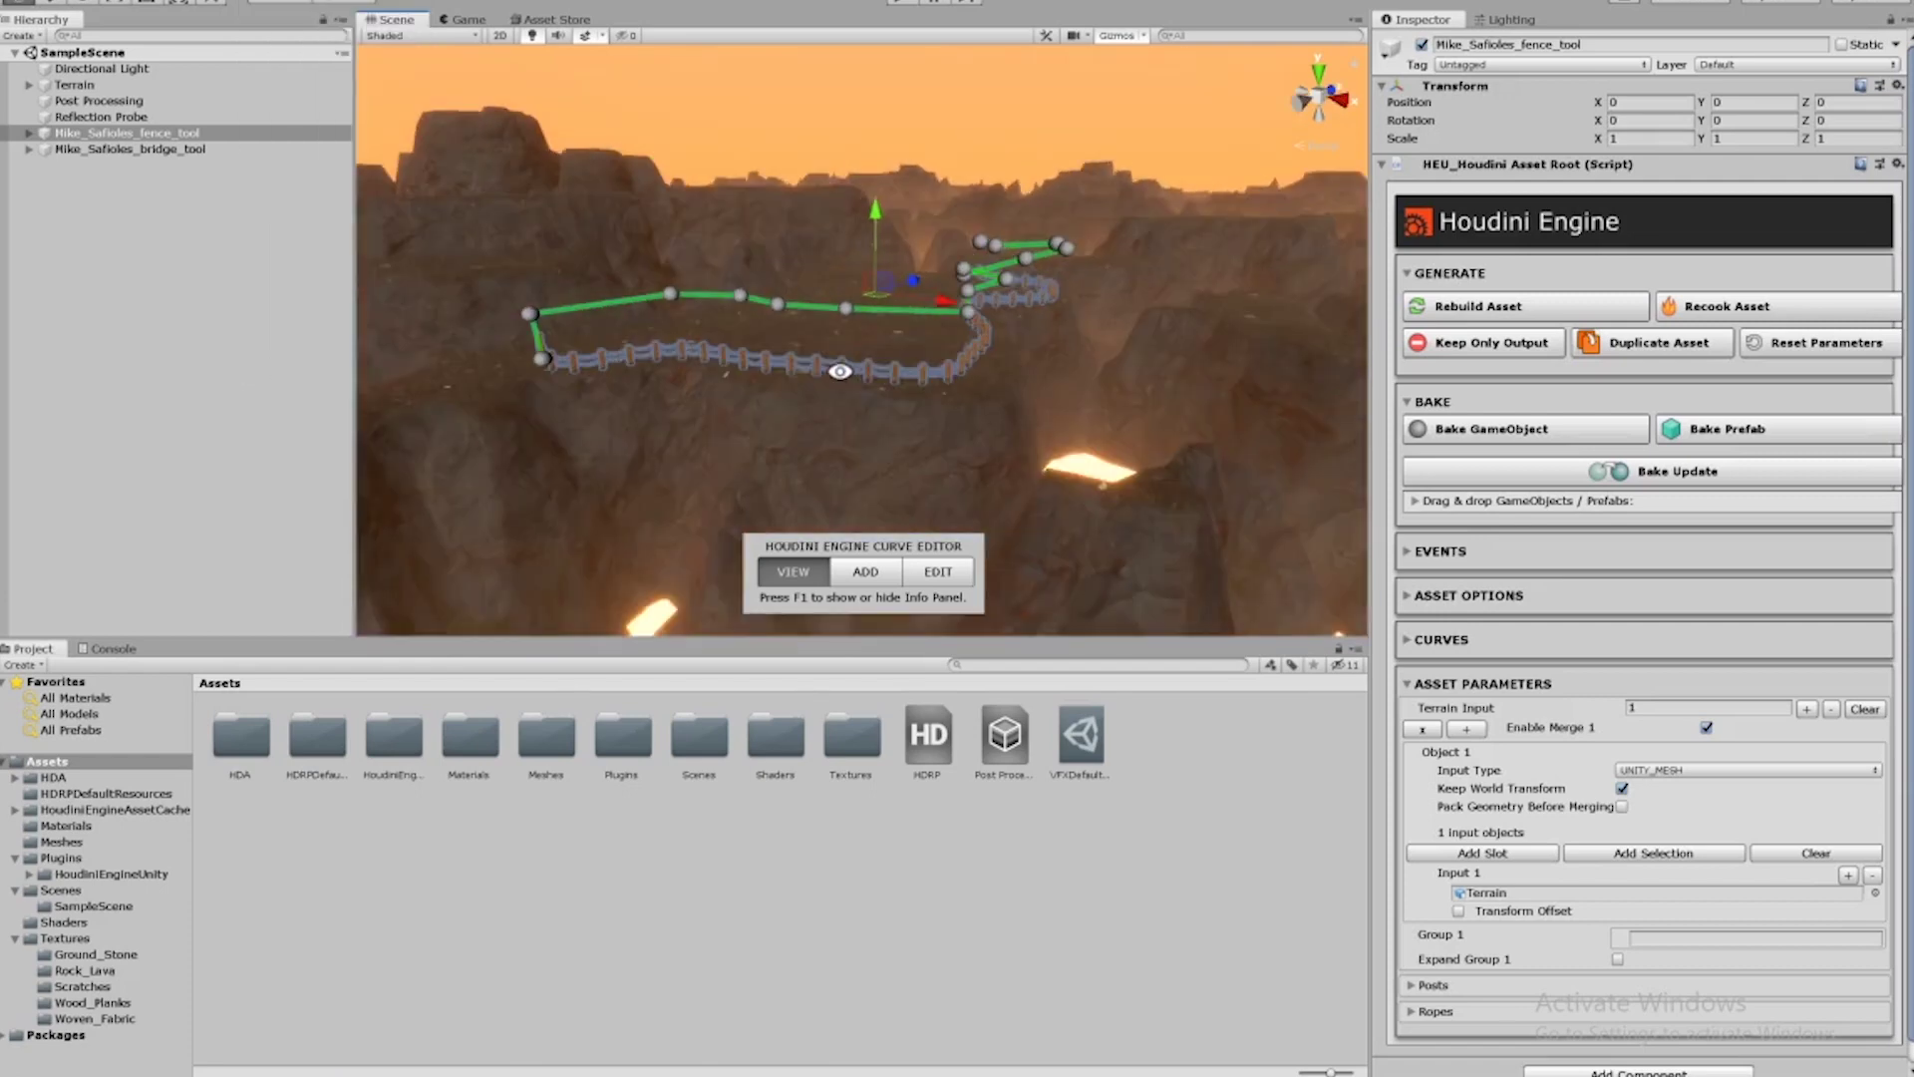
scroll(854, 380, "up", 1, "alt")
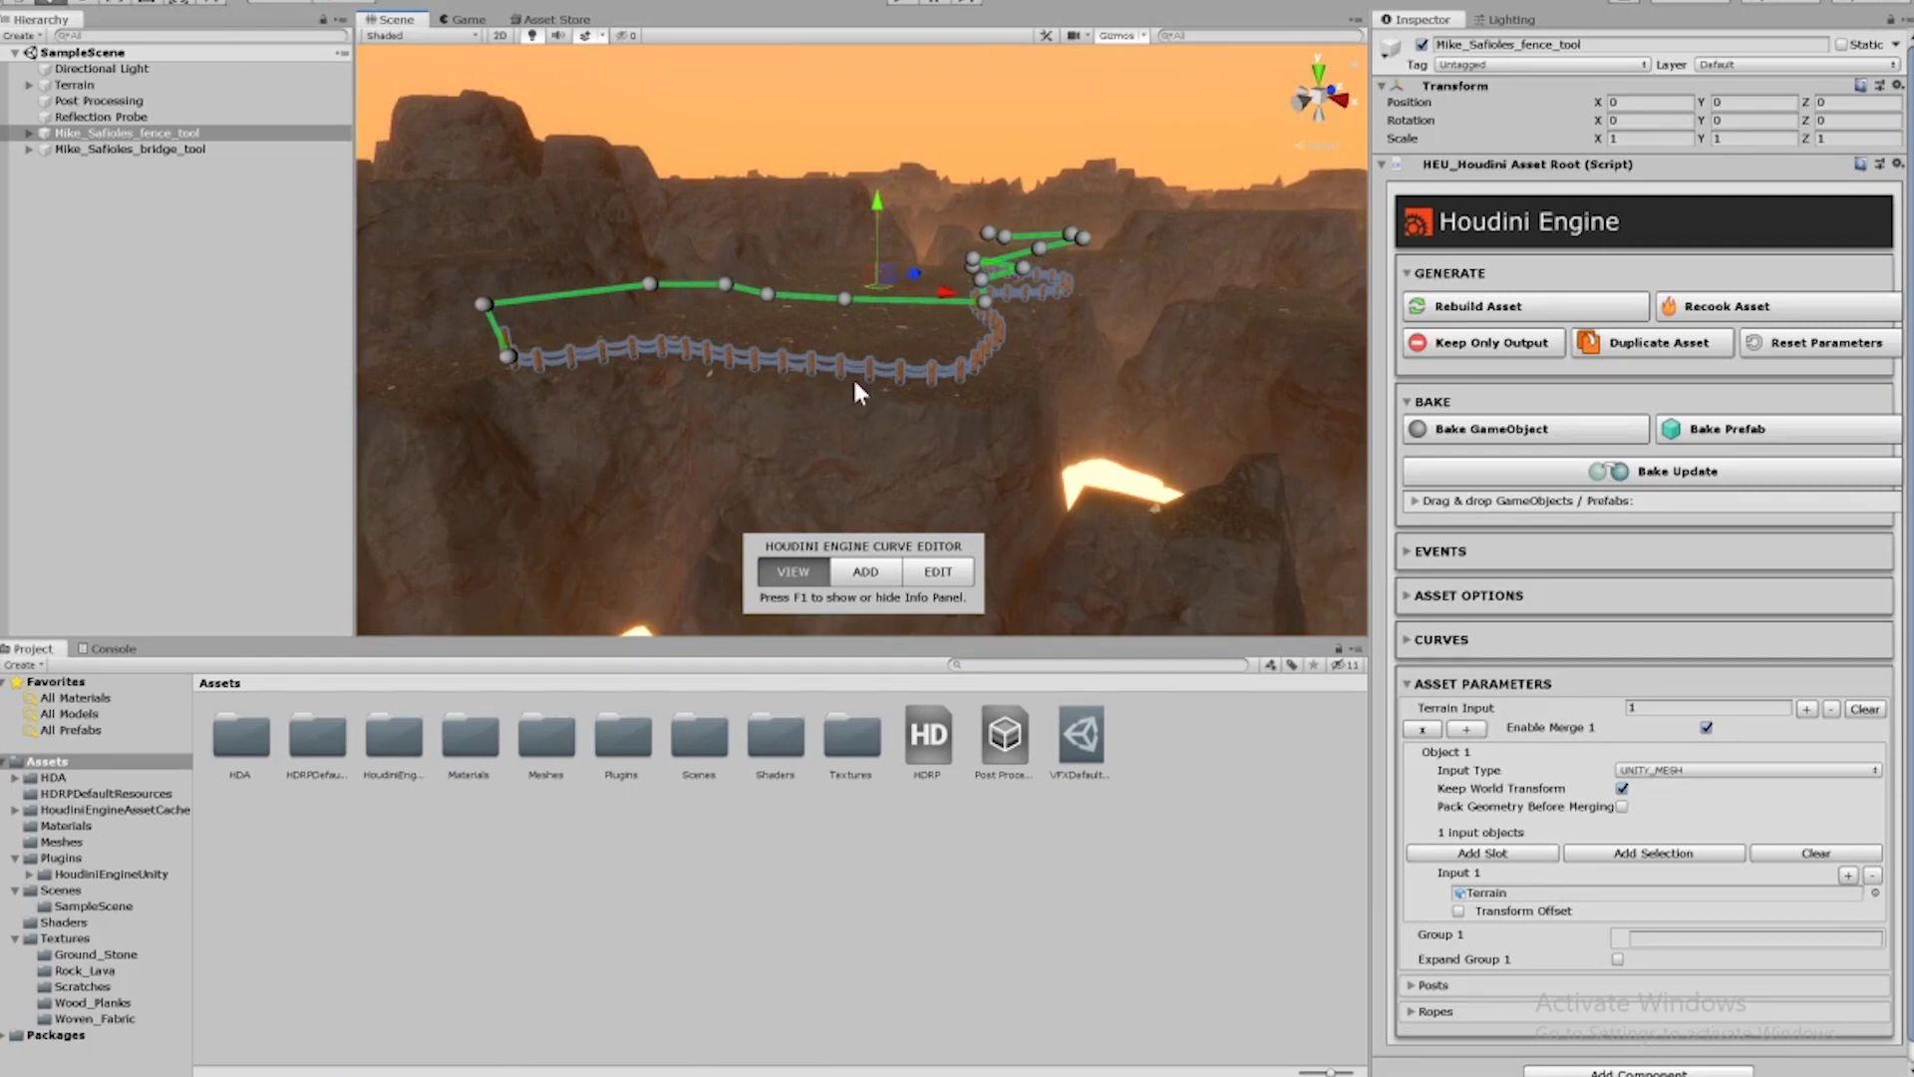
mouse_move(859, 359)
left_mouse_down("alt")
mouse_move(883, 376)
mouse_move(835, 372)
left_mouse_up("alt")
scroll(873, 368, "up", 2, "alt")
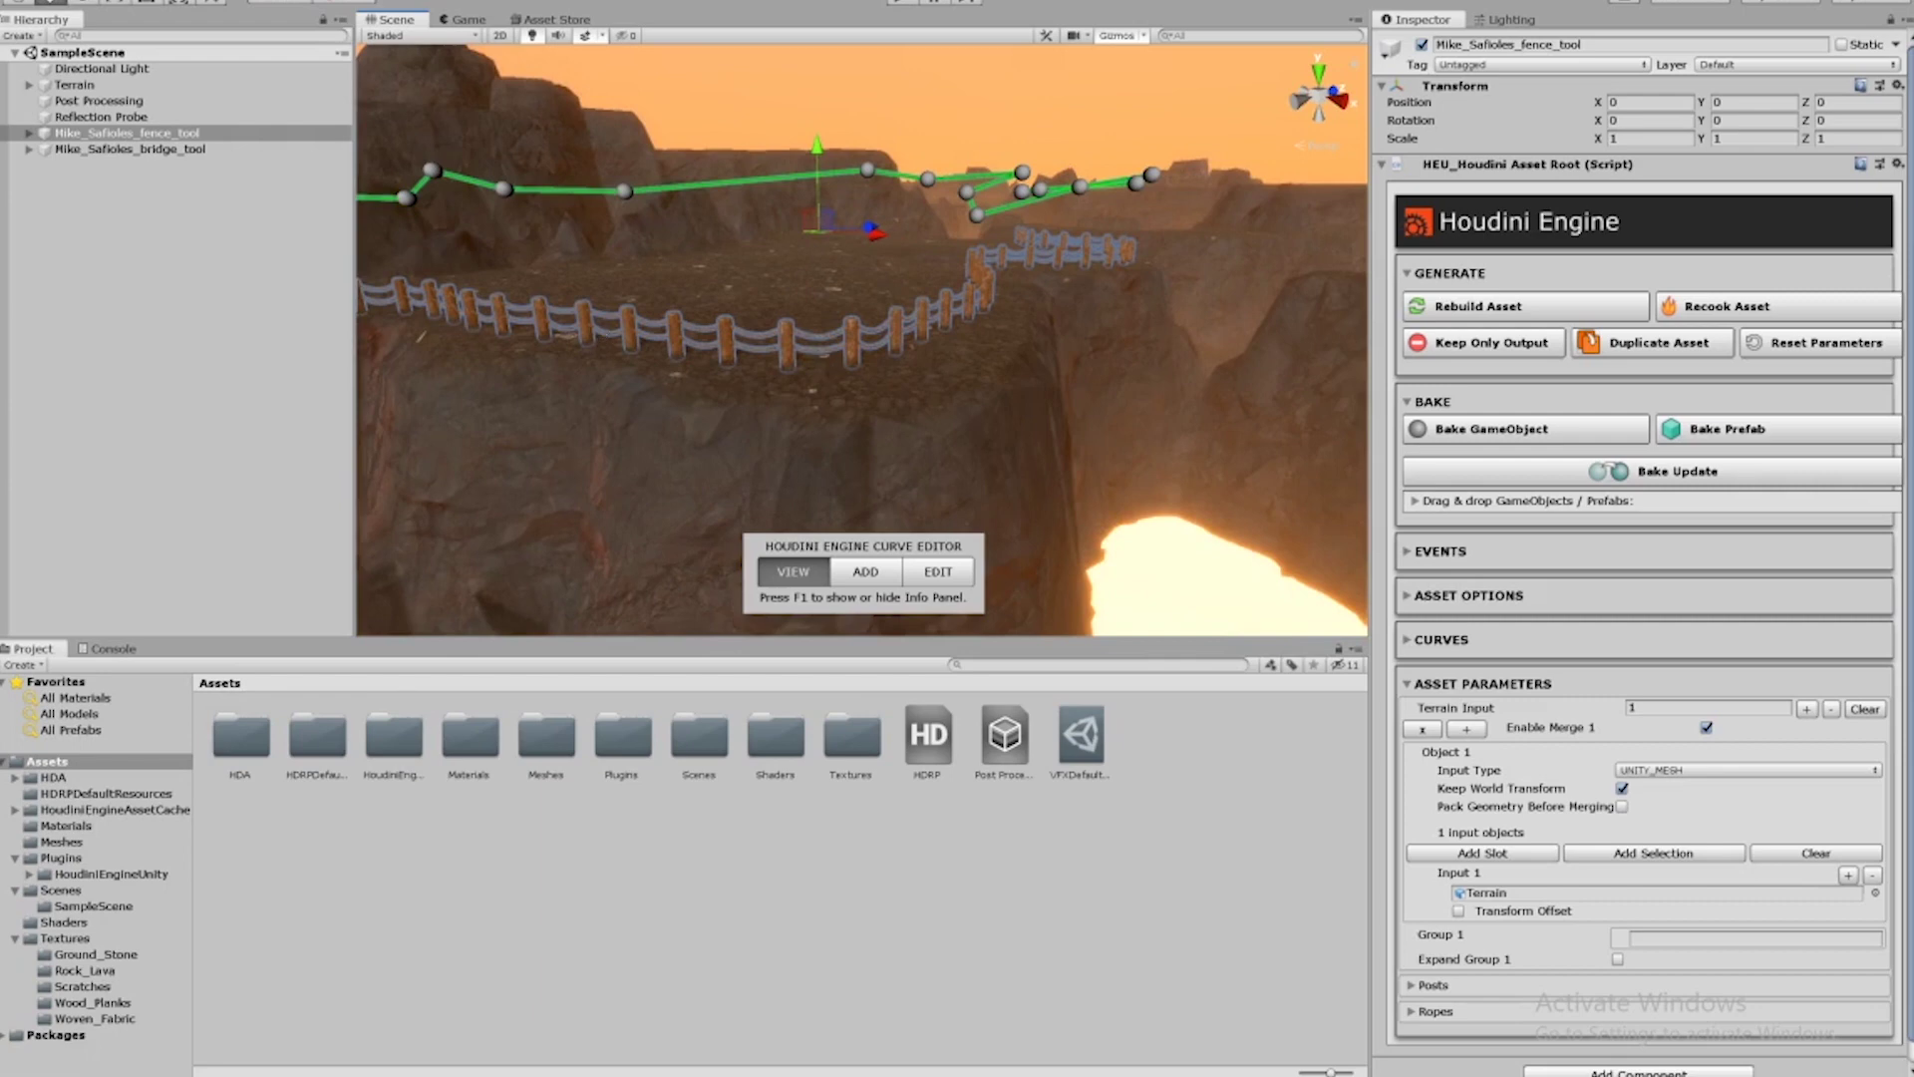
left_click(317, 2)
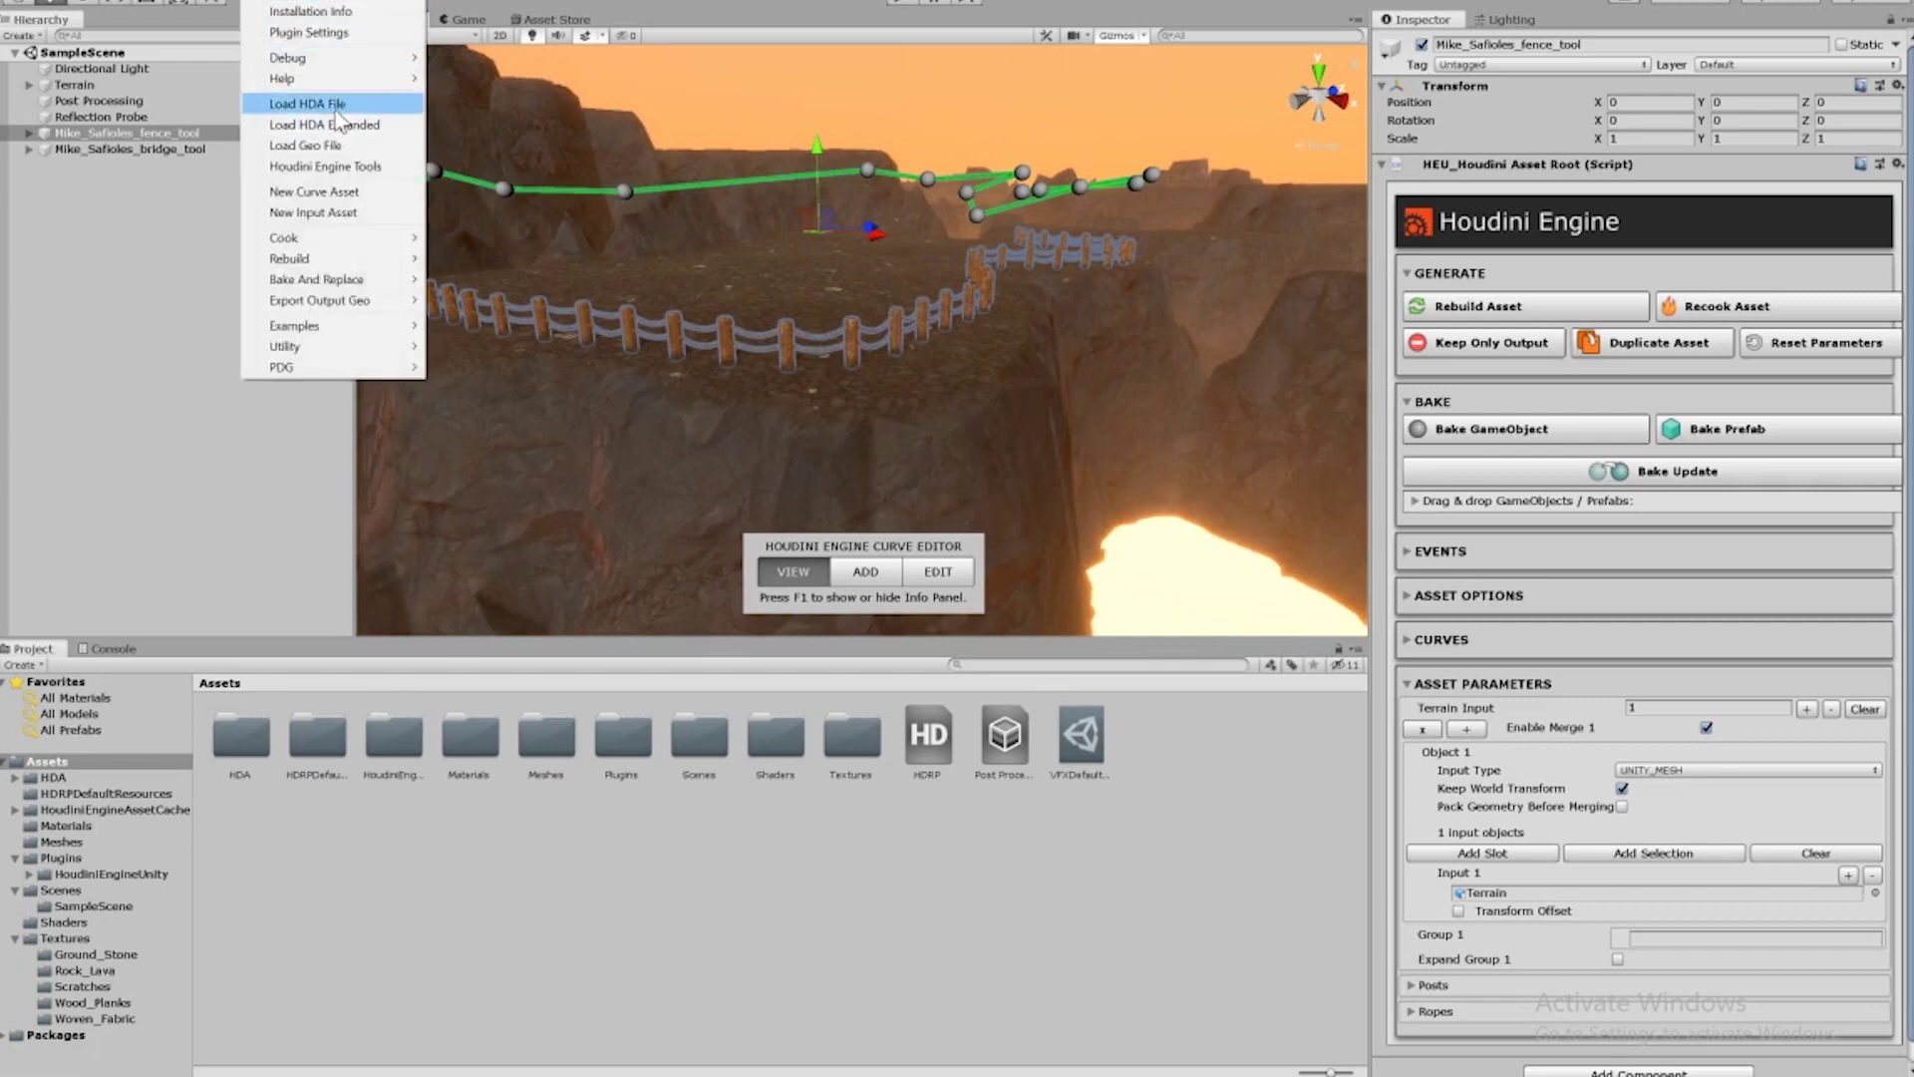
Deselect the fence tool asset and examine its textured posts and drooping ropes up close on the terrain.
left_click(148, 578)
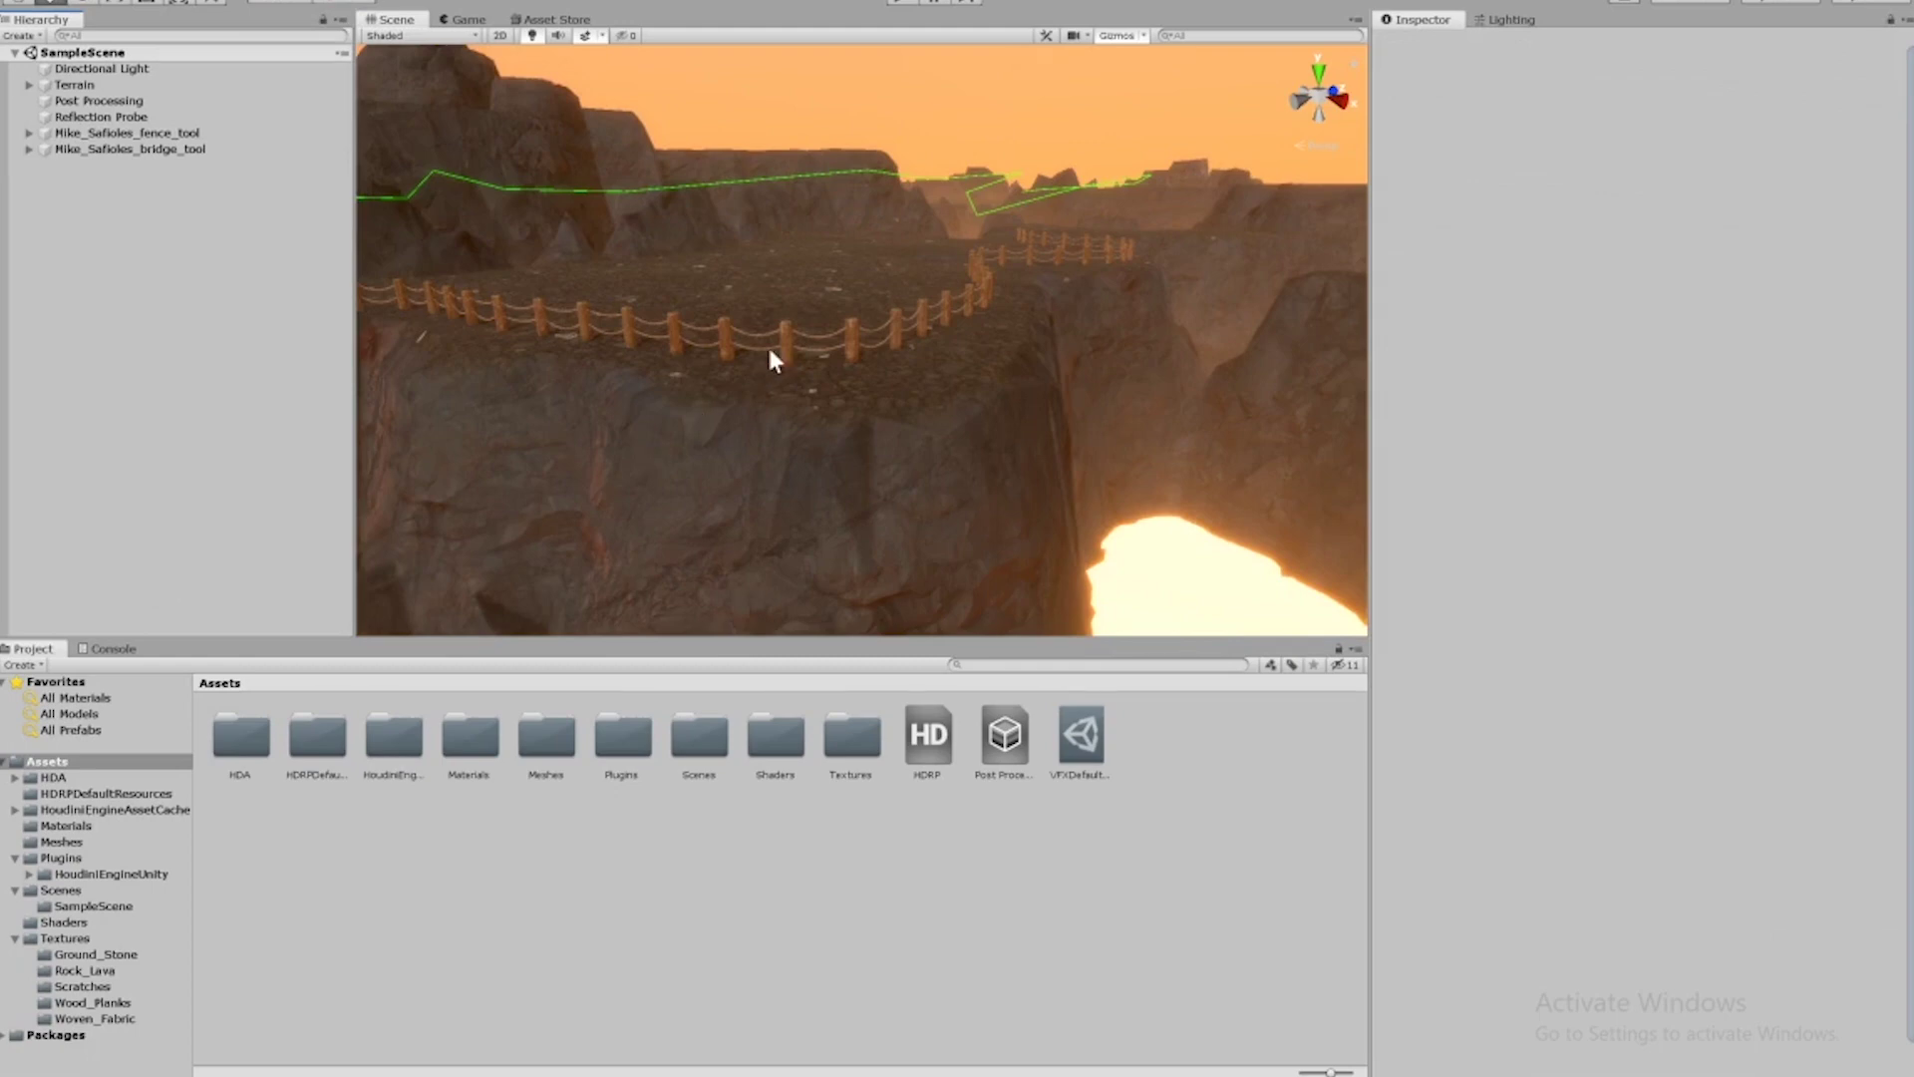
middle_click_drag(774, 383, 774, 440)
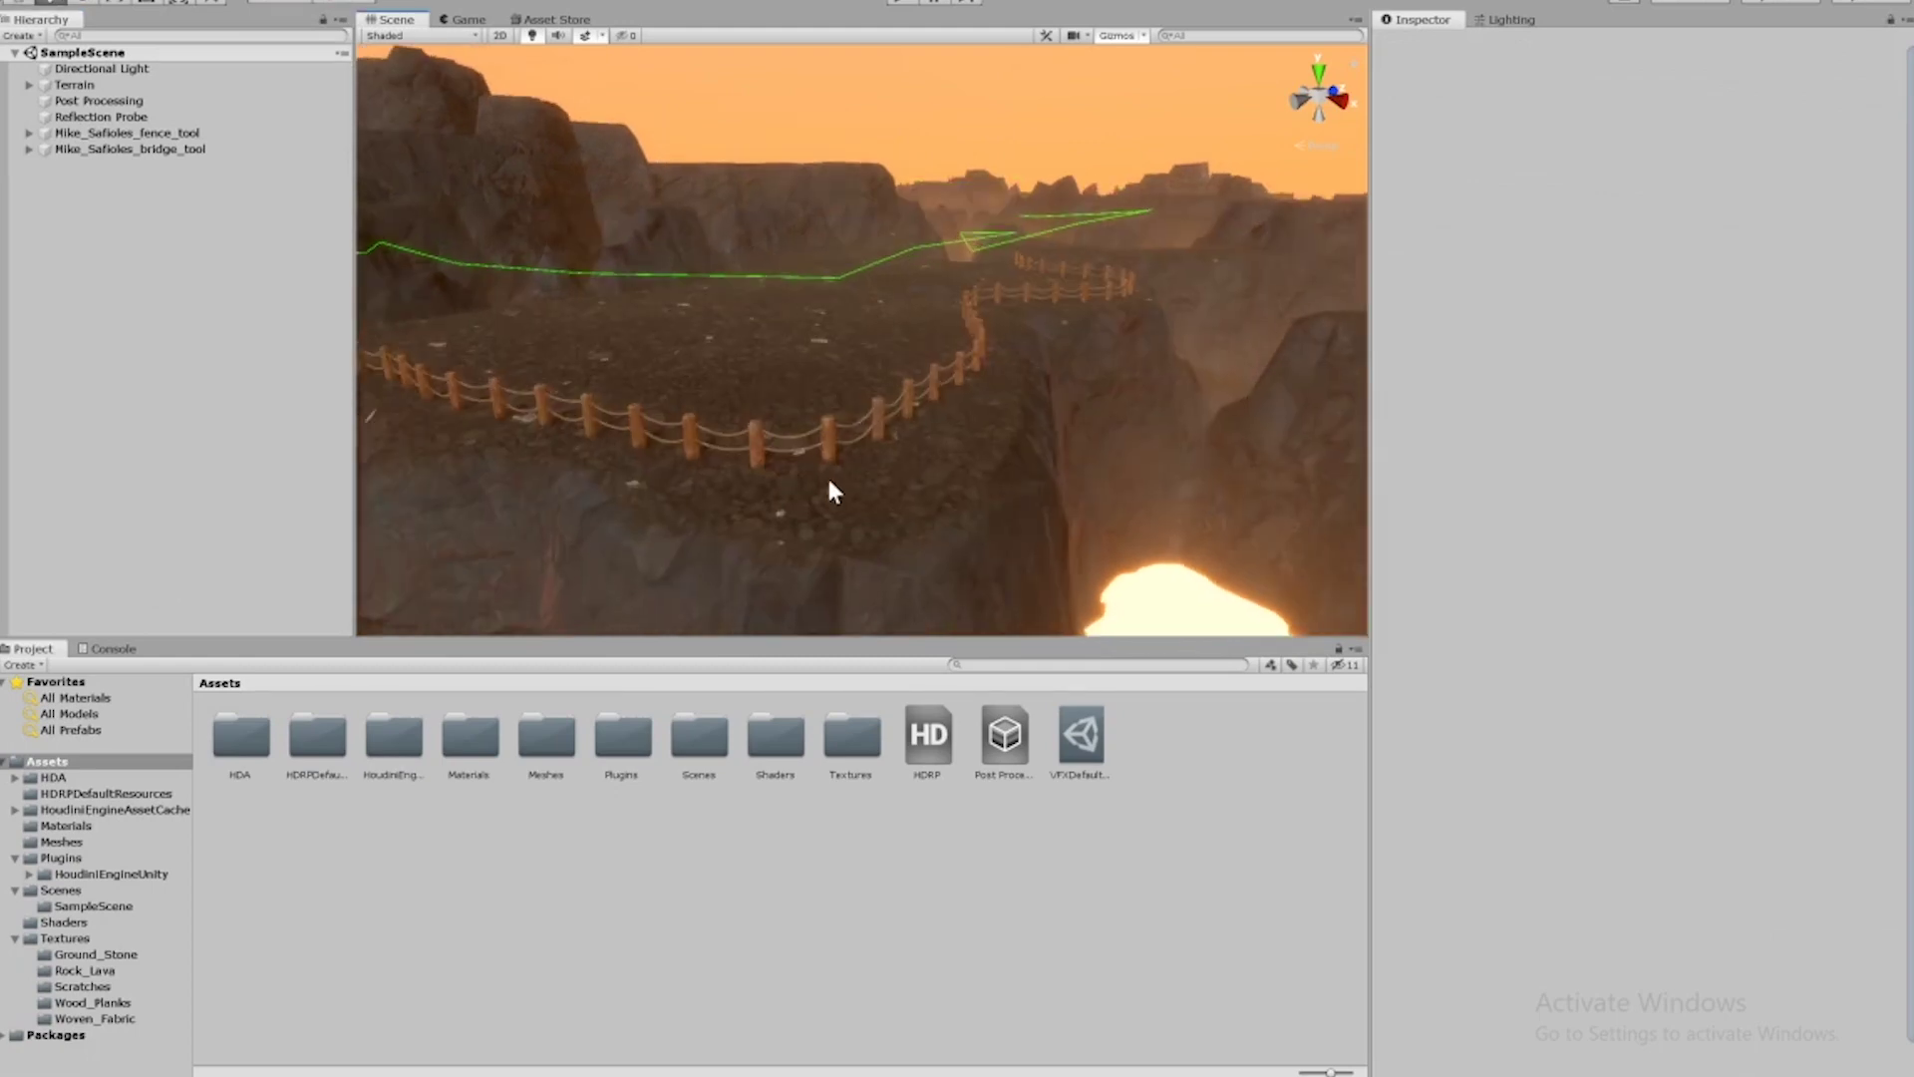
scroll(827, 472, "up", 5)
right_click_drag(898, 483, 1091, 510, "alt")
middle_click_drag(934, 490, 971, 457)
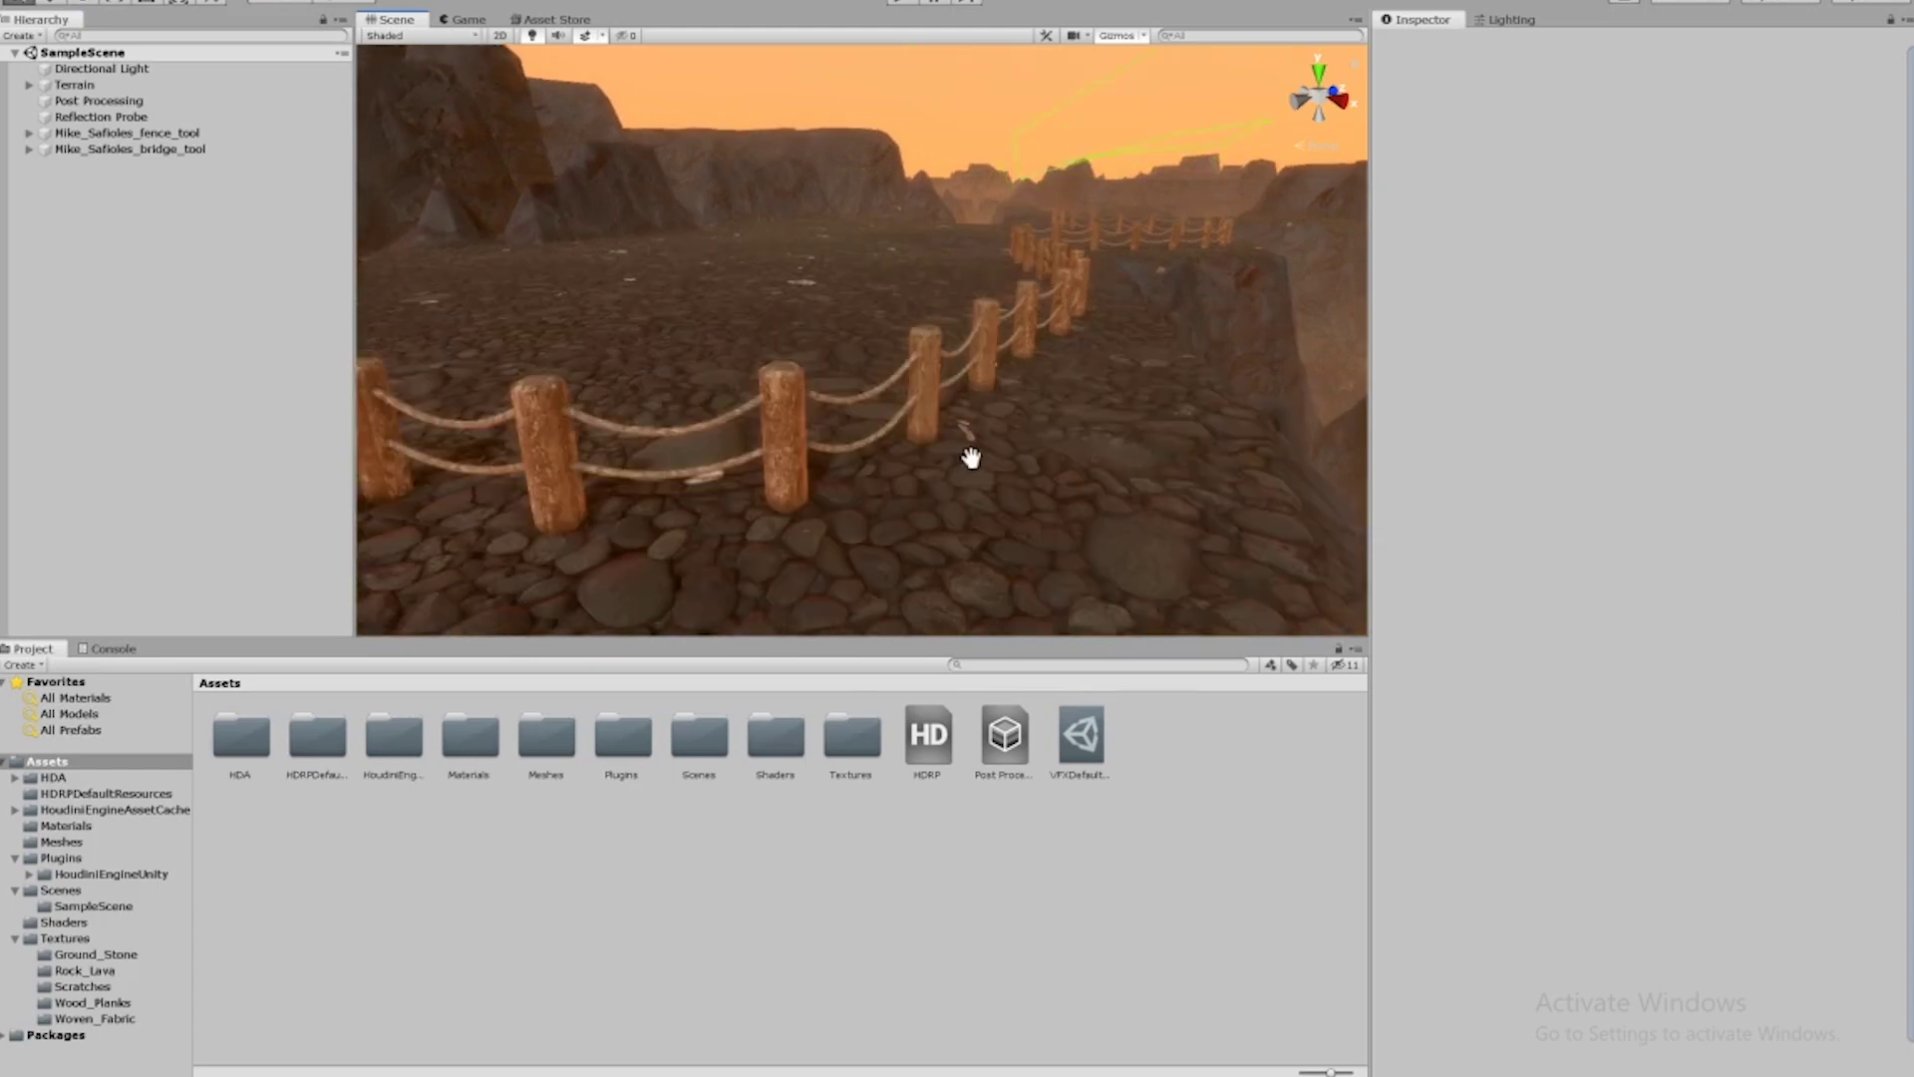
scroll(911, 427, "up", 3)
left_click_drag(910, 423, 841, 416, "alt")
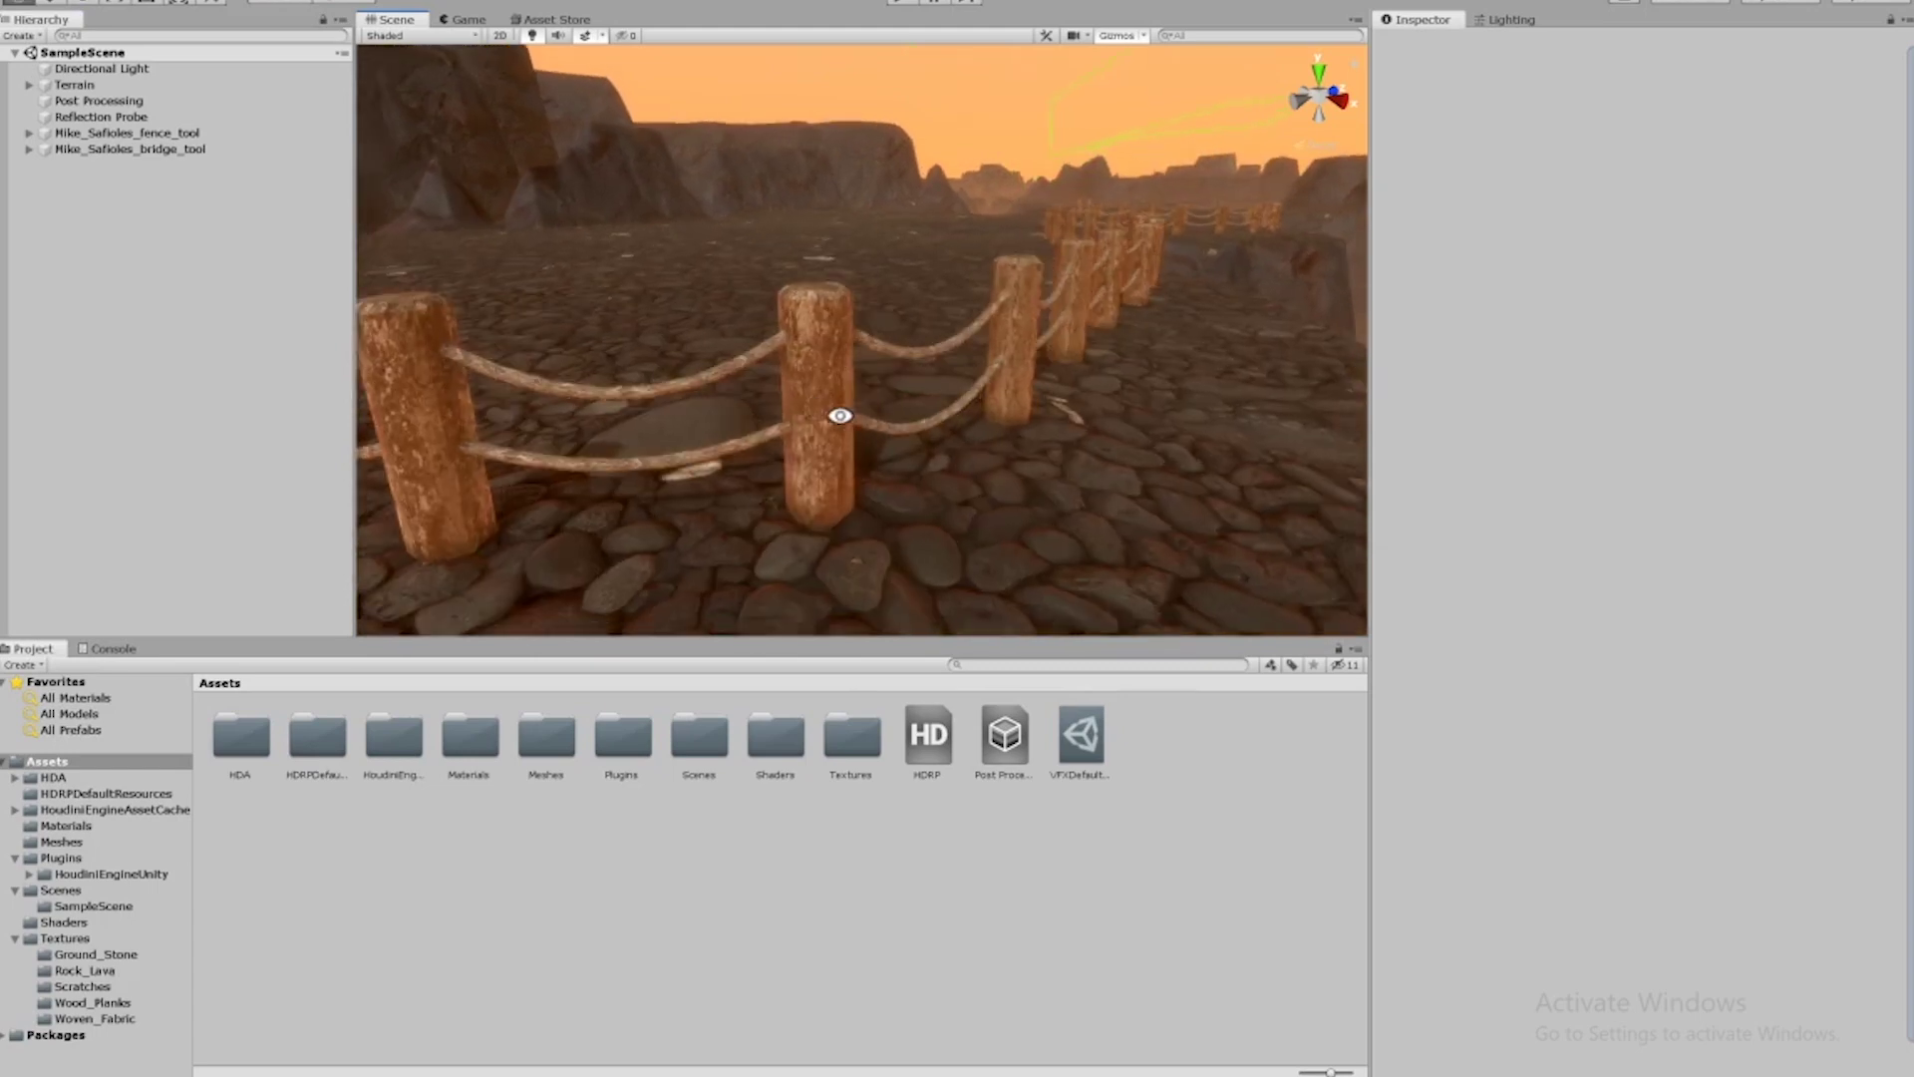
scroll(795, 419, "down", 6)
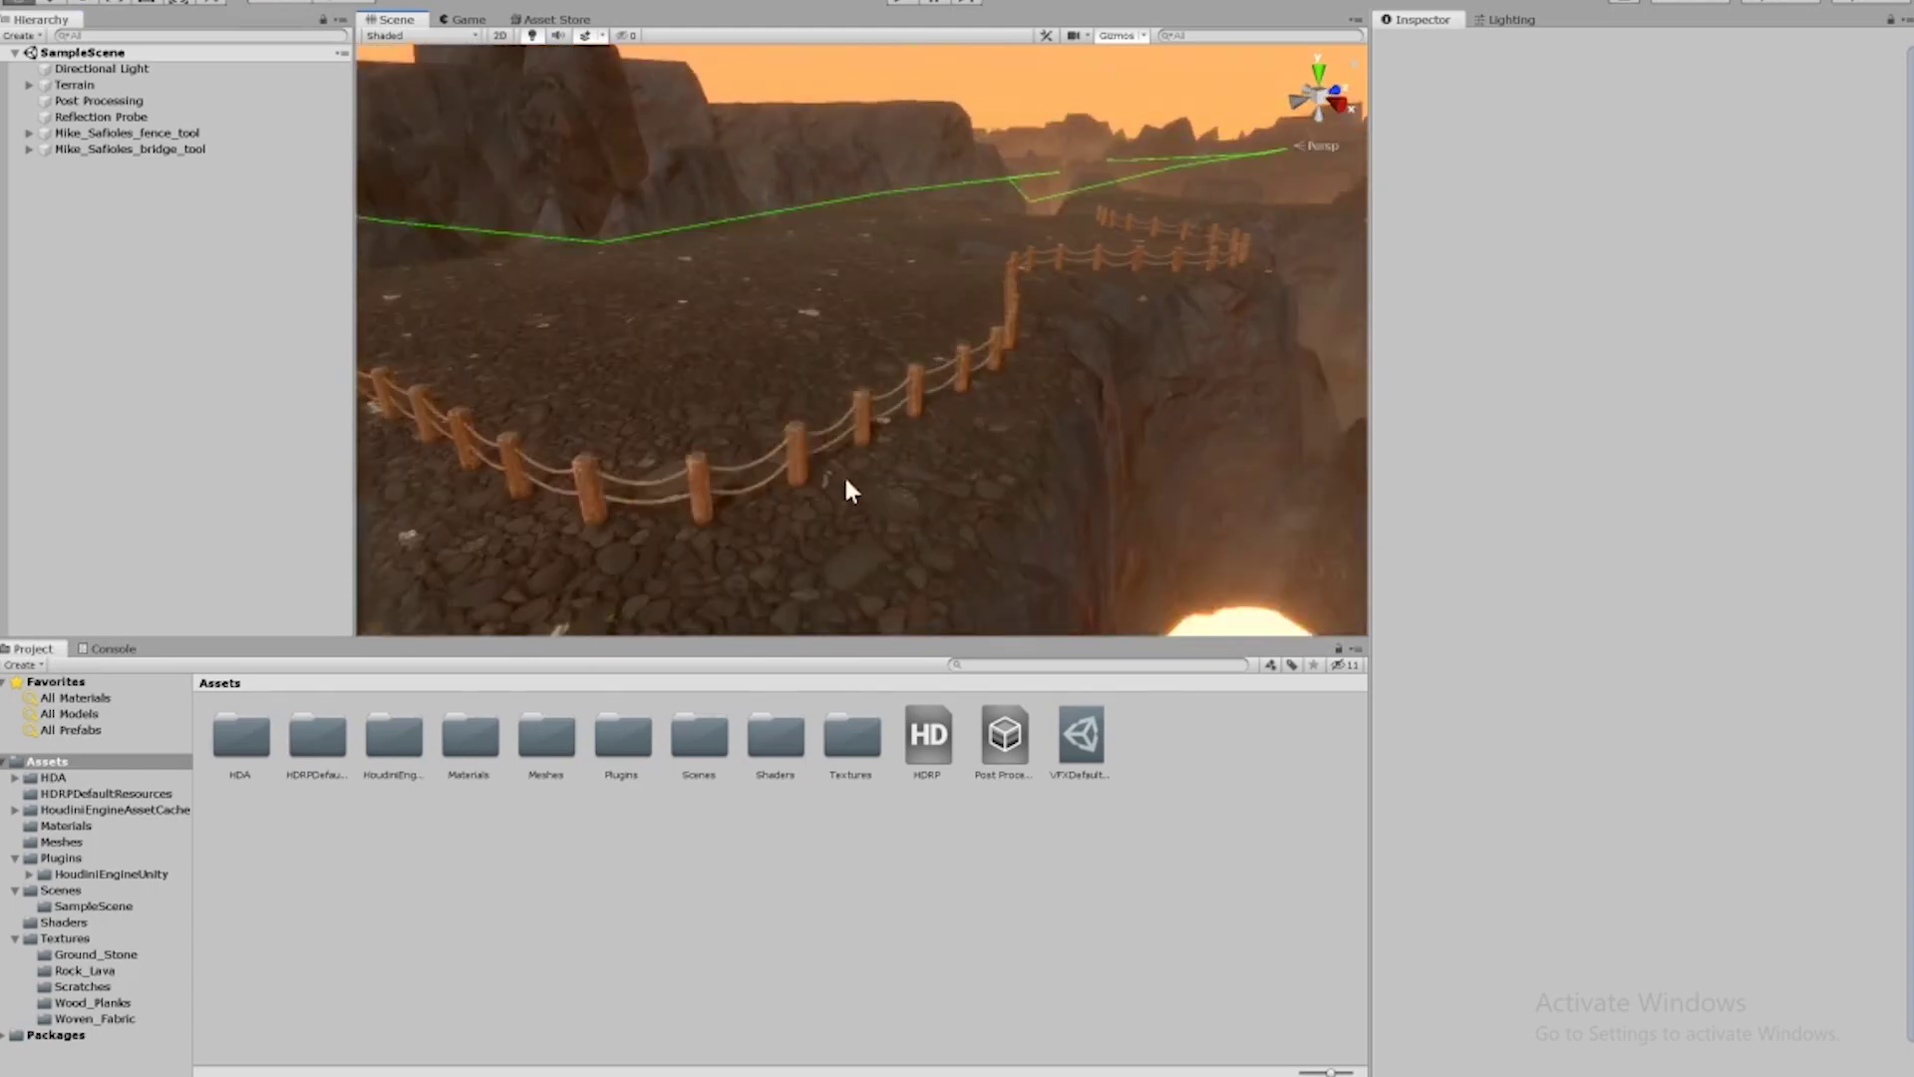
left_click_drag(845, 478, 864, 488, "alt")
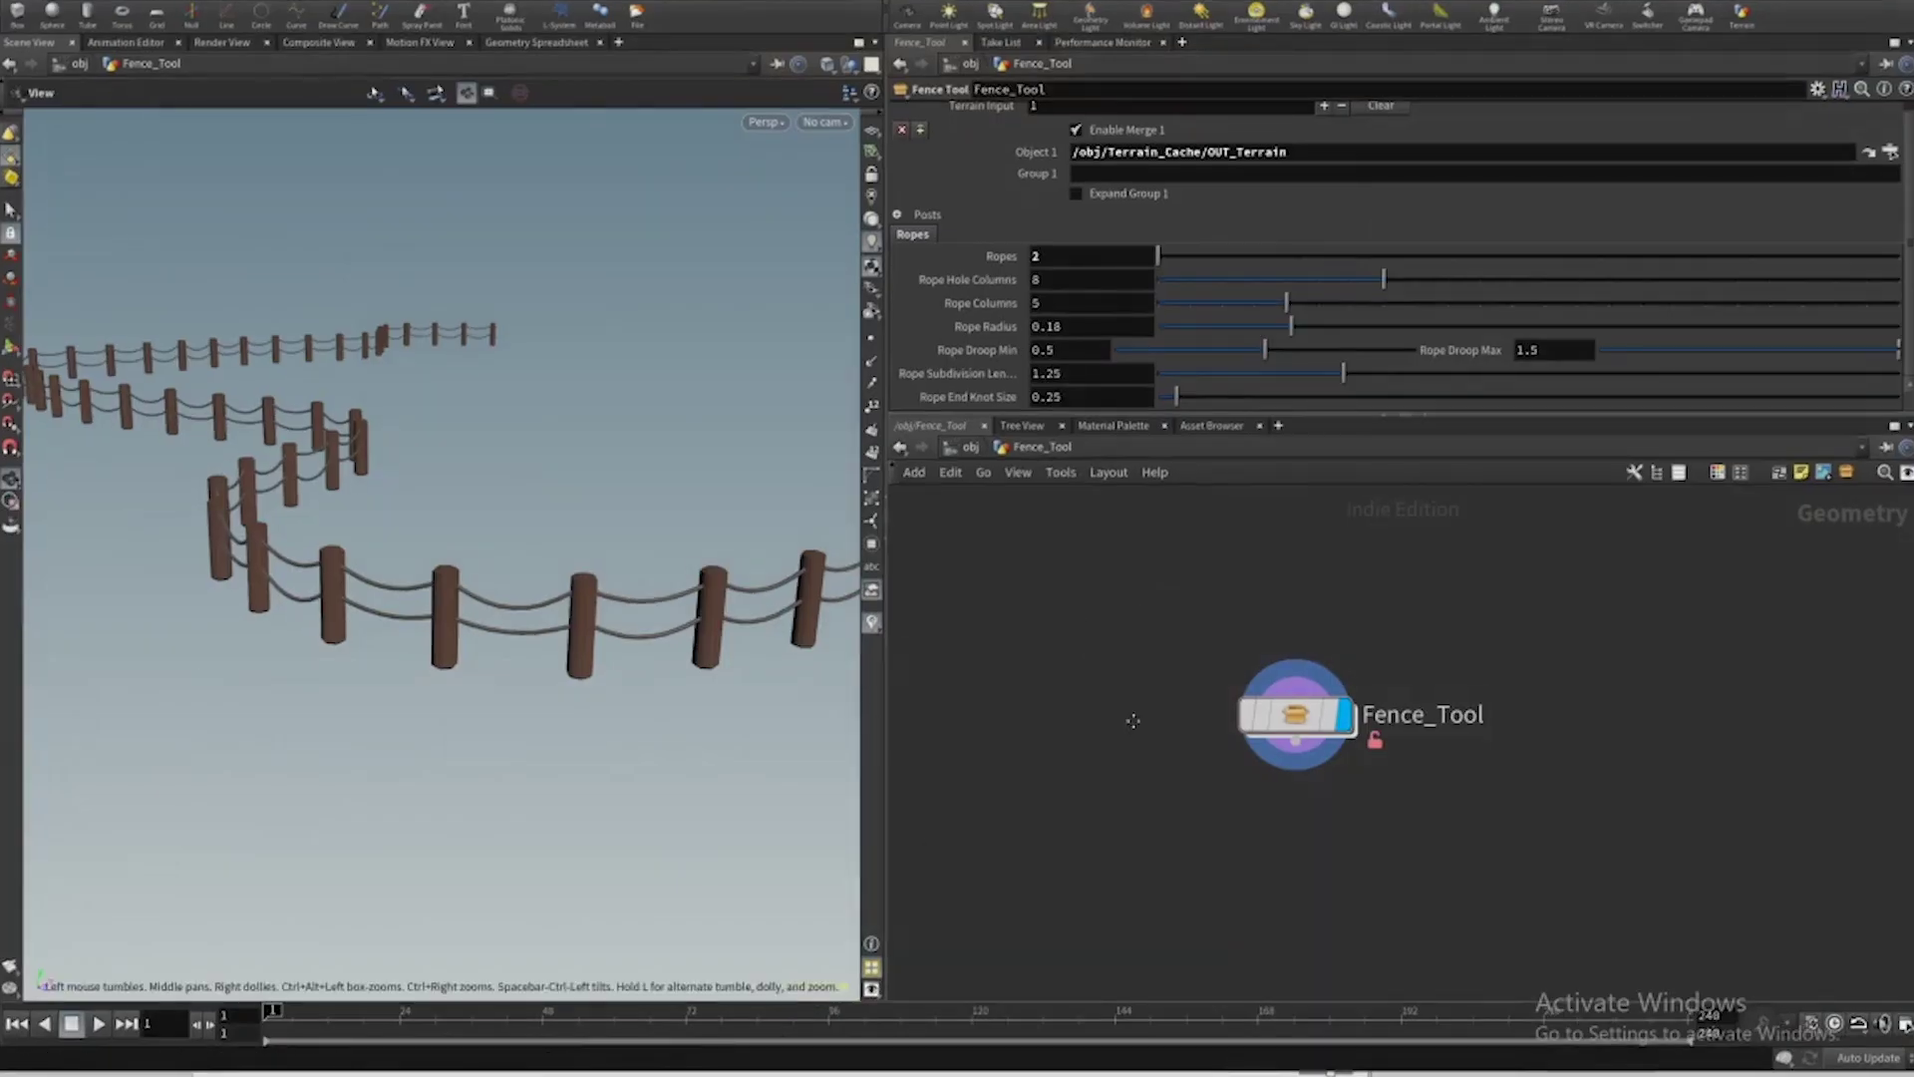
Switch to Houdini, go inside the Fence_Tool asset, and show the unity_material_wood node's parameters near the end of the posts branch.
double_click(1310, 758)
scroll(1309, 773, "down", 5)
middle_click_drag(1253, 977, 1238, 638)
scroll(1243, 646, "down", 6)
scroll(1272, 630, "up", 7)
scroll(1274, 616, "up", 3)
left_click(1096, 603)
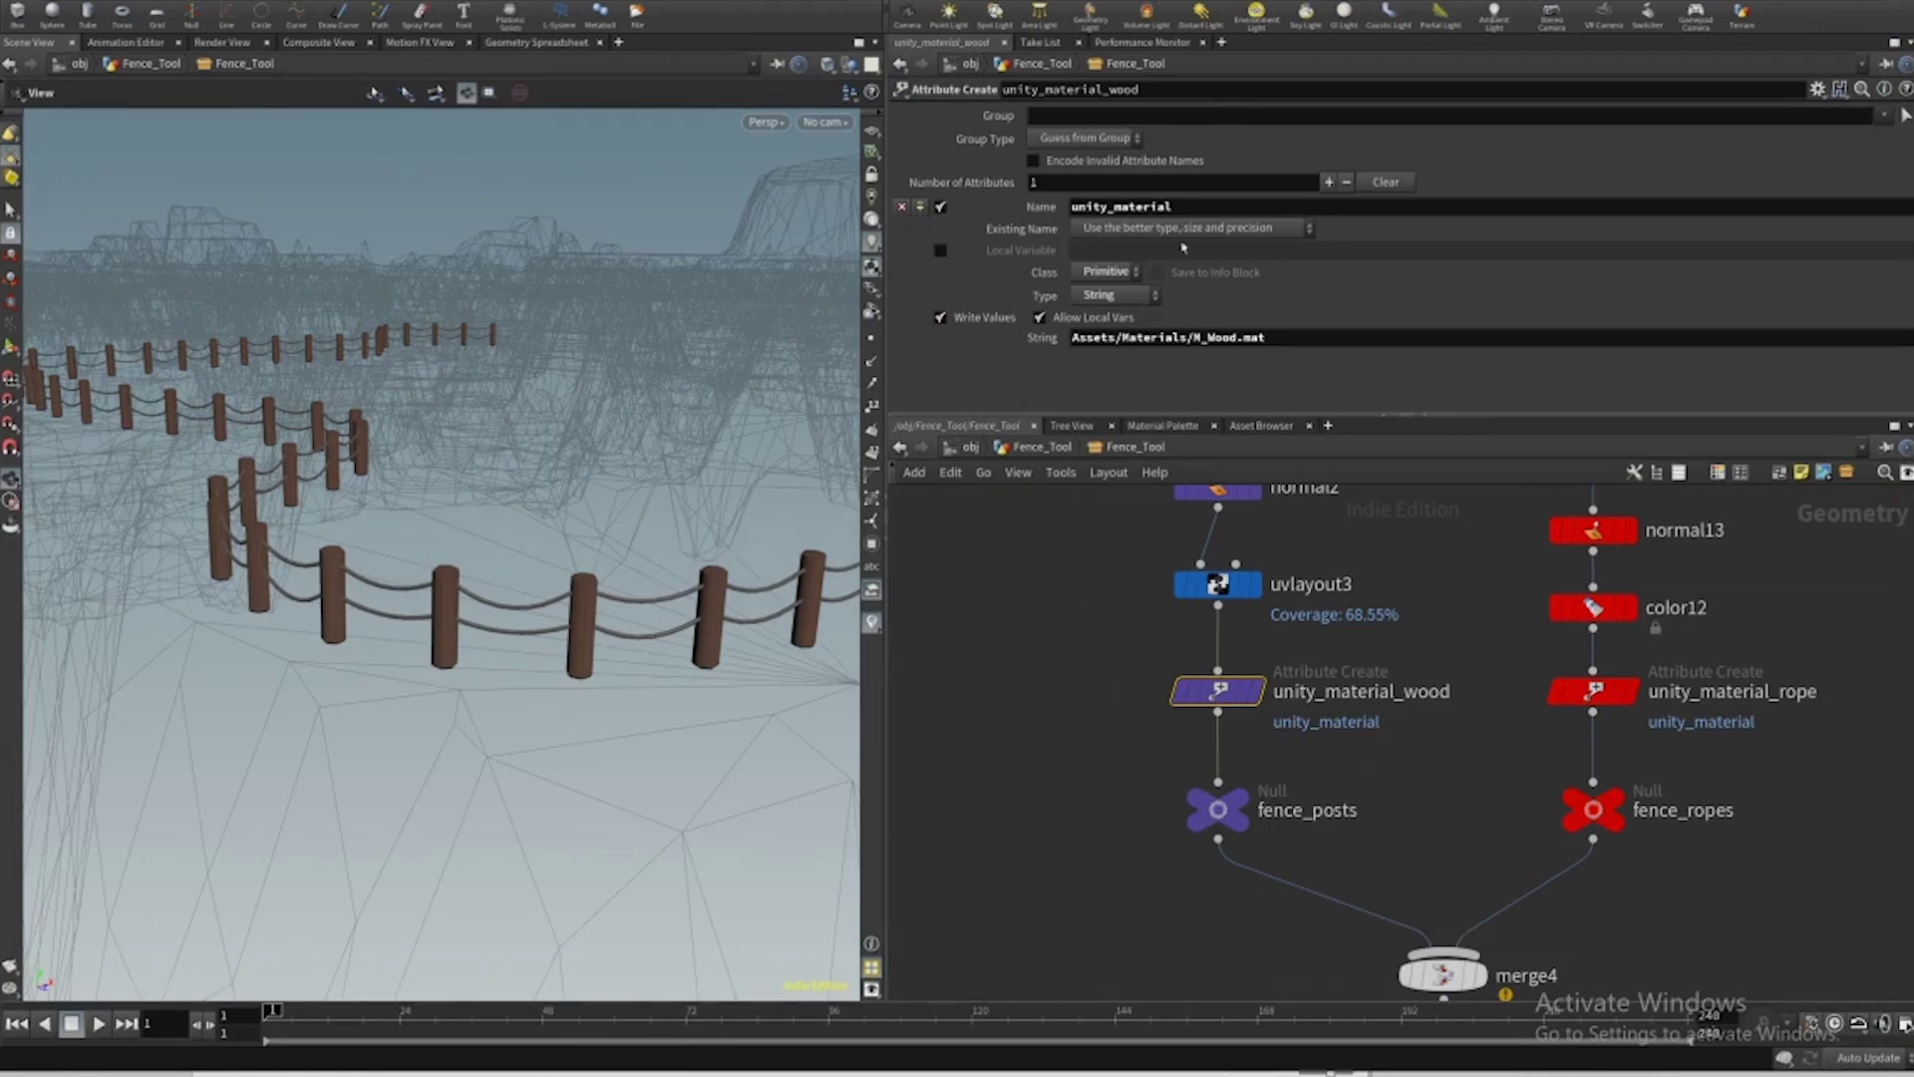
Examine the unity_material attribute name and the Assets/Materials/M_Wood.mat path in the unity_material_wood node.
left_click_drag(1195, 213, 1023, 204)
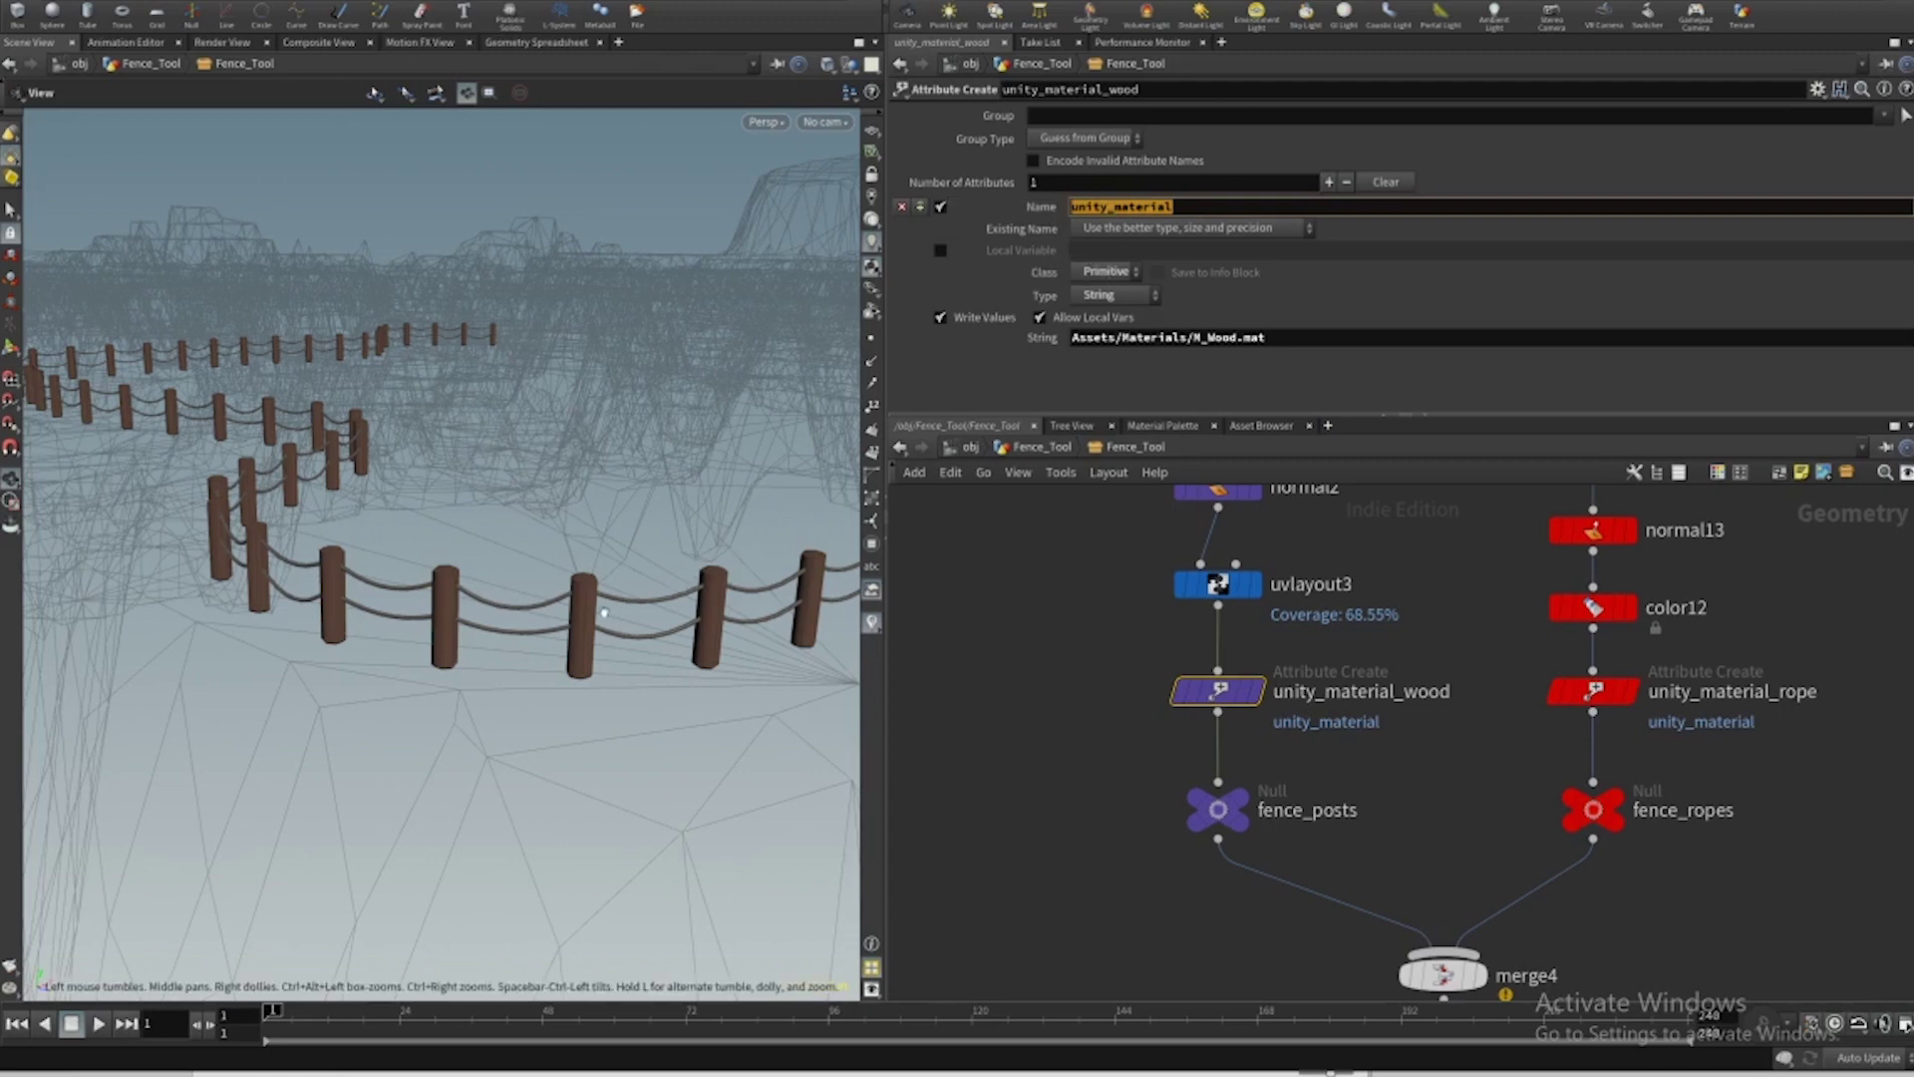
left_click(1289, 339)
key("ctrl+a")
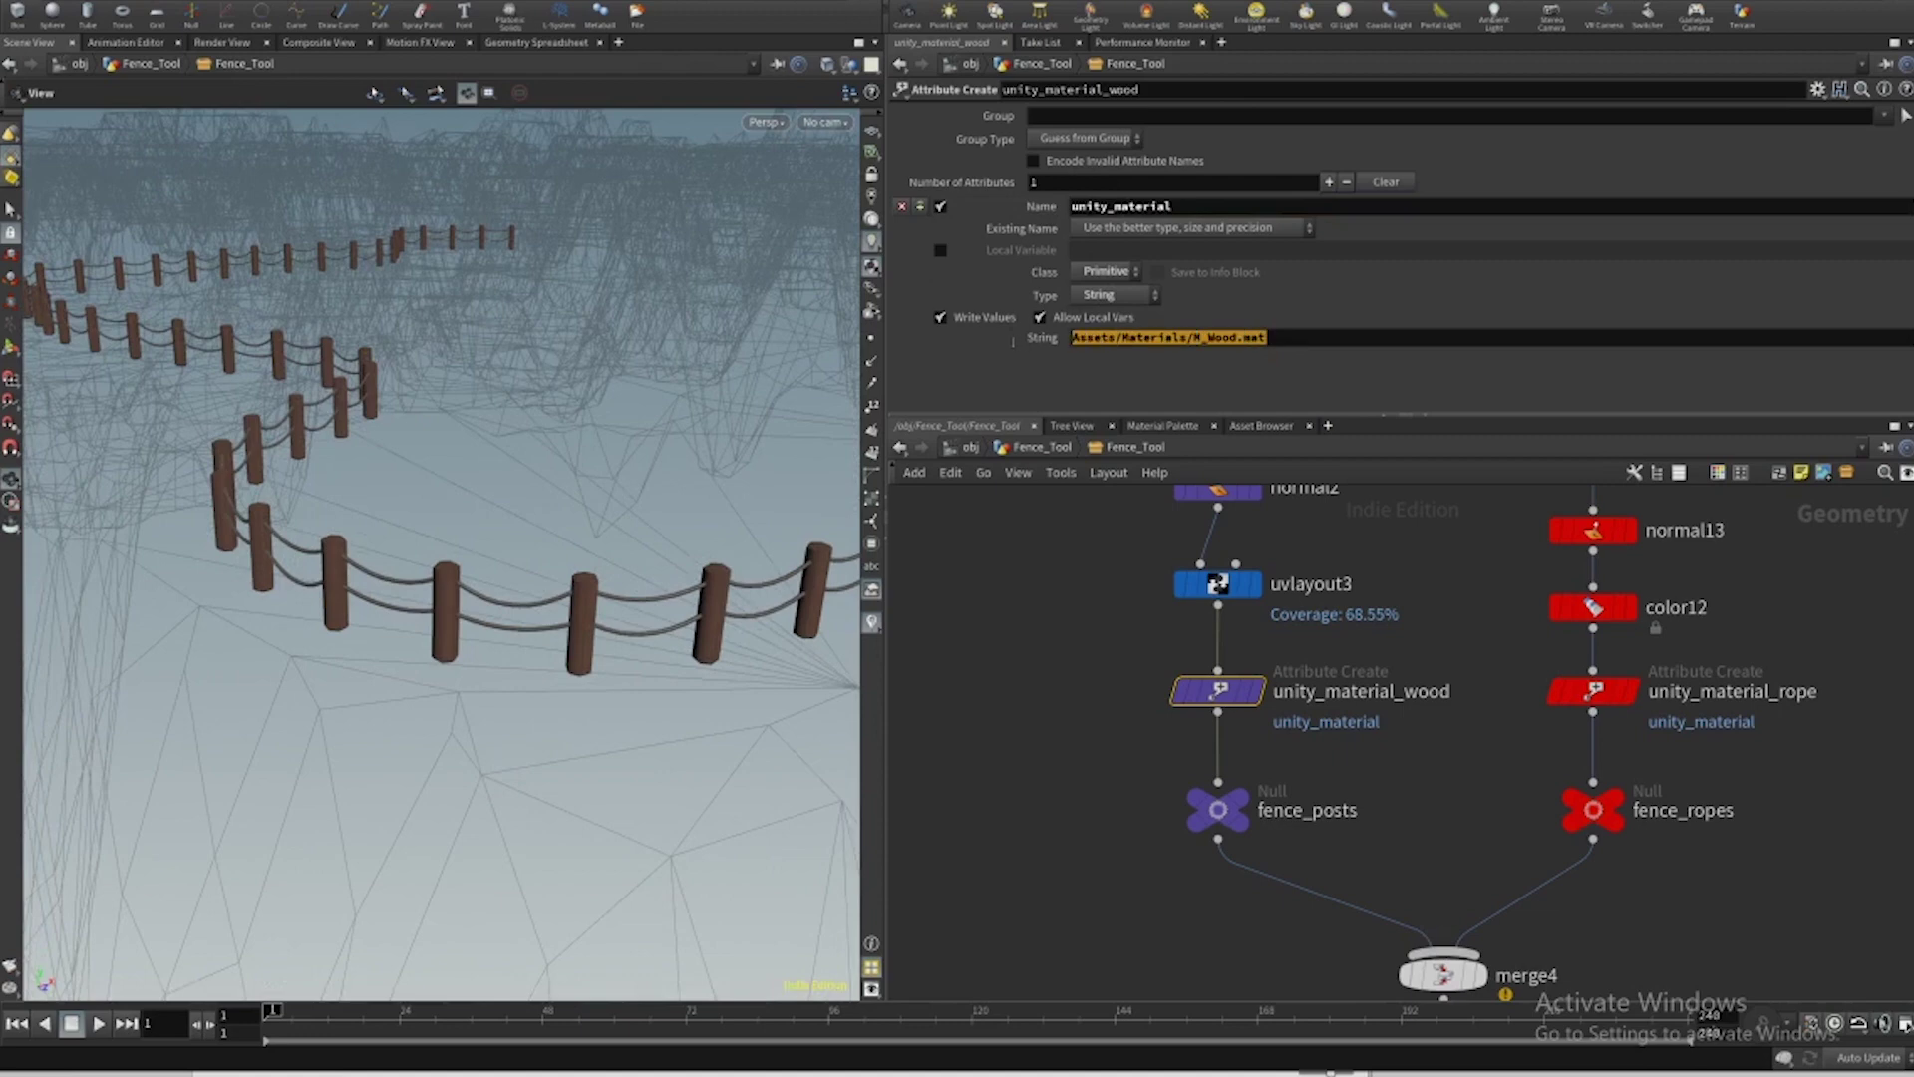
left_click(1067, 801)
middle_click_drag(1055, 906, 1030, 834)
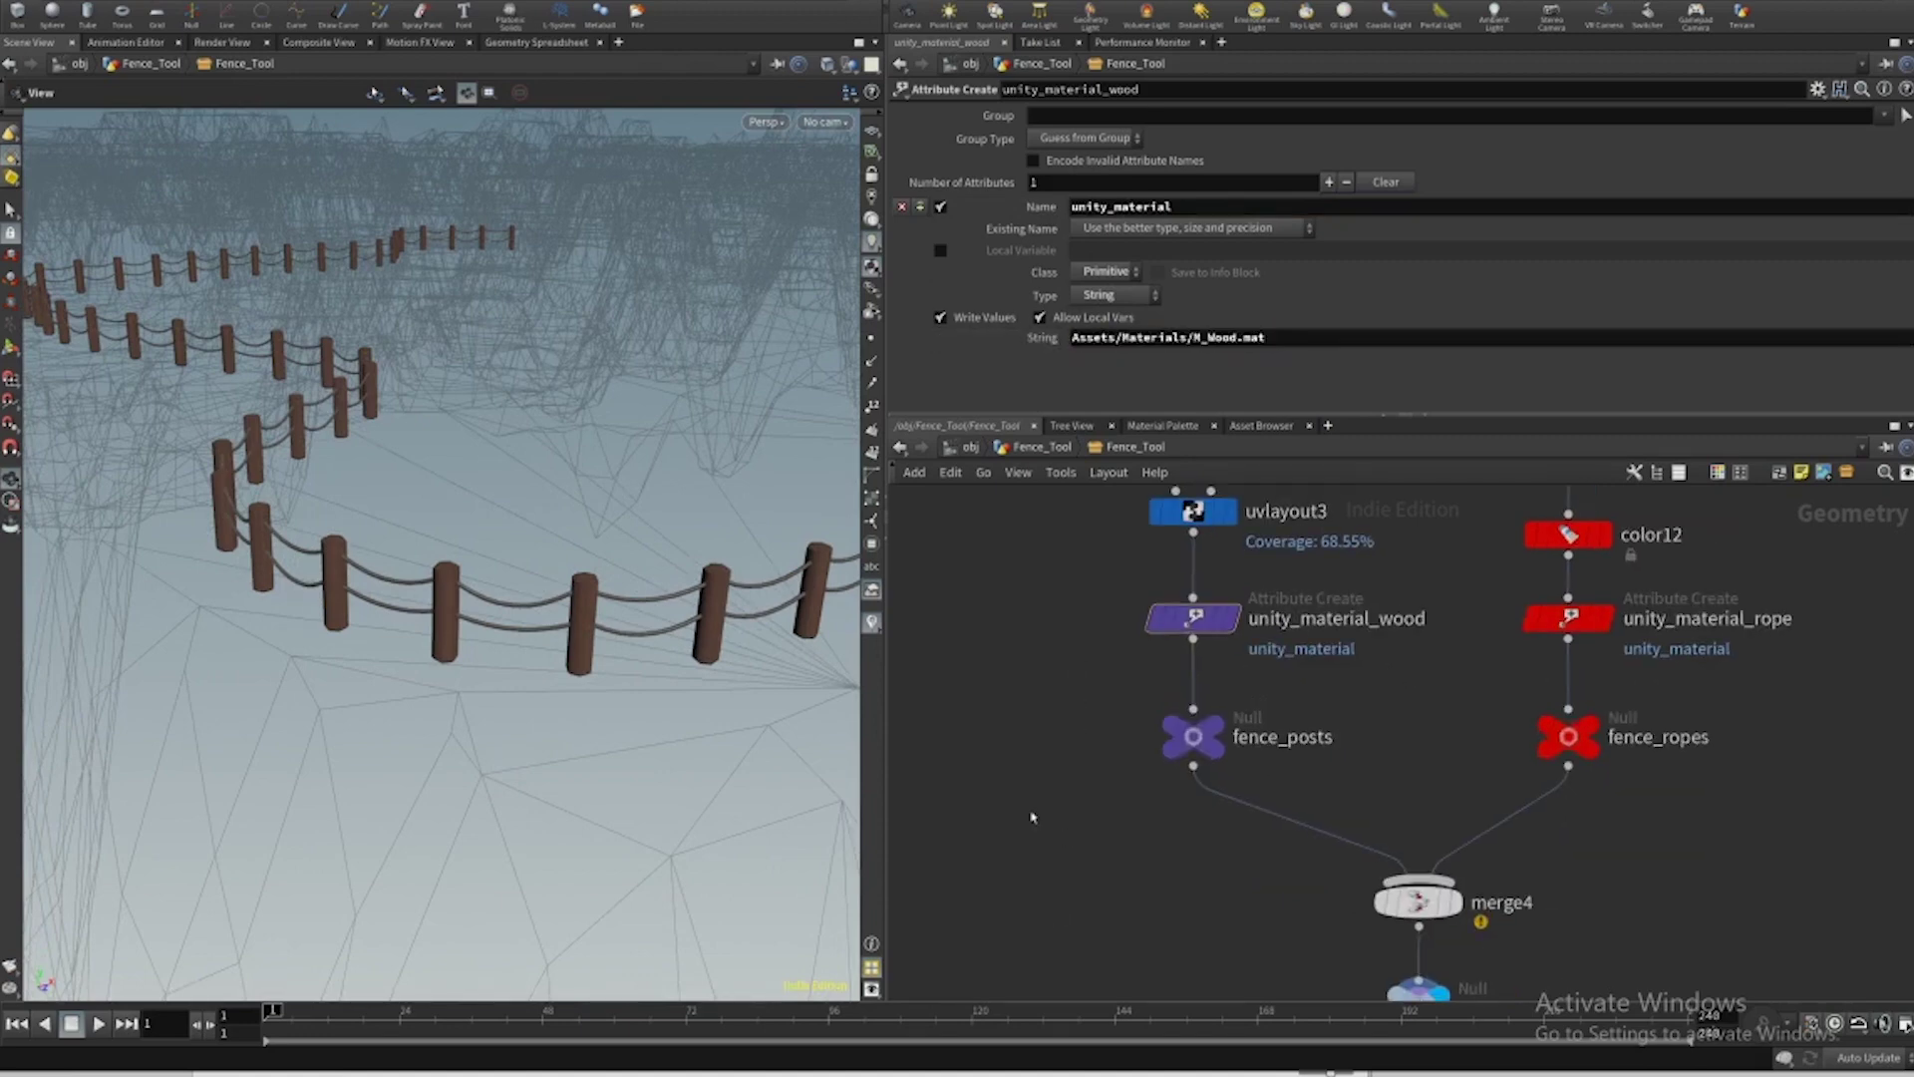
left_click_drag(1265, 340, 1069, 340)
left_click(1086, 682)
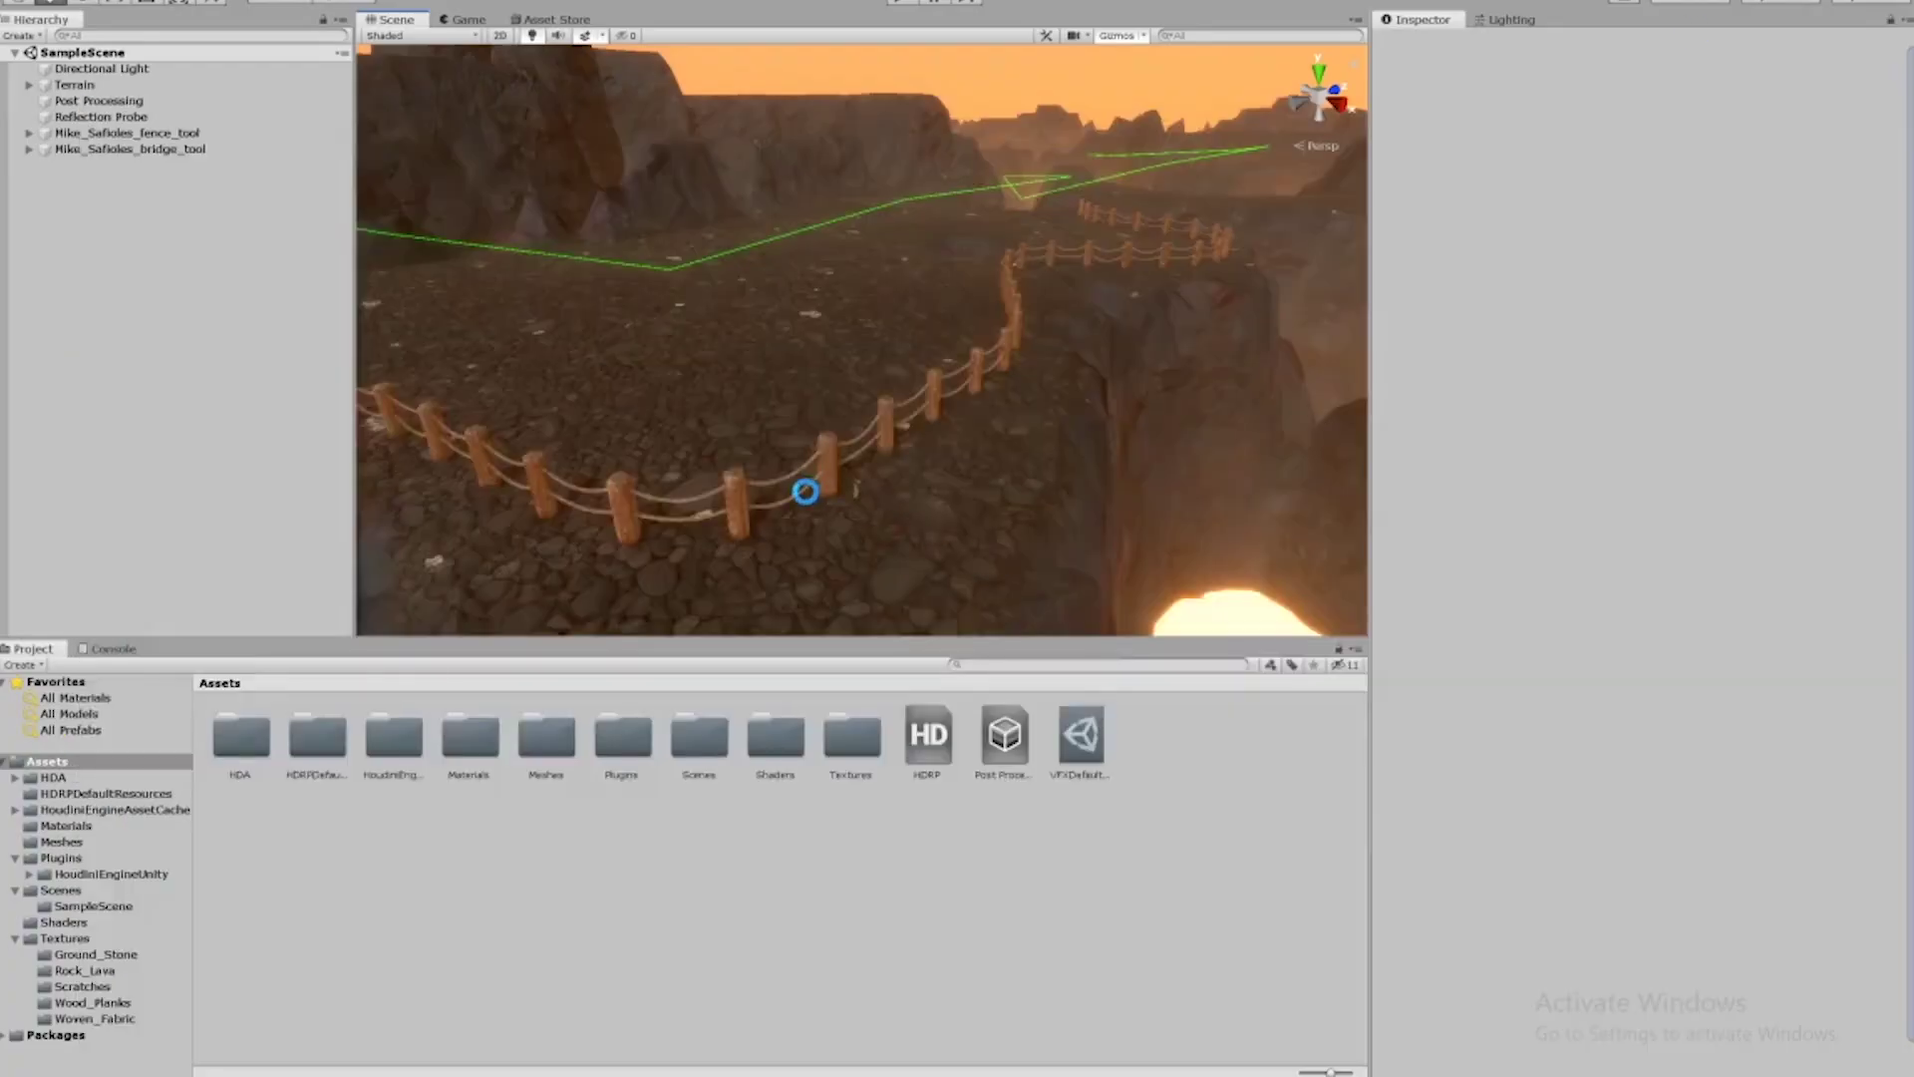
Switch back to Unity, examine the posts' wood material up close, and select the fence to inspect it with its curve.
scroll(800, 488, "up", 3)
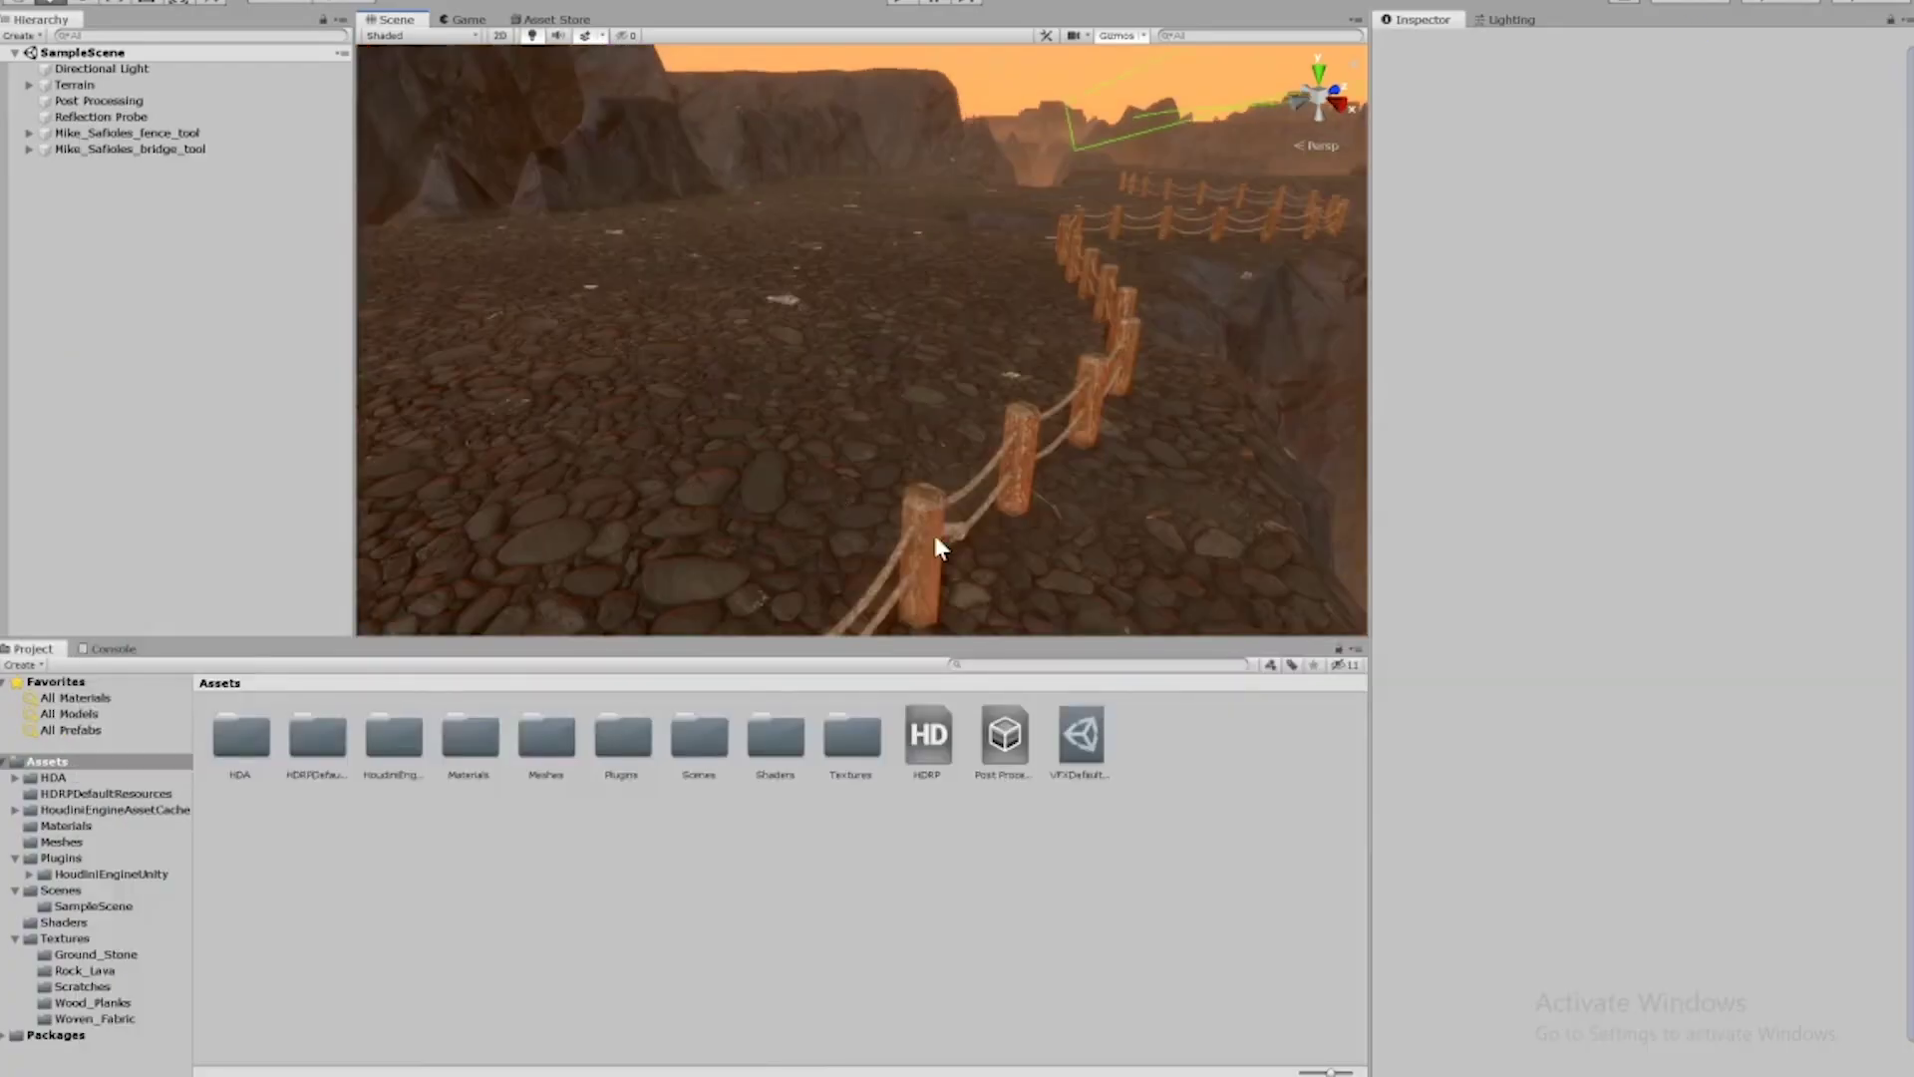
scroll(934, 540, "up", 4)
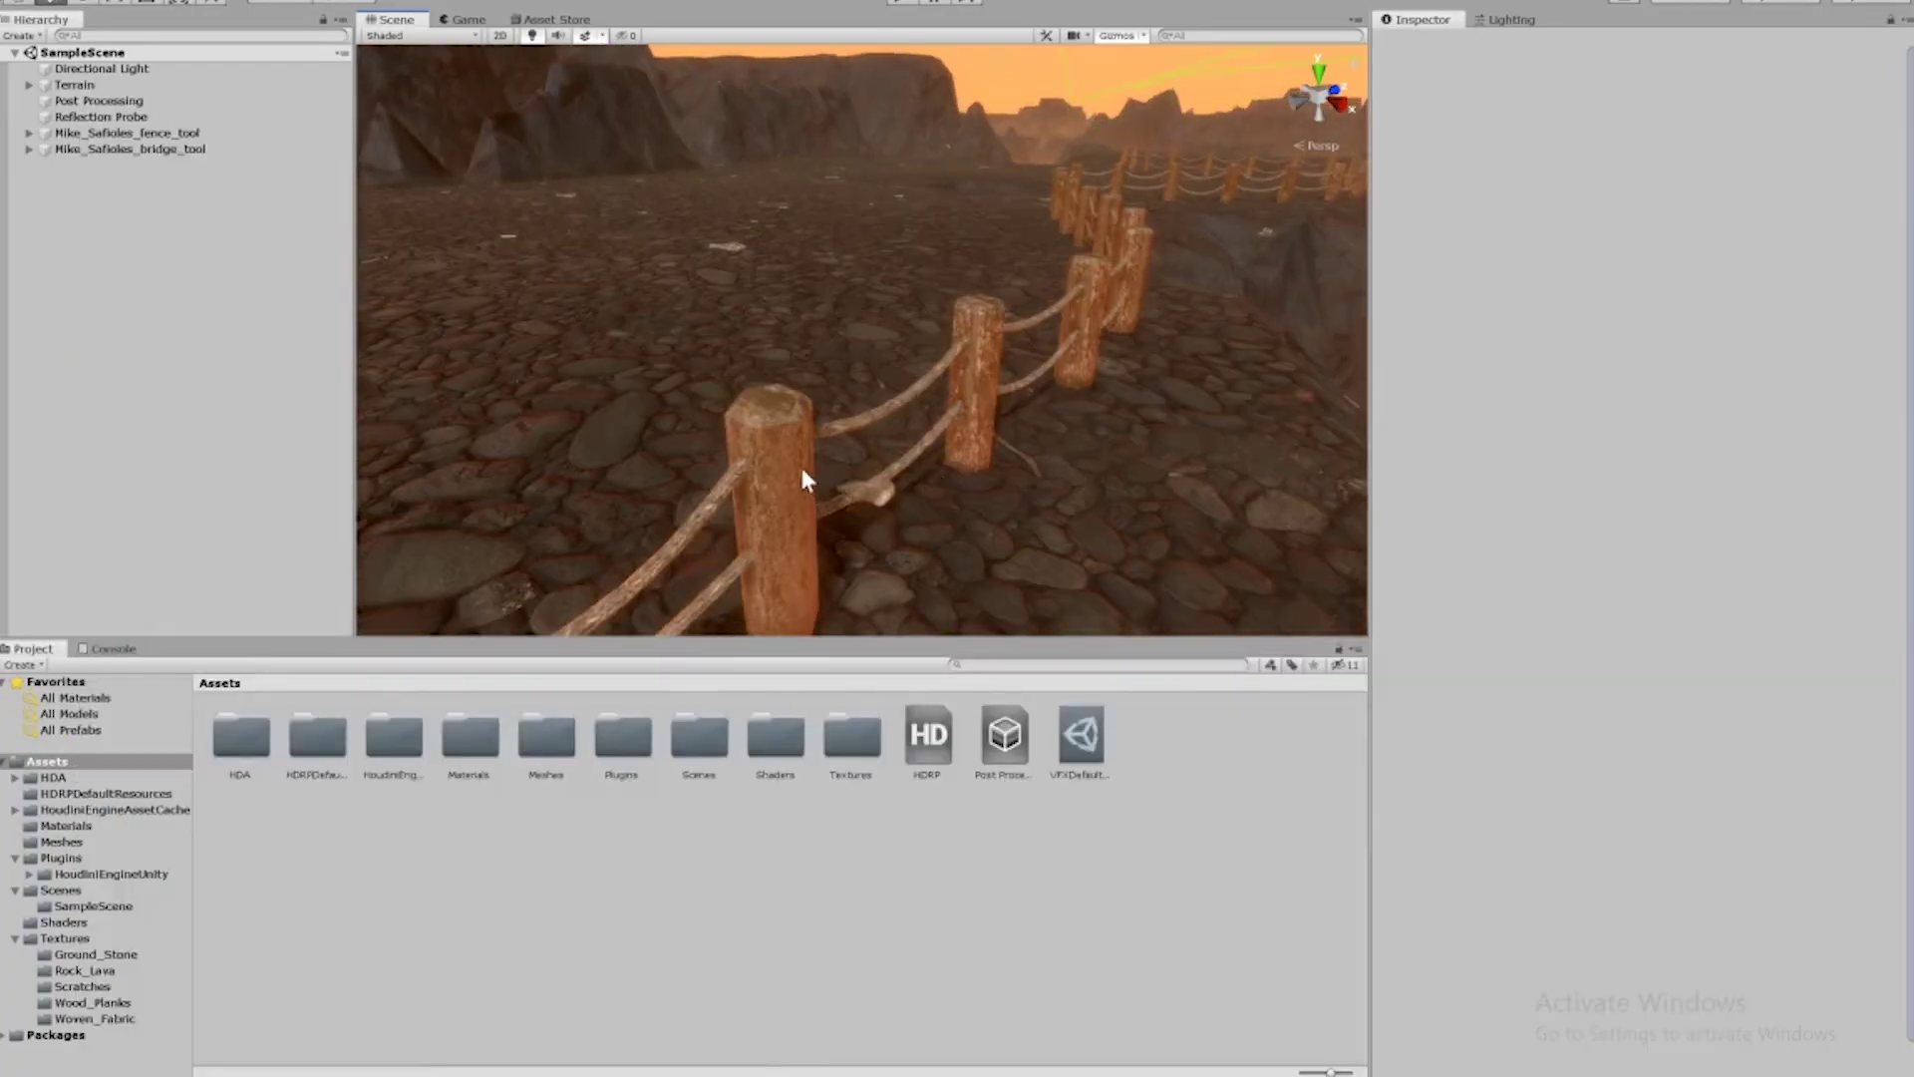
left_click(805, 481)
scroll(788, 448, "down", 2)
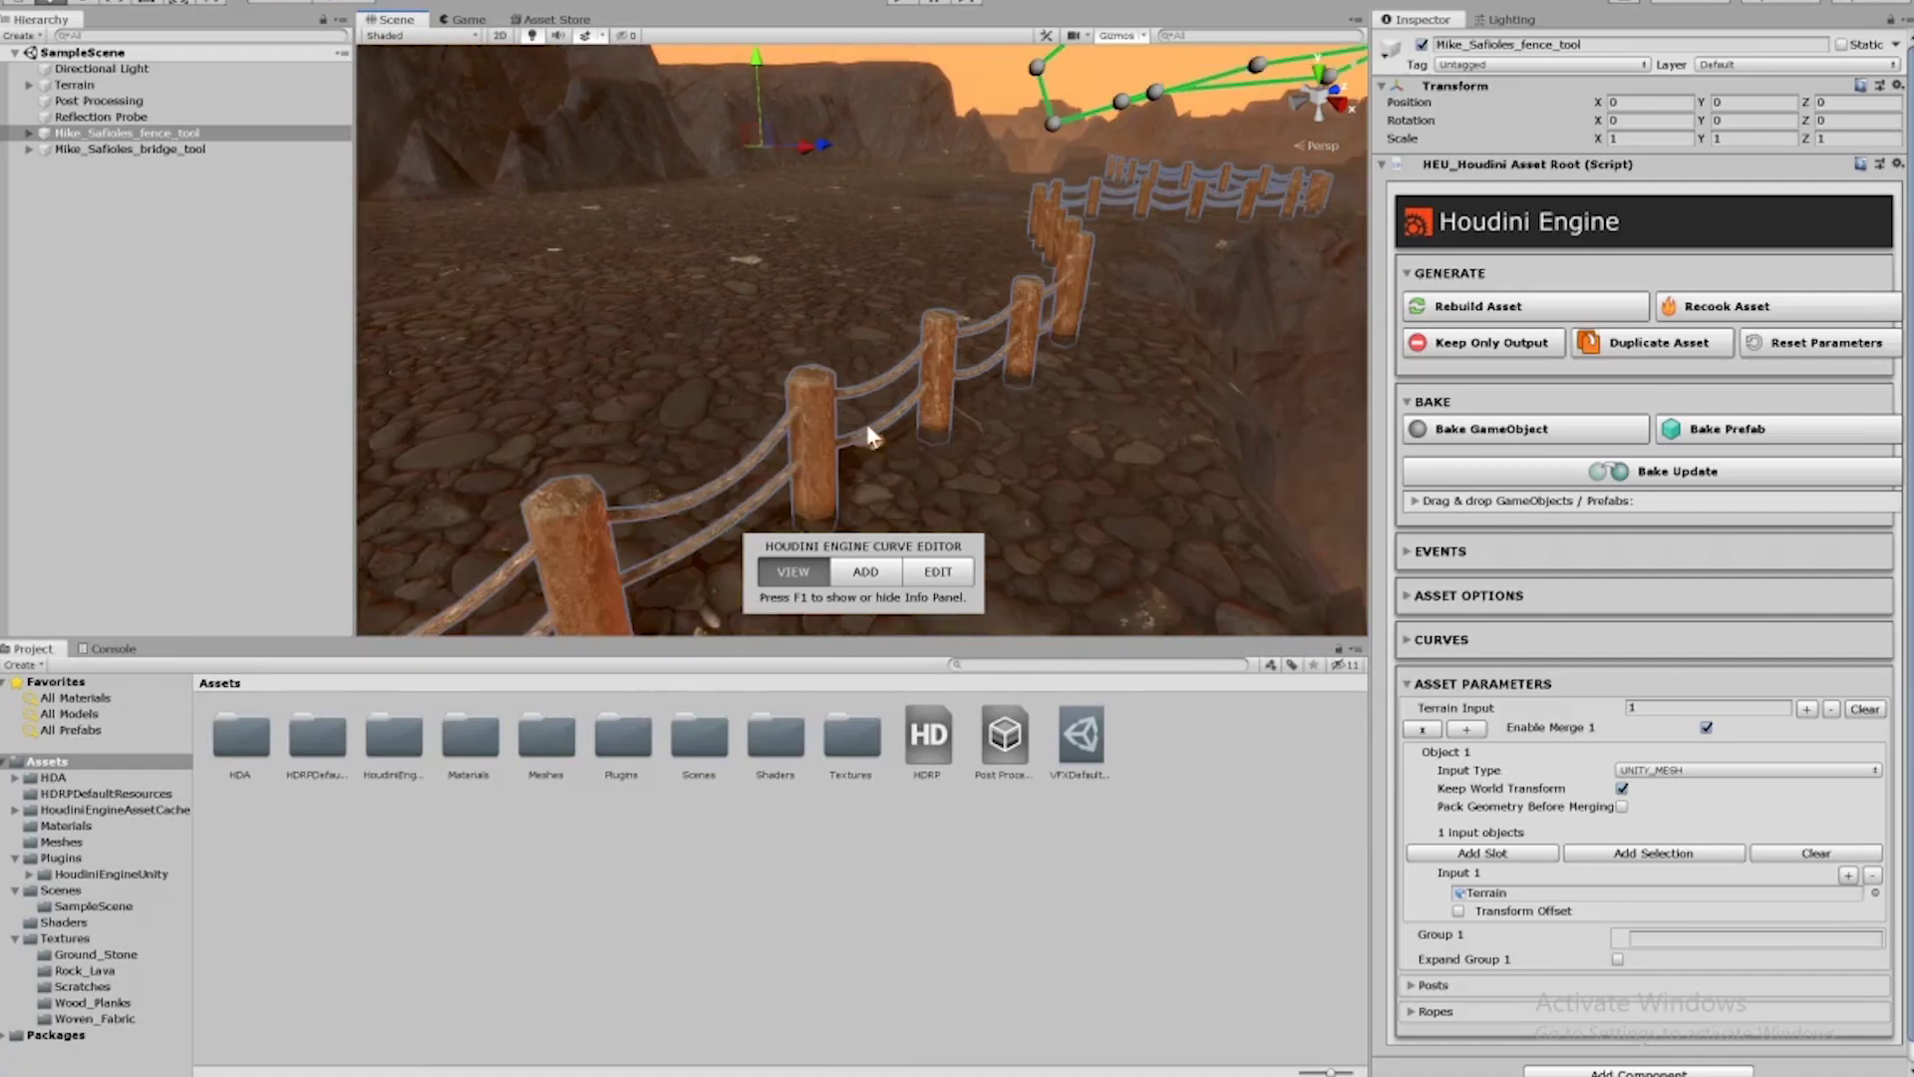
scroll(808, 415, "down", 3)
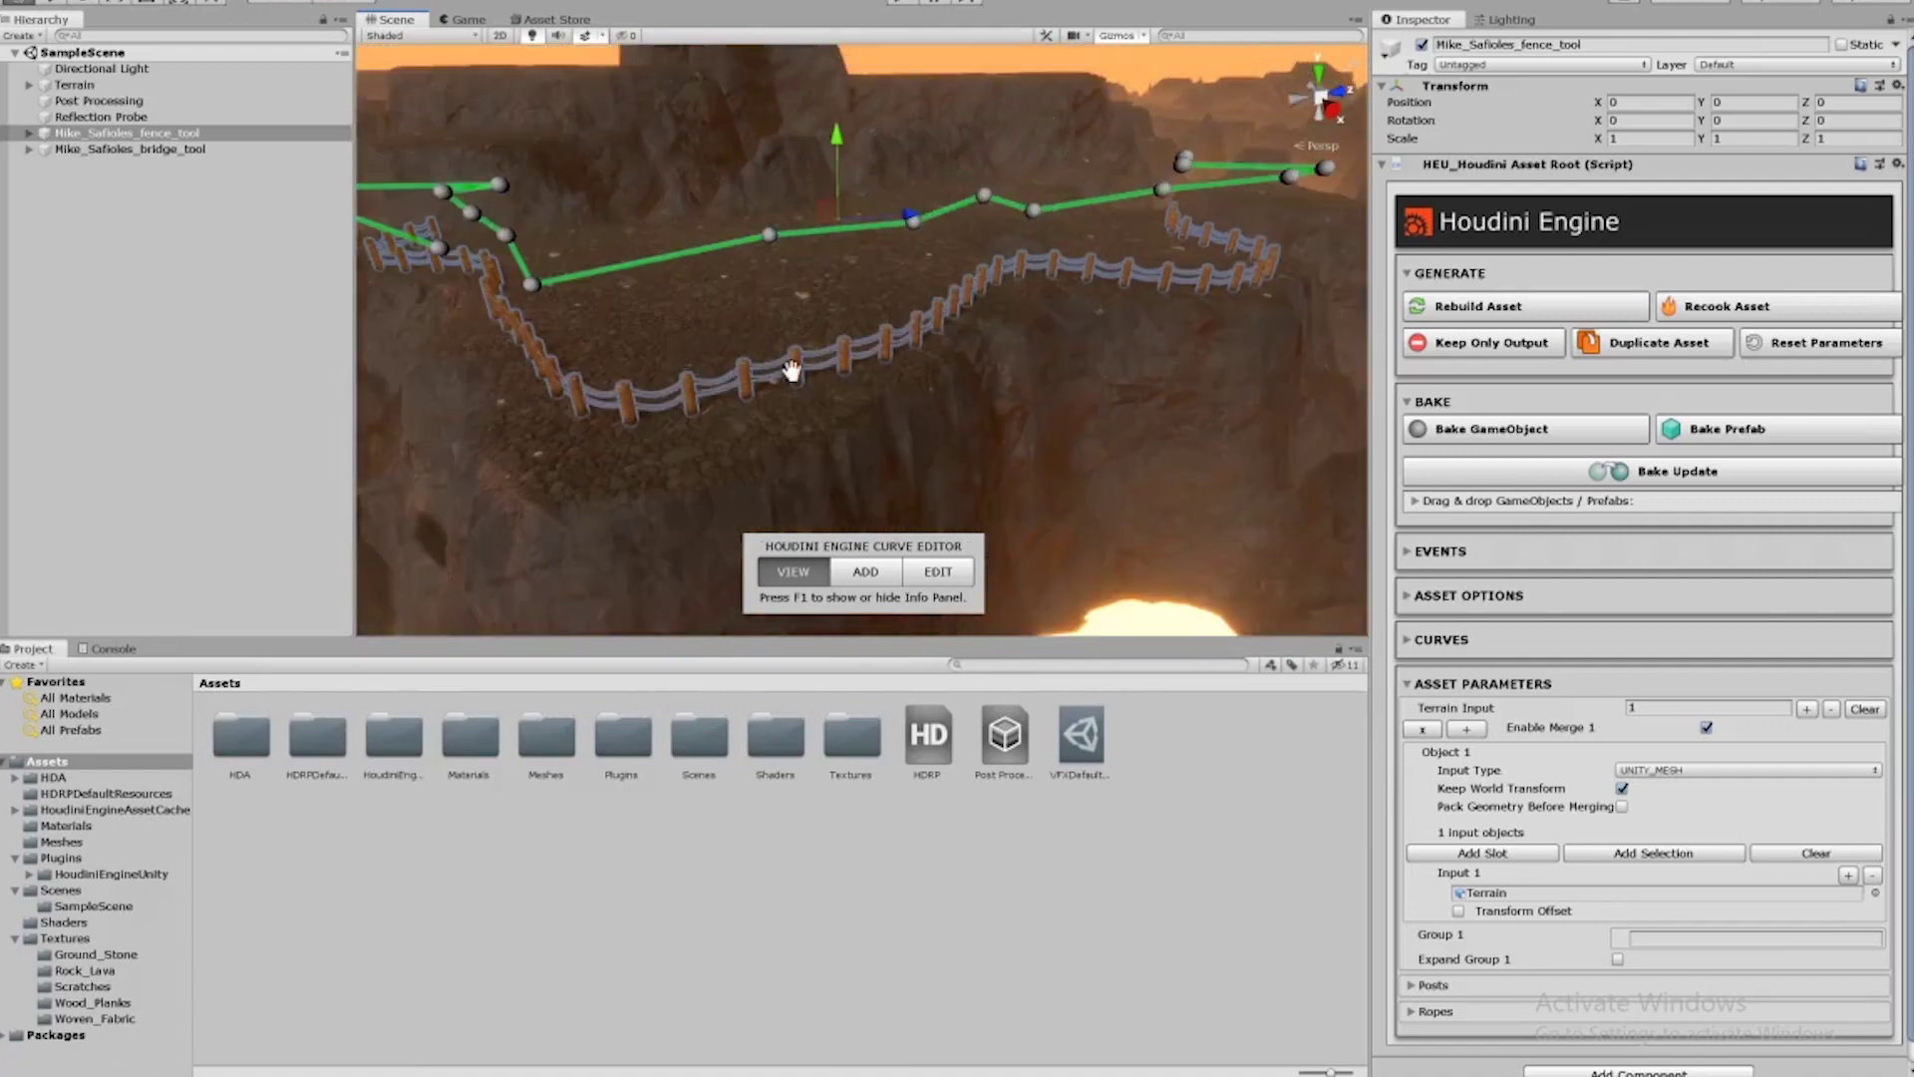
scroll(792, 371, "up", 3)
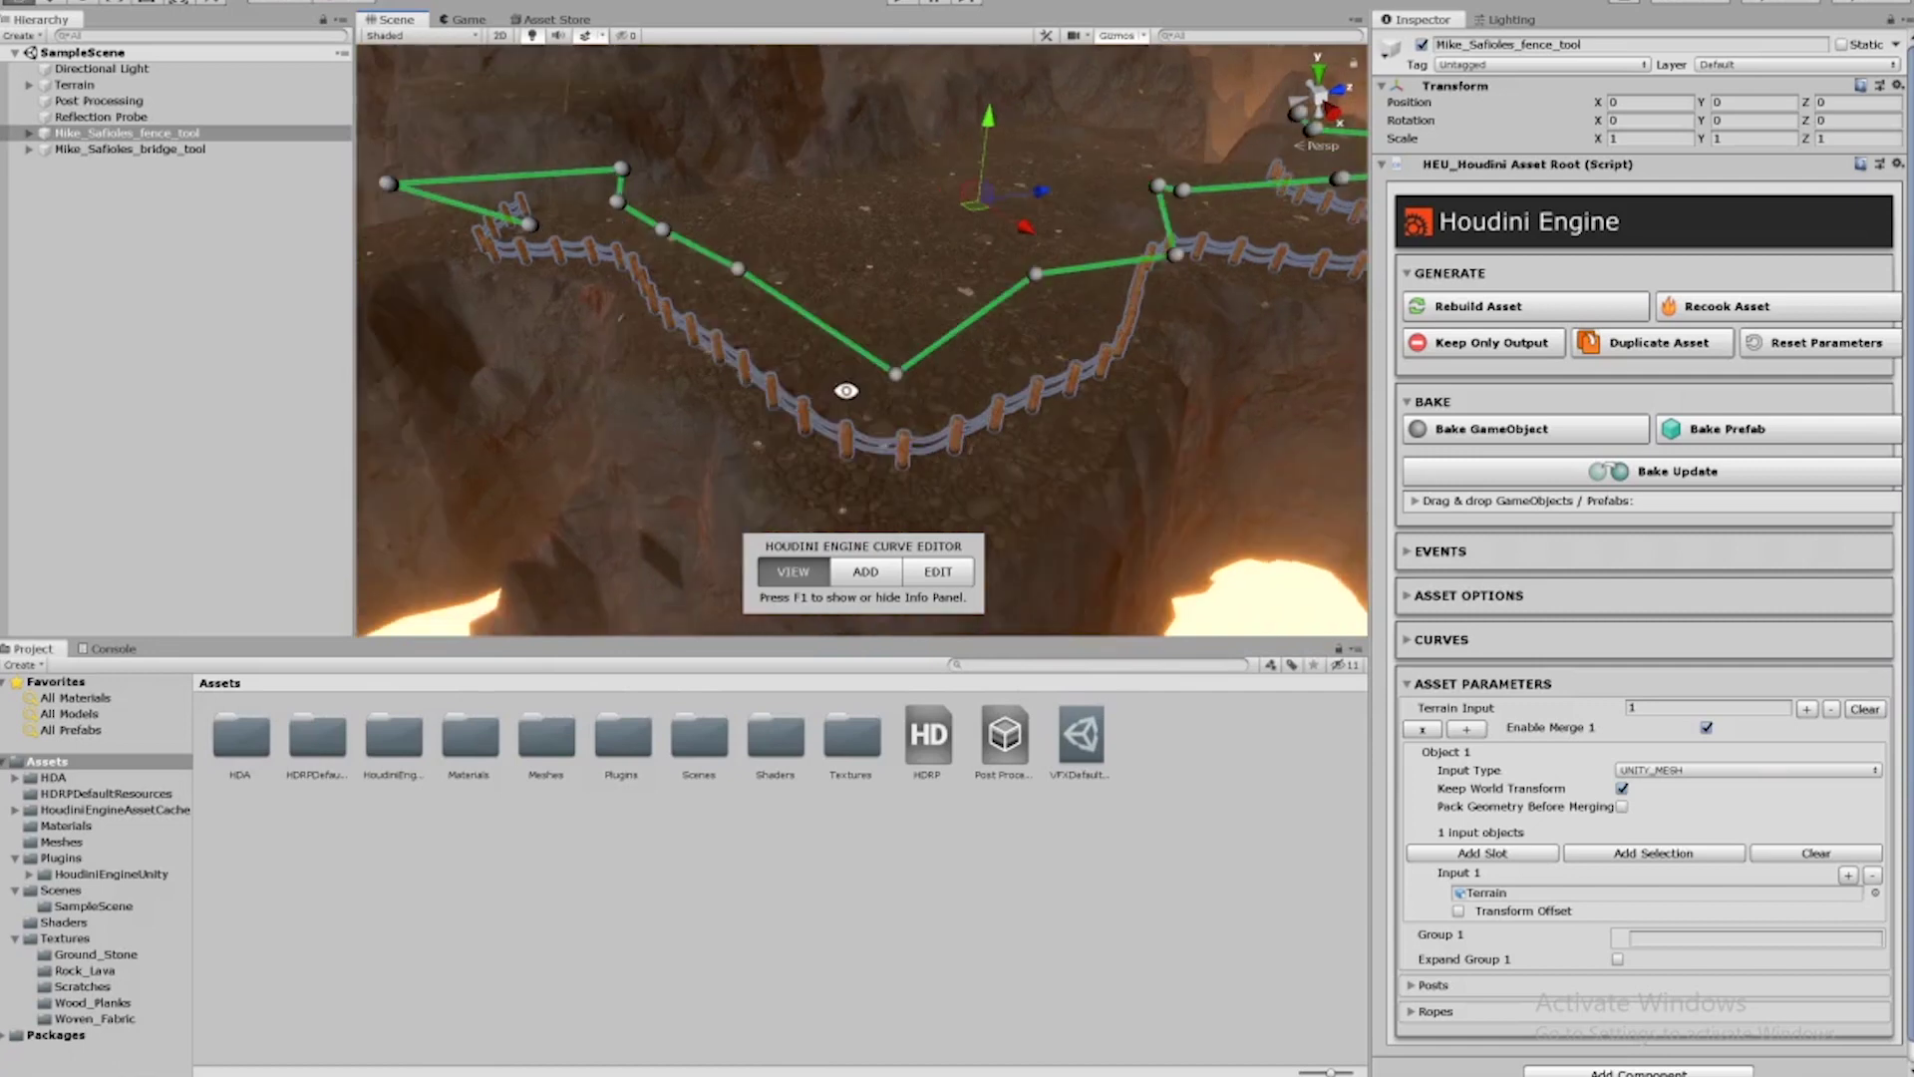
Put the fence's curve into edit mode and expand the asset's Posts and Ropes parameters.
left_click(937, 576)
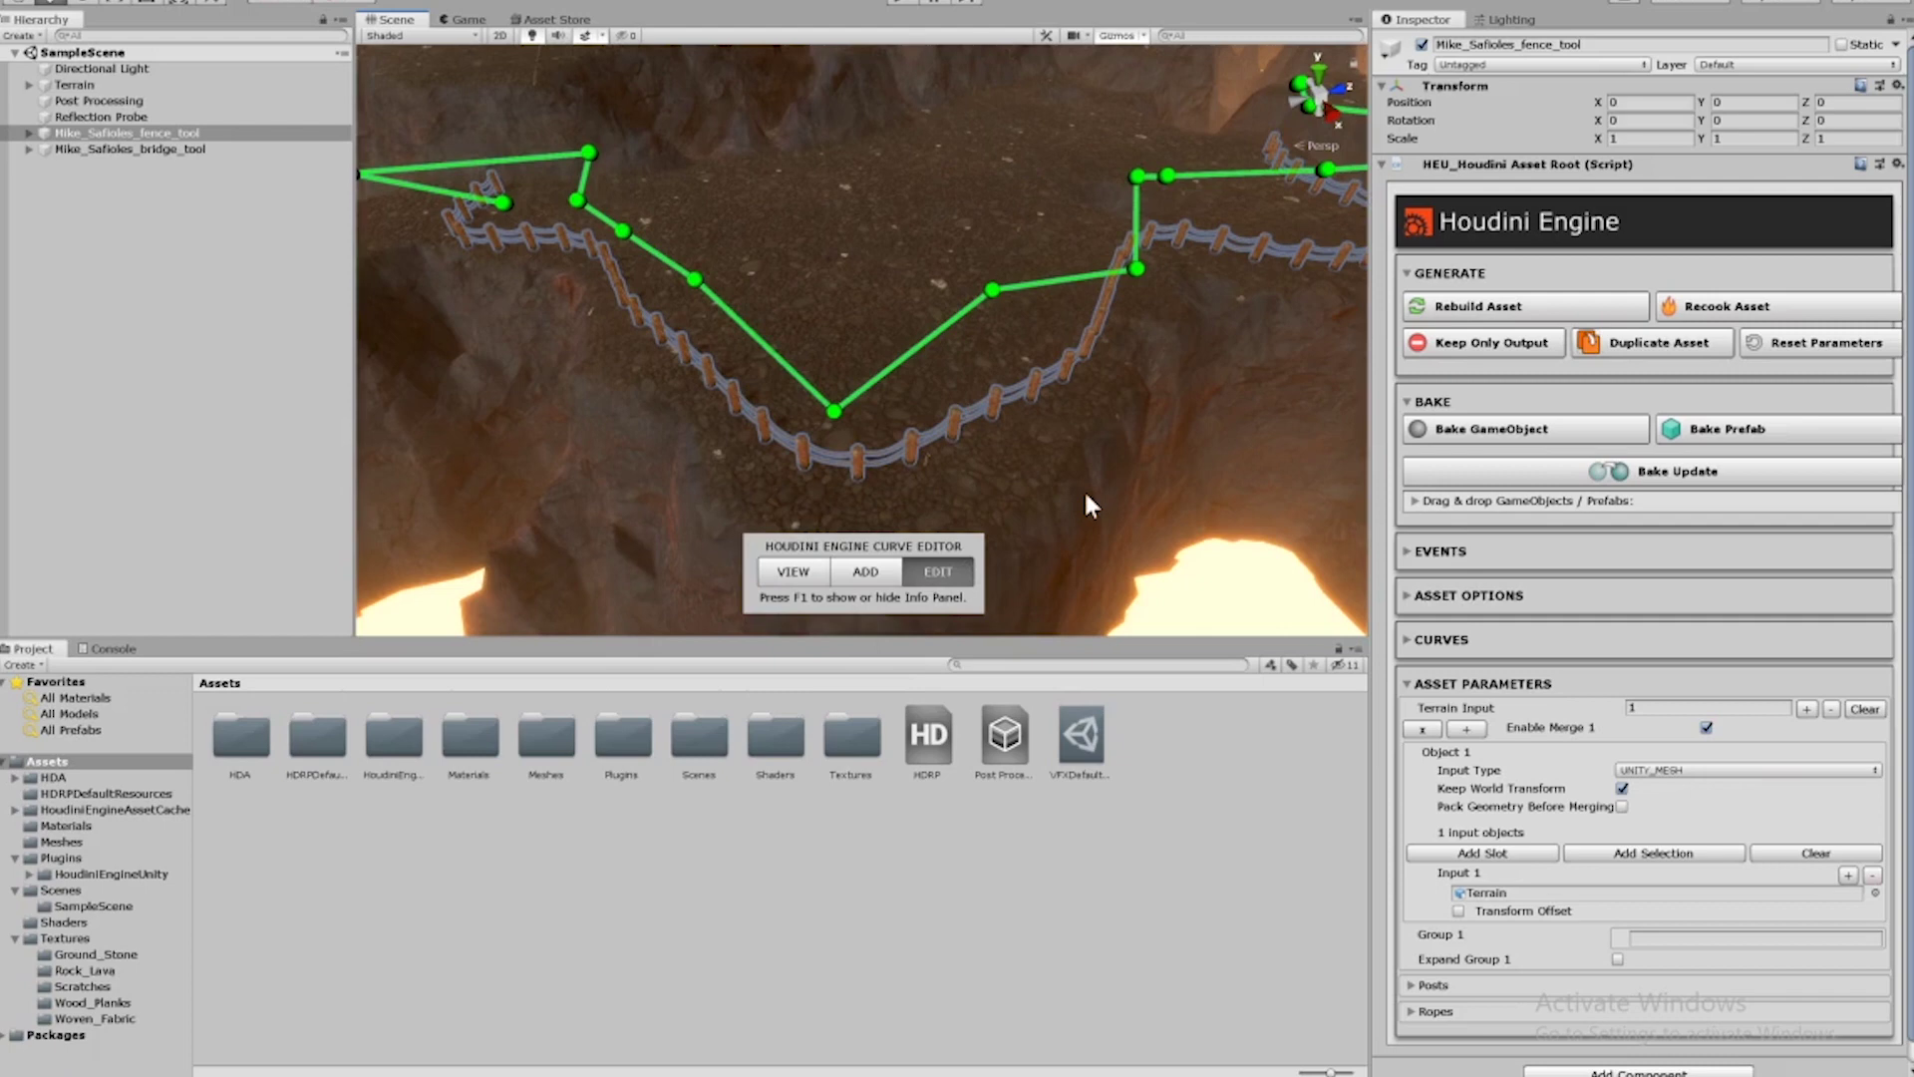
left_click_drag(913, 432, 1120, 325, "alt")
scroll(1471, 973, "down", 1)
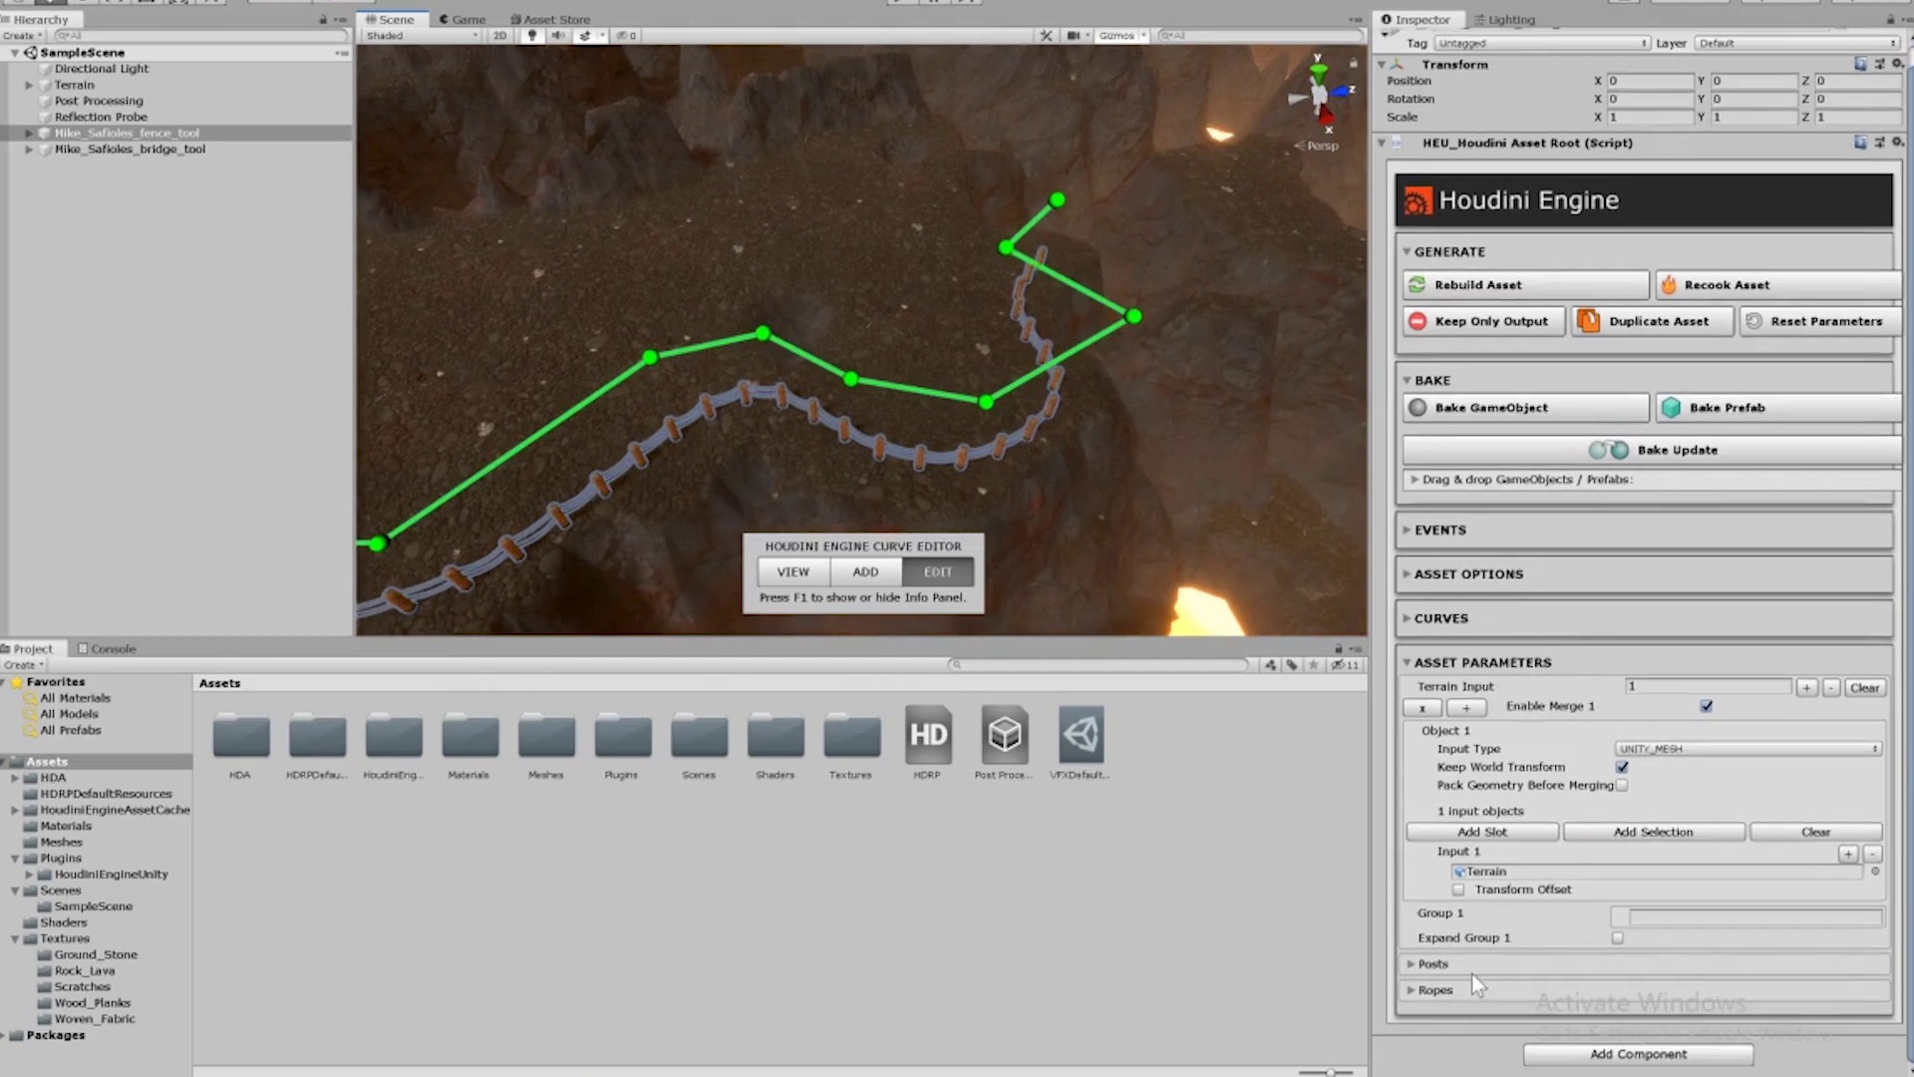
left_click(1411, 965)
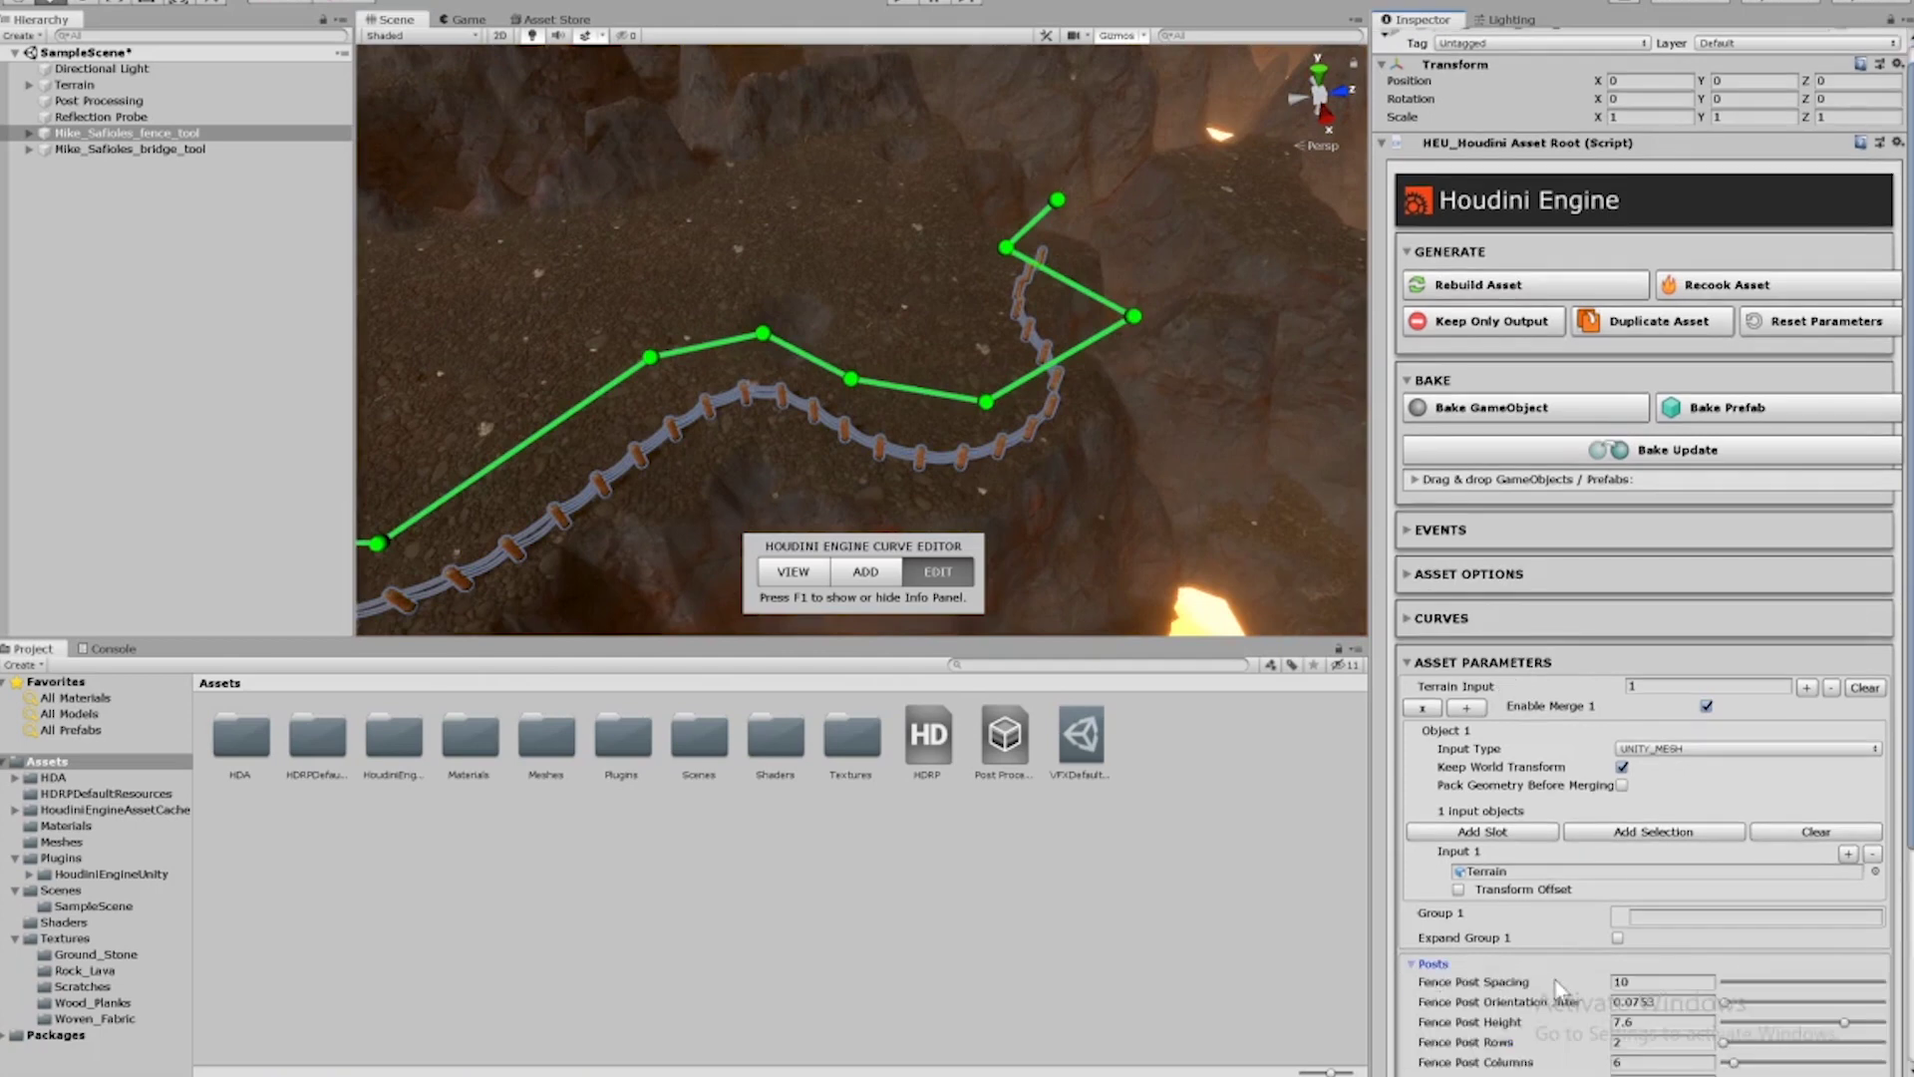
scroll(1664, 824, "down", 5)
Move the third curve point from the fence's end inward on the plateau and recook the fence asset.
left_click_drag(1057, 488, 1057, 327, "alt")
left_click(997, 391)
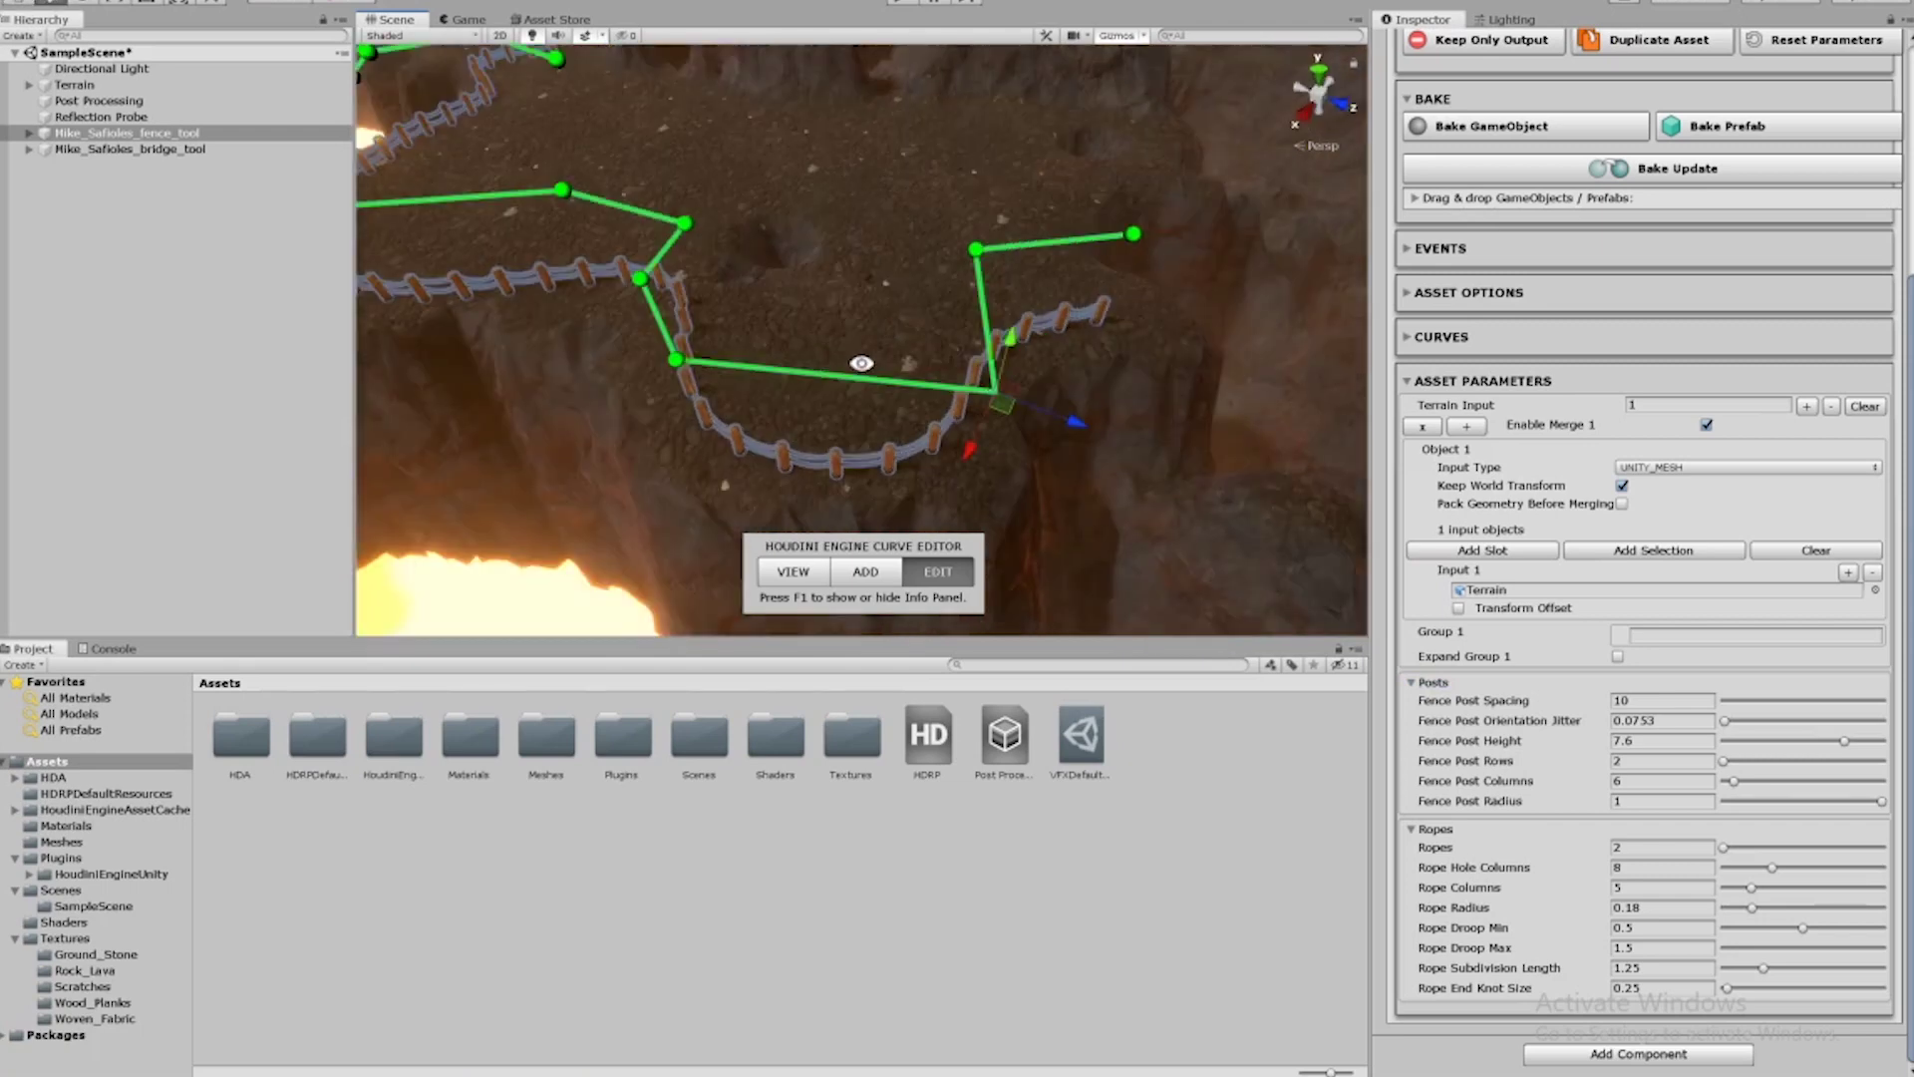
left_click_drag(853, 361, 853, 249, "alt")
left_click_drag(966, 385, 854, 284)
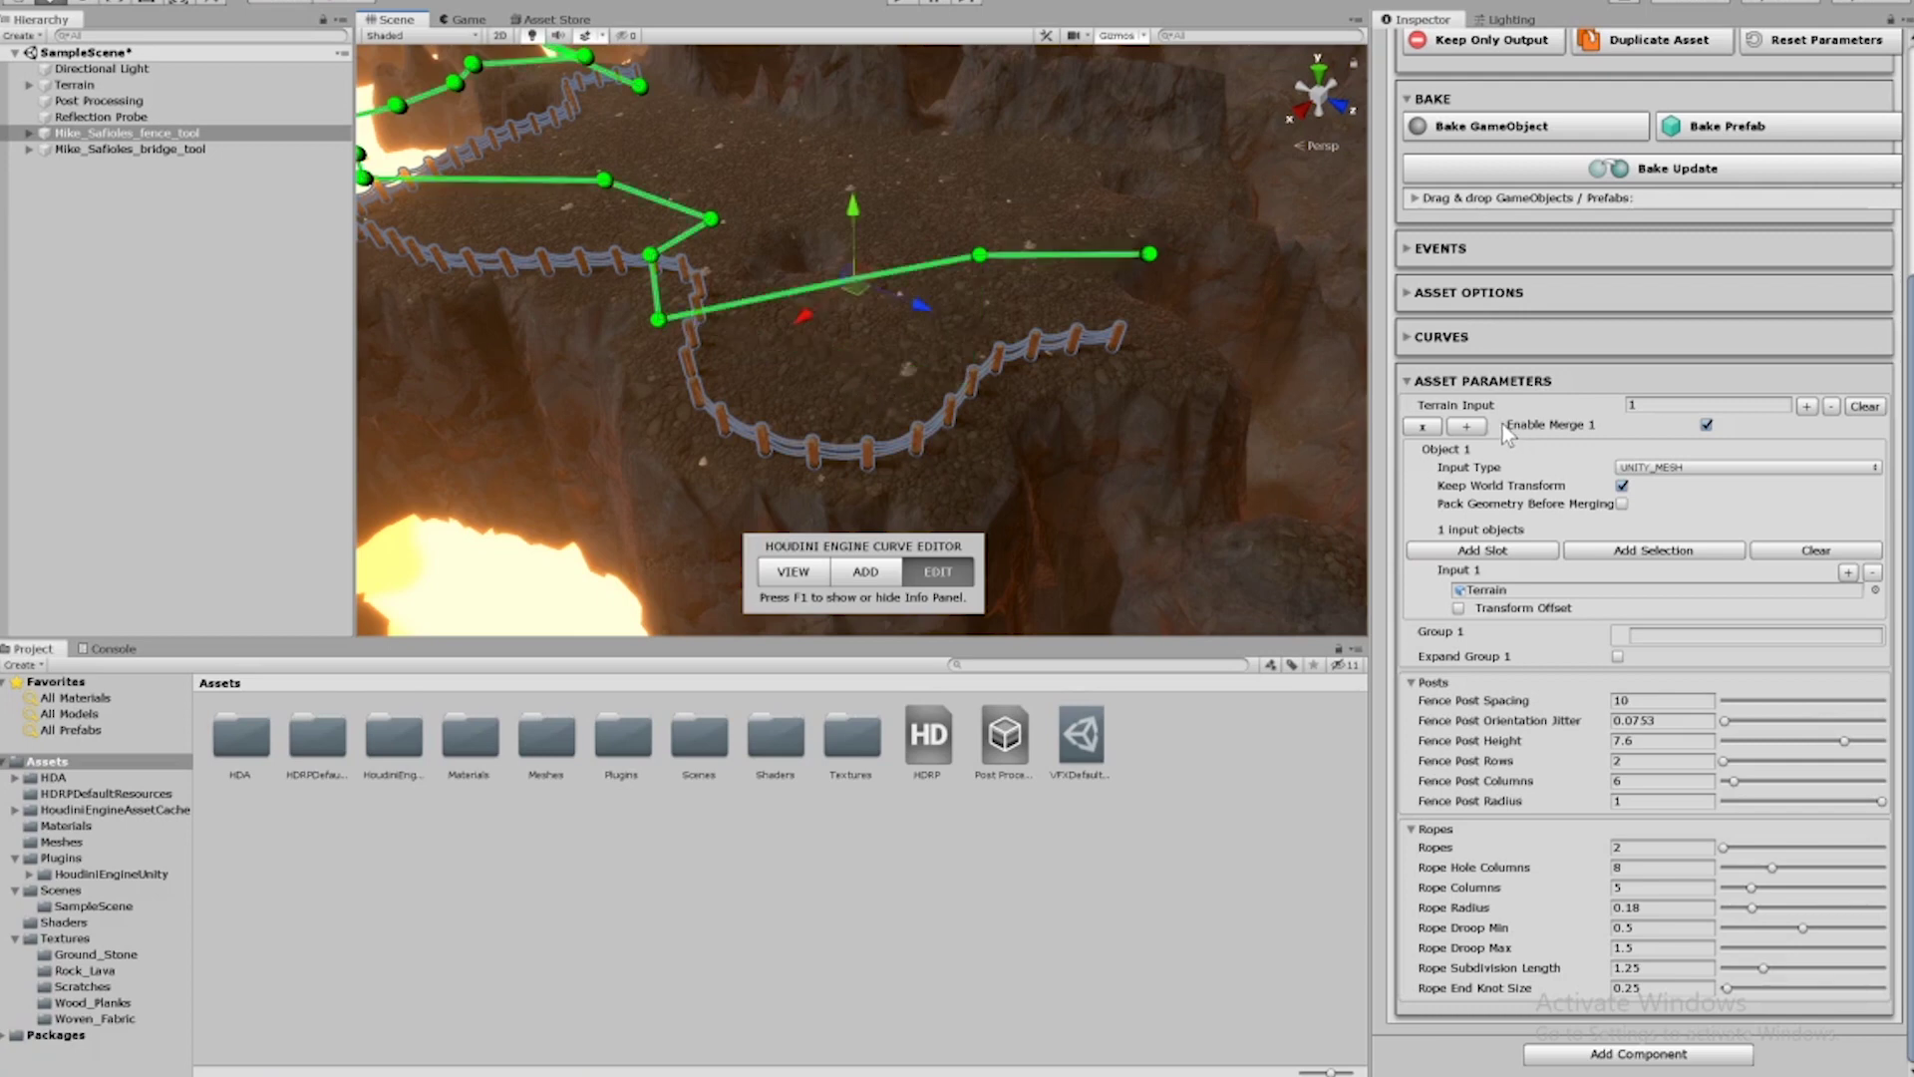
scroll(1503, 428, "up", 5)
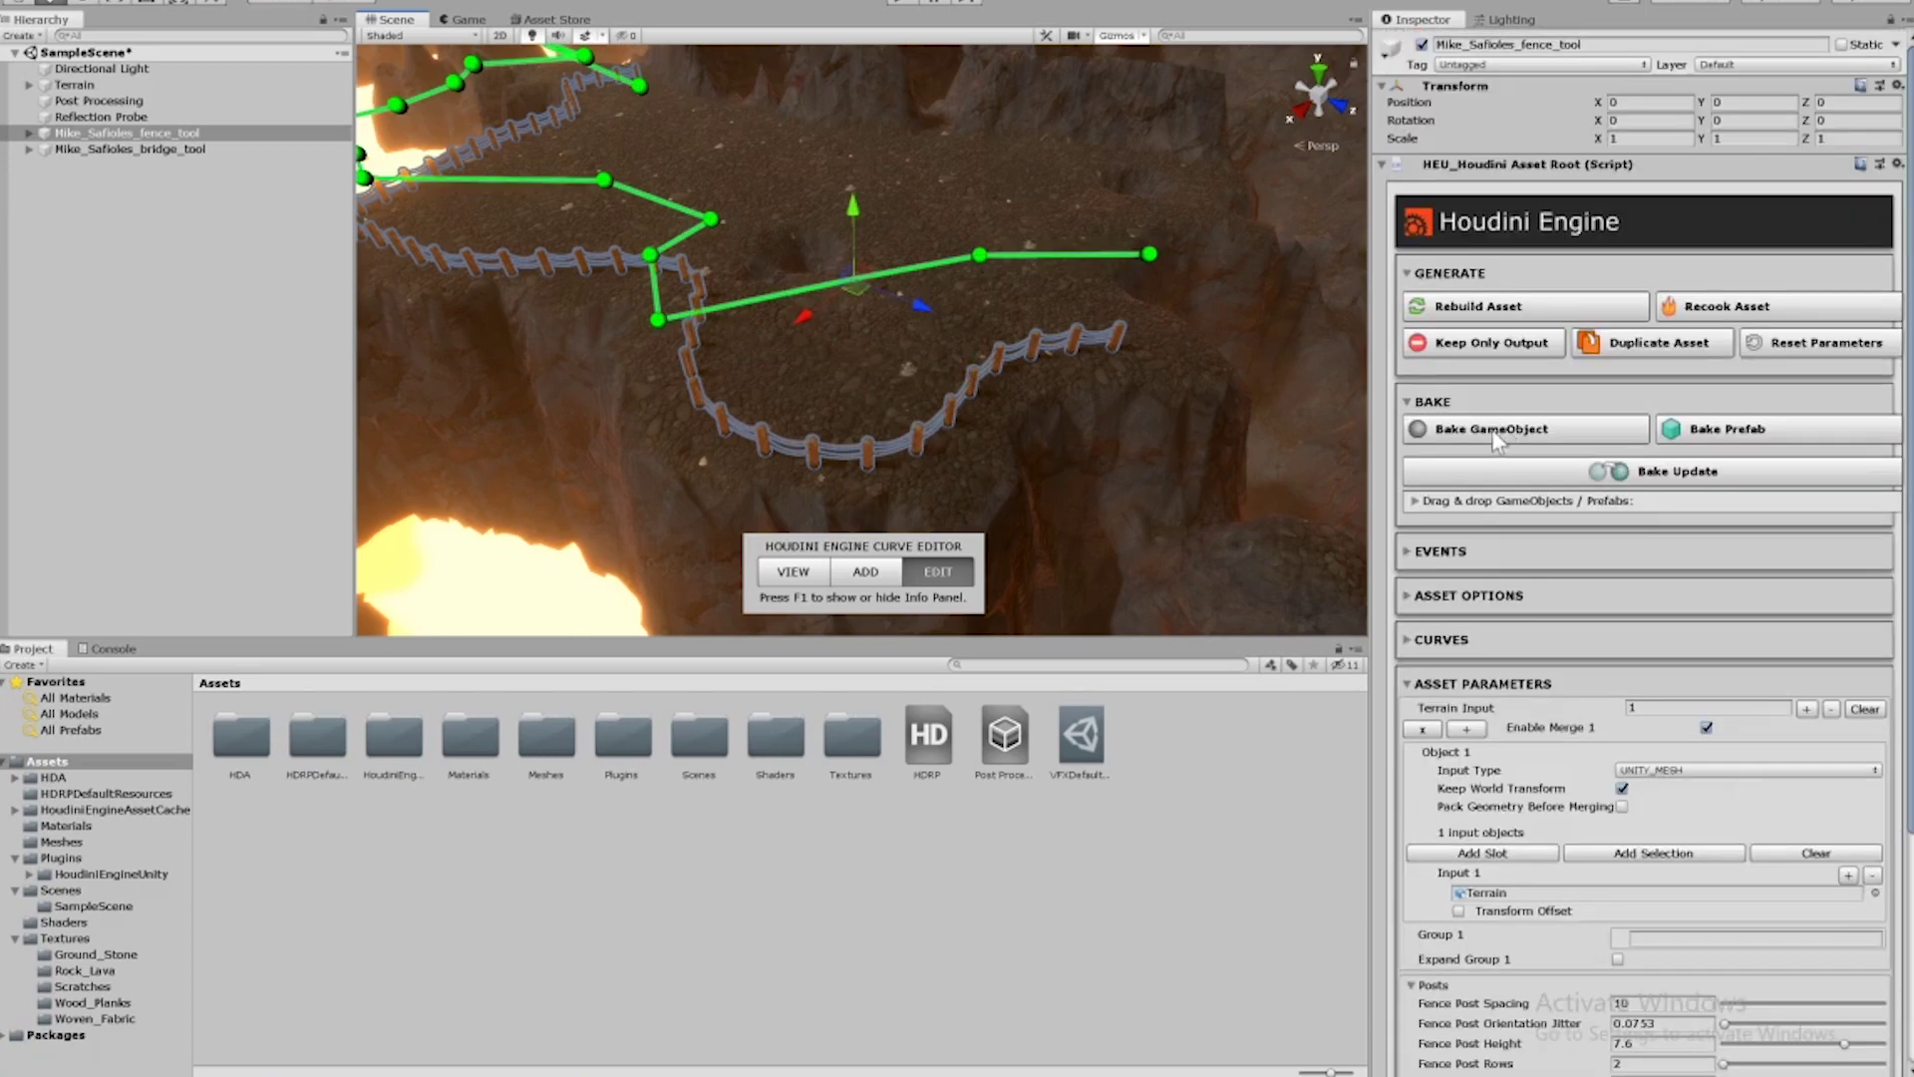
left_click(1730, 313)
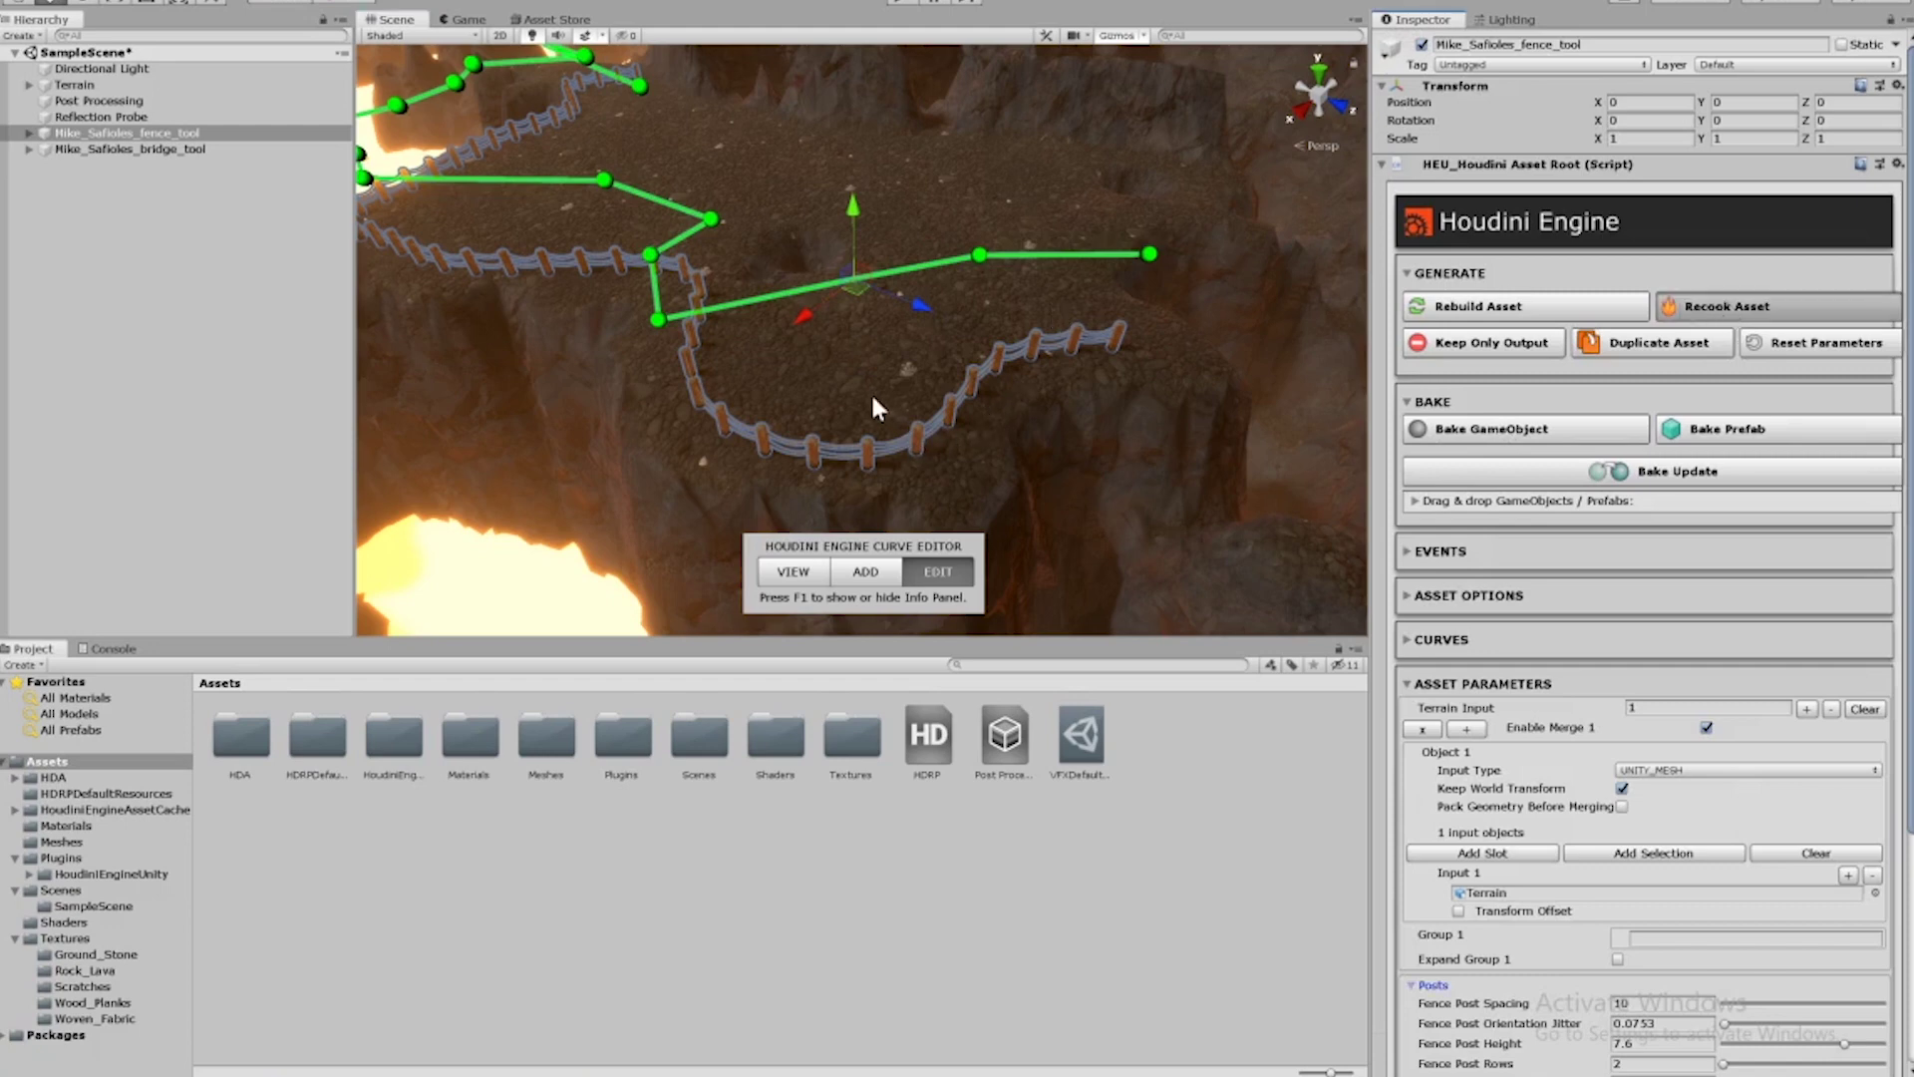
mouse_move(871, 396)
right_mouse_down()
mouse_move(854, 376)
mouse_move(1009, 369)
mouse_move(1141, 222)
mouse_move(974, 376)
mouse_move(770, 437)
mouse_move(1083, 335)
mouse_move(1058, 423)
mouse_move(827, 419)
mouse_move(881, 348)
mouse_move(1047, 306)
mouse_move(819, 357)
mouse_move(914, 379)
mouse_move(892, 419)
right_mouse_up()
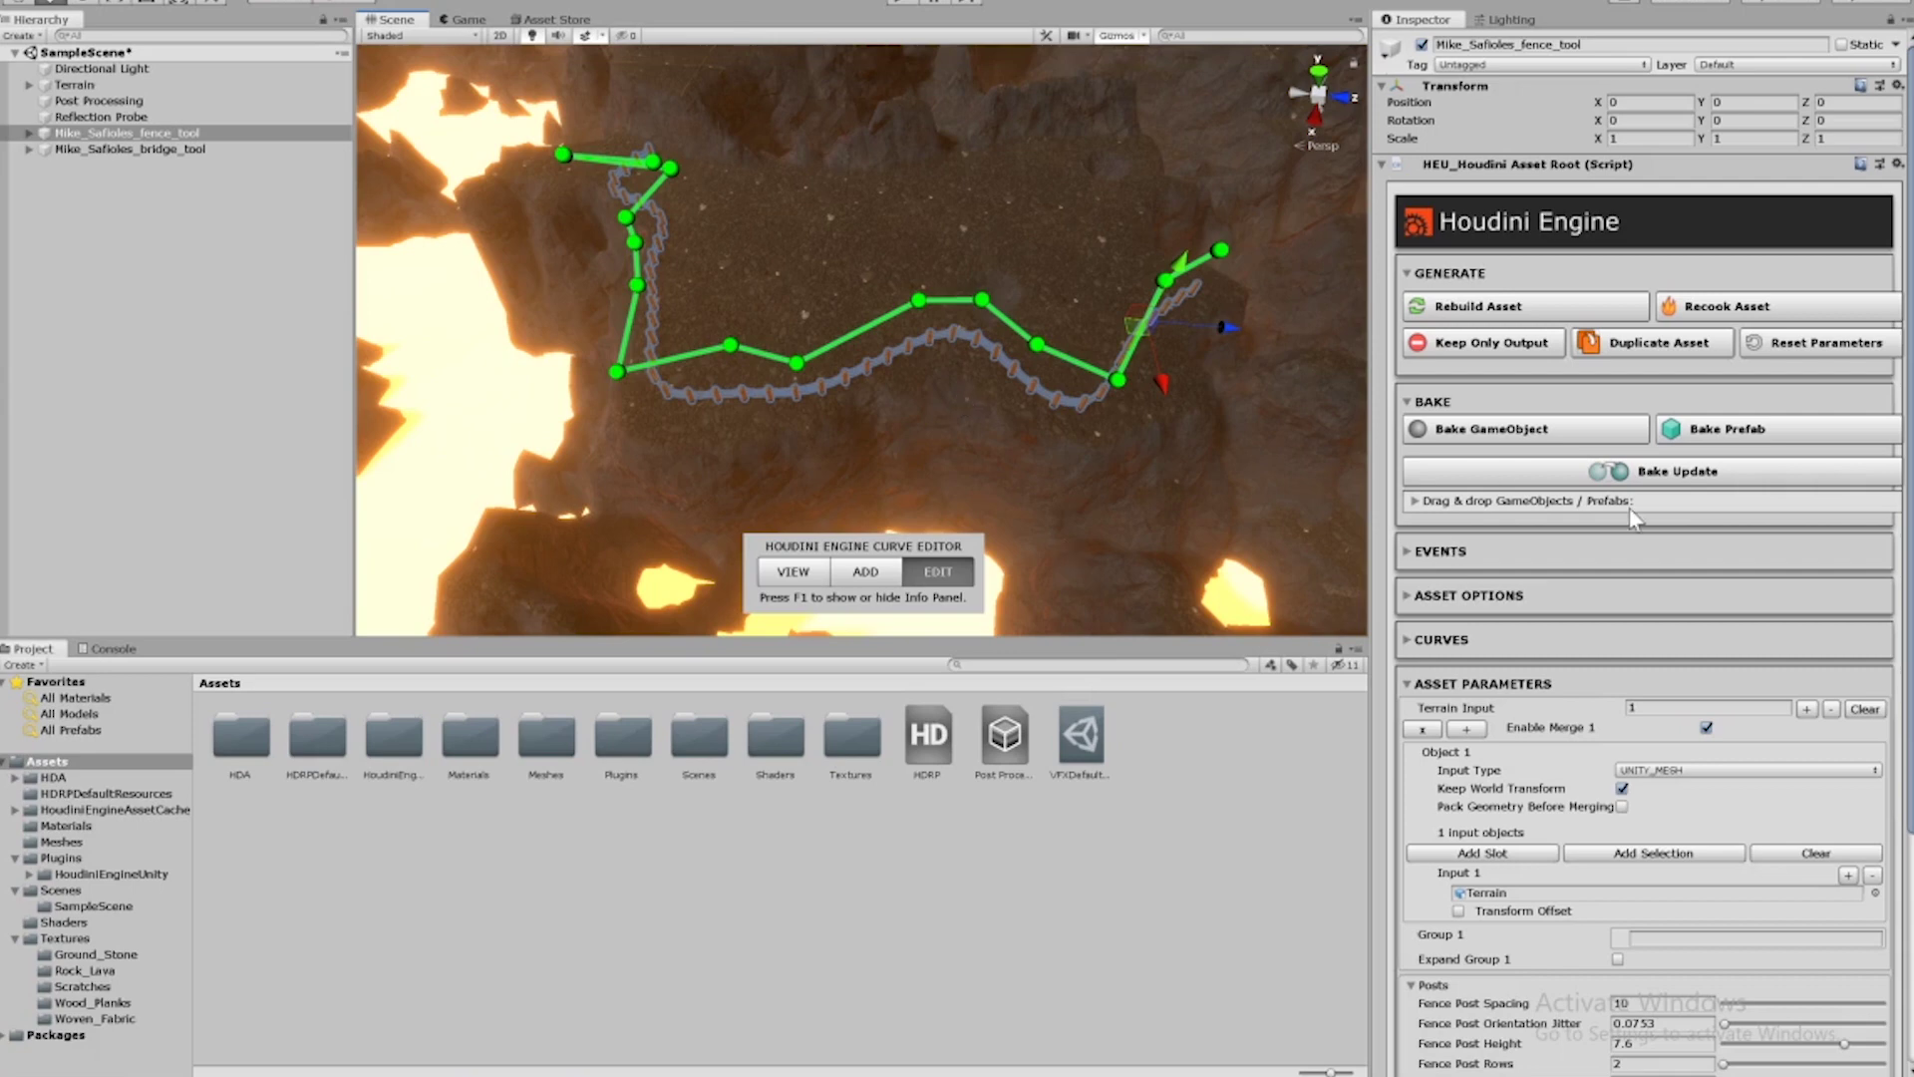
Review the fence's parameters, and select the bridge tool asset spanning the lava chasm.
scroll(1557, 720, "down", 5)
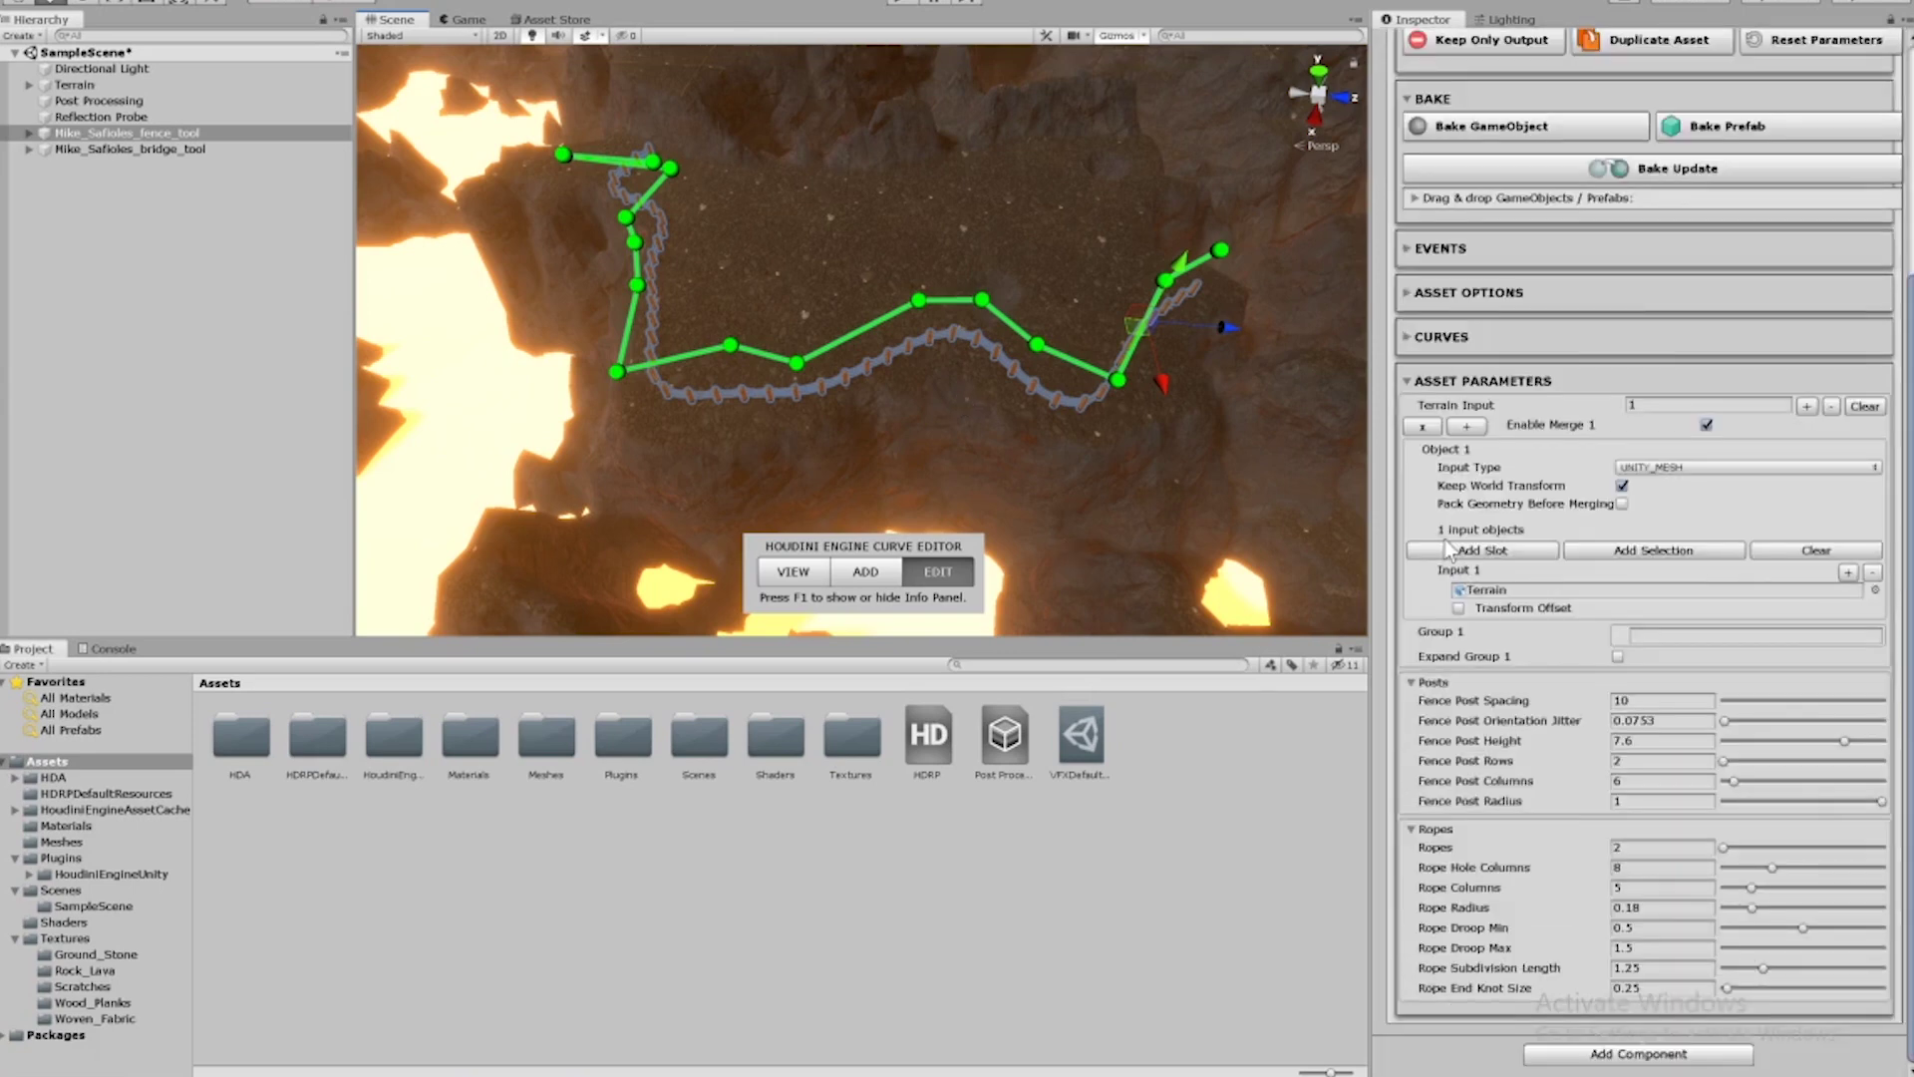
left_click_drag(850, 435, 1046, 333, "alt")
left_click_drag(834, 584, 1041, 561, "alt")
middle_click_drag(1040, 561, 1024, 365)
mouse_move(1024, 365)
left_mouse_down("alt")
mouse_move(1007, 309)
mouse_move(1052, 438)
mouse_move(1038, 361)
left_mouse_up("alt")
scroll(1038, 361, "down", 5)
middle_click_drag(1039, 361, 1070, 385)
scroll(1073, 387, "down", 3)
left_click(1070, 356)
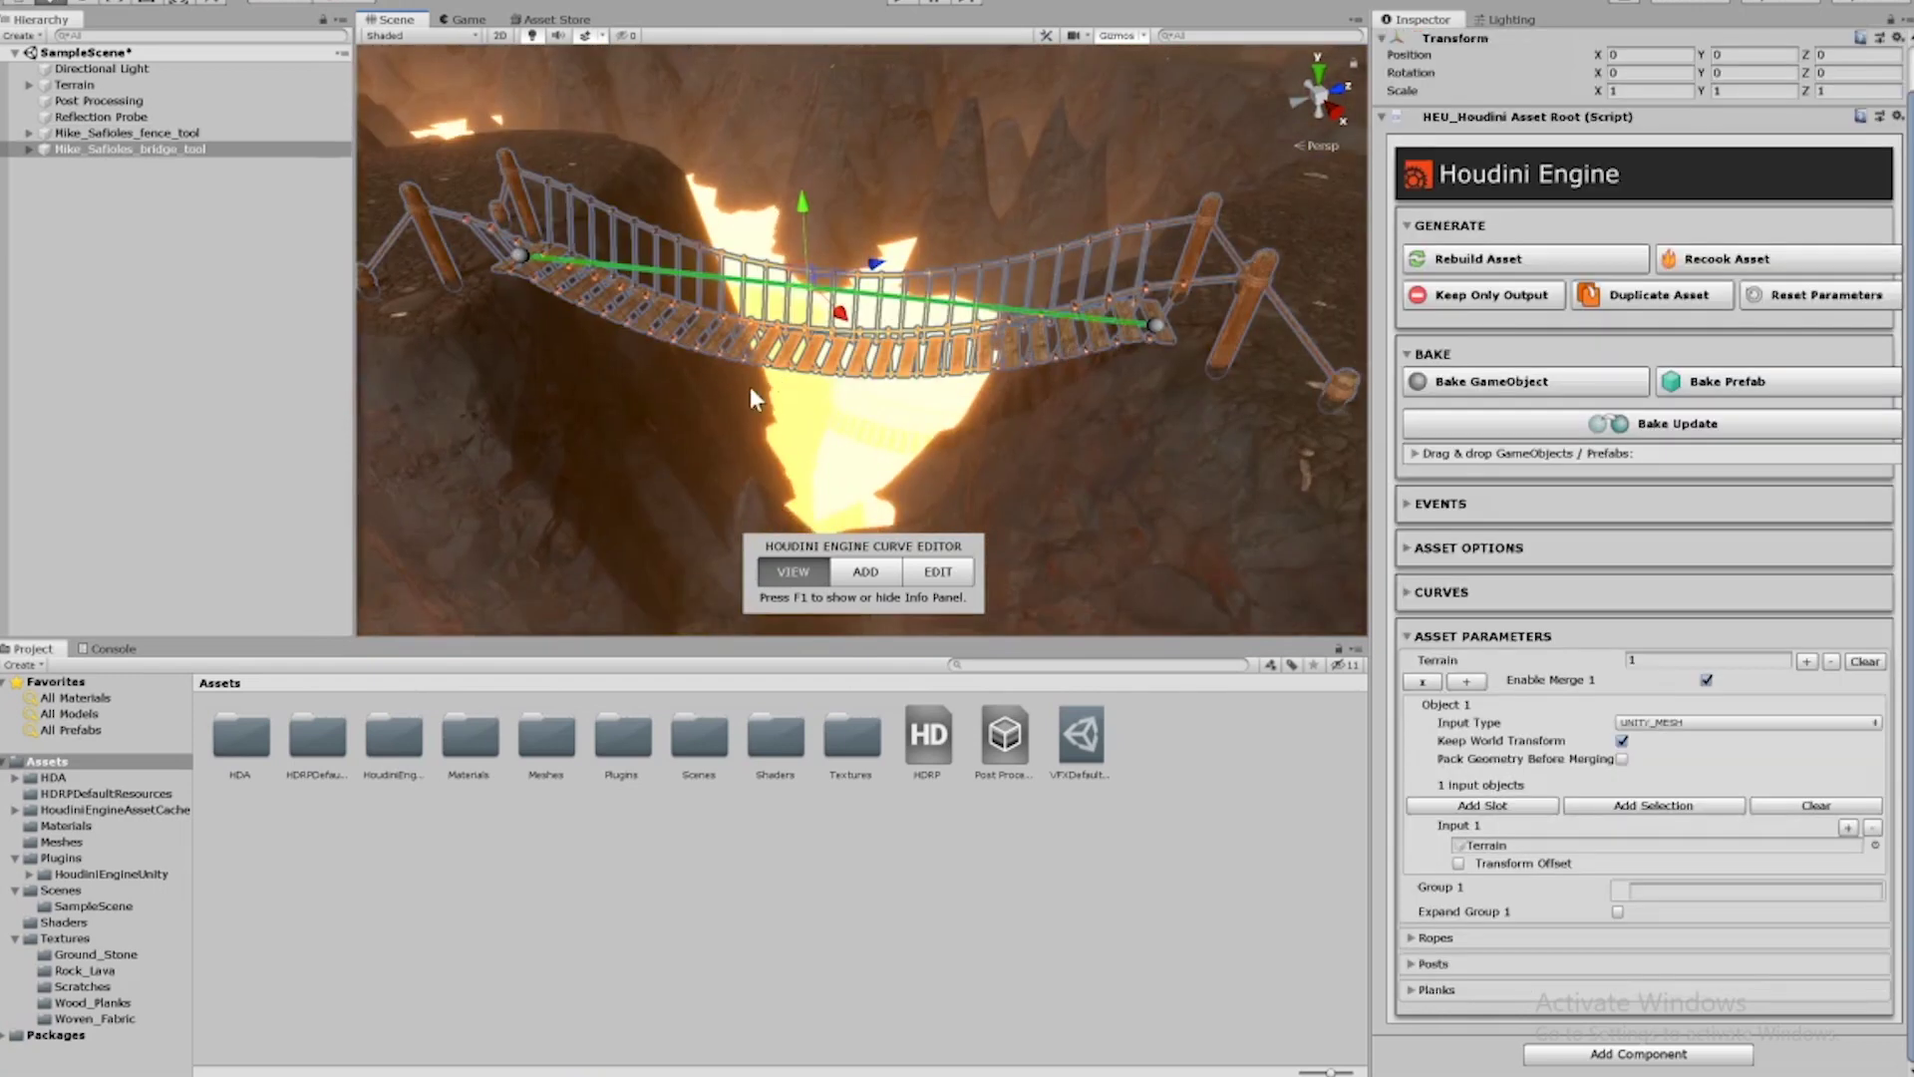
Examine the rope bridge's planks, ropes and posts from several angles across the chasm.
scroll(887, 342, "down", 6)
left_click_drag(783, 309, 907, 339, "alt")
scroll(907, 378, "up", 3)
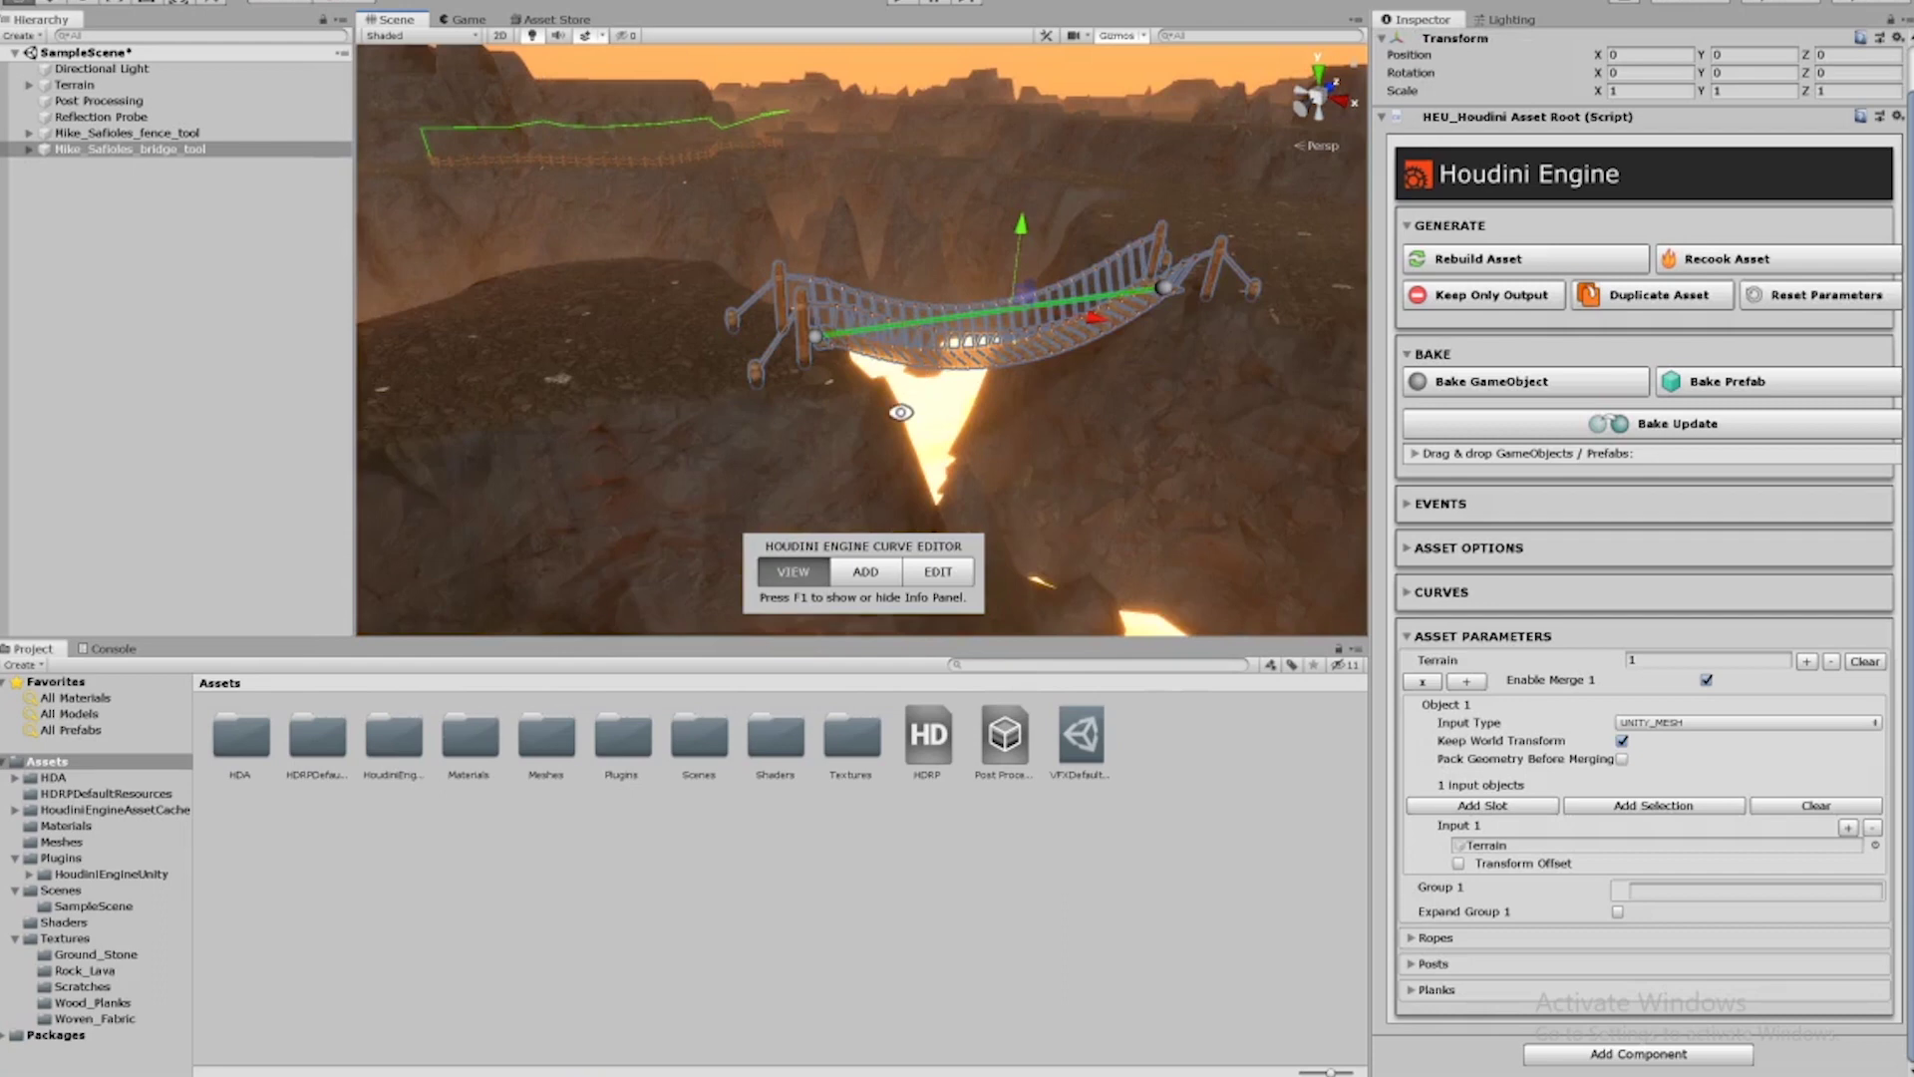
scroll(887, 424, "up", 3)
left_click_drag(867, 441, 842, 455, "alt")
left_click_drag(1190, 408, 1181, 383, "alt")
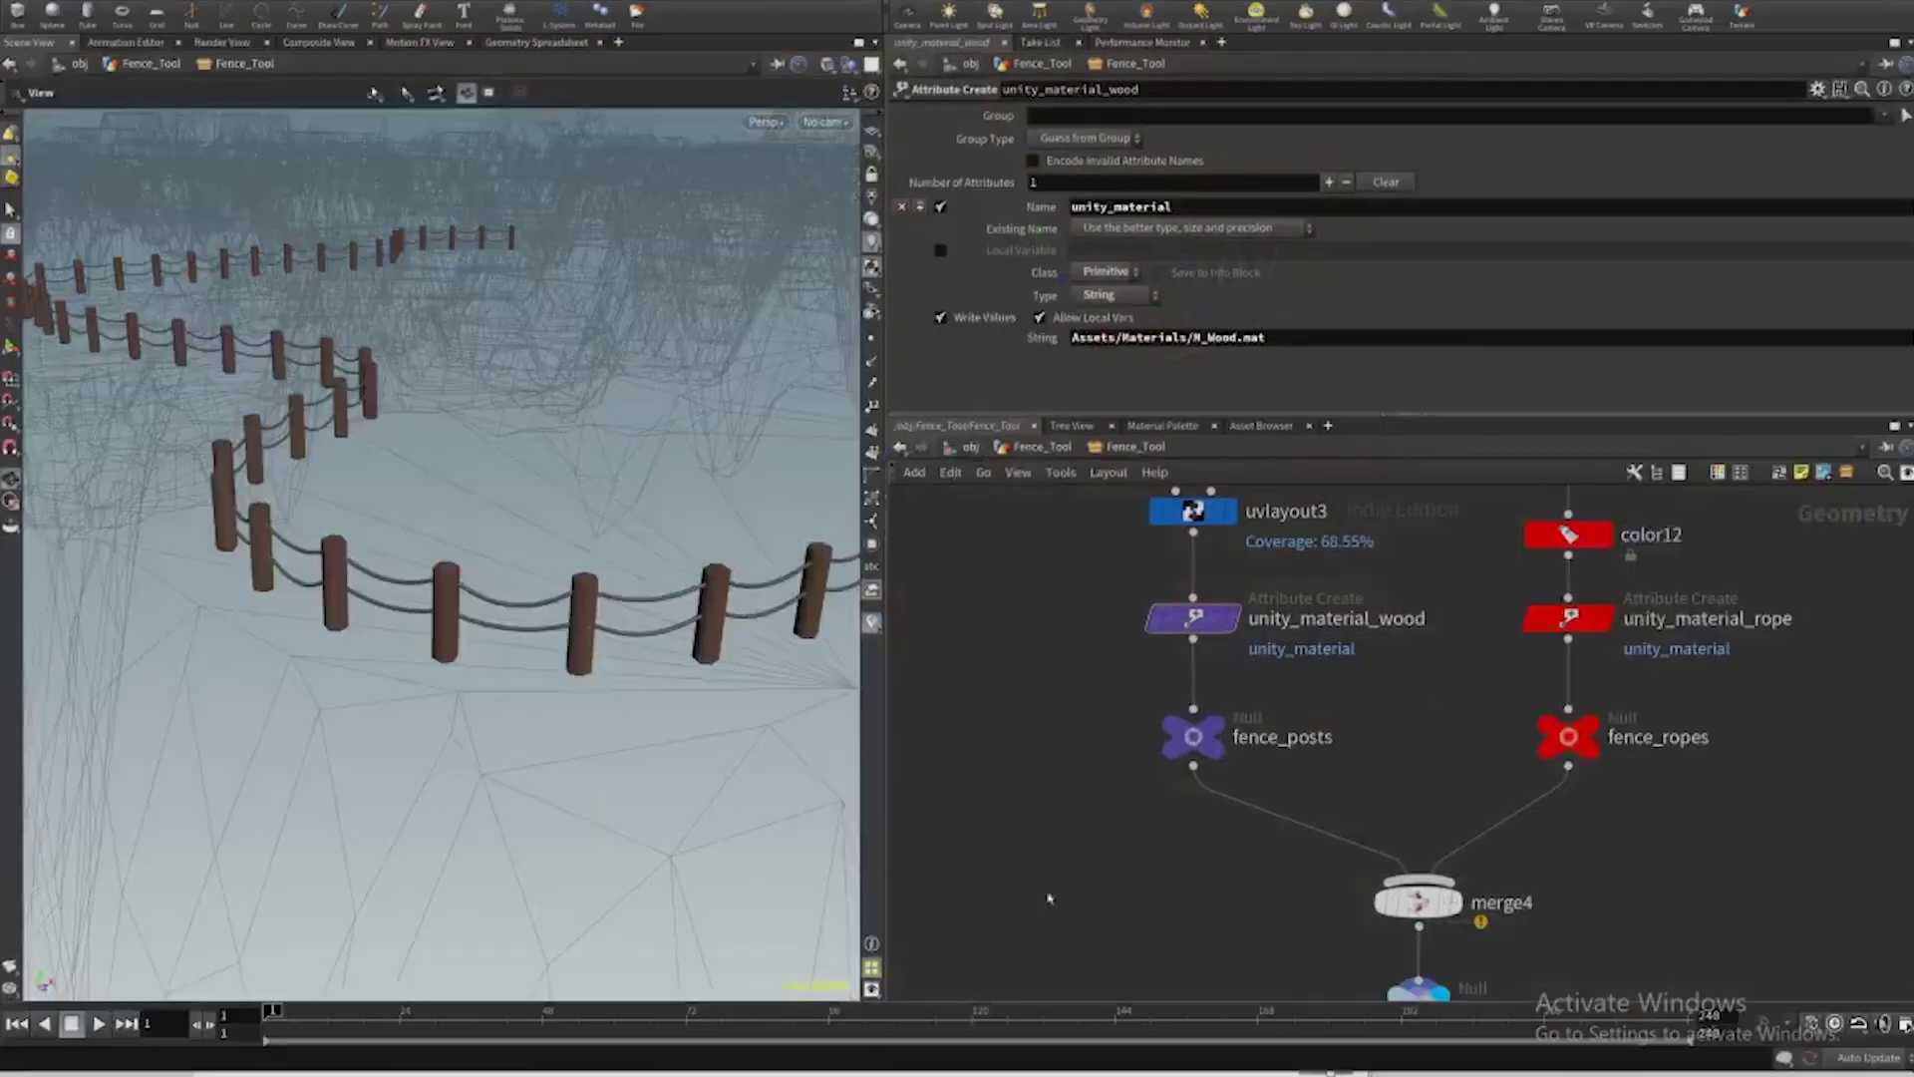
Switch to Houdini, leave the Fence_Tool network, and go inside the Bridge_Tool asset.
left_click(972, 449)
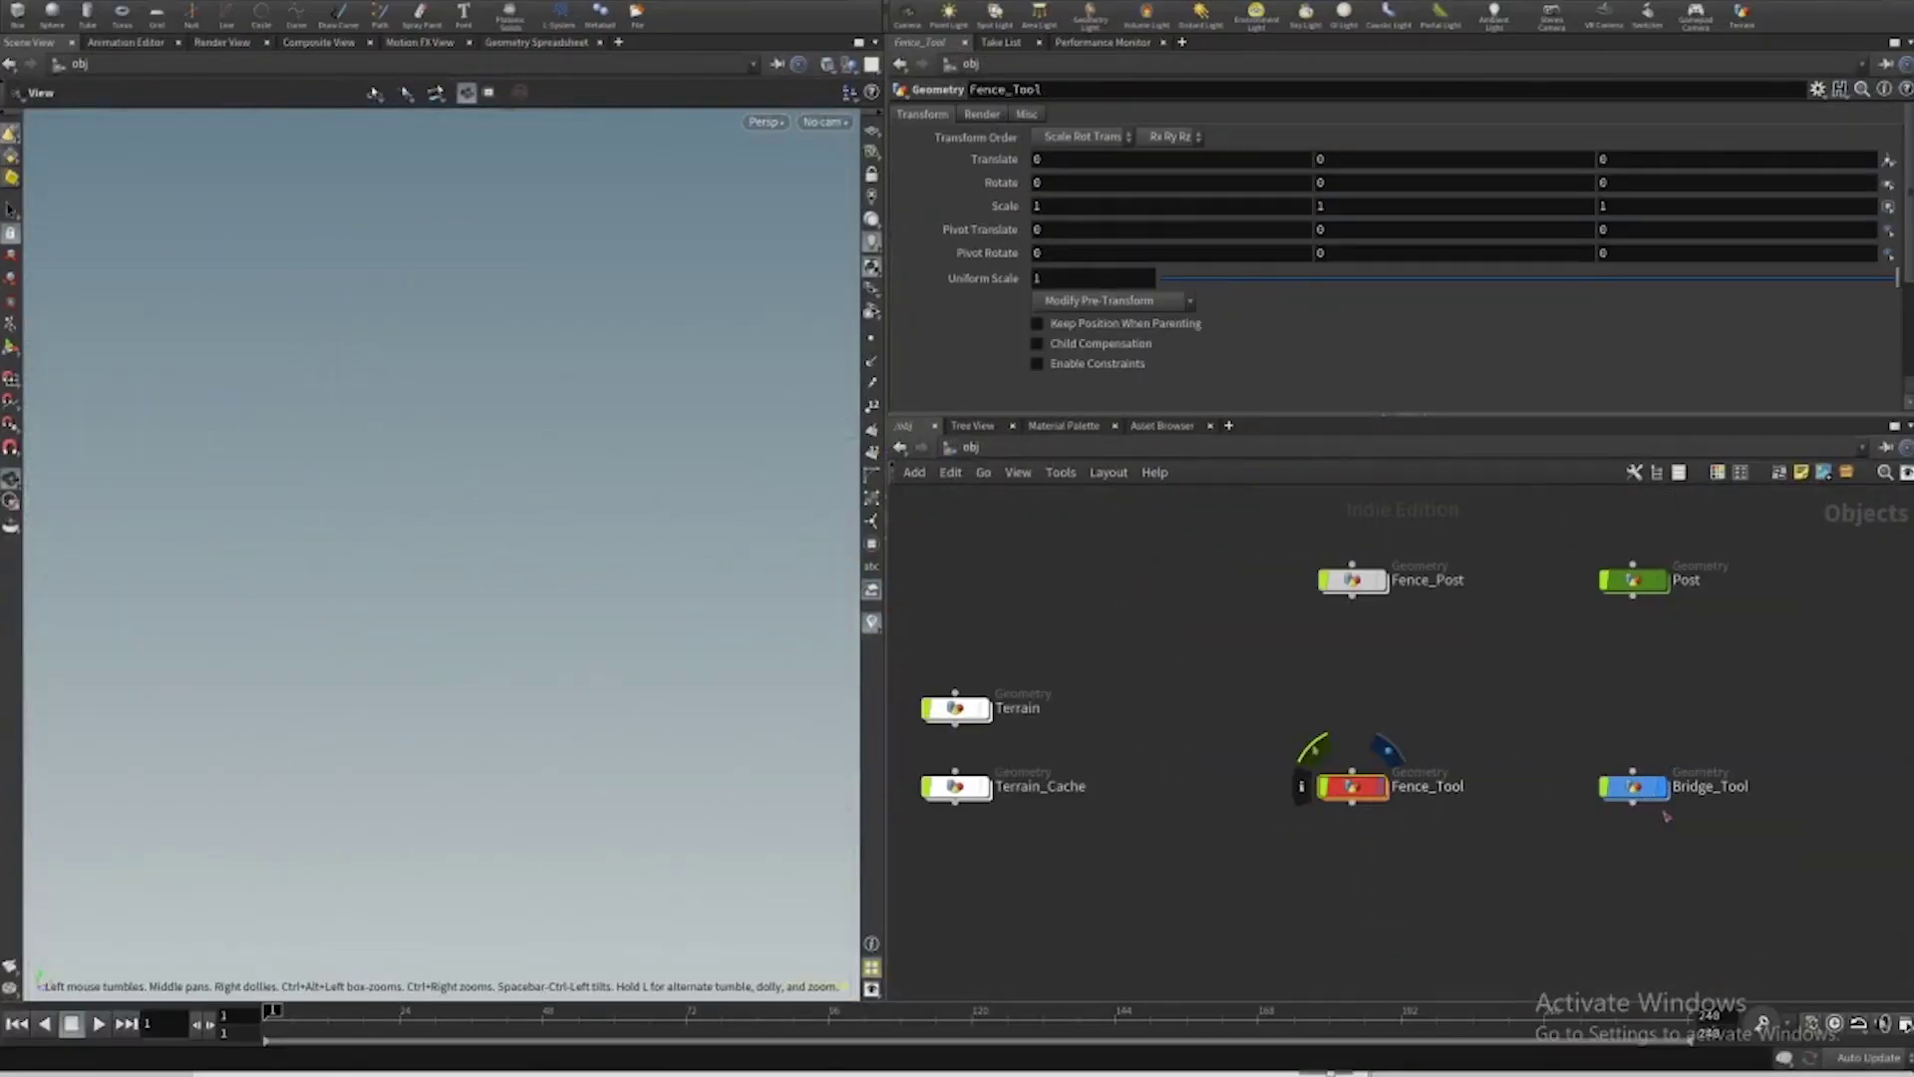
double_click(1635, 788)
double_click(1419, 746)
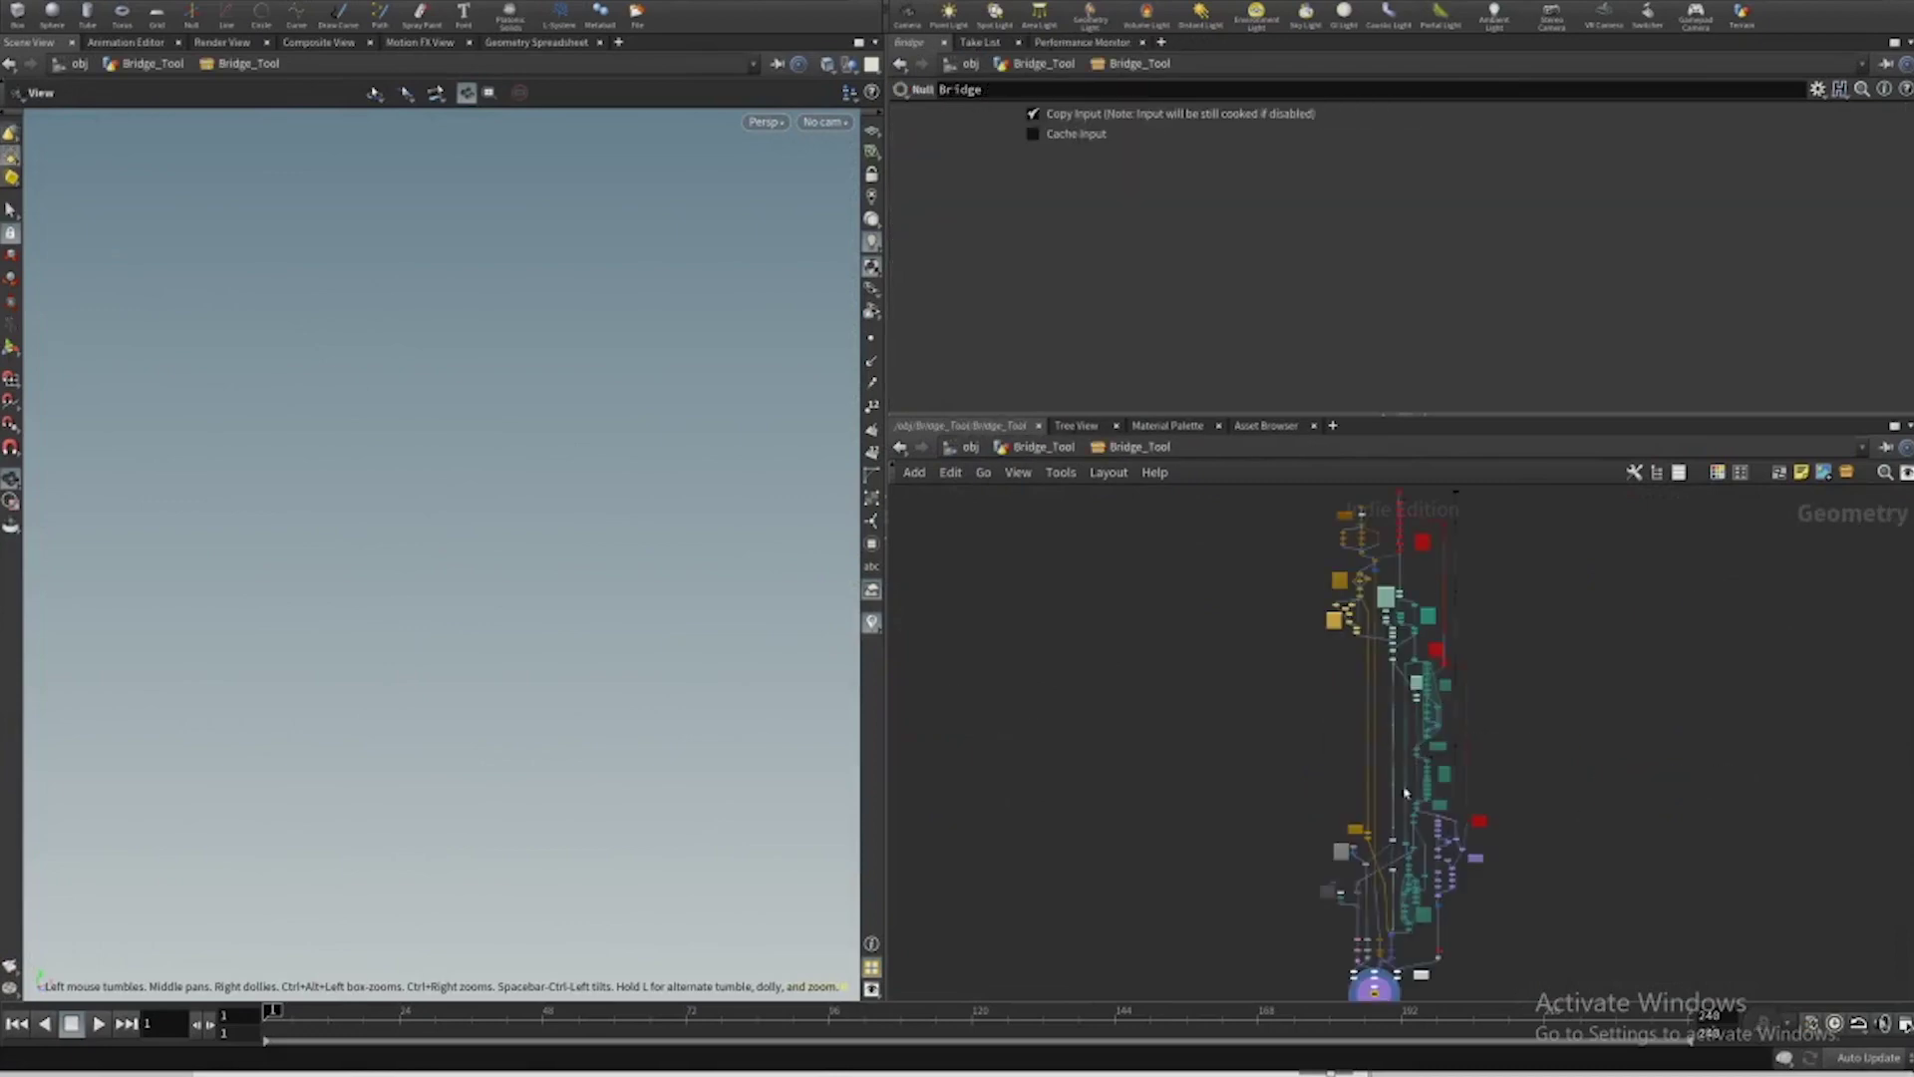
Show the IN_Terrain1 node as a template behind the bridge and examine the whole bridge against the terrain.
scroll(1365, 558, "up", 10)
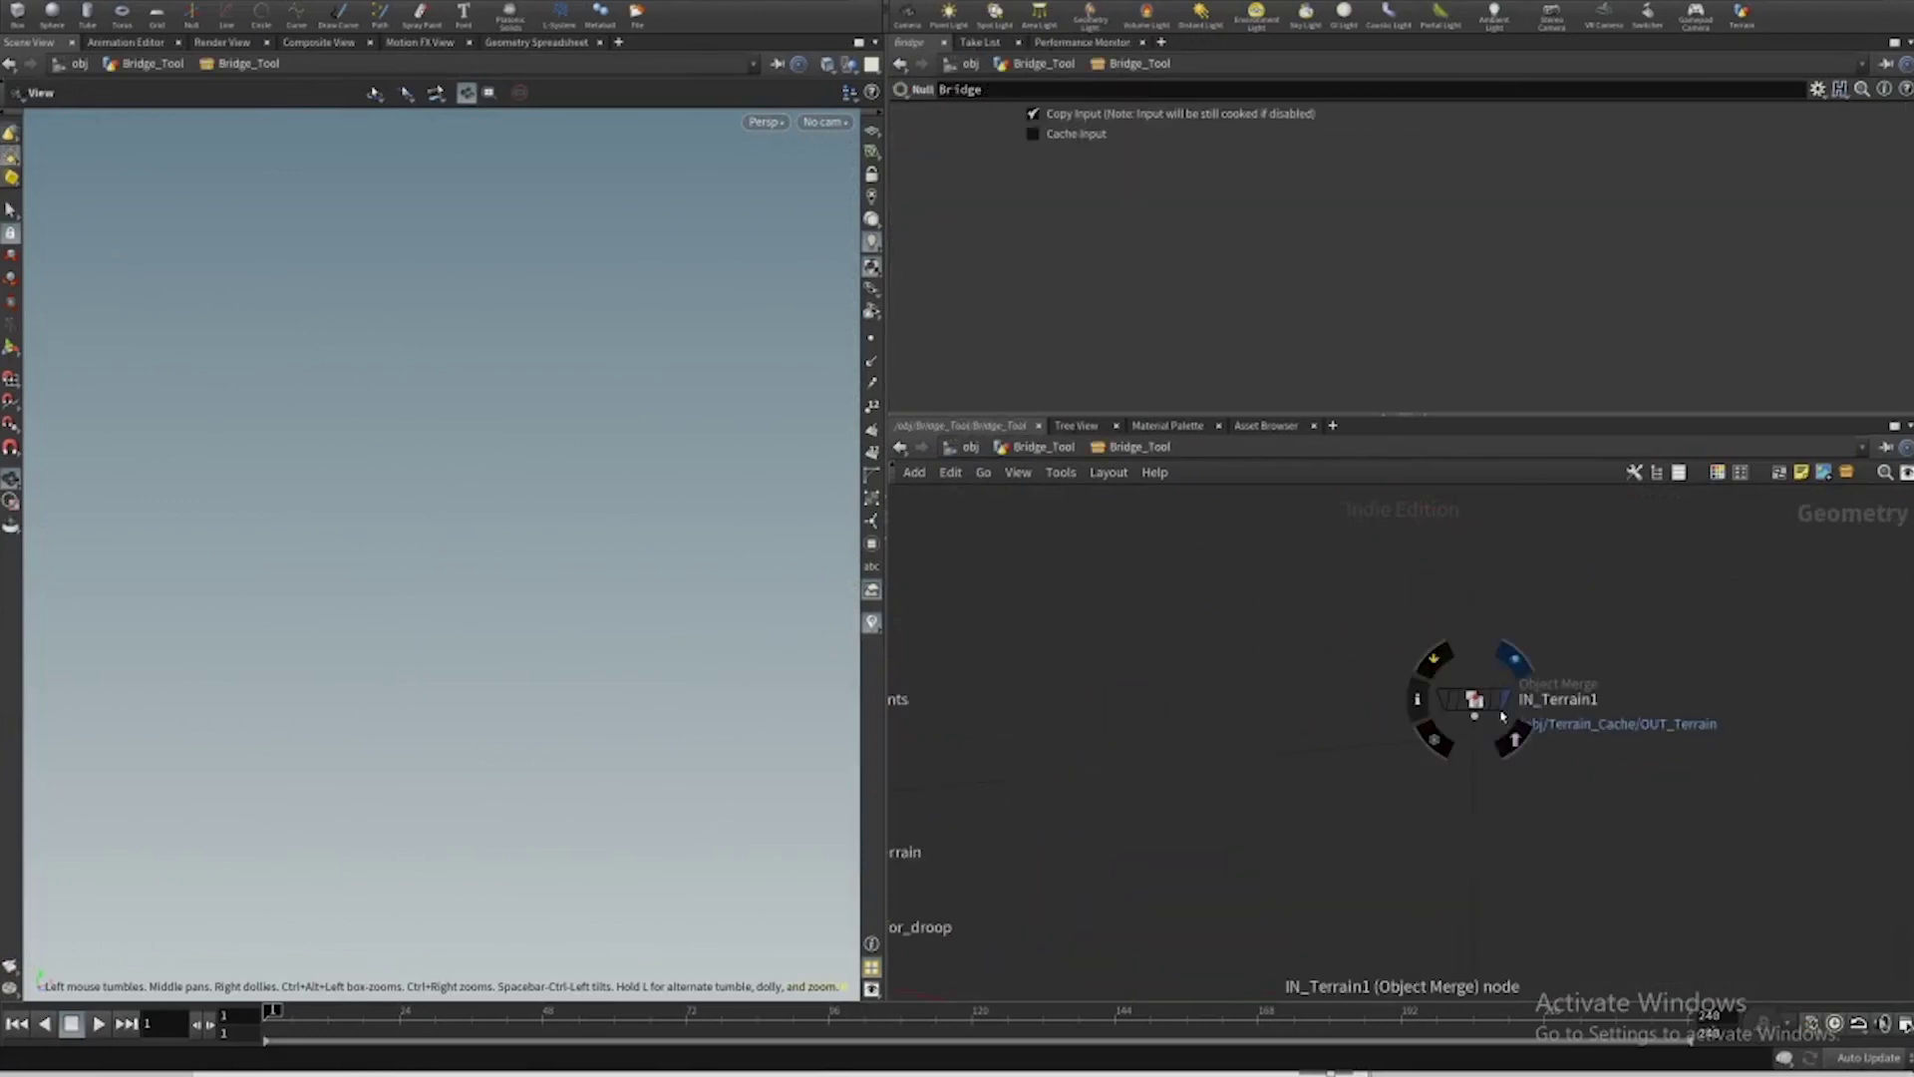
left_click(1494, 706)
key("space+f")
left_click_drag(468, 620, 414, 653)
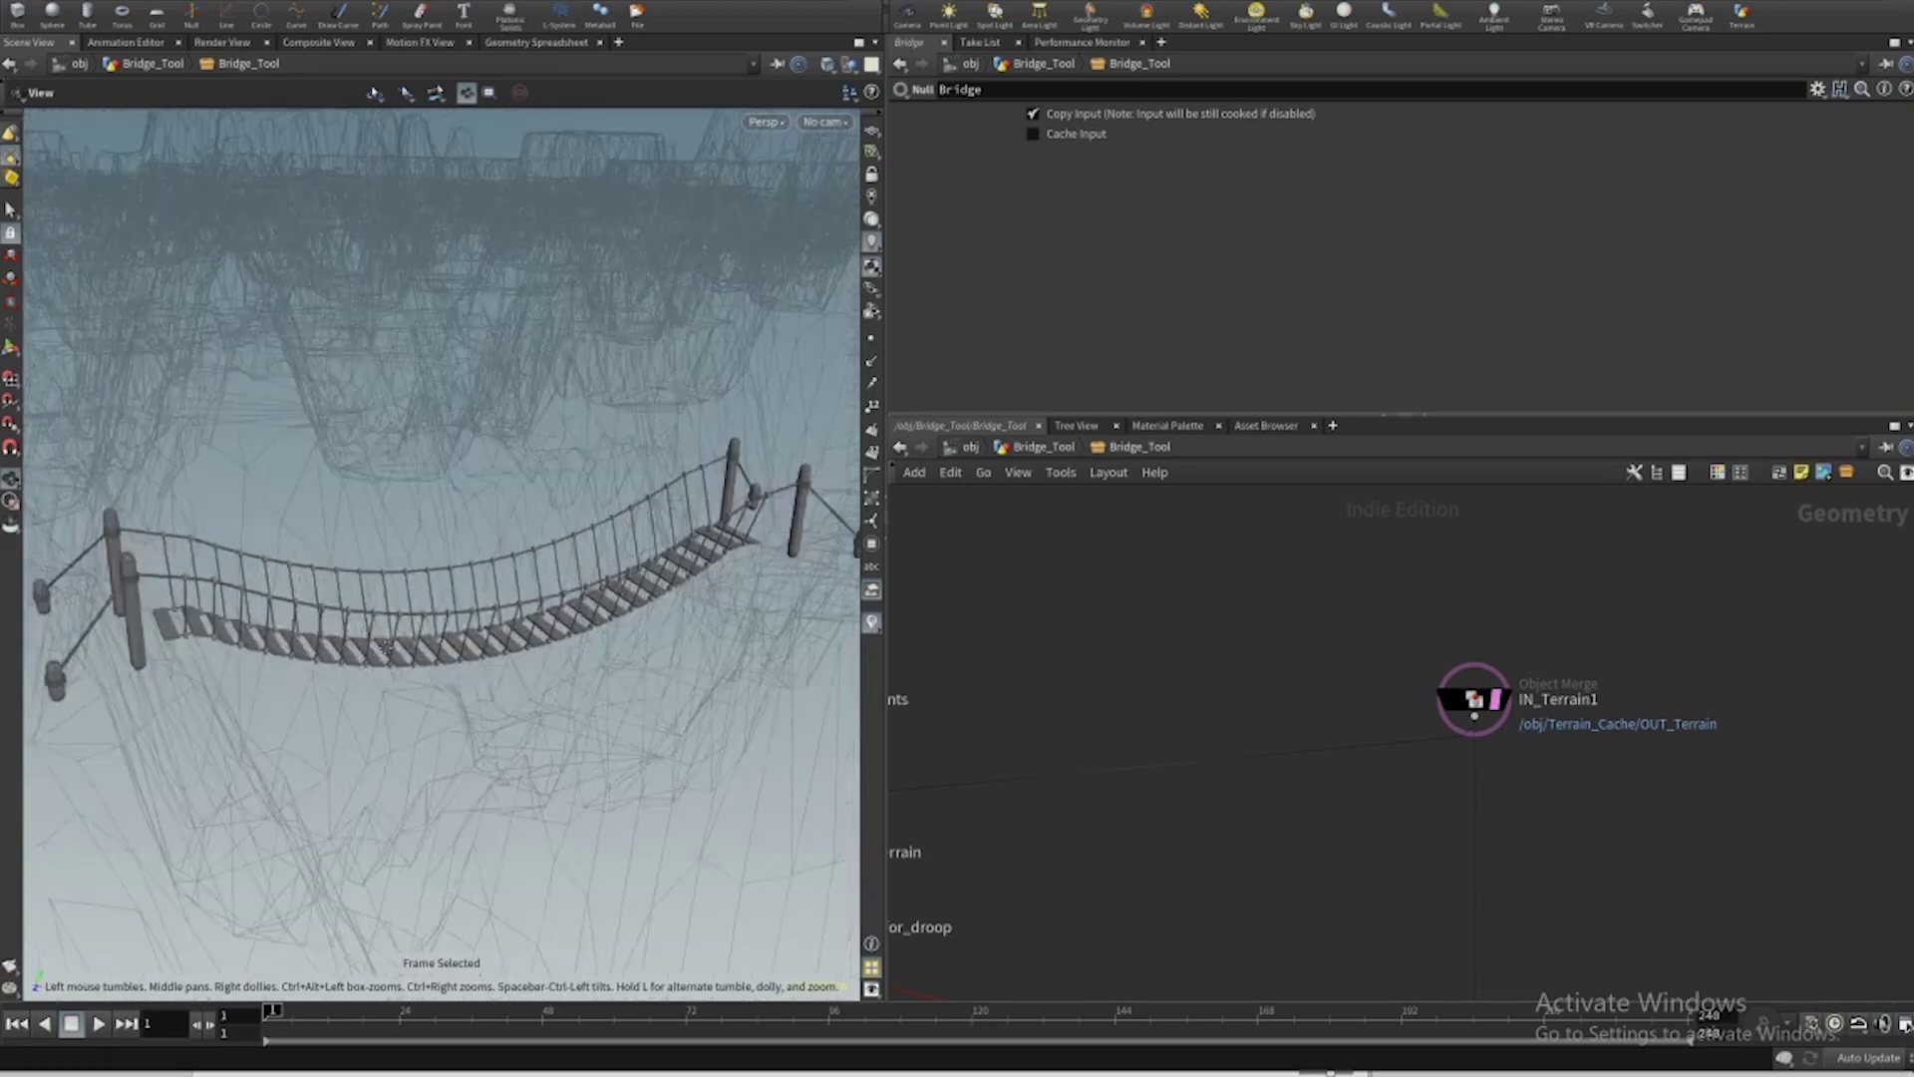
middle_click_drag(414, 653, 497, 606)
left_click_drag(497, 606, 422, 581)
middle_click_drag(423, 581, 475, 548)
Display the bridge's two-point starting line on the terrain and turn on point display.
scroll(1037, 774, "down", 5)
middle_click_drag(1136, 745, 1473, 654)
scroll(1297, 662, "up", 6)
middle_click_drag(1297, 662, 1467, 617)
left_click(1325, 585)
left_click_drag(632, 632, 632, 547)
left_click(871, 338)
middle_click_drag(632, 547, 708, 532)
middle_click_drag(1127, 715, 1206, 530)
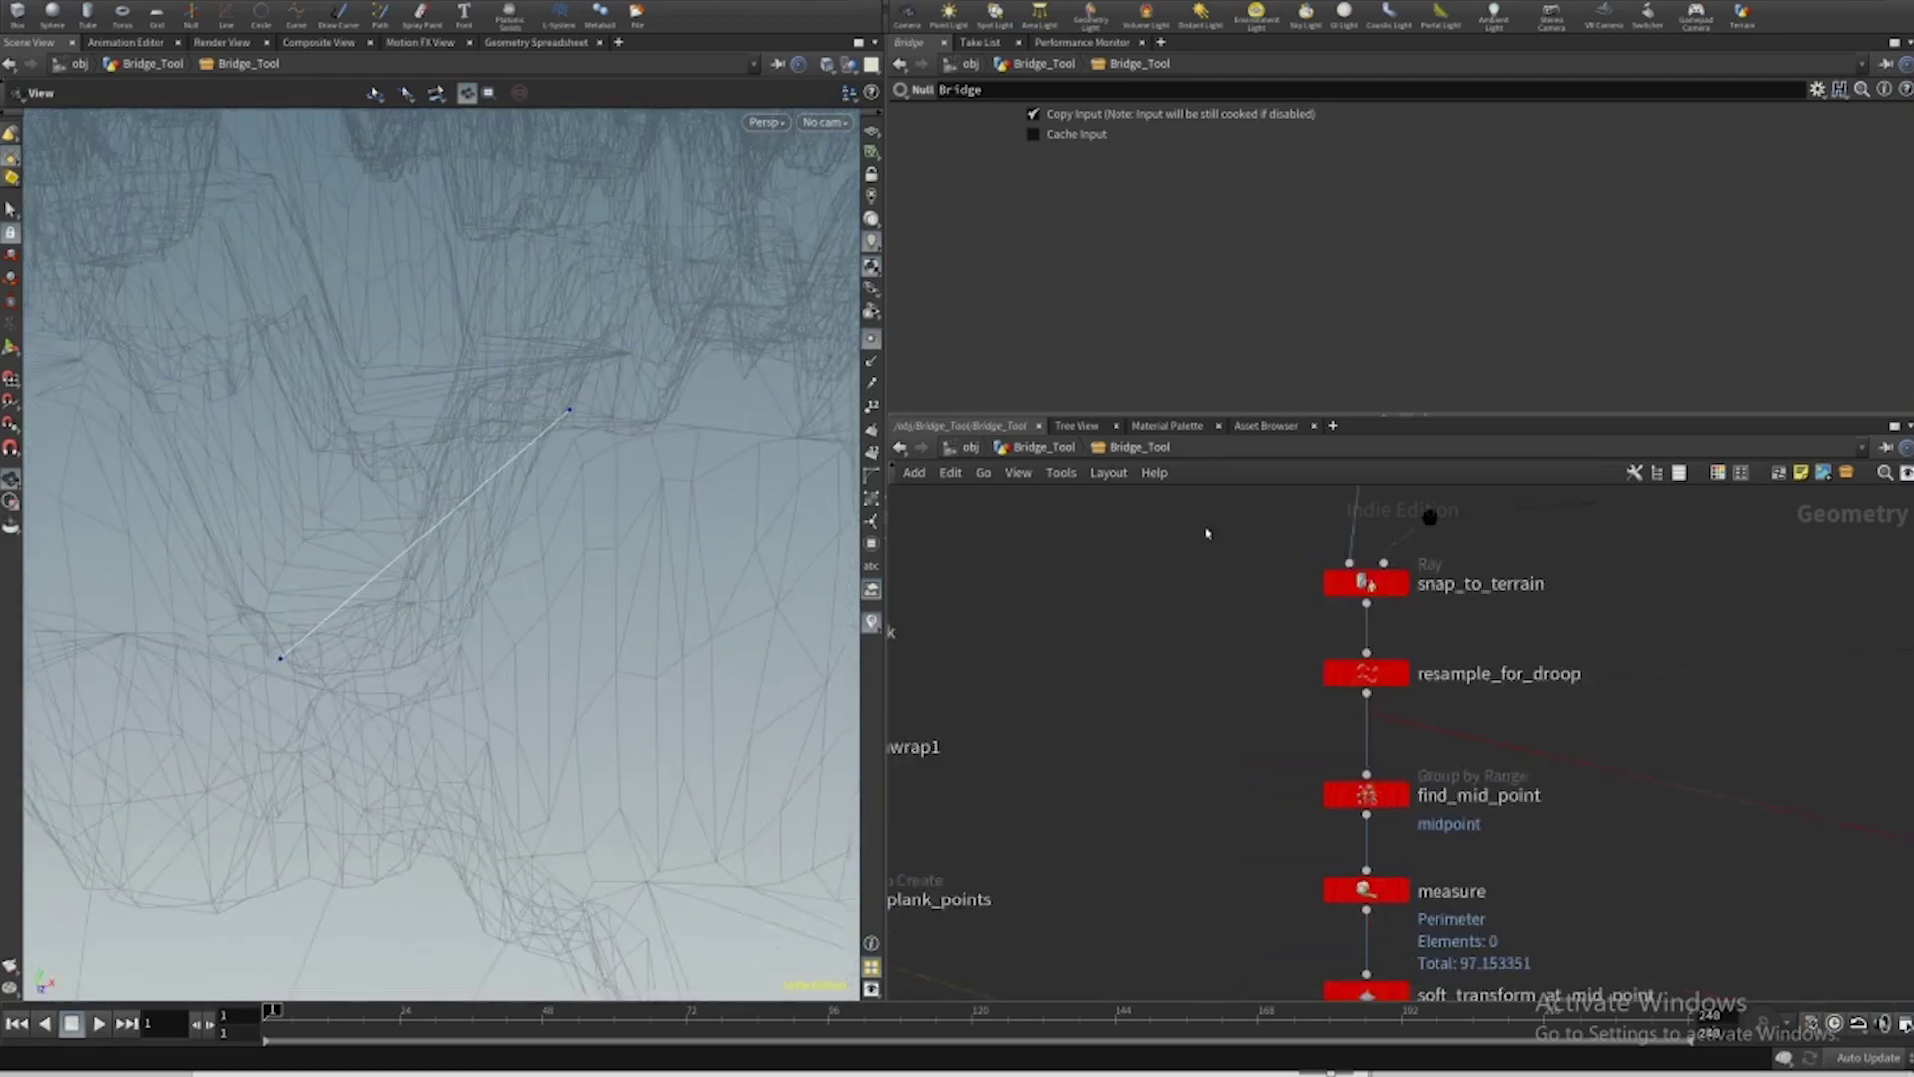
Display the bridge line's successive stages at snap_to_terrain, resample_for_droop and soft_transform_at_mid_point.
scroll(1203, 528, "down", 3)
left_click(1341, 565)
left_click(1341, 627)
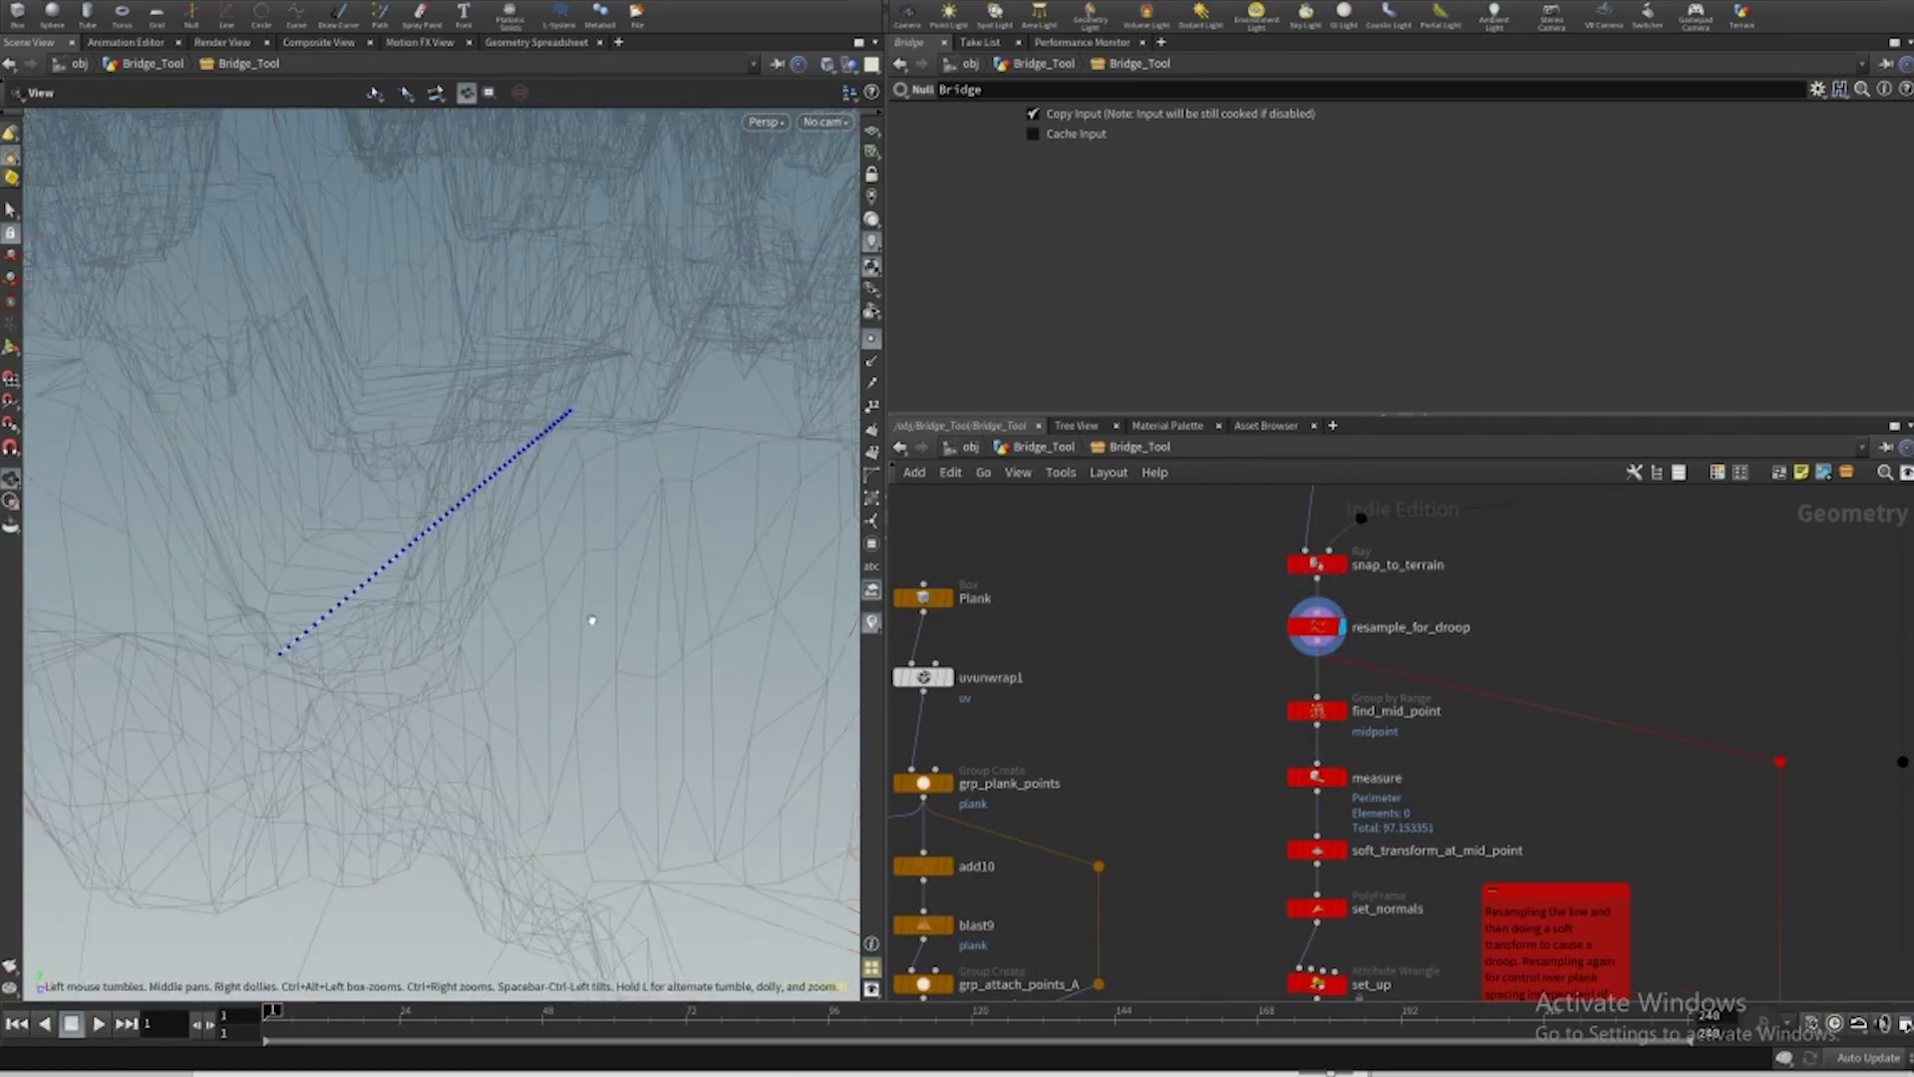
left_click_drag(542, 580, 555, 555)
mouse_move(1348, 923)
left_click(1341, 849)
scroll(523, 546, "up", 2)
left_click_drag(524, 546, 533, 514)
Display the Plank box node and frame the single plank in the viewport.
middle_click_drag(1184, 806, 1378, 685)
scroll(1395, 715, "down", 2)
scroll(1320, 698, "up", 2)
scroll(1378, 686, "down", 1)
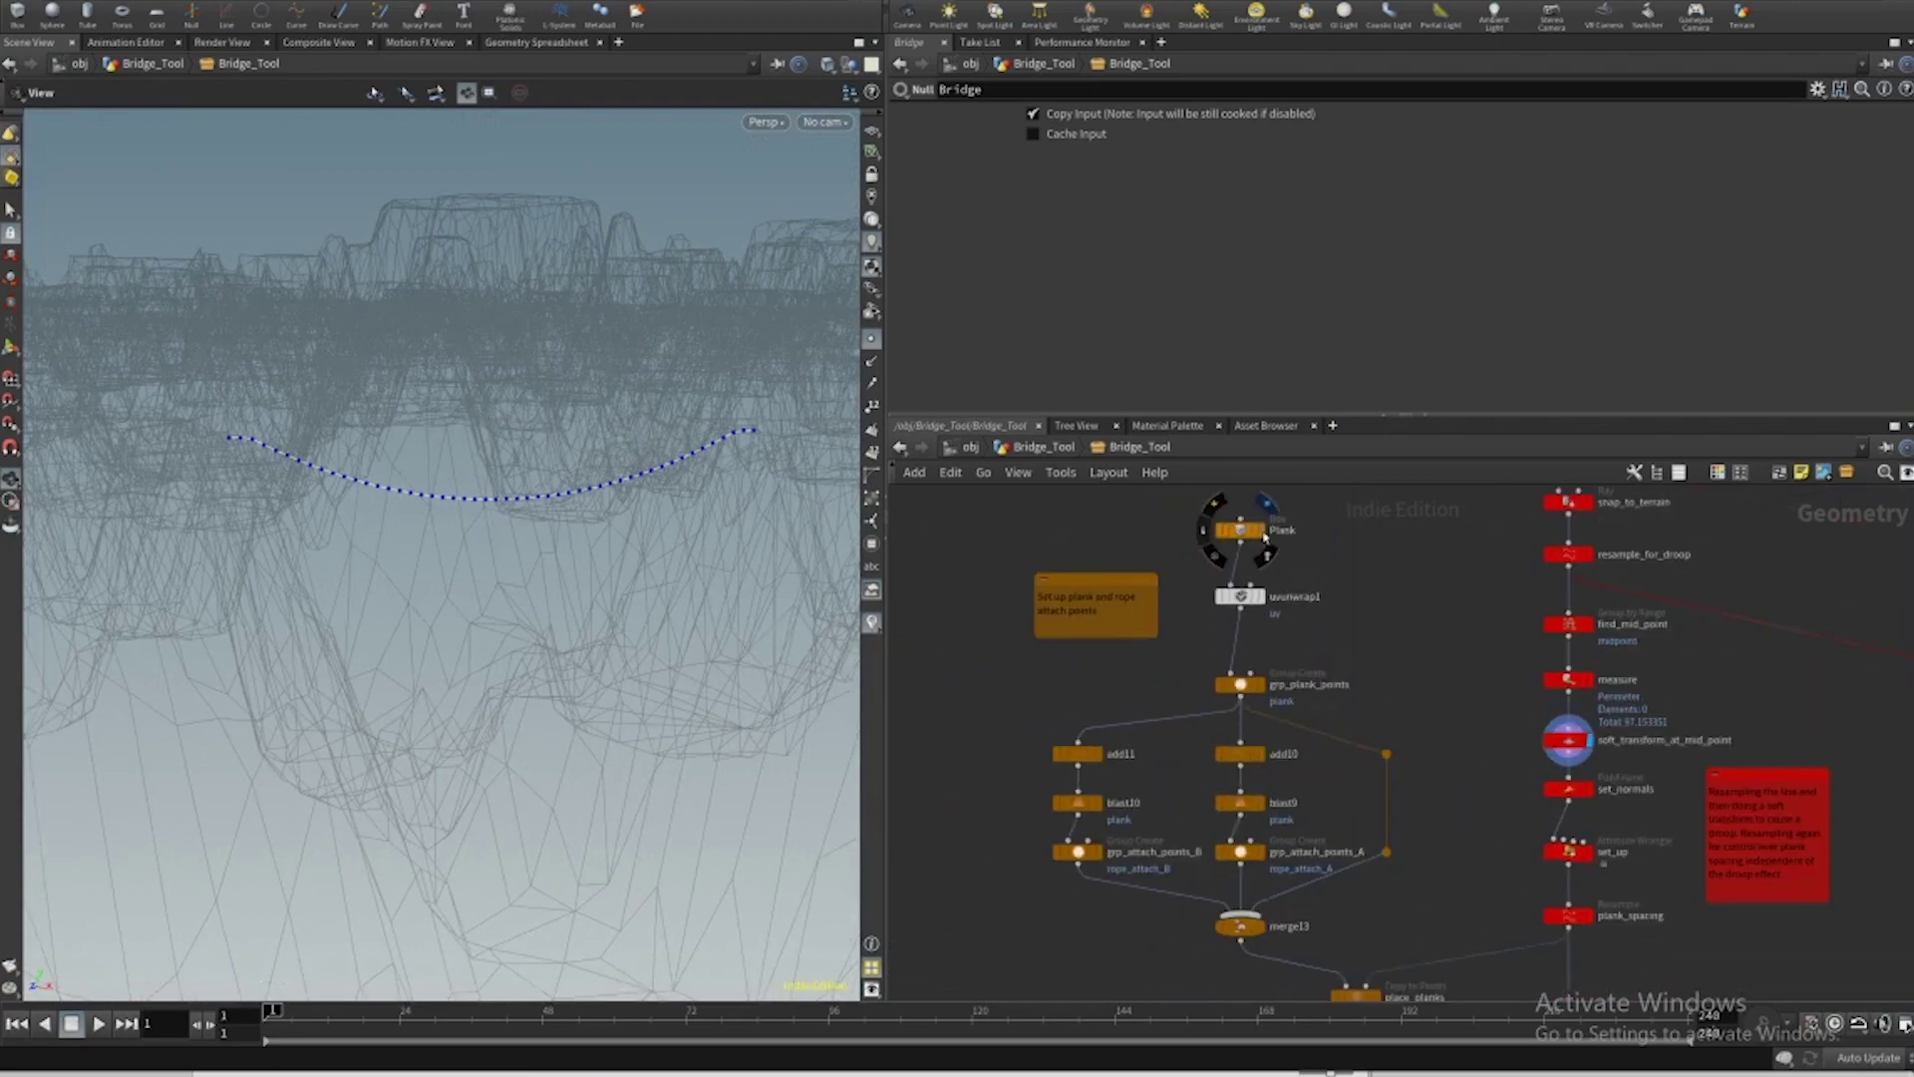
left_click(1264, 532)
scroll(525, 541, "up", 4)
key("space+g")
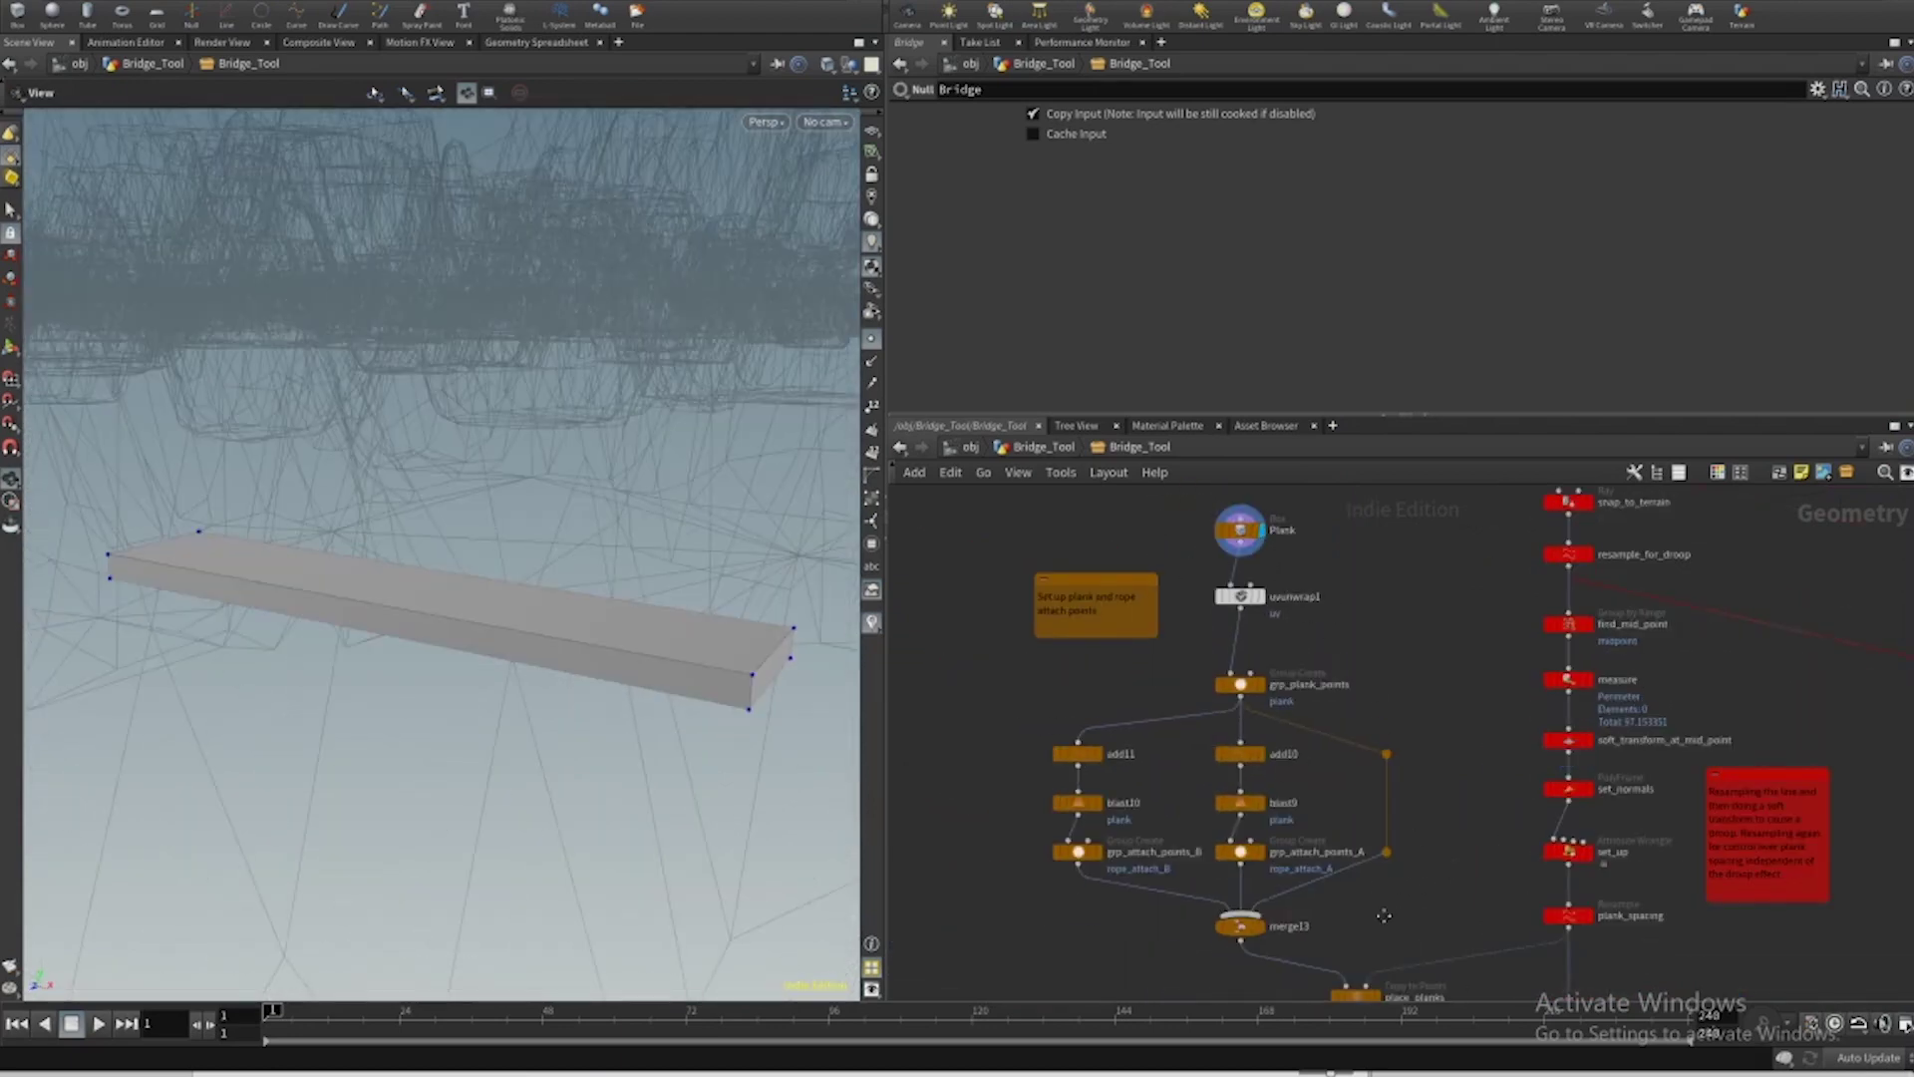
Display the place_planks node and examine the planks copied along the drooping line.
middle_click_drag(1384, 927, 1360, 838)
scroll(734, 649, "up", 4)
scroll(735, 649, "down", 3)
left_click_drag(734, 649, 658, 650)
middle_click_drag(1417, 990, 1468, 656)
left_click(1406, 554)
key("space+g")
left_click_drag(782, 643, 545, 626)
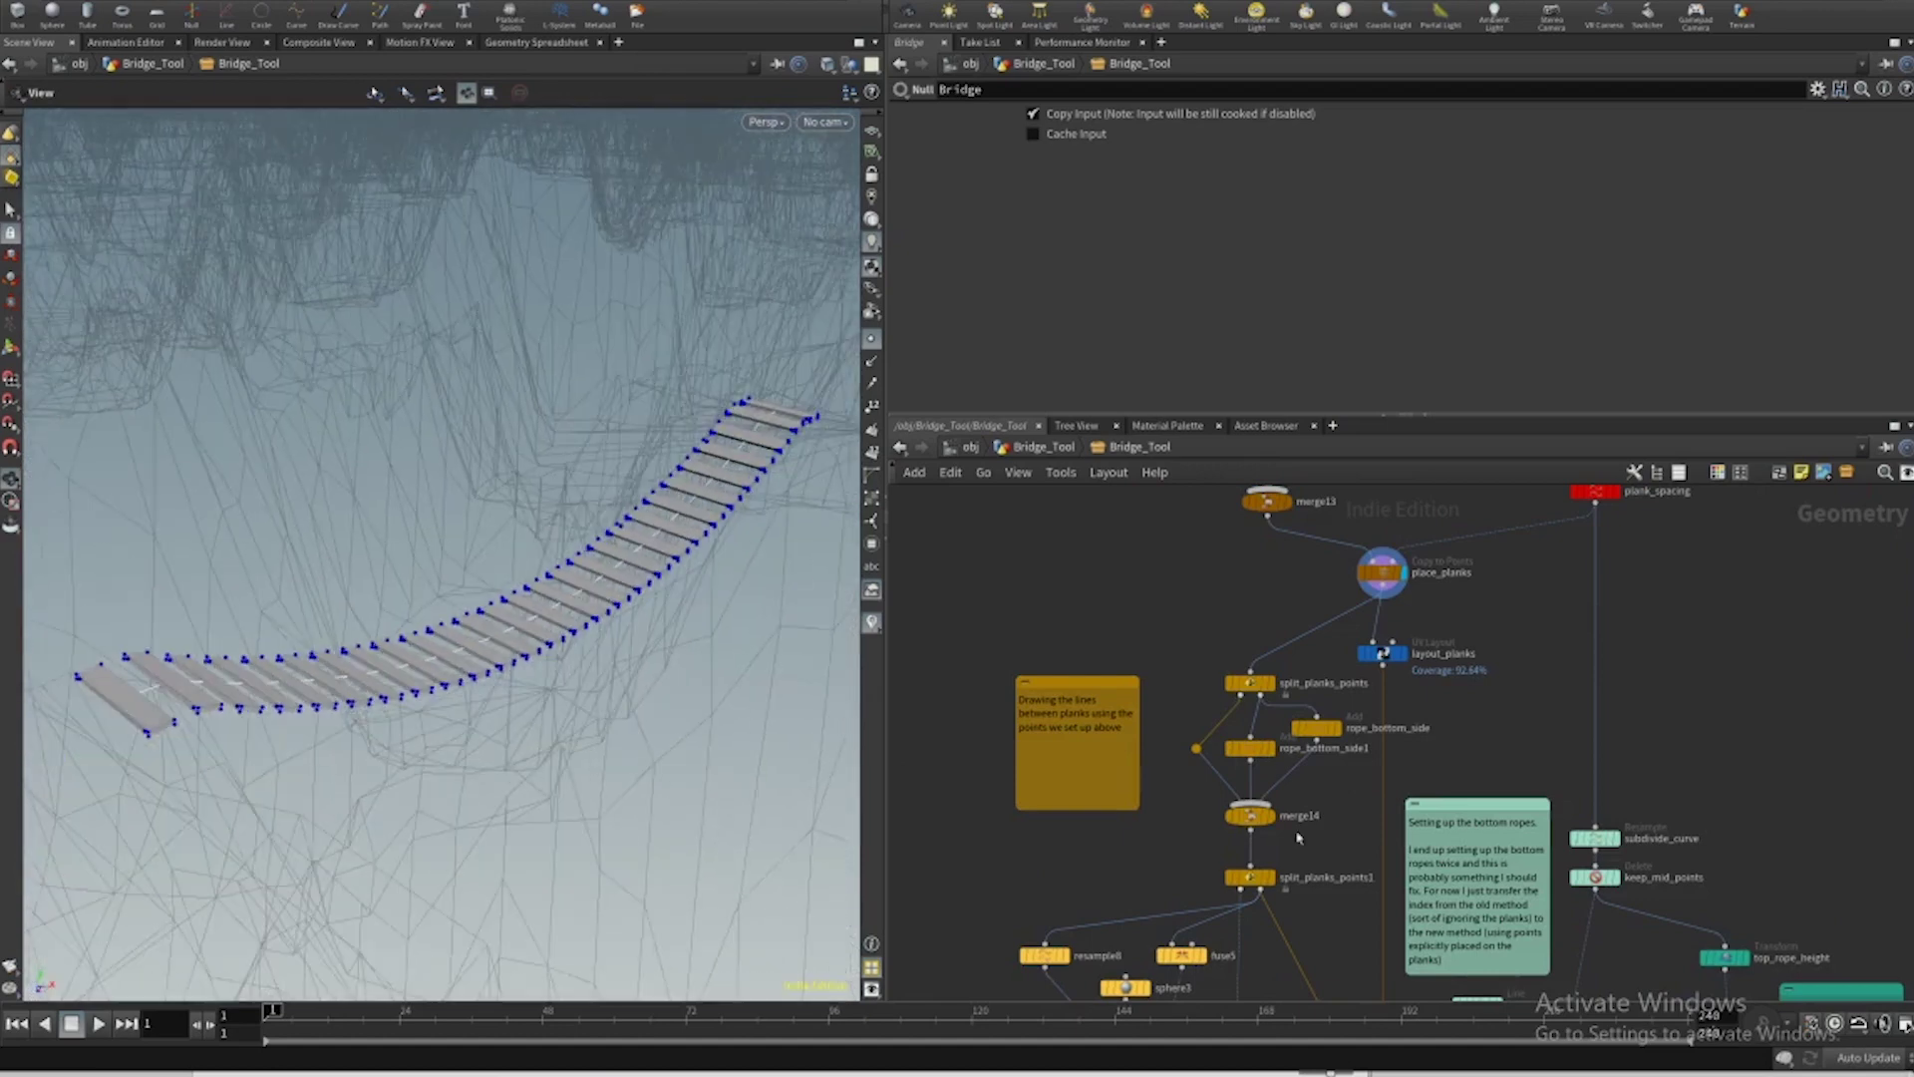
Look over the rope-building branches below place_planks and select the transform3 node to show its parameters.
middle_click_drag(1302, 923, 1327, 740)
scroll(1327, 739, "down", 10)
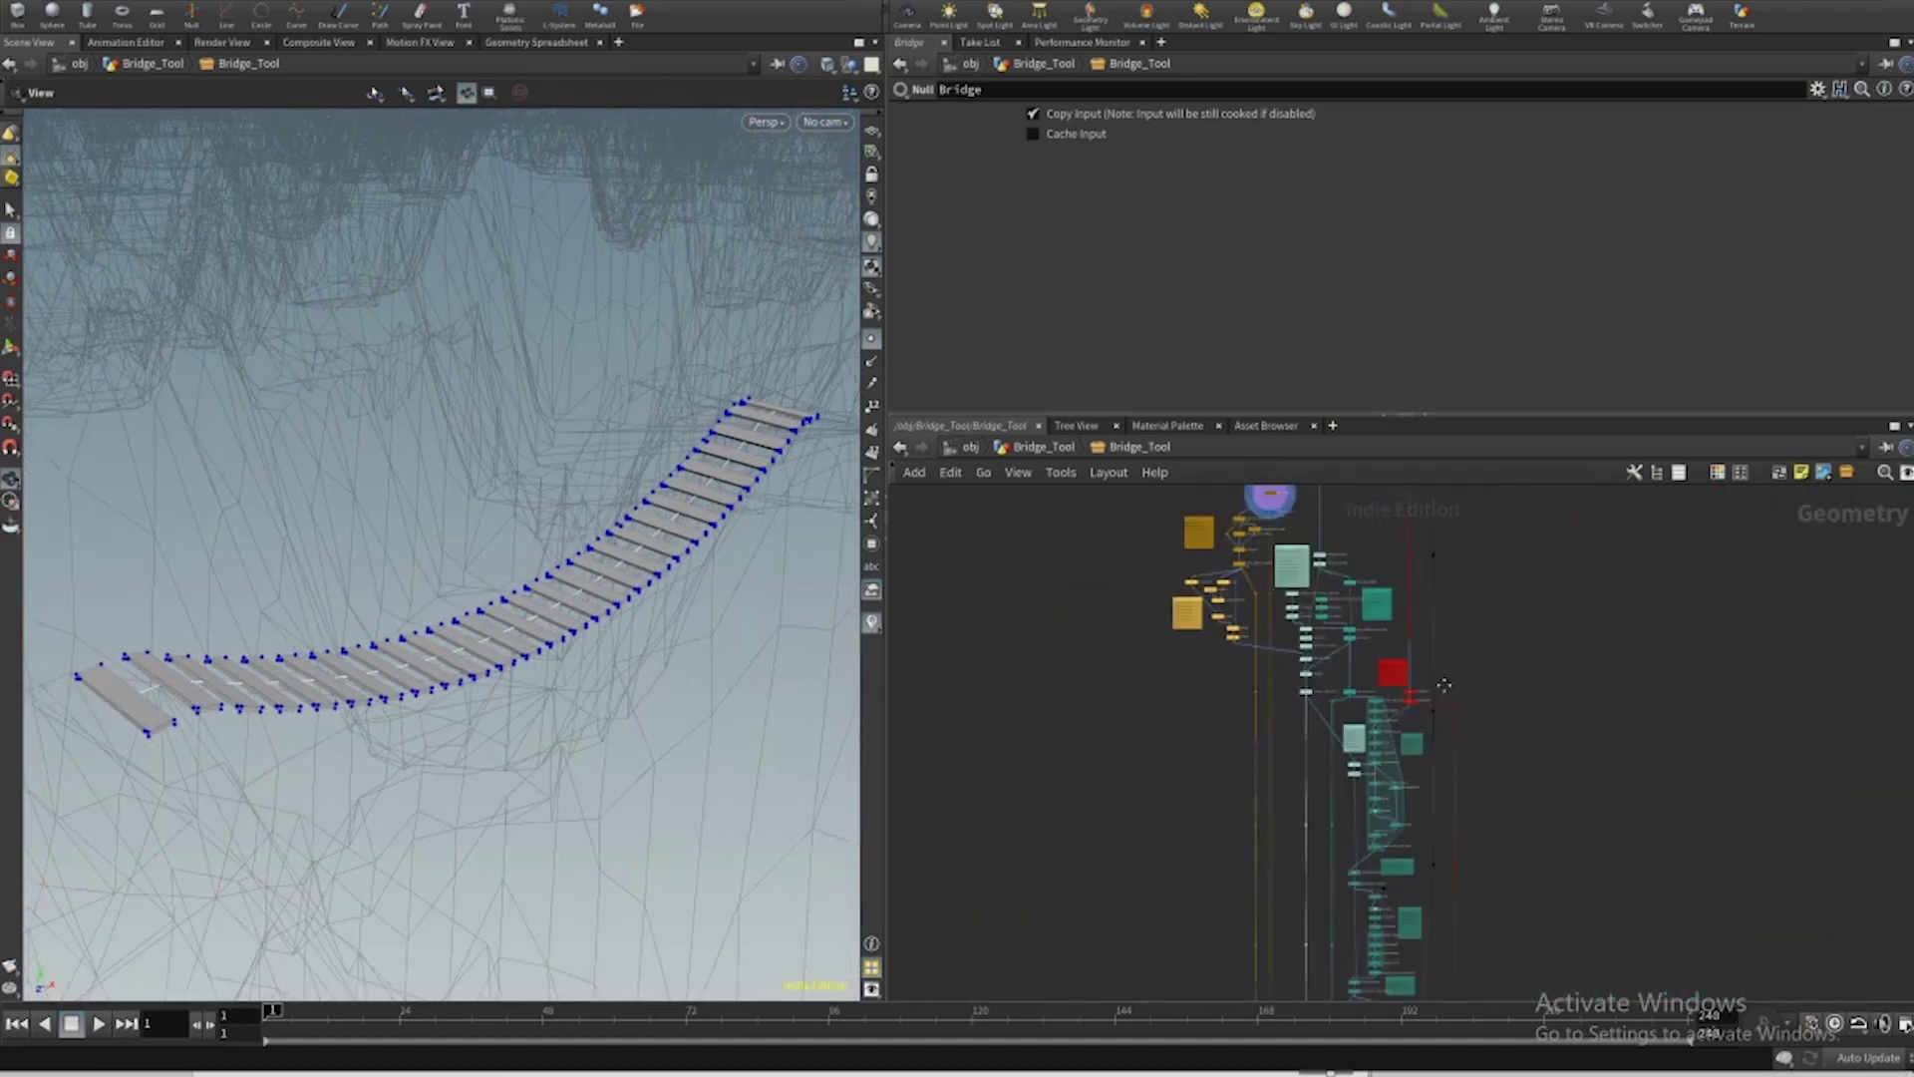
left_click_drag(1239, 747, 1083, 481)
middle_click_drag(1477, 643, 1461, 712)
left_click(1496, 773)
scroll(1354, 654, "up", 3)
middle_click_drag(1340, 582, 1358, 667)
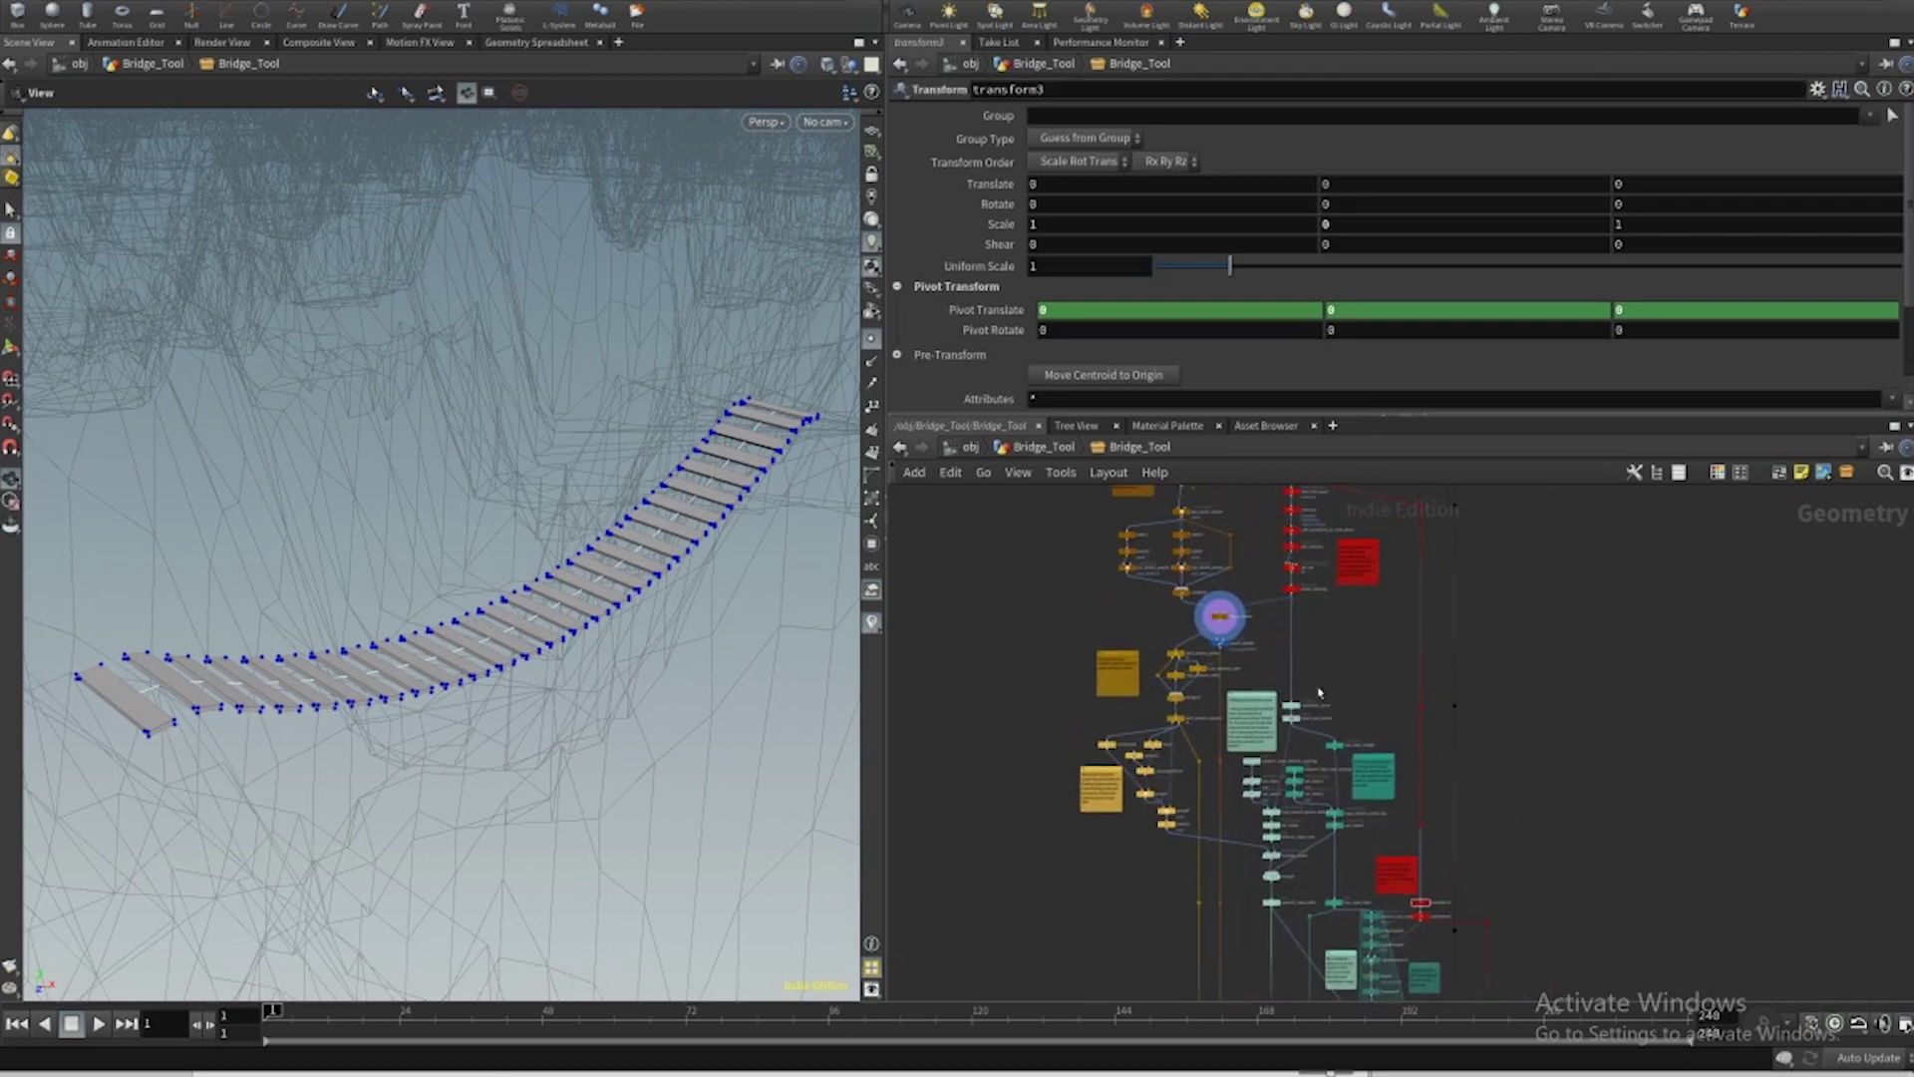
scroll(1319, 691, "up", 2)
middle_click_drag(1319, 692, 1356, 648)
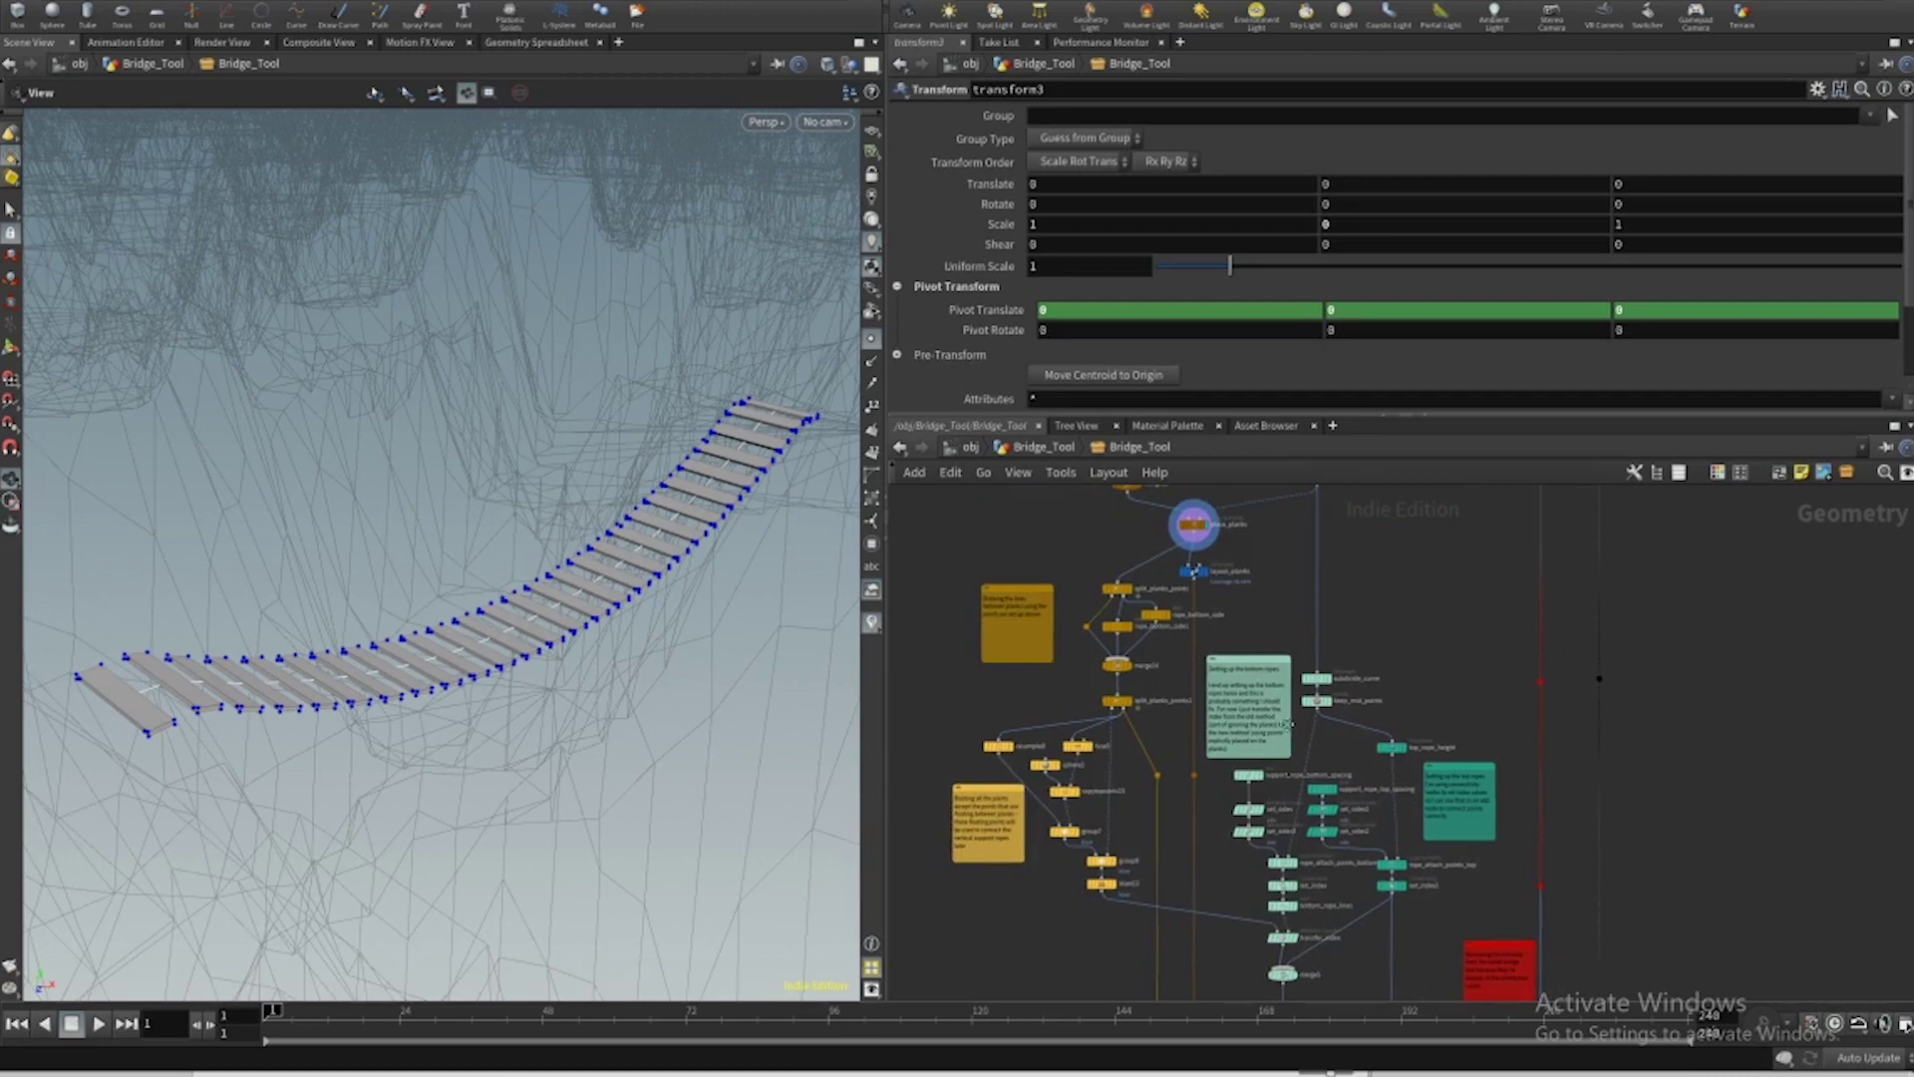
Display the plank_spacing resample node to examine the points that place the planks.
middle_click_drag(1279, 538, 1286, 713)
scroll(1286, 595, "up", 5)
scroll(1282, 763, "down", 2)
left_click(1376, 744)
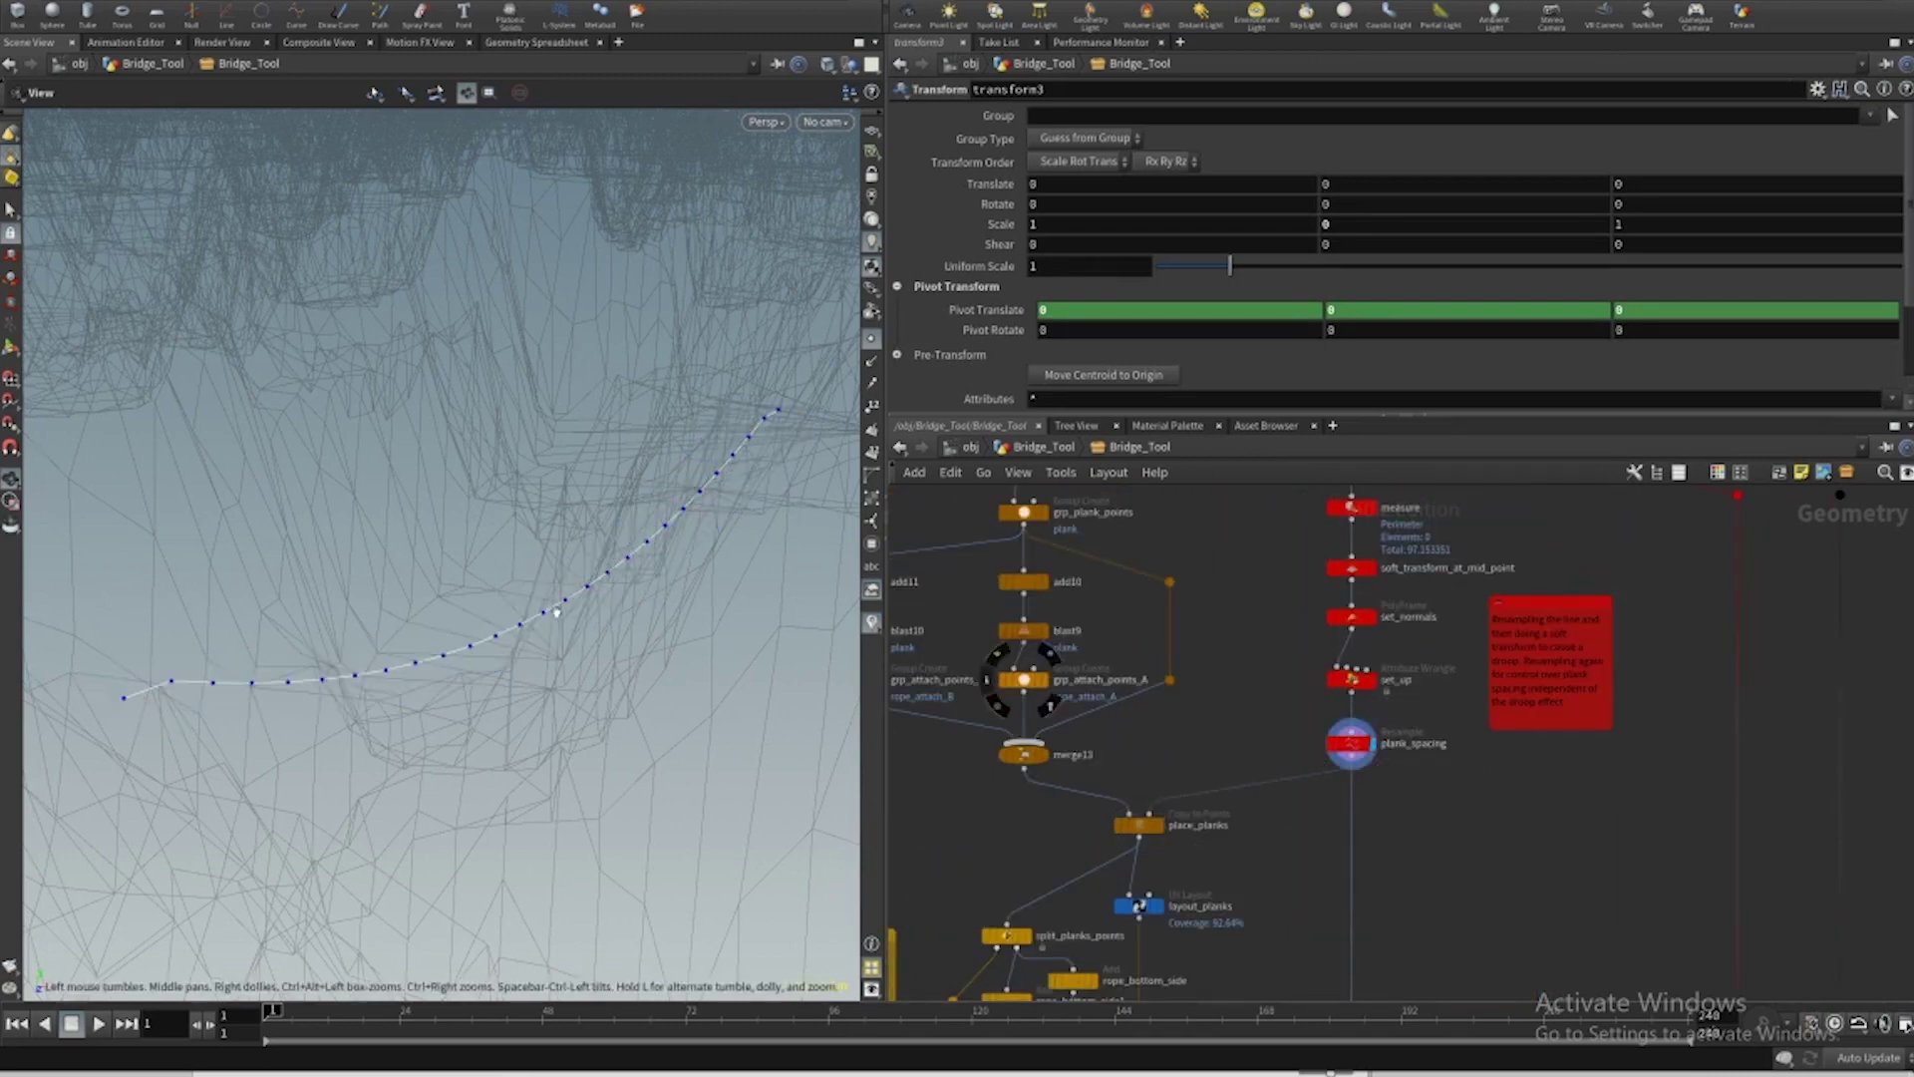
Display the merge5 and support_rope_lines nodes to examine the rope attach points and the lines between them.
middle_click_drag(1451, 972, 1389, 574)
scroll(1390, 574, "down", 3)
middle_click_drag(1368, 714, 1345, 498)
scroll(1290, 822, "up", 4)
left_click(1264, 787)
left_click_drag(468, 660, 560, 598)
left_click(1260, 895)
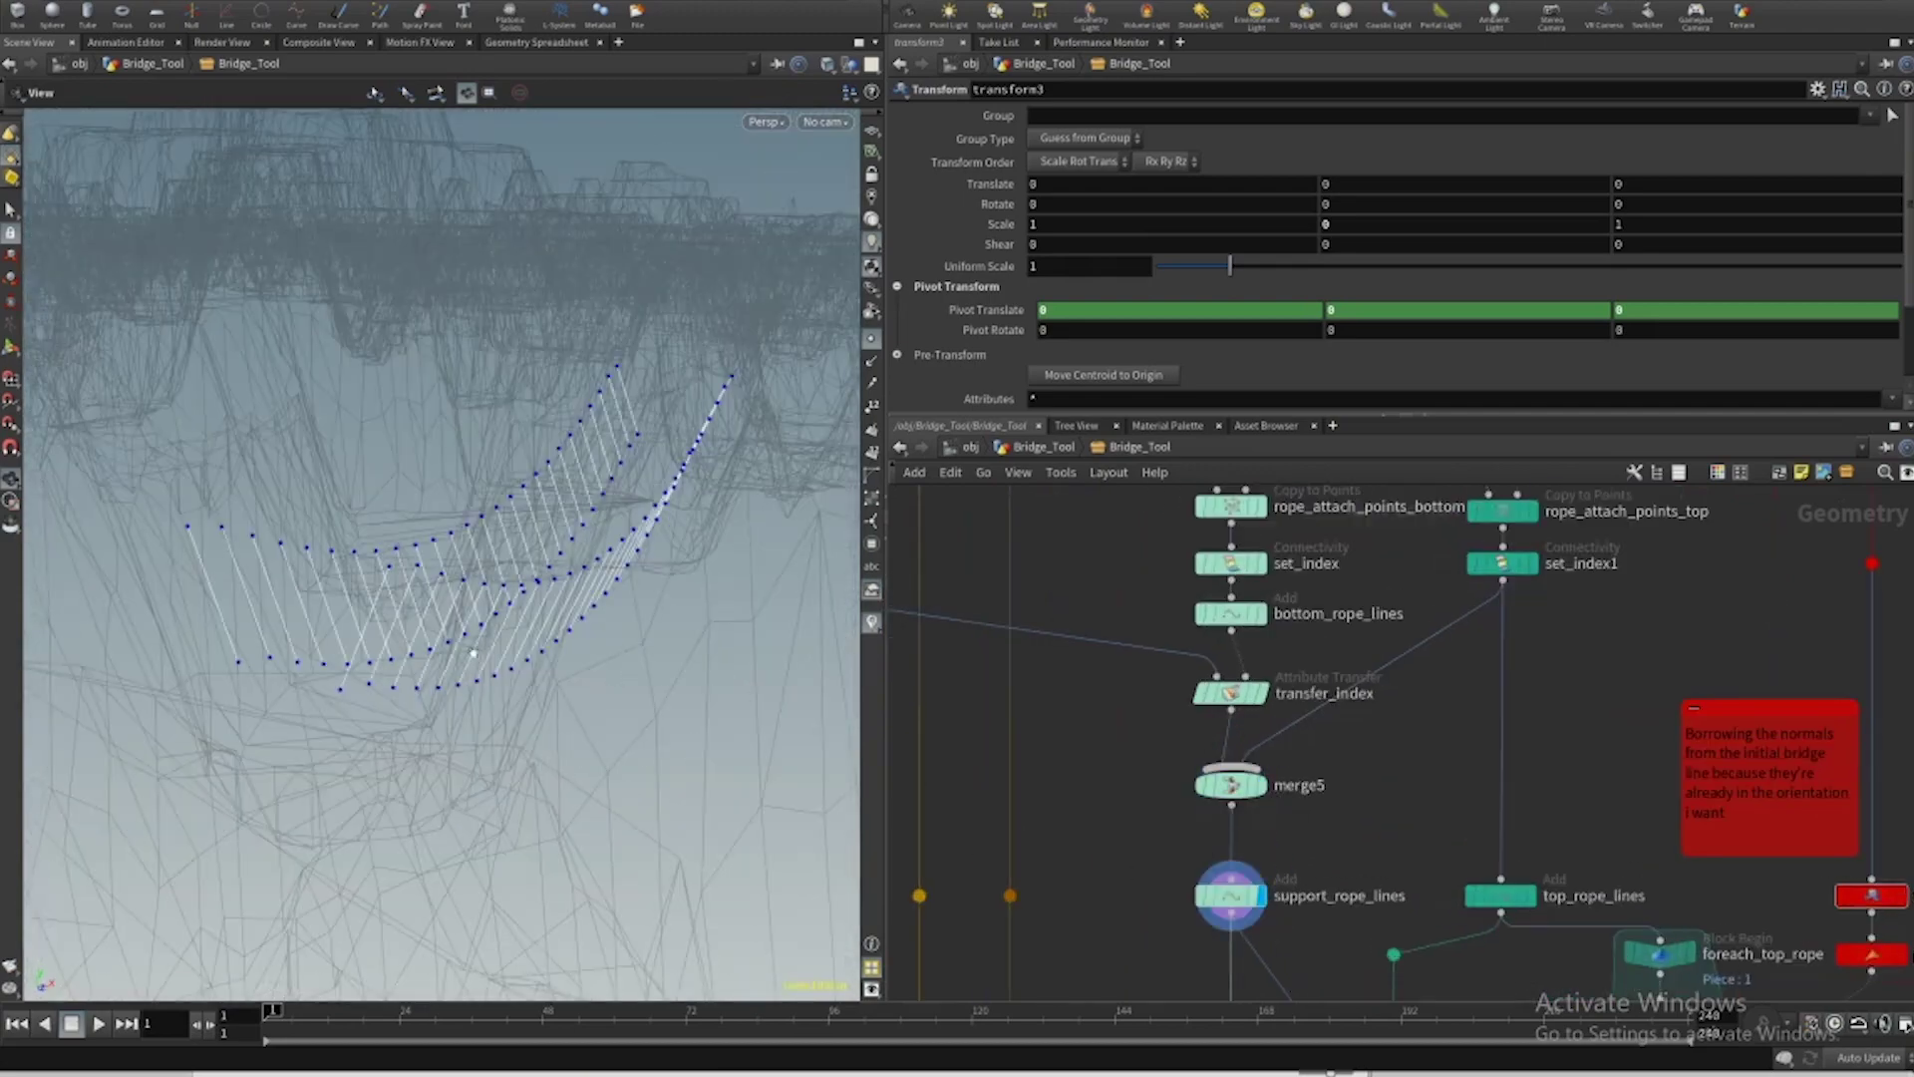
mouse_move(489, 658)
left_mouse_down()
mouse_move(448, 636)
mouse_move(470, 625)
left_mouse_up()
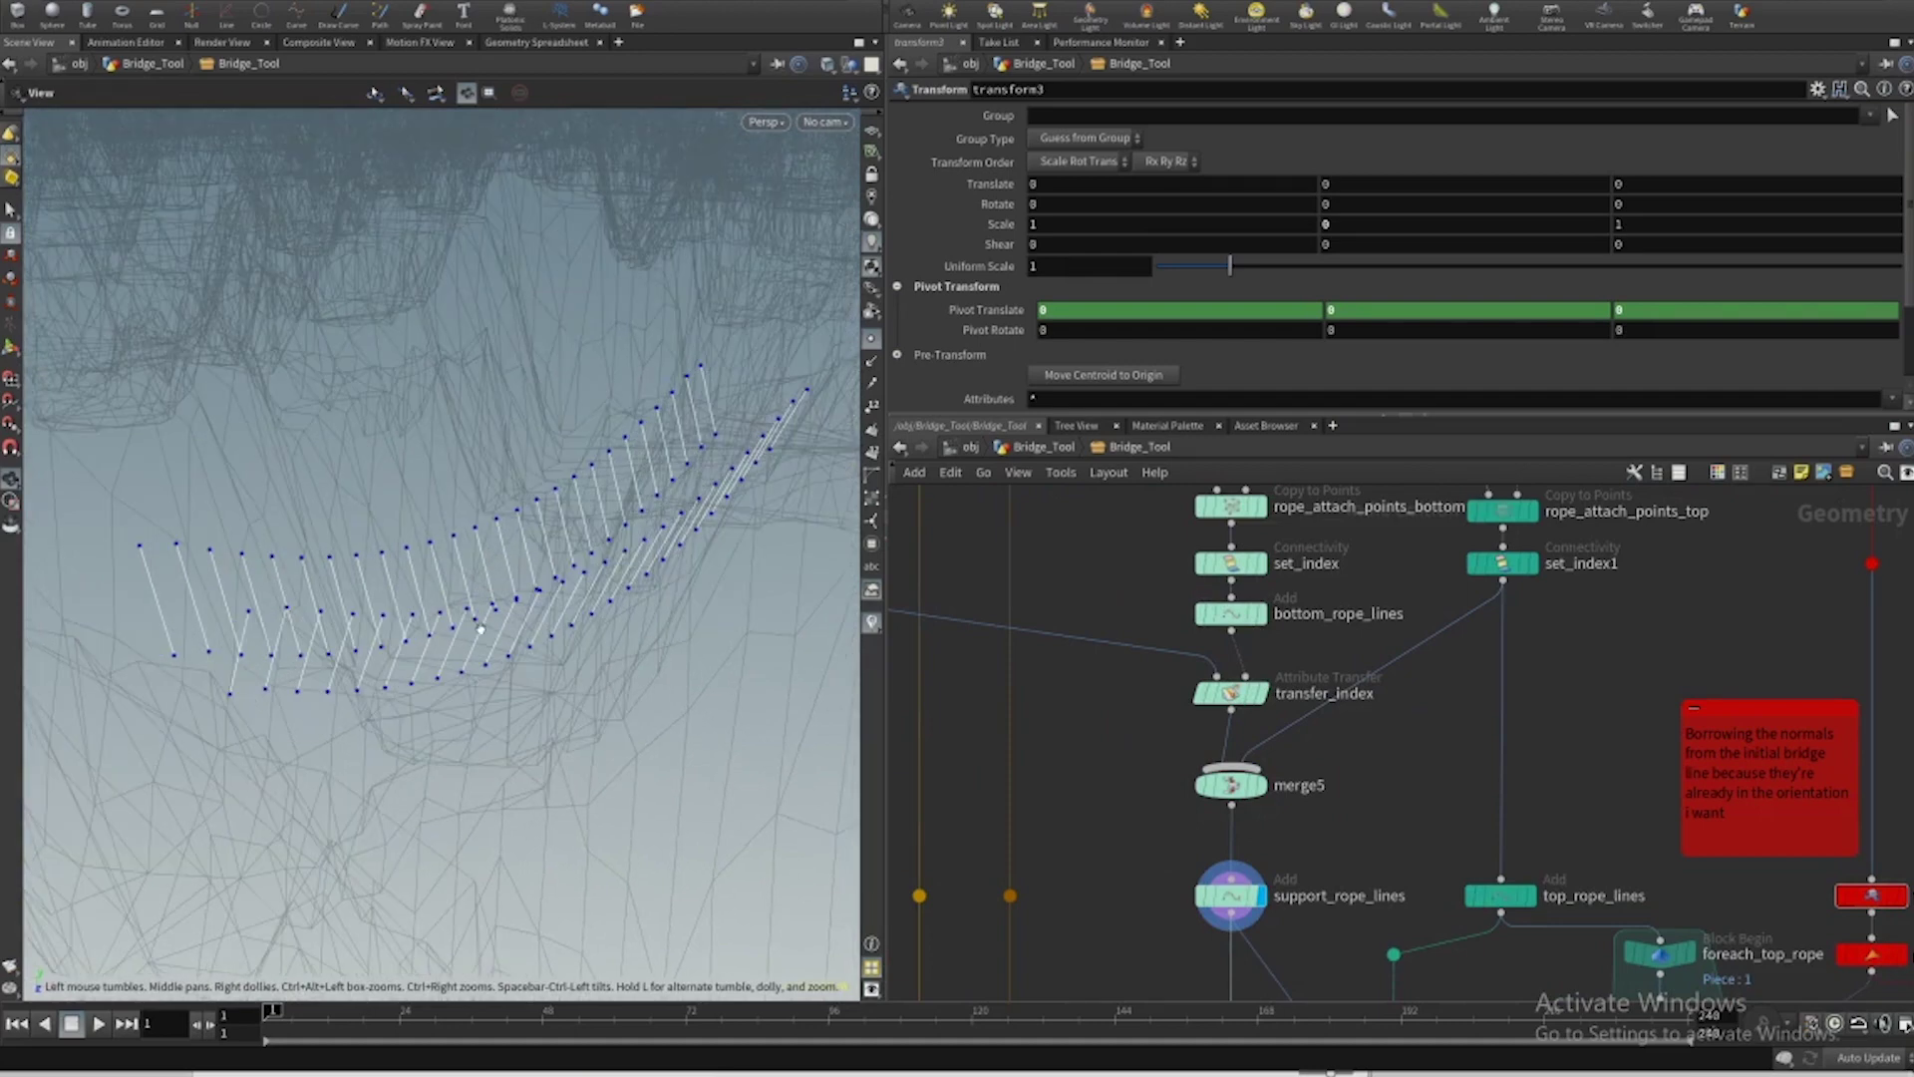
Display the top_rope_lines node and examine the top rope curves.
middle_click_drag(1294, 785, 1271, 618)
scroll(1281, 628, "down", 3)
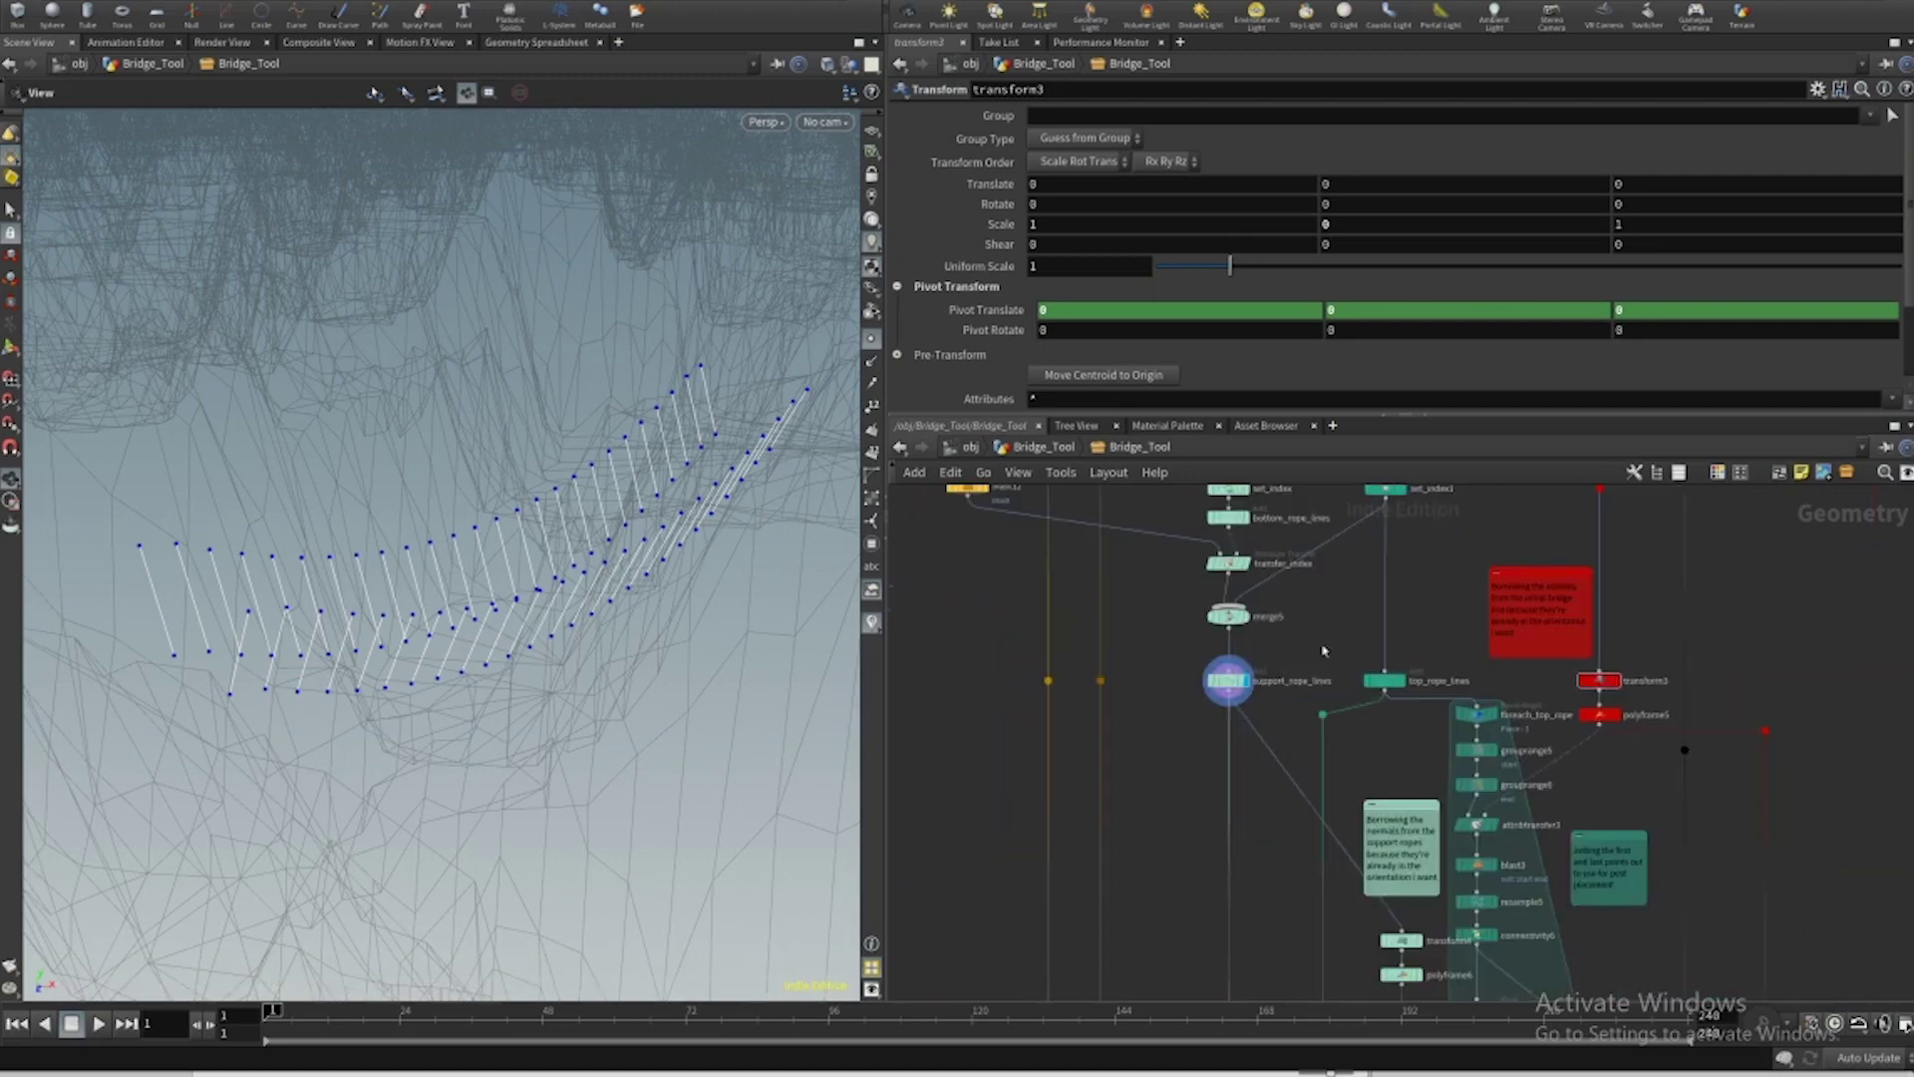
scroll(1393, 682, "up", 3)
left_click(1403, 684)
left_click_drag(448, 648, 558, 504)
Display the Support_Ropes sweep node farther down the network and examine the swept support ropes up close.
scroll(1400, 675, "down", 3)
middle_click_drag(1415, 847, 1404, 615)
scroll(1401, 674, "down", 2)
middle_click_drag(1336, 987, 1341, 503)
scroll(1311, 646, "up", 1)
middle_click_drag(1311, 843, 1351, 747)
scroll(1311, 646, "up", 5)
middle_click_drag(1364, 898, 1362, 624)
left_click(1337, 842)
left_click_drag(249, 439, 343, 584)
scroll(290, 547, "up", 8)
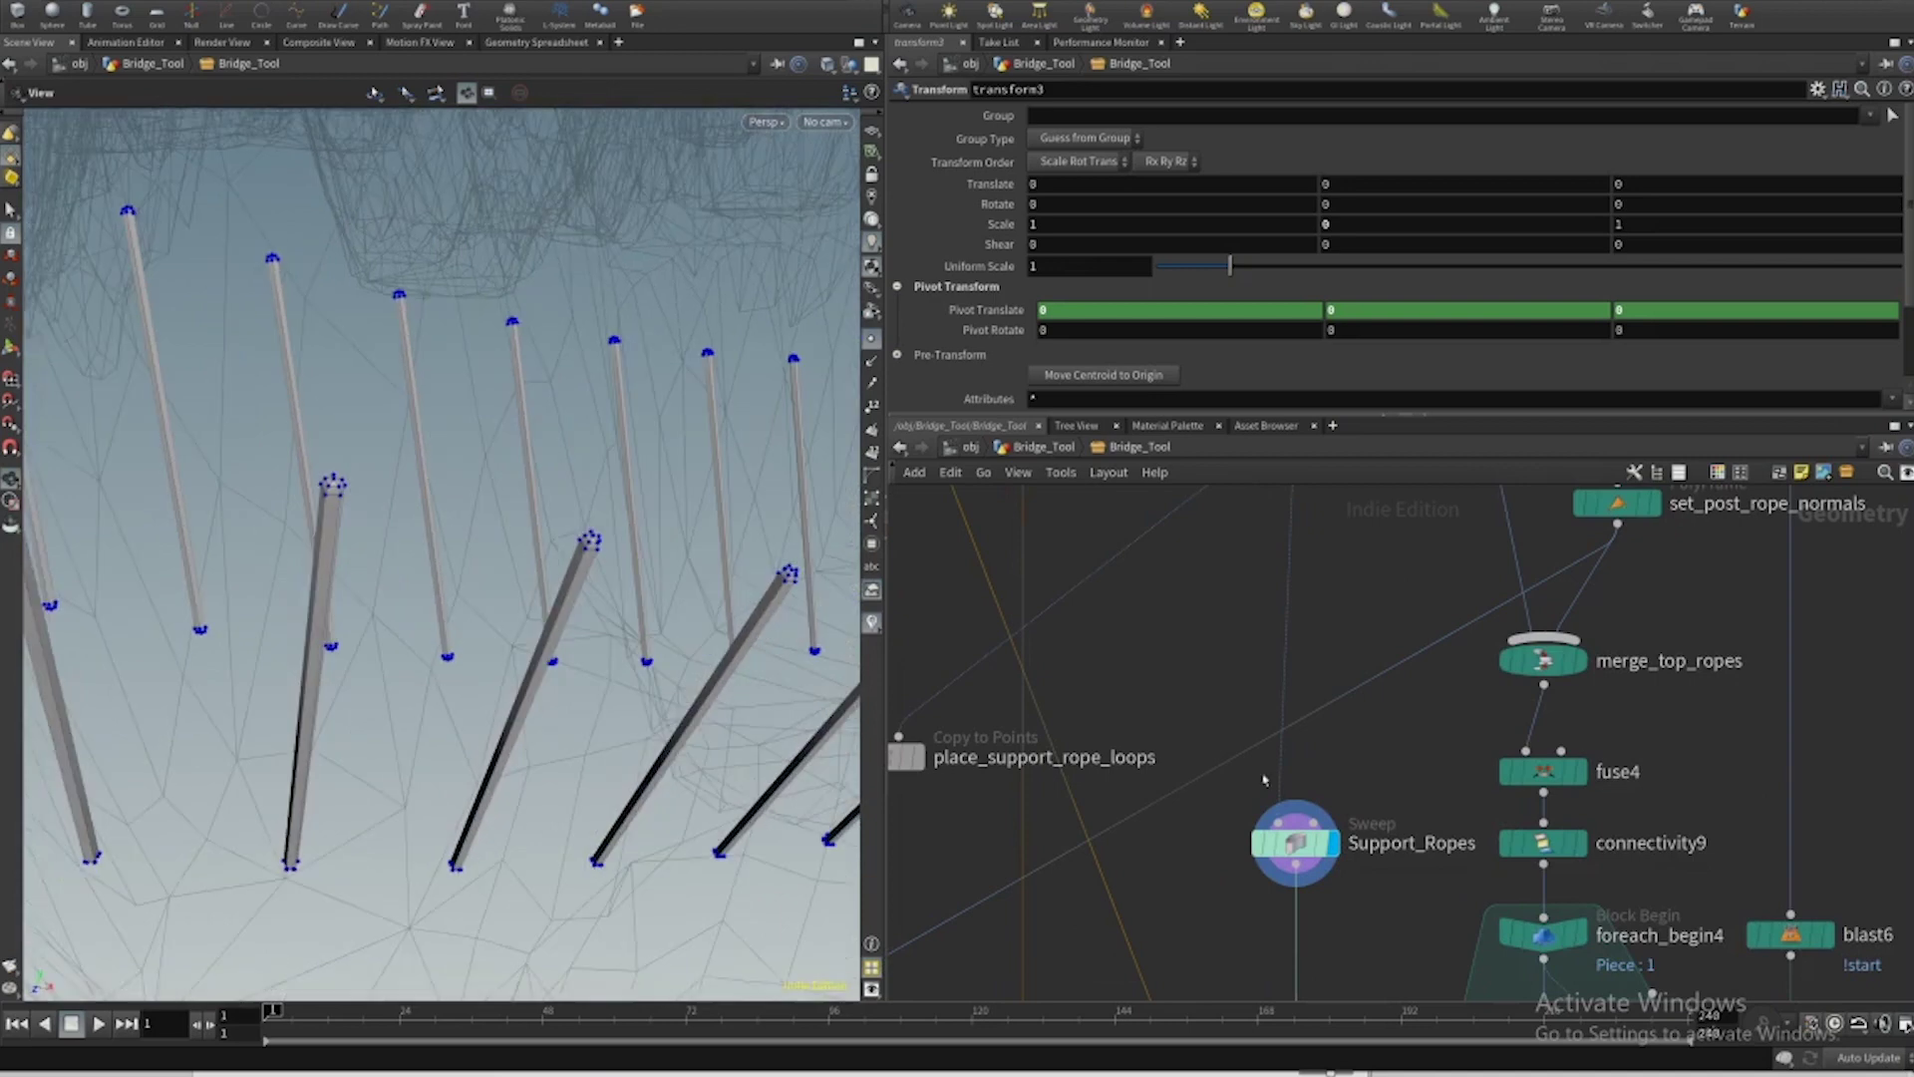
Display the merge_all_ropes node and examine the bridge's complete set of ropes.
middle_click_drag(1471, 859, 1467, 700)
scroll(1465, 698, "down", 5)
scroll(1428, 684, "down", 4)
middle_click_drag(1425, 883, 1422, 804)
scroll(1420, 801, "up", 9)
left_click(1382, 786)
scroll(324, 592, "down", 3)
scroll(324, 592, "down", 3)
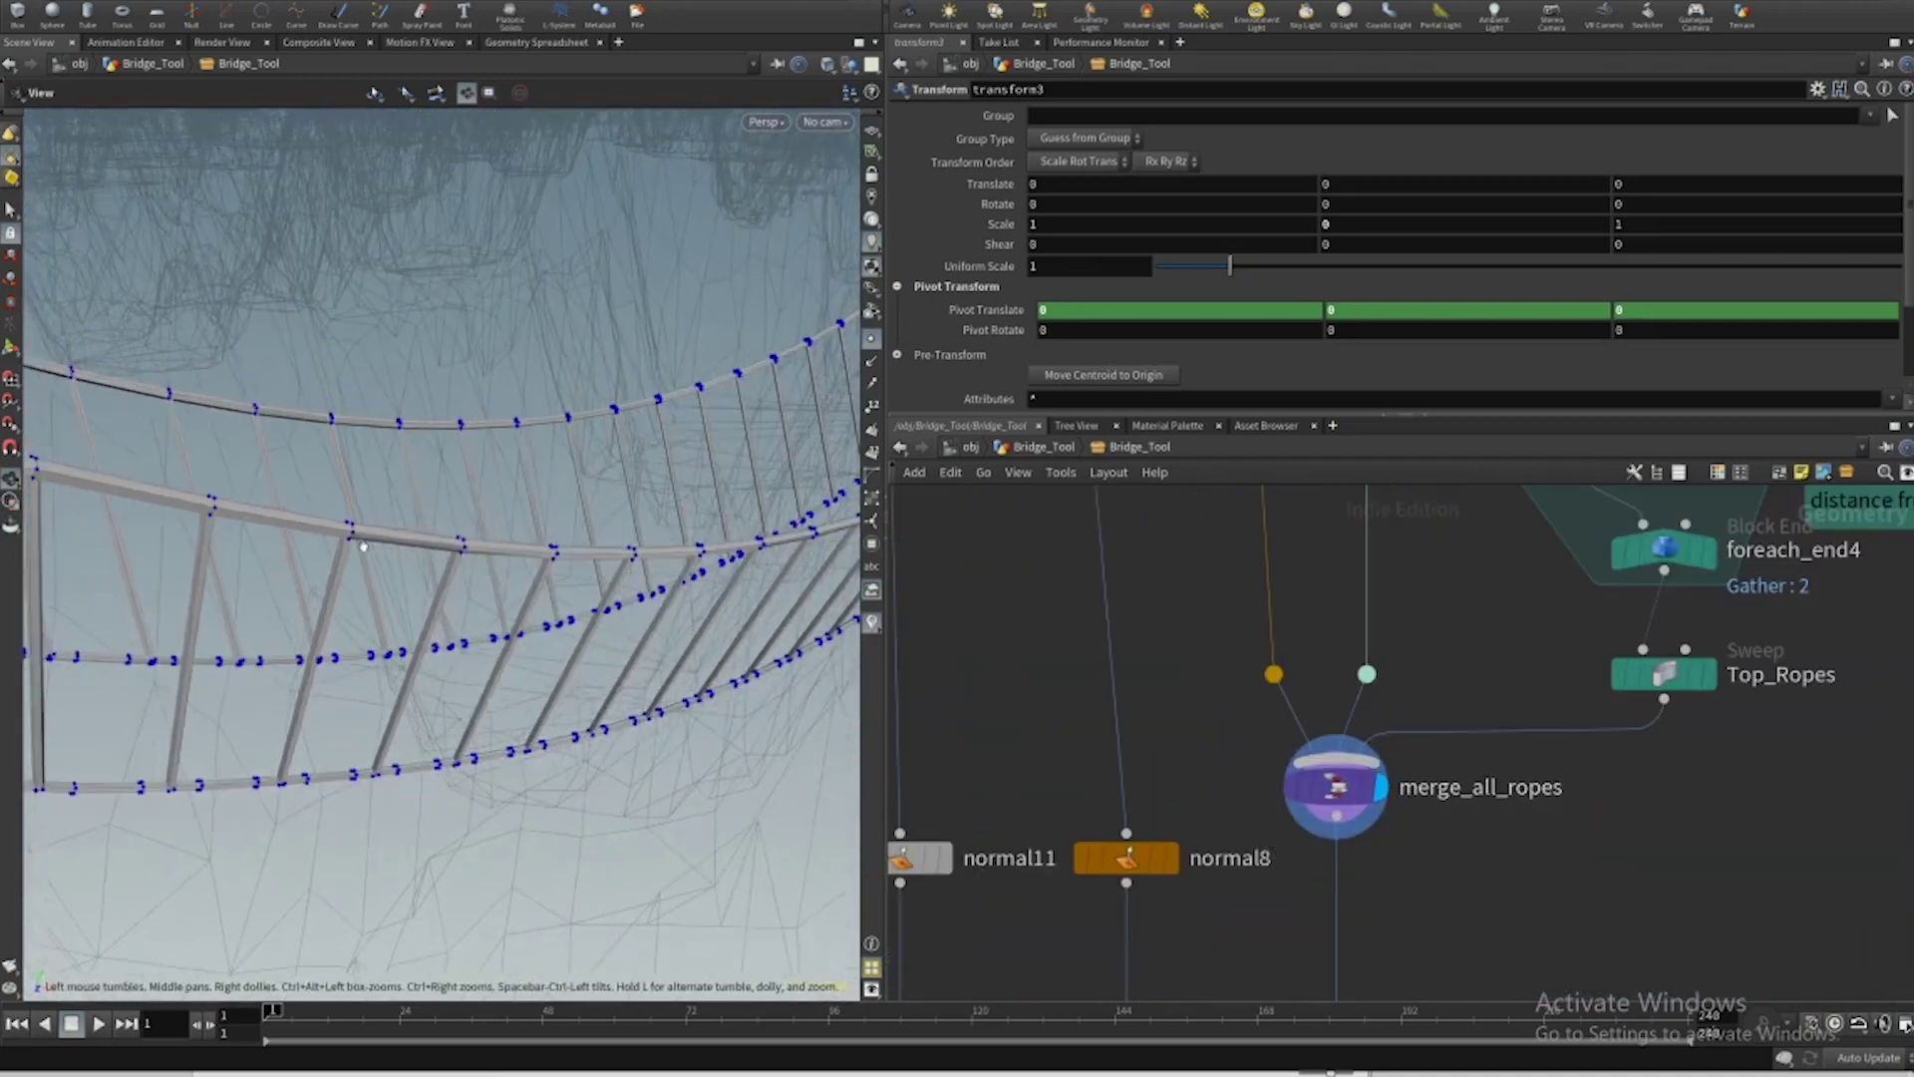
key("f")
scroll(269, 612, "up", 2)
middle_click_drag(363, 561, 458, 501)
Examine the metal, rope and wood unity_material branches at the network's end and display the final Bridge null.
scroll(1609, 758, "down", 6)
middle_click_drag(1590, 845, 1521, 666)
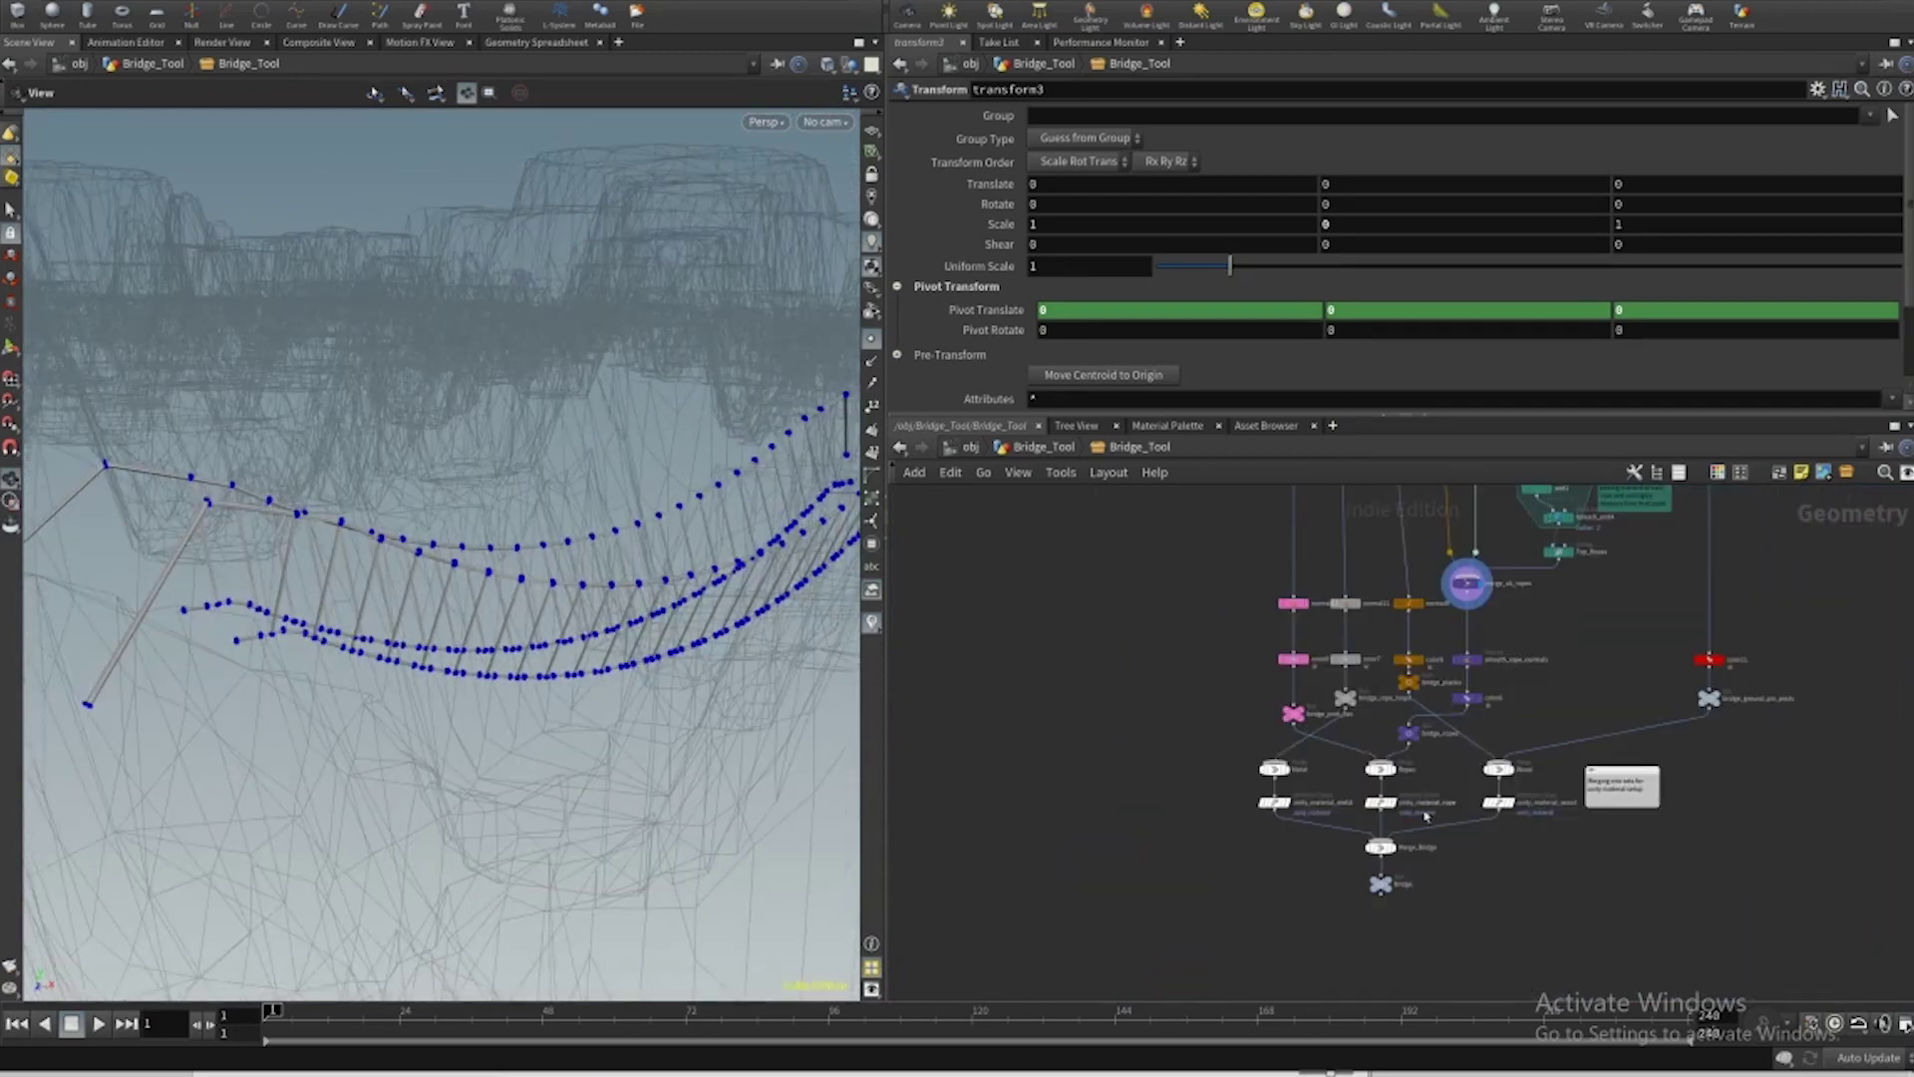
scroll(1395, 858, "up", 4)
mouse_move(1406, 897)
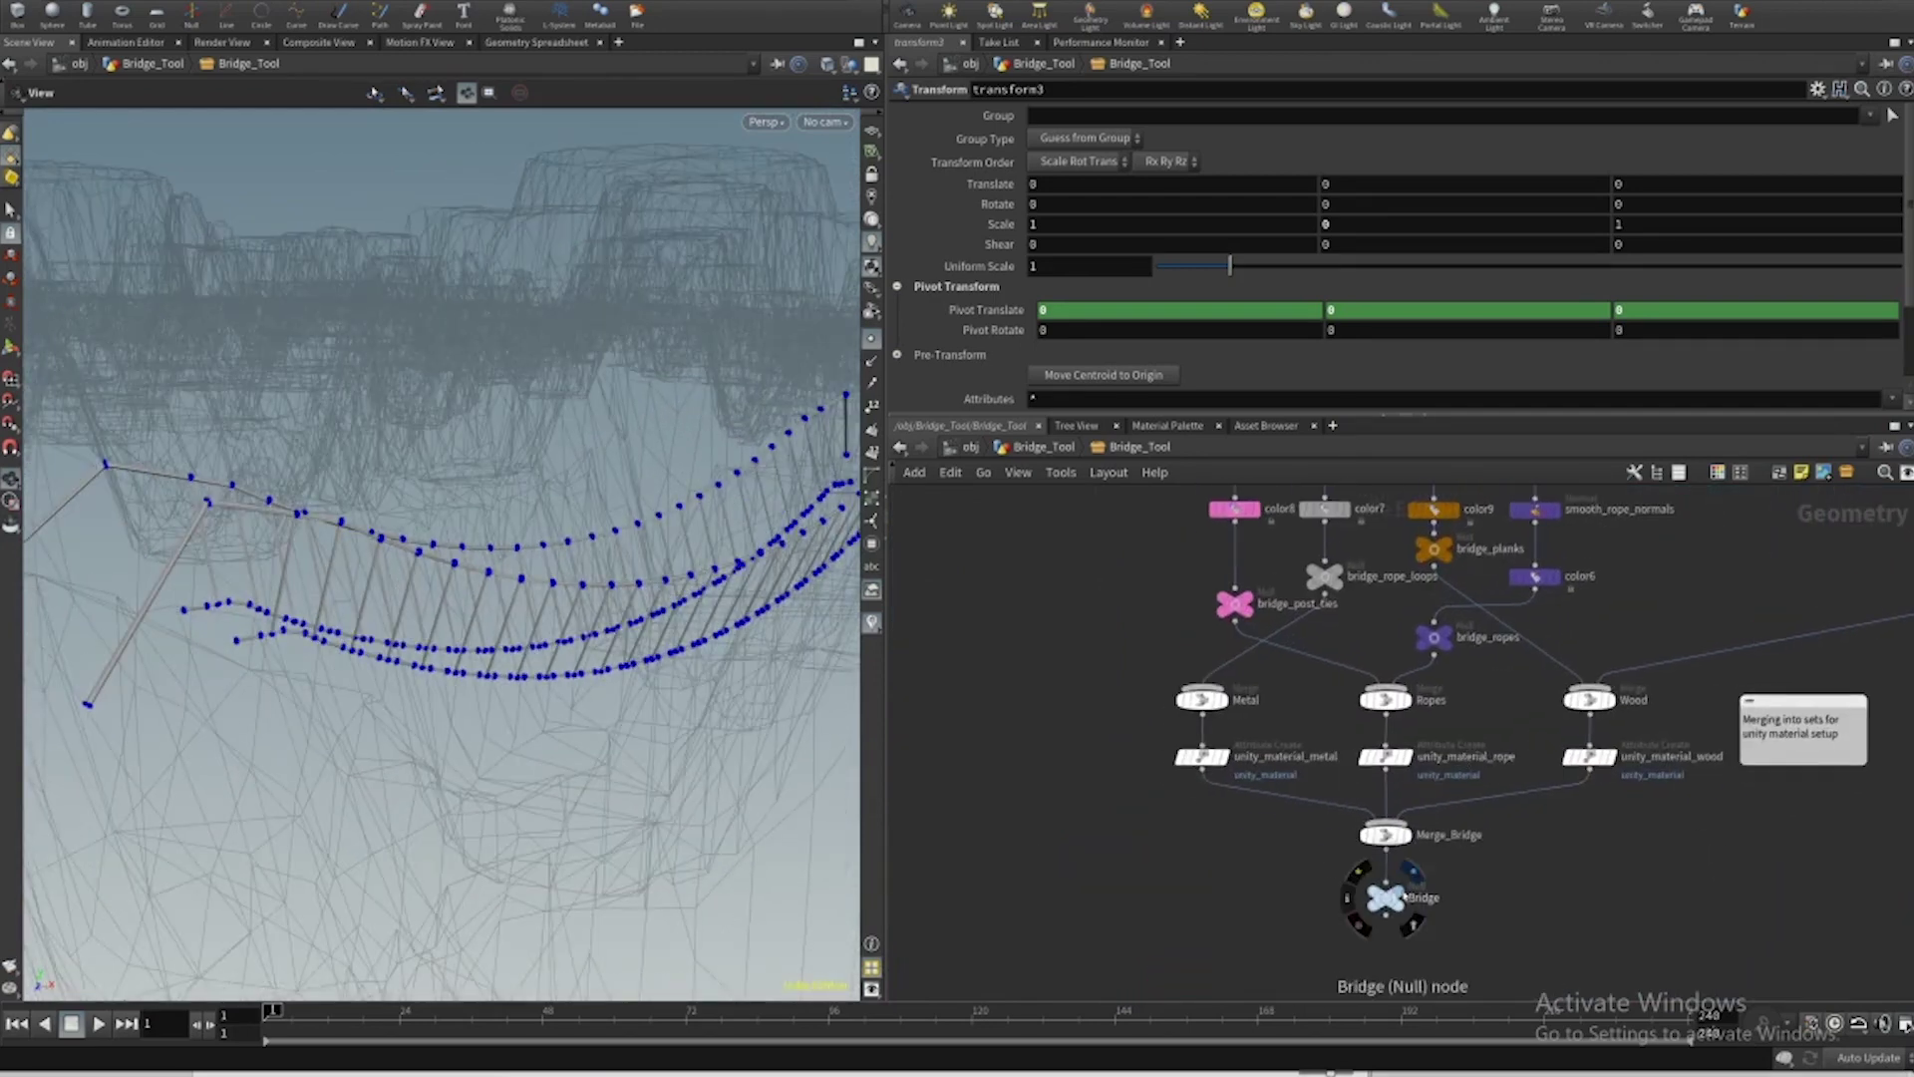
scroll(1410, 932, "up", 2)
left_click(1430, 934)
left_click_drag(469, 568, 509, 573)
scroll(1444, 797, "down", 3)
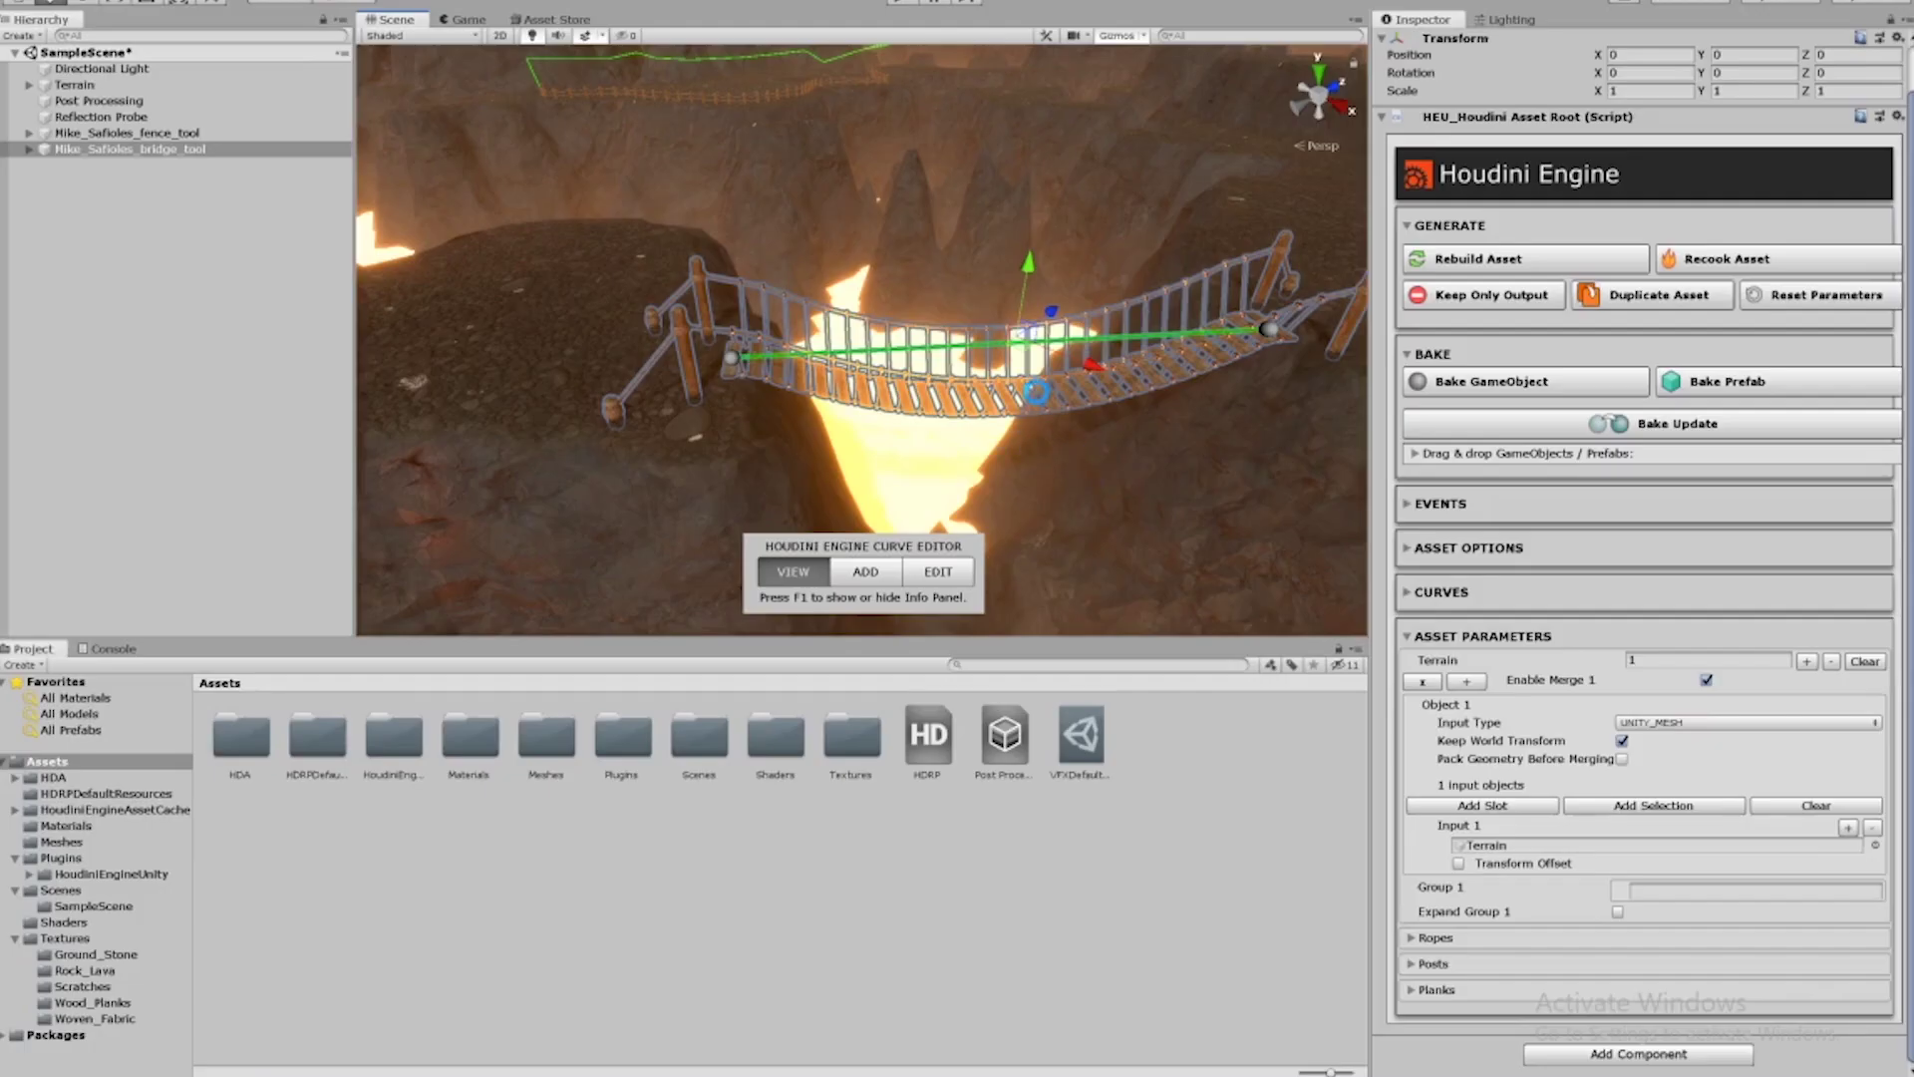
Back in Unity, examine the bridge over the chasm and expand its Posts and Ropes parameters.
mouse_move(1003, 396)
left_mouse_down("alt")
mouse_move(1007, 377)
mouse_move(982, 384)
left_mouse_up("alt")
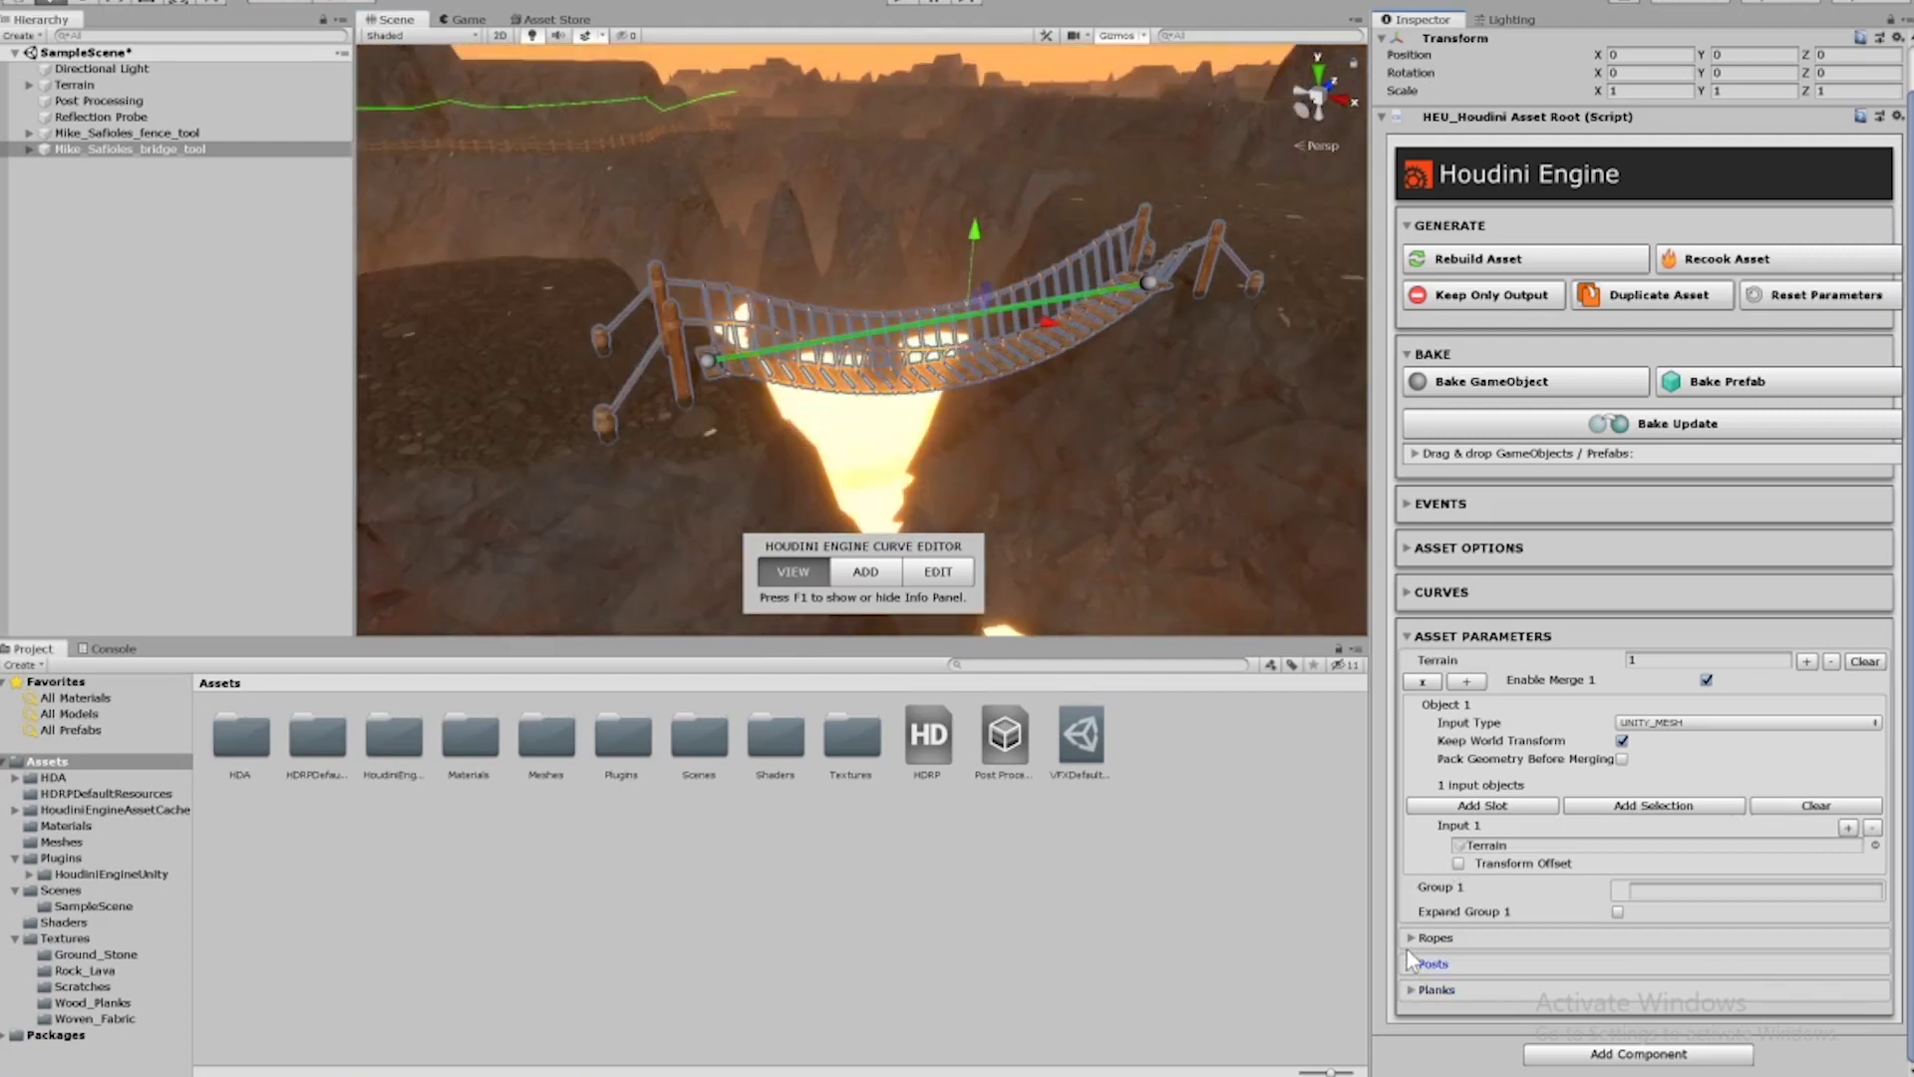
left_click(1411, 961)
left_click(1412, 939)
scroll(1416, 949, "down", 5)
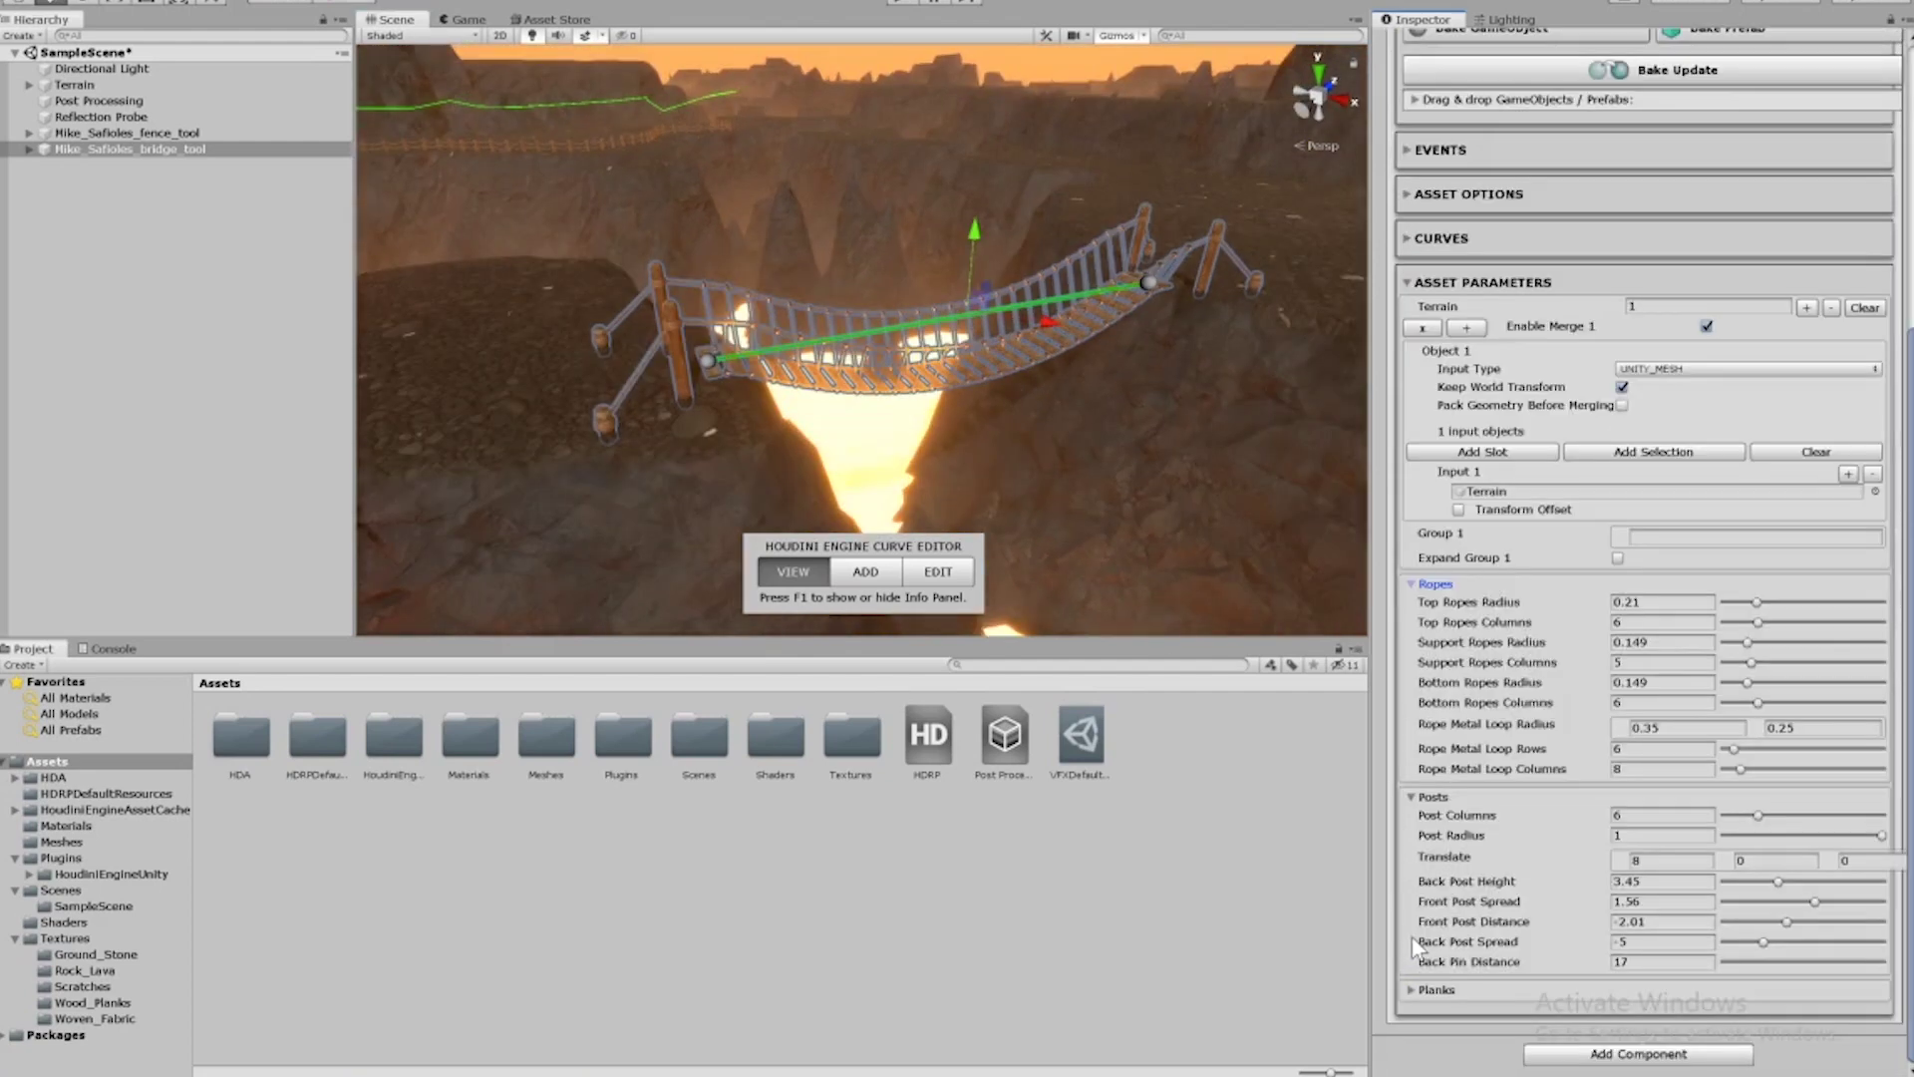
Expand the Planks parameters and, in the curve's Edit mode, move the bridge's near endpoint across the lava onto the neighbouring rock outcrop.
left_click(1414, 990)
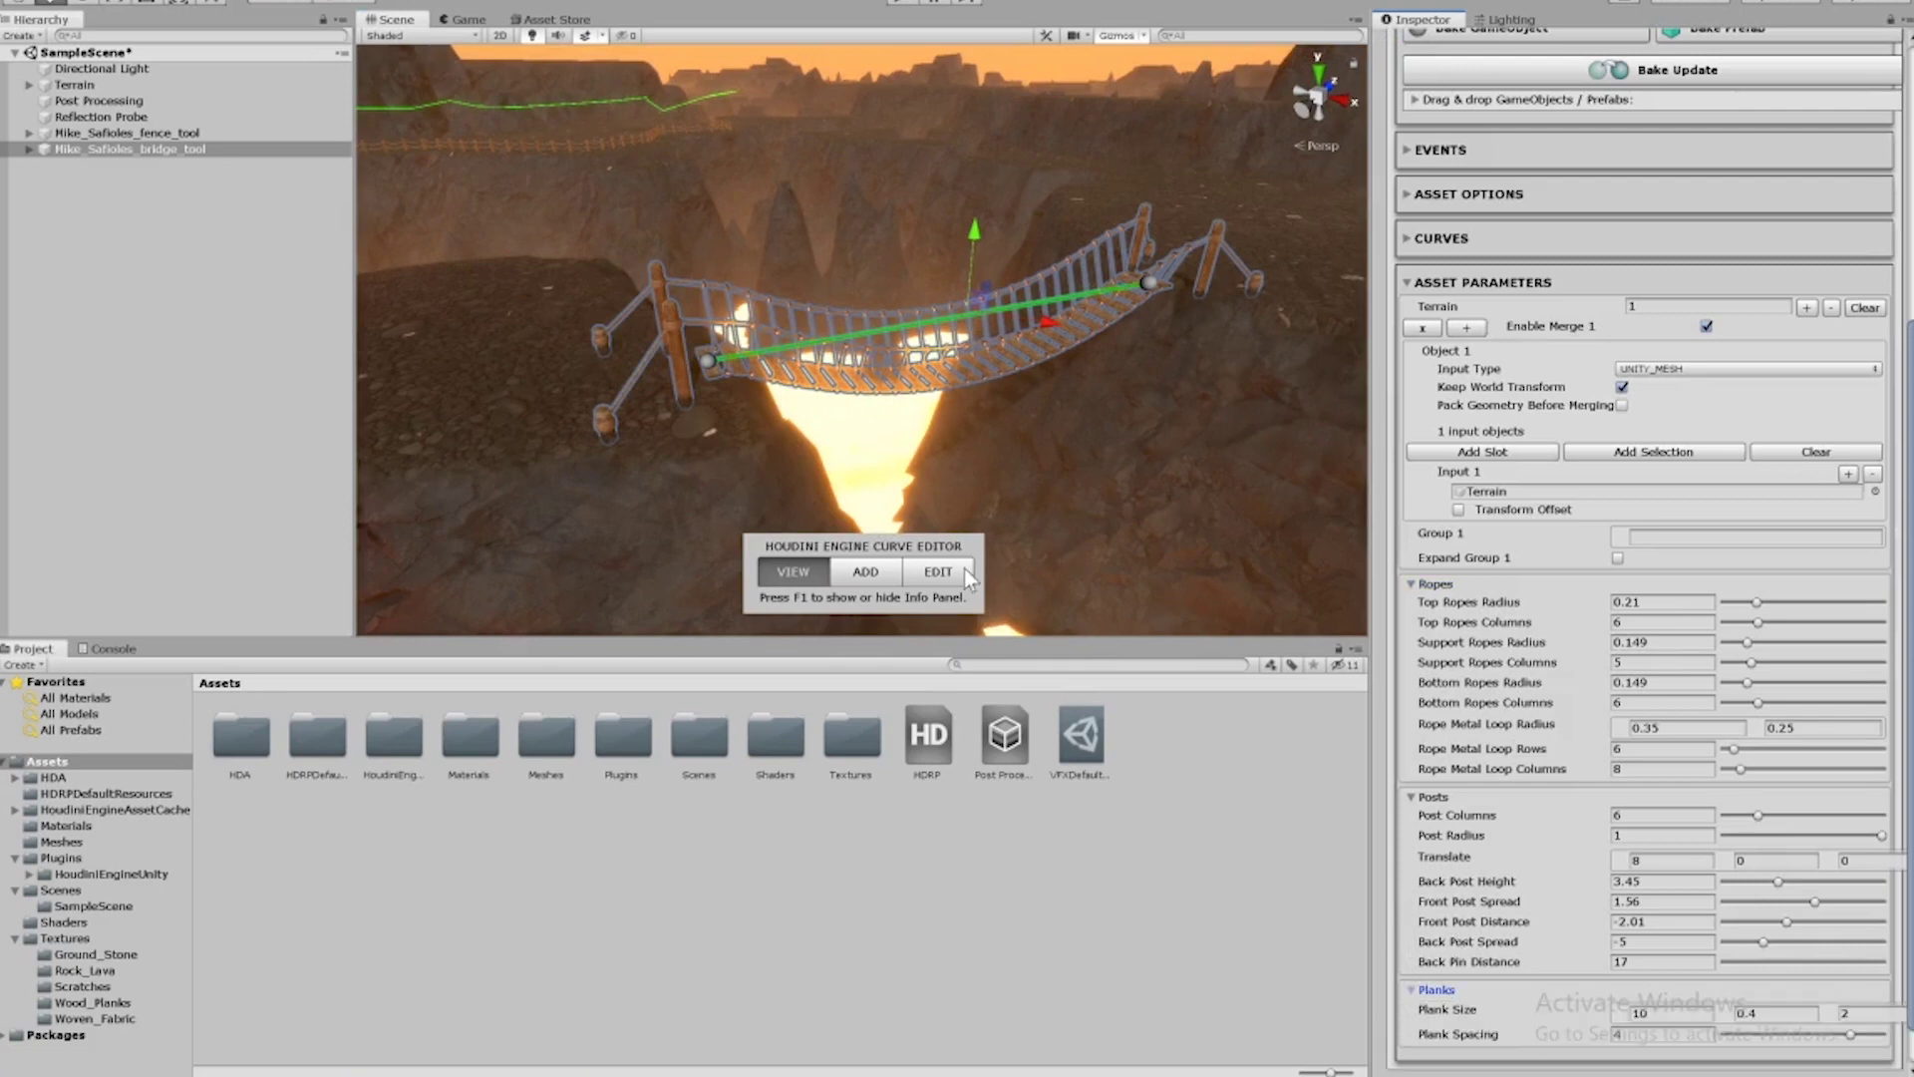
left_click(937, 571)
scroll(861, 374, "up", 3)
right_click_drag(862, 375, 658, 320, "alt")
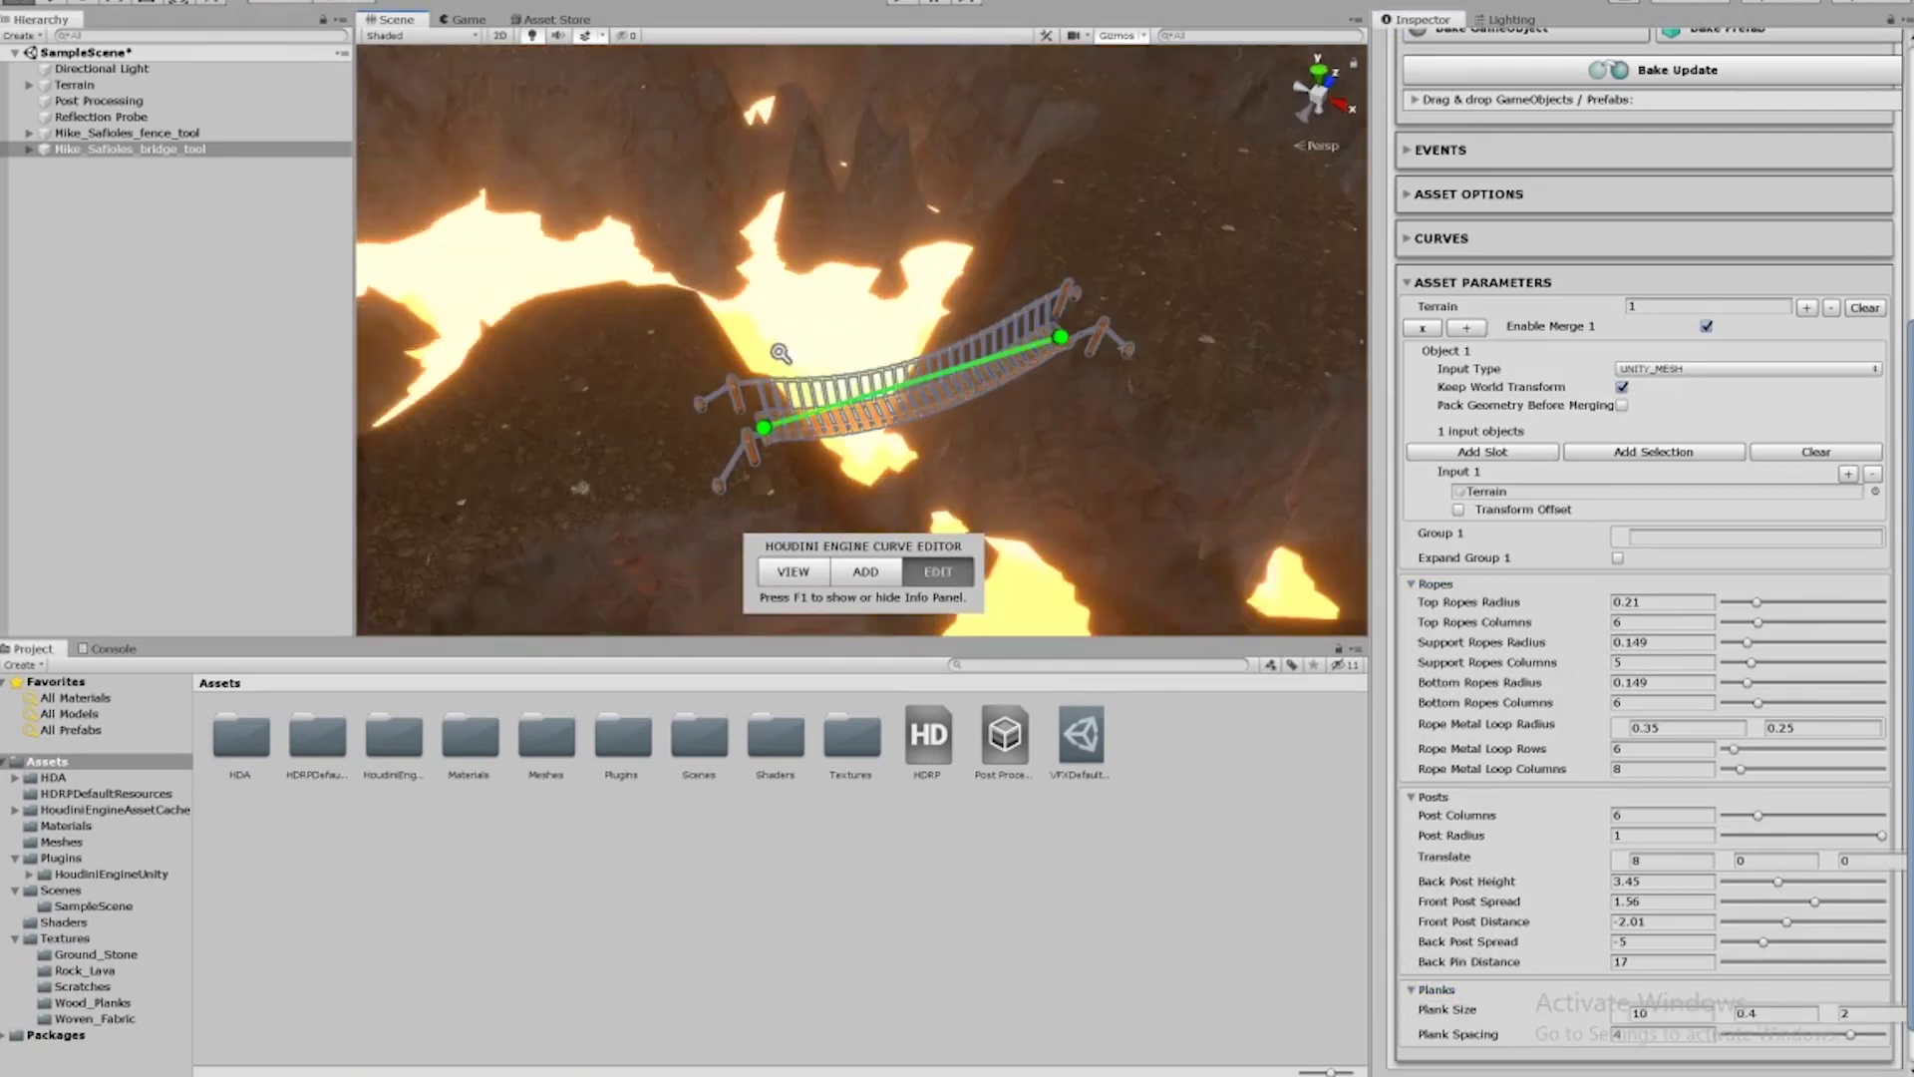
left_click_drag(888, 387, 937, 211, "alt")
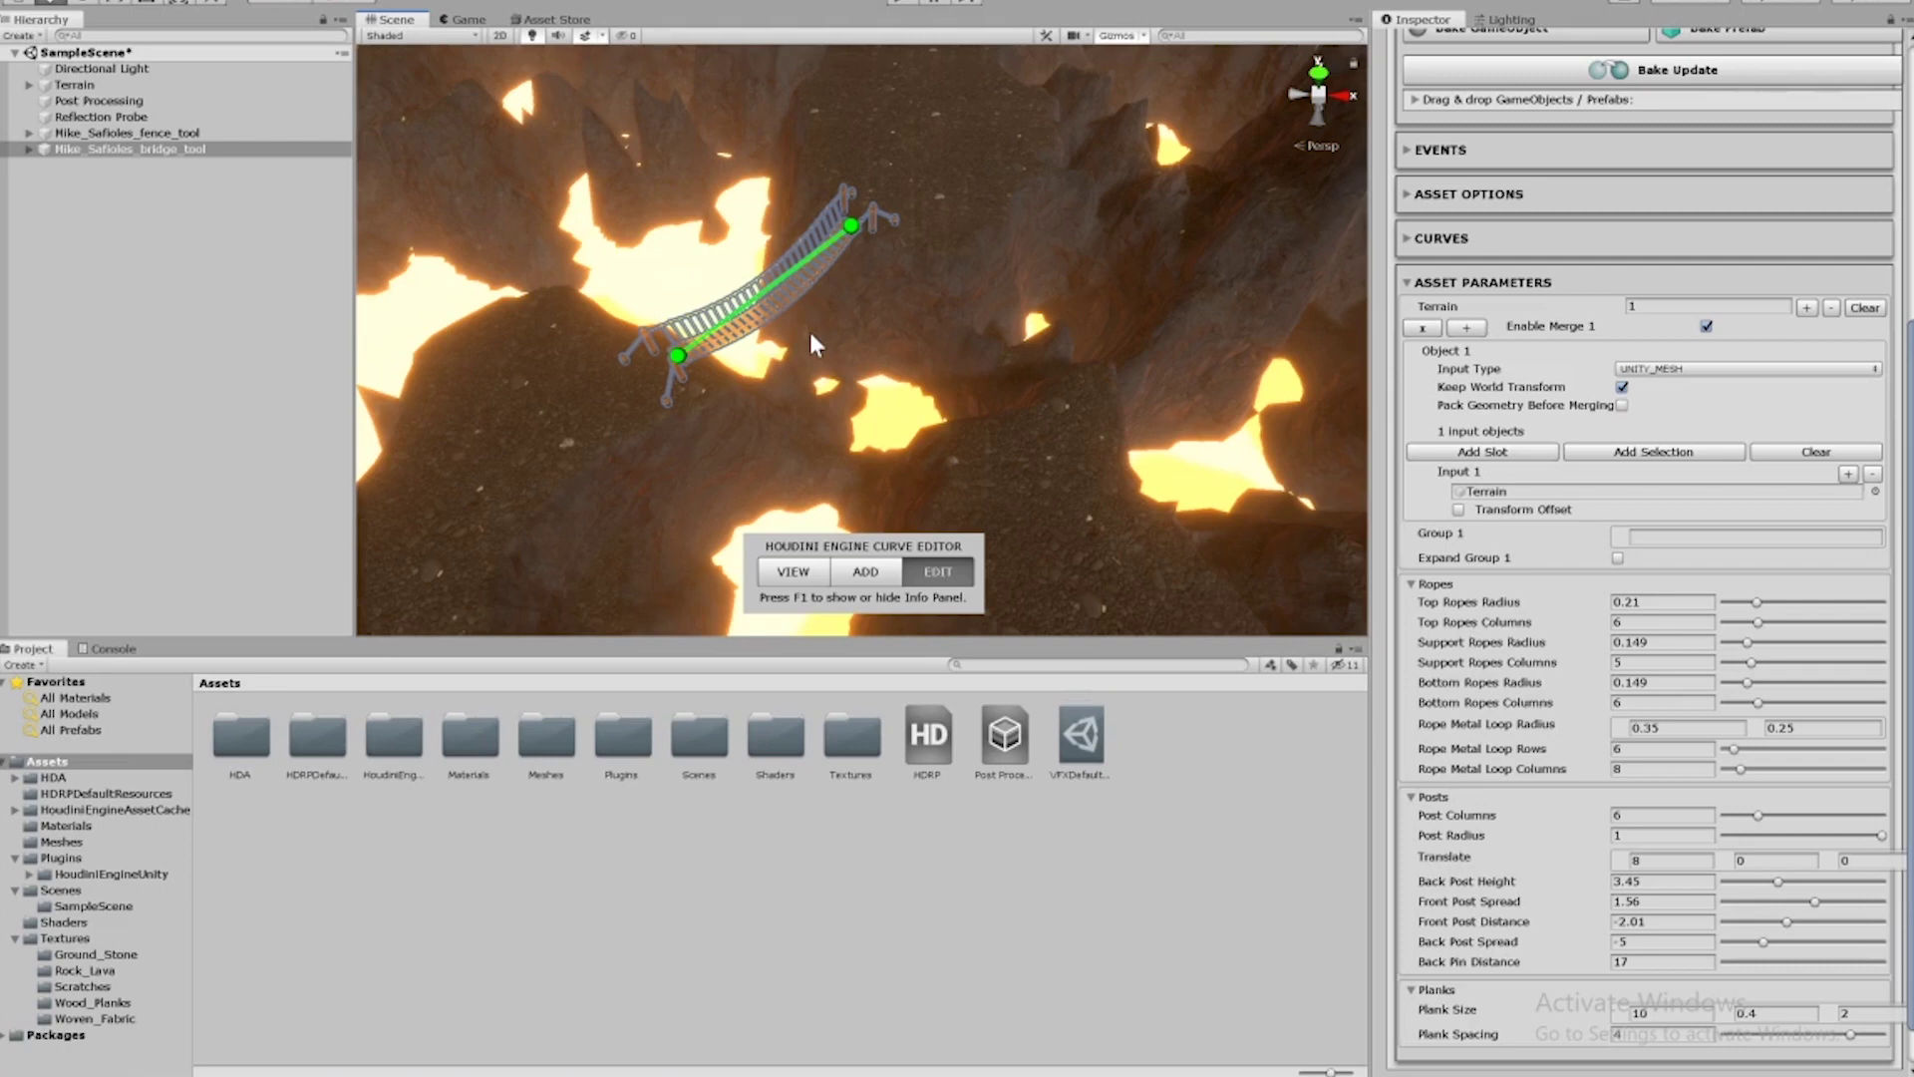
left_click(677, 356)
left_click_drag(684, 367, 1019, 437)
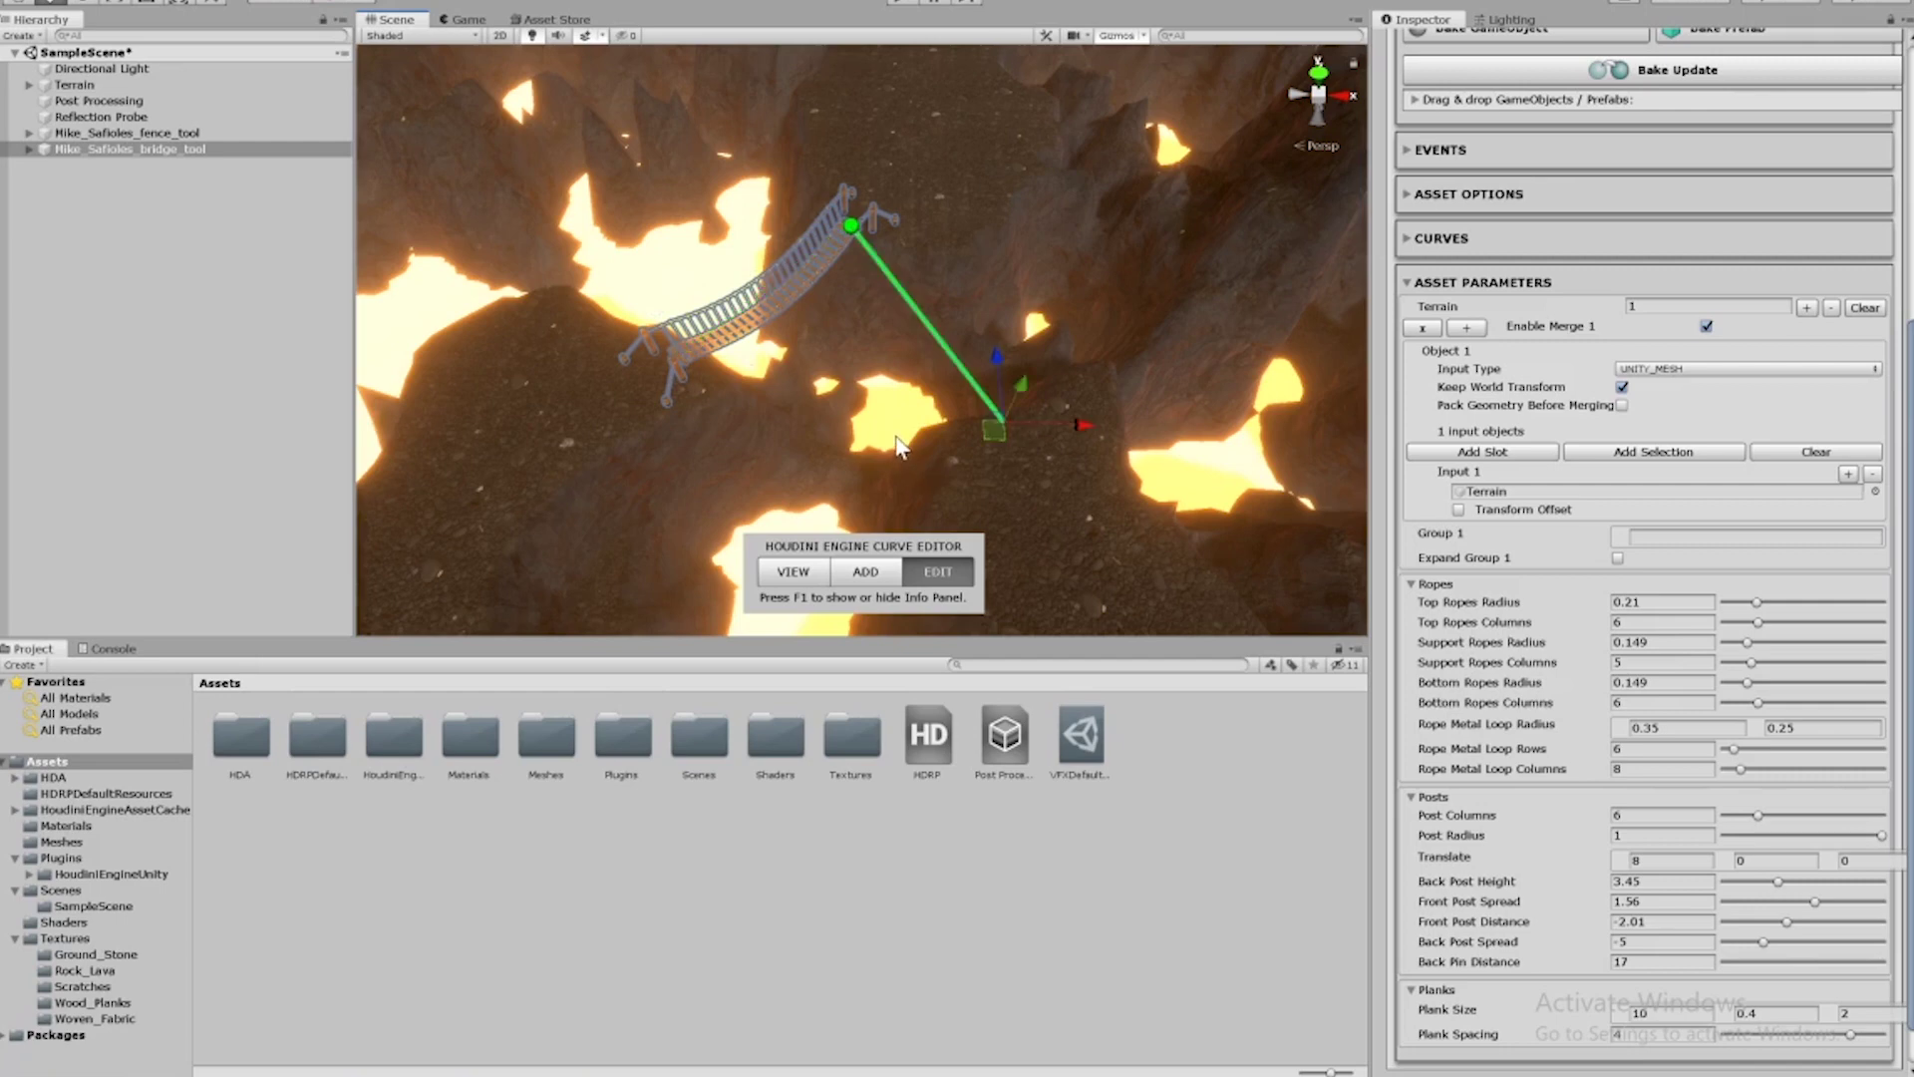
Recook the bridge asset so its geometry follows the relocated curve endpoint.
scroll(1059, 337, "up", 2)
left_click_drag(1012, 349, 867, 279, "alt")
scroll(1587, 429, "up", 5)
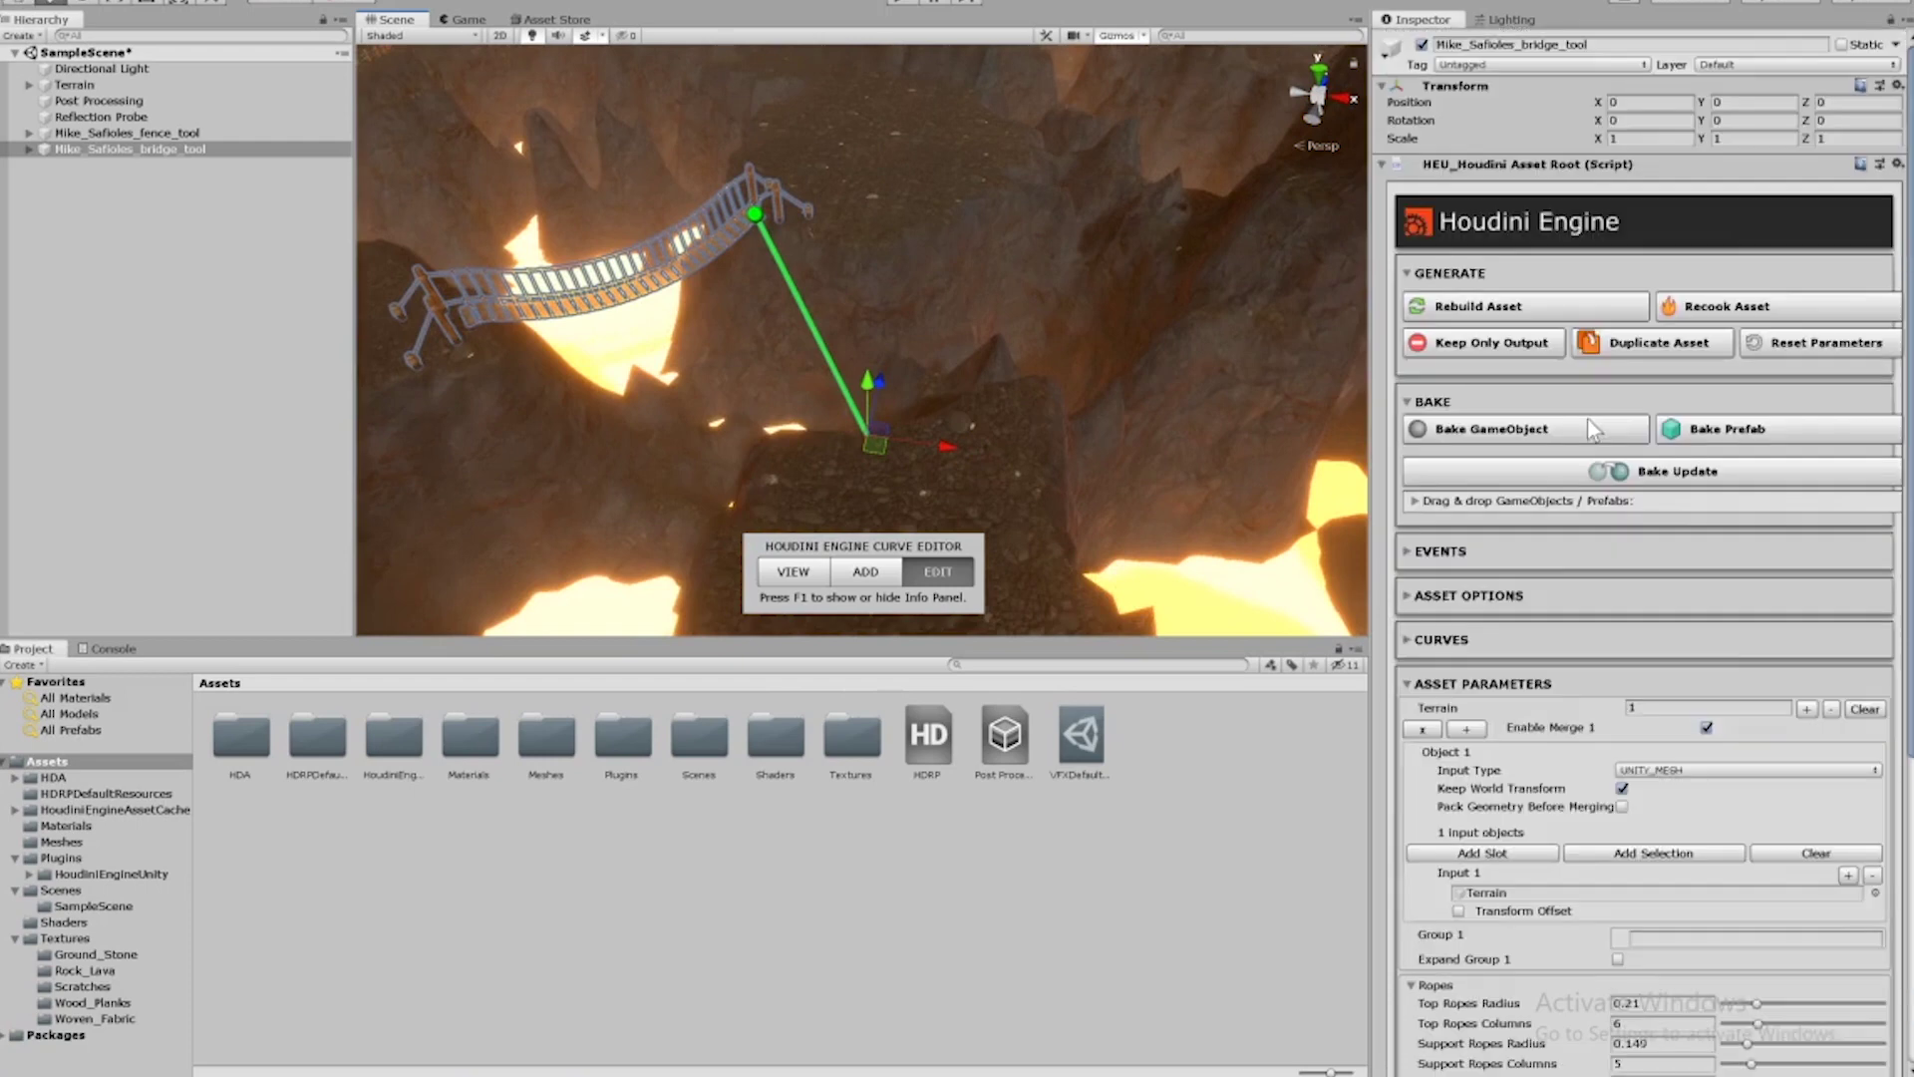
left_click(1720, 311)
Select the bridge curve's far endpoint and shift it sideways along the cliff top.
left_click(757, 217)
left_click_drag(869, 219, 867, 361, "alt")
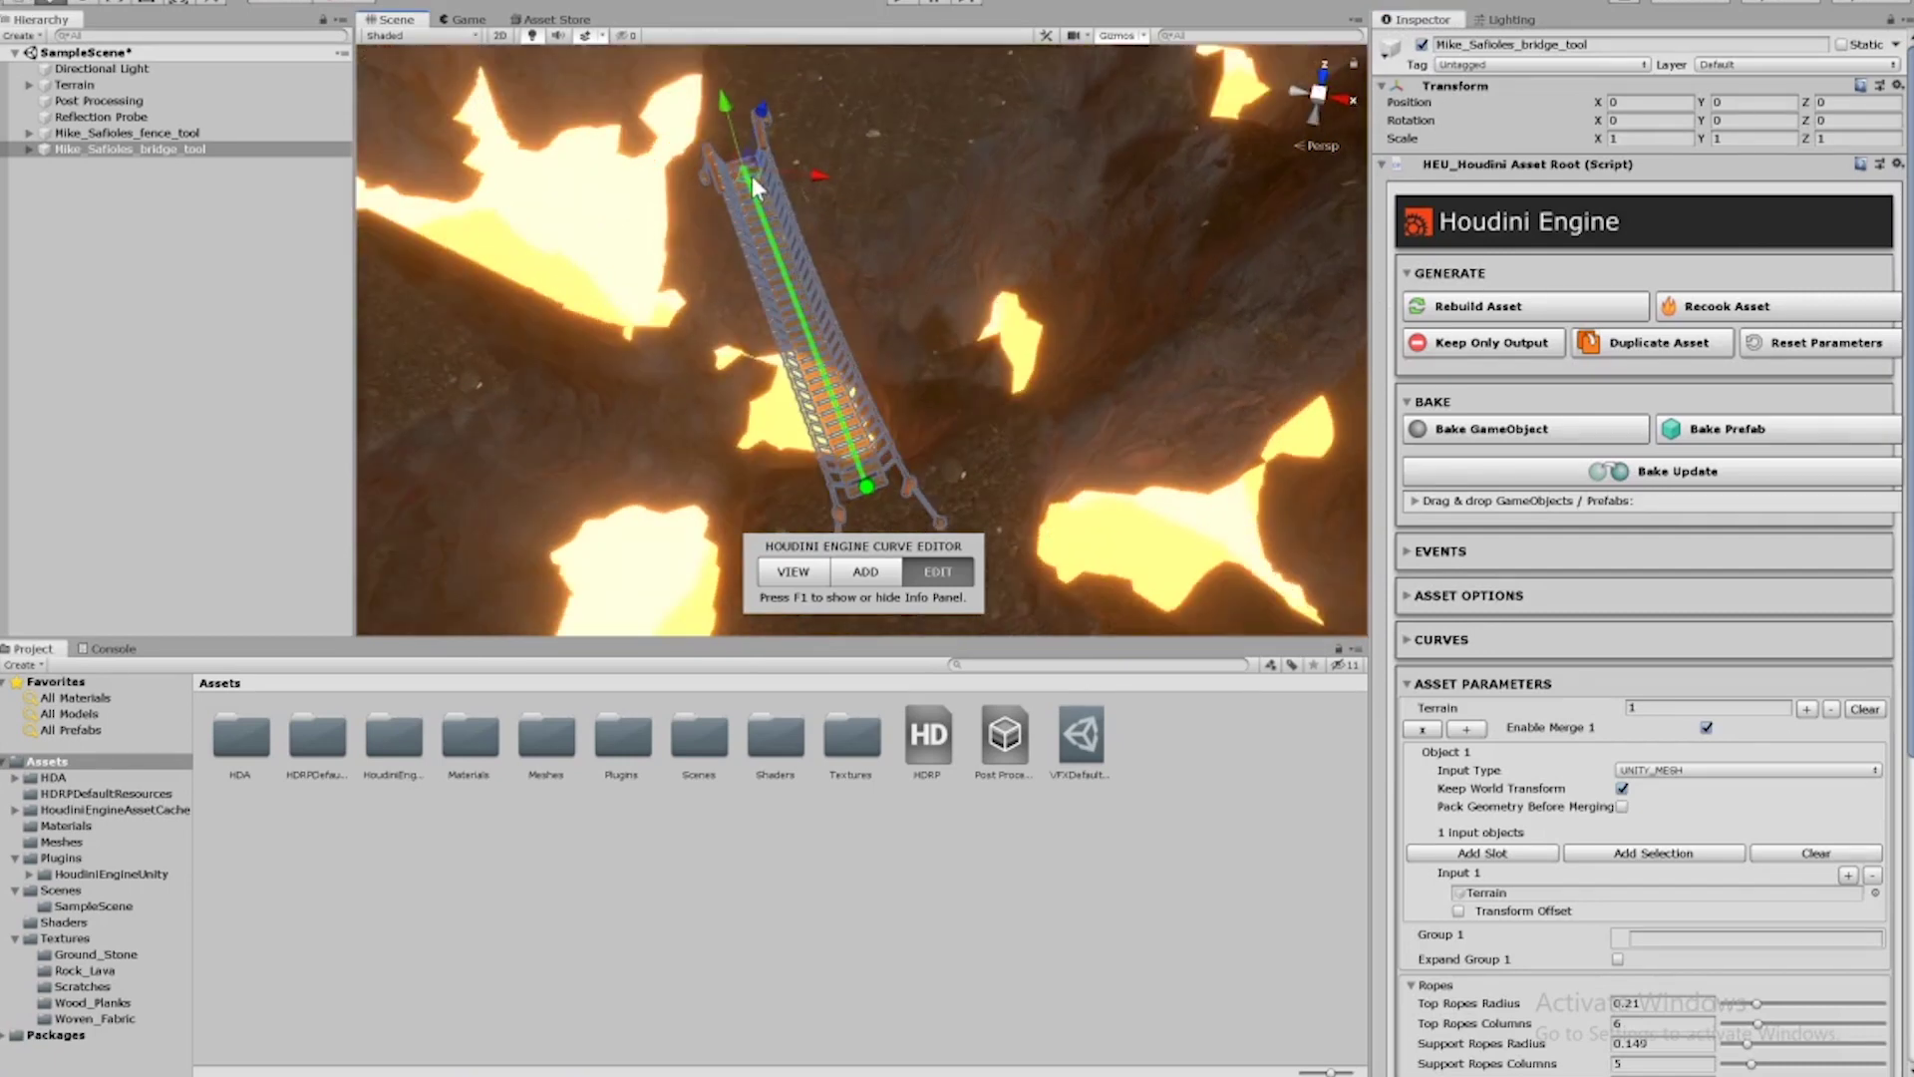
left_click(863, 213)
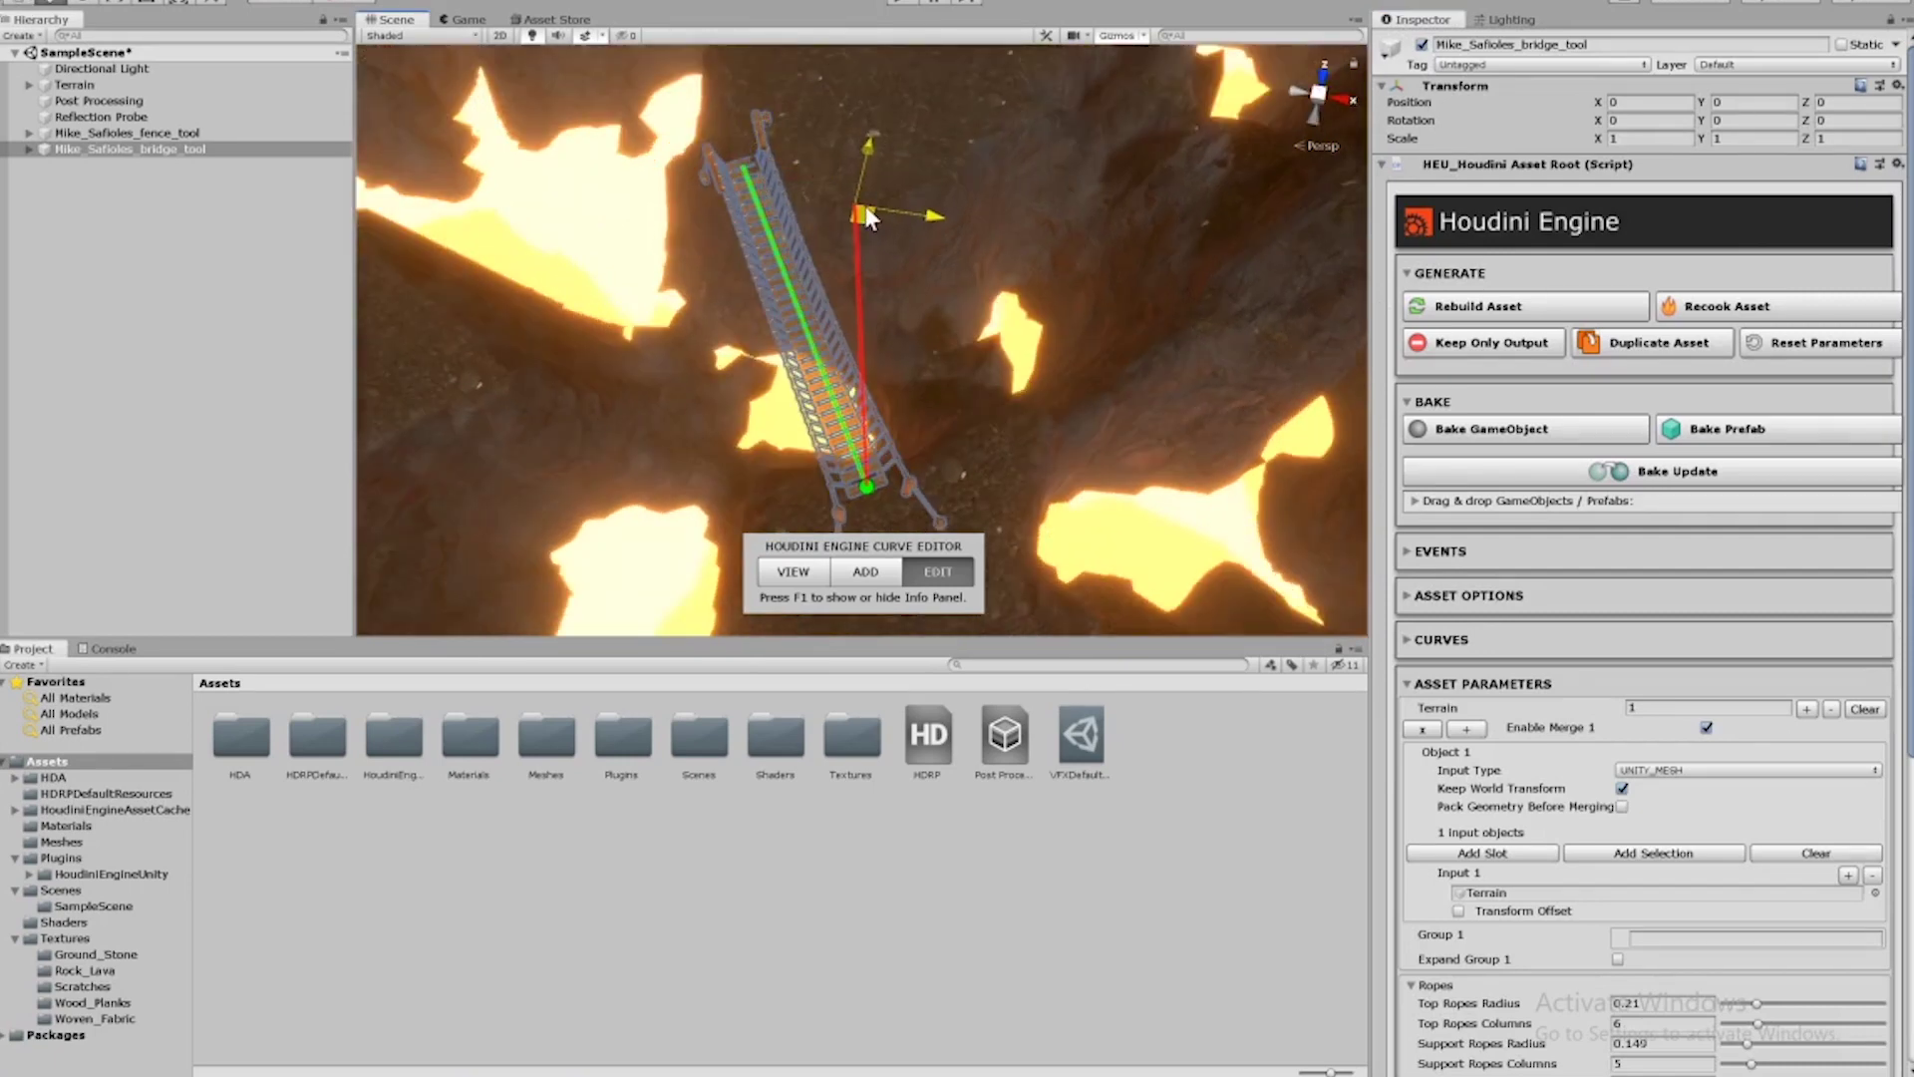
left_click_drag(869, 212, 873, 214)
Examine the relocated bridge from several angles and deselect it to view it without the curve editor.
mouse_move(962, 283)
left_mouse_down("alt")
mouse_move(1009, 293)
mouse_move(945, 262)
left_mouse_up("alt")
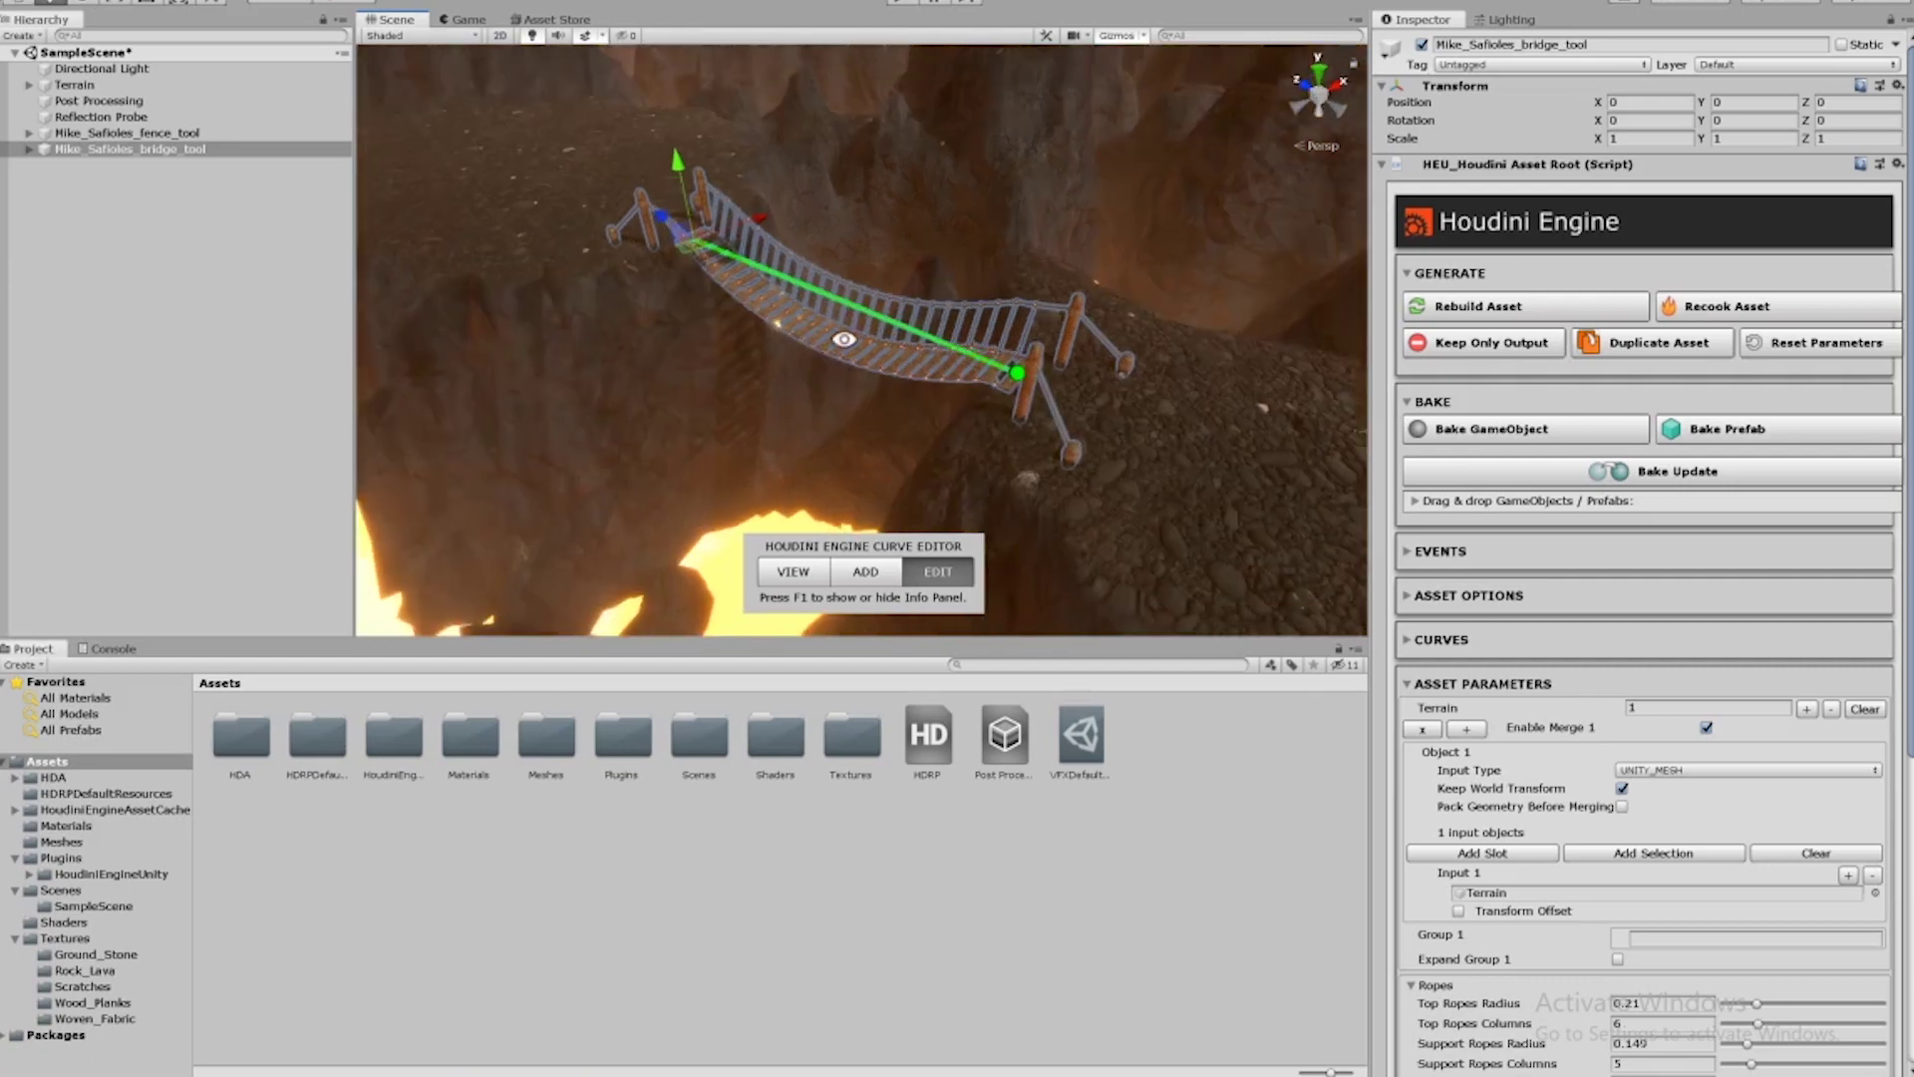
left_click_drag(844, 338, 960, 311, "alt")
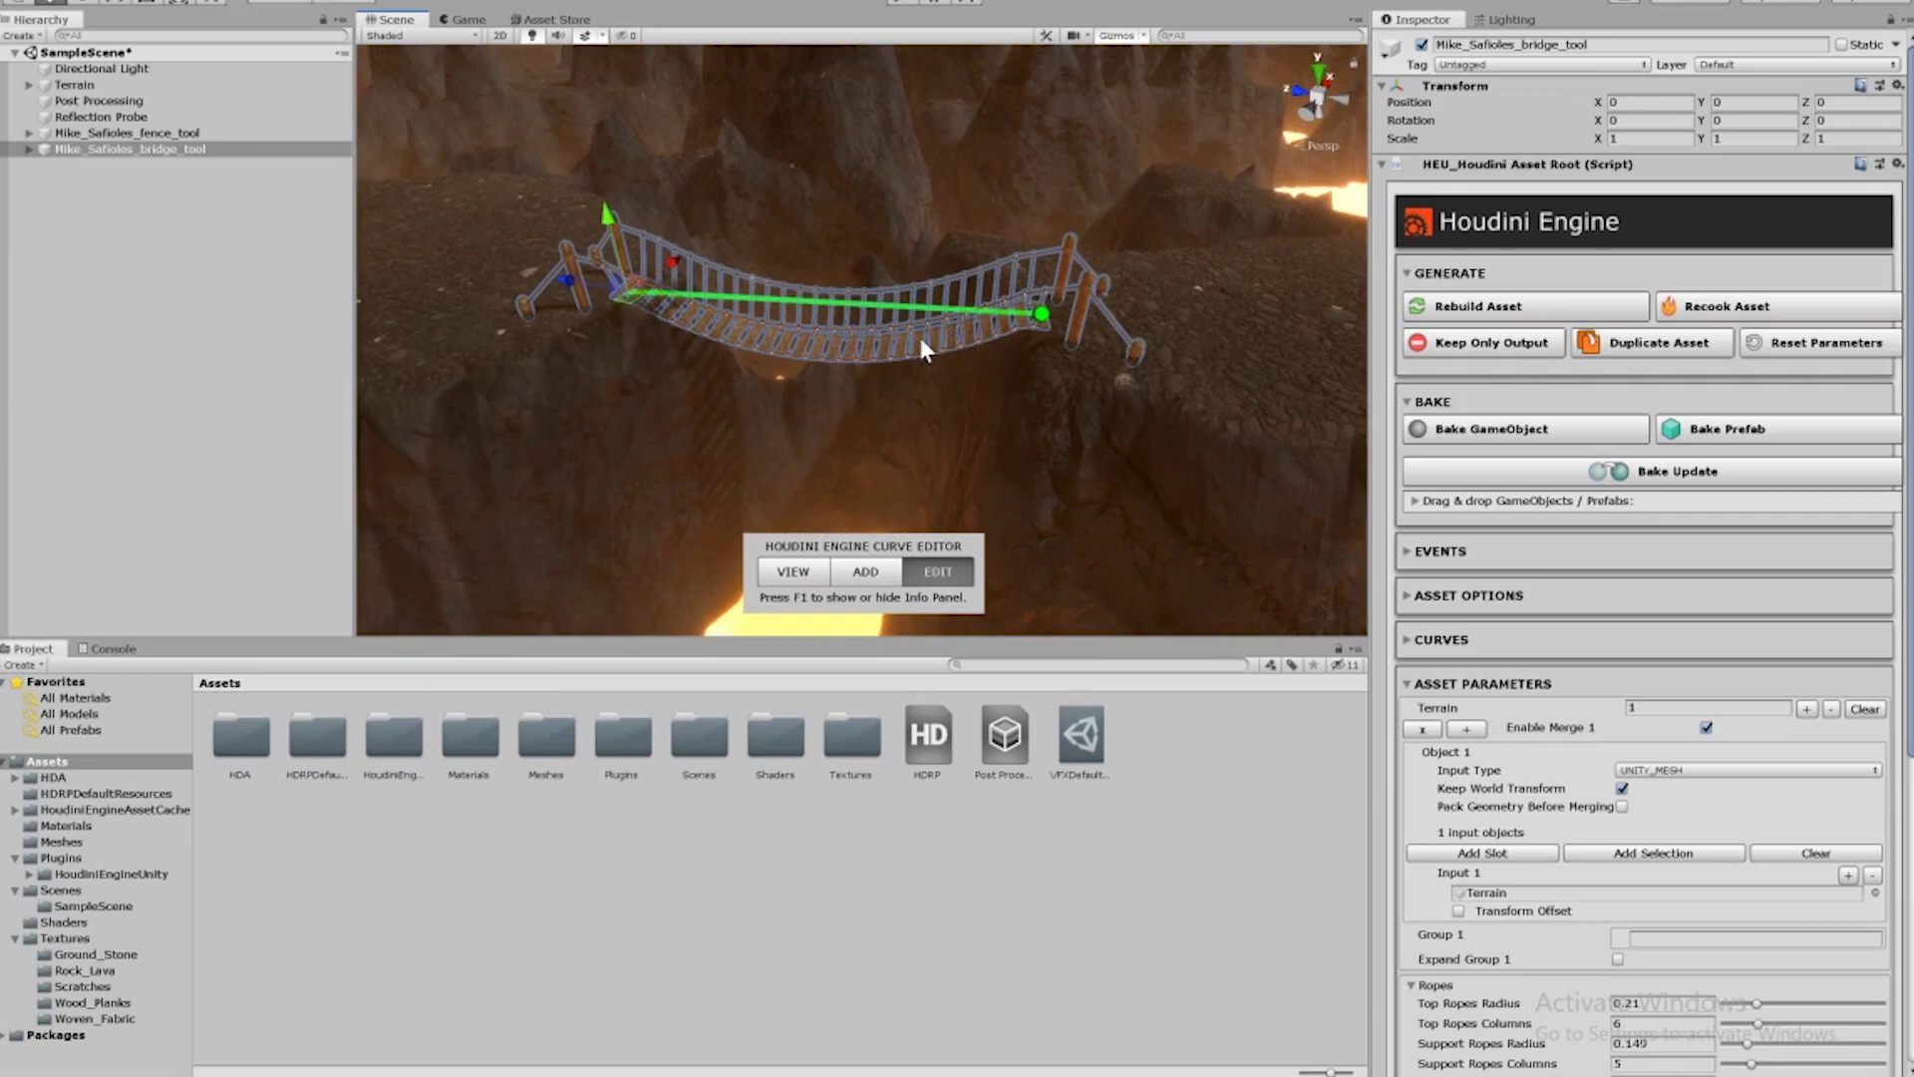
key("super")
key("super")
left_click_drag(841, 366, 732, 399, "alt")
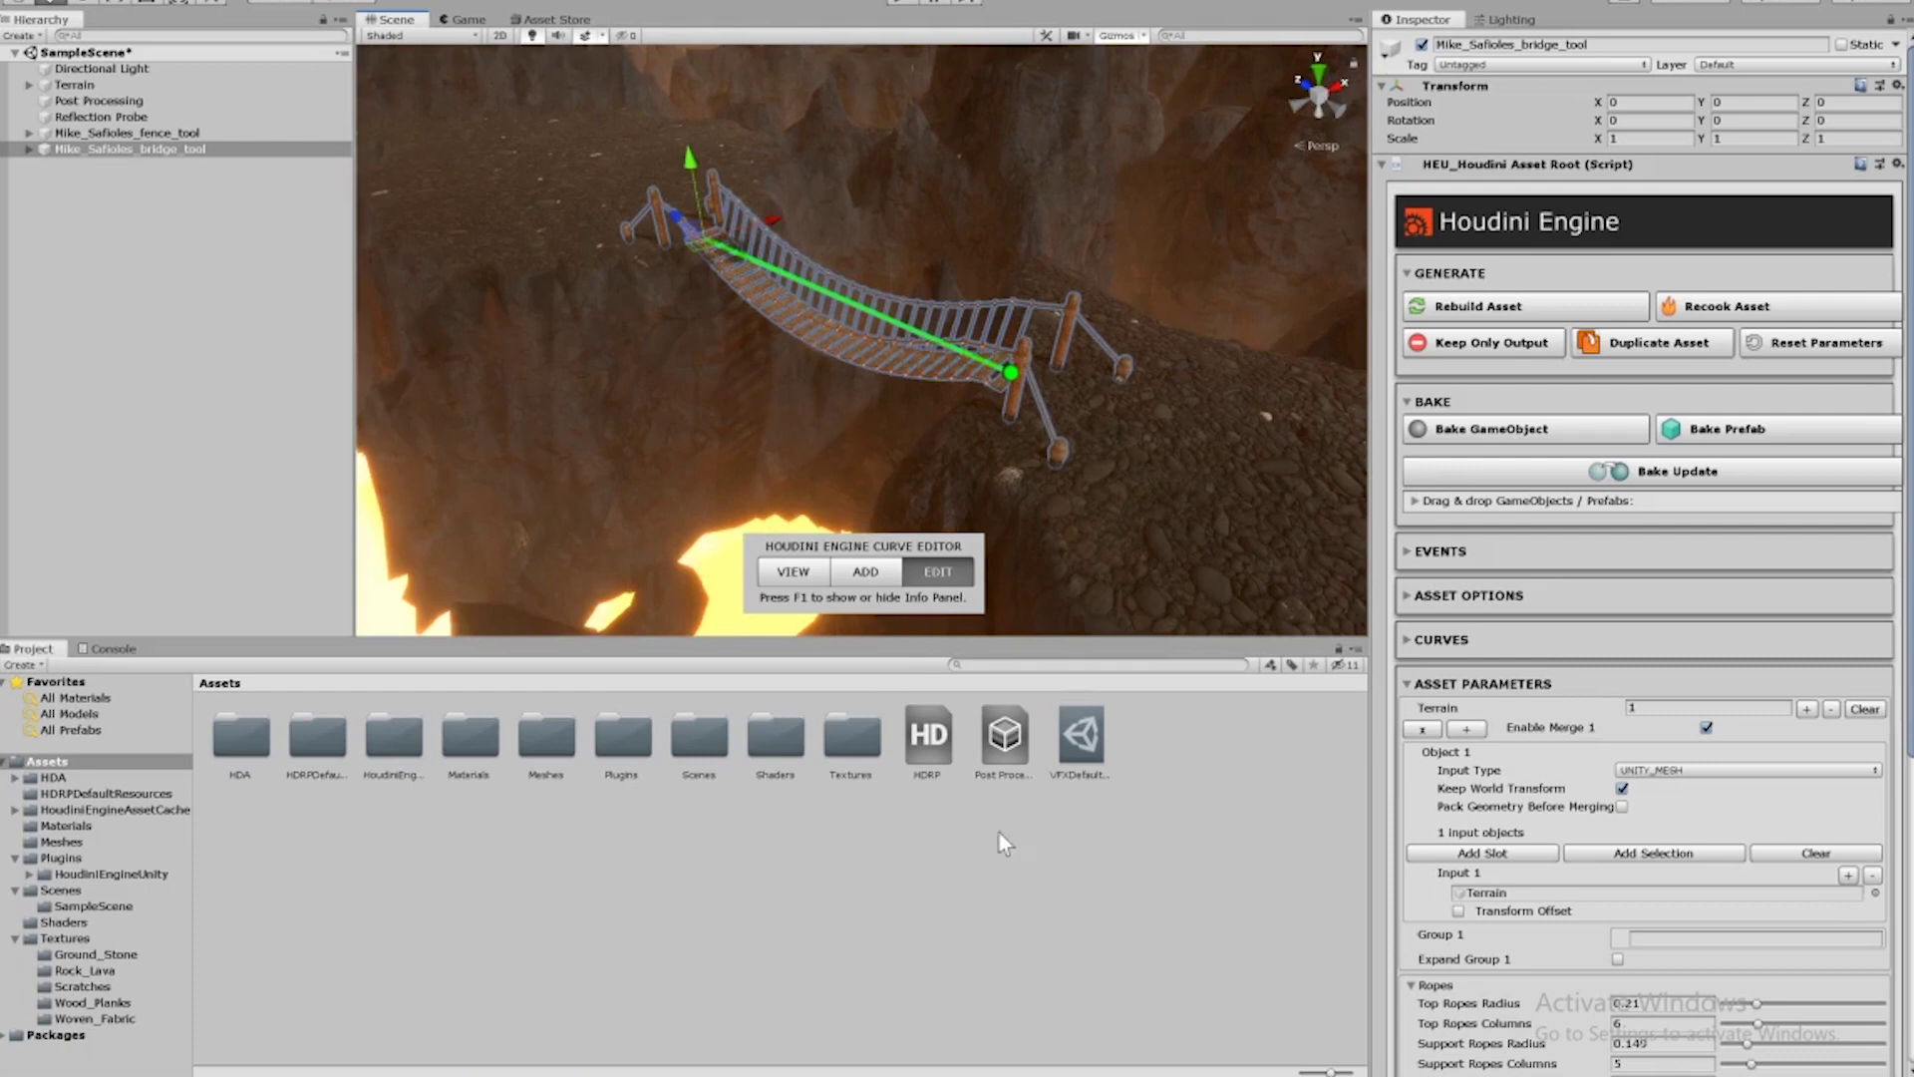
left_click(993, 253)
left_click_drag(705, 333, 1016, 321, "alt")
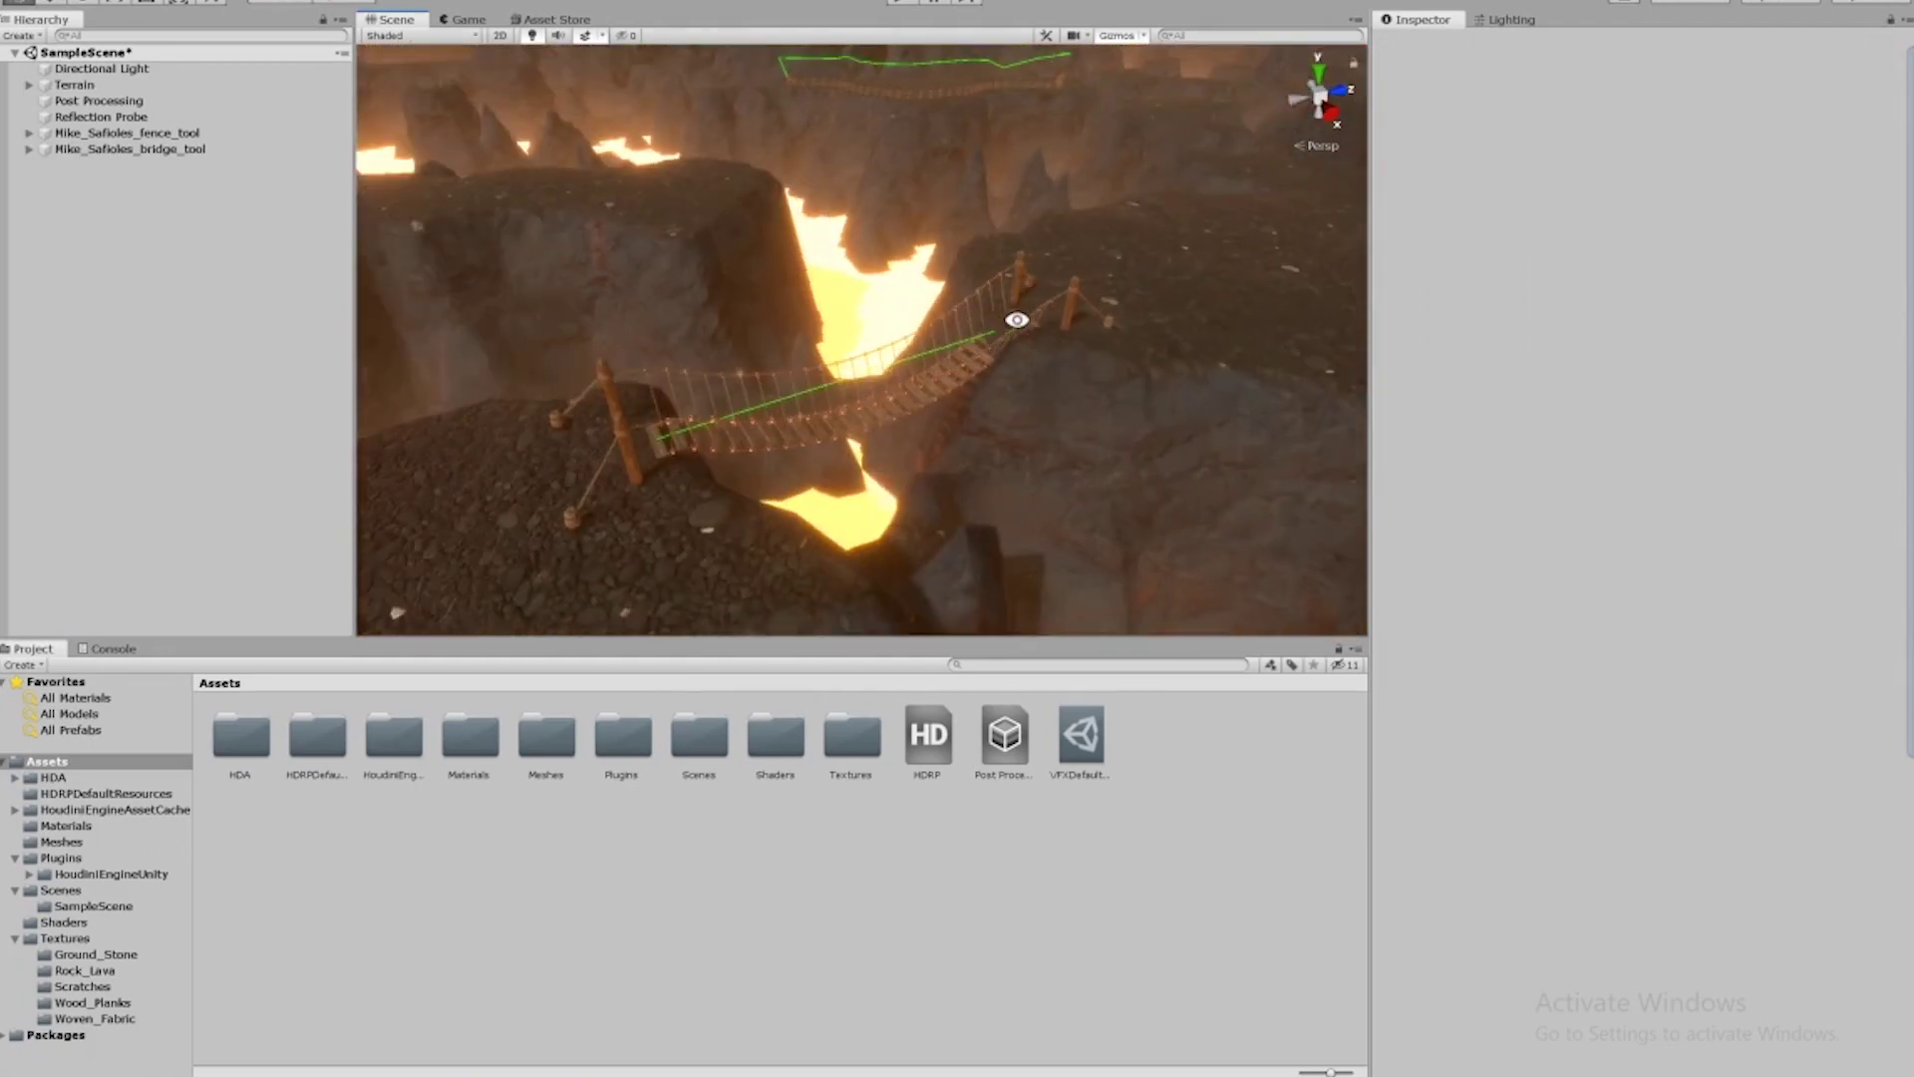
Reselect the bridge and, in the curve's Edit mode, nudge its far endpoint slightly toward the chasm along the Z axis.
left_click(925, 401)
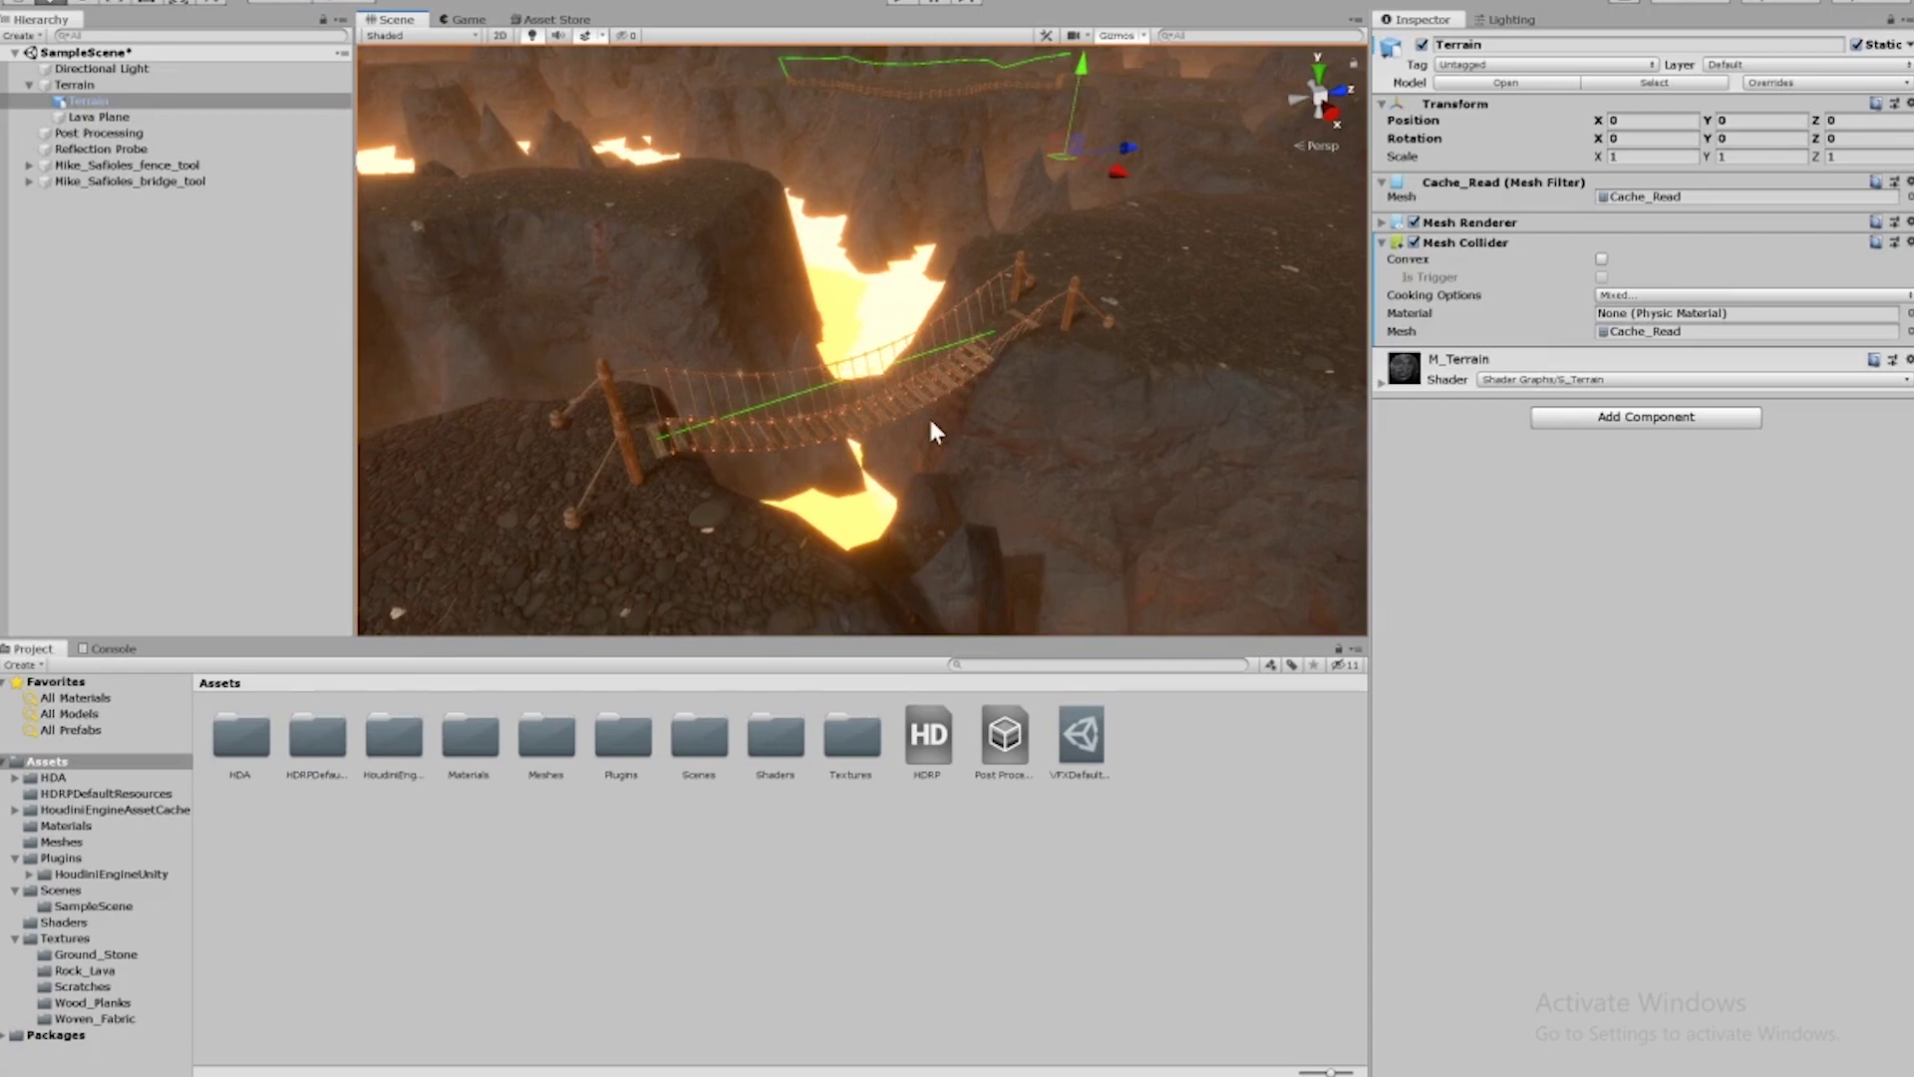
left_click(923, 404)
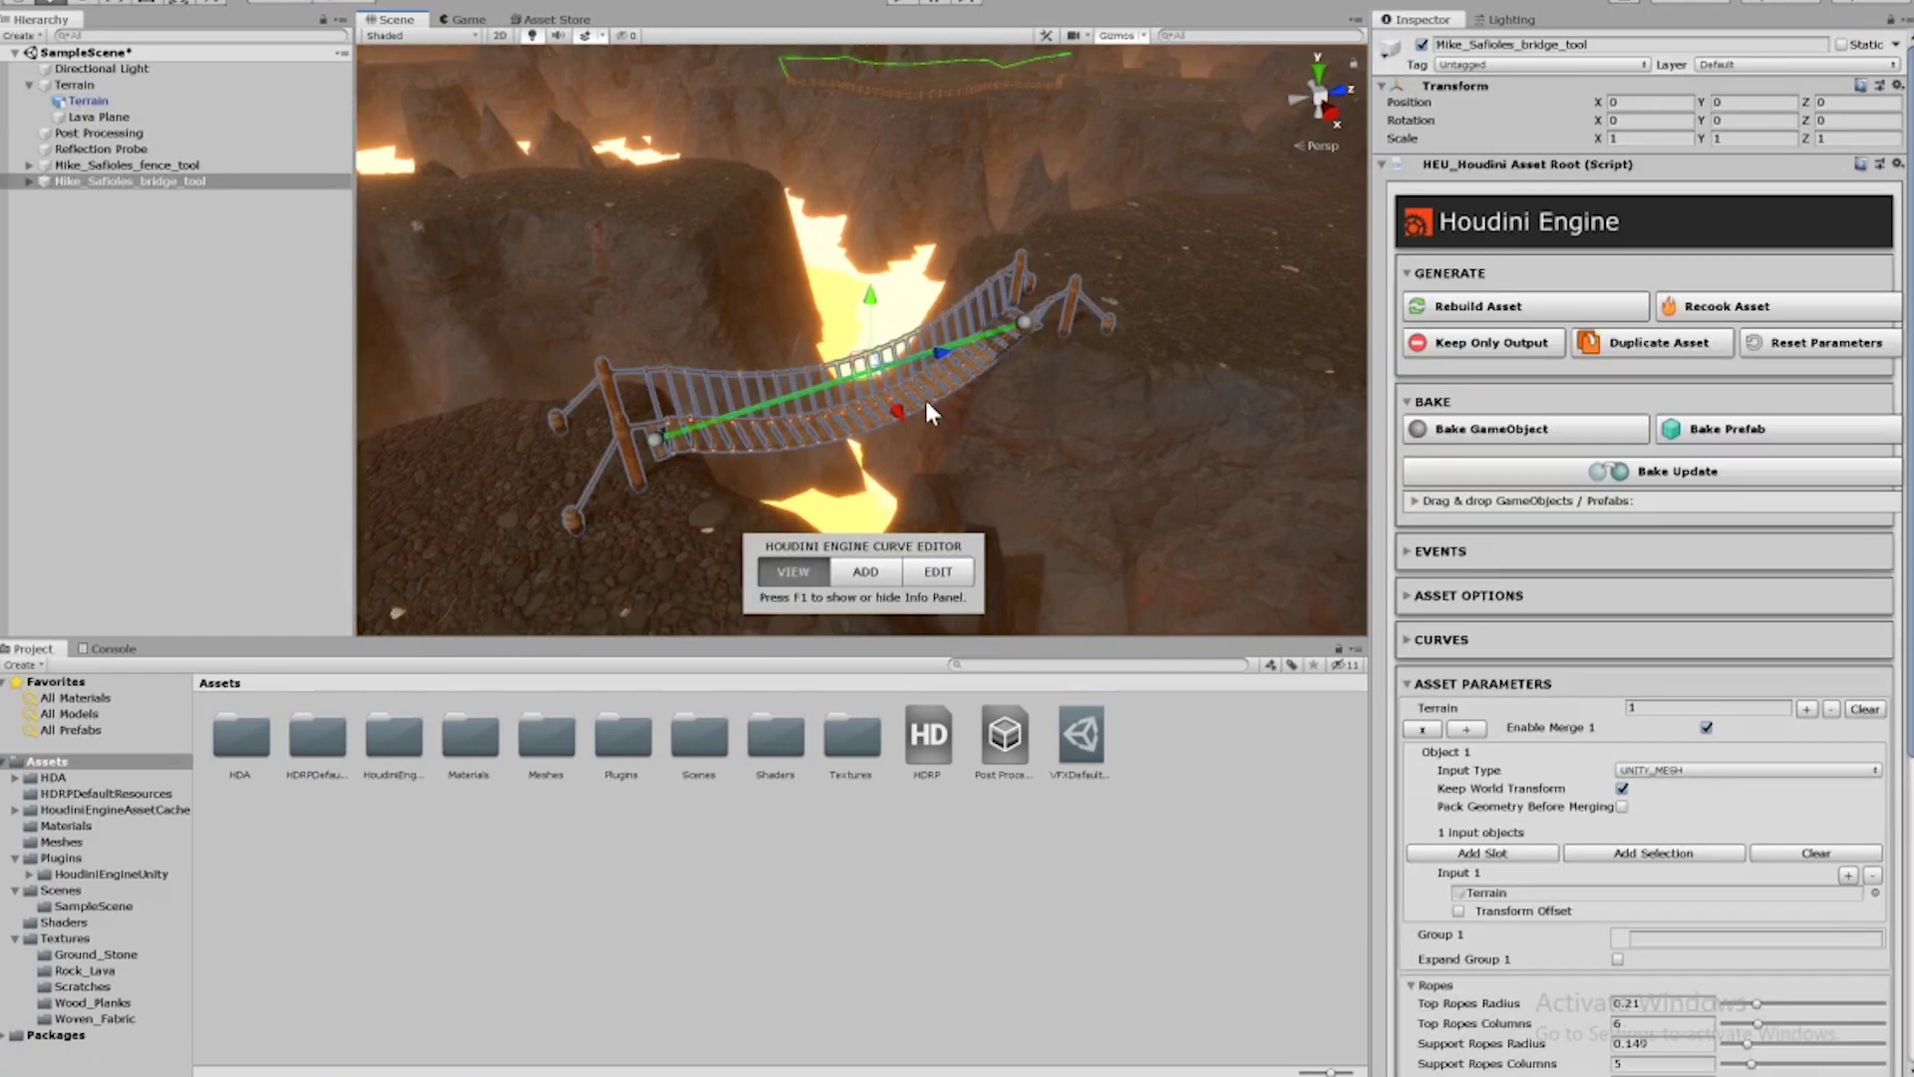
key("ctrl")
left_click(1022, 329)
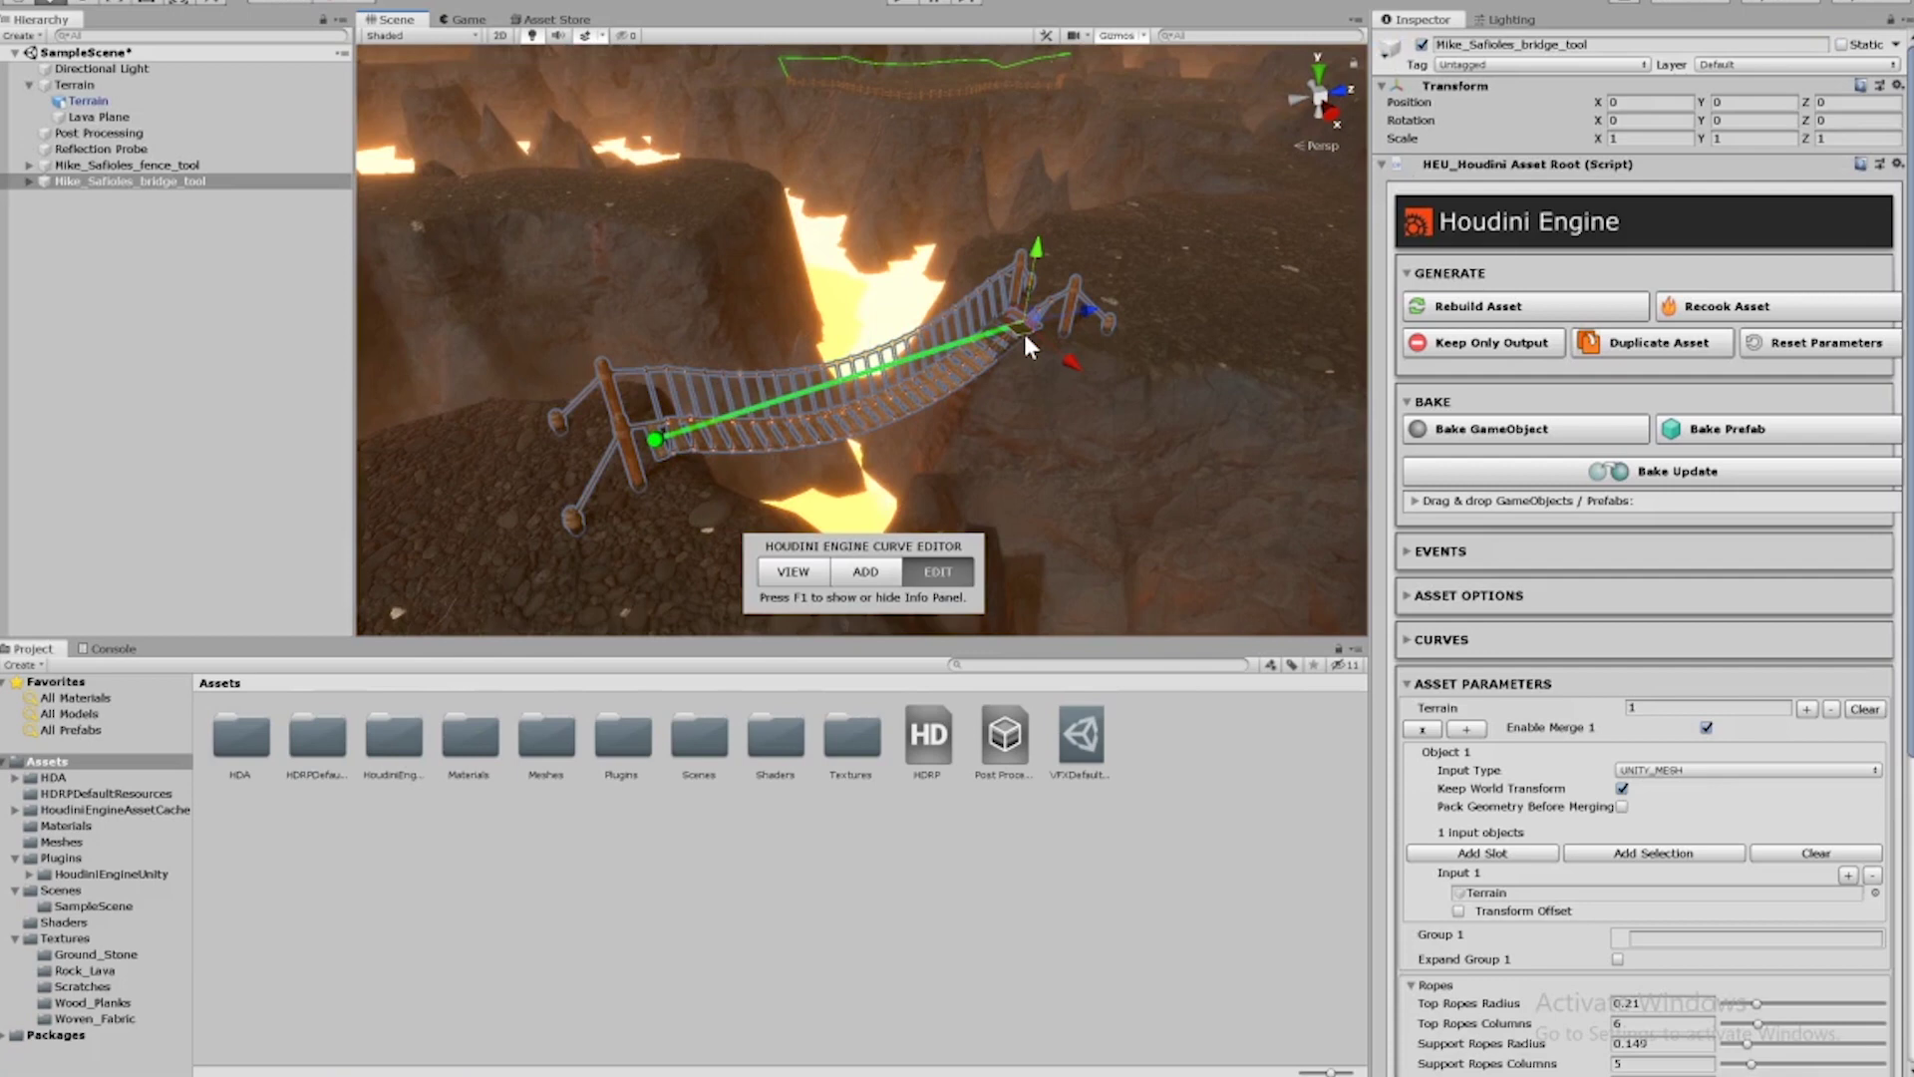
left_click(1067, 311)
left_click_drag(1059, 312, 1051, 318)
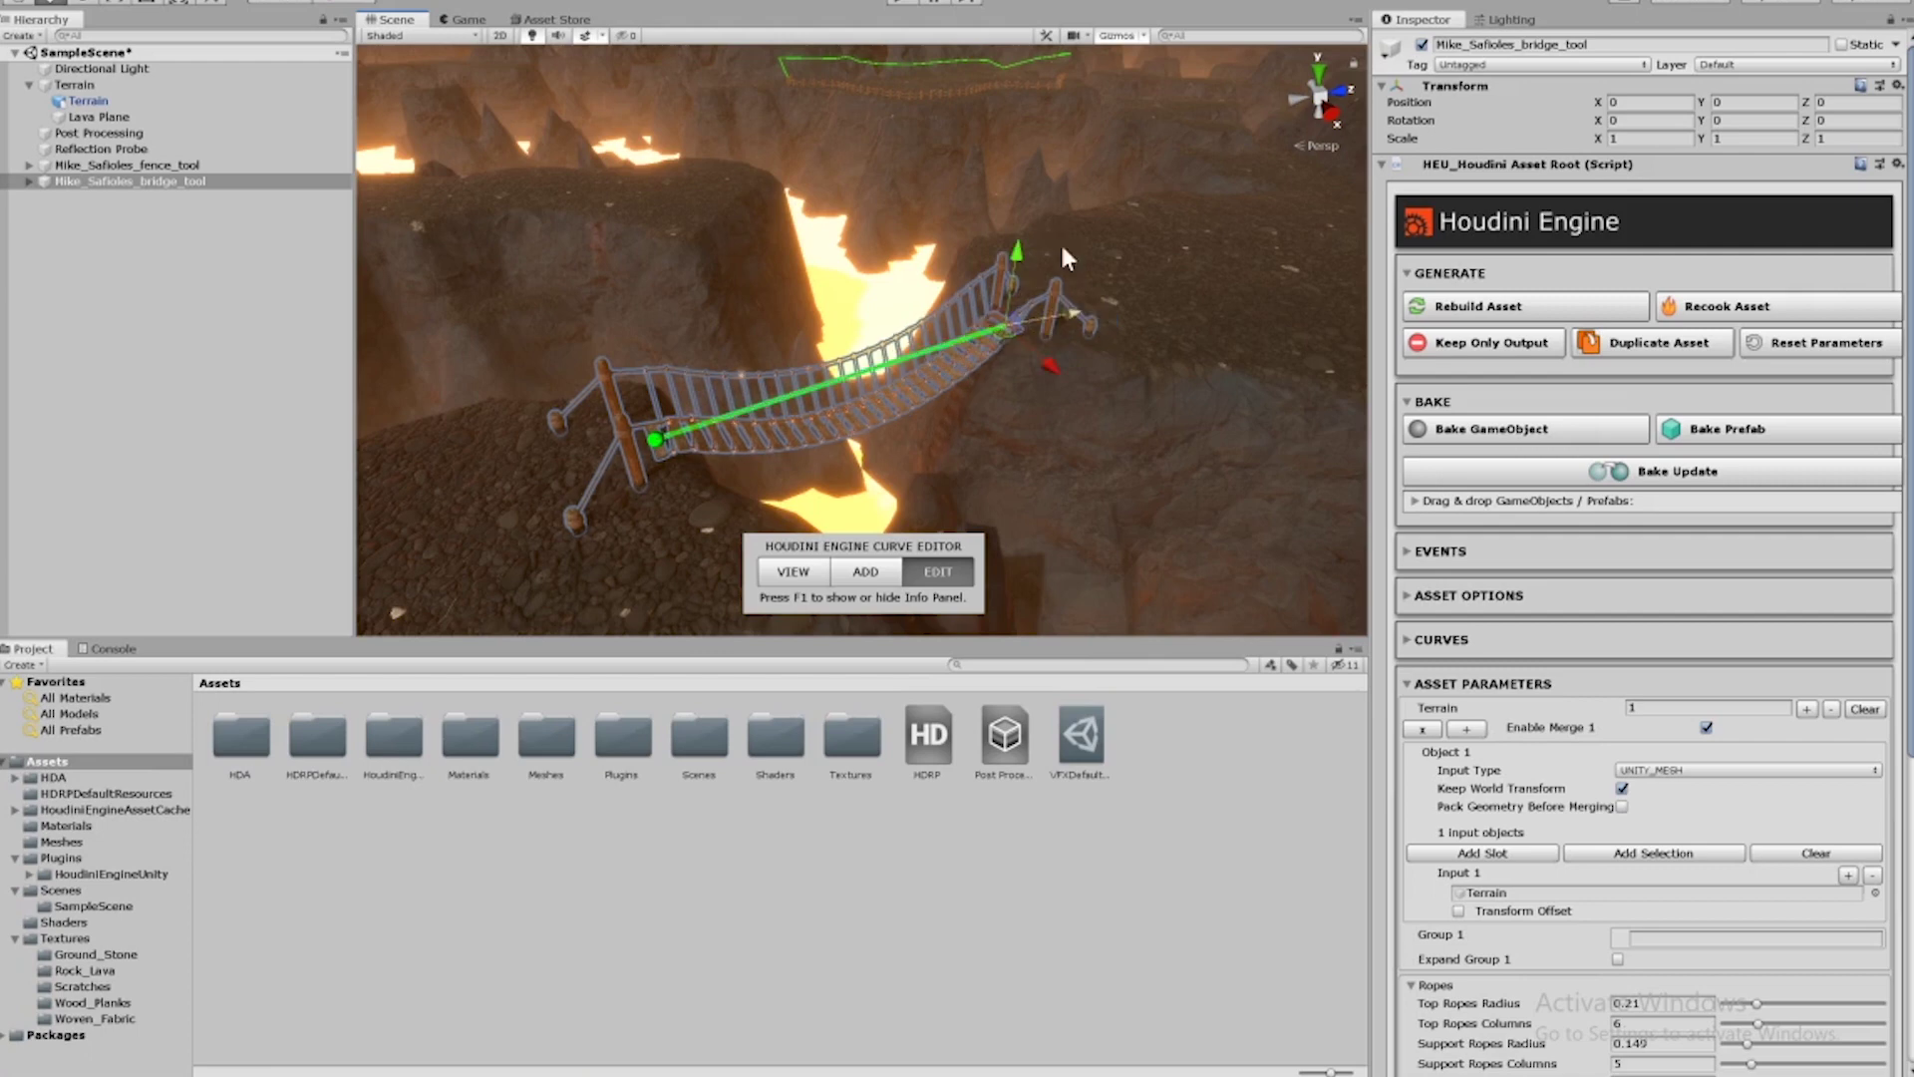
Deselect the bridge and examine how it and the distant fence sit on the terrain from a wider view.
middle_click_drag(1108, 285, 1065, 501)
scroll(1108, 422, "down", 3)
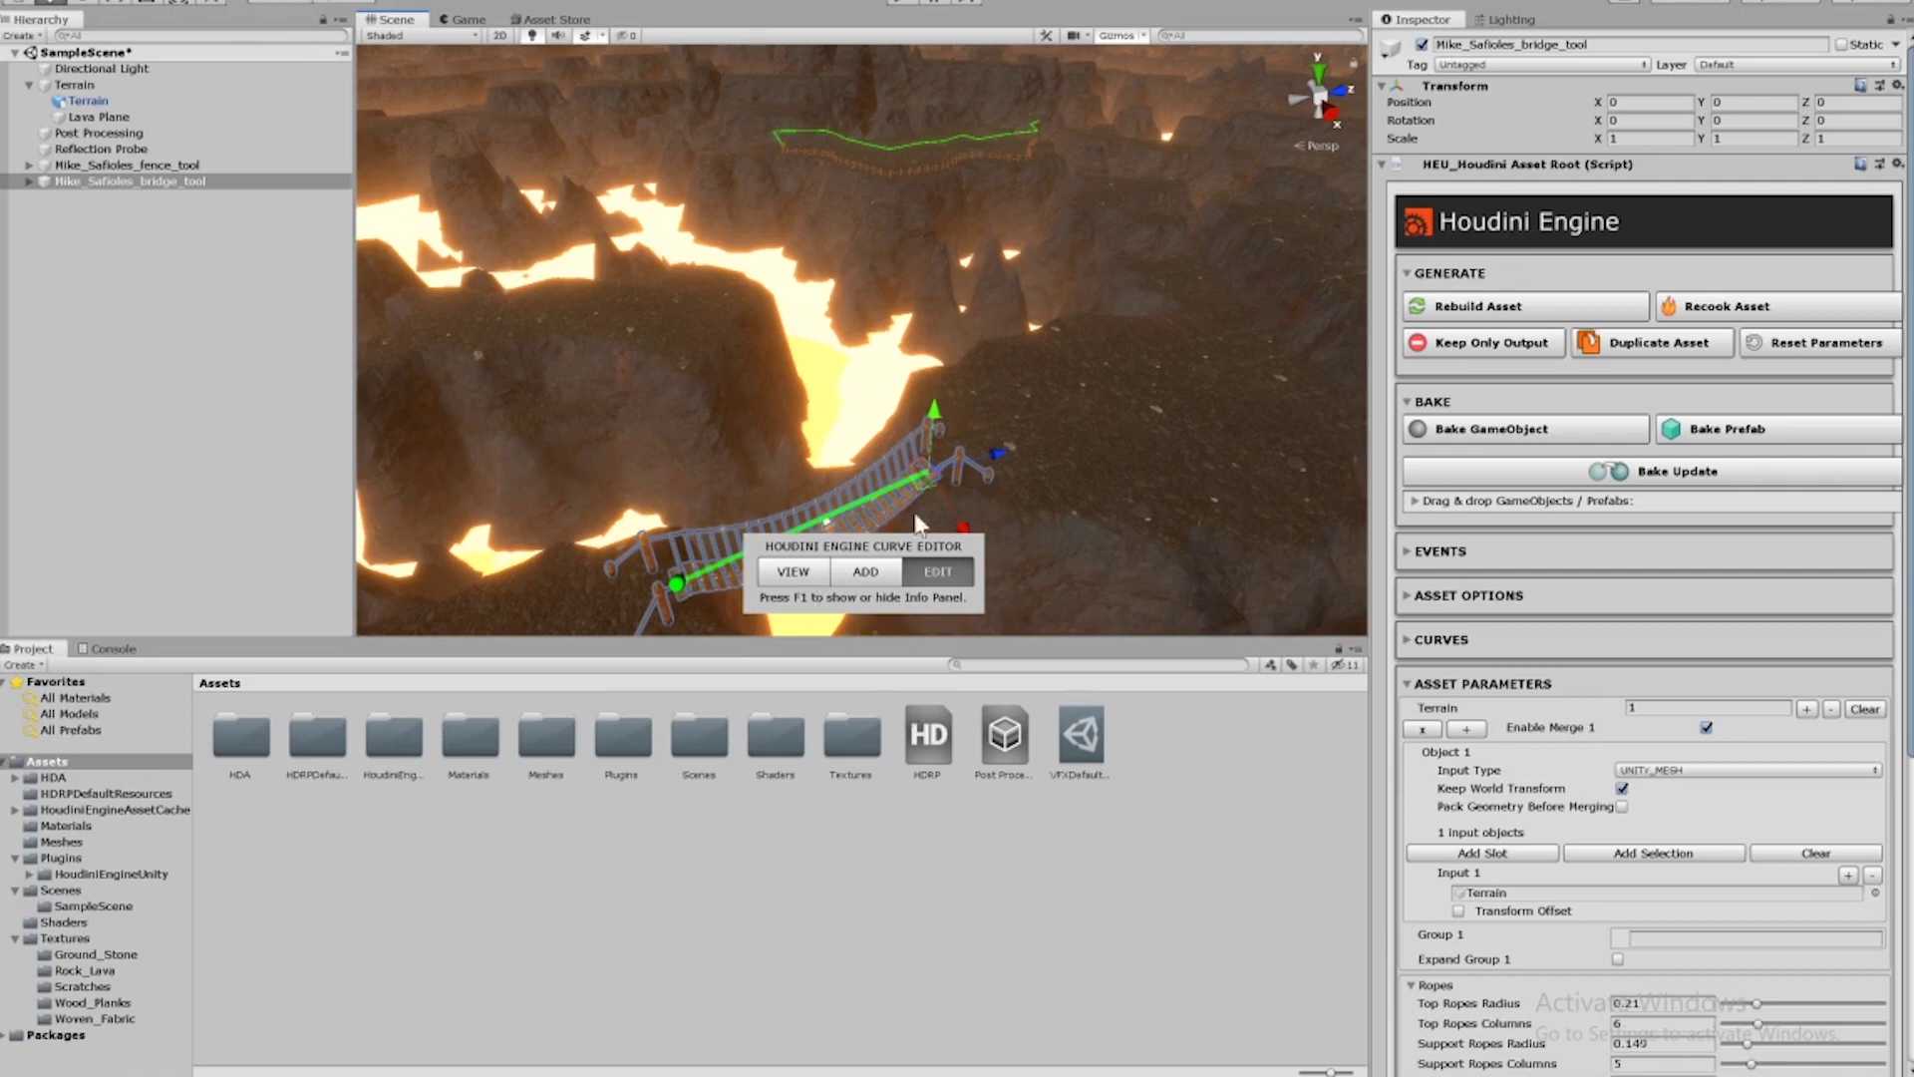
key("space")
left_click(985, 787)
left_click_drag(963, 463, 1128, 460, "alt")
left_click_drag(782, 427, 815, 408, "alt")
middle_click_drag(814, 409, 968, 361, "alt")
left_click_drag(968, 361, 1074, 393, "alt")
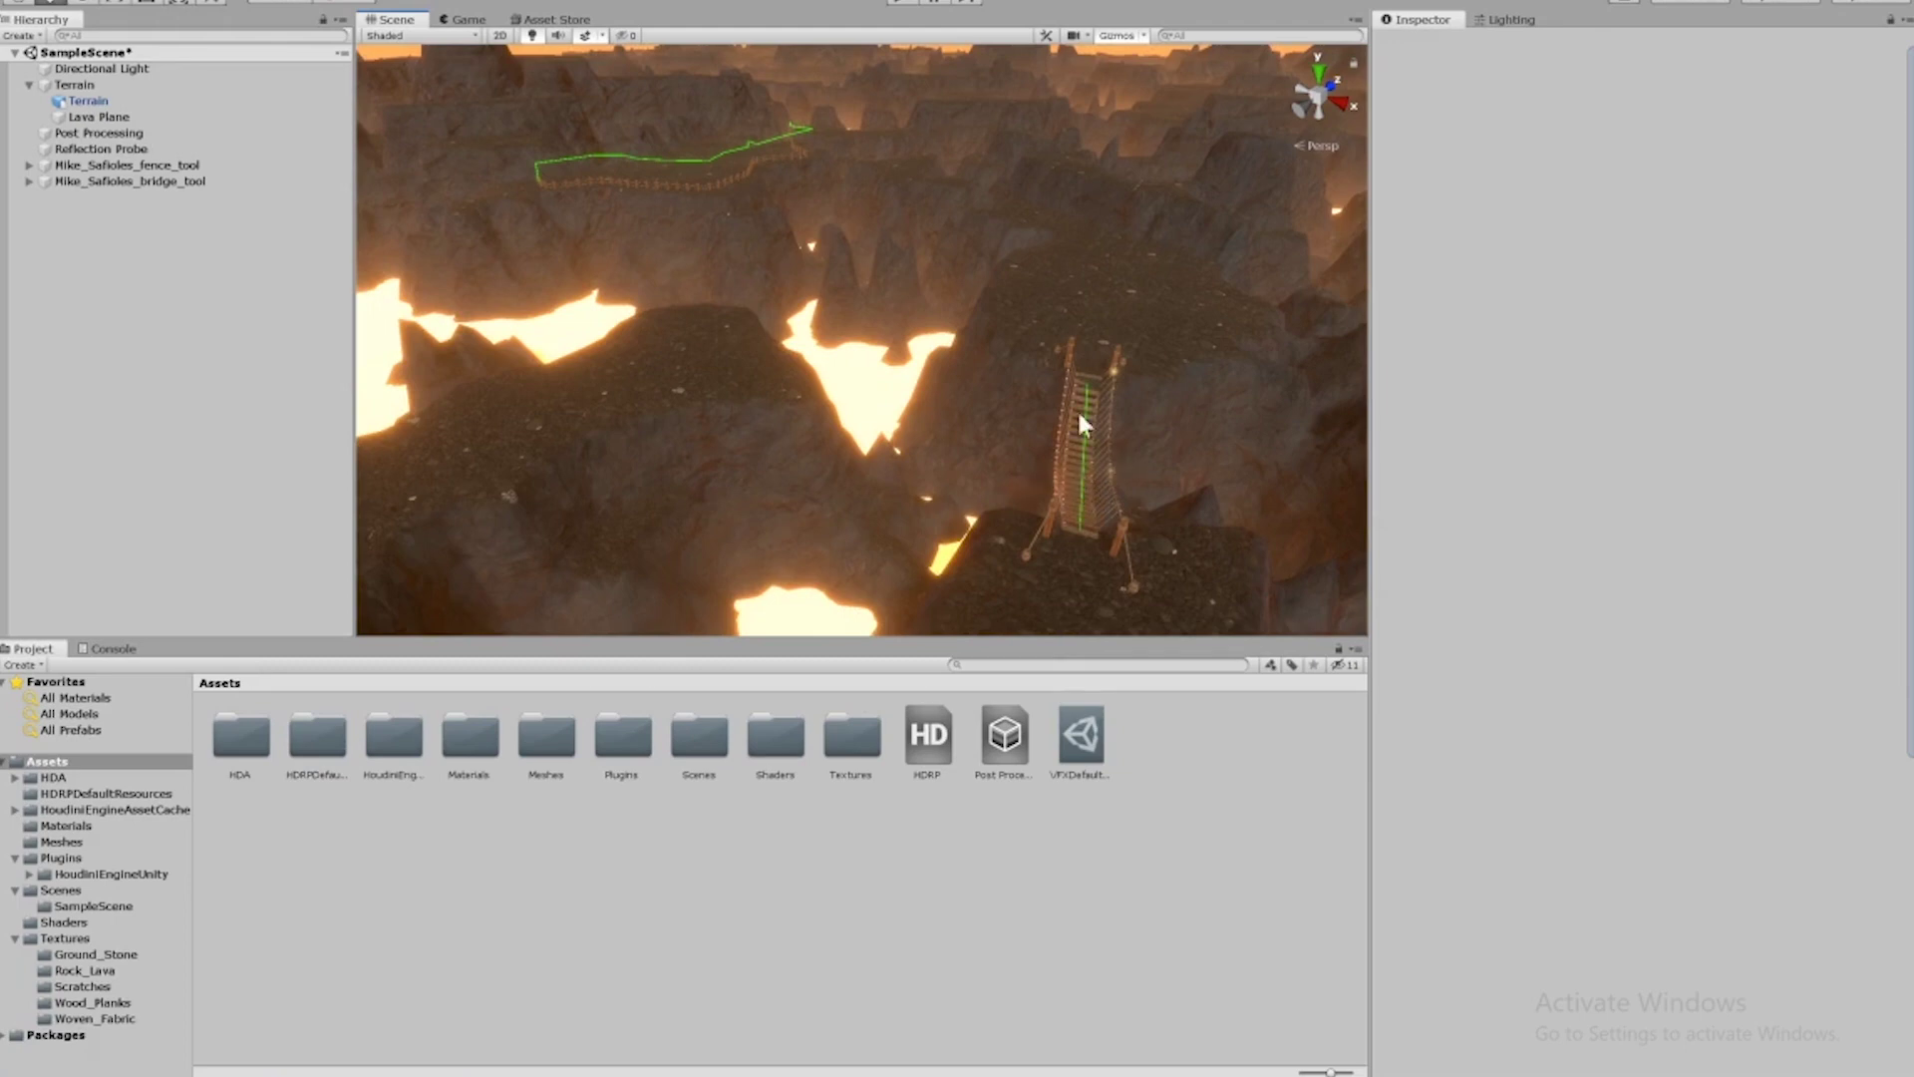
Select the fence asset, frame it in the scene and examine its curve along the cliff from above.
left_click(710, 197)
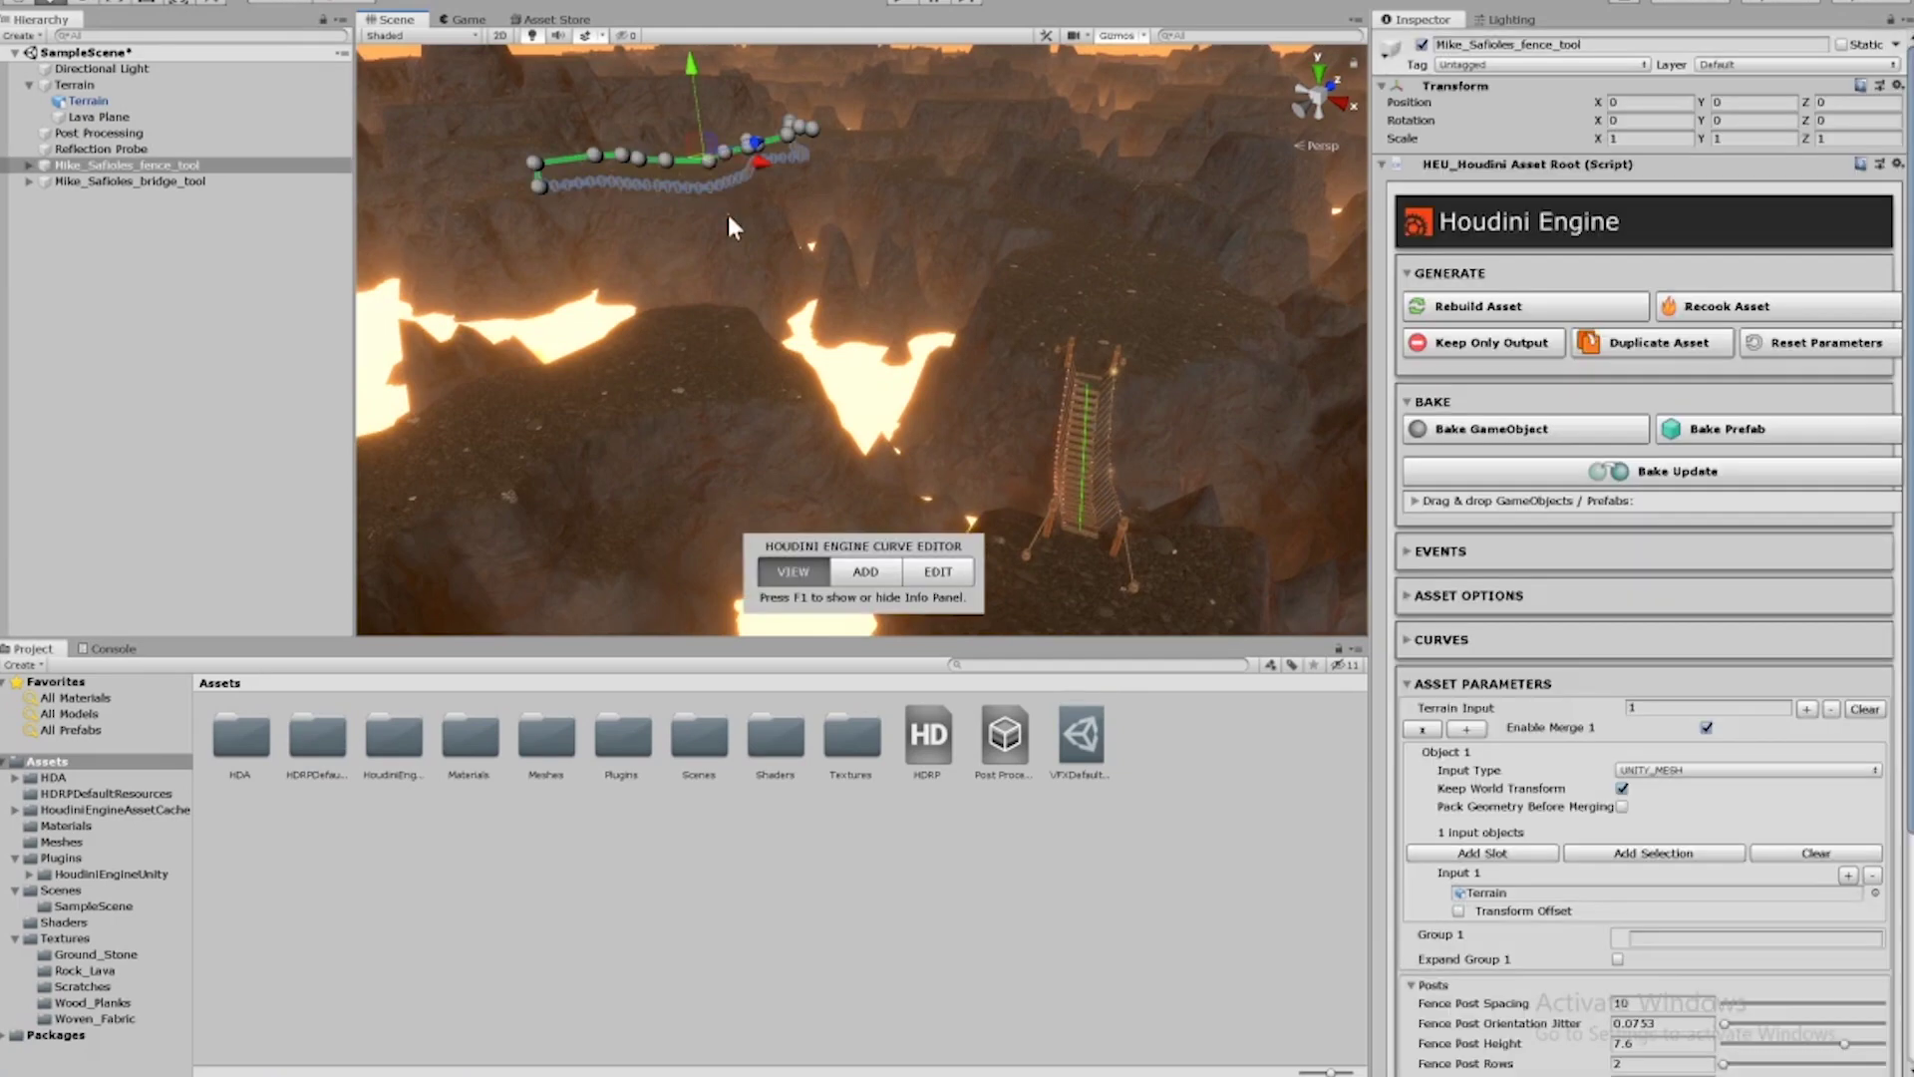
key("f")
scroll(880, 427, "up", 5)
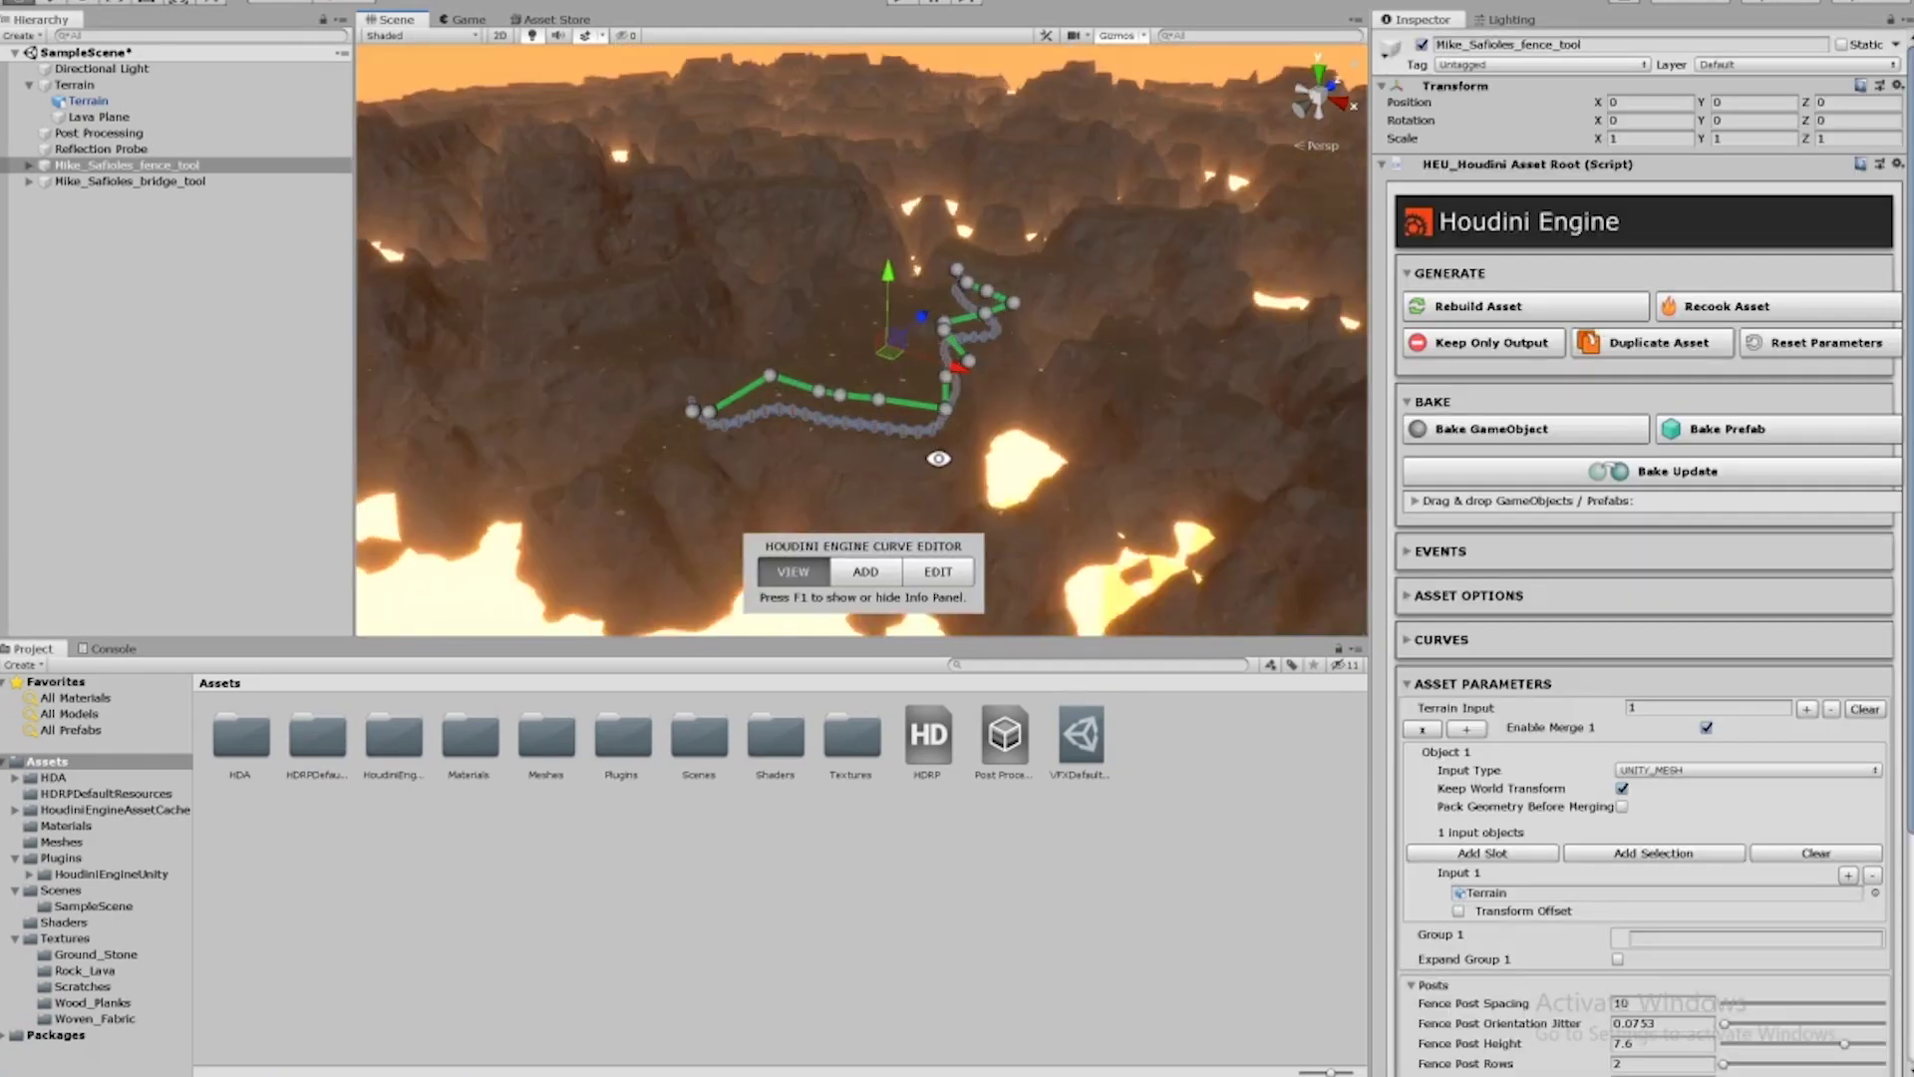
left_click_drag(888, 433, 900, 445, "alt")
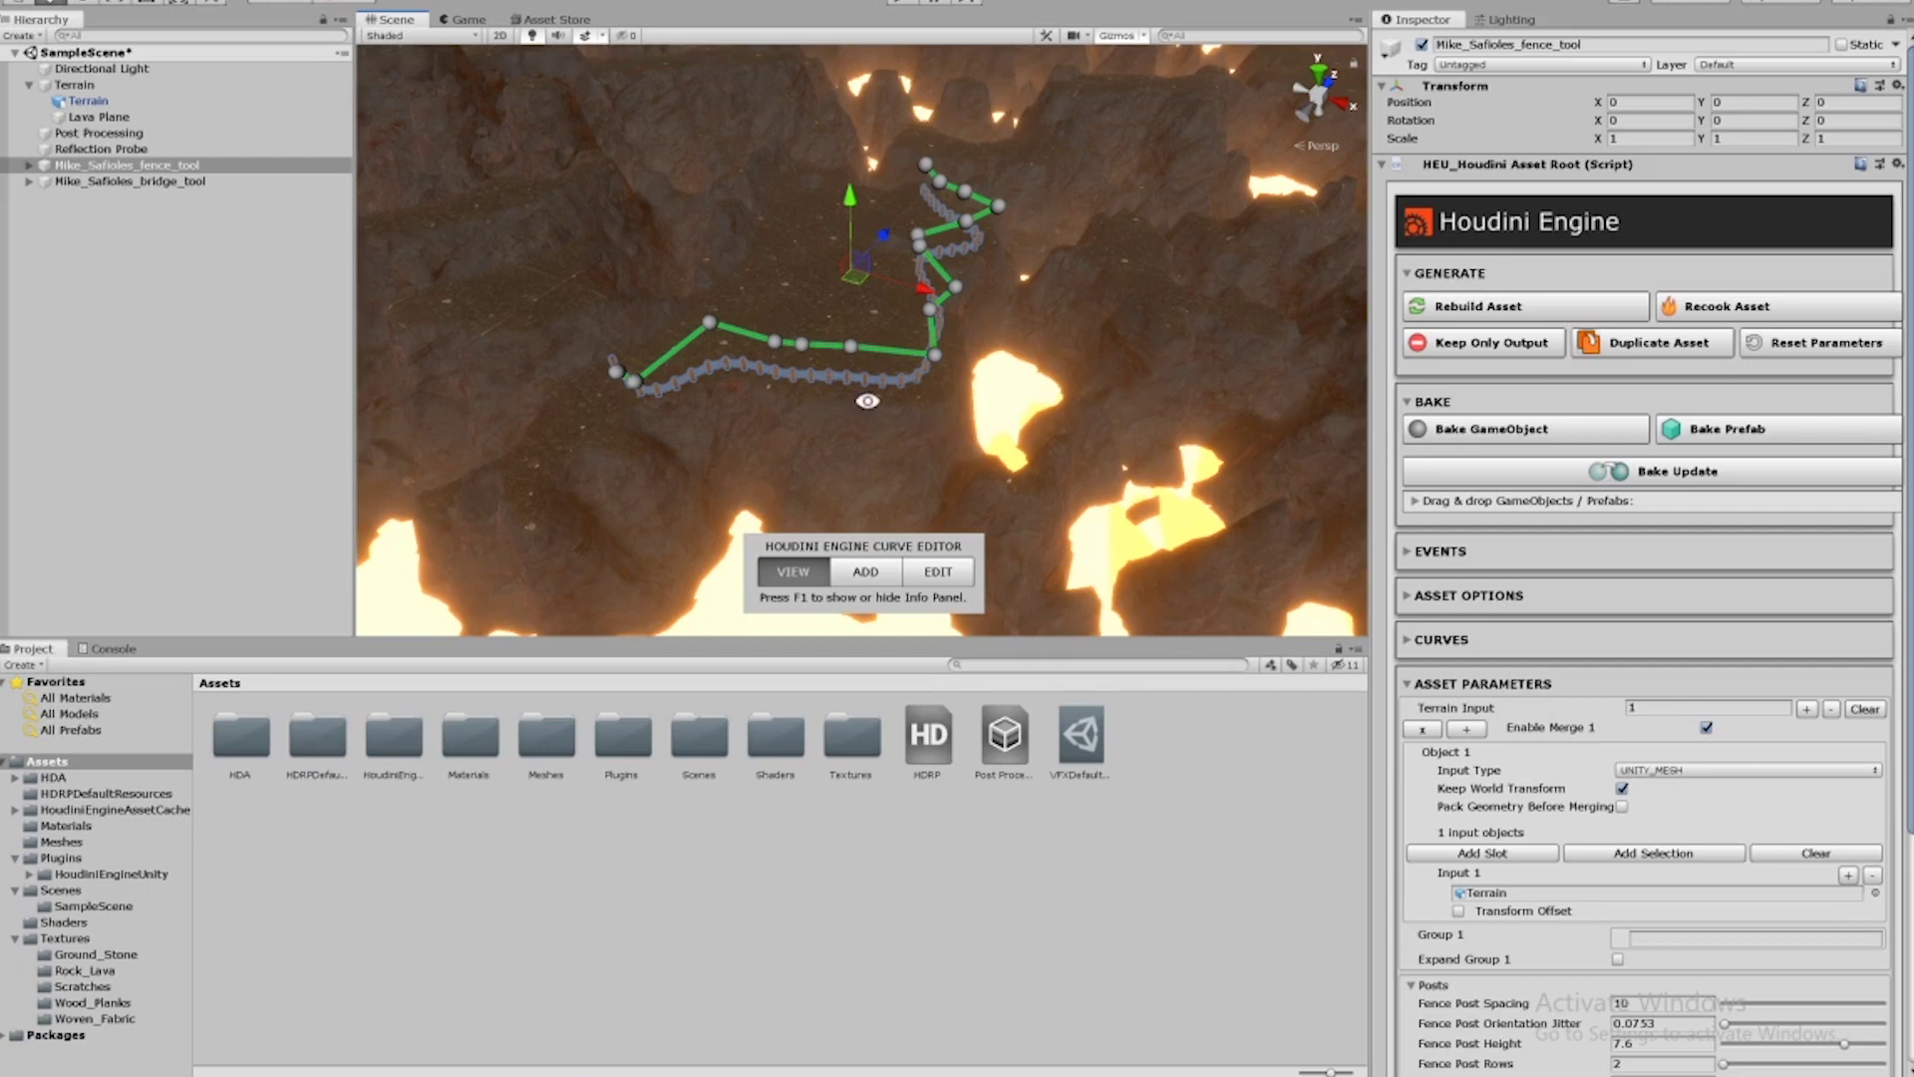
middle_click_drag(945, 455, 813, 433)
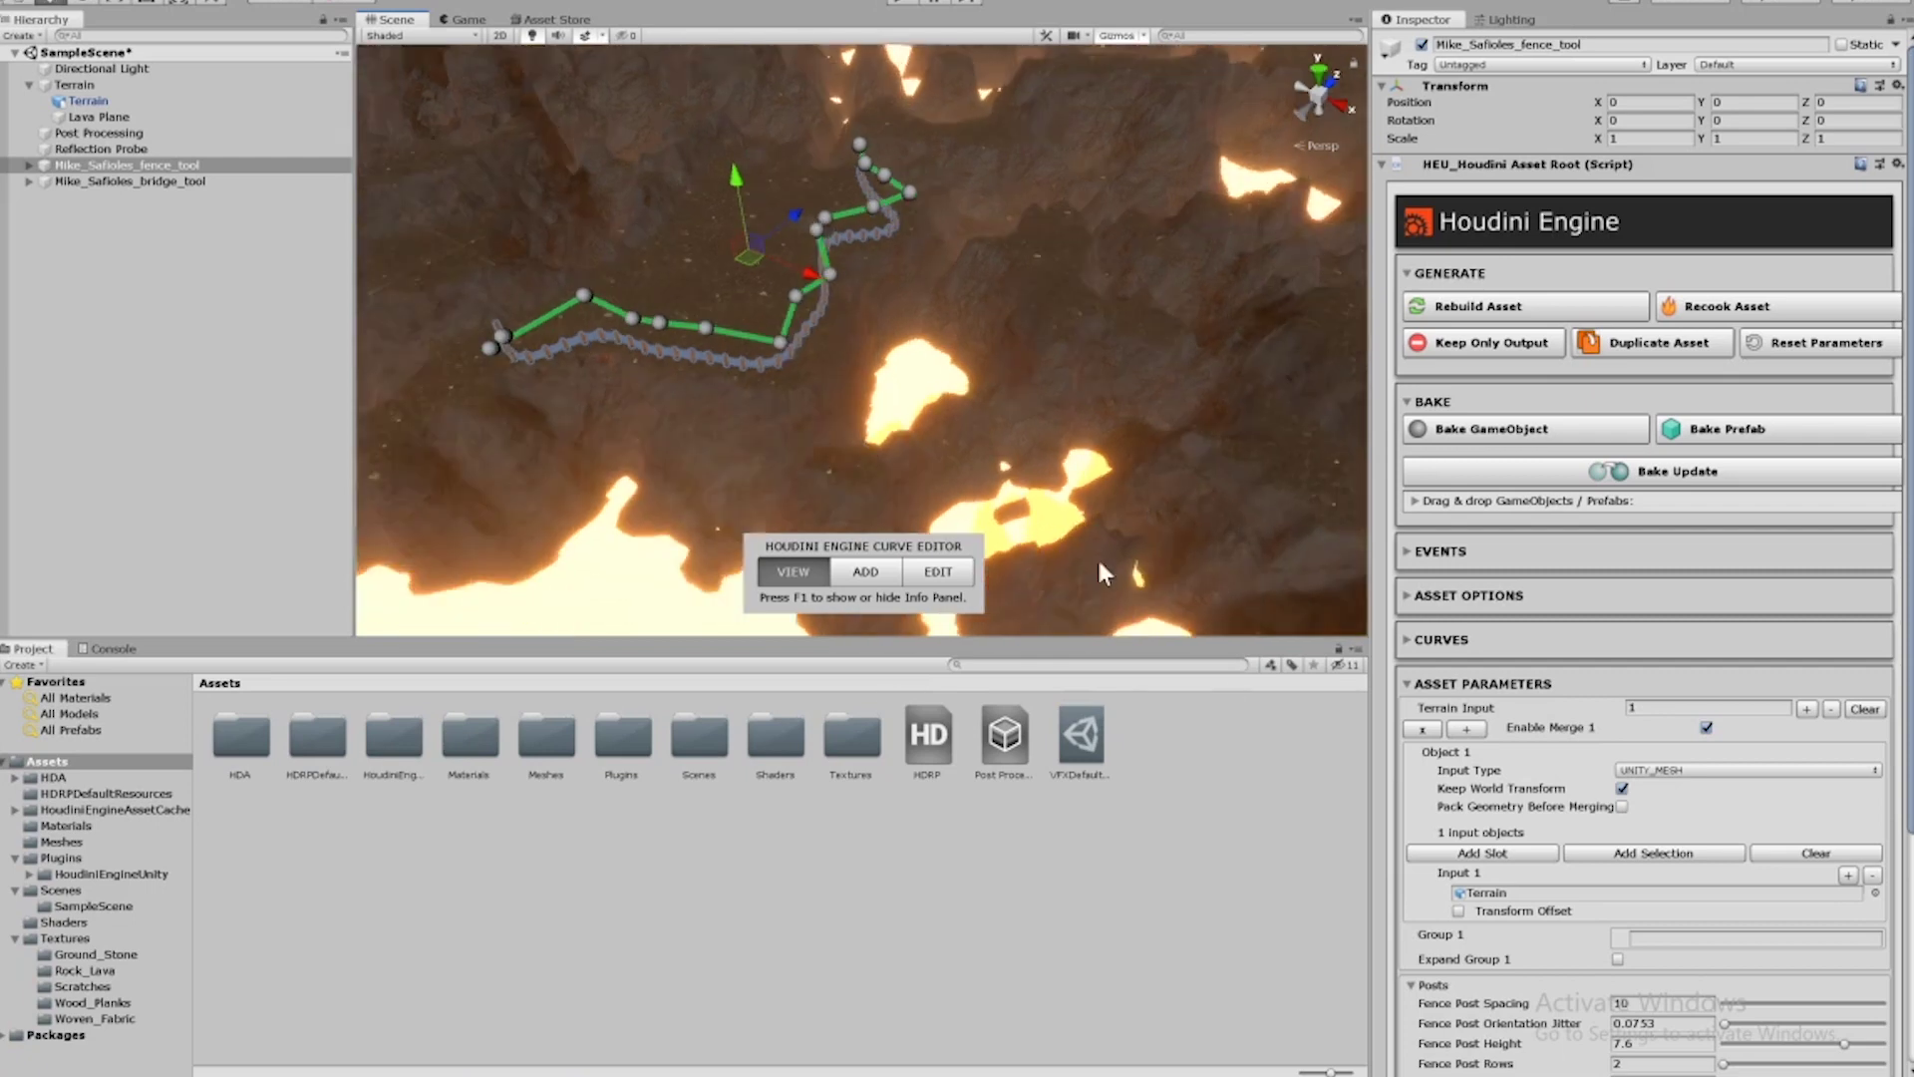
Switch to the WUUG Houdini Wrap Up presentation in PowerPoint and start its slide show from the first slide.
left_click(714, 1075)
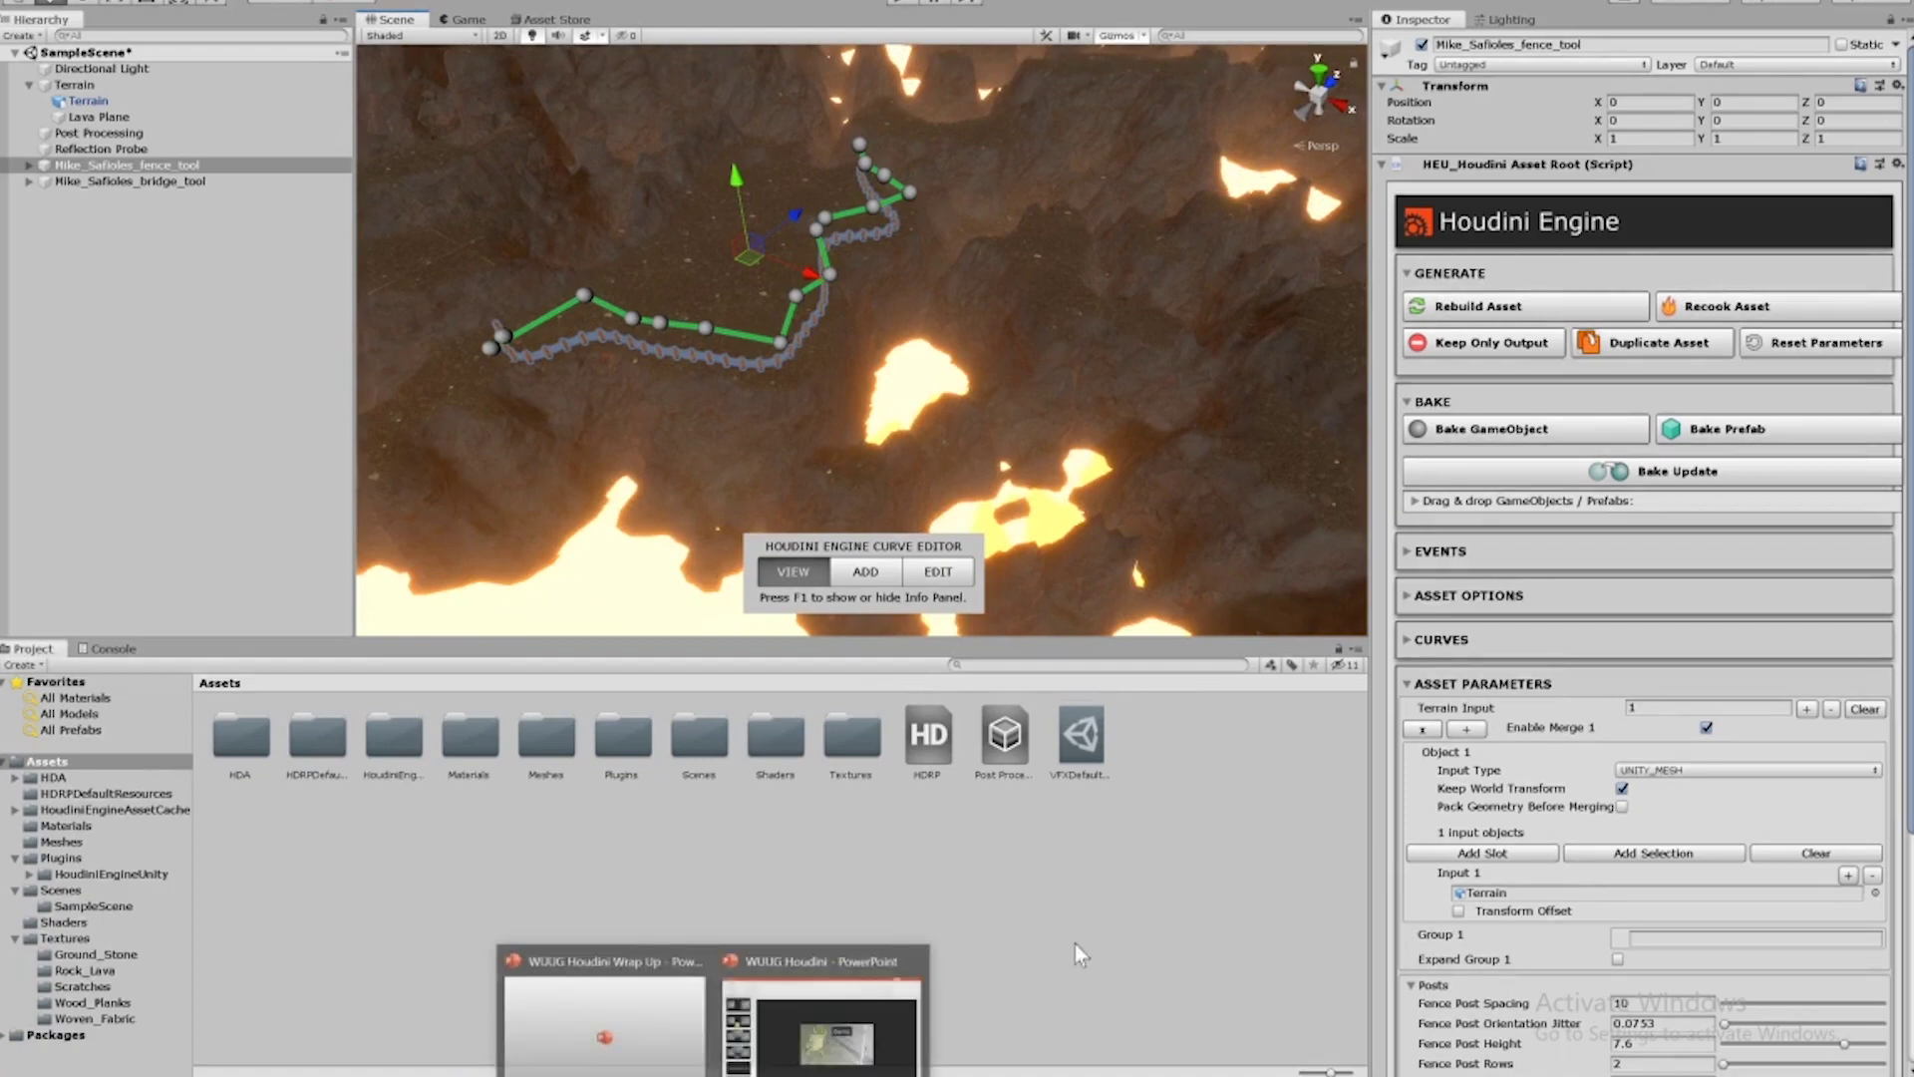
left_click(575, 1021)
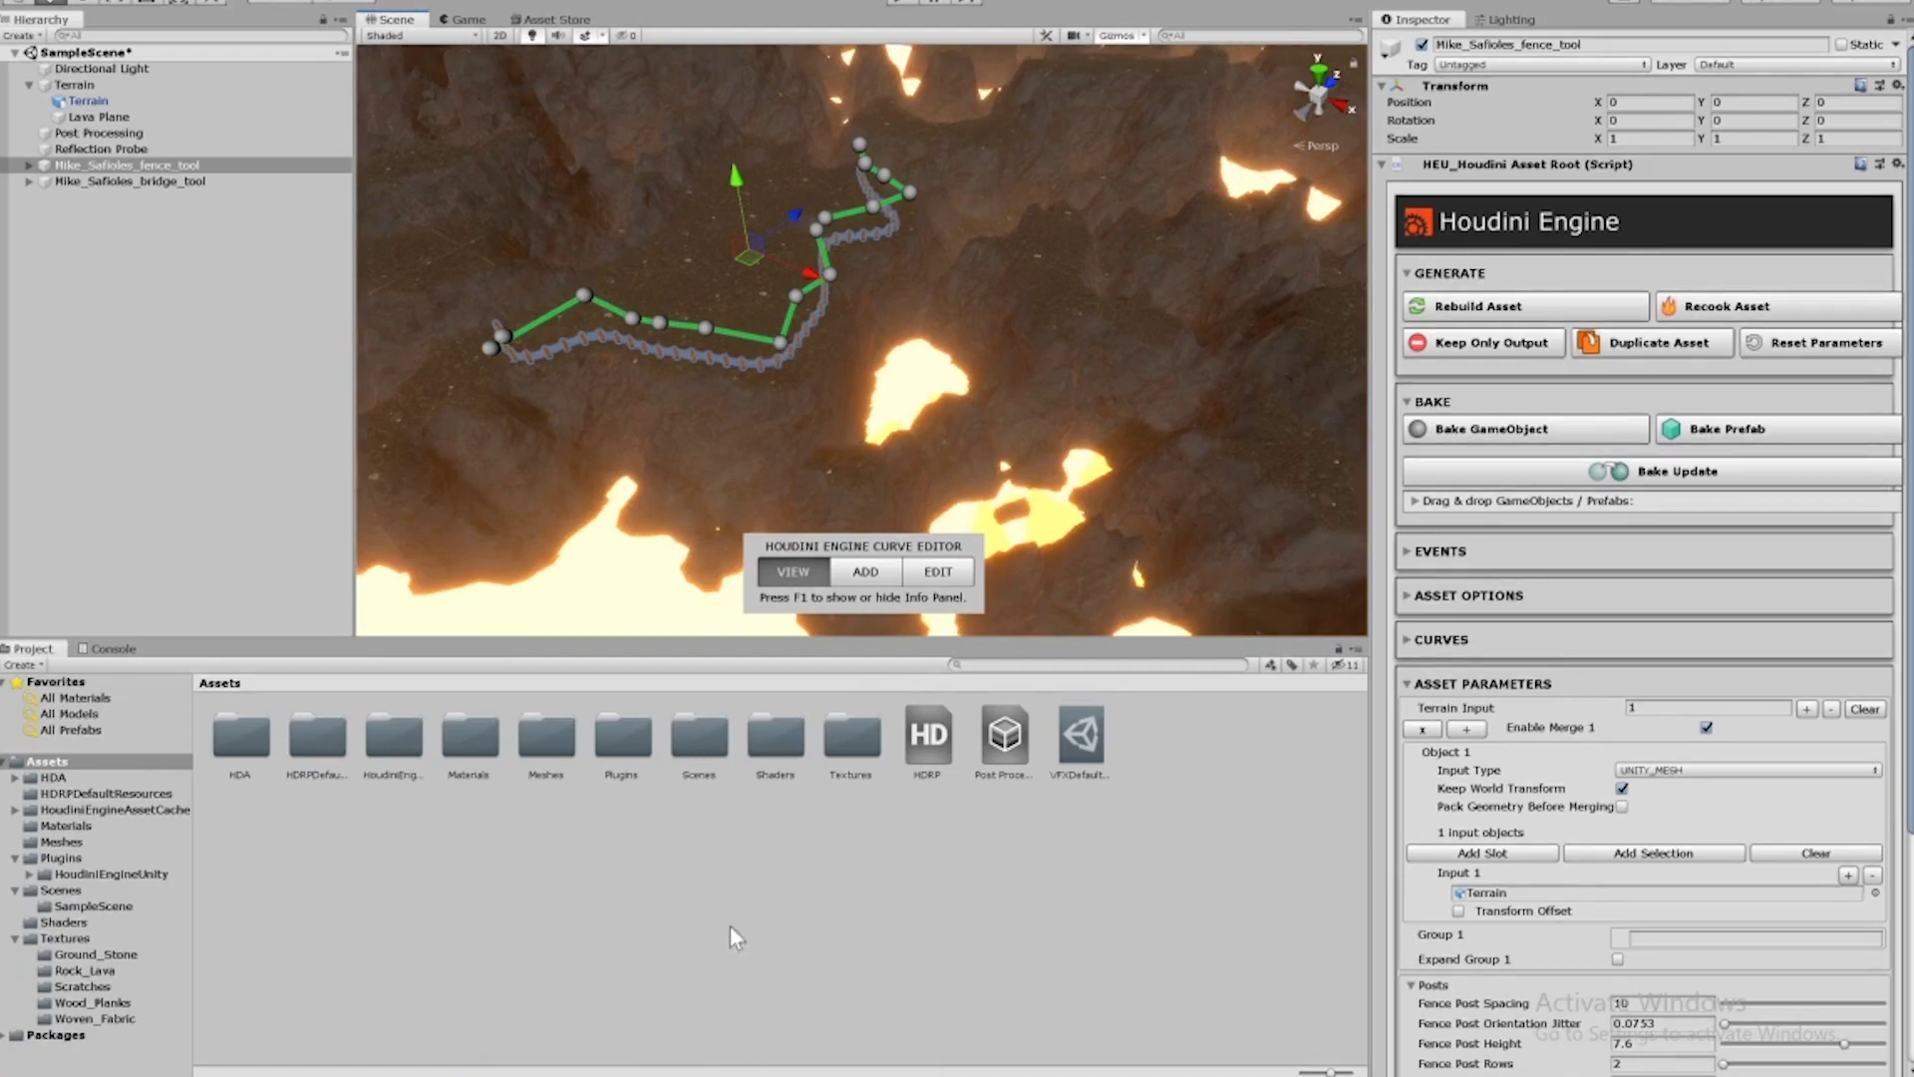
left_click(219, 229)
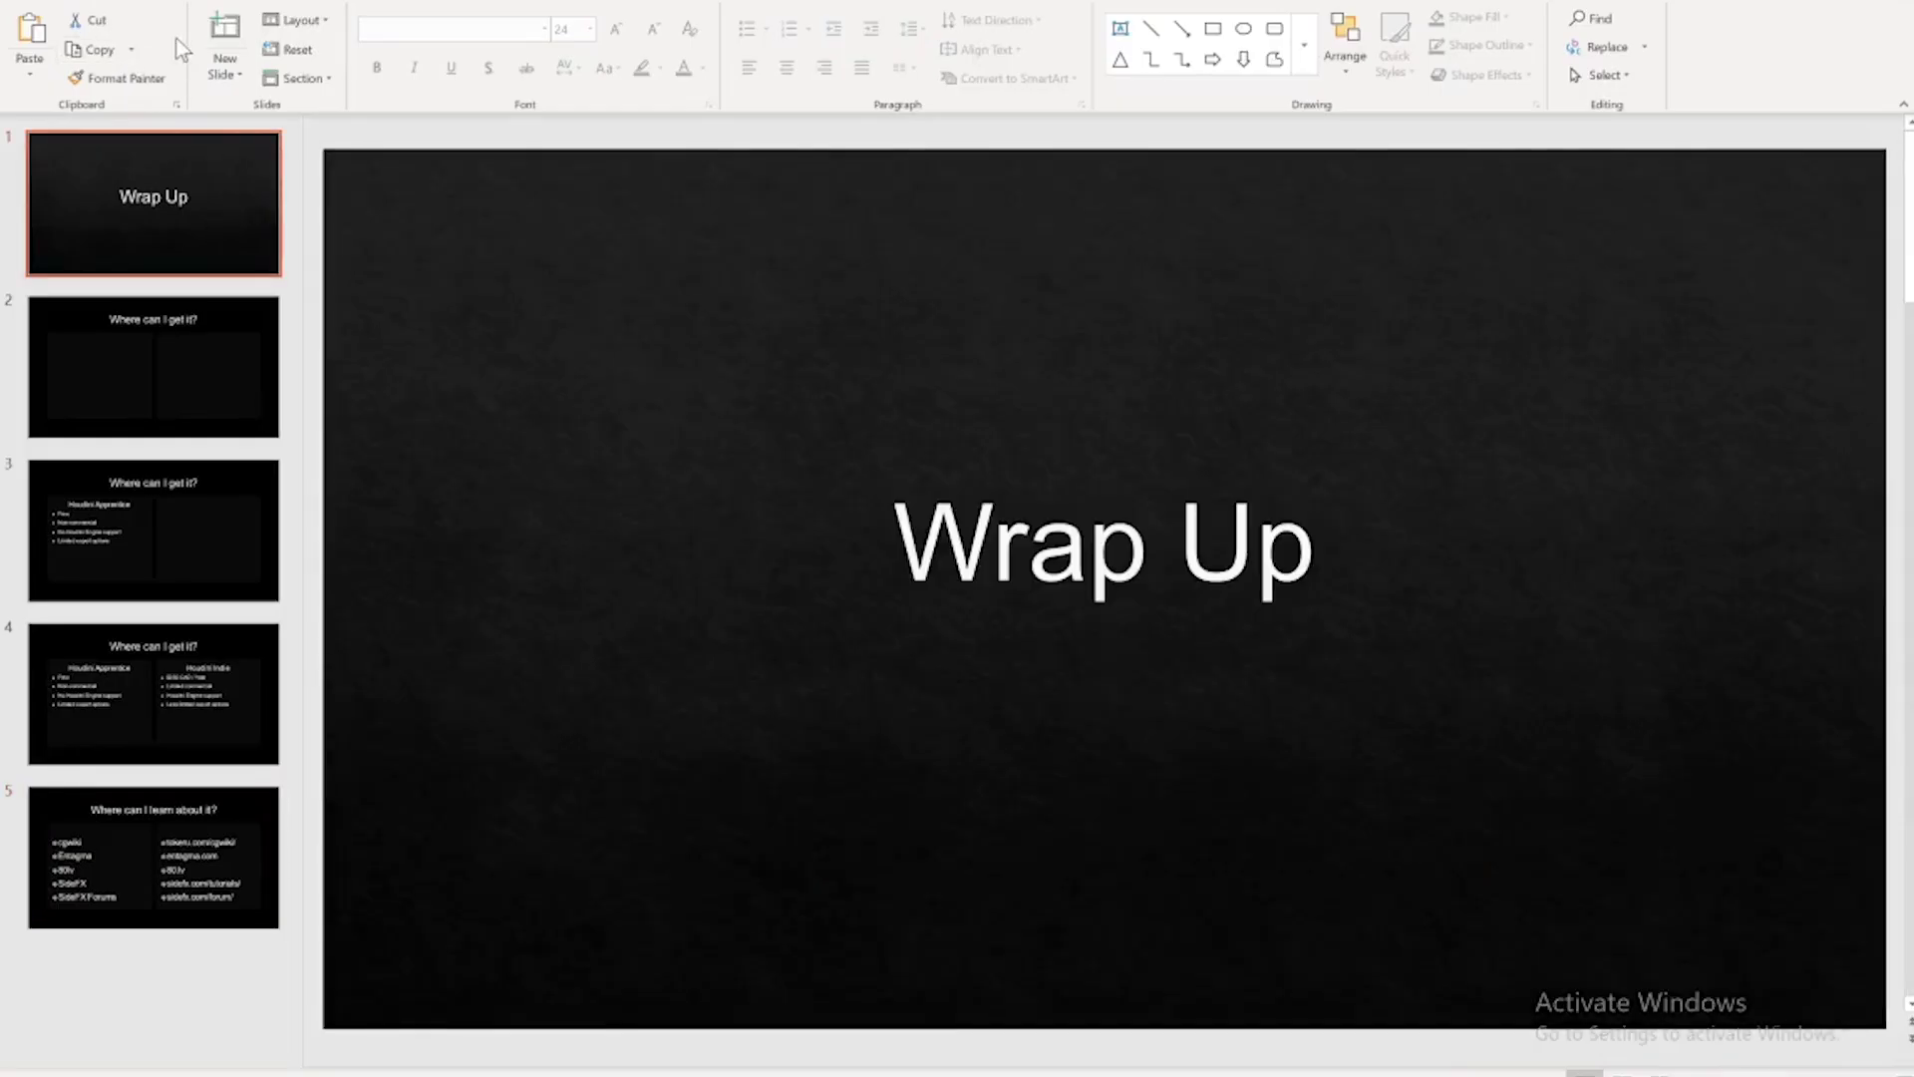
key("F5")
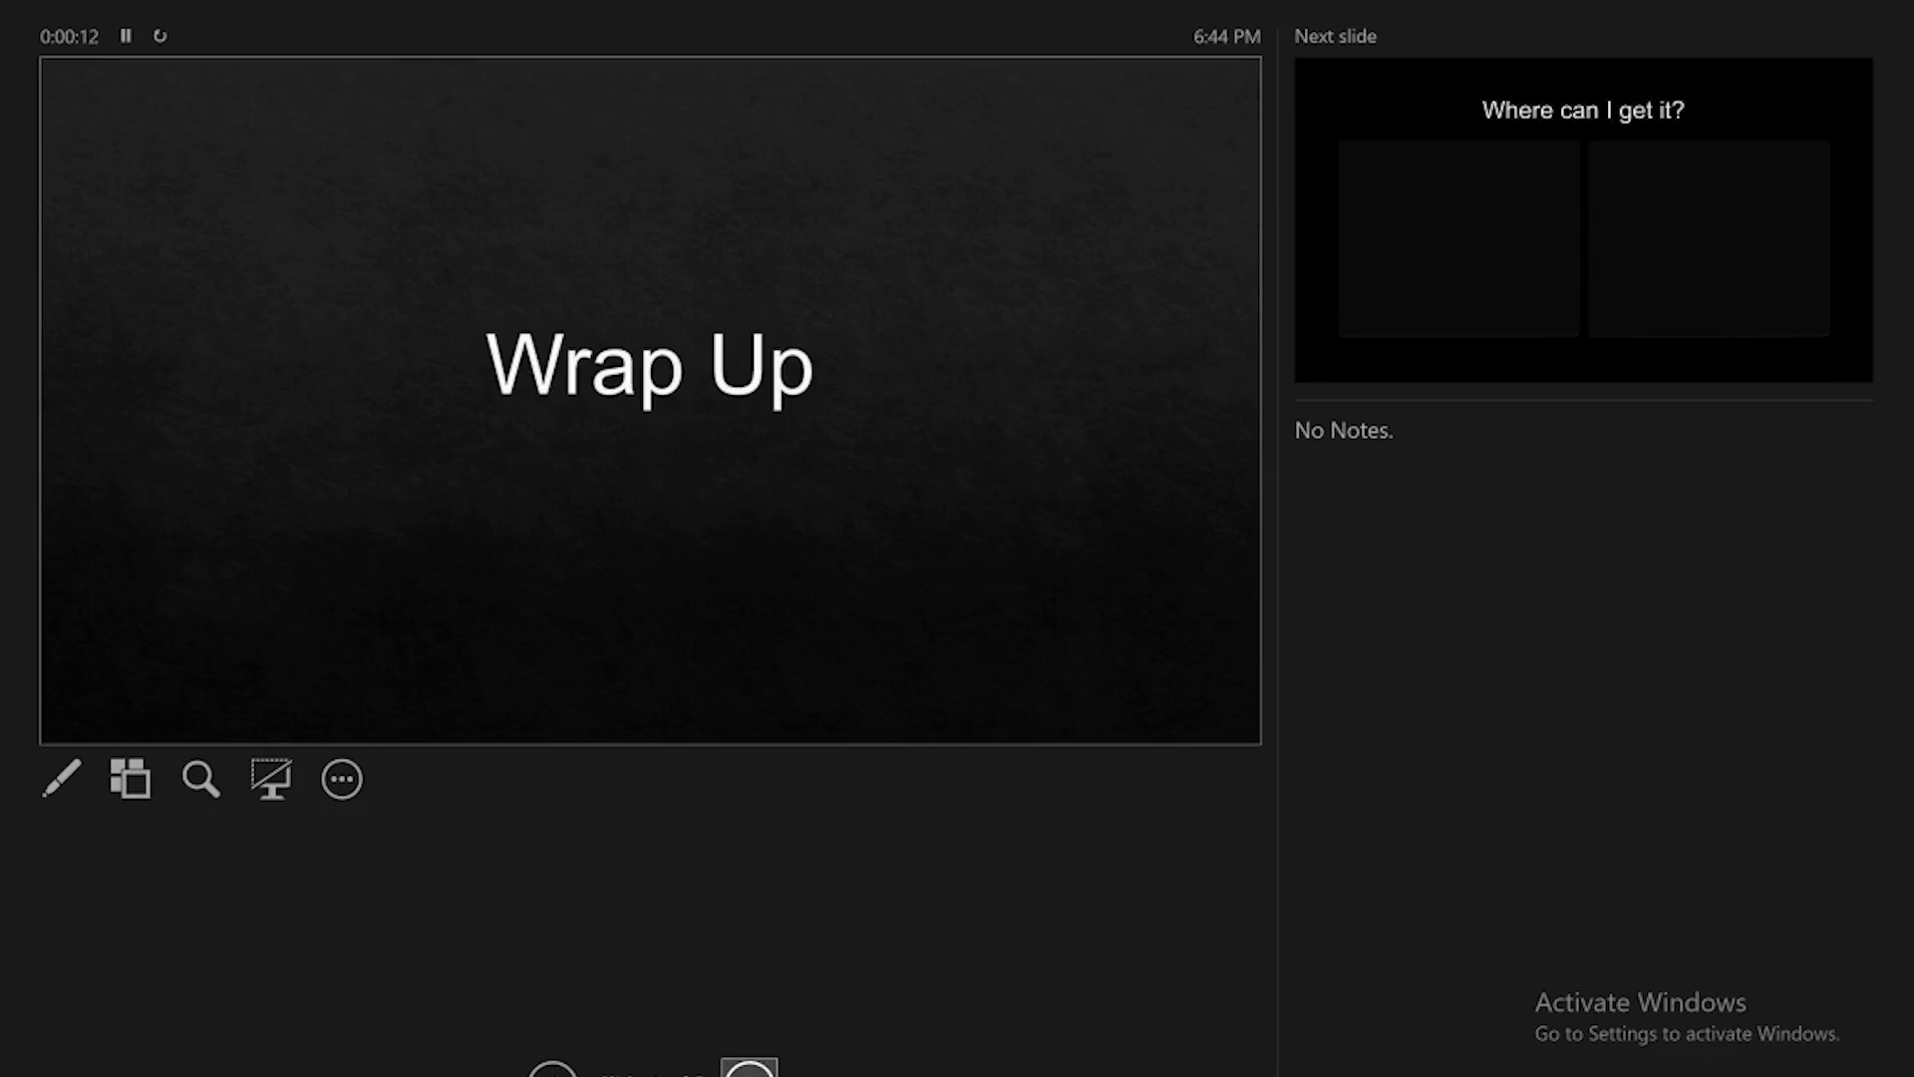
Advance the slide show through the "Where can I get it?" slides to the "Where can I learn about it?" slide.
key("Right")
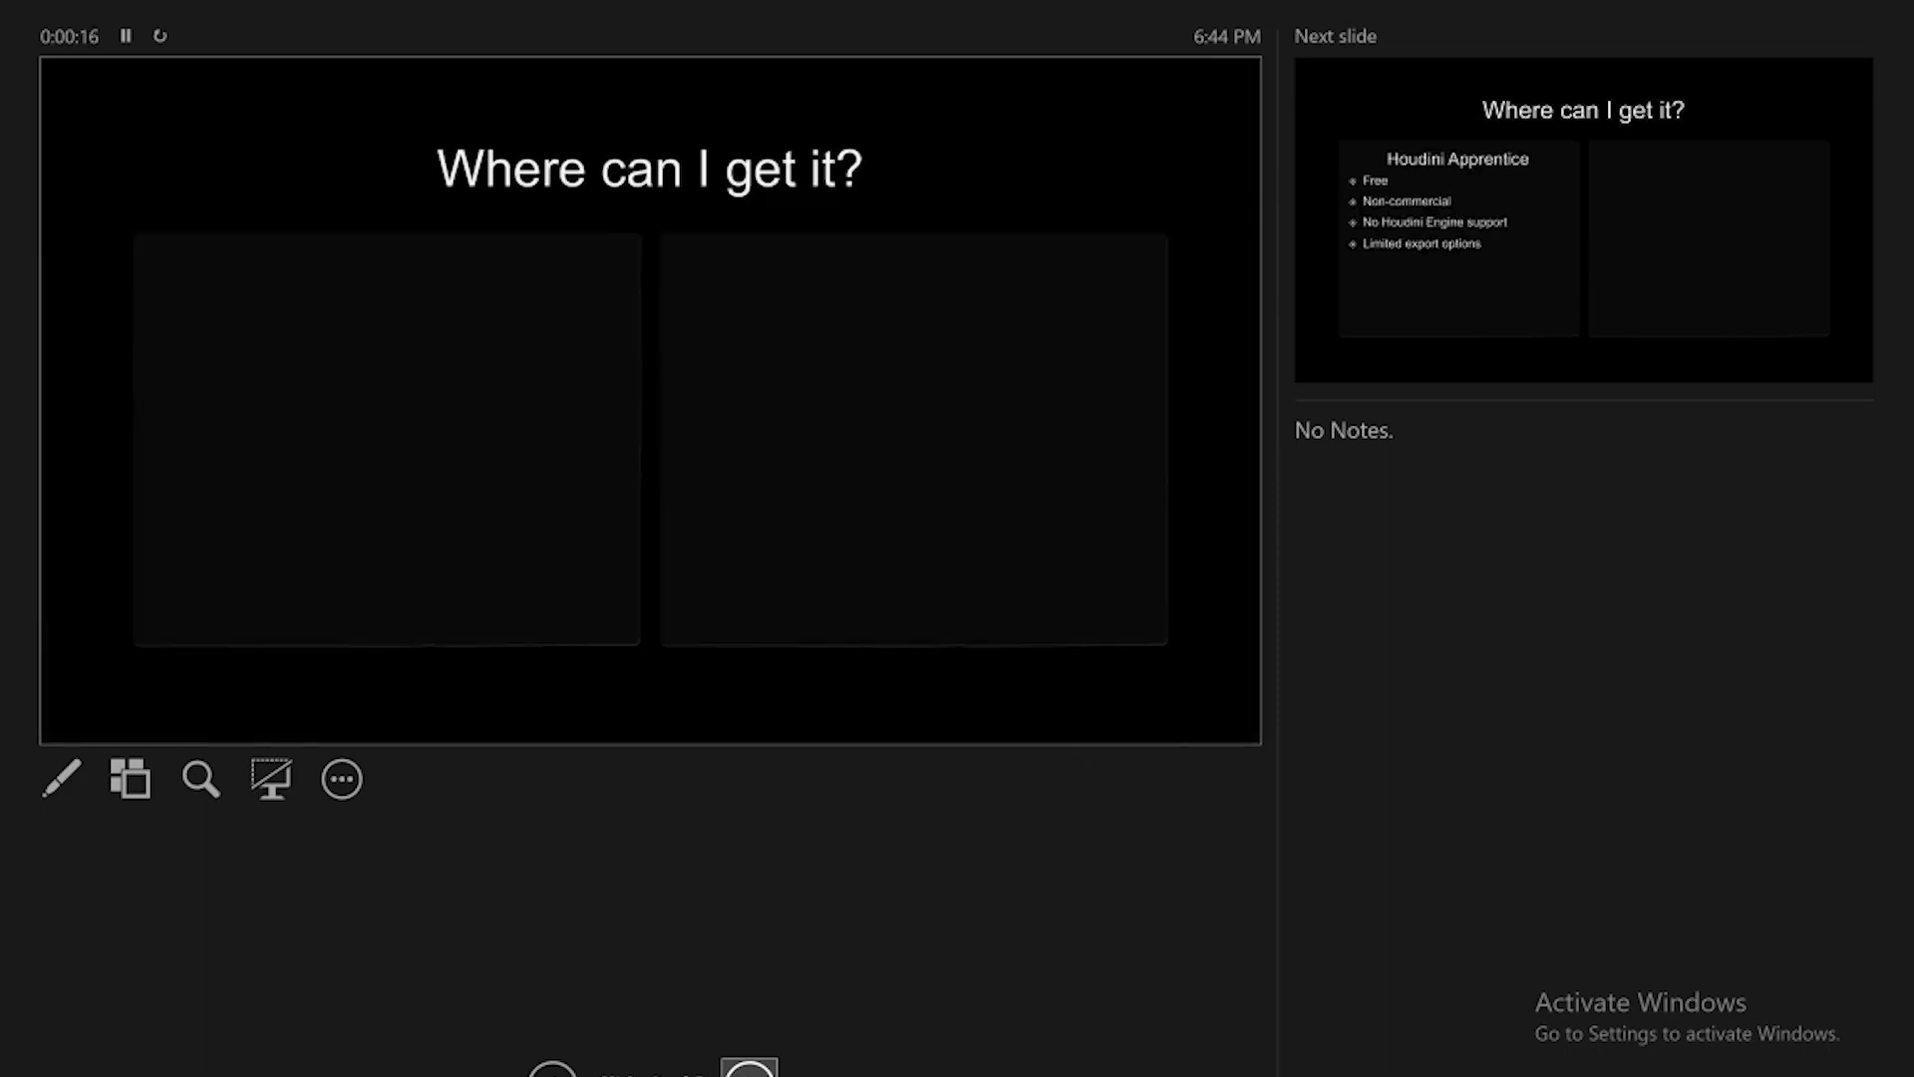
key("Right")
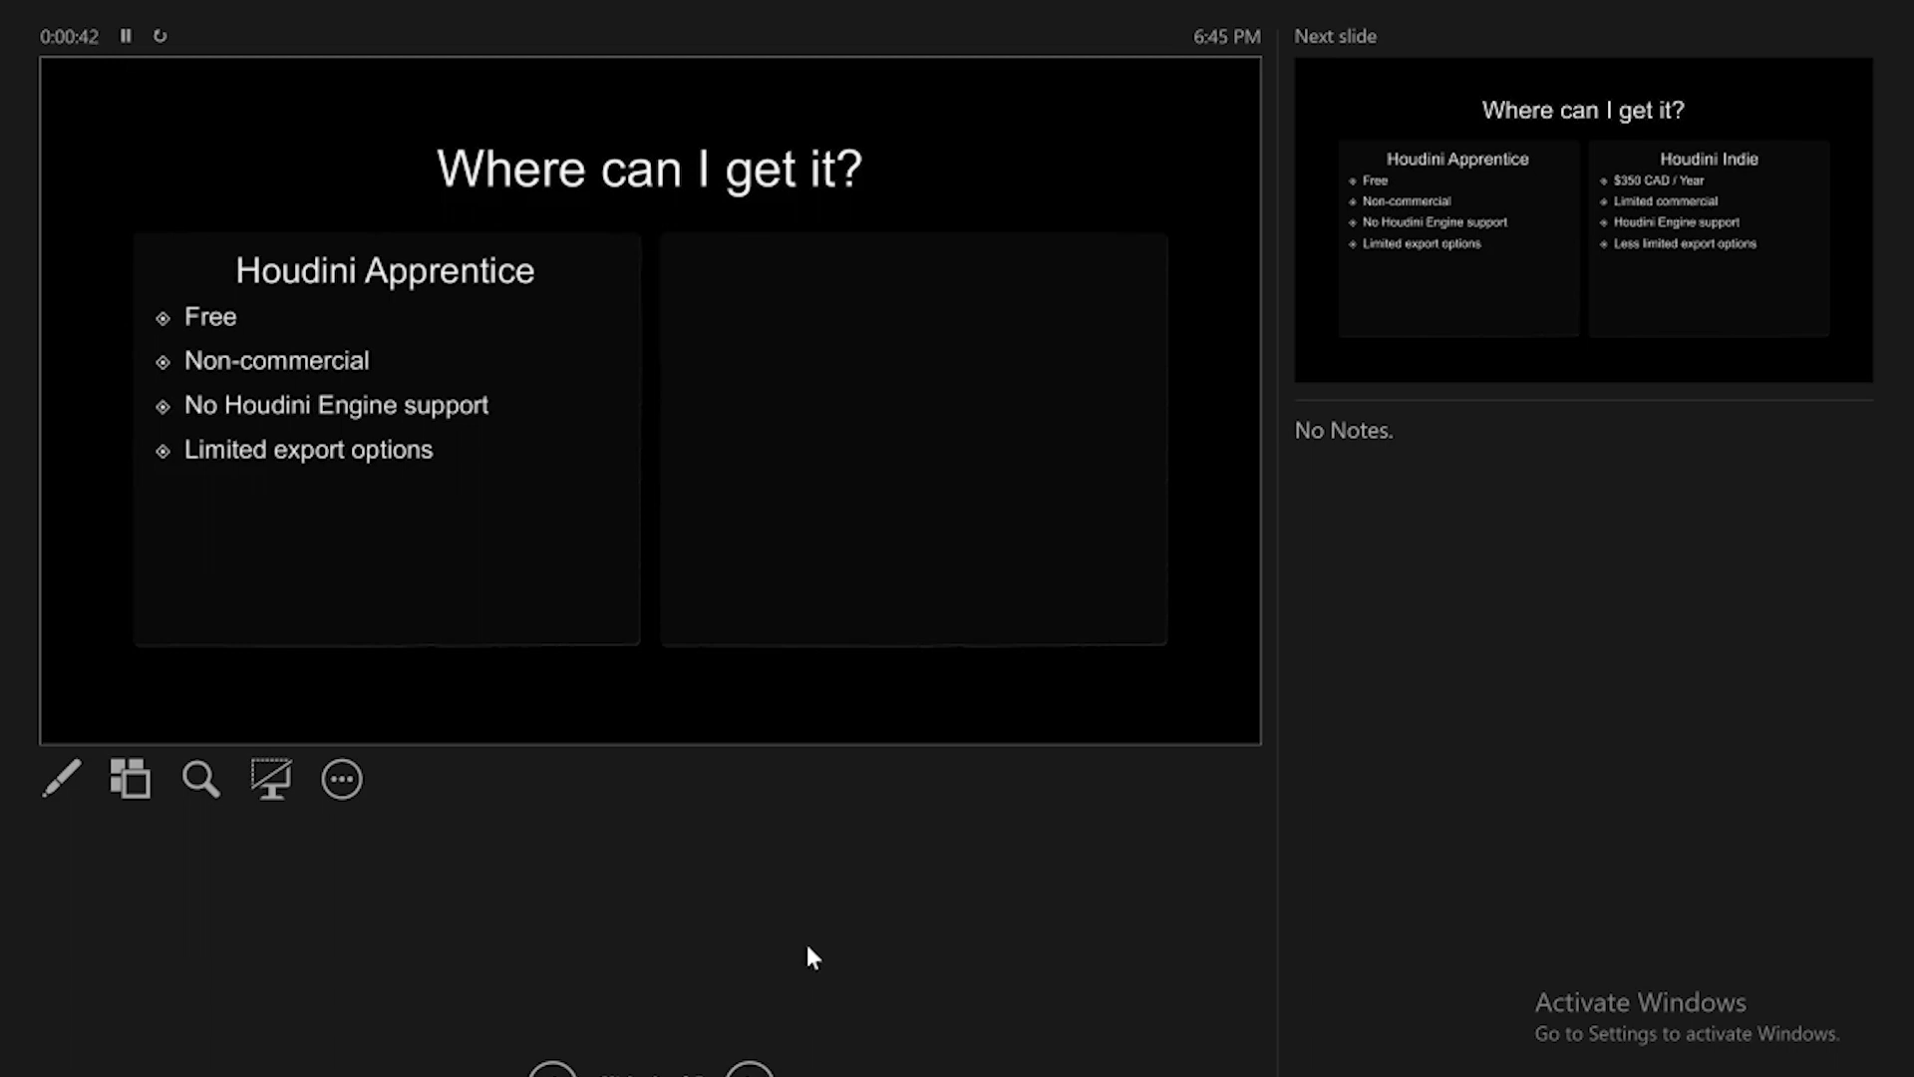
left_click(750, 1069)
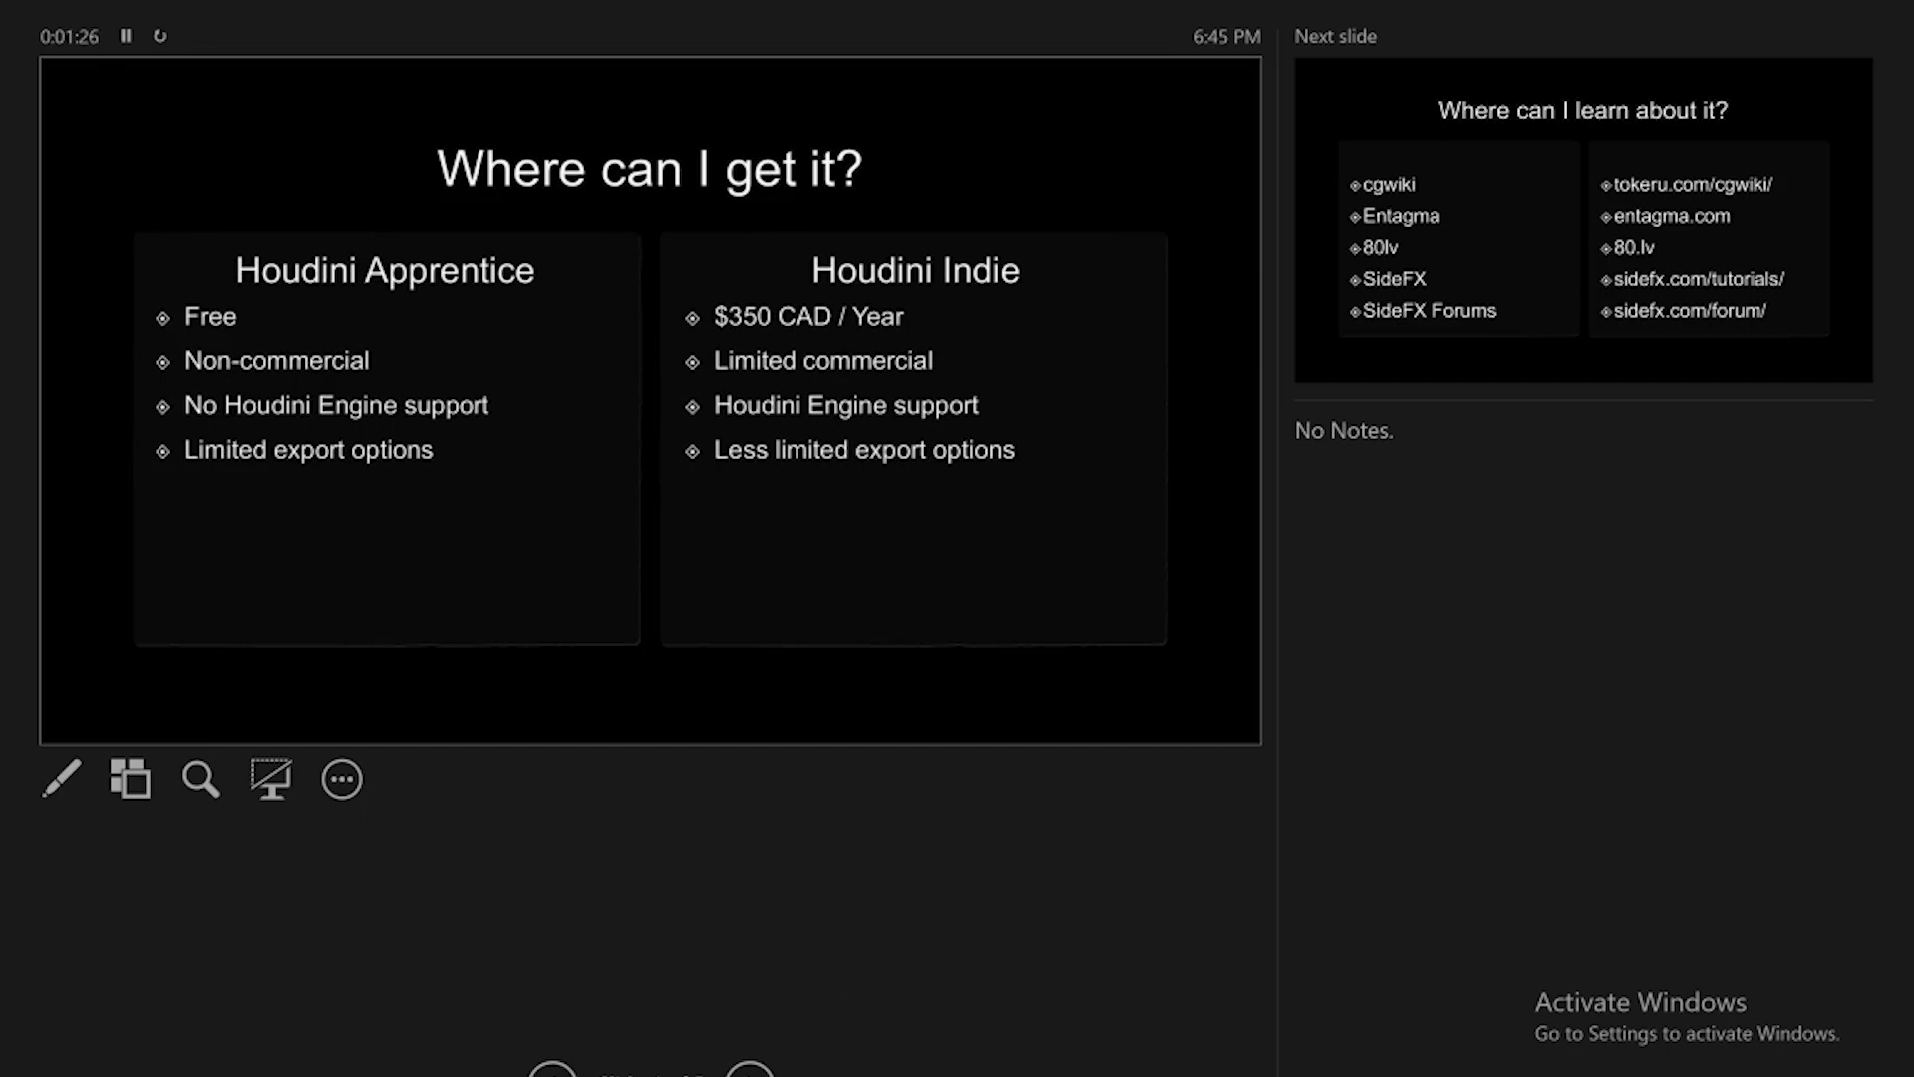
left_click(749, 1069)
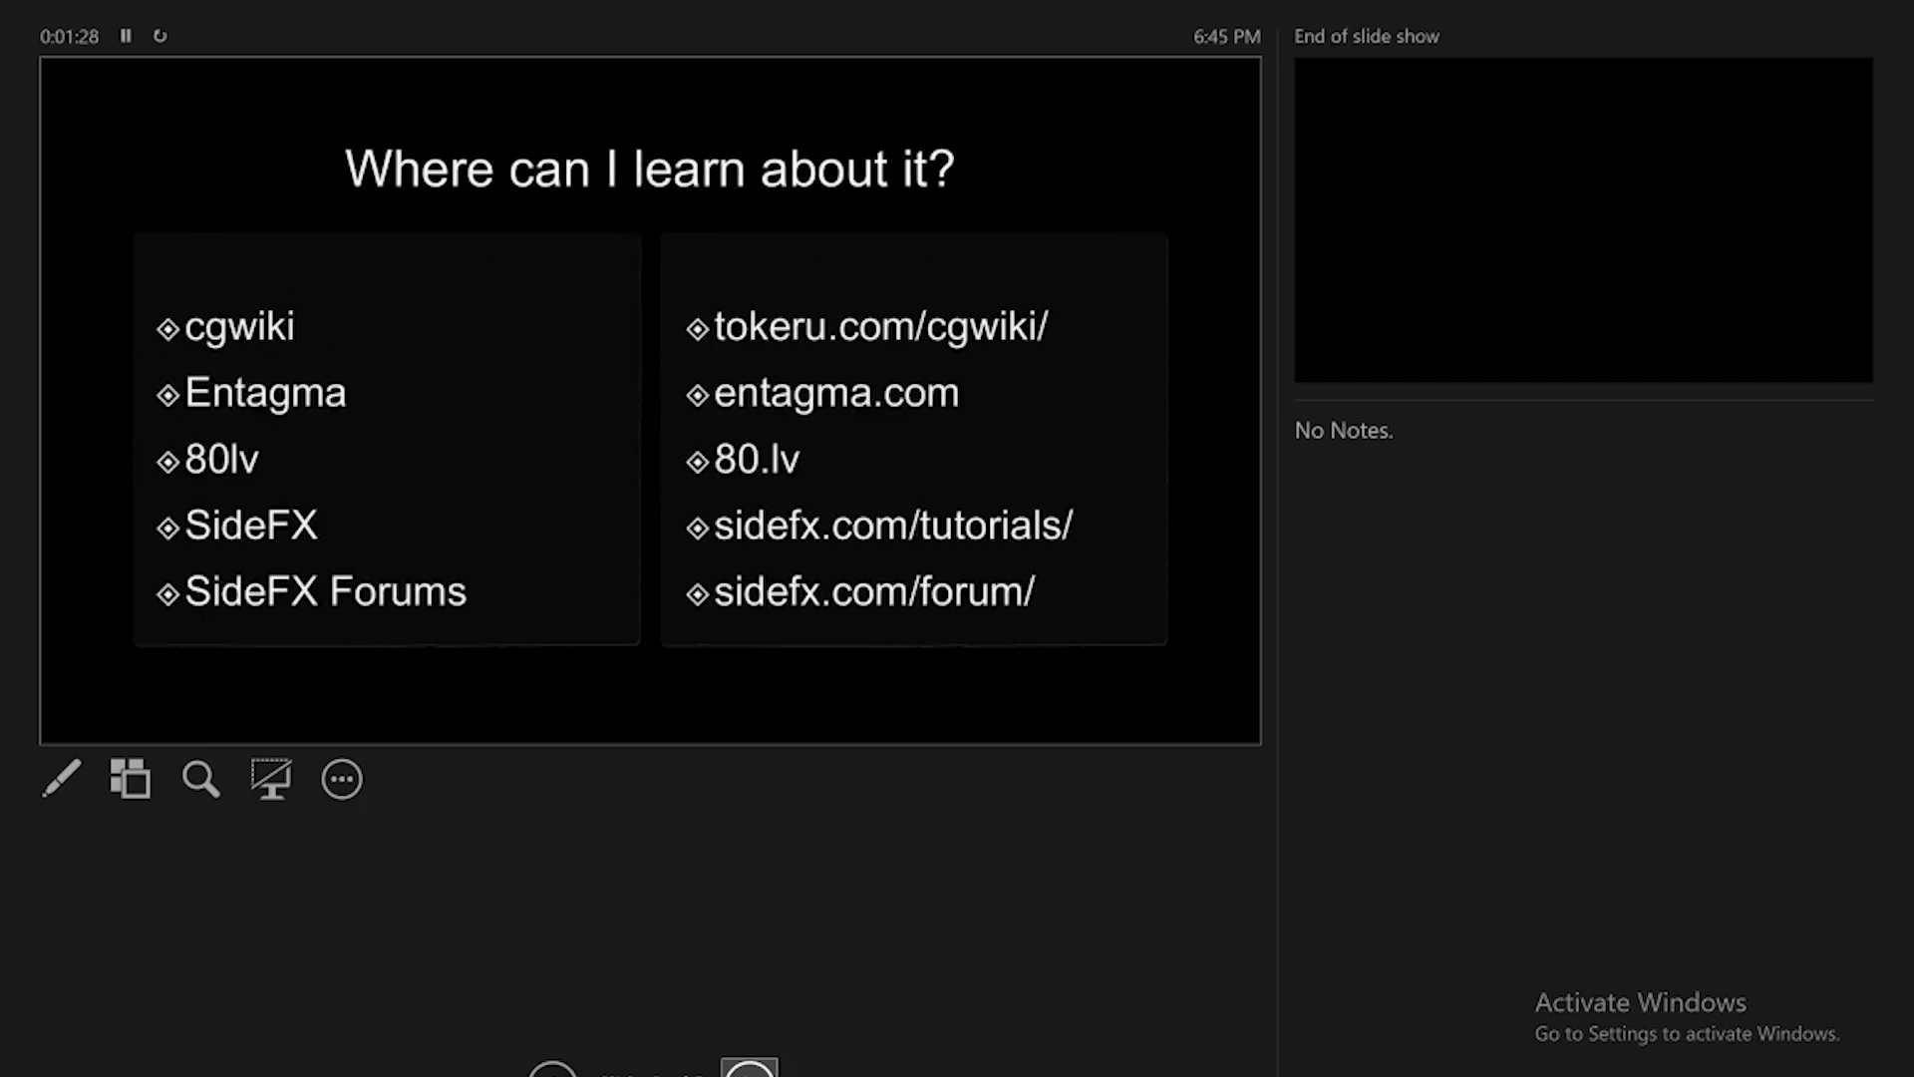